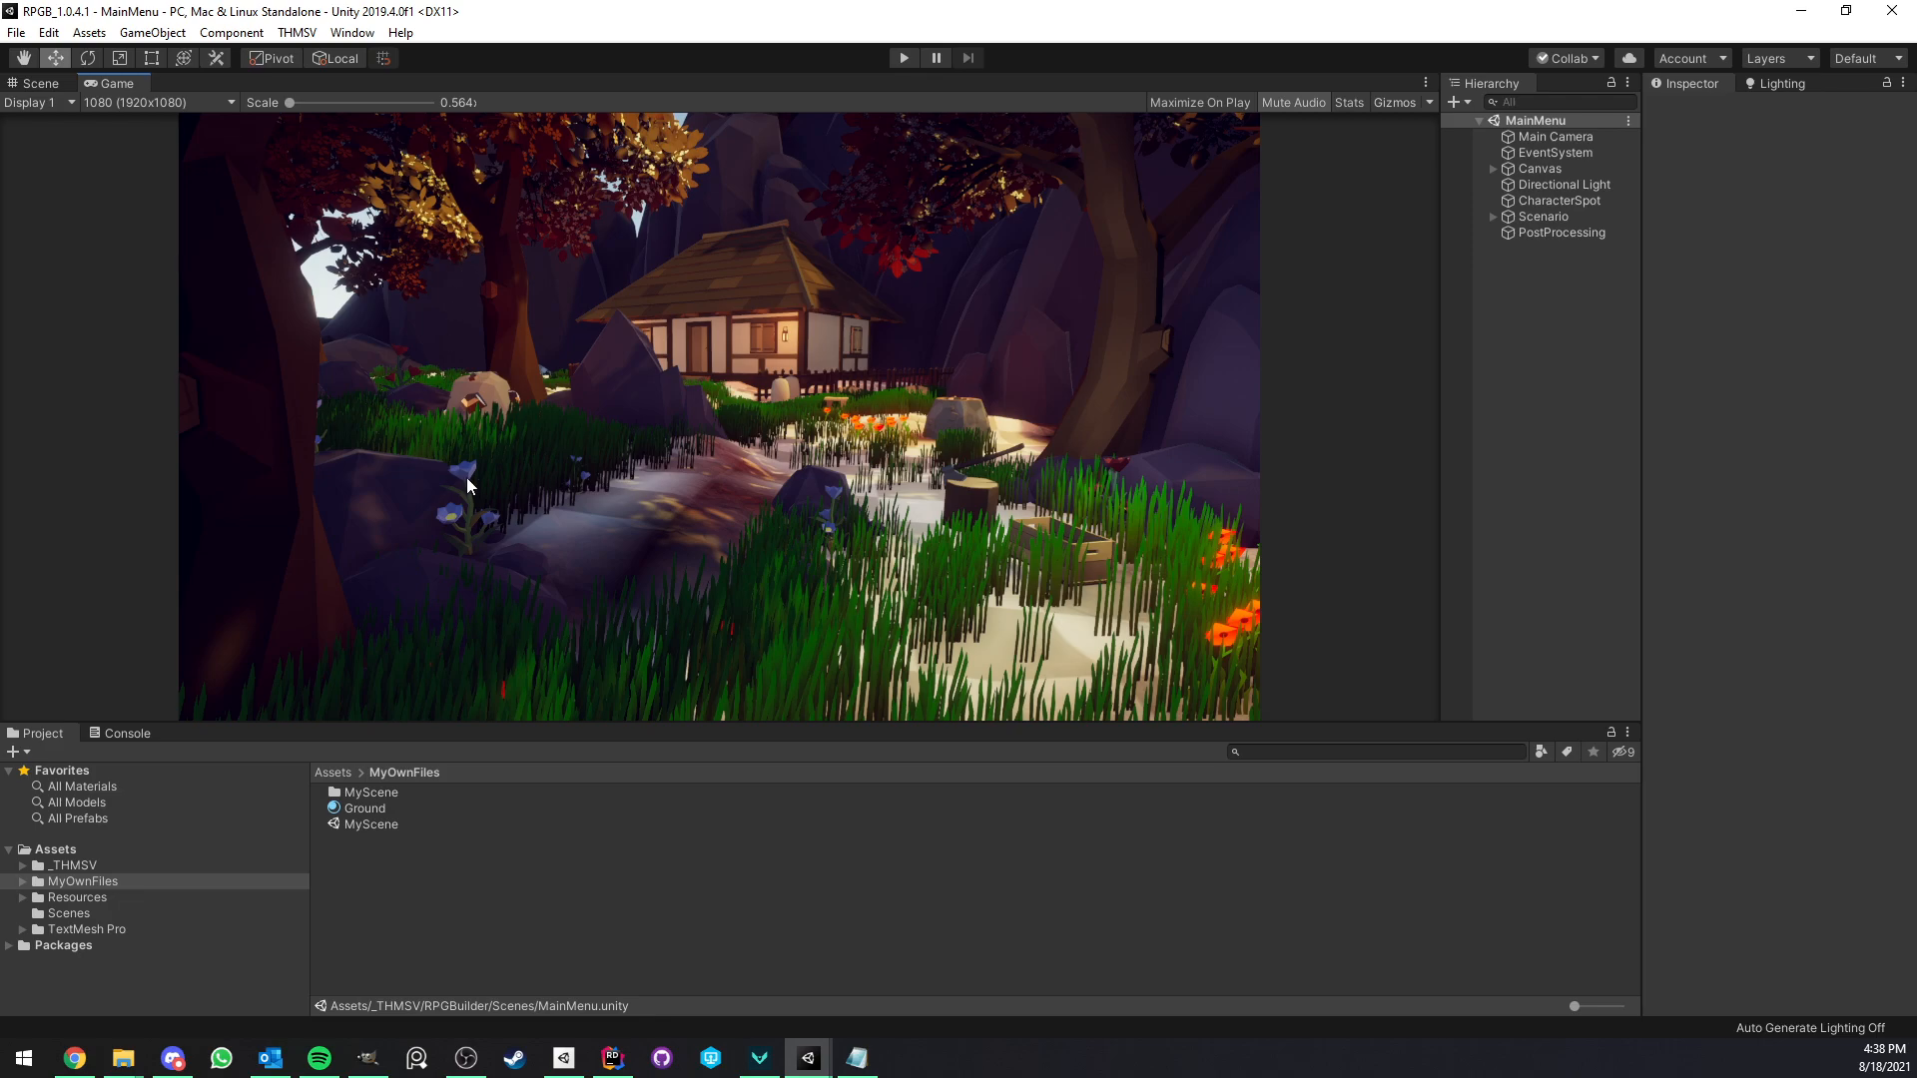
Show the _THMSV folder contents, open the RPG Builder editor and browse its abilities list.
{"action": "left_click", "coordinate": [75, 865]}
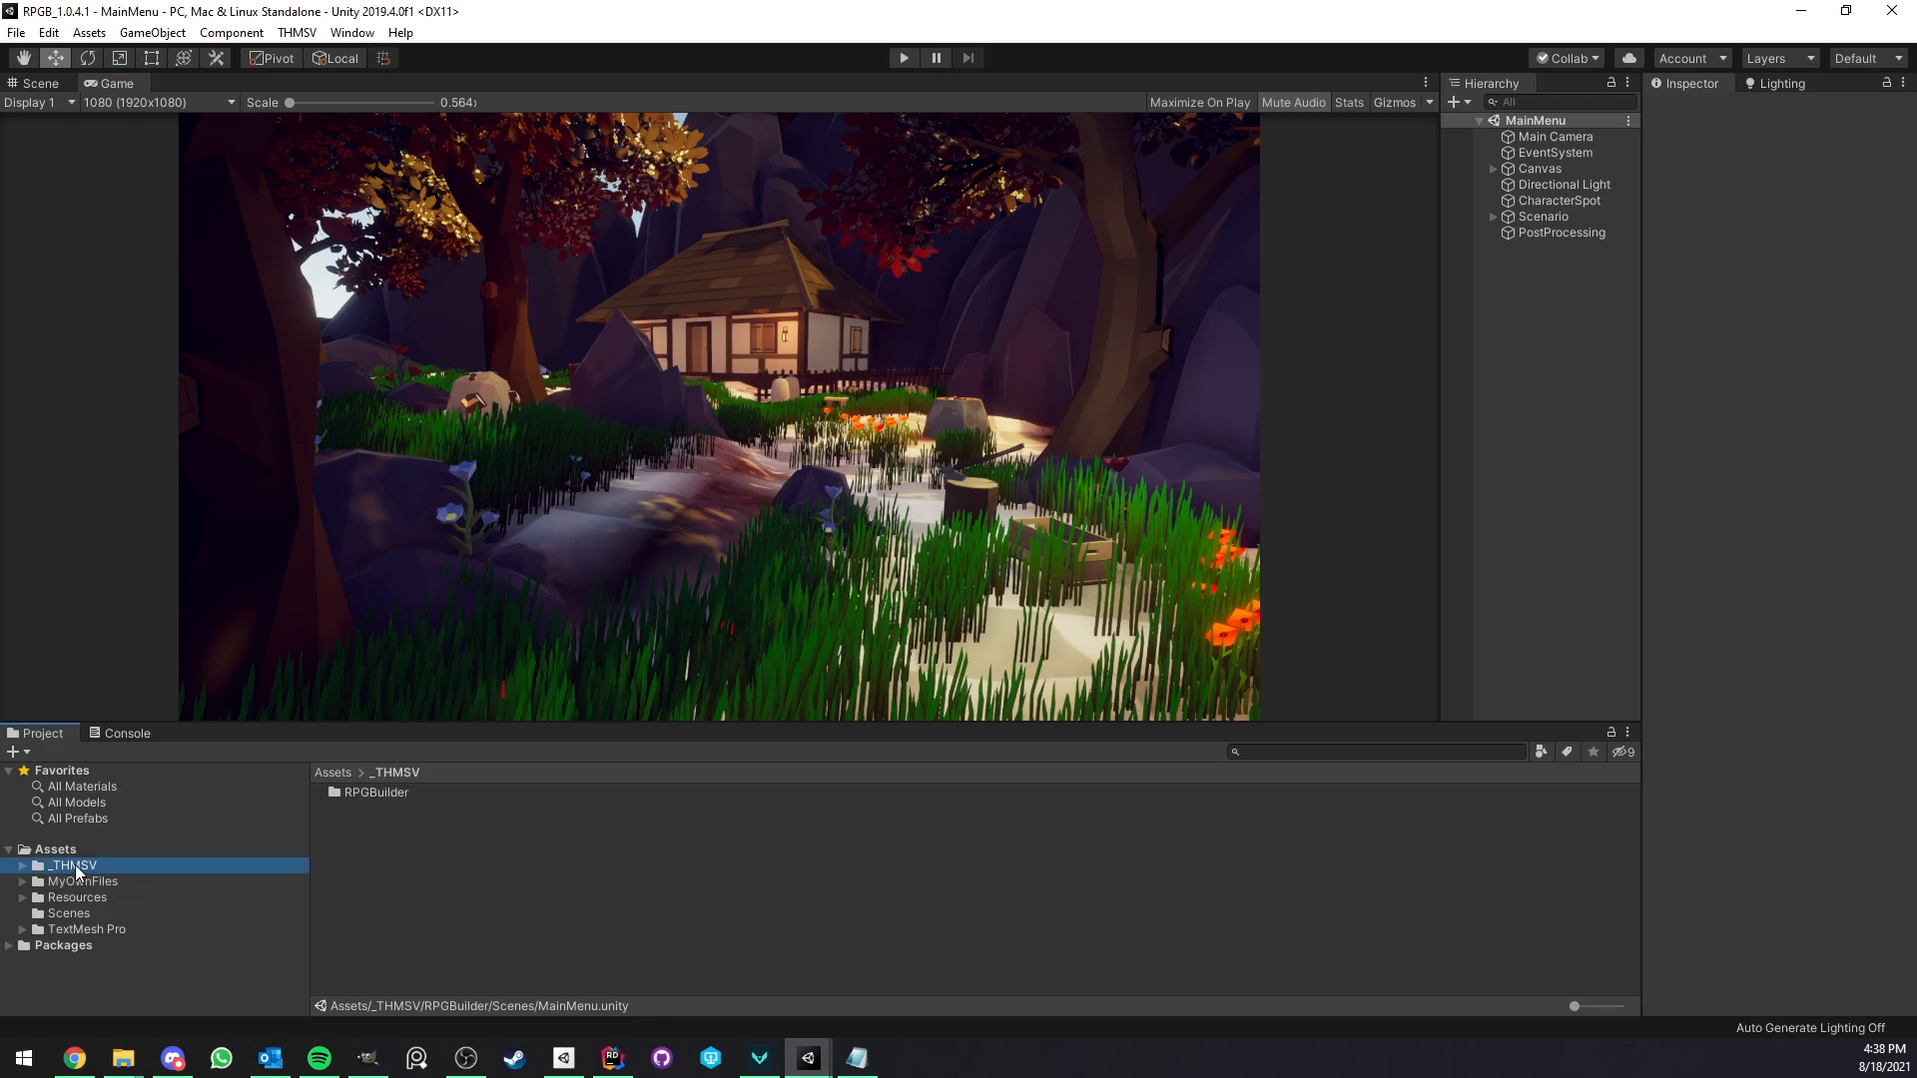
{"action": "left_click", "coordinate": [260, 550]}
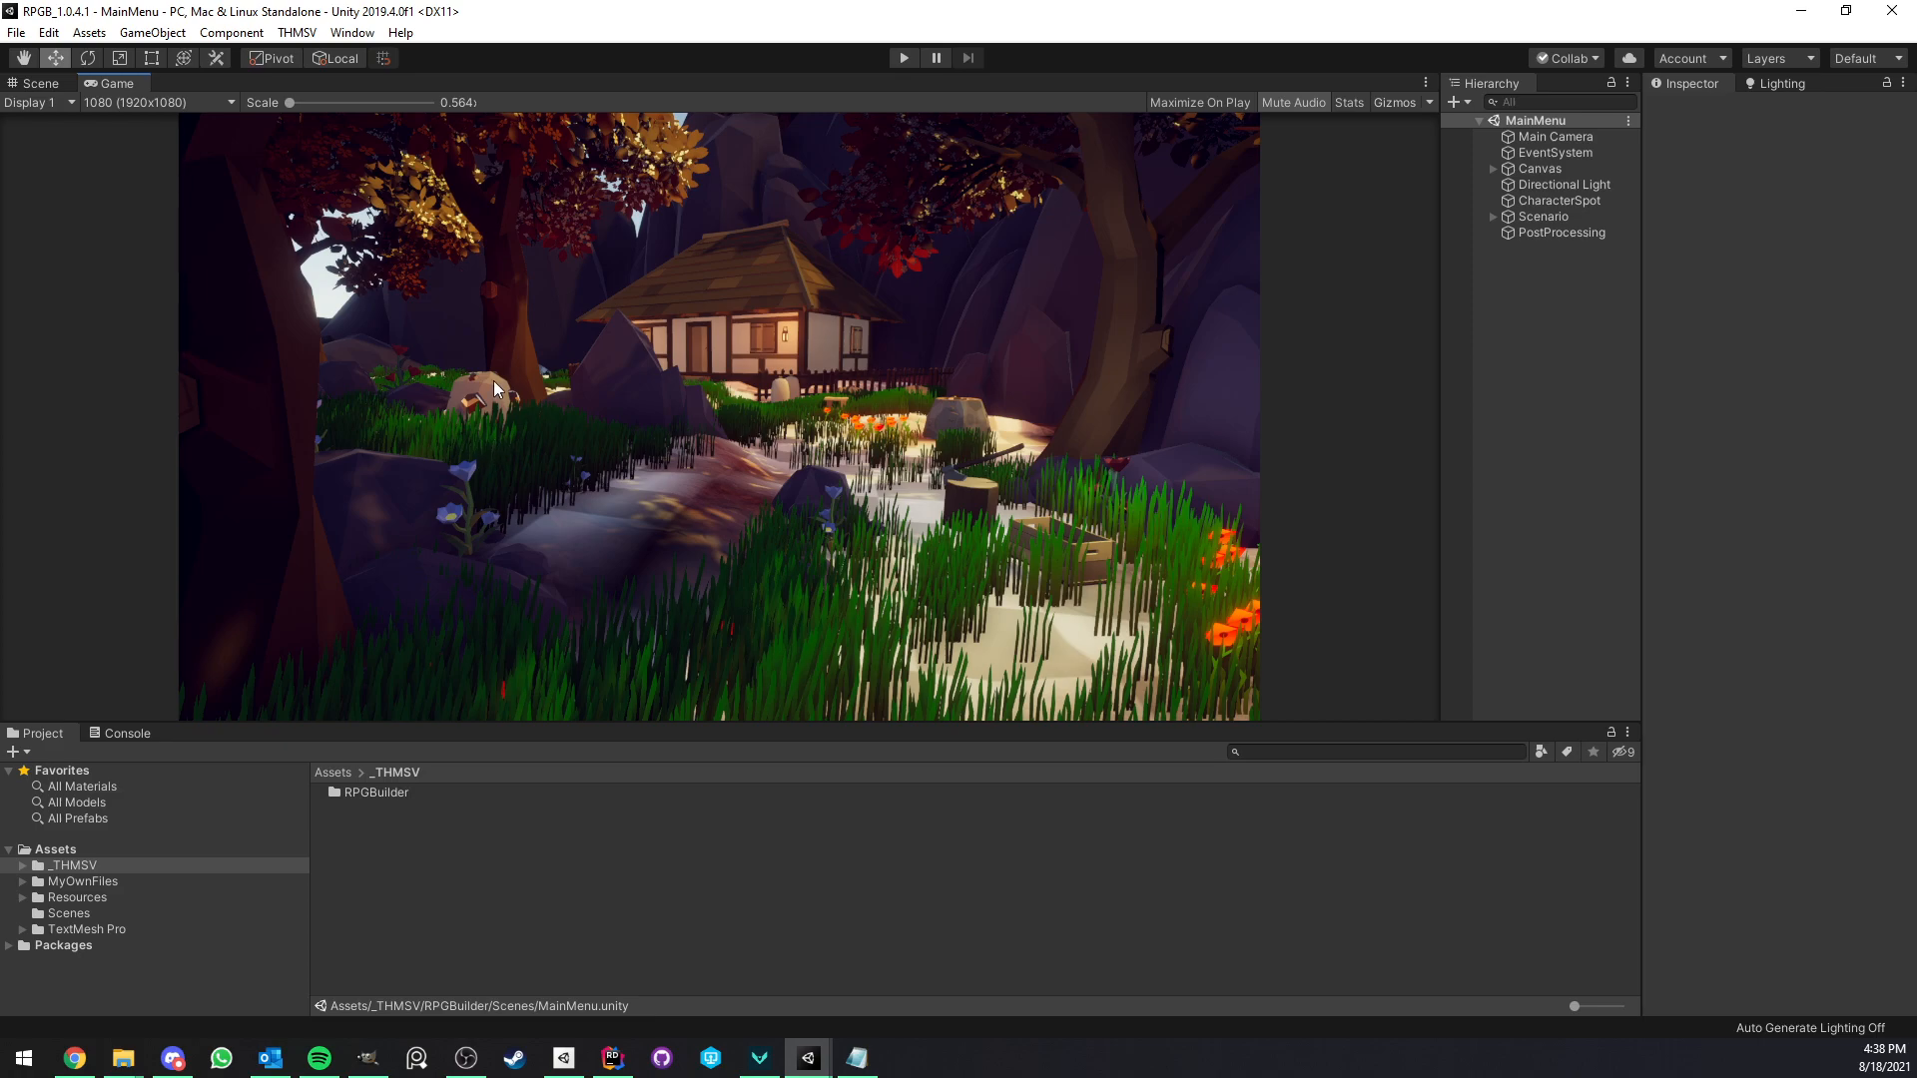
{"action": "left_click", "coordinate": [297, 32]}
{"action": "left_click", "coordinate": [325, 56]}
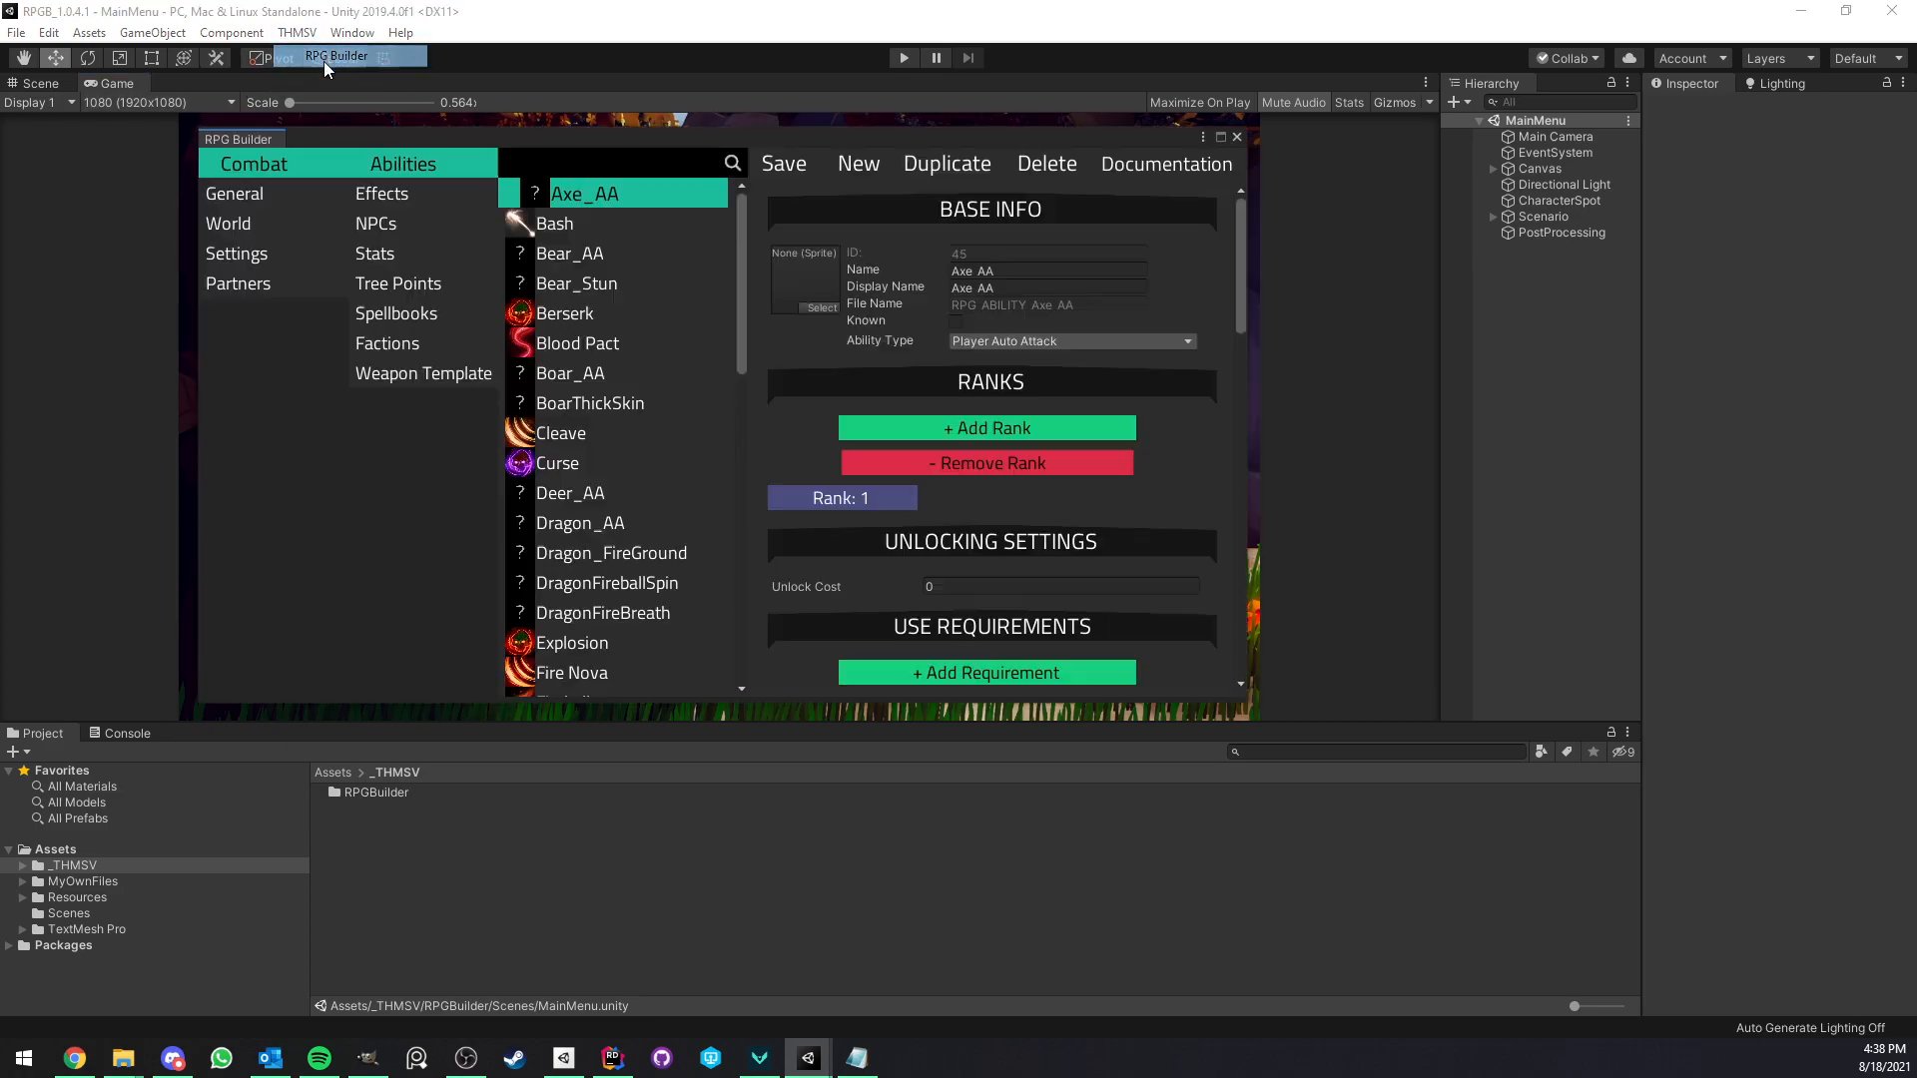
{"action": "scroll", "coordinate": [581, 356], "scroll_direction": "down", "scroll_amount": 15}
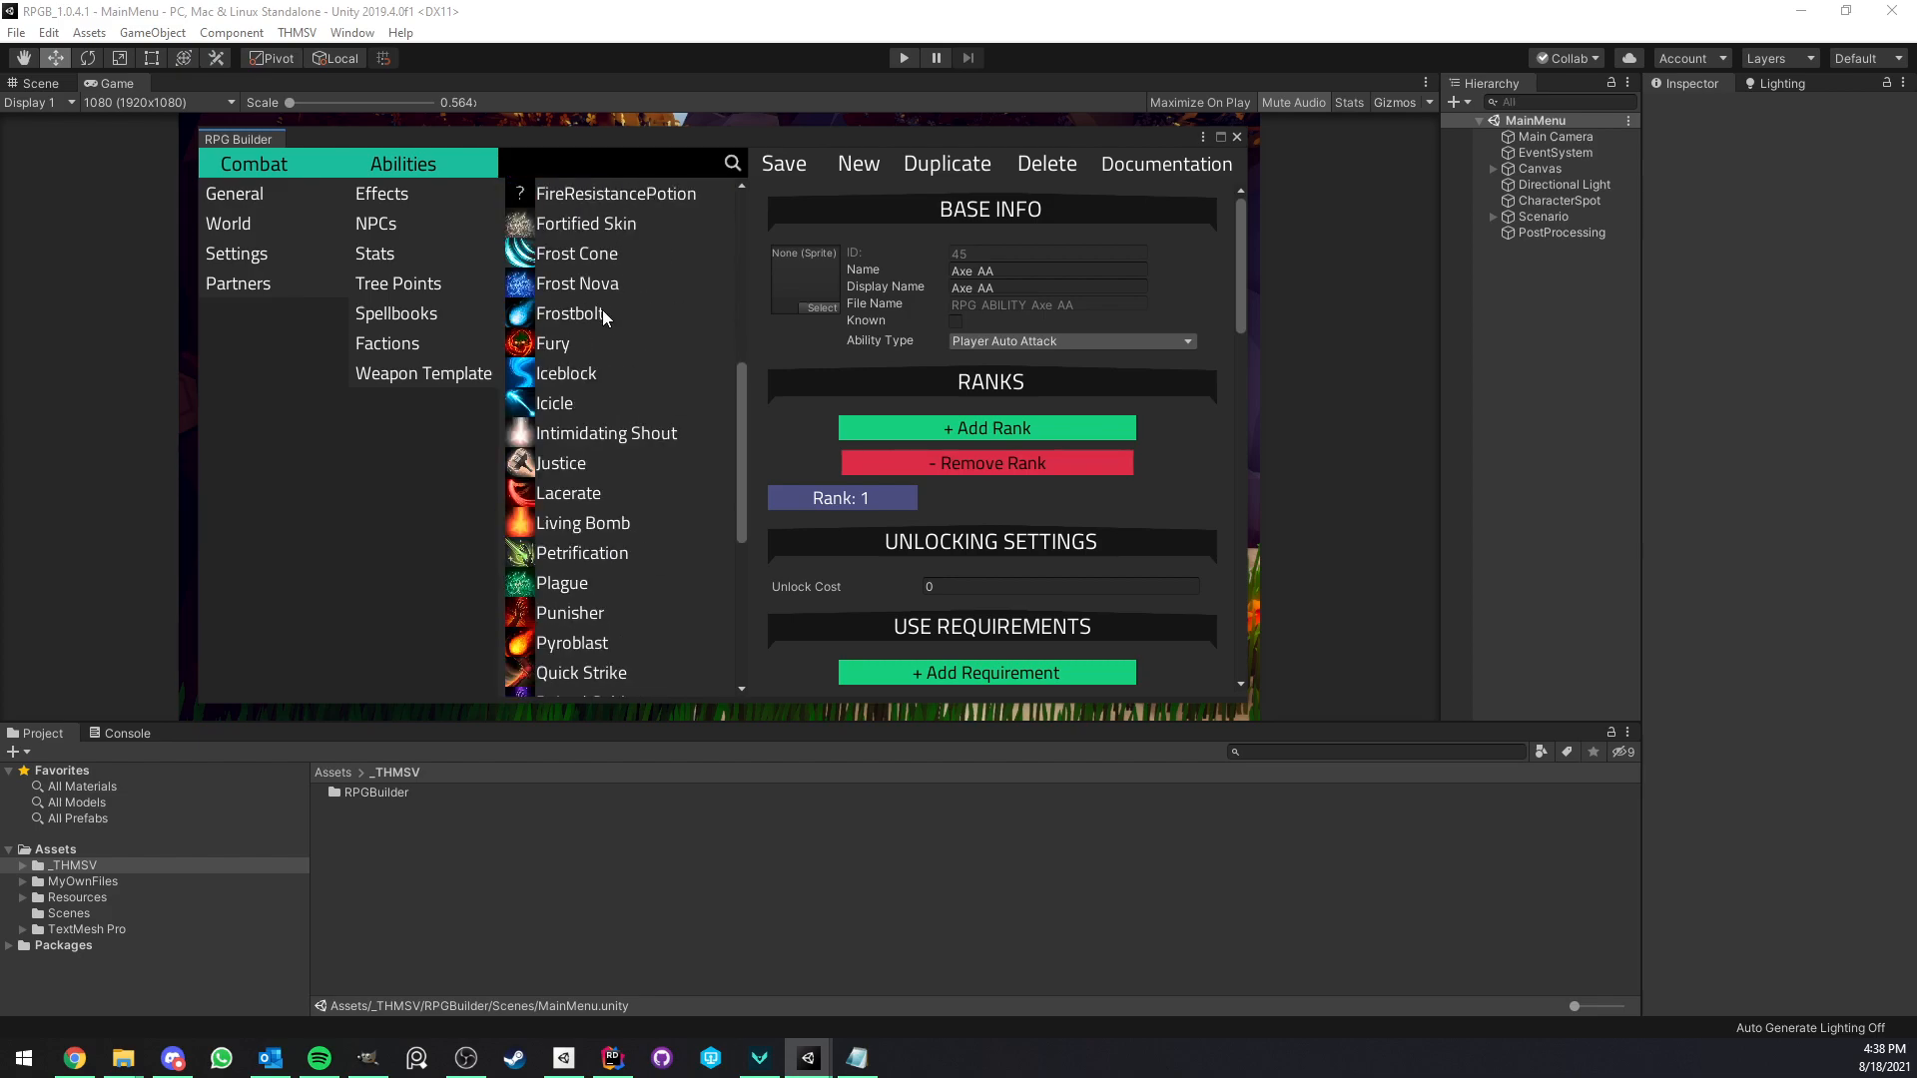
{"action": "scroll", "coordinate": [579, 369], "scroll_direction": "up", "scroll_amount": 15}
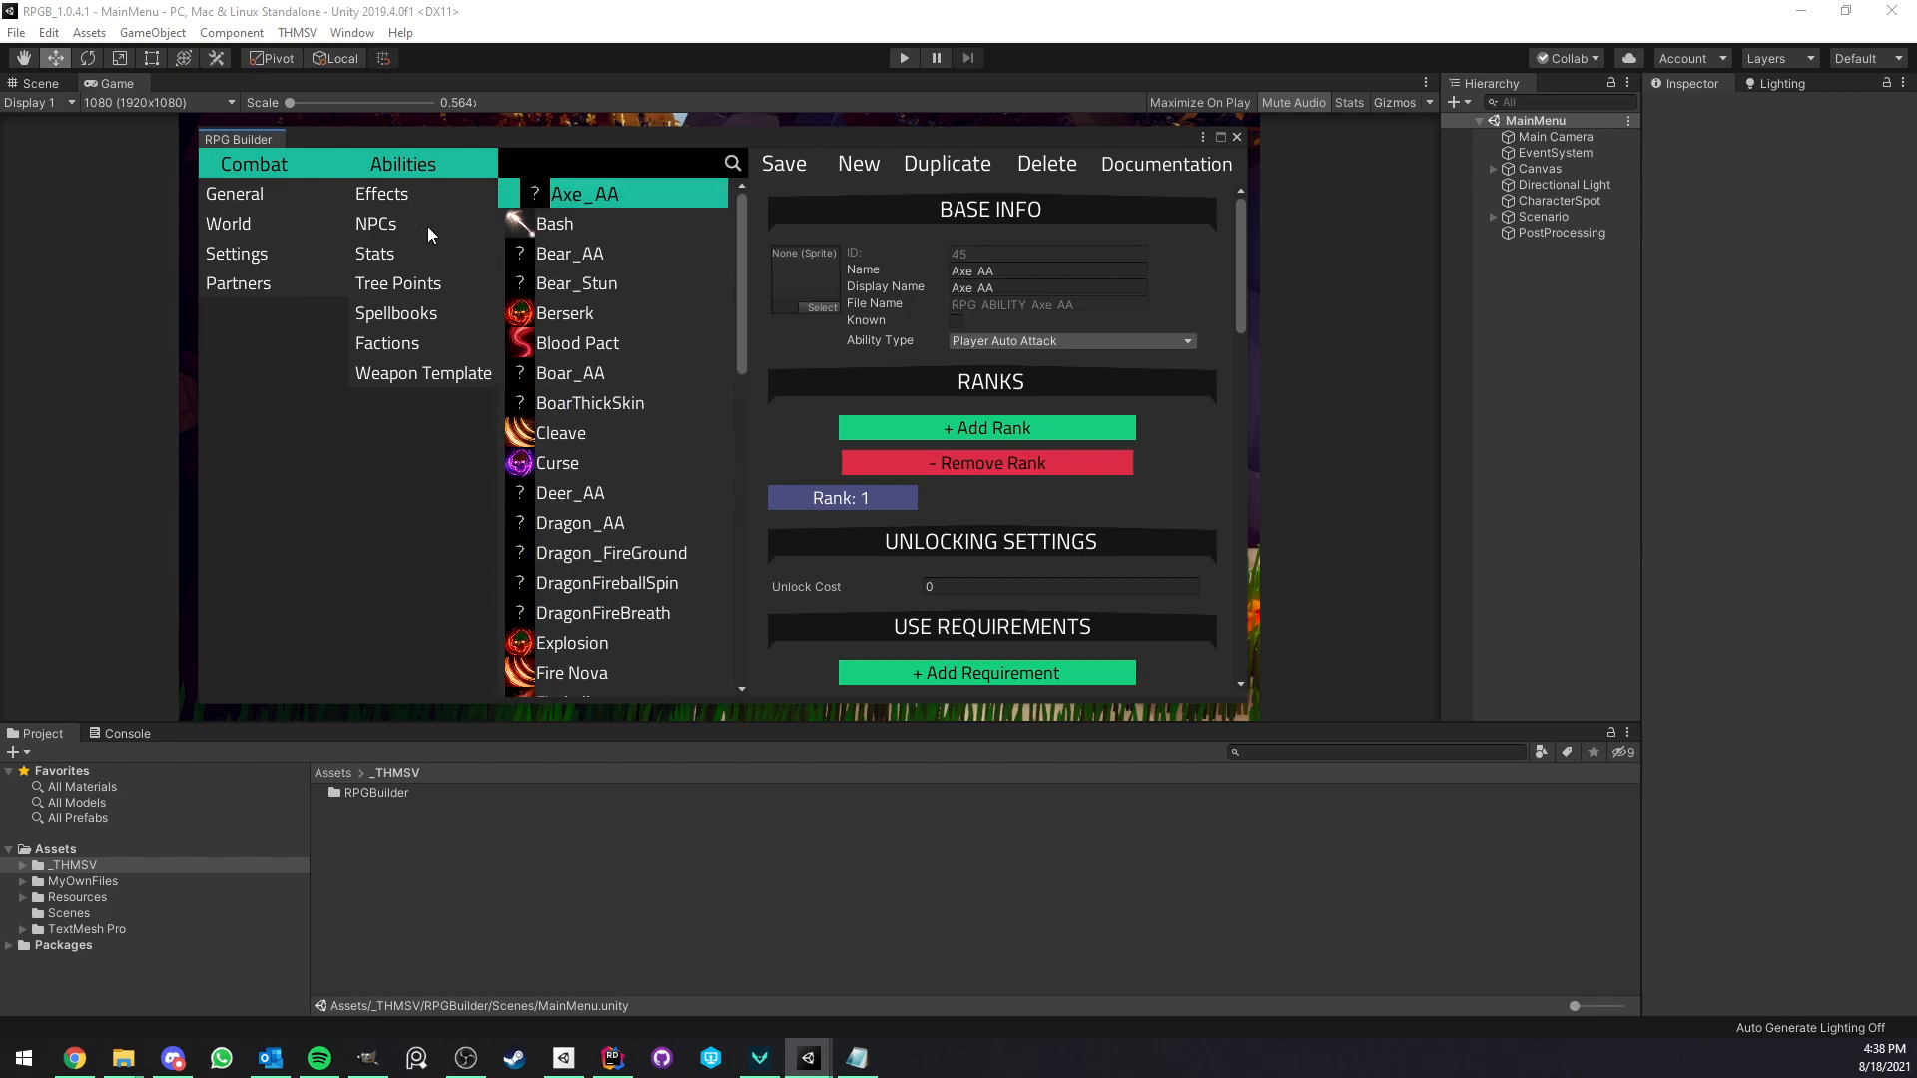
Look at the Effects and Stats categories and examine the settings of the Blood Pact ability.
{"action": "left_click", "coordinate": [394, 194]}
{"action": "left_click", "coordinate": [395, 254]}
{"action": "left_click", "coordinate": [384, 163]}
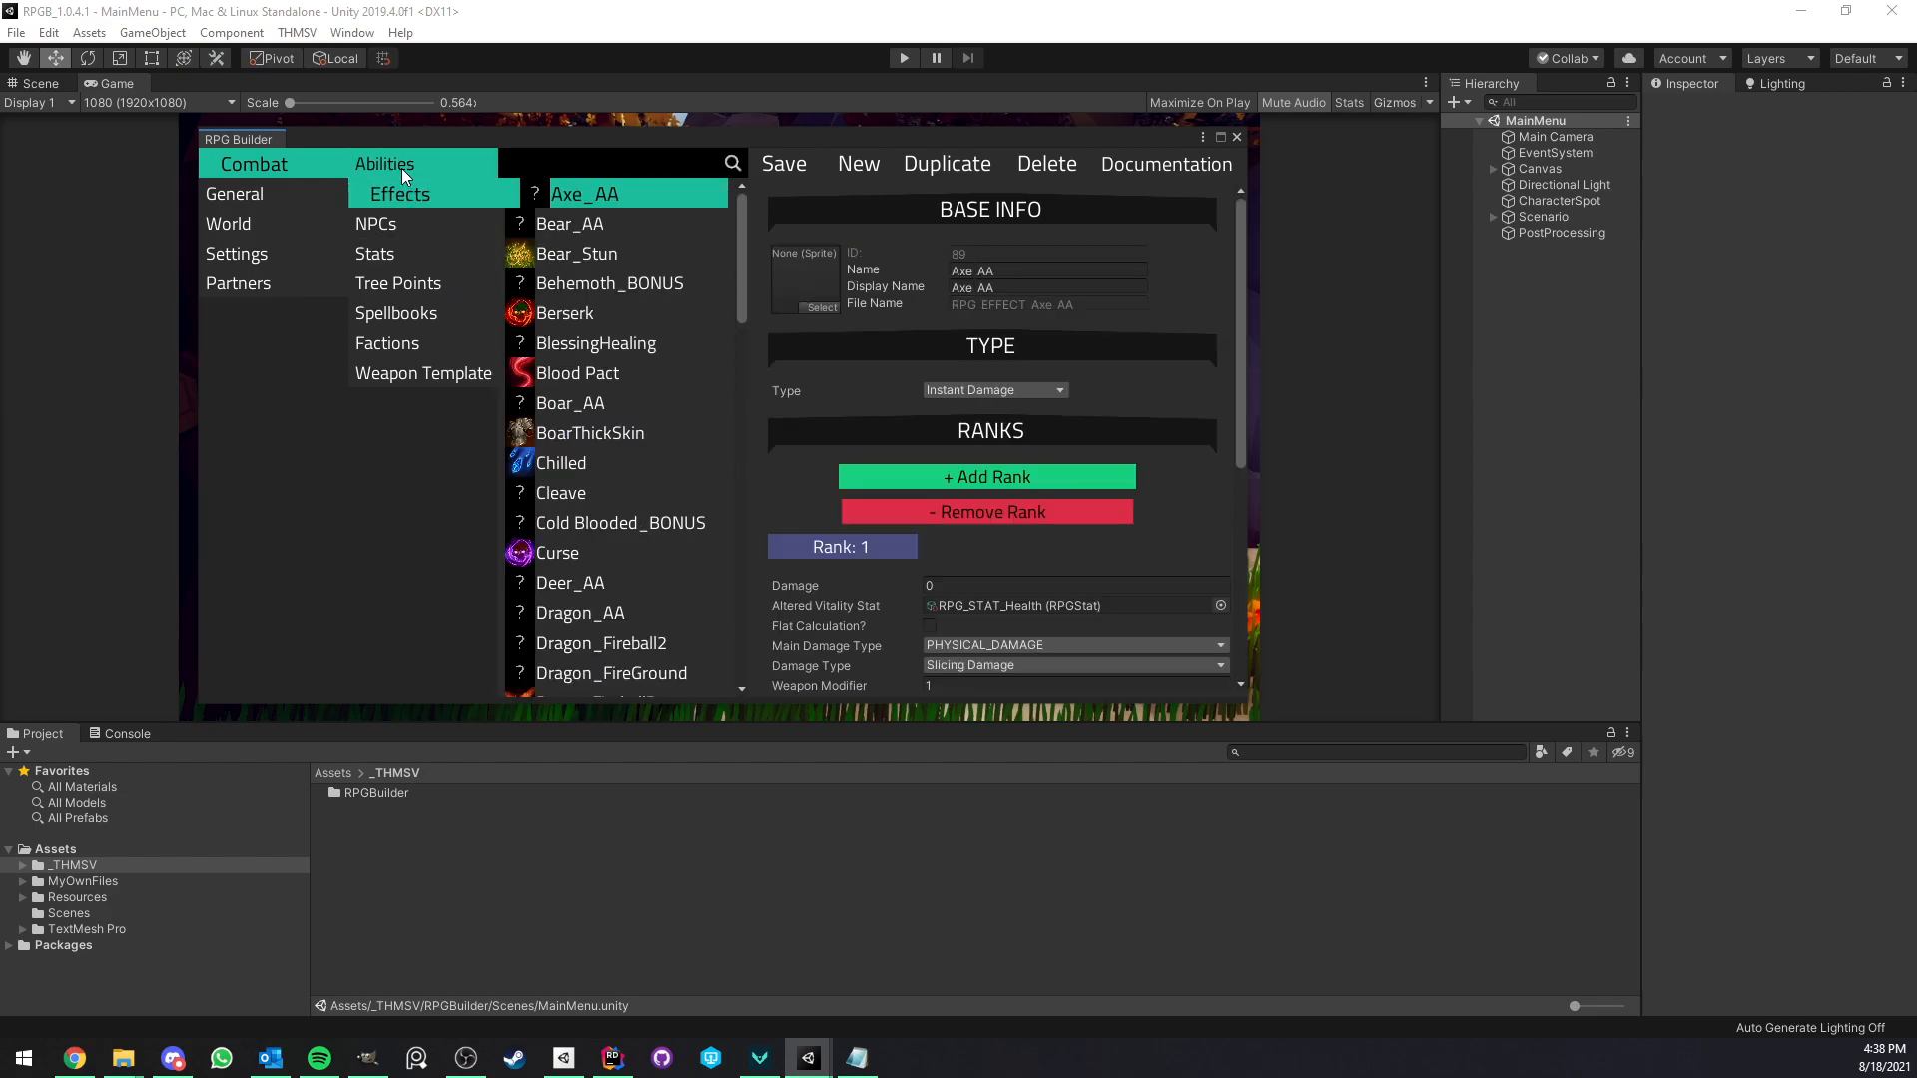
{"action": "left_click", "coordinate": [574, 354]}
{"action": "scroll", "coordinate": [573, 353], "scroll_direction": "down", "scroll_amount": 10}
{"action": "scroll", "coordinate": [591, 435], "scroll_direction": "down", "scroll_amount": 3}
{"action": "scroll", "coordinate": [589, 428], "scroll_direction": "up", "scroll_amount": 12}
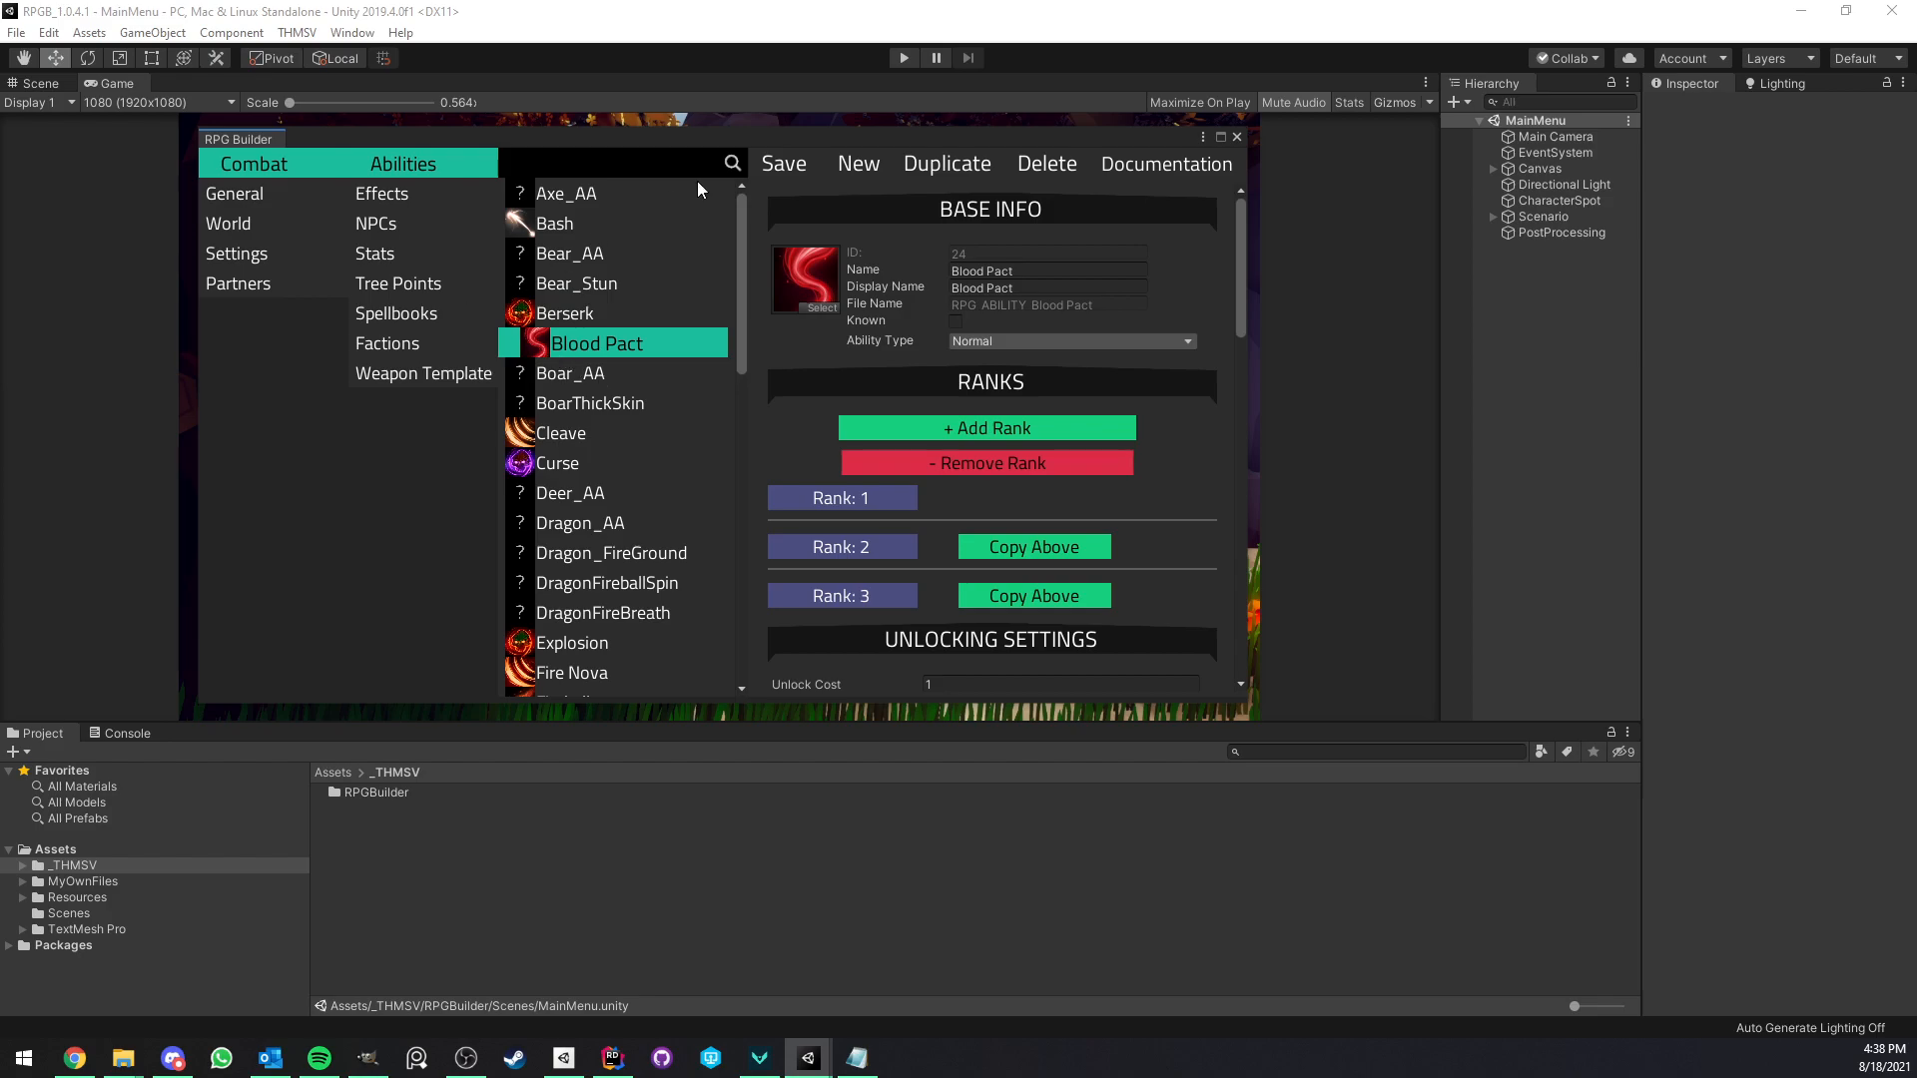
Select the Axe_AA ability and dock the RPG Builder window beside the Game view.
{"action": "left_click", "coordinate": [590, 194]}
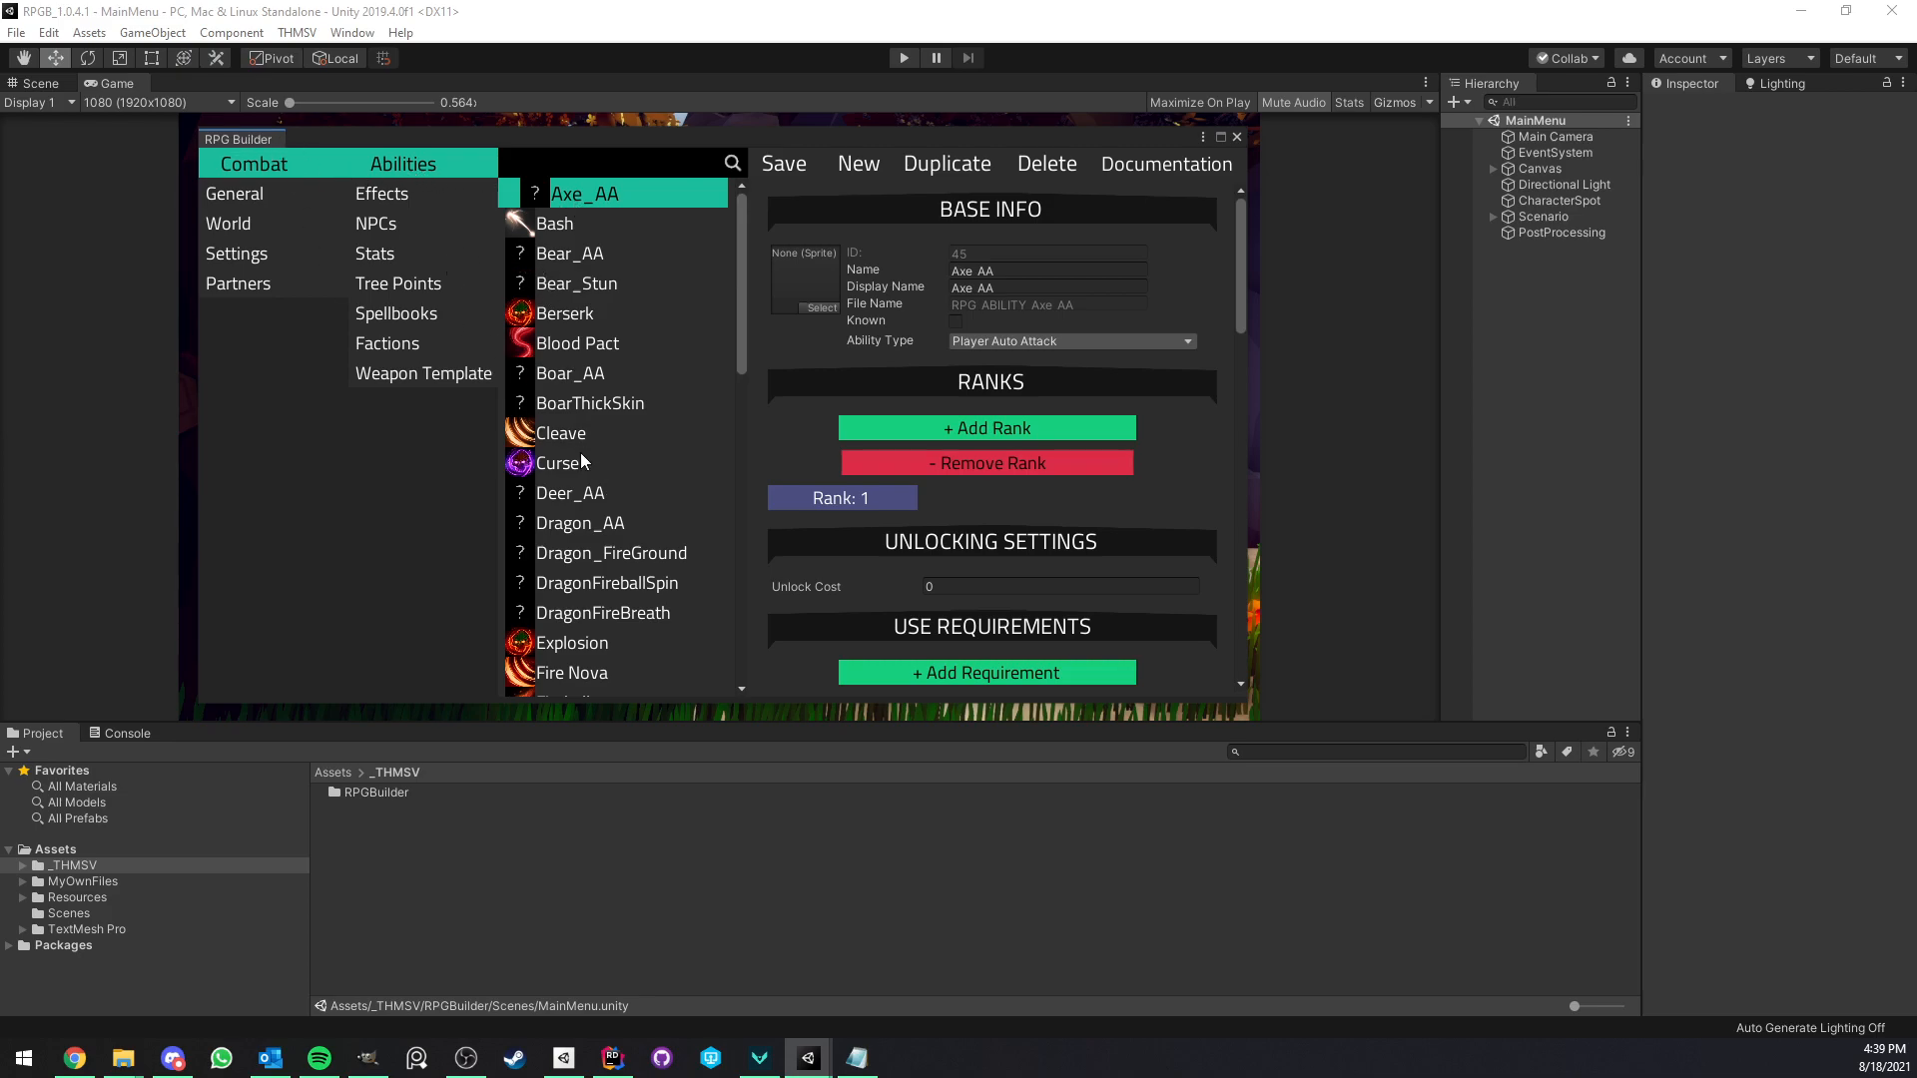
{"action": "left_click_drag", "start_coordinate": [441, 138], "coordinate": [229, 85]}
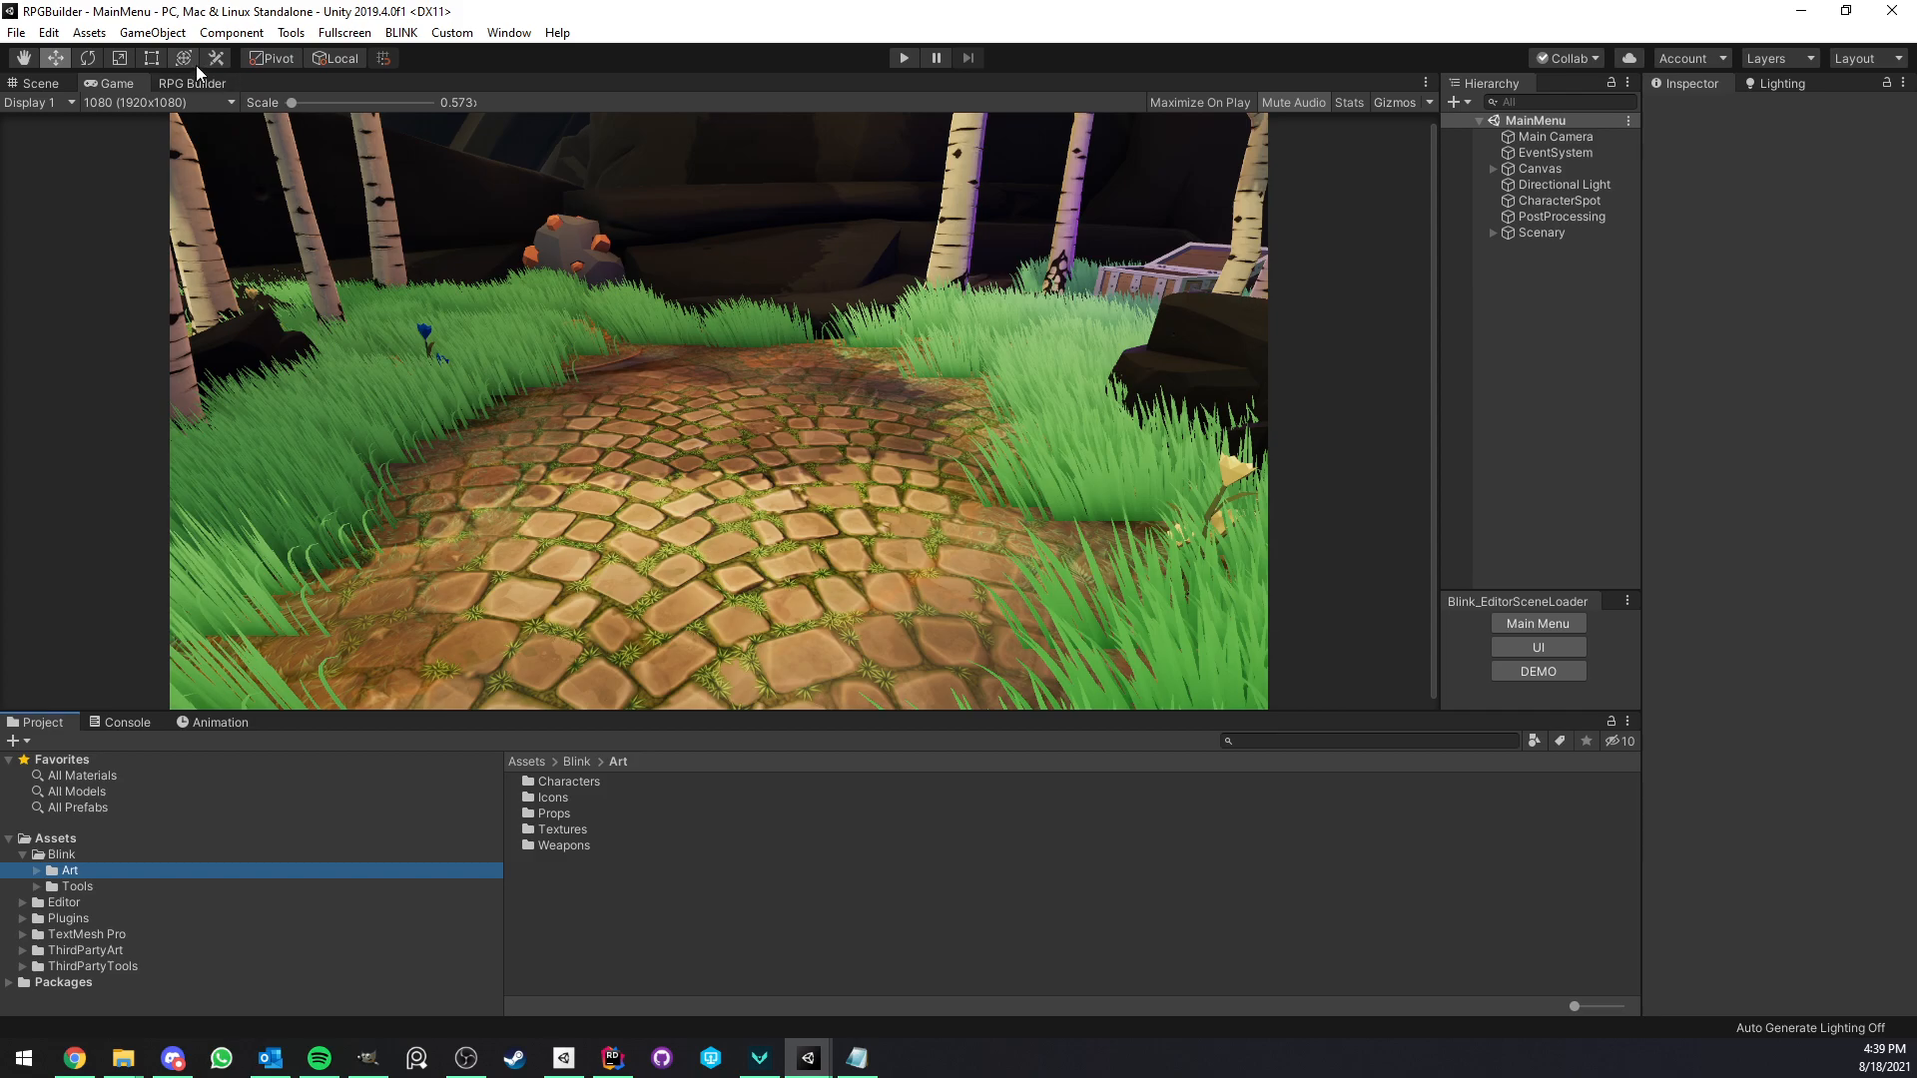
Maximize the RPG Builder window in the RPGBuilder project and browse its abilities list.
{"action": "left_click", "coordinate": [195, 66]}
{"action": "double_click", "coordinate": [198, 76]}
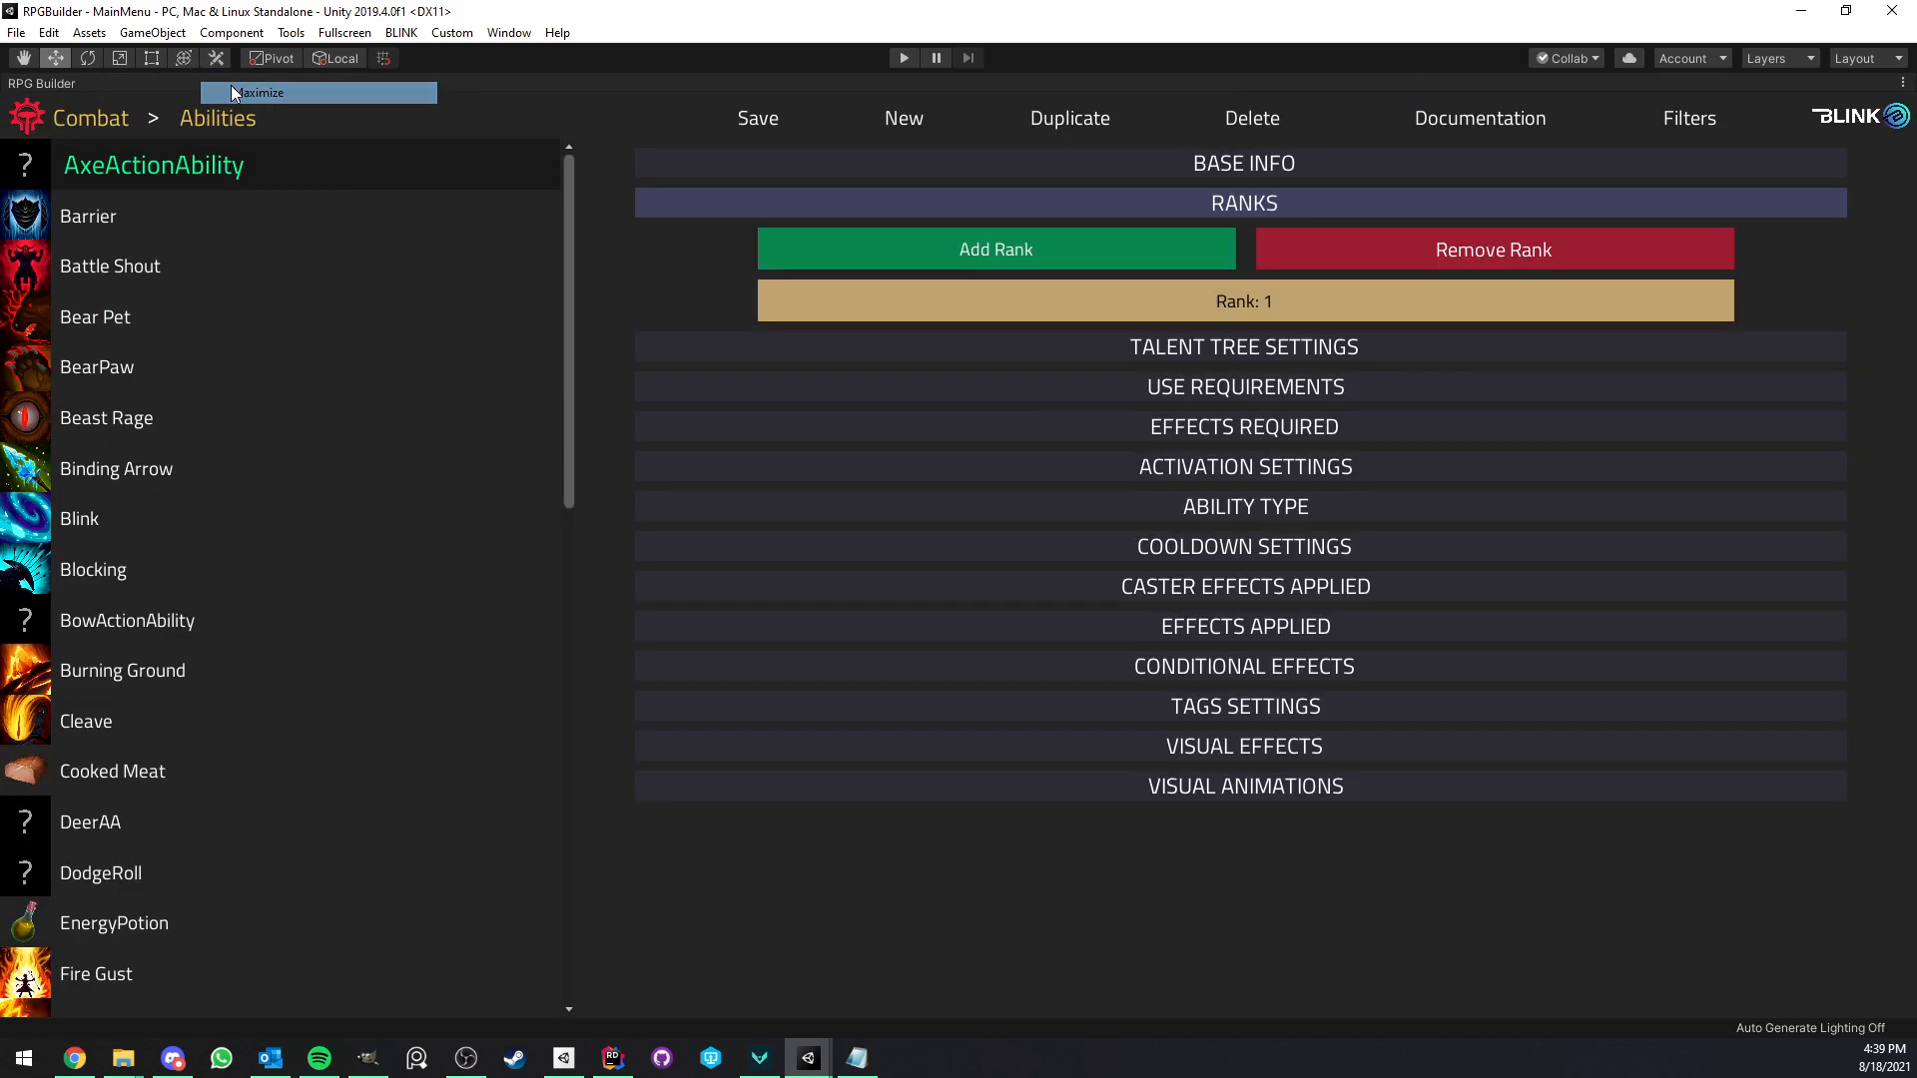
{"action": "scroll", "coordinate": [282, 469], "scroll_direction": "down", "scroll_amount": 15}
{"action": "scroll", "coordinate": [281, 469], "scroll_direction": "up", "scroll_amount": 15}
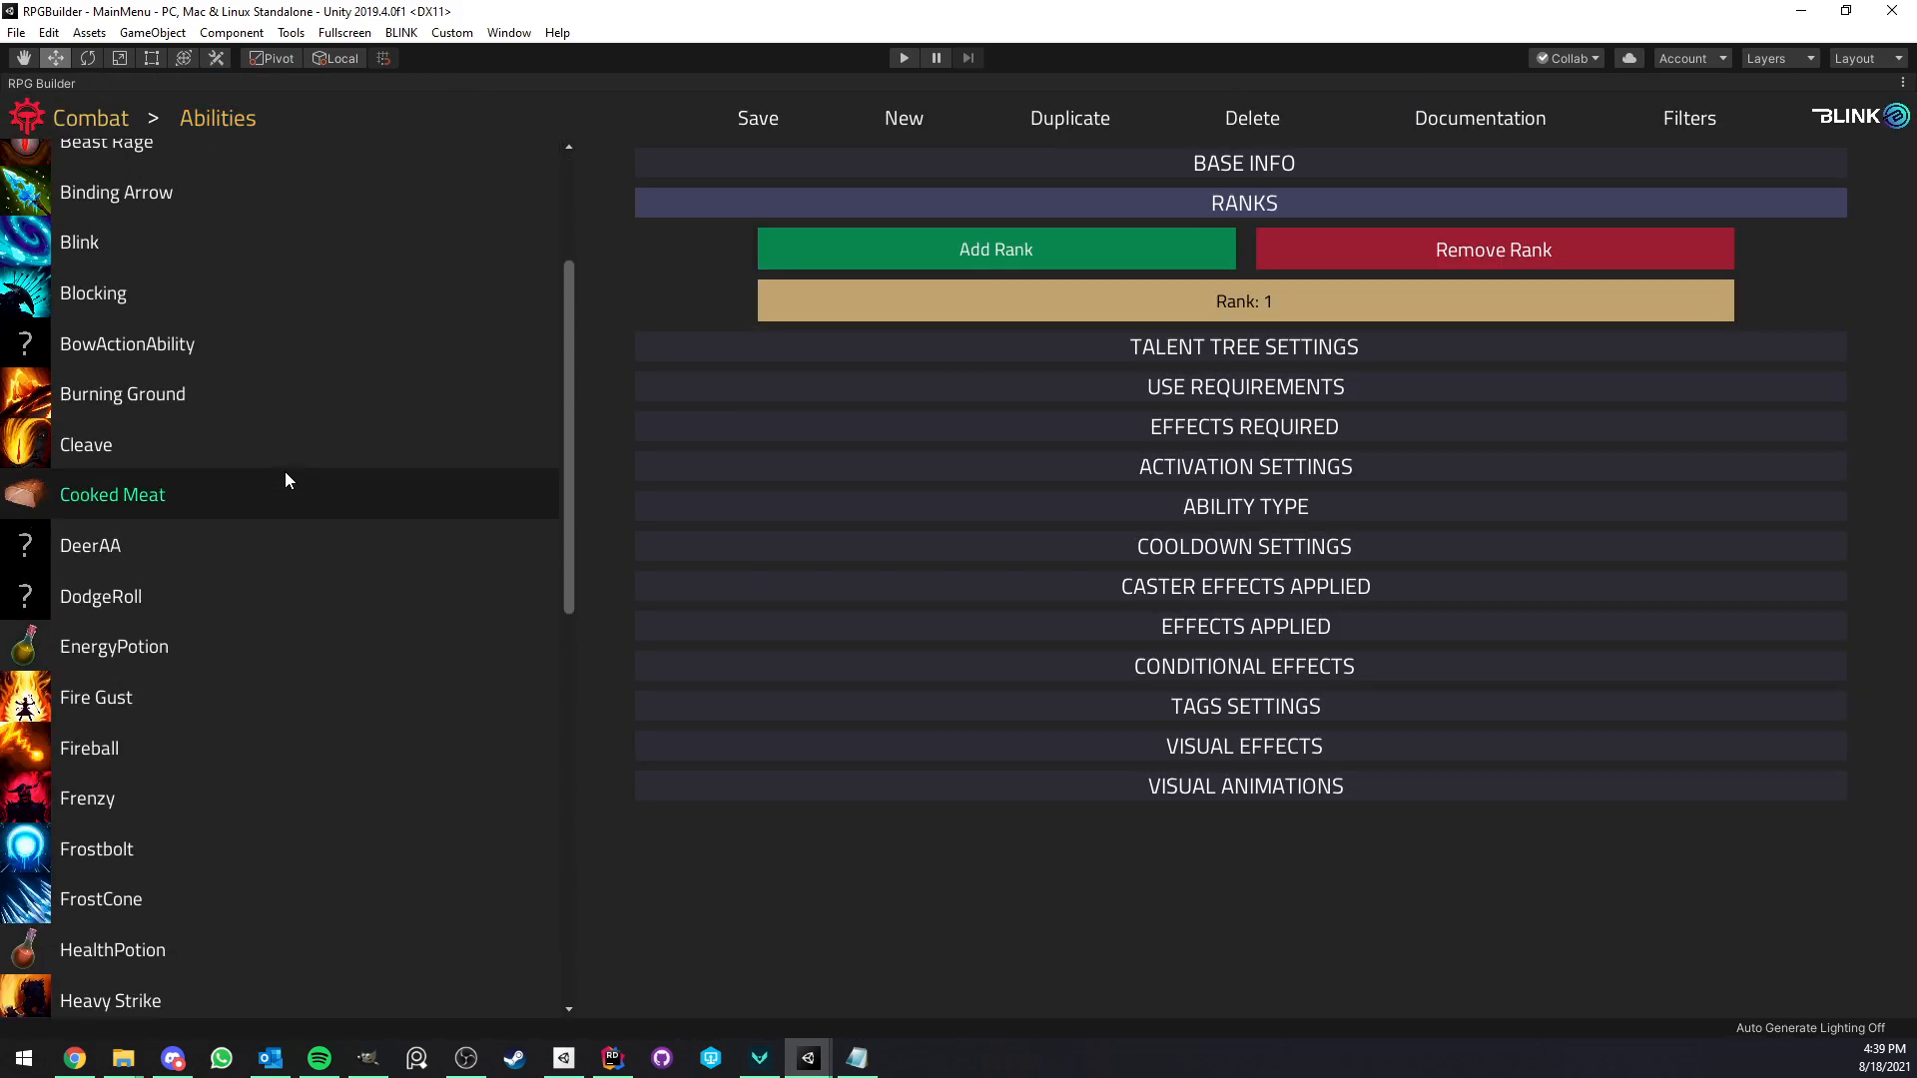
View the Combat effects and General items in RPG Builder, and return to the Game view at normal window size.
{"action": "left_click", "coordinate": [260, 117]}
{"action": "left_click", "coordinate": [152, 218]}
{"action": "left_click", "coordinate": [103, 118]}
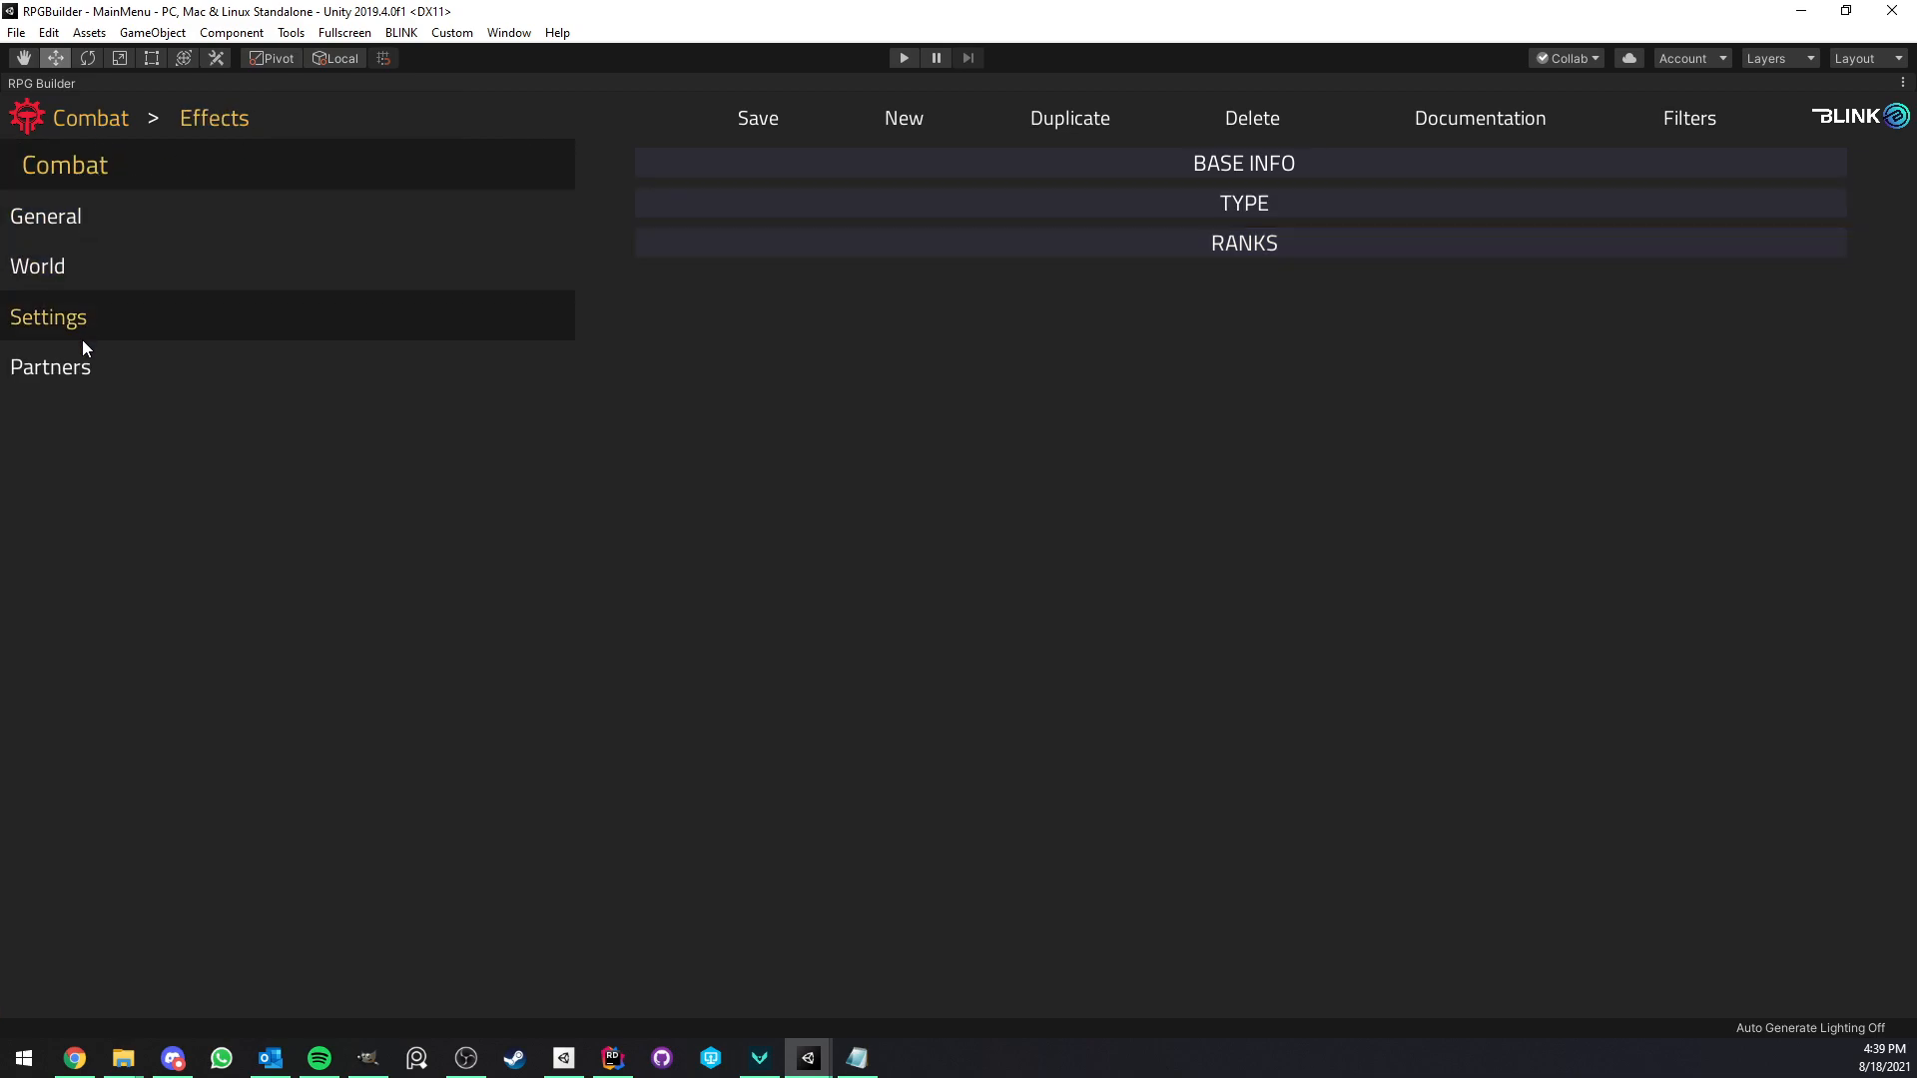
{"action": "left_click", "coordinate": [88, 204]}
{"action": "double_click", "coordinate": [80, 85]}
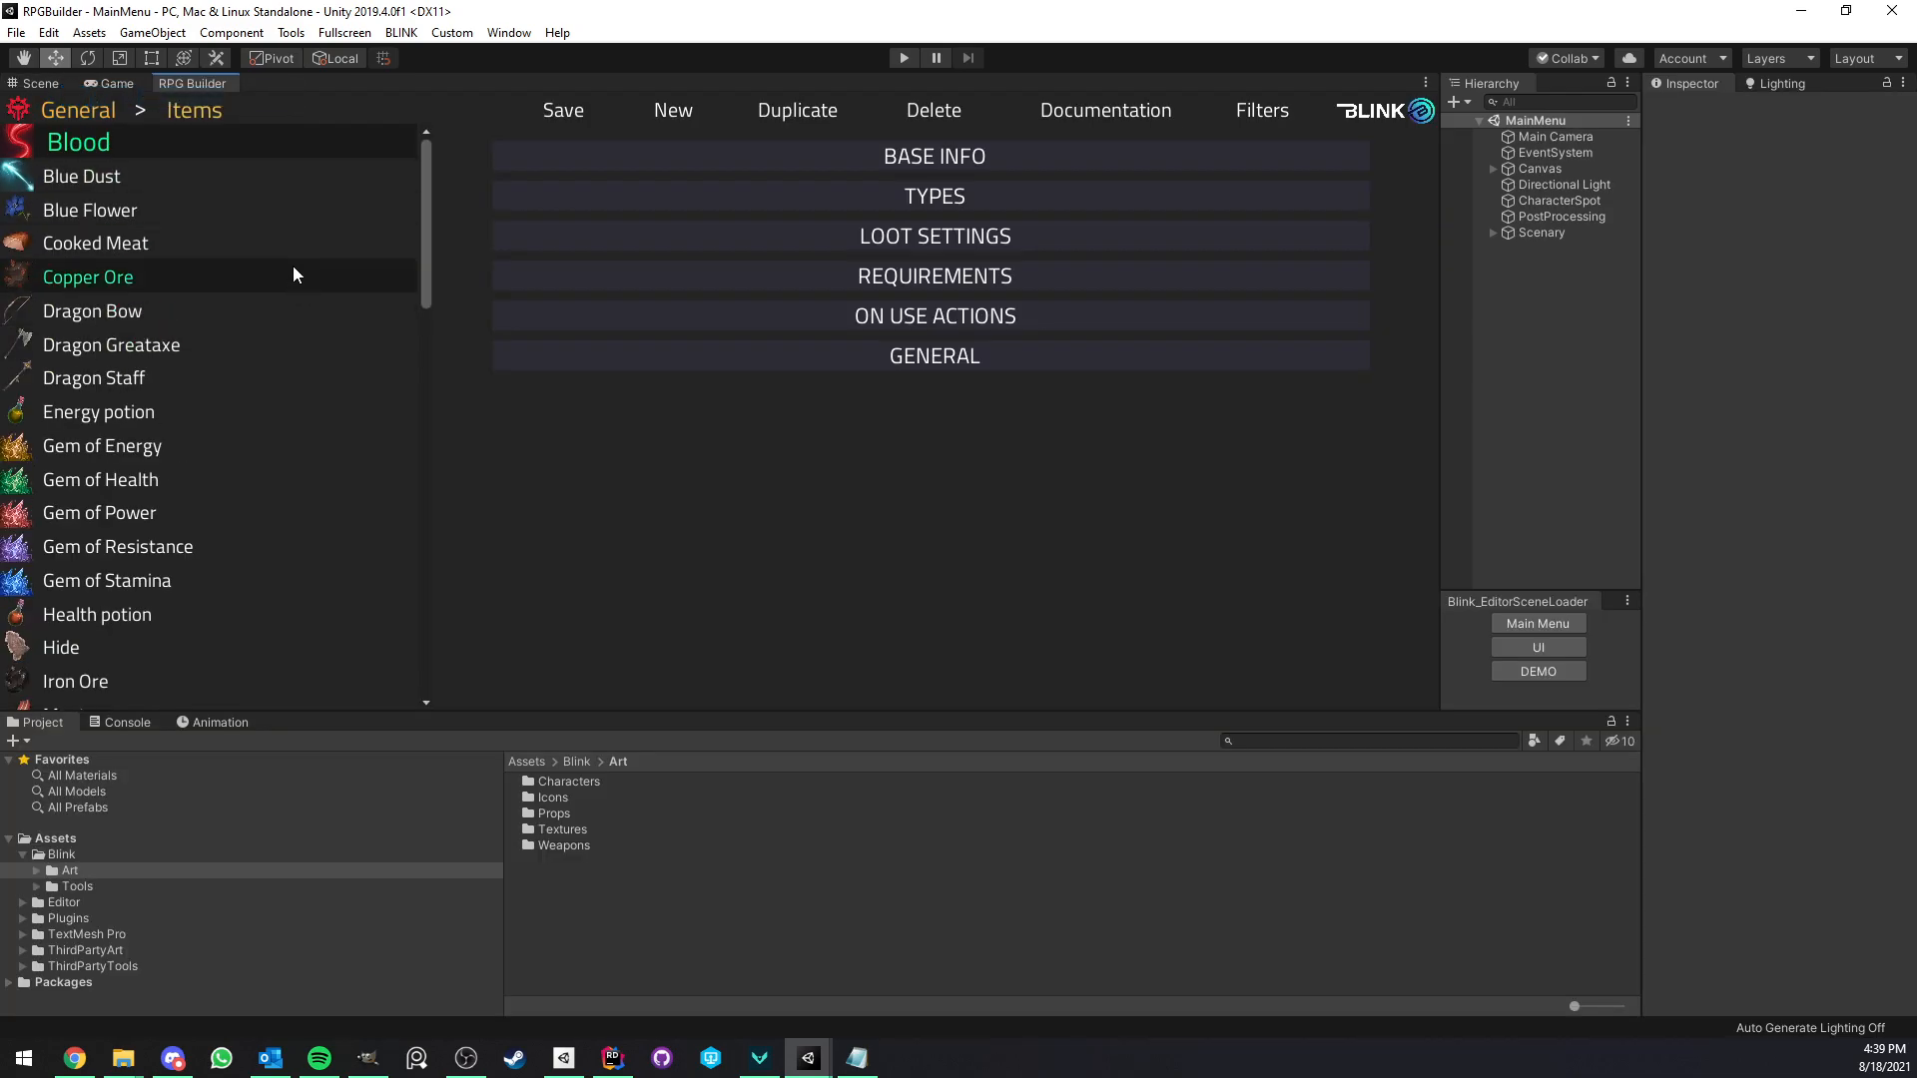
{"action": "left_click", "coordinate": [121, 83]}
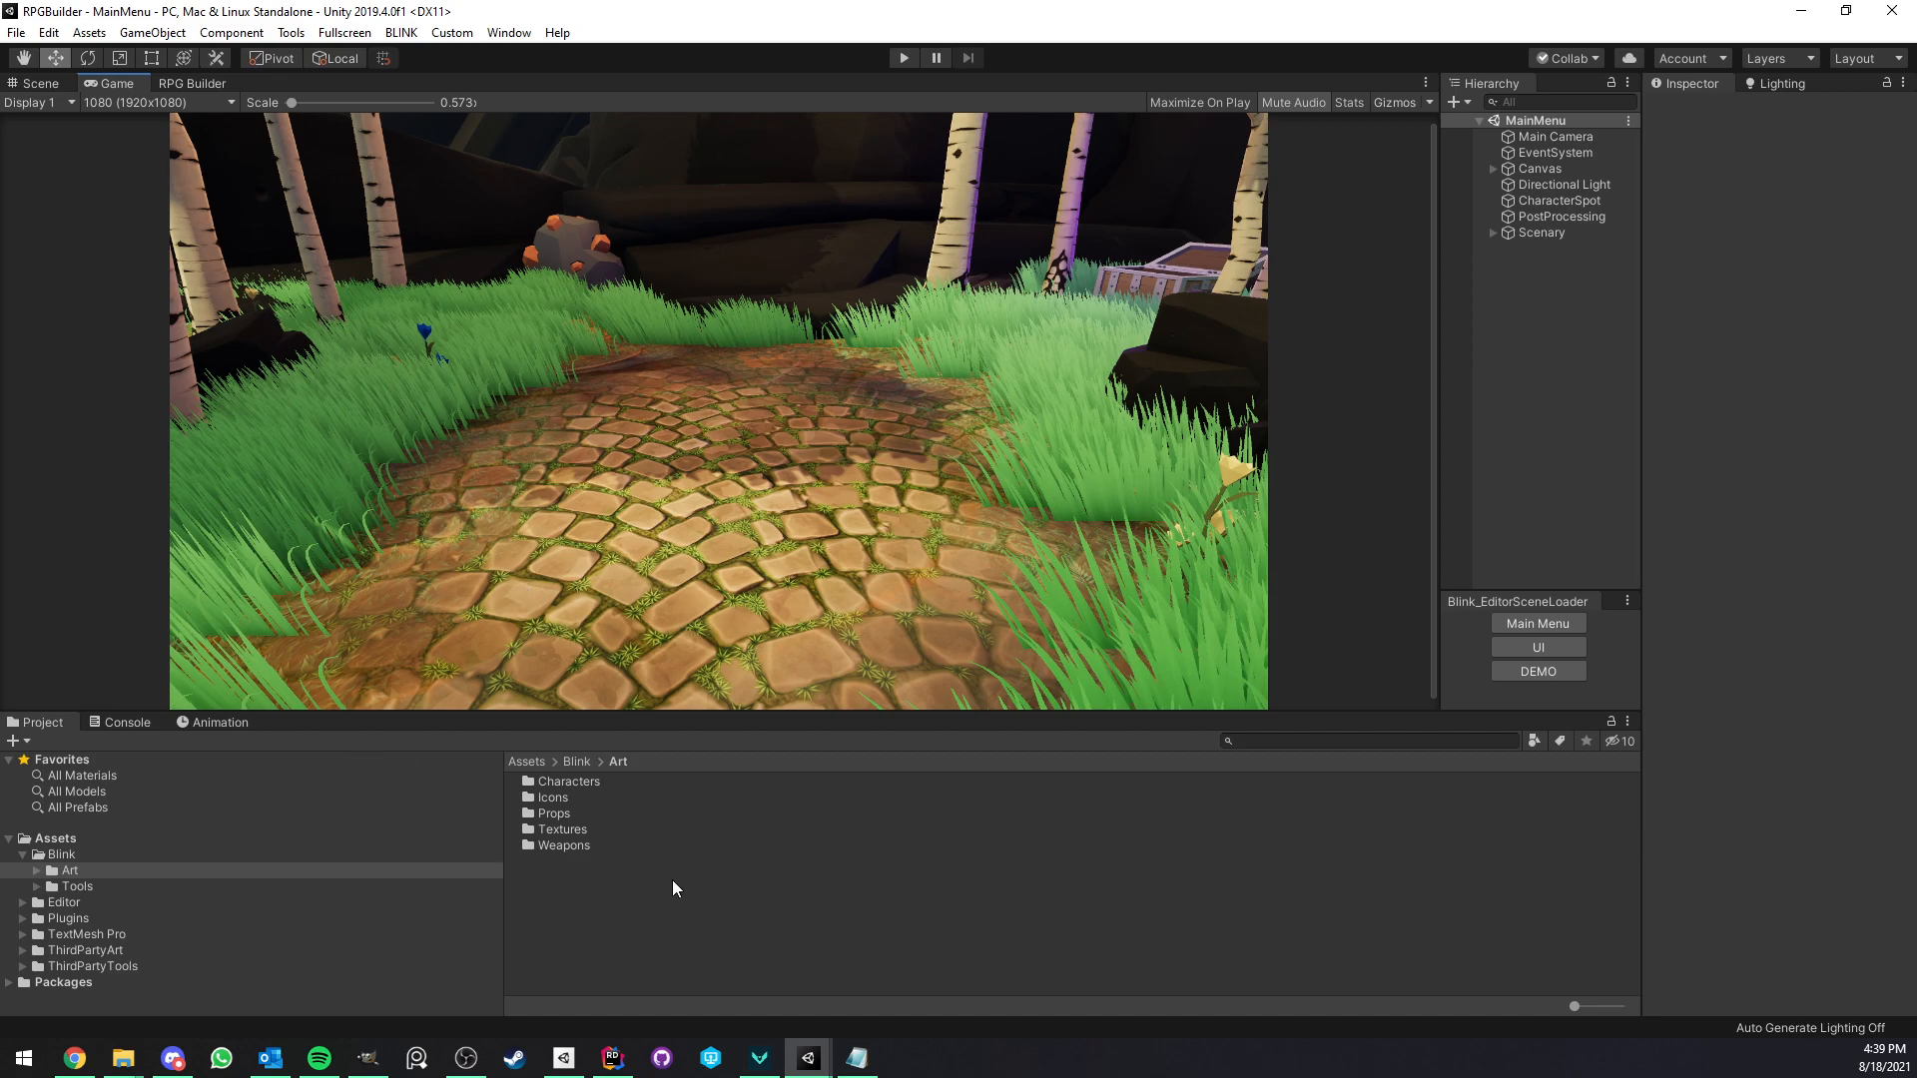
Switch to the RPGB_1.0.4.1 project and close its docked RPG Builder window.
{"action": "mouse_move", "coordinate": [809, 1058]}
{"action": "left_click", "coordinate": [829, 950]}
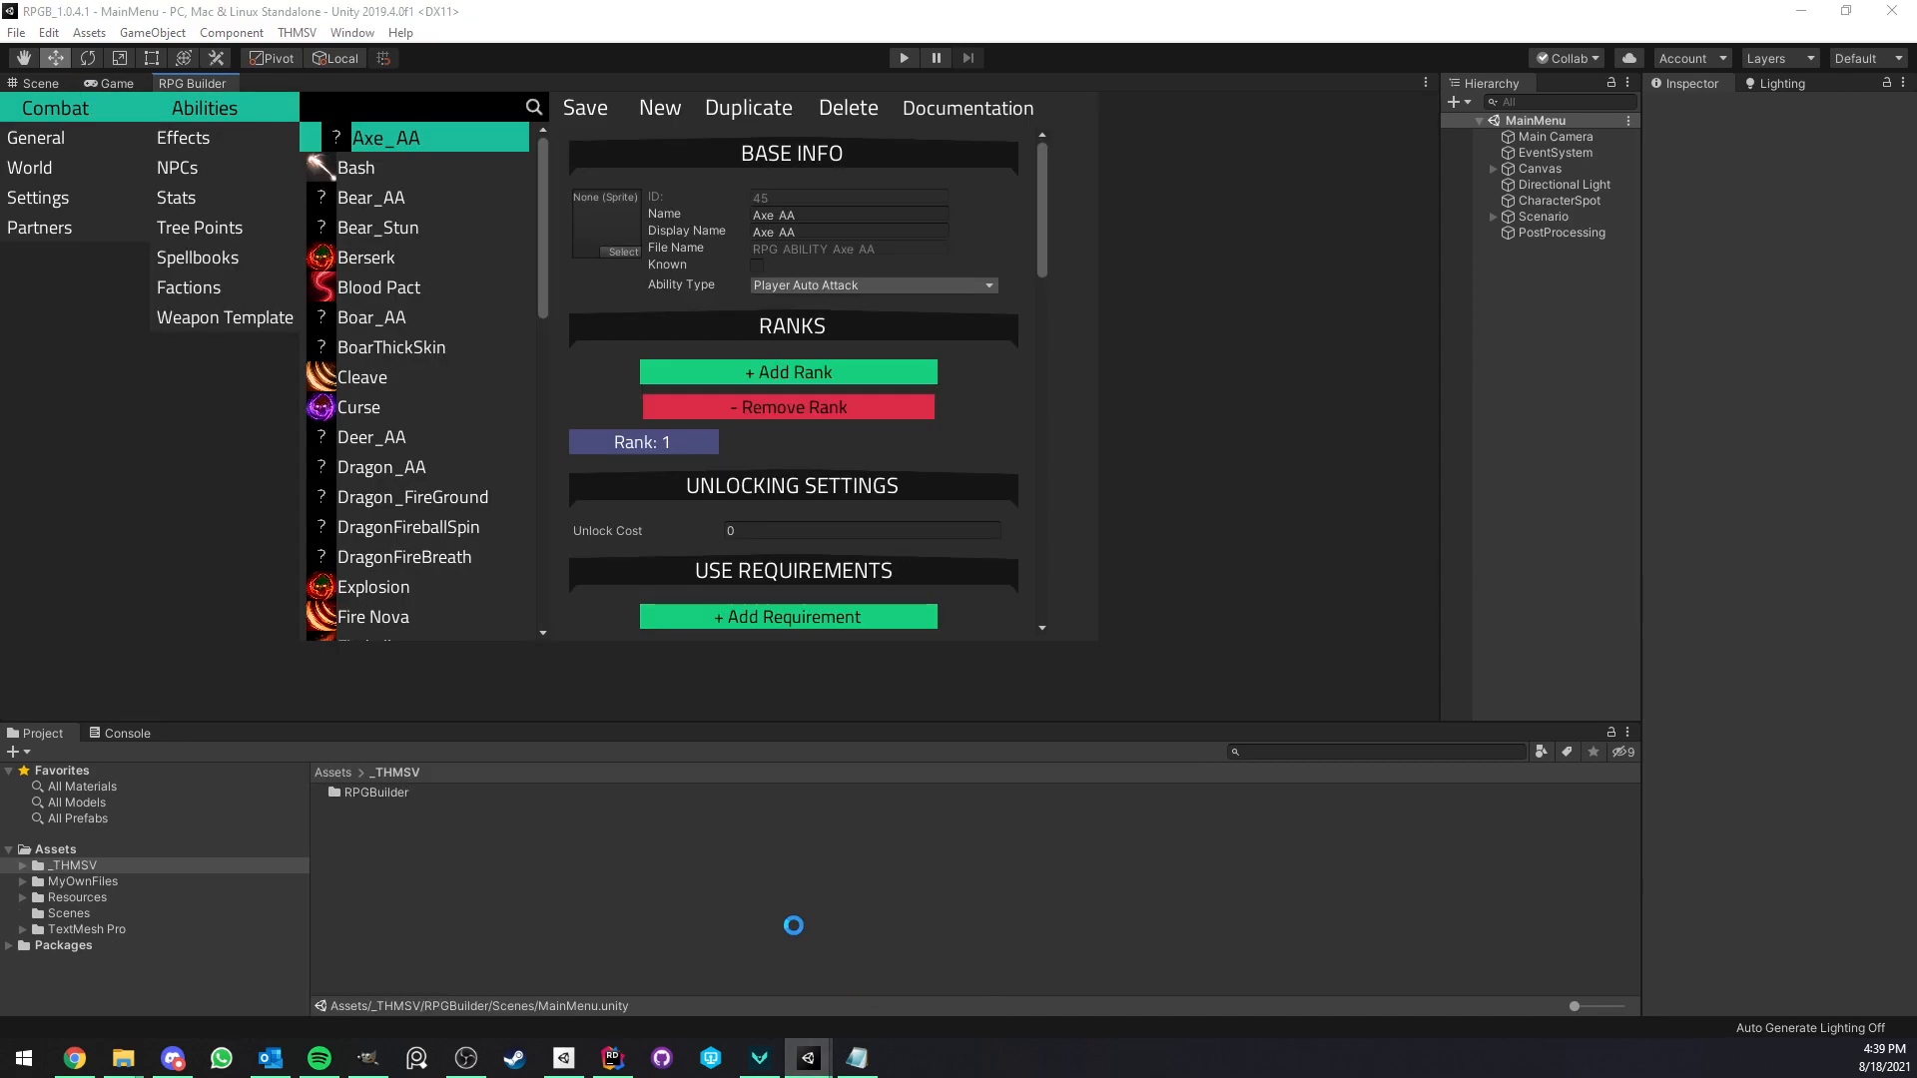
{"action": "left_click_drag", "start_coordinate": [187, 88], "coordinate": [100, 128]}
{"action": "right_click", "coordinate": [191, 149]}
{"action": "left_click", "coordinate": [240, 183]}
Run the MainMenu scene to preview the game's start menu, and stop play mode.
{"action": "left_click", "coordinate": [905, 58]}
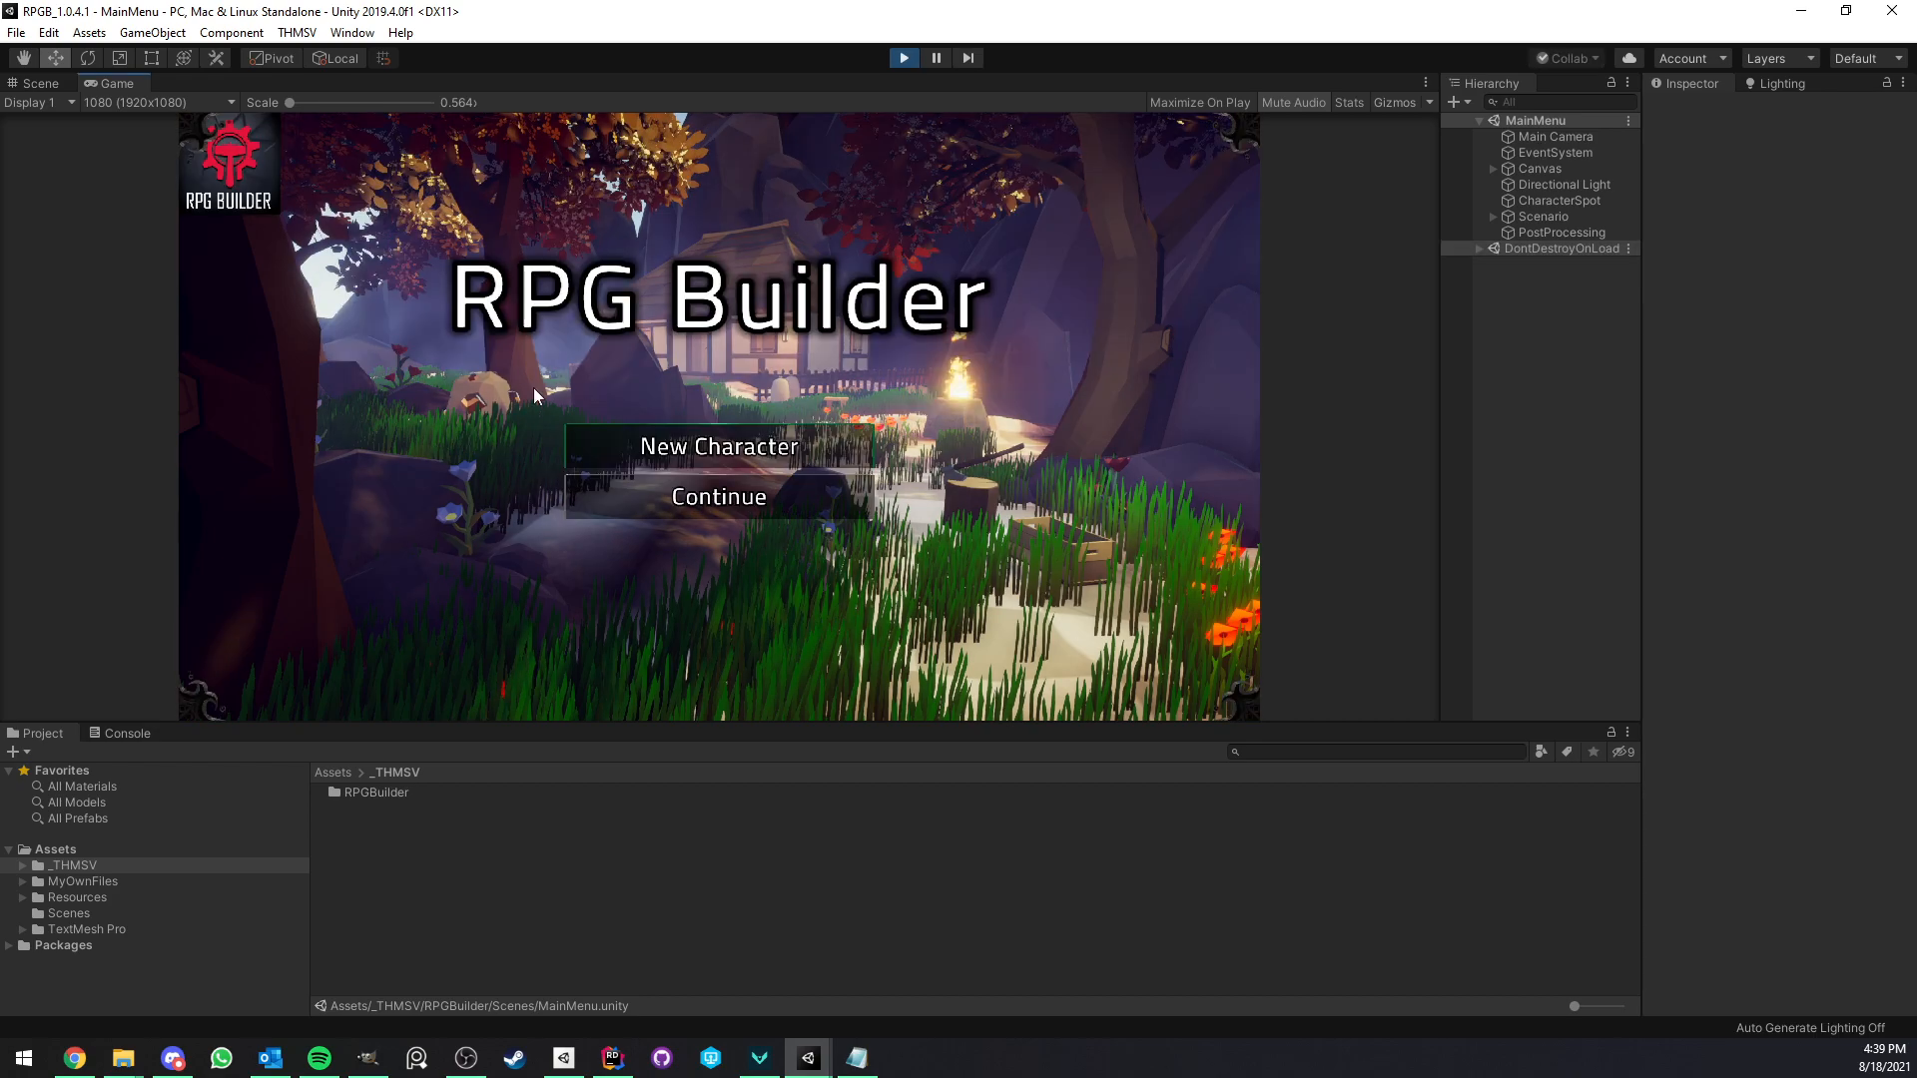
{"action": "left_click", "coordinate": [902, 59]}
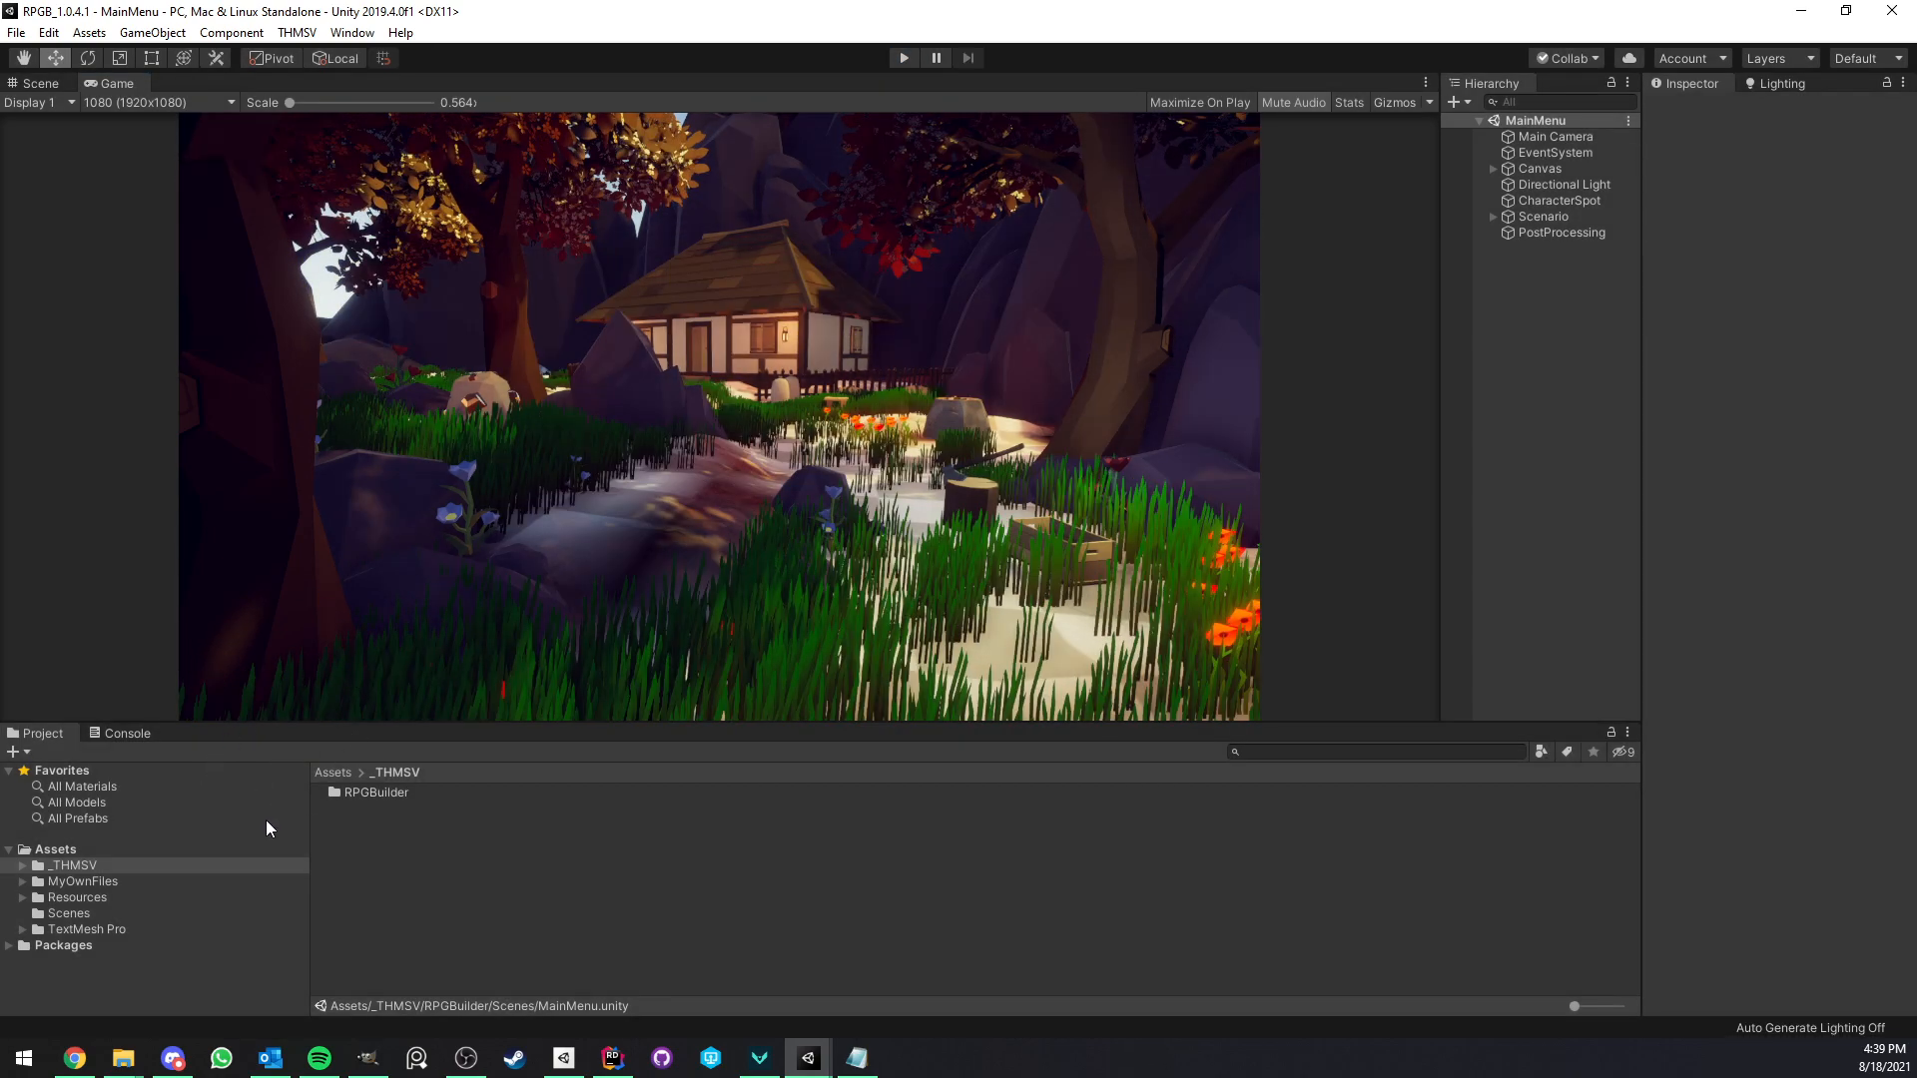
Inspect the MyOwnFiles folder and select the _THMSV and Resources folders together.
{"action": "left_click", "coordinate": [89, 885]}
{"action": "left_click", "coordinate": [22, 881]}
{"action": "left_click", "coordinate": [22, 882]}
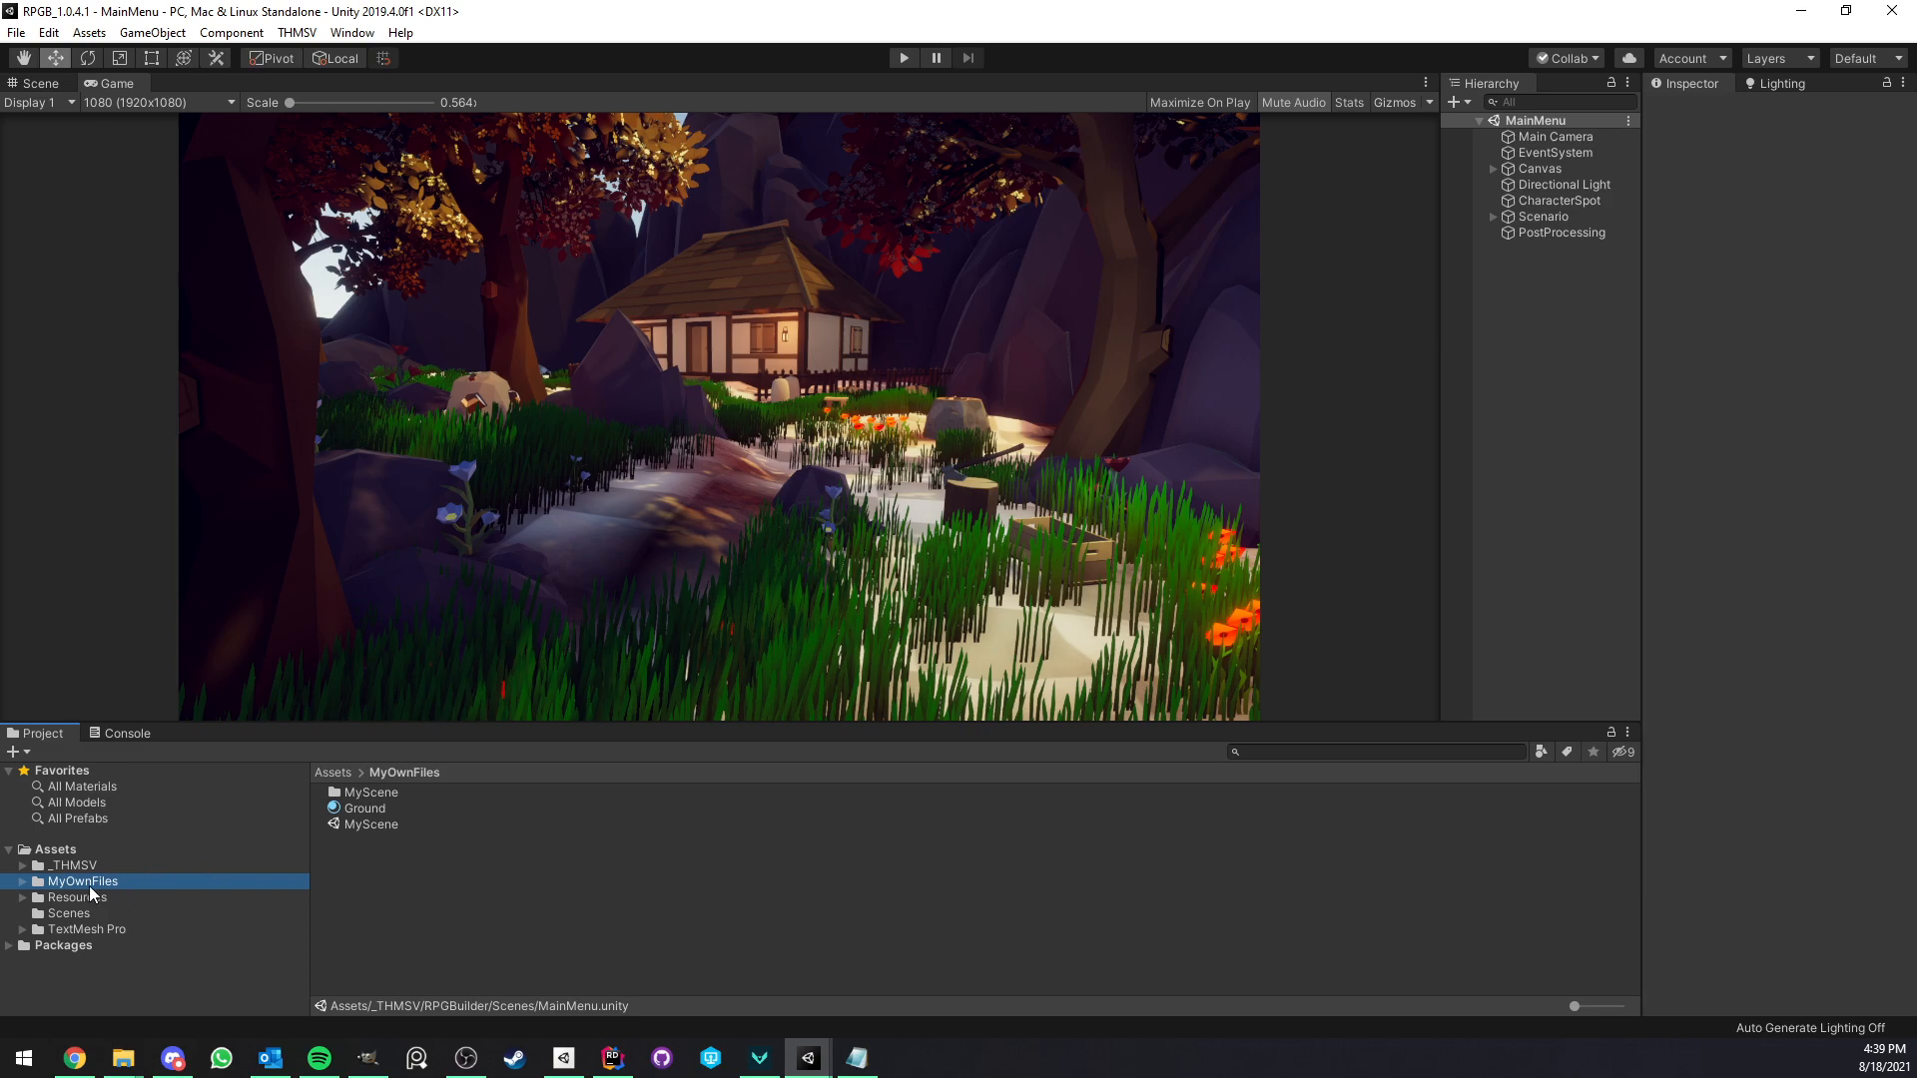
{"action": "left_click", "coordinate": [74, 865]}
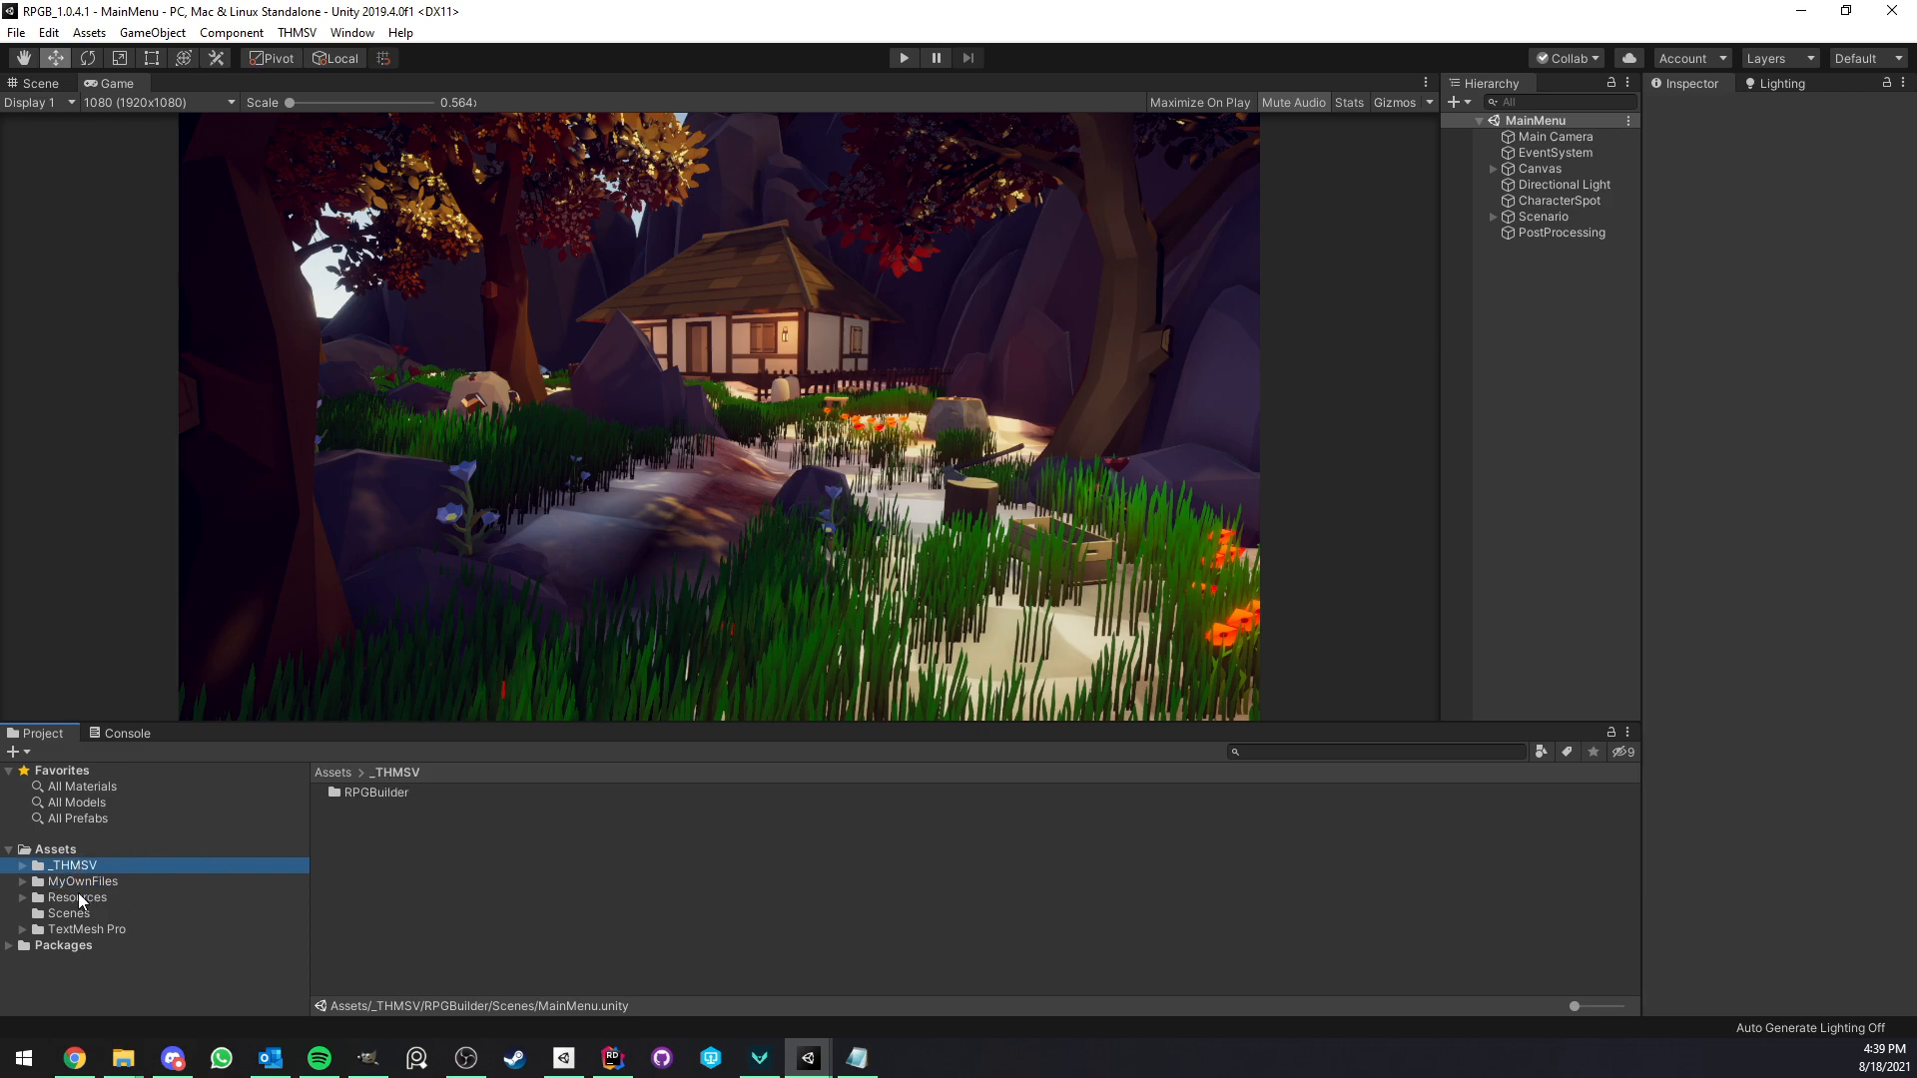
{"action": "left_click", "coordinate": [97, 897], "text": "ctrl"}
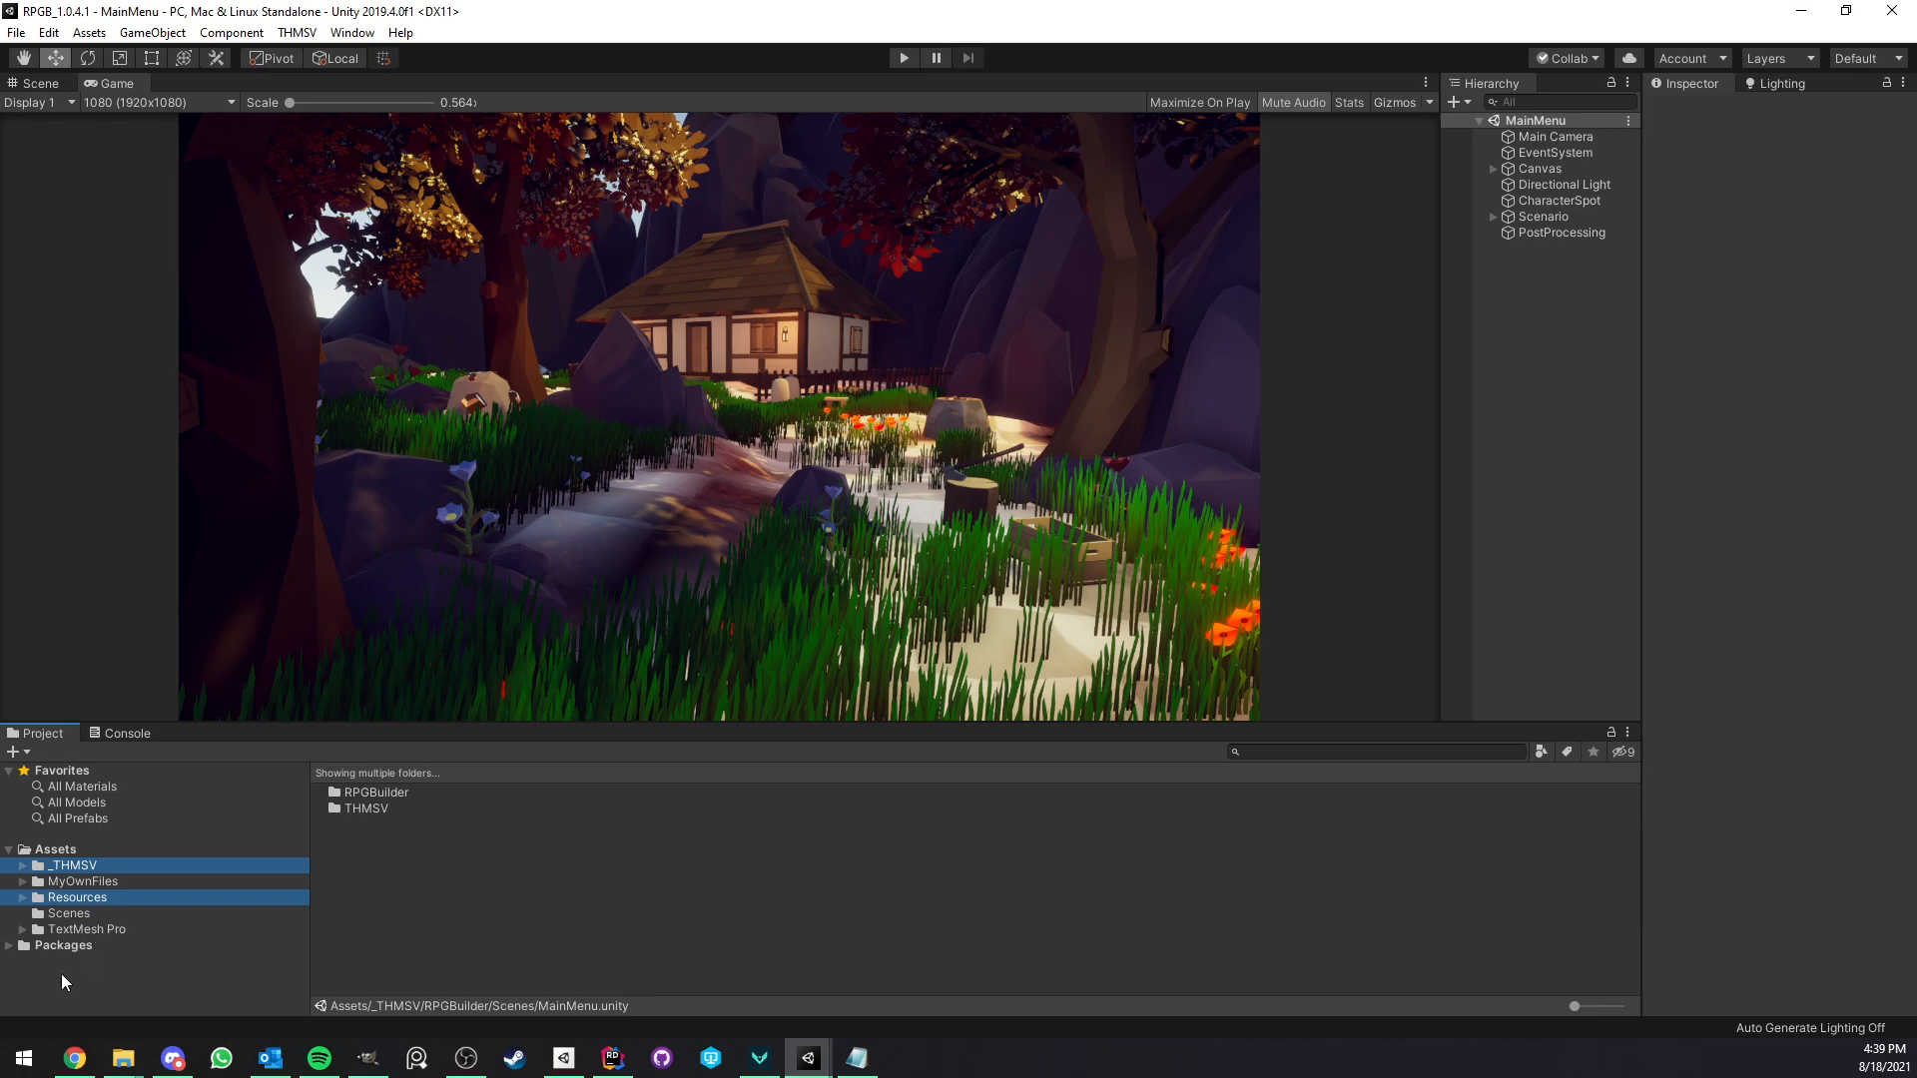
Examine the RPGBuilder subfolder inside _THMSV and return to the MyOwnFiles folder contents.
{"action": "left_click", "coordinate": [85, 882]}
{"action": "left_click", "coordinate": [90, 867]}
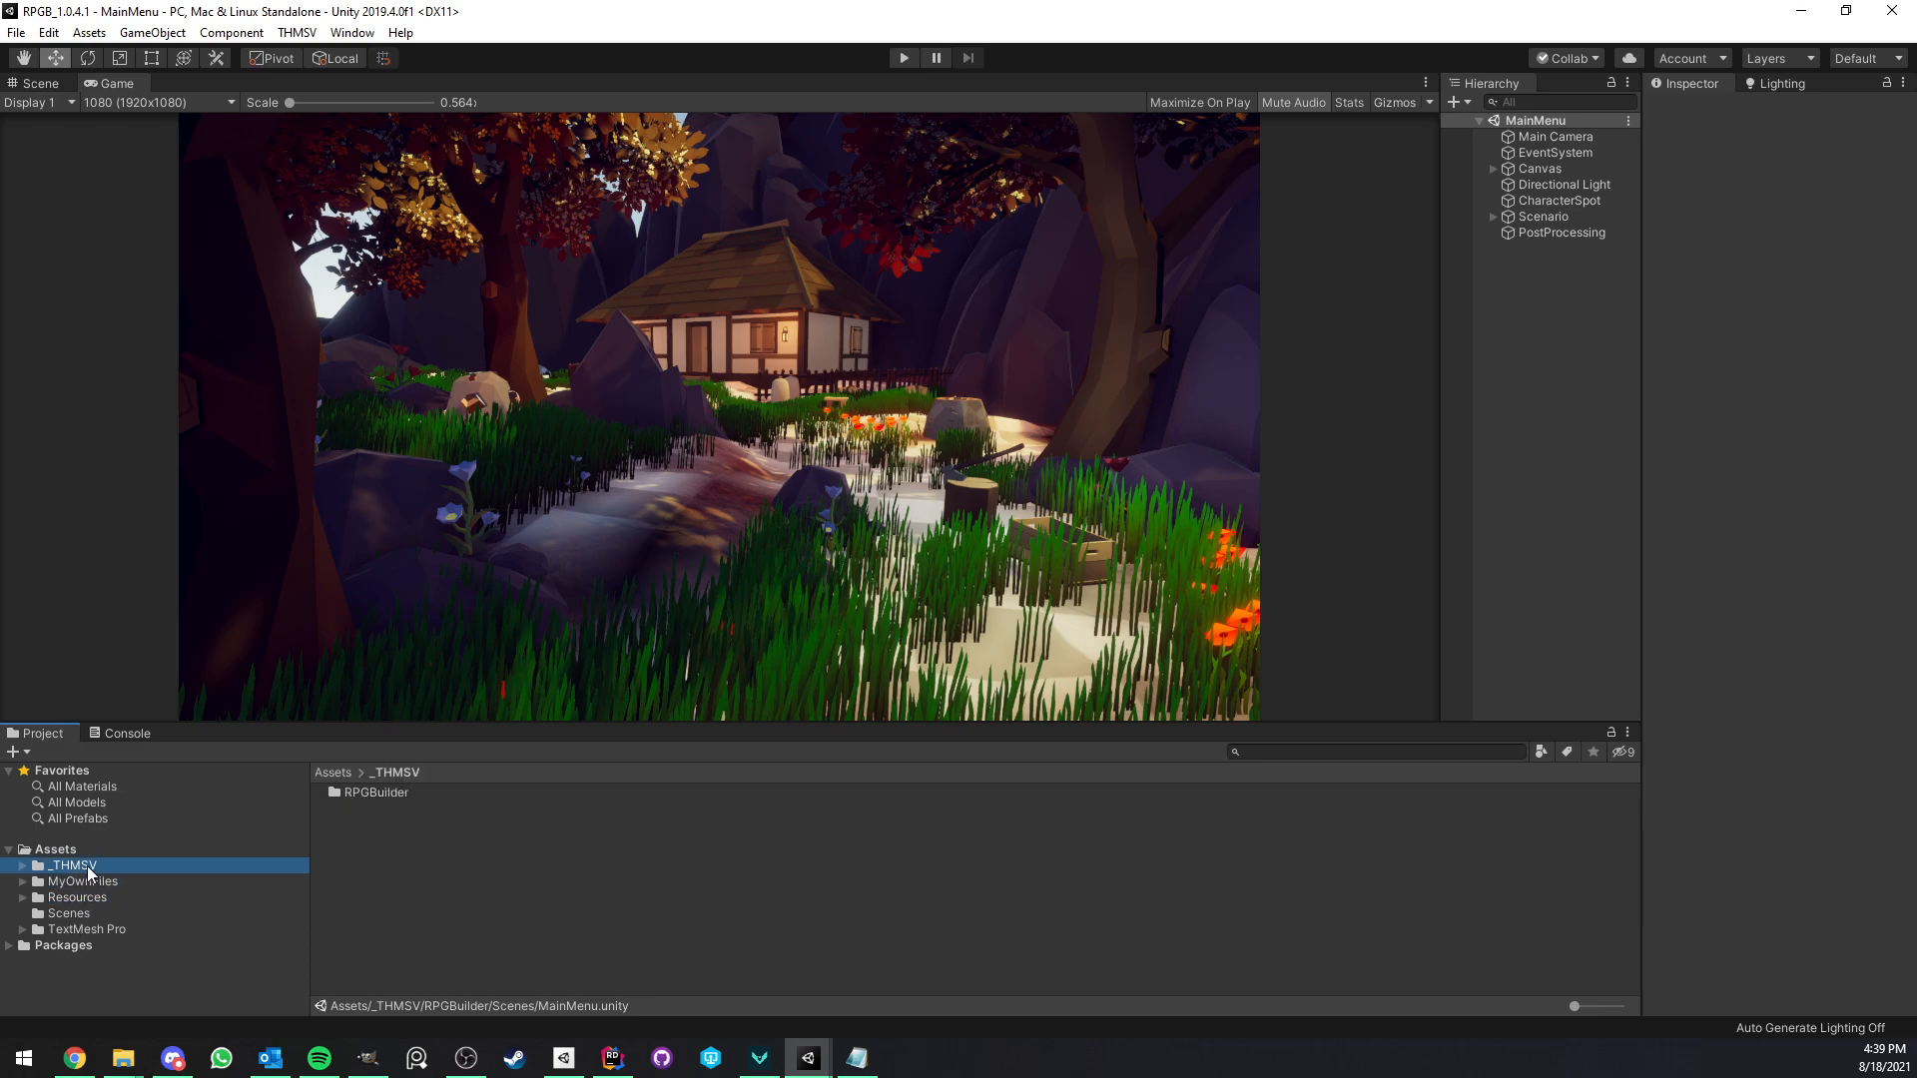
{"action": "left_click", "coordinate": [23, 866]}
{"action": "left_click", "coordinate": [66, 883]}
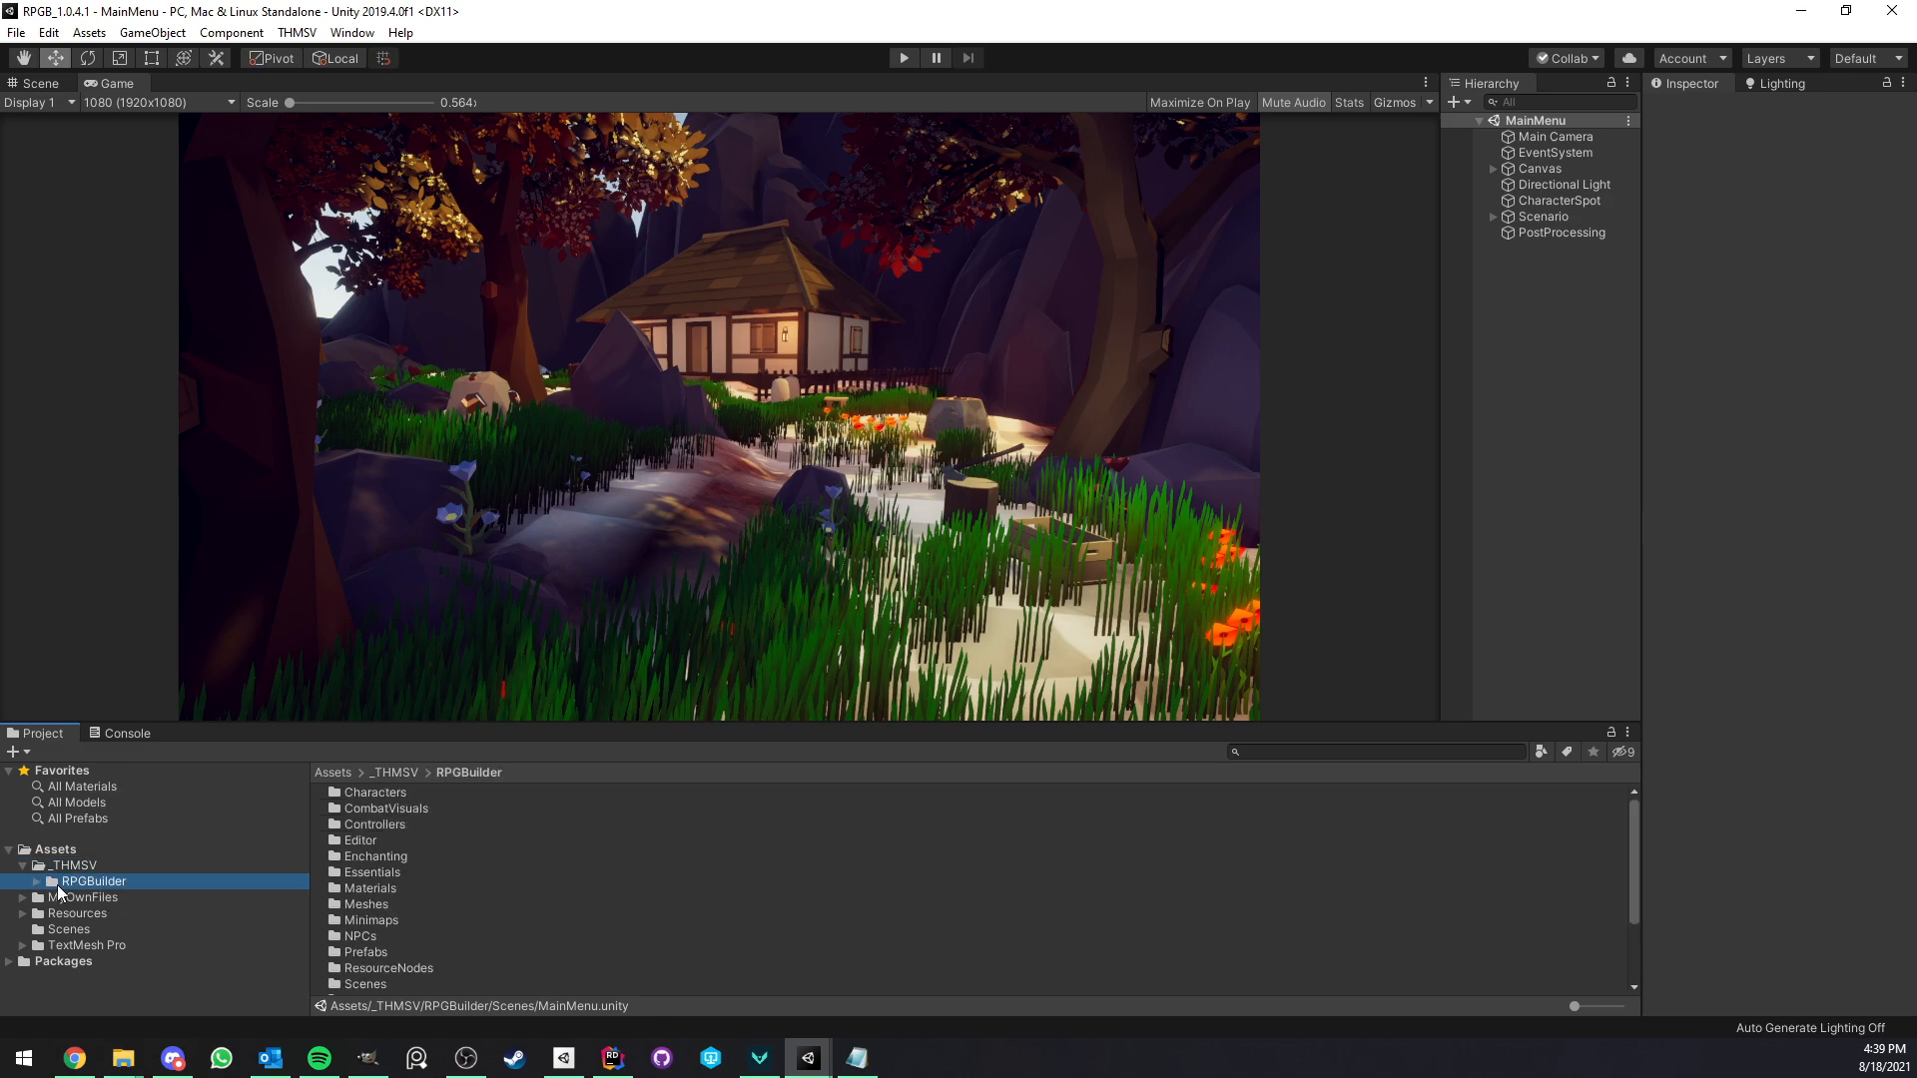
{"action": "left_click", "coordinate": [23, 866]}
{"action": "left_click", "coordinate": [24, 883]}
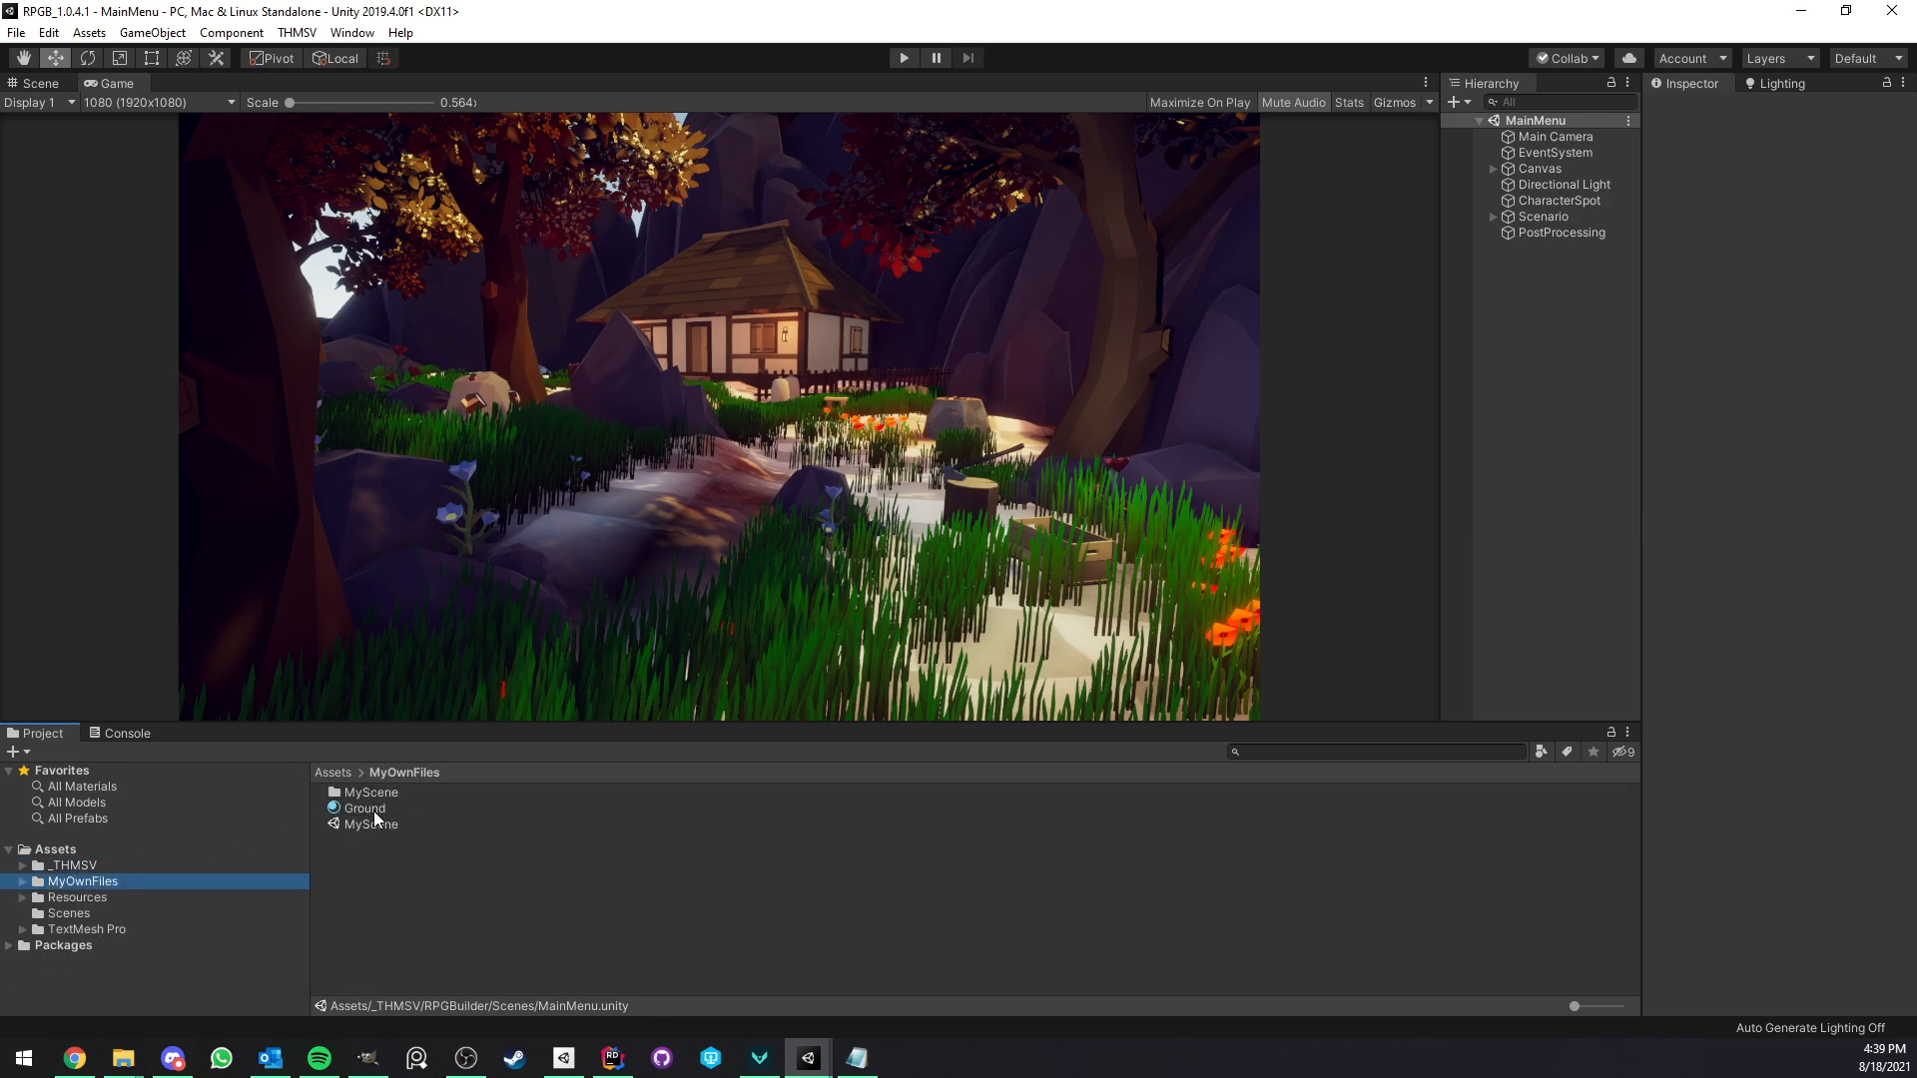
Run the game and continue with the existing character into MyScene.
{"action": "left_click", "coordinate": [904, 57]}
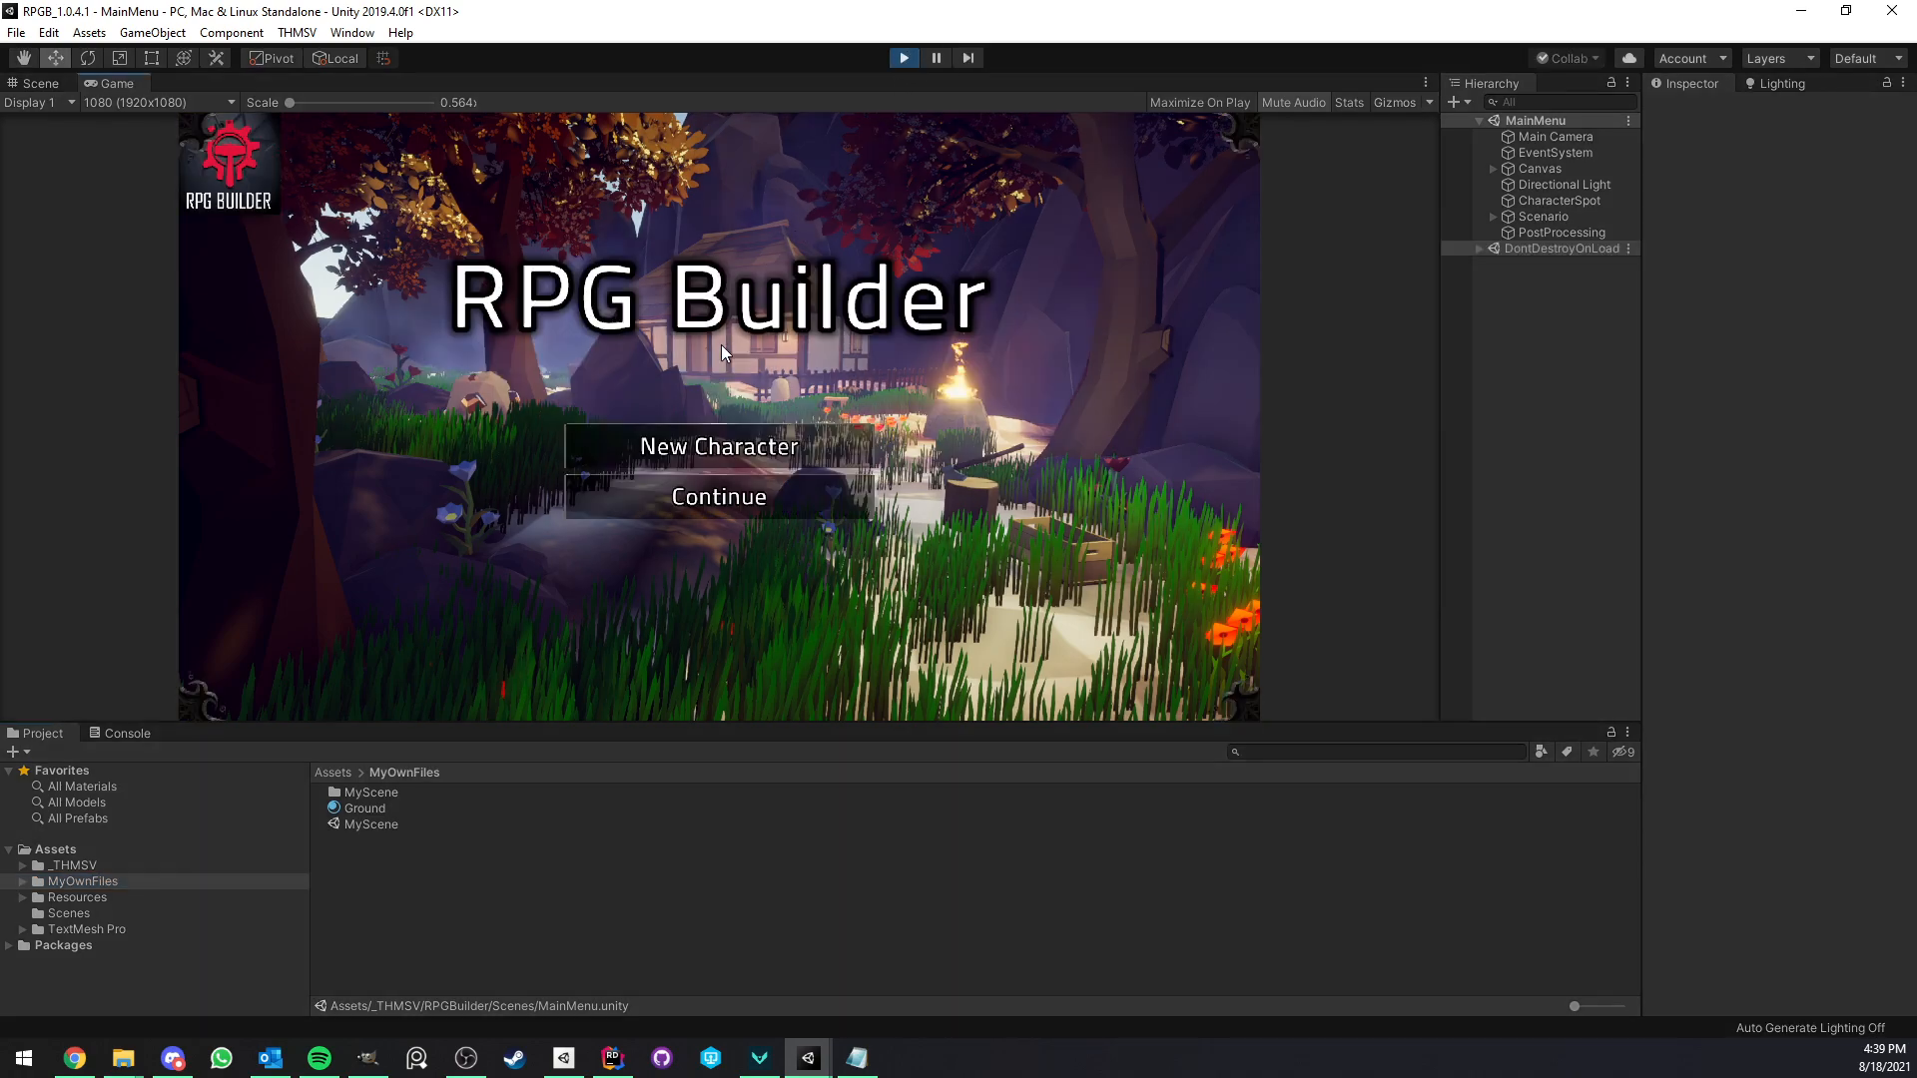
{"action": "left_click", "coordinate": [679, 494]}
{"action": "left_click", "coordinate": [704, 675]}
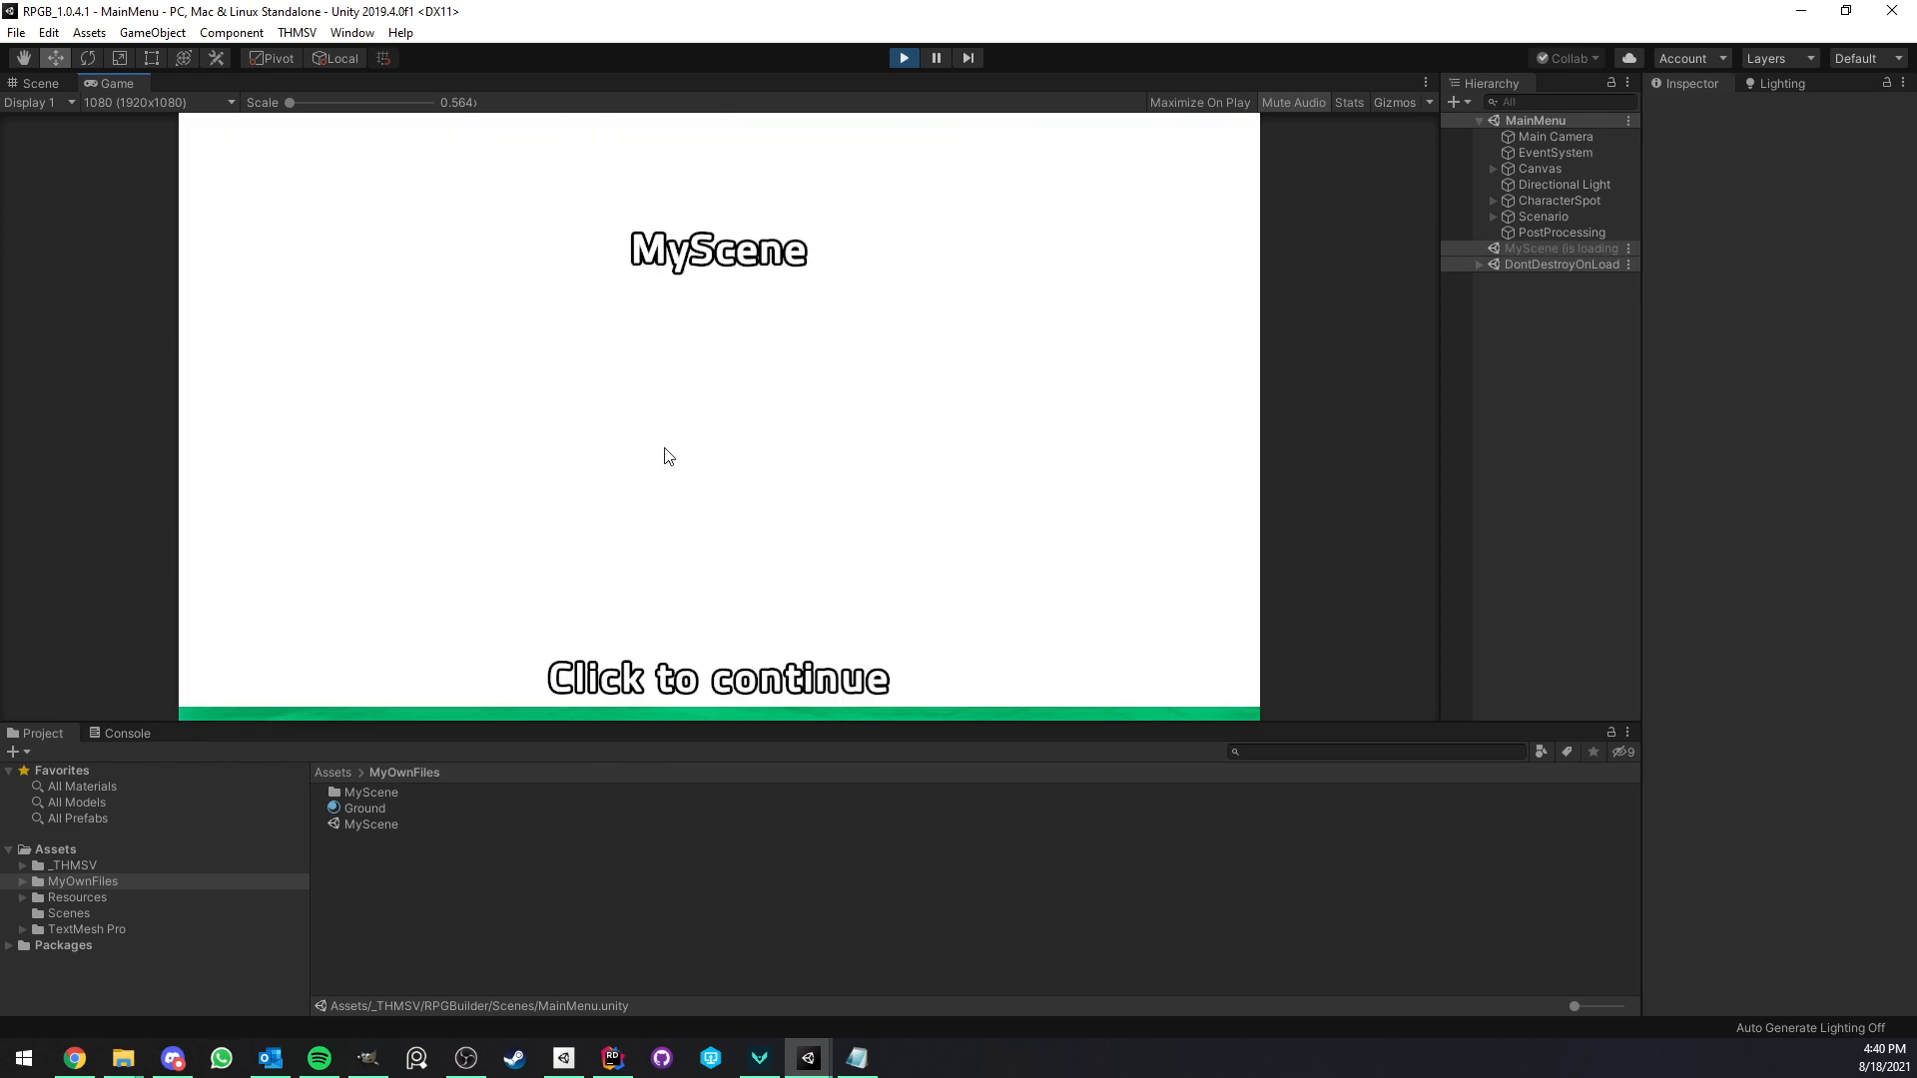
{"action": "left_click", "coordinate": [650, 417]}
Turn the camera around the character, cast Fireball and stop play mode.
{"action": "right_click_drag", "start_coordinate": [707, 464], "coordinate": [842, 476]}
{"action": "scroll", "coordinate": [841, 476], "scroll_direction": "down", "scroll_amount": 3}
{"action": "key", "text": "1"}
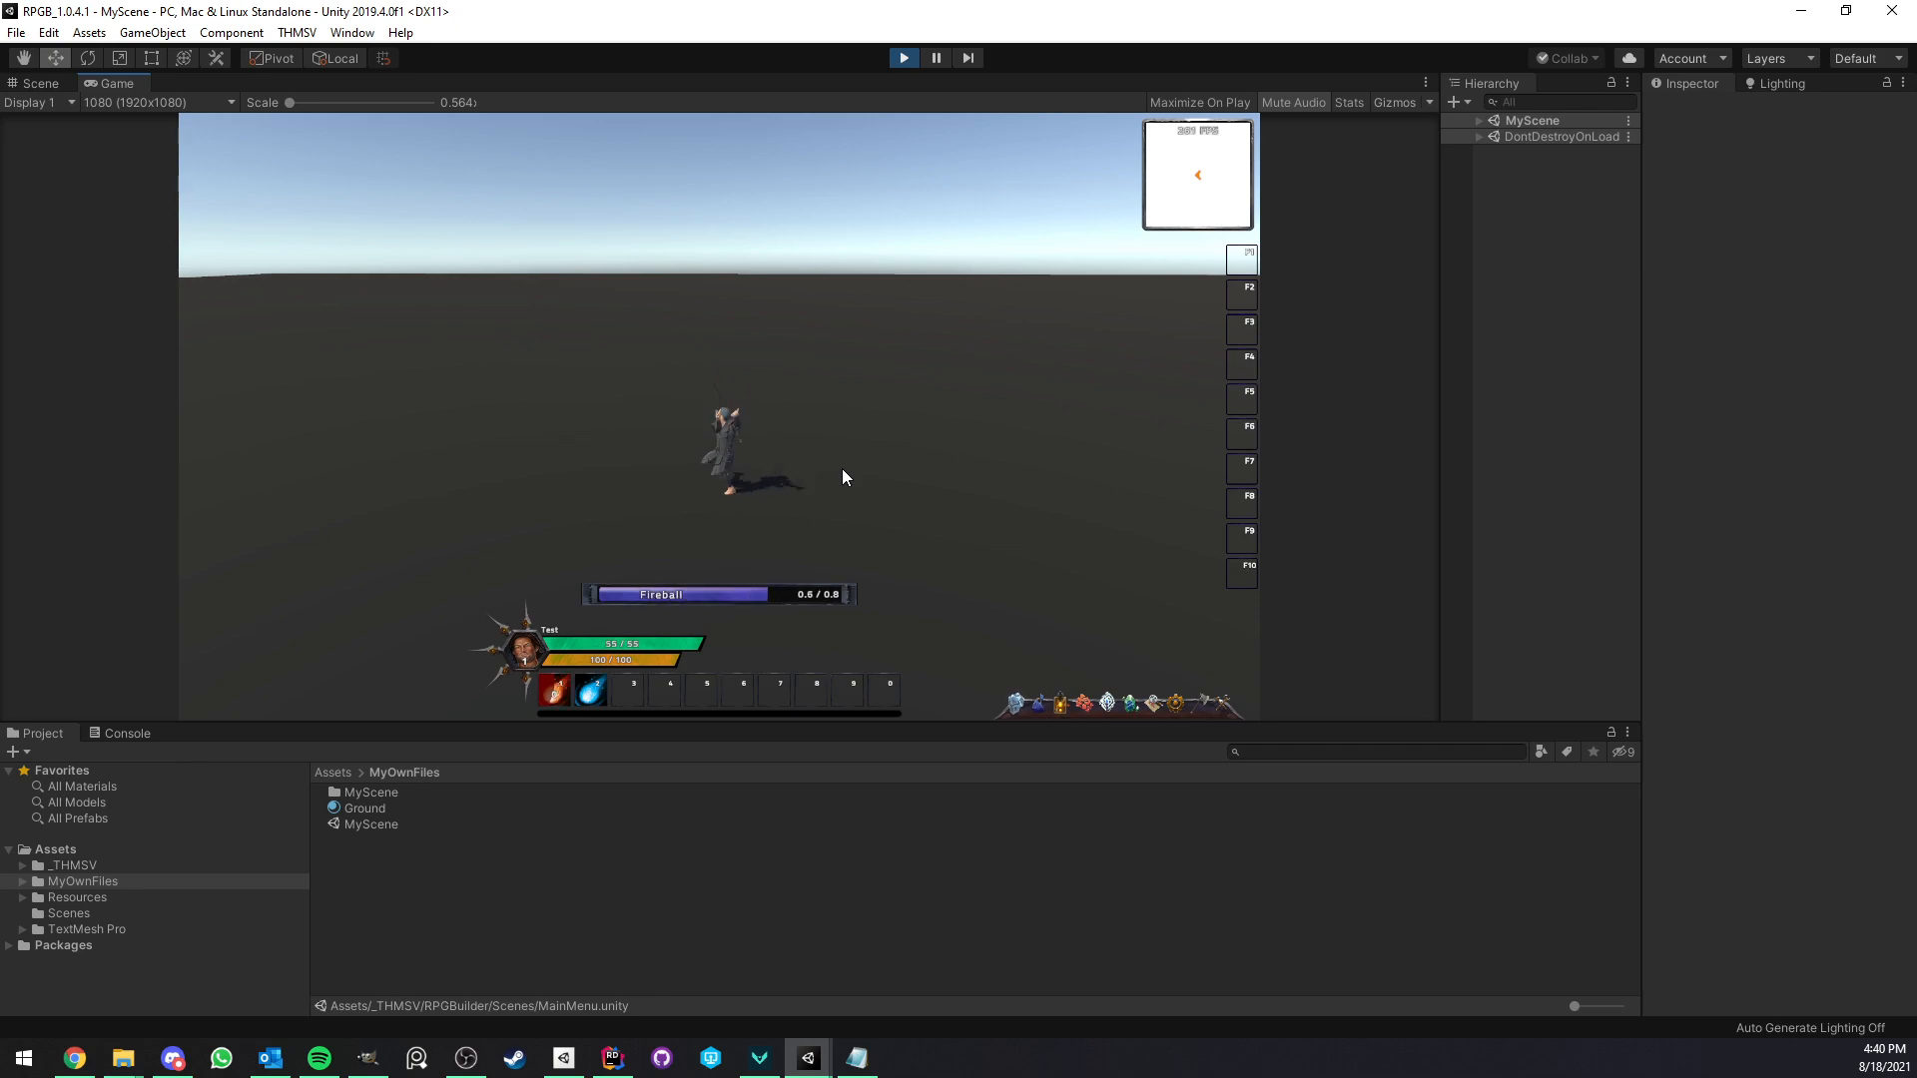
{"action": "left_click", "coordinate": [904, 58]}
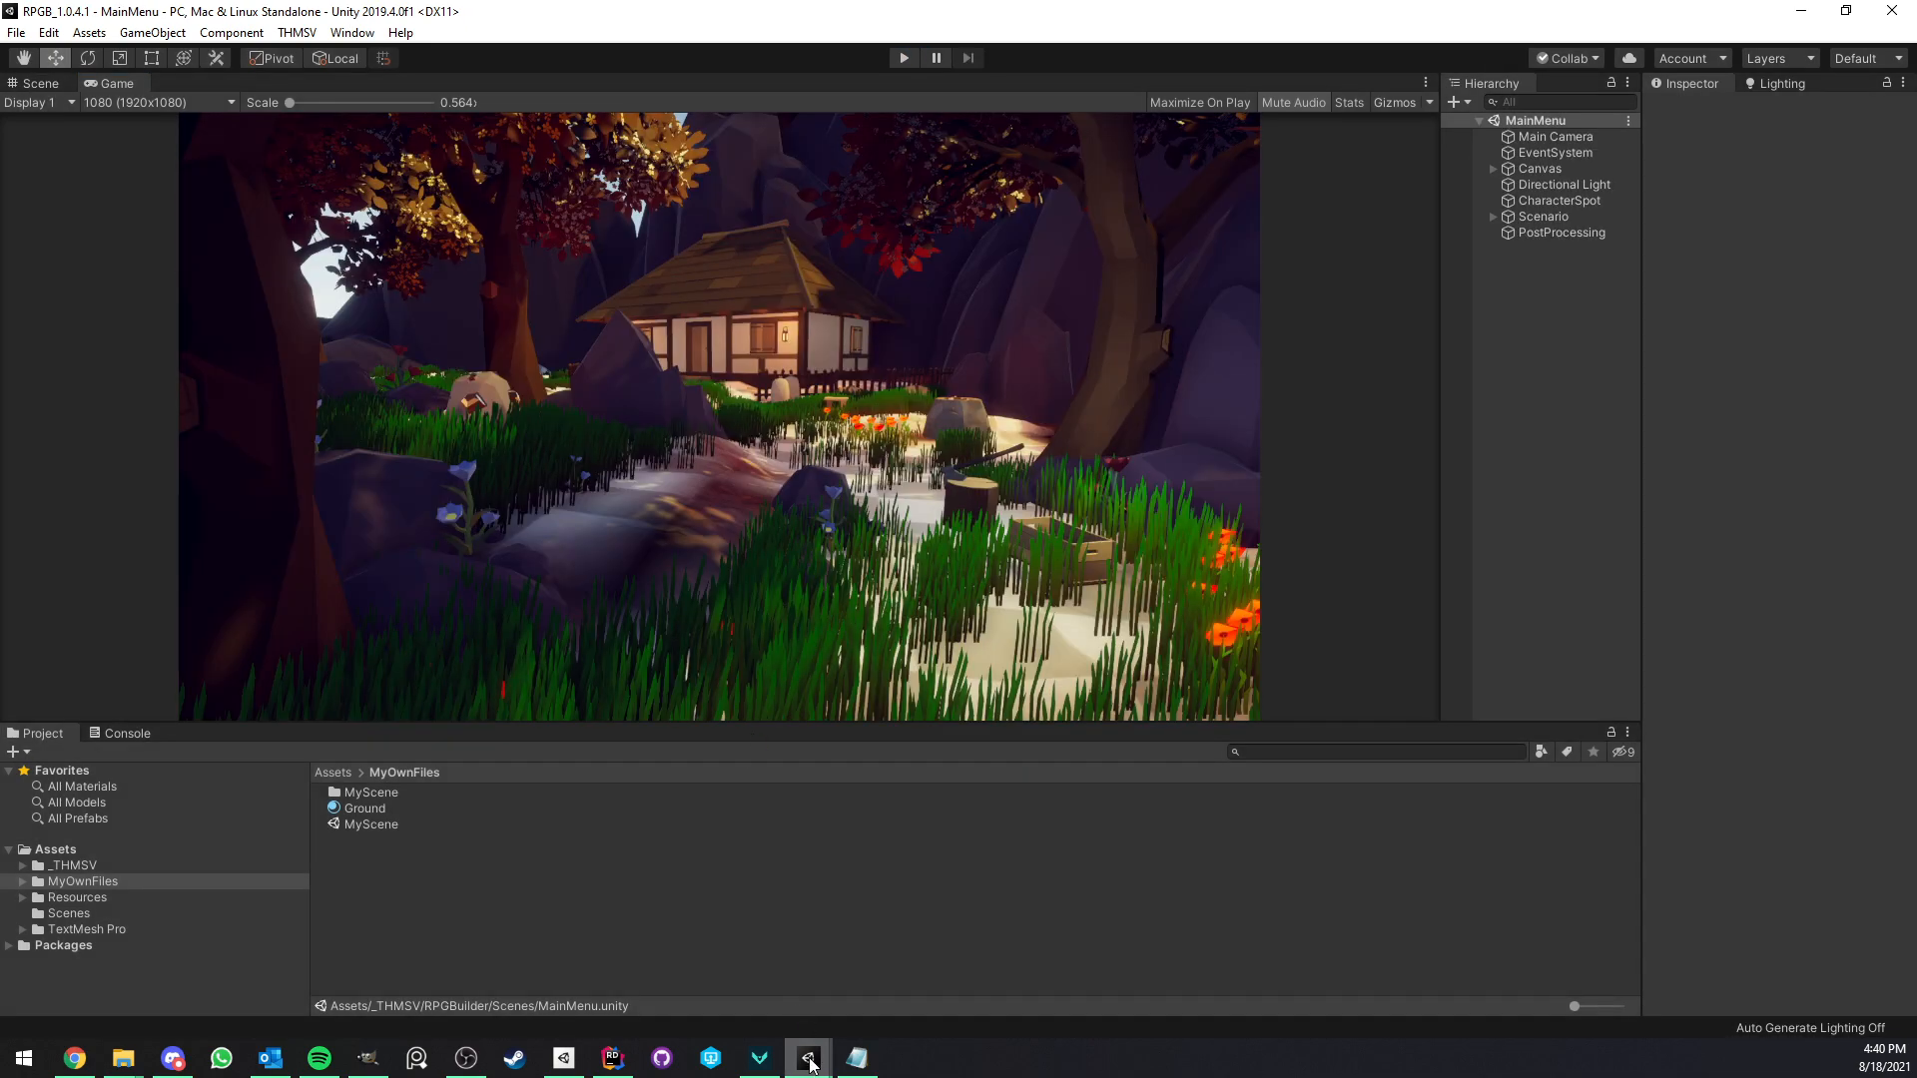
Switch to the RPGBuilder project, run its demo scene and show the game in fullscreen.
{"action": "mouse_move", "coordinate": [808, 1064]}
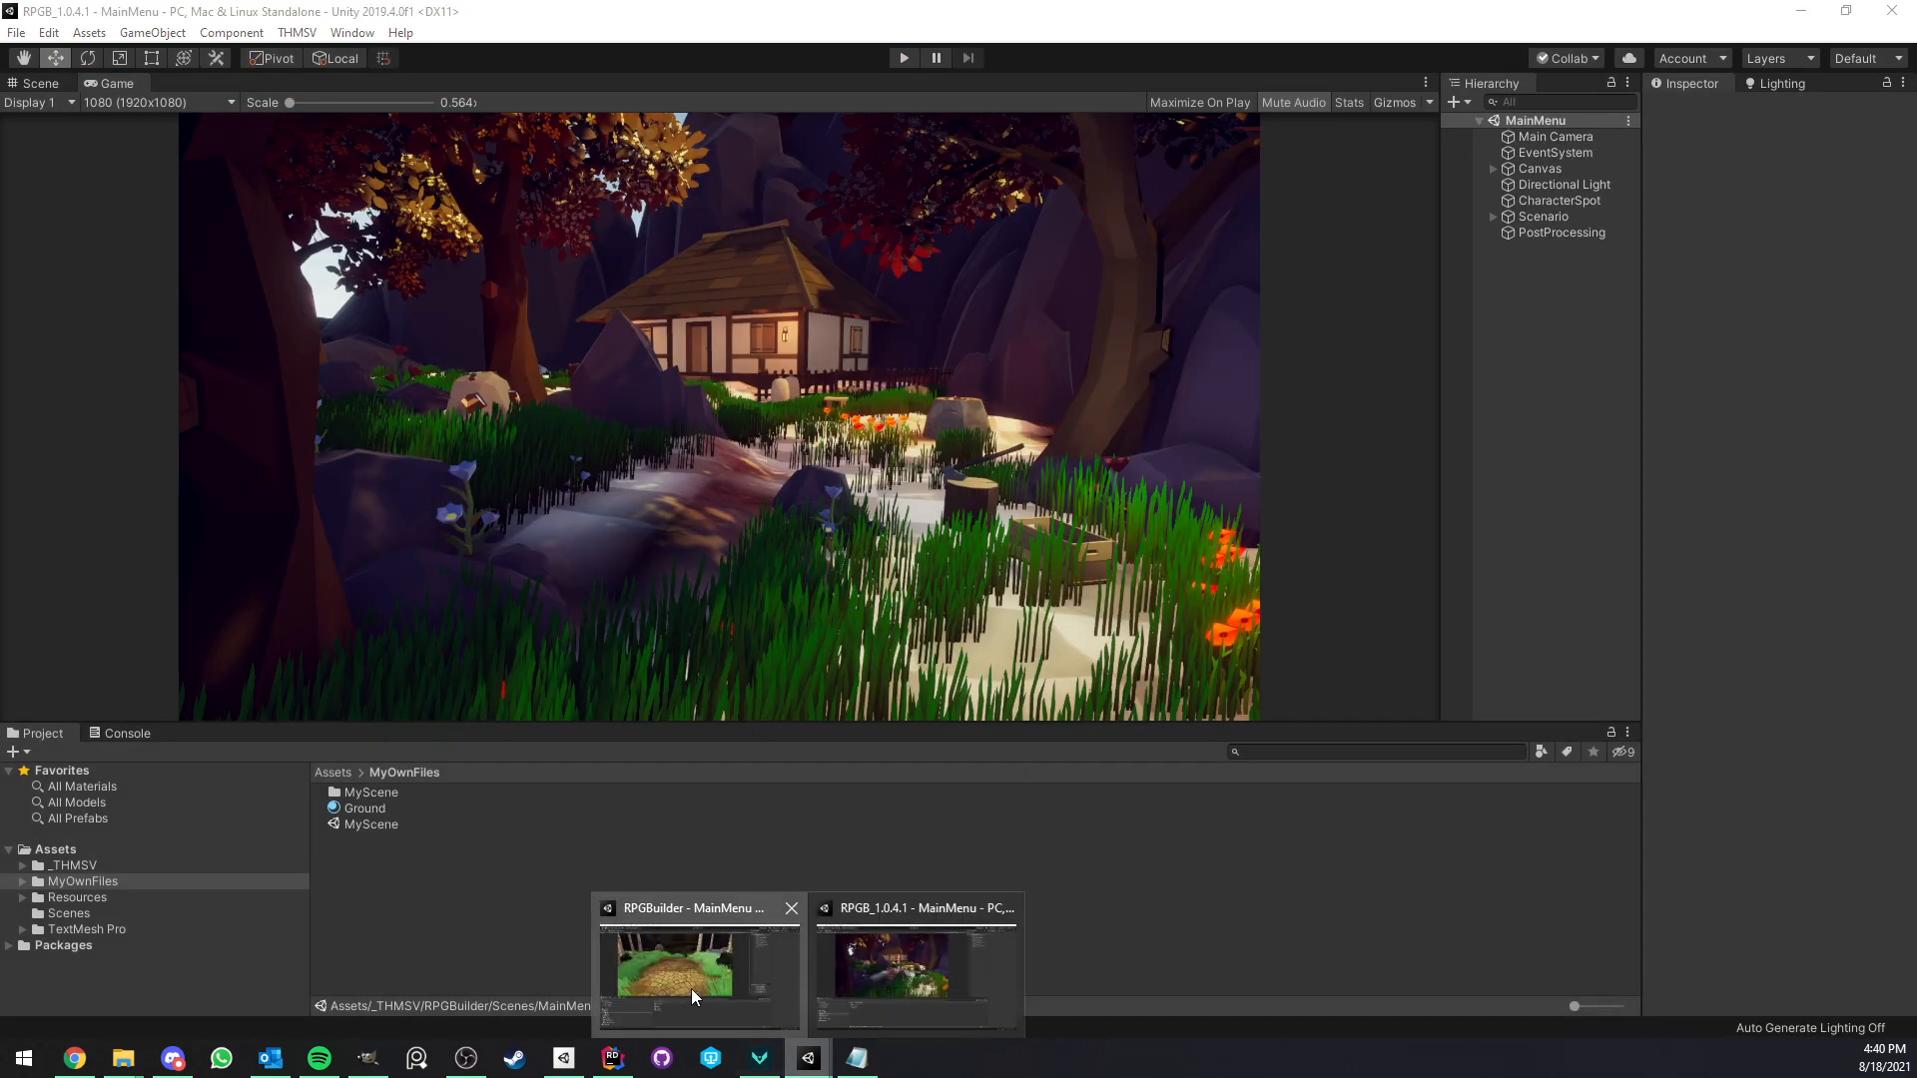
{"action": "left_click", "coordinate": [691, 983]}
{"action": "left_click", "coordinate": [904, 58]}
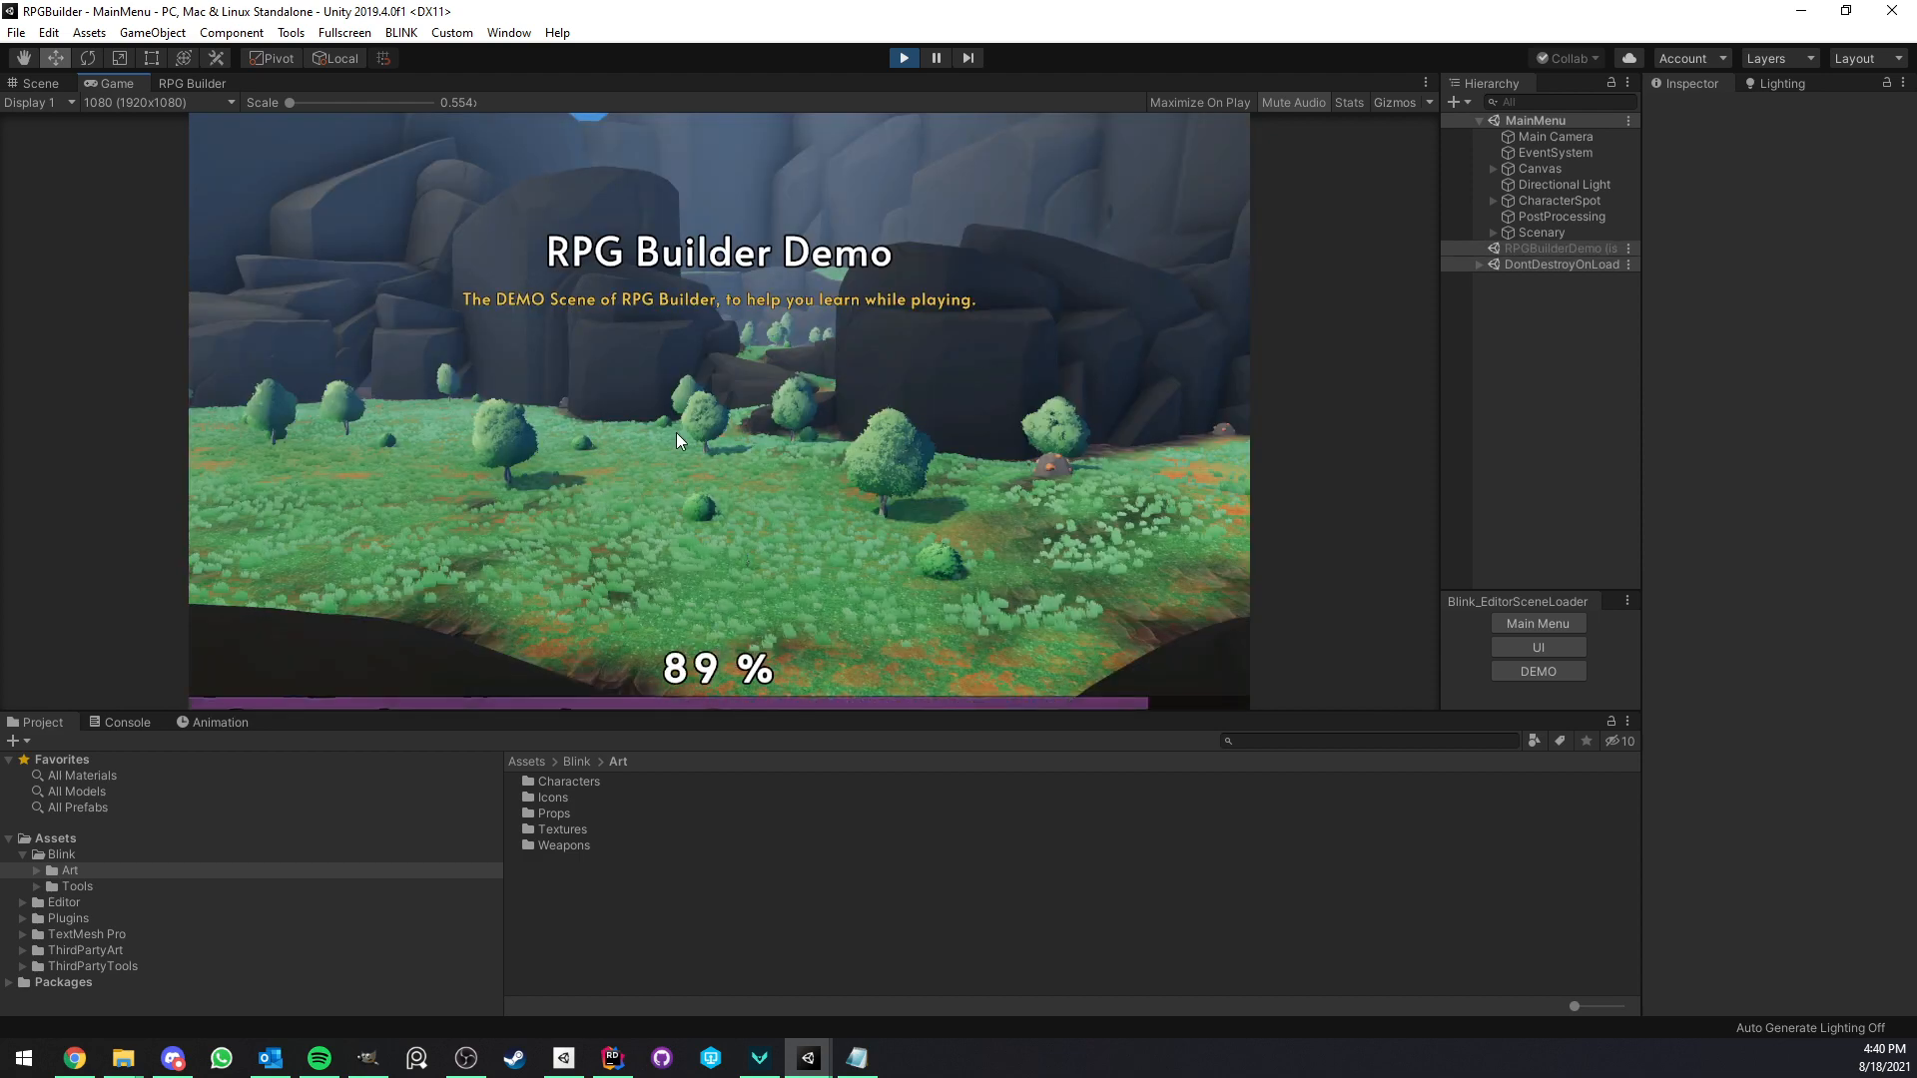
{"action": "key", "text": "F12"}
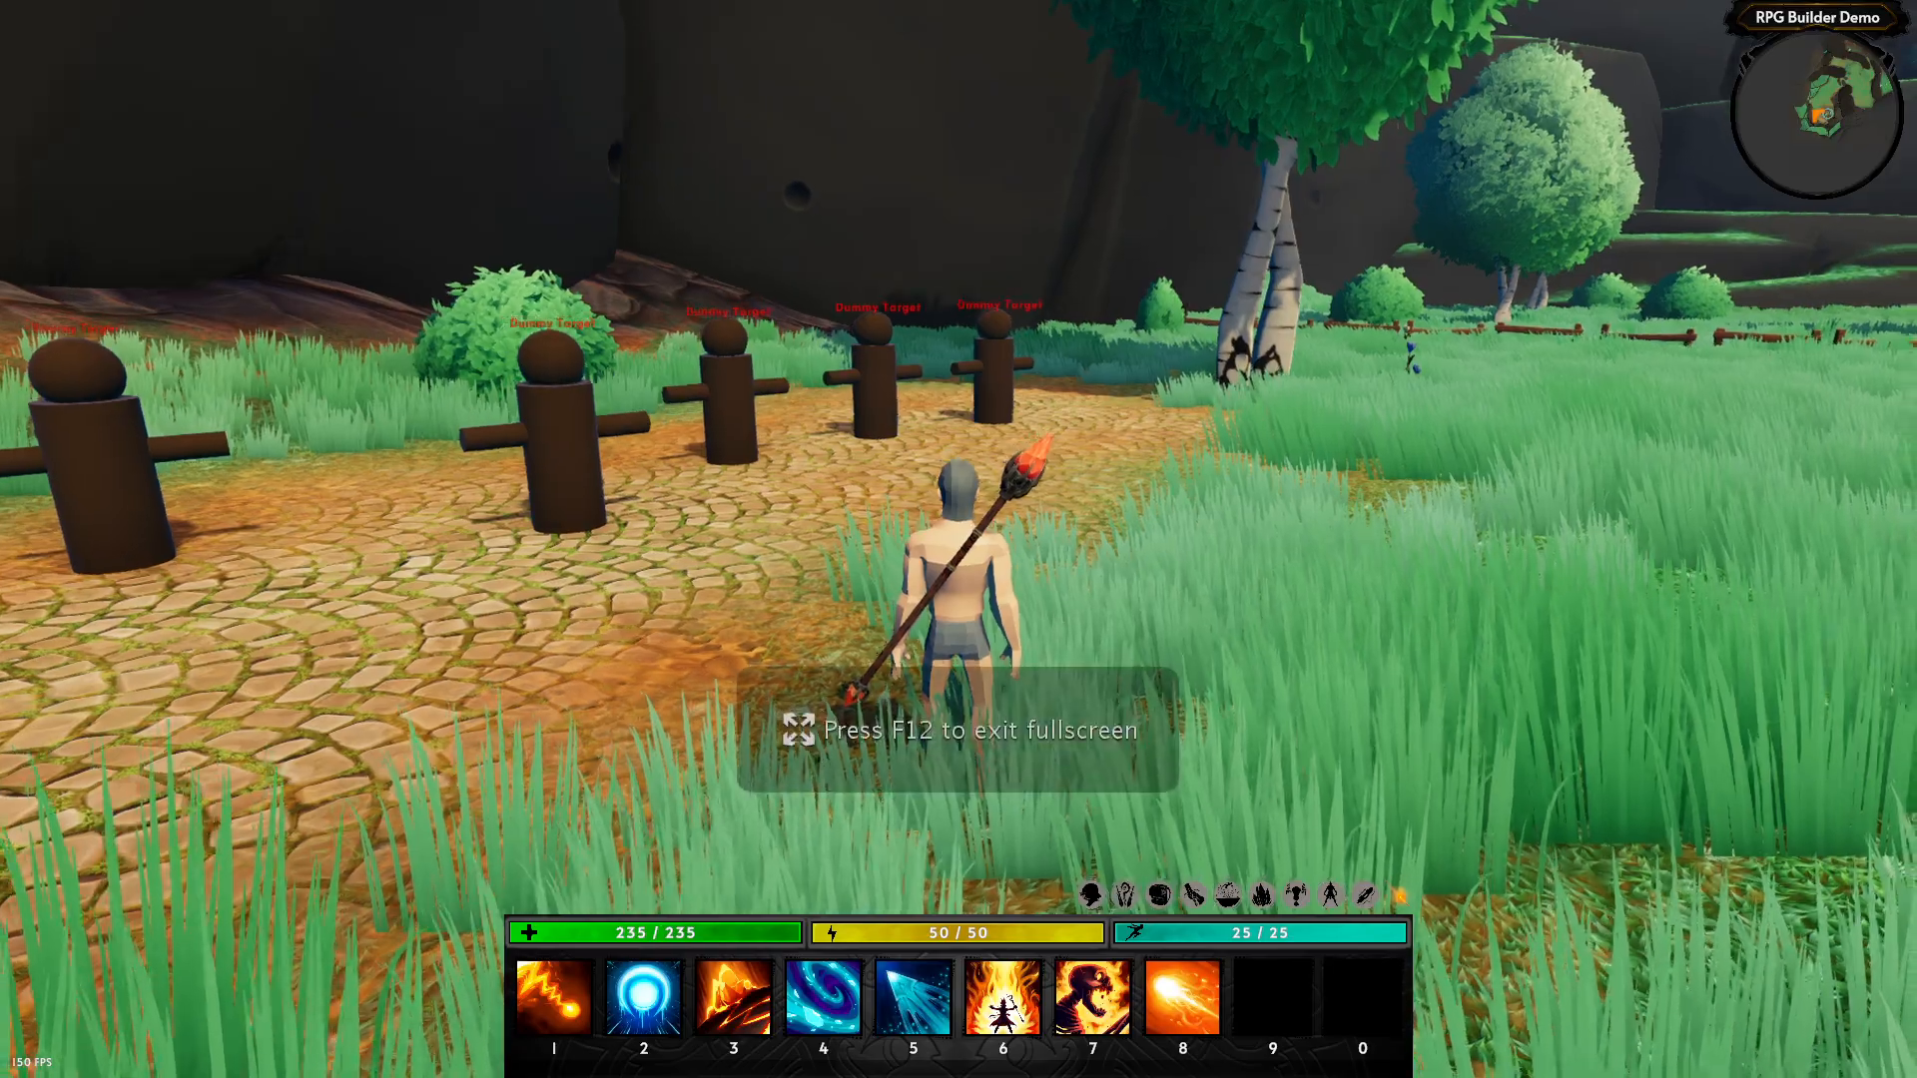
Run the character around the grass near the dummy targets and jump once.
{"action": "key", "text": "w"}
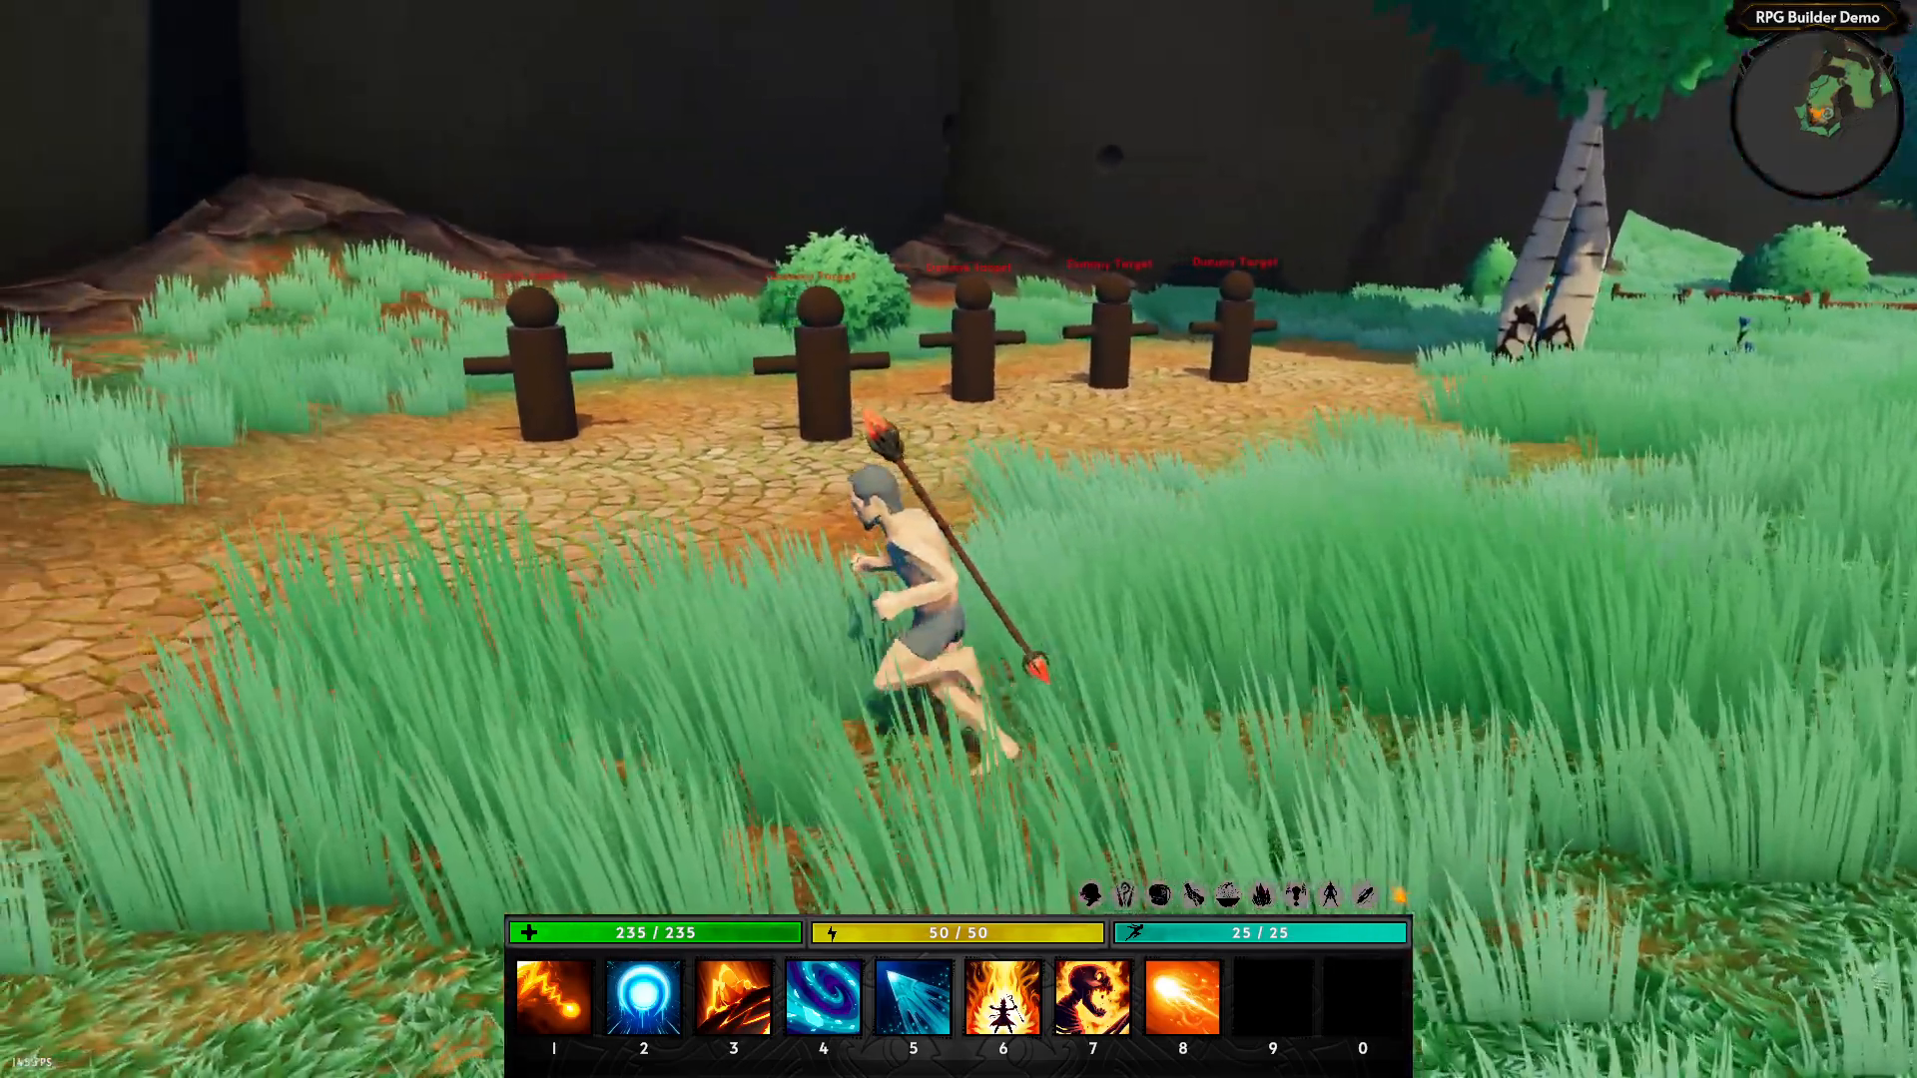
{"action": "key", "text": "d"}
{"action": "key", "text": "s"}
{"action": "key", "text": "space"}
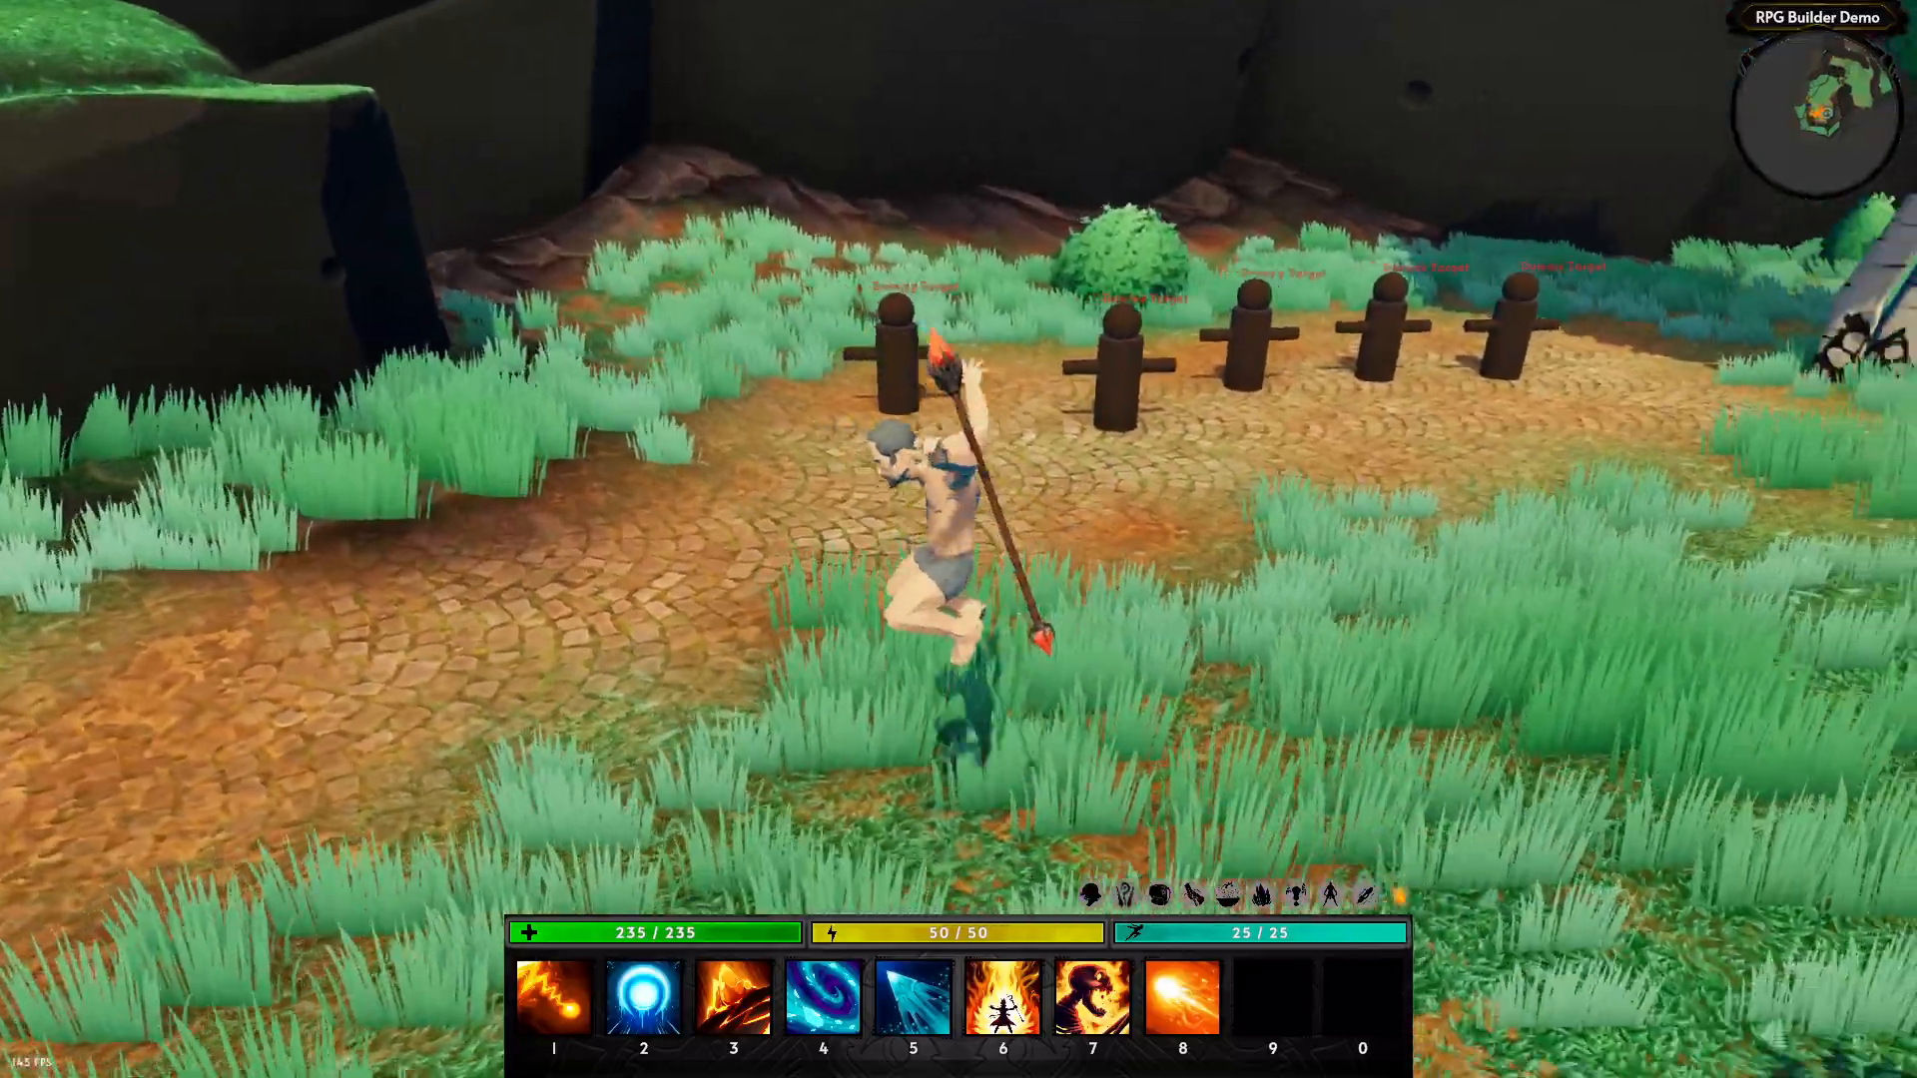
{"action": "key", "text": "w"}
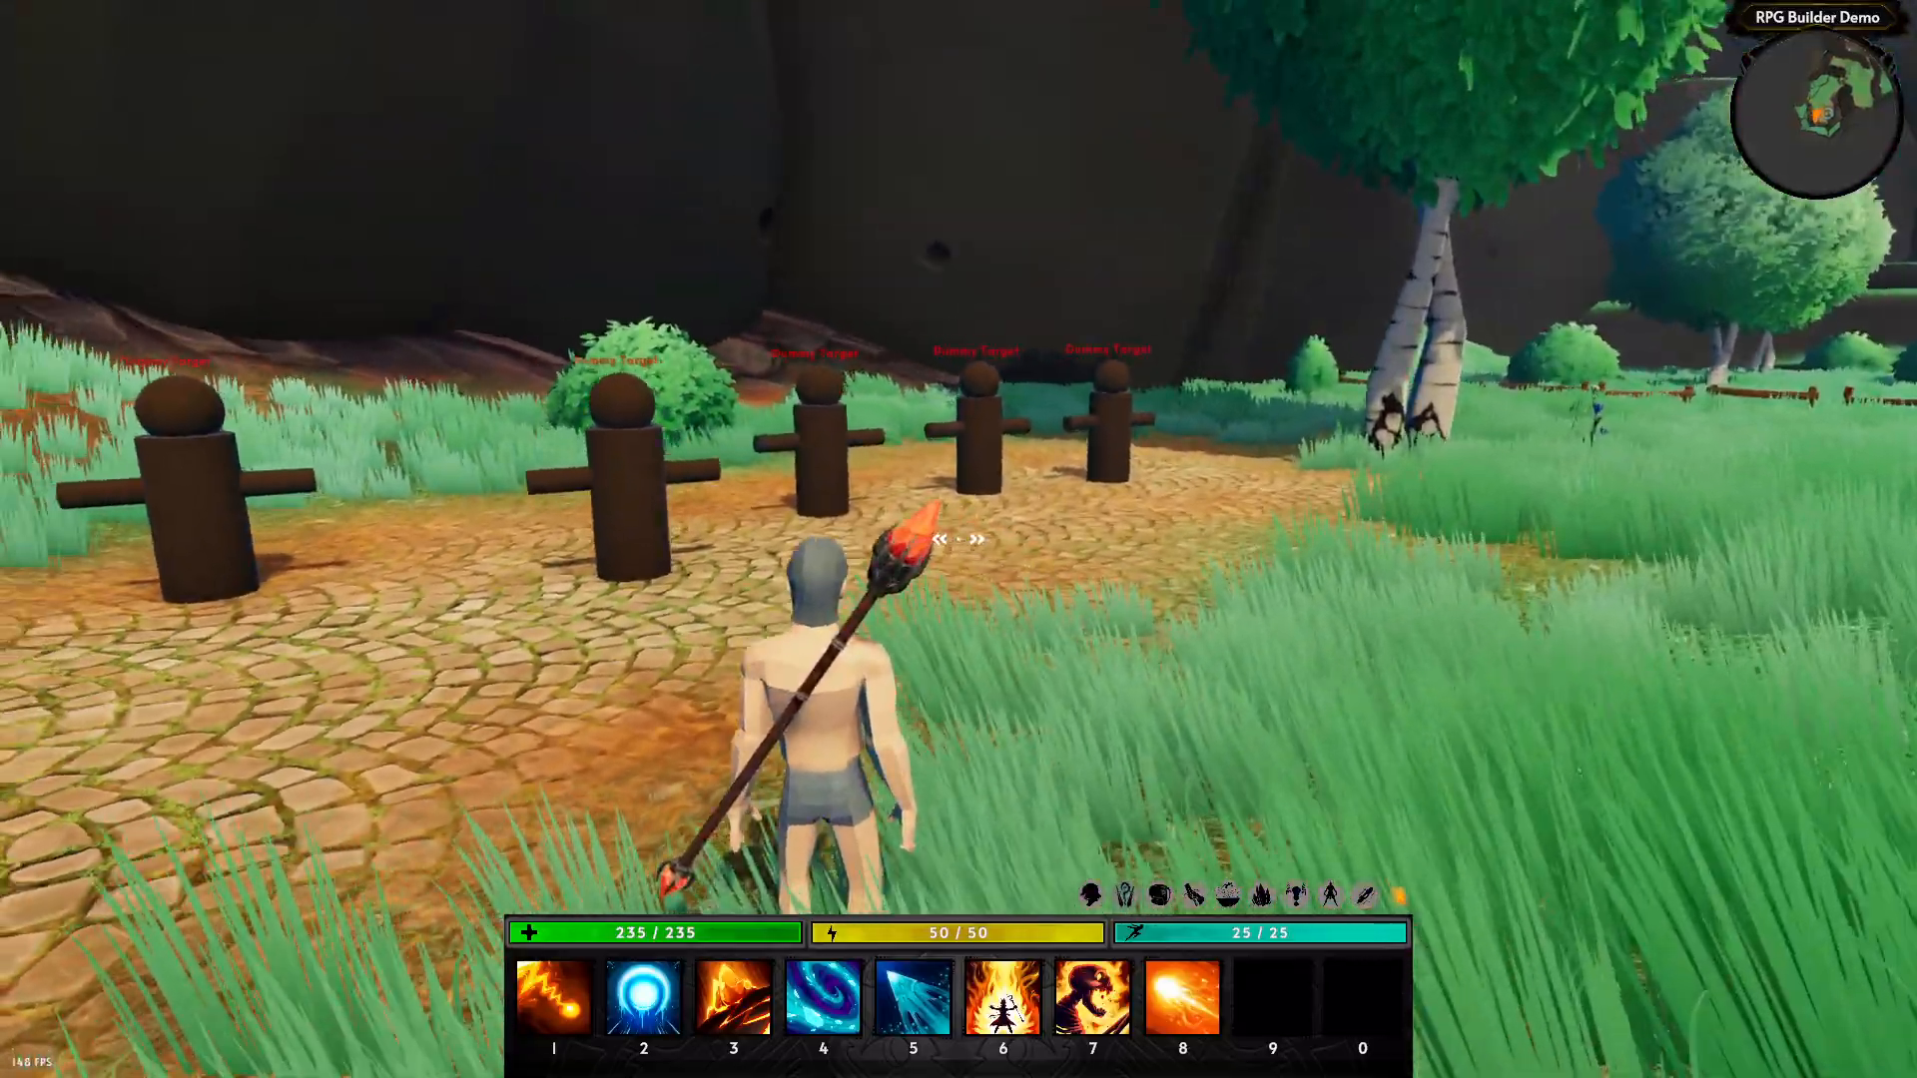
Cast the abilities in slots 1, 2 and 3 at the dummy targets while moving the character.
{"action": "key", "text": "1"}
{"action": "key", "text": "2"}
{"action": "key", "text": "w"}
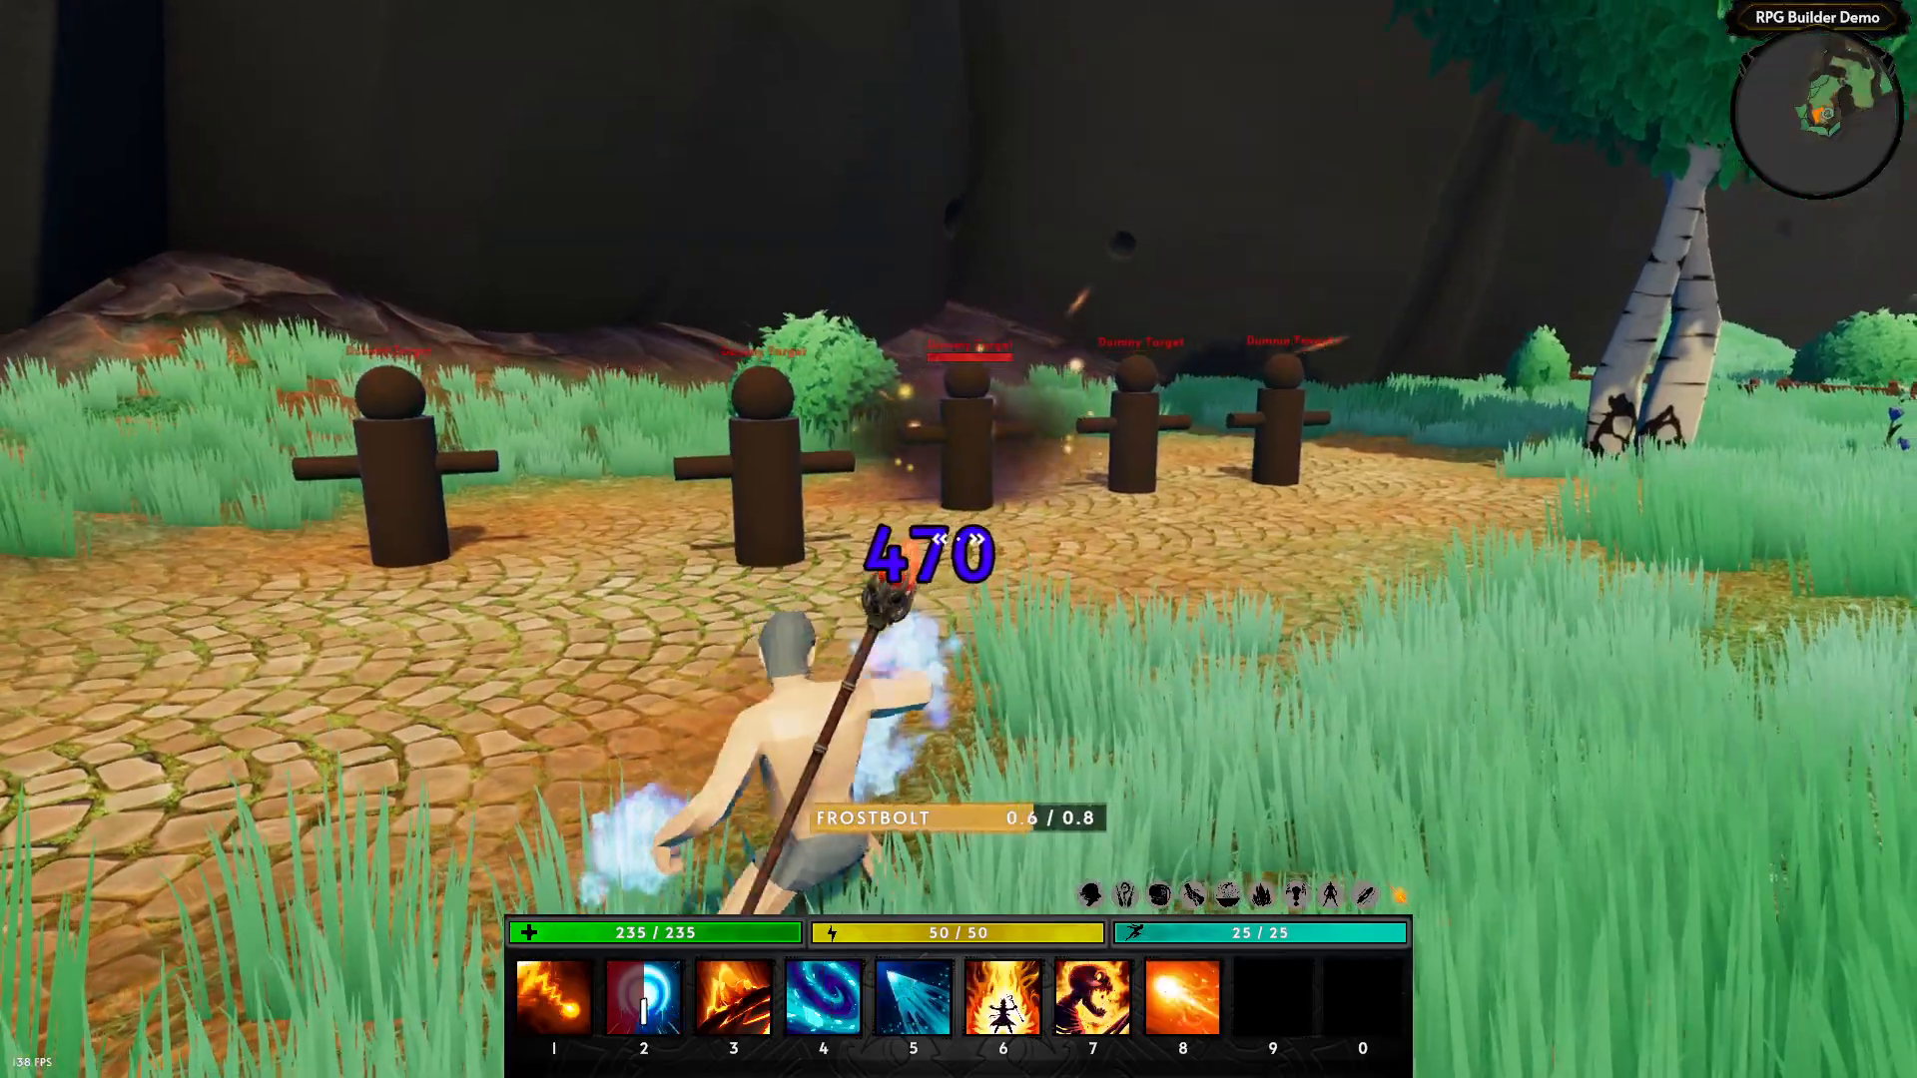
{"action": "key", "text": "3"}
{"action": "key", "text": "a"}
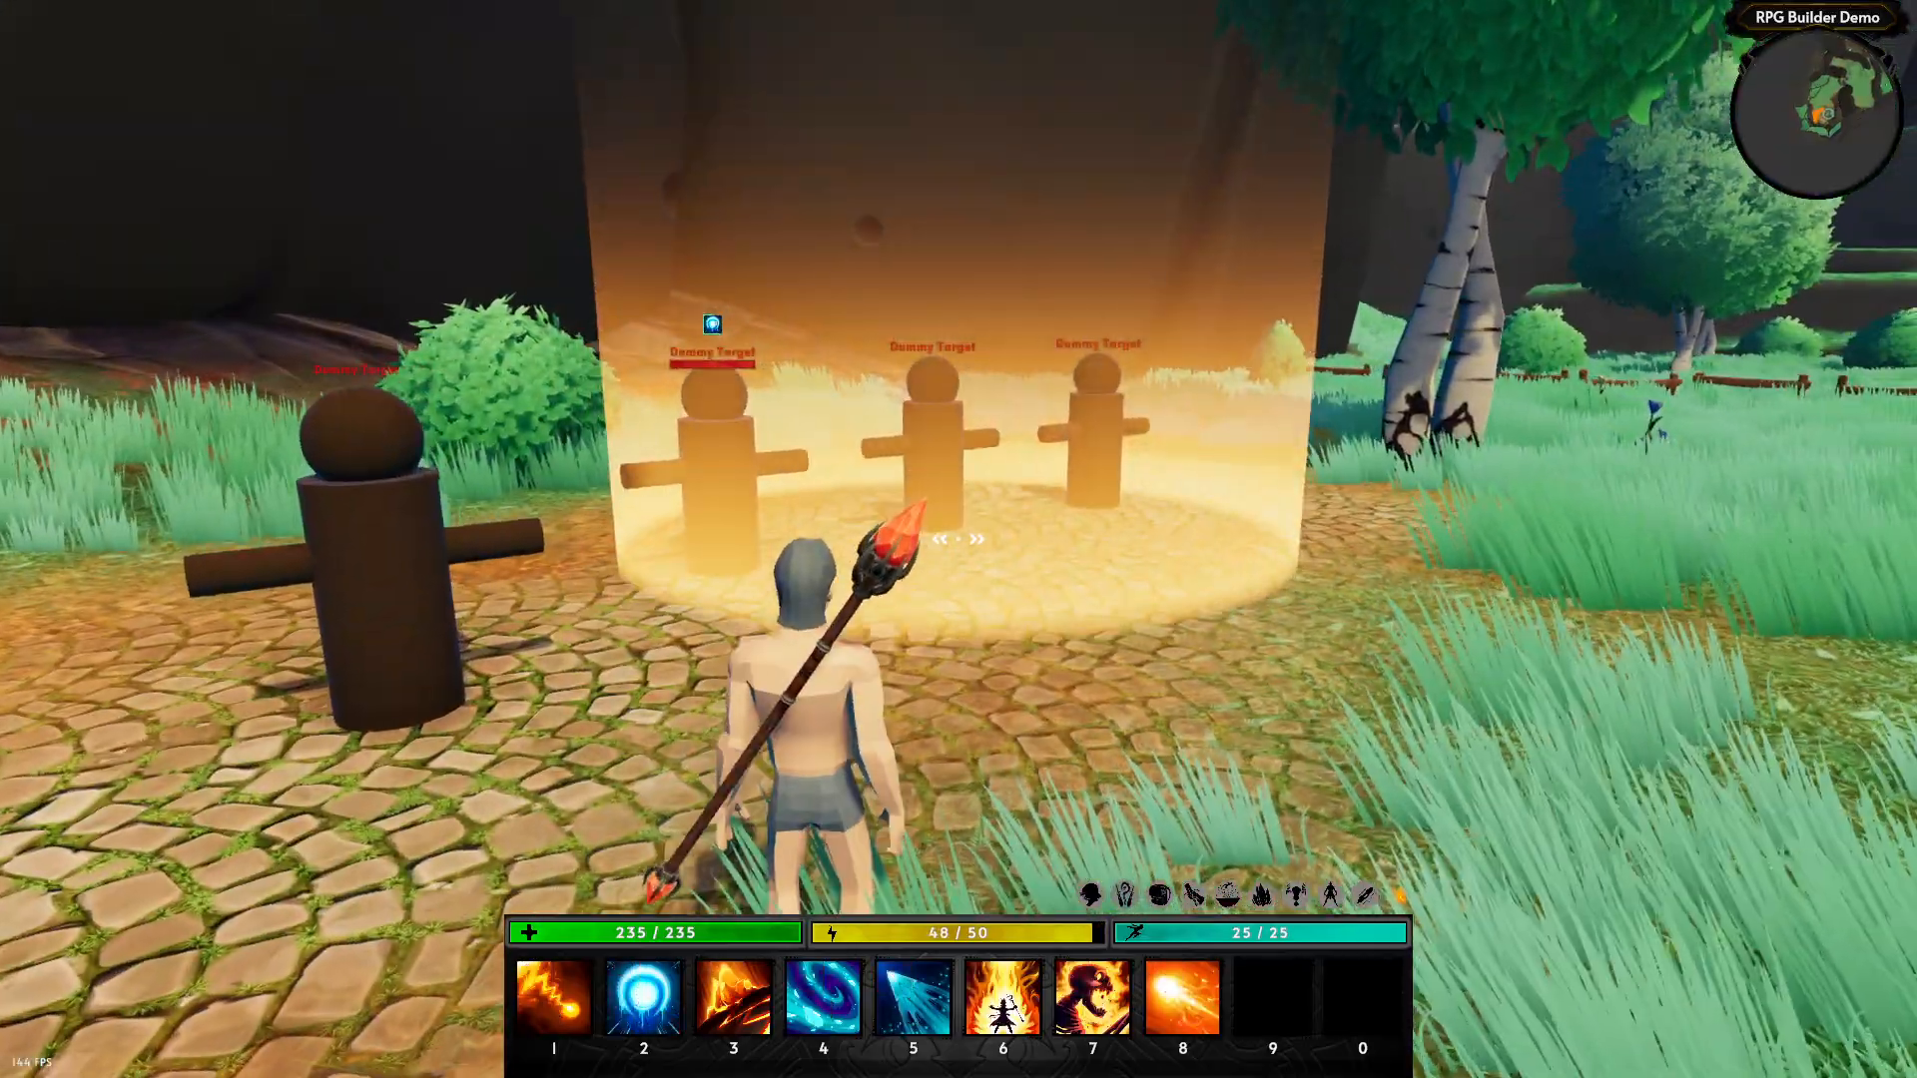
Run the character away from the dummy targets through the grass, exit fullscreen and stop play mode.
{"action": "key", "text": "w"}
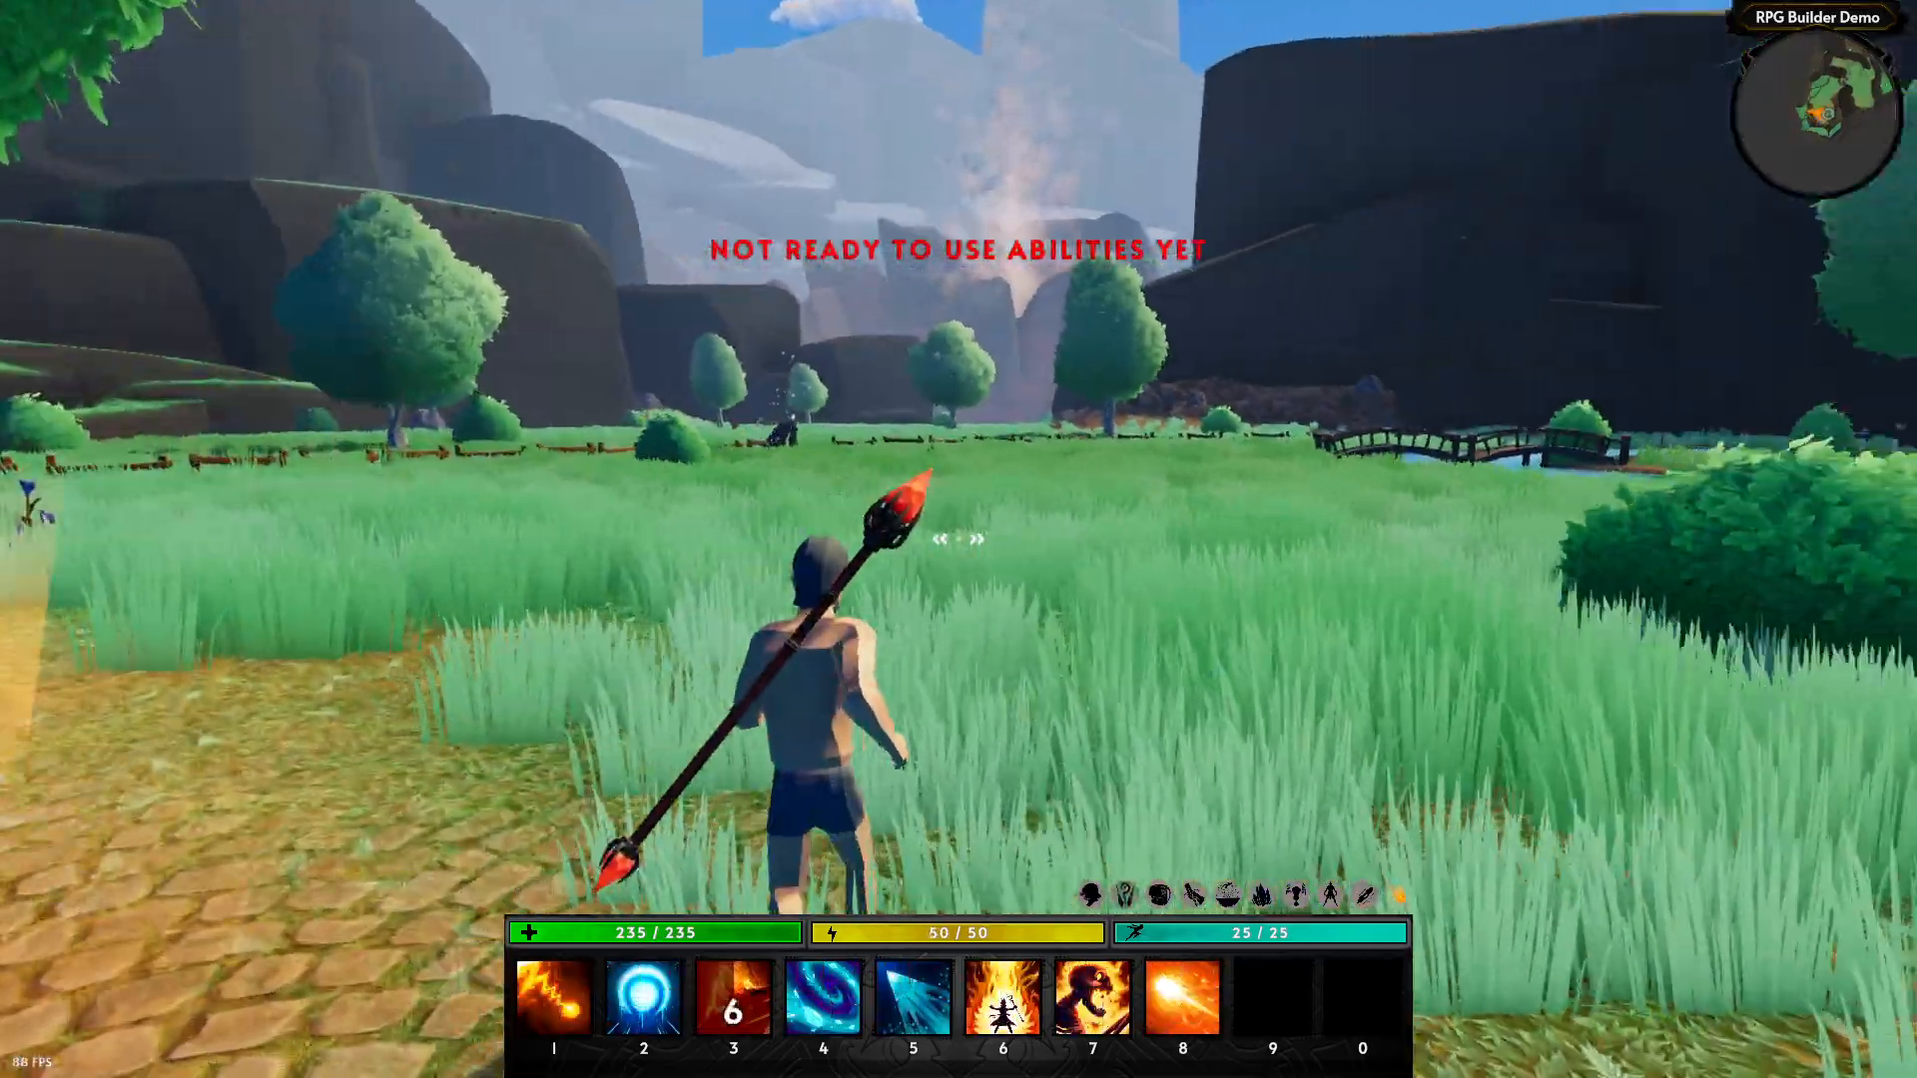
{"action": "key", "text": "F11"}
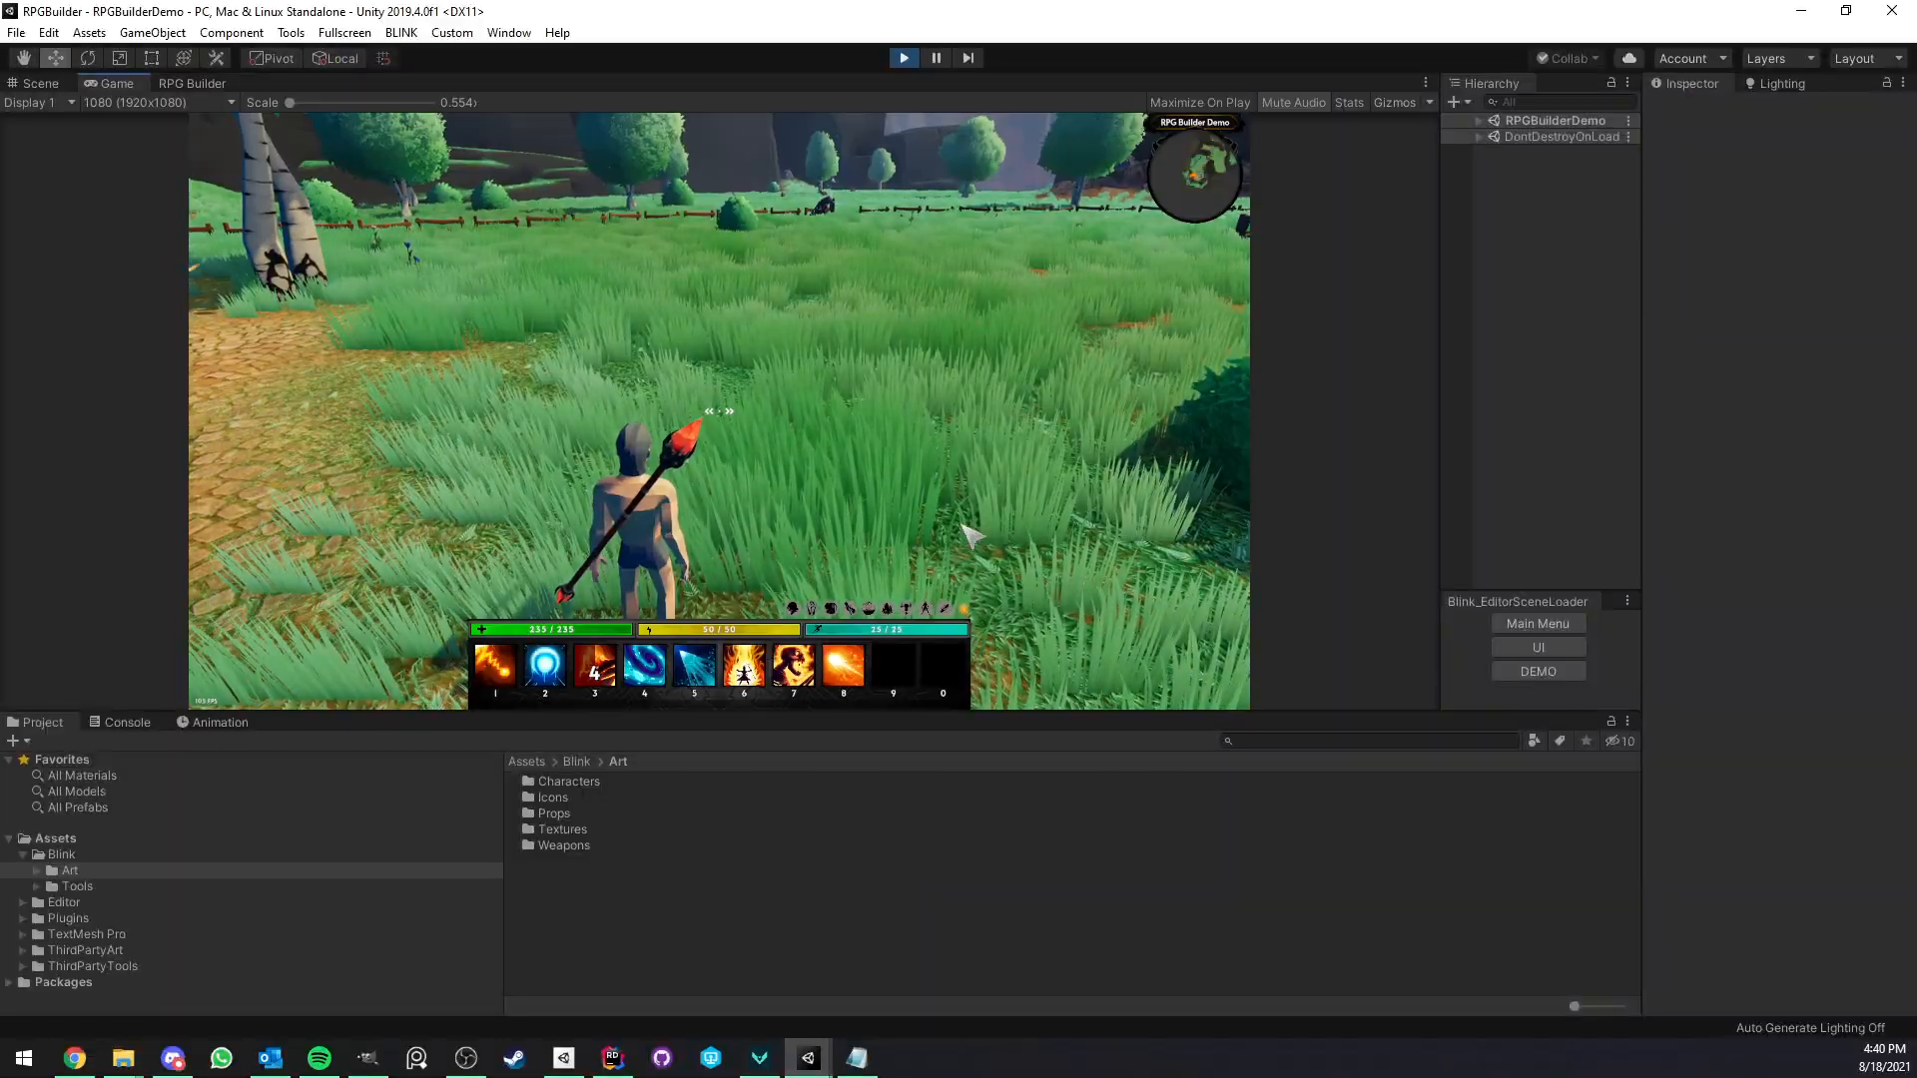
{"action": "left_click", "coordinate": [898, 60]}
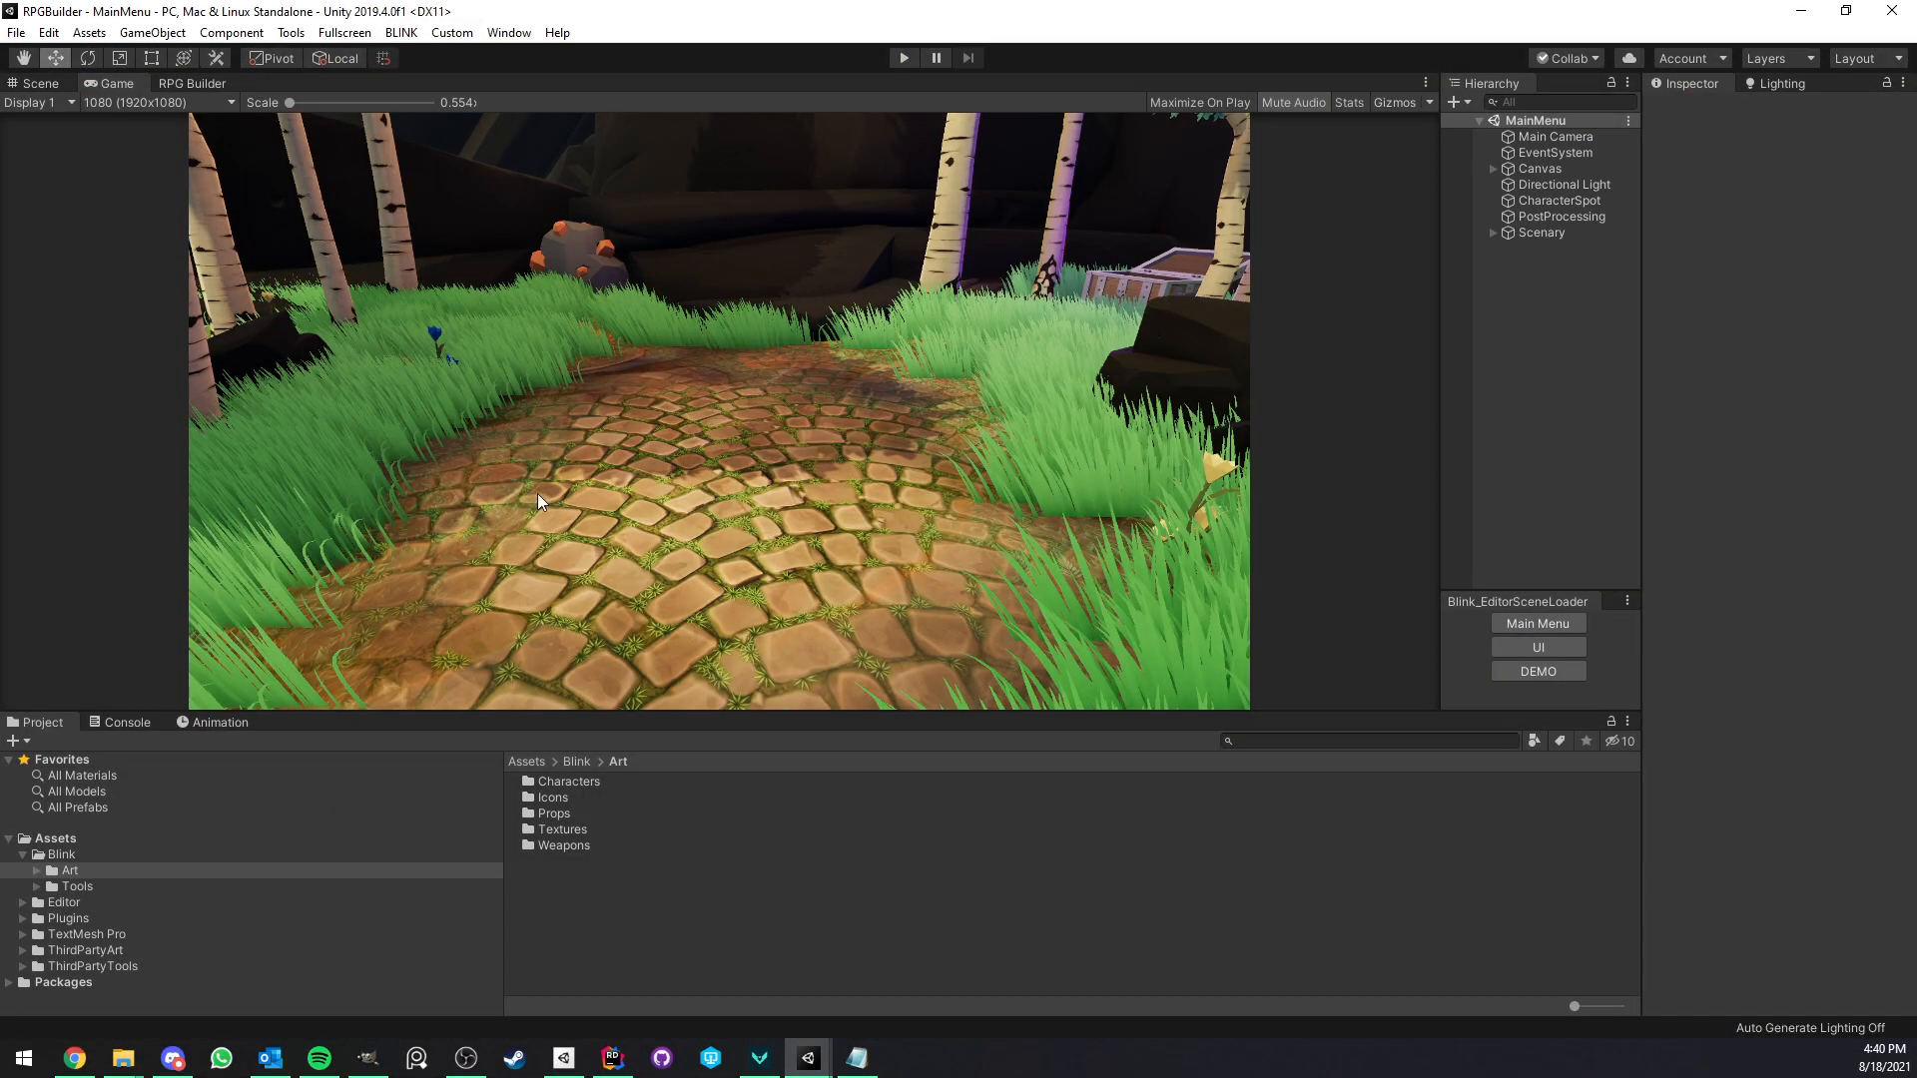
Switch to the RPGB_1.0.4.1 project and examine the contents of its Assets, _THMSV and Resources folders.
{"action": "mouse_move", "coordinate": [809, 1058]}
{"action": "left_click", "coordinate": [914, 959]}
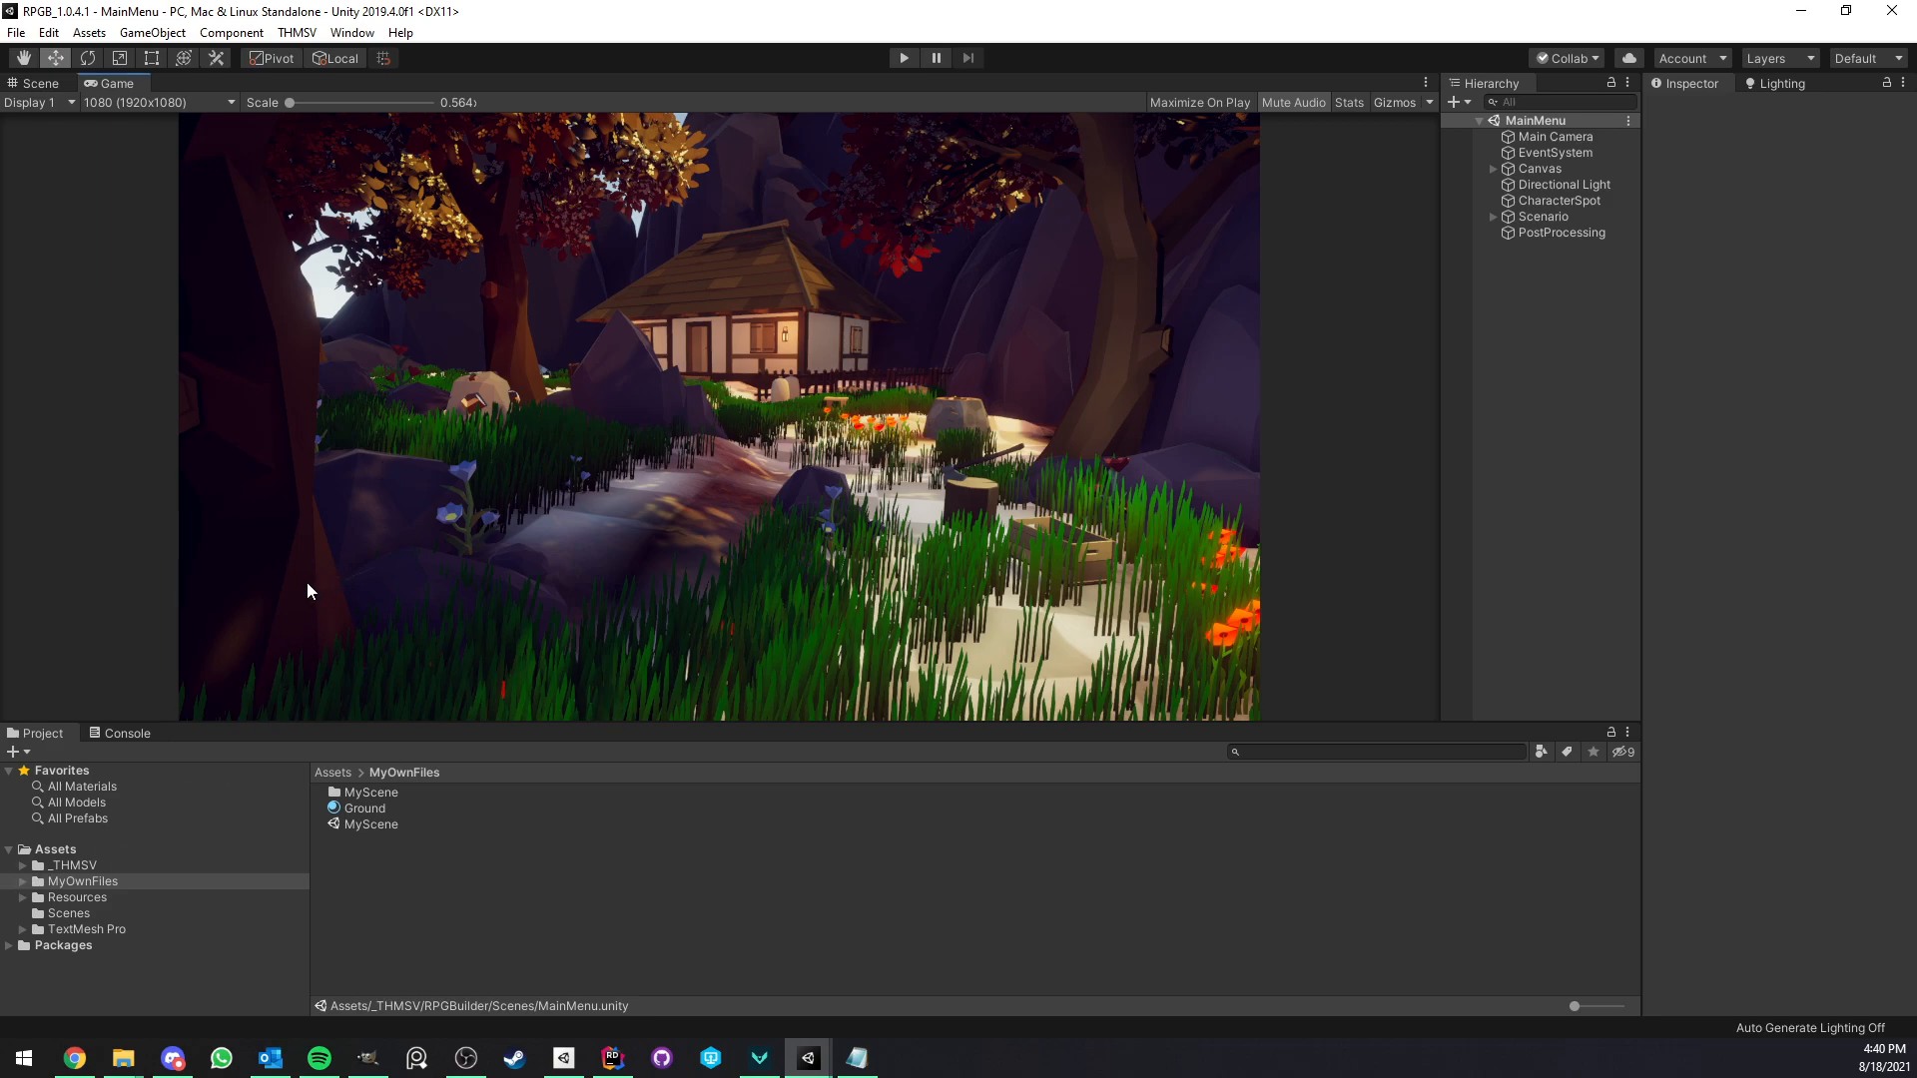
{"action": "left_click", "coordinate": [97, 899]}
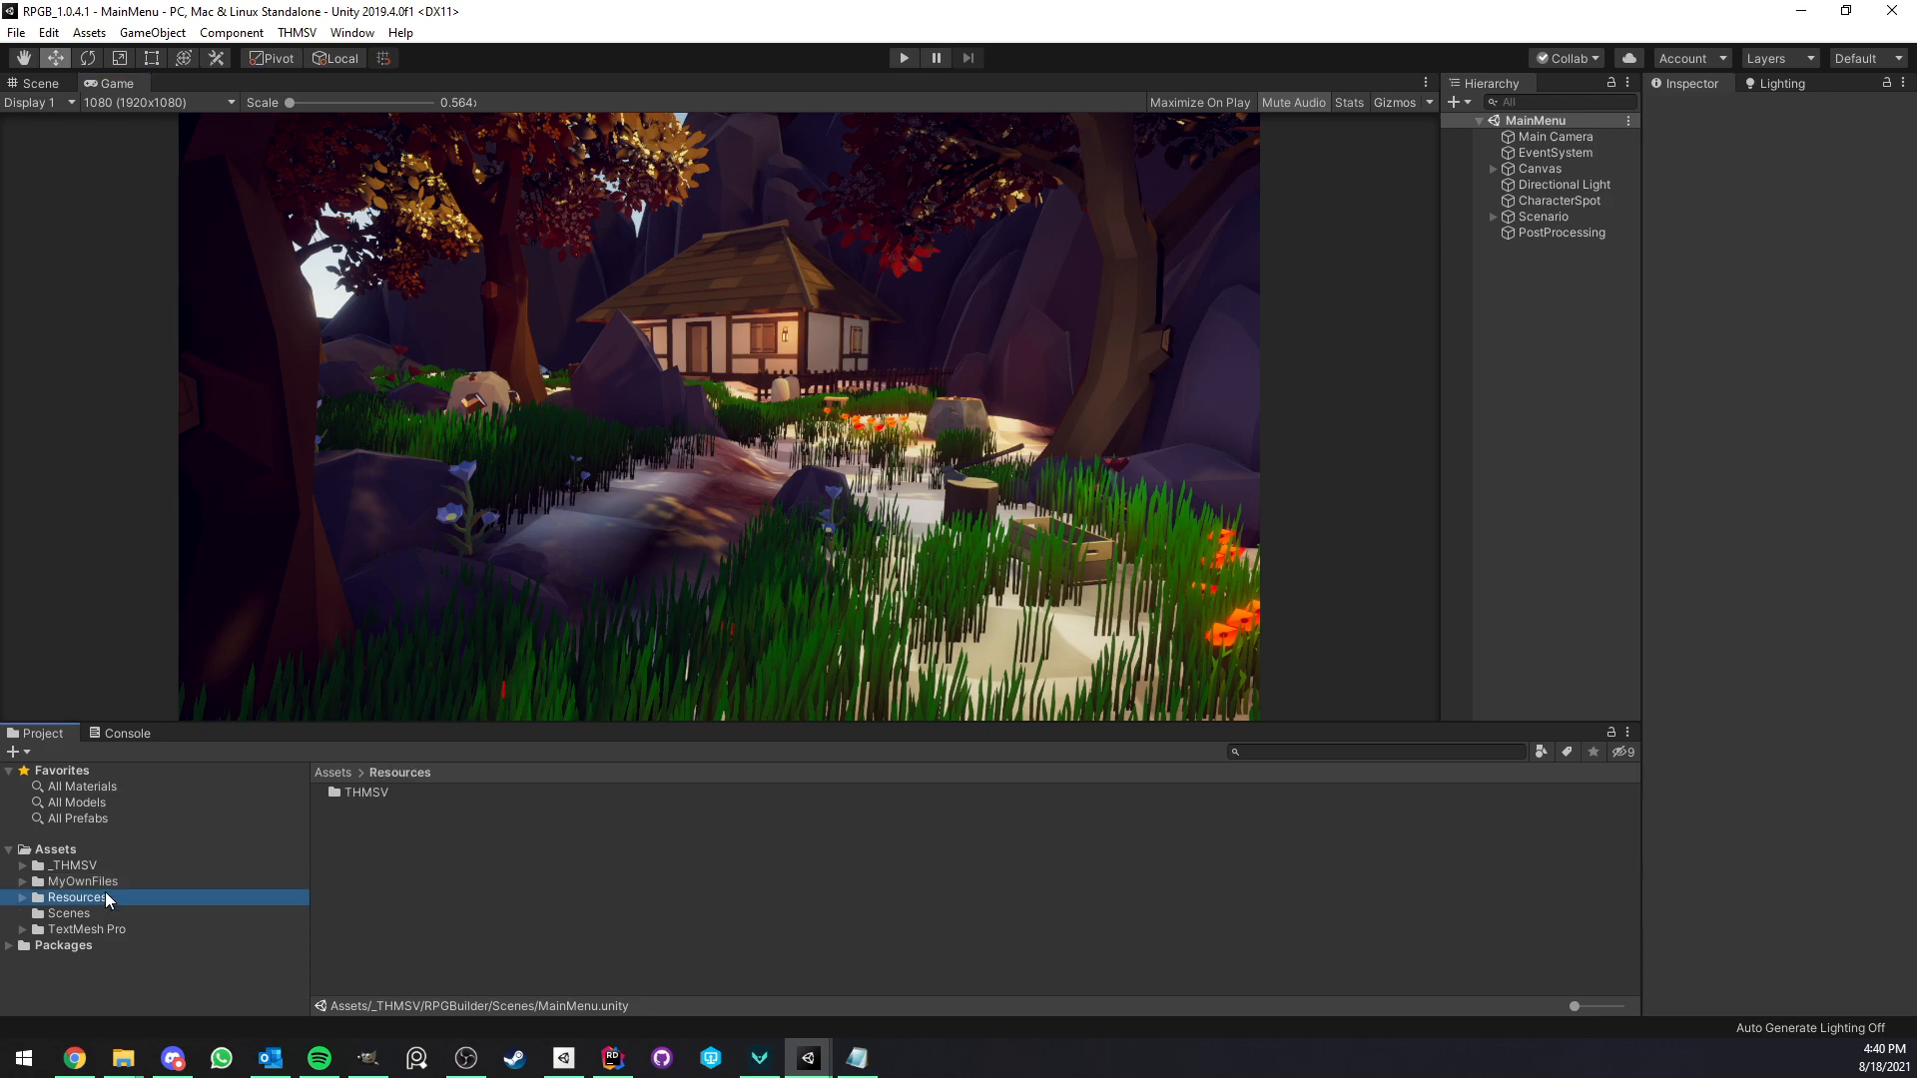
{"action": "left_click", "coordinate": [440, 435]}
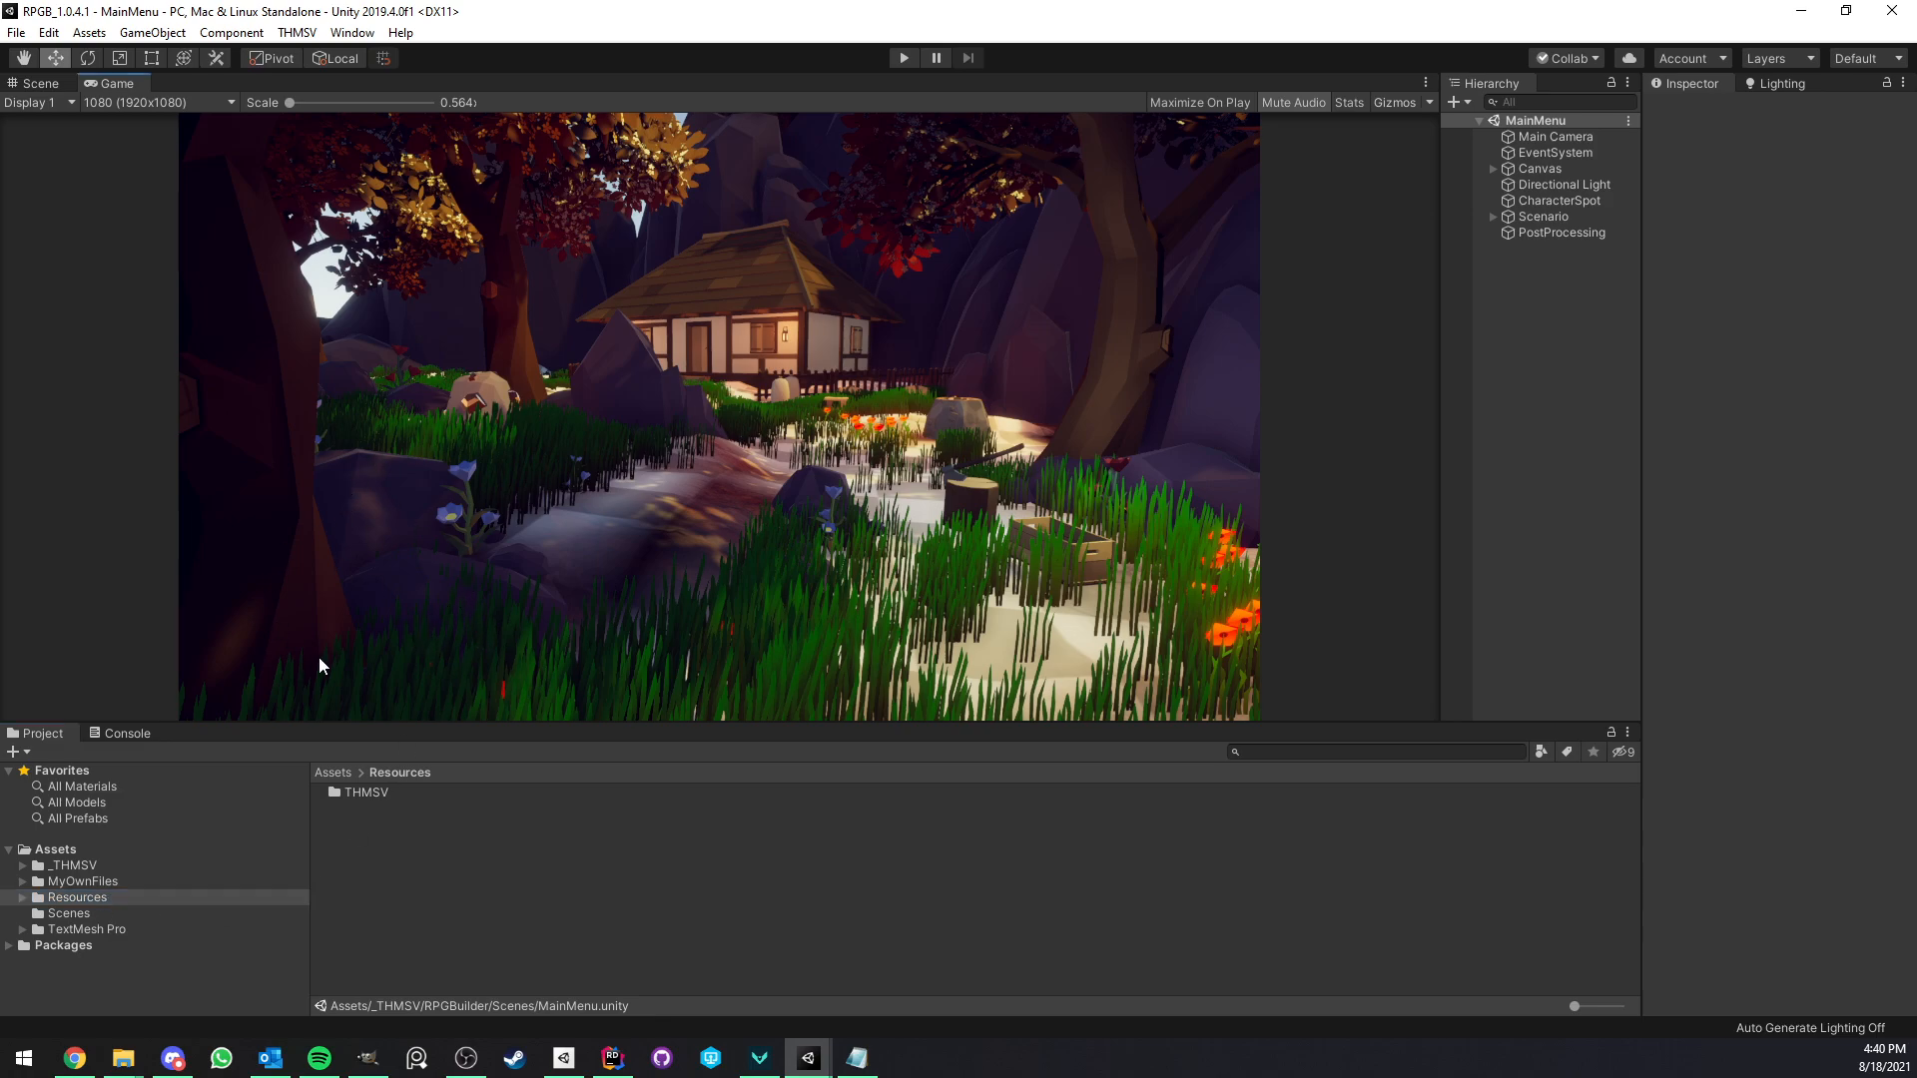
{"action": "left_click", "coordinate": [85, 849]}
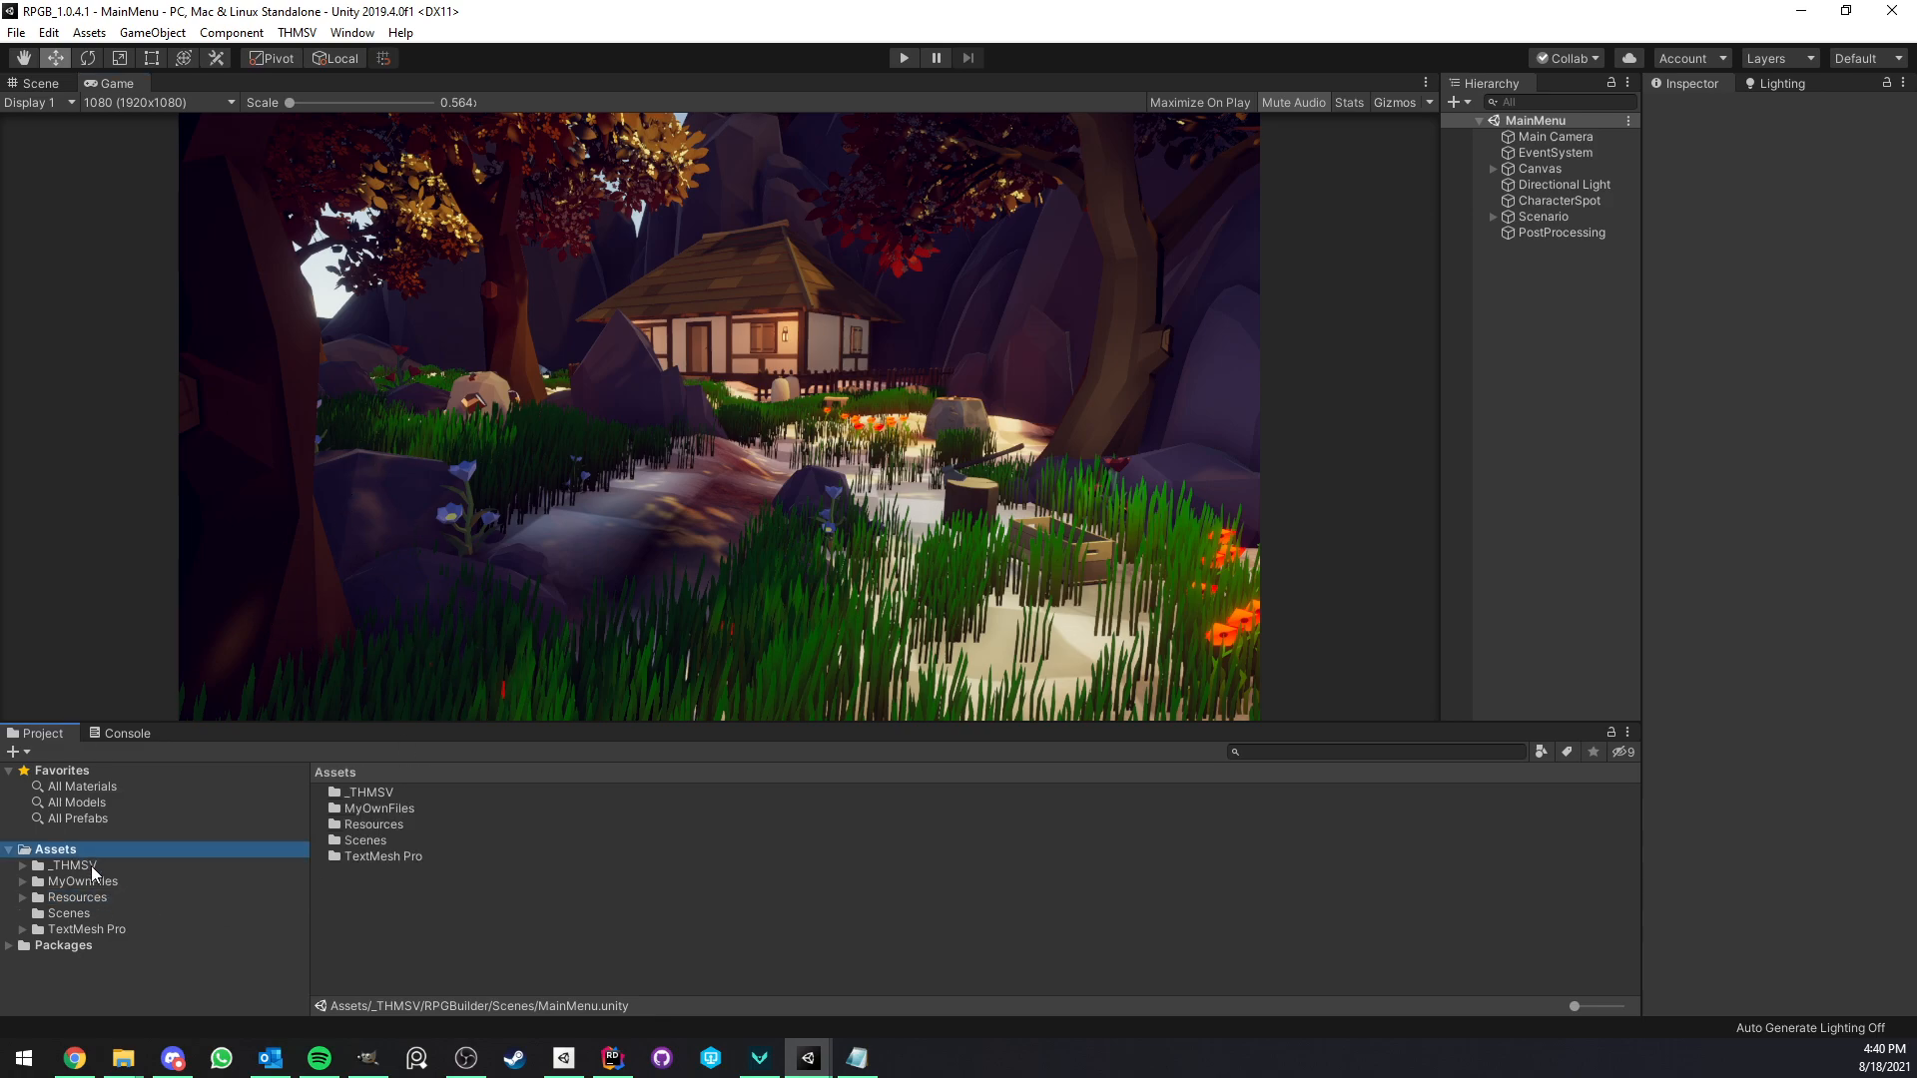
{"action": "left_click", "coordinate": [92, 866]}
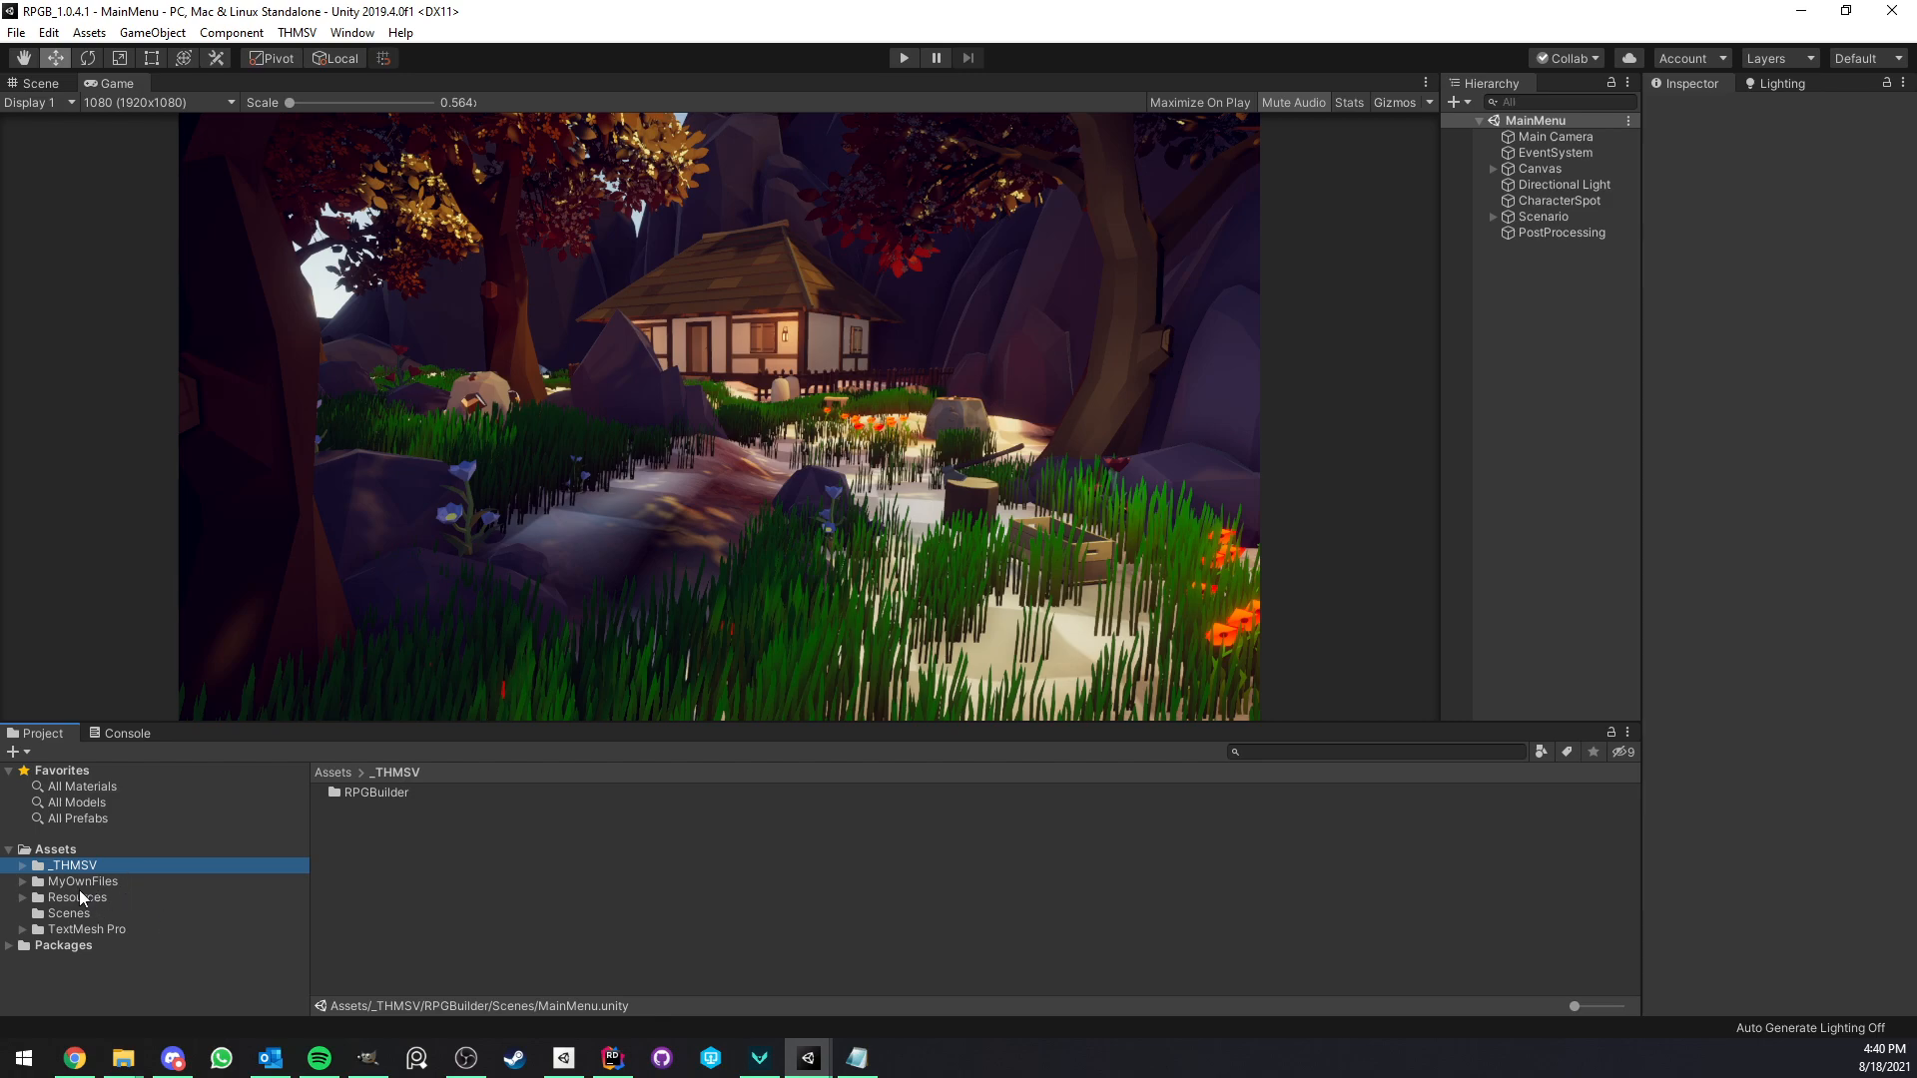
{"action": "left_click", "coordinate": [84, 897], "text": "ctrl"}
{"action": "left_click", "coordinate": [368, 886]}
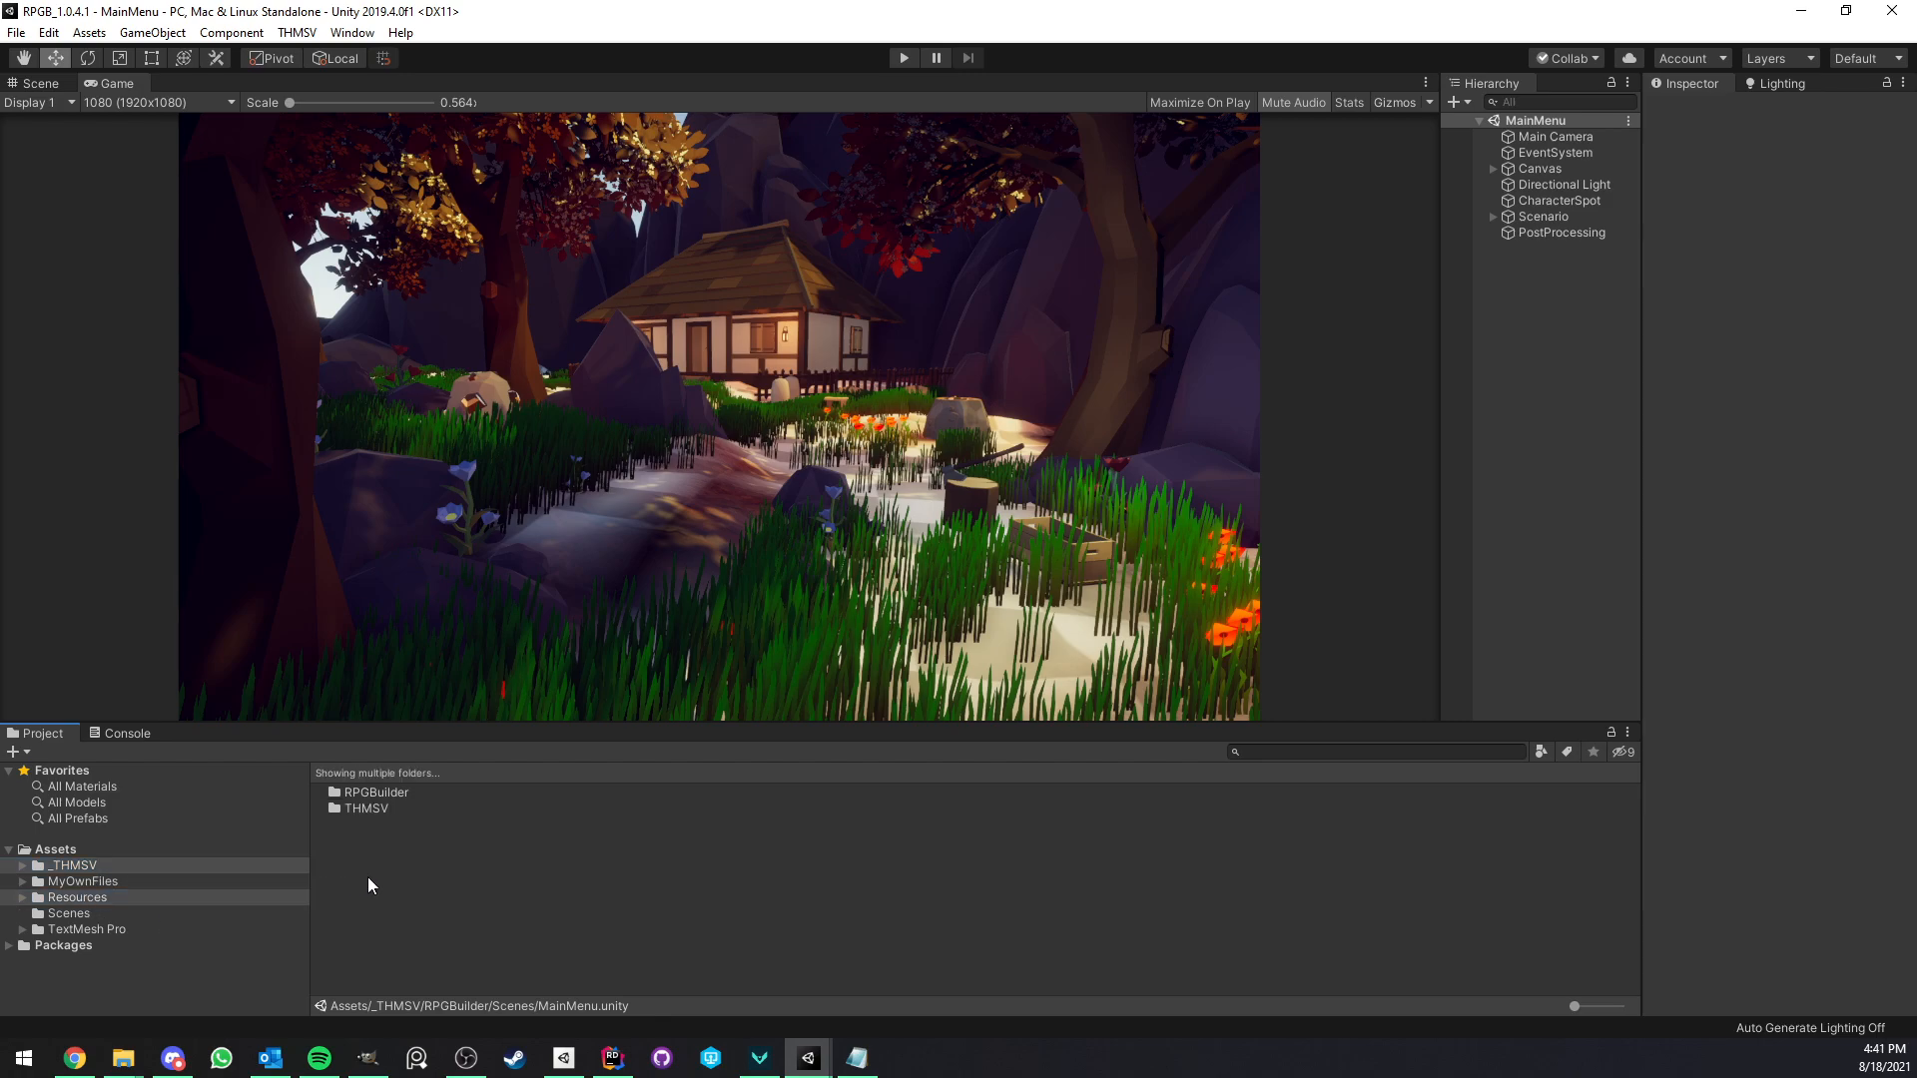
{"action": "left_click", "coordinate": [229, 865]}
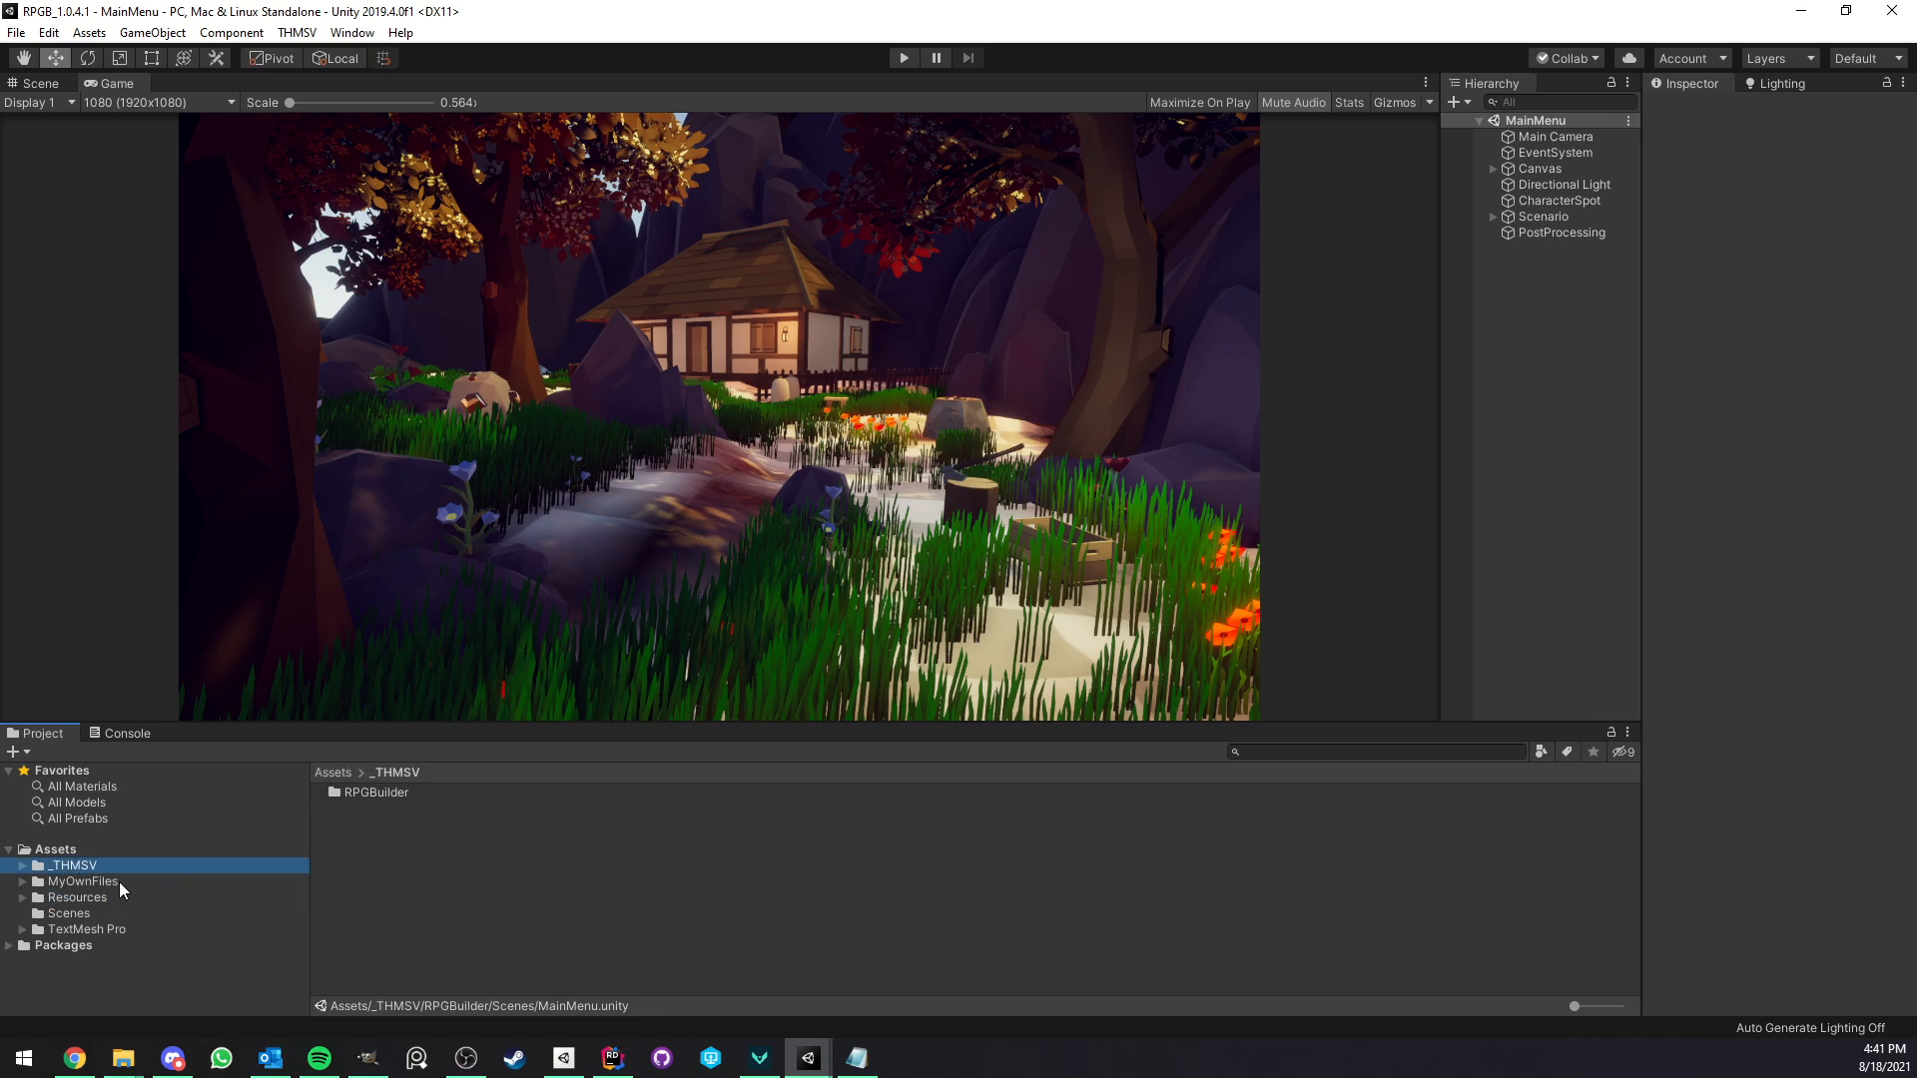
{"action": "left_click", "coordinate": [99, 898]}
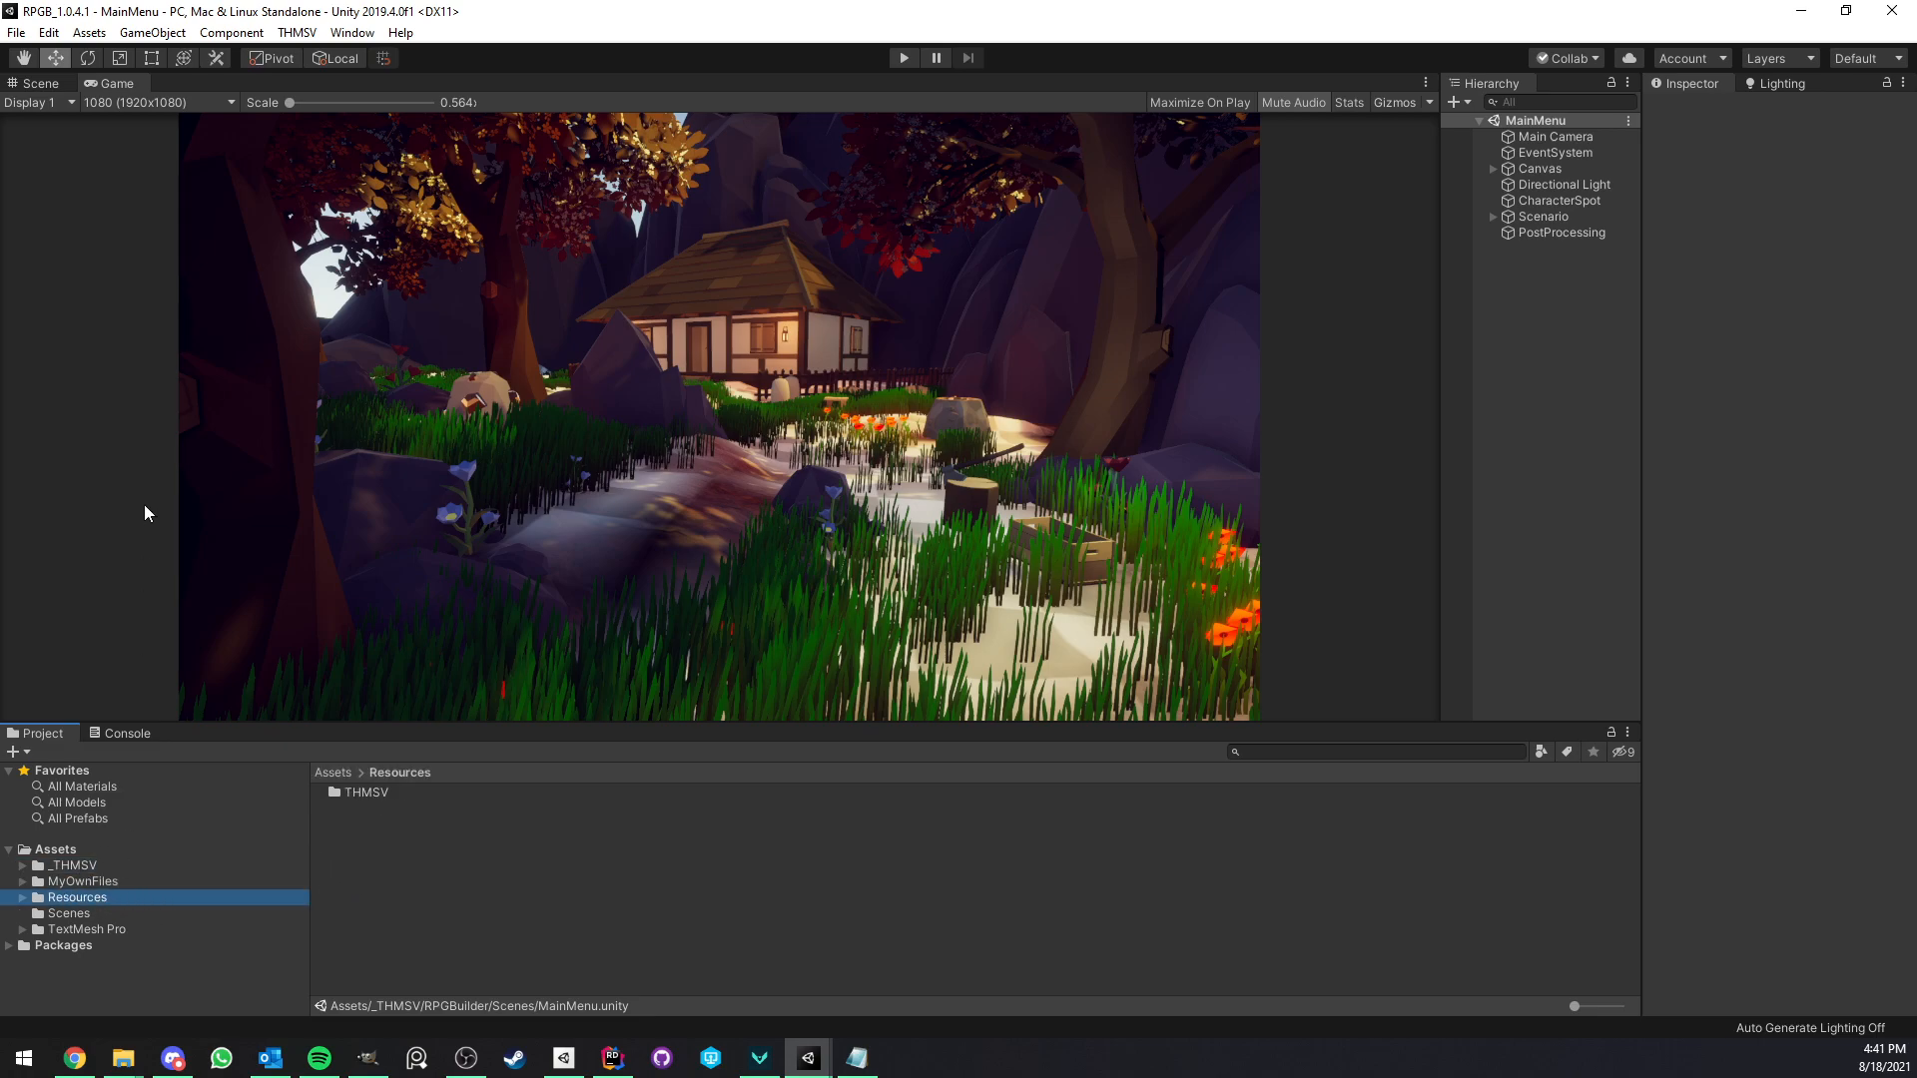
Open the old RPG Builder editor window and look through its Combat categories, ending on Effects.
{"action": "left_click", "coordinate": [297, 32]}
{"action": "left_click", "coordinate": [349, 75]}
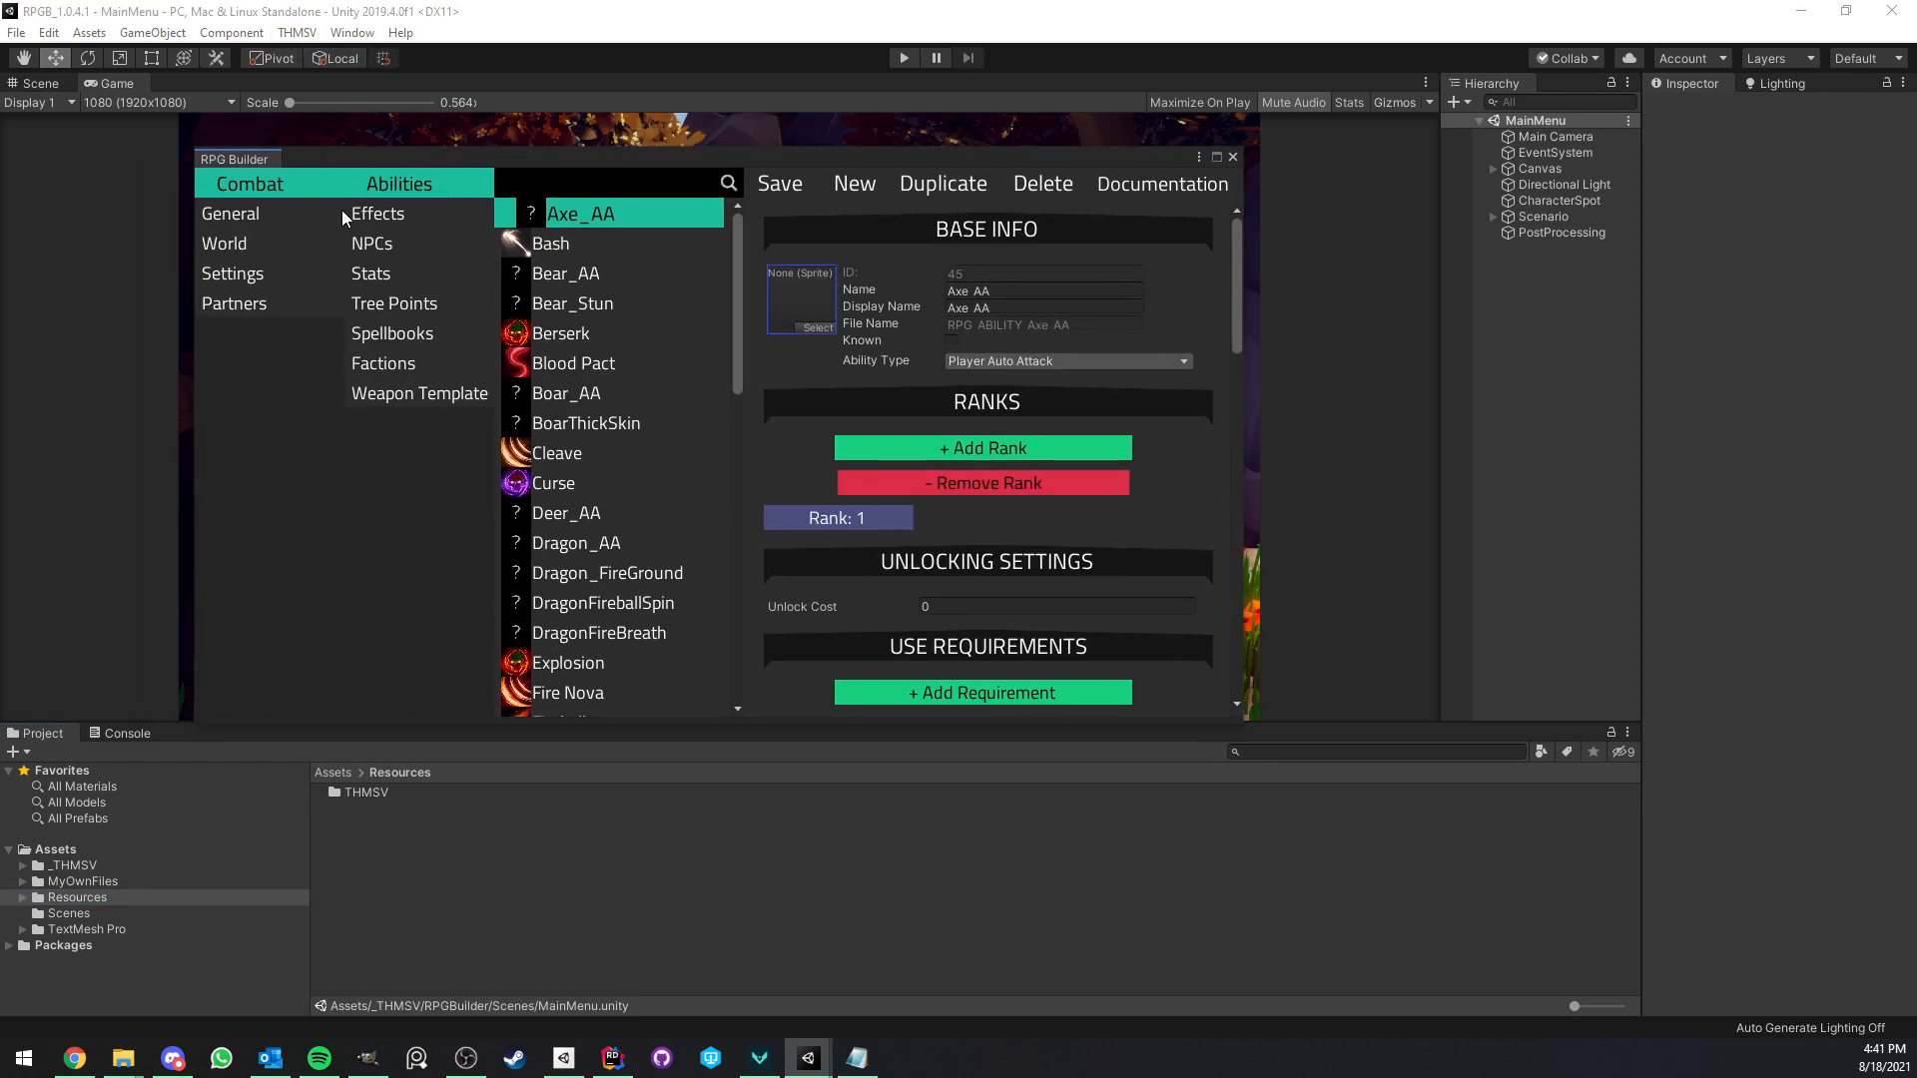
{"action": "left_click", "coordinate": [351, 212]}
{"action": "left_click", "coordinate": [409, 392]}
{"action": "left_click", "coordinate": [399, 192]}
{"action": "left_click", "coordinate": [410, 219]}
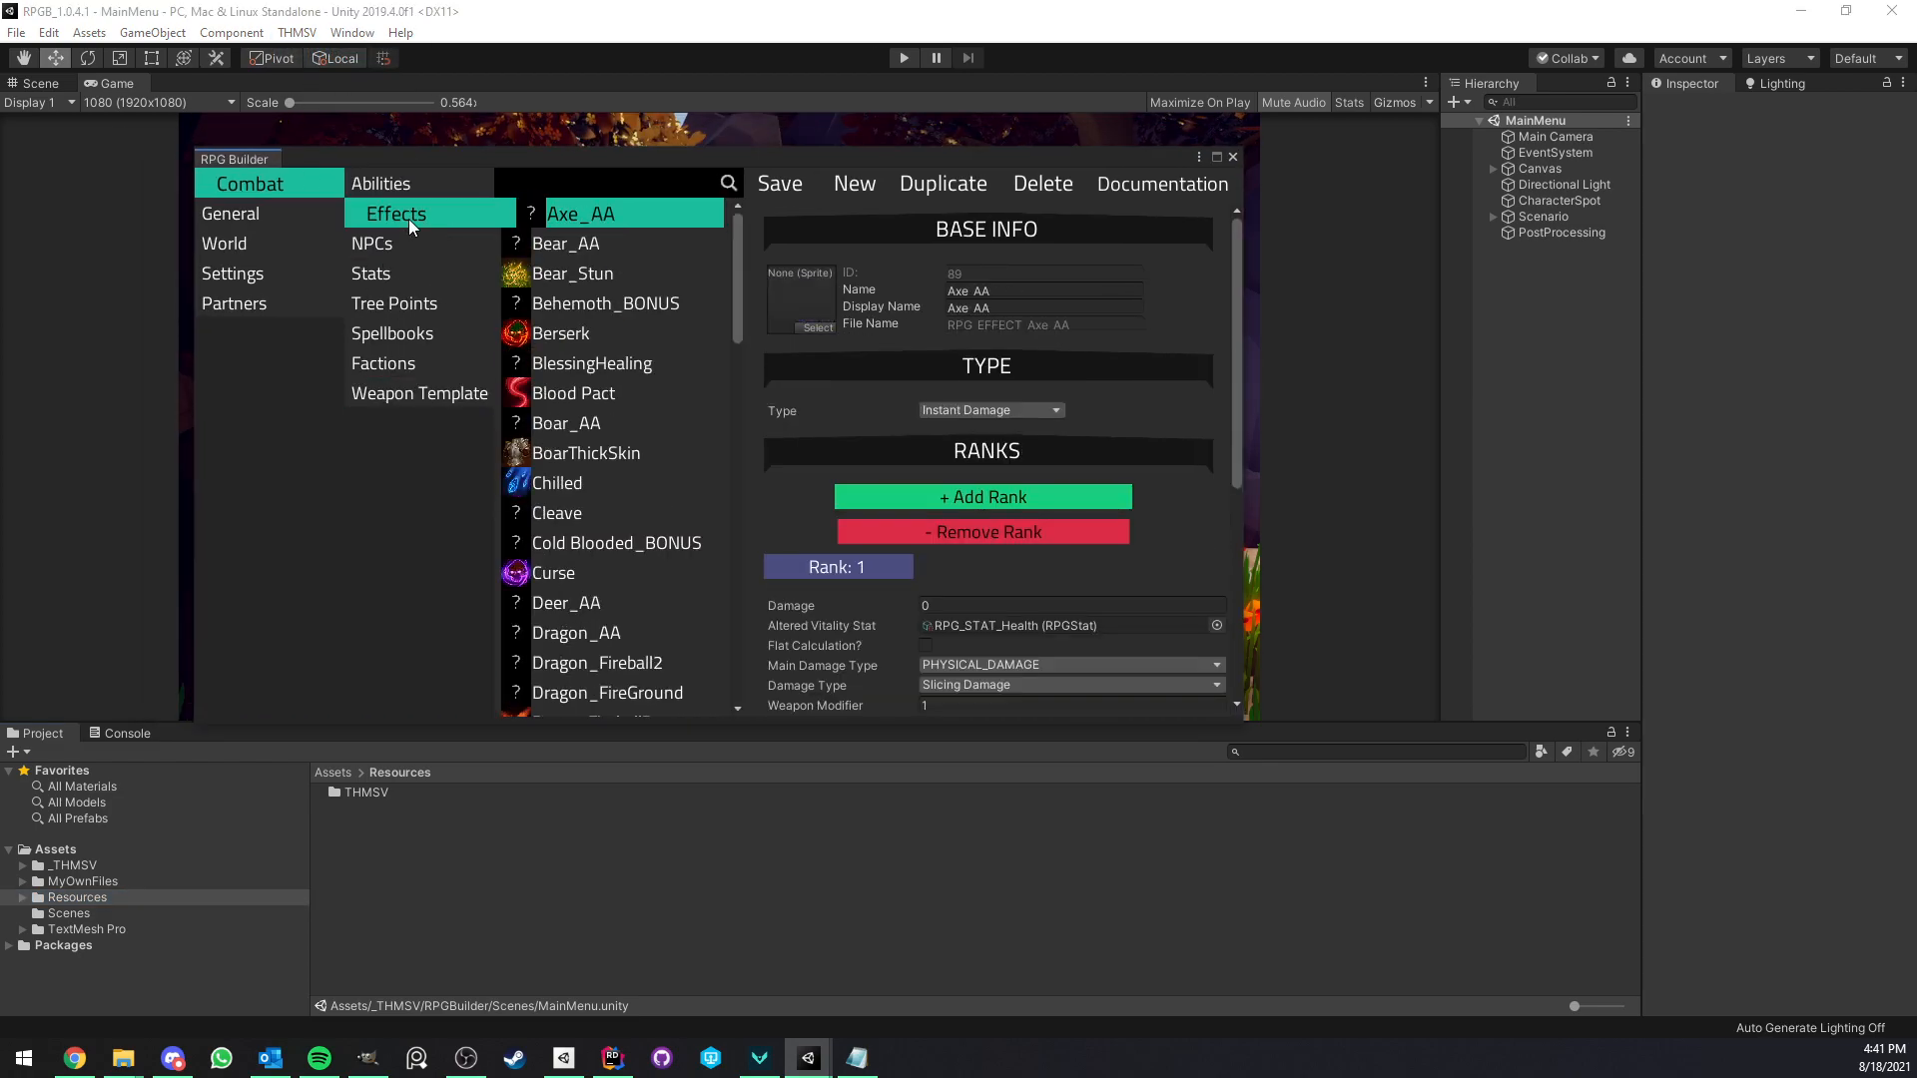
View NPC entries such as Bear_Boss in the Combat category, return to the effects and close the RPG Builder window.
{"action": "left_click", "coordinate": [406, 244]}
{"action": "left_click", "coordinate": [602, 301]}
{"action": "left_click", "coordinate": [590, 244]}
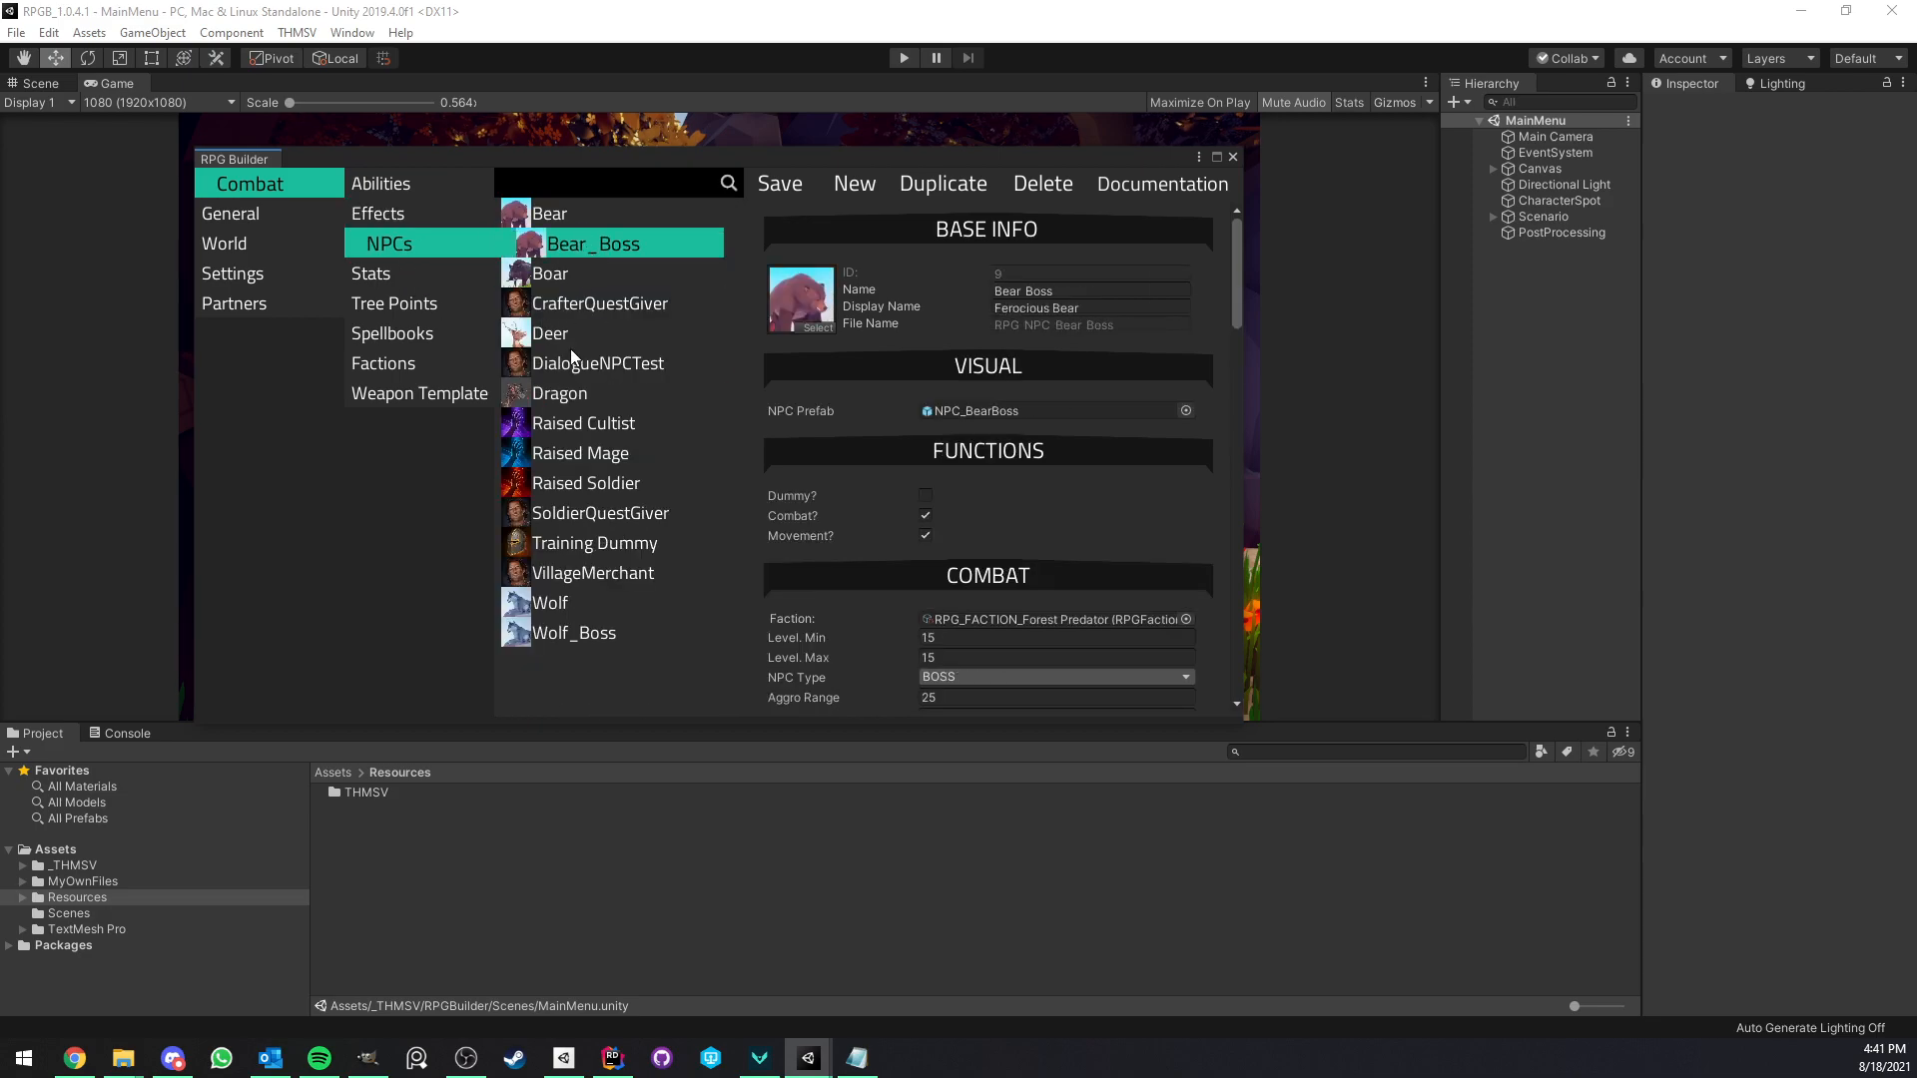
{"action": "left_click", "coordinate": [577, 452]}
{"action": "left_click", "coordinate": [399, 187]}
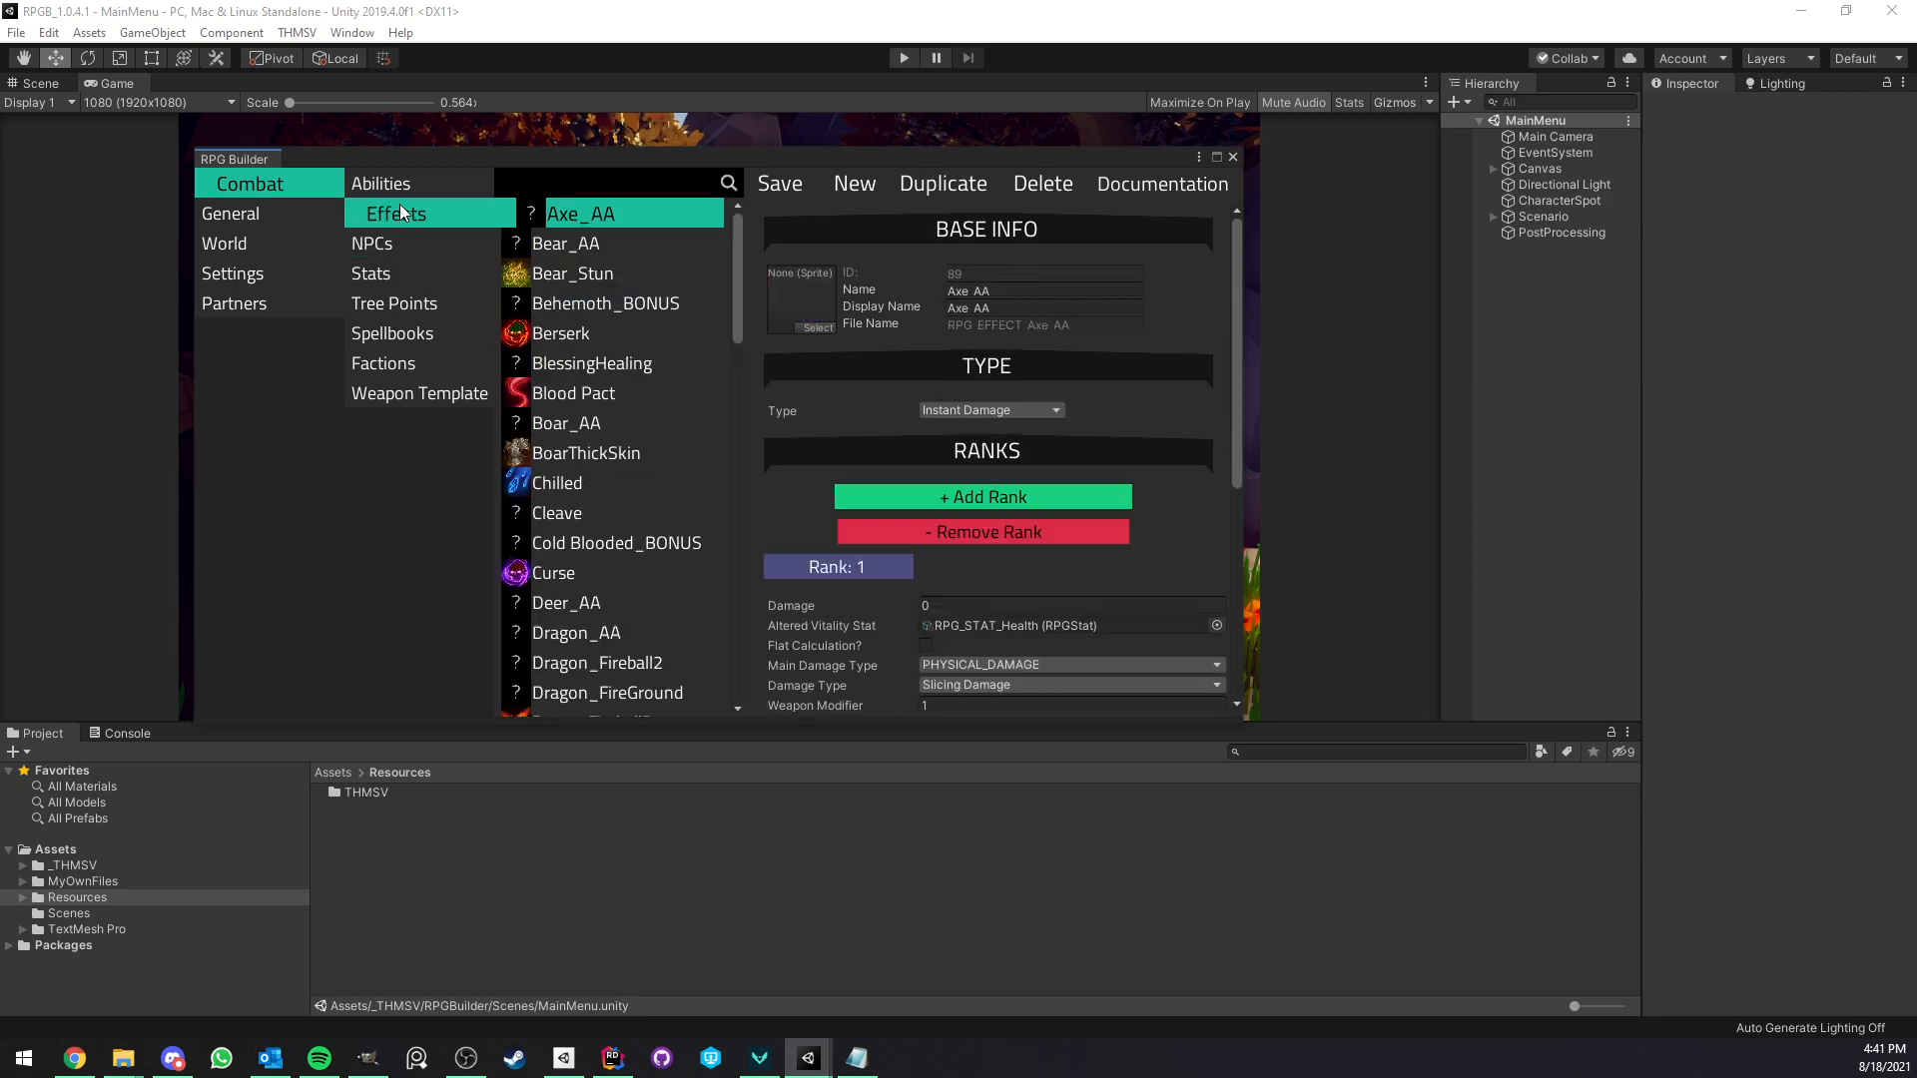
{"action": "right_click", "coordinate": [258, 158]}
{"action": "left_click", "coordinate": [300, 189]}
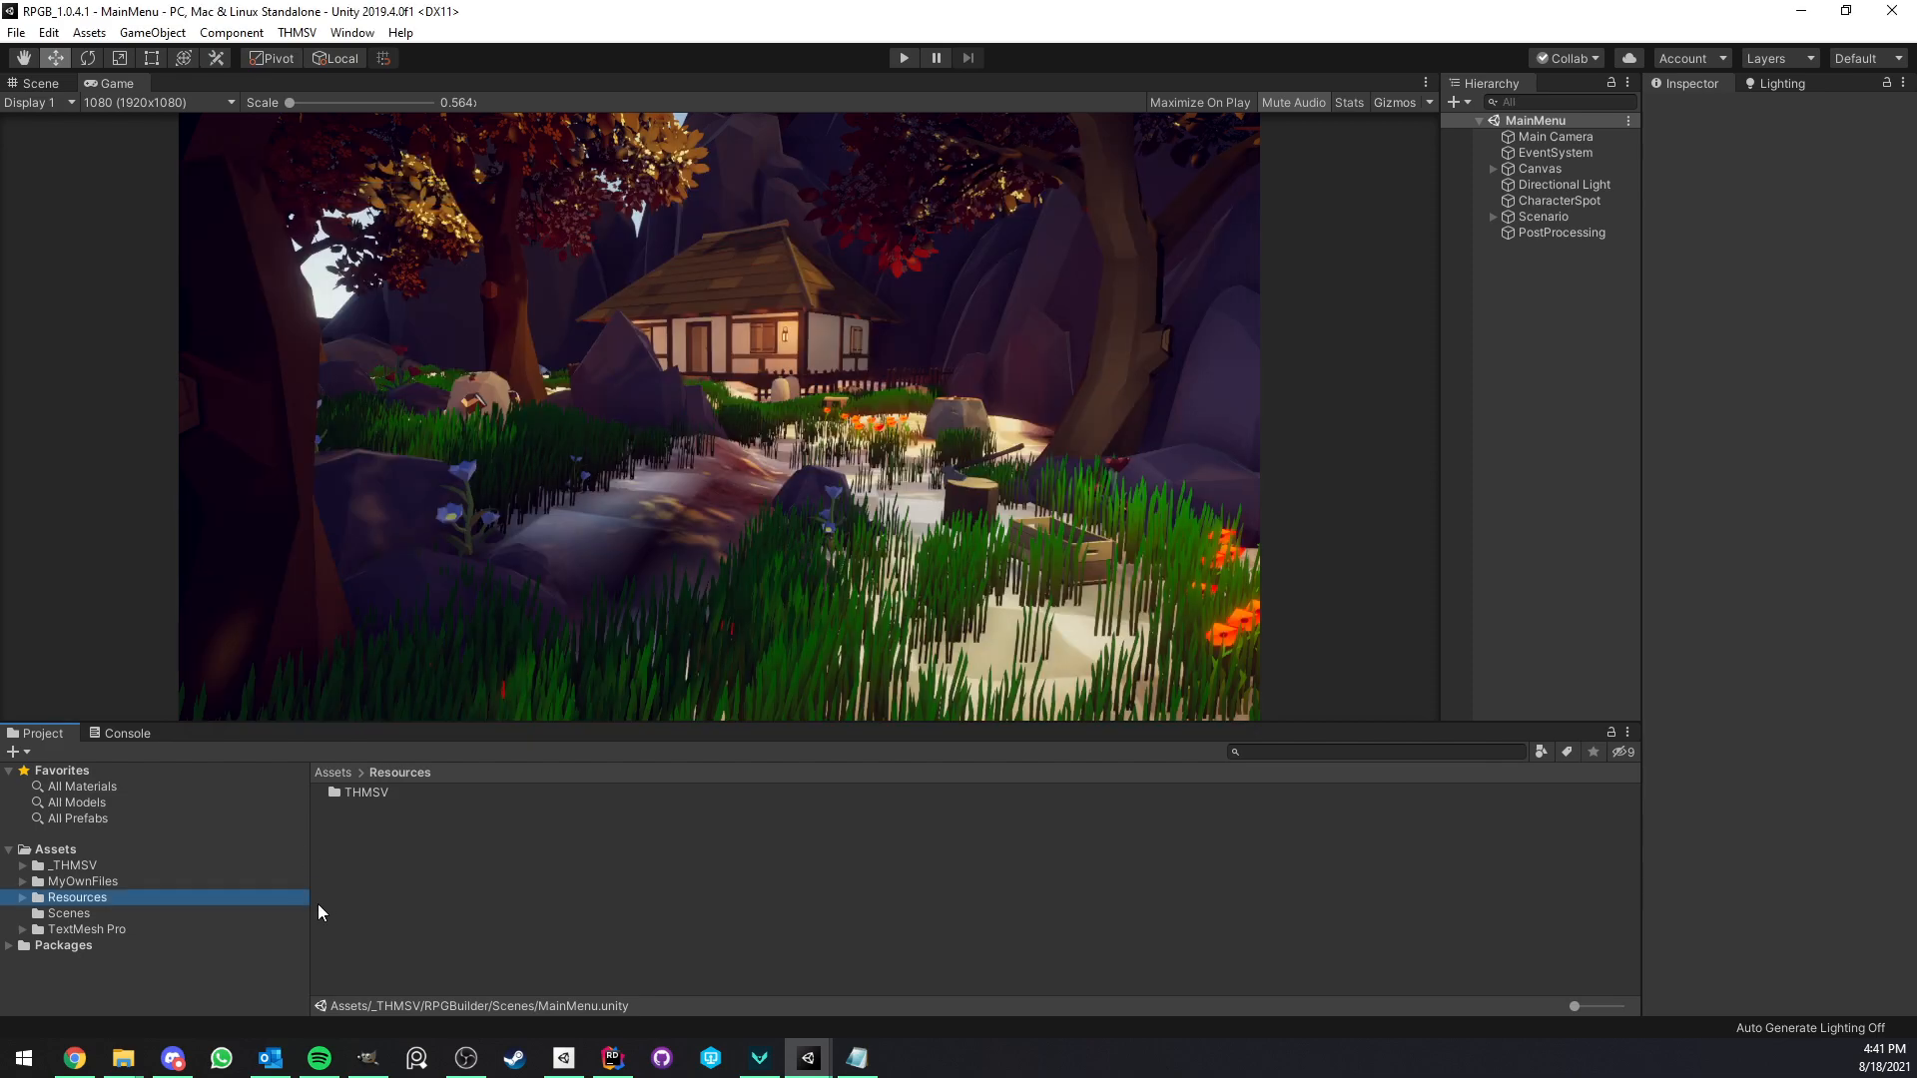
Open the RPGBuilderData folder under Resources/THMSV and check the RPGB Backup folder in File Explorer.
{"action": "left_click", "coordinate": [22, 898]}
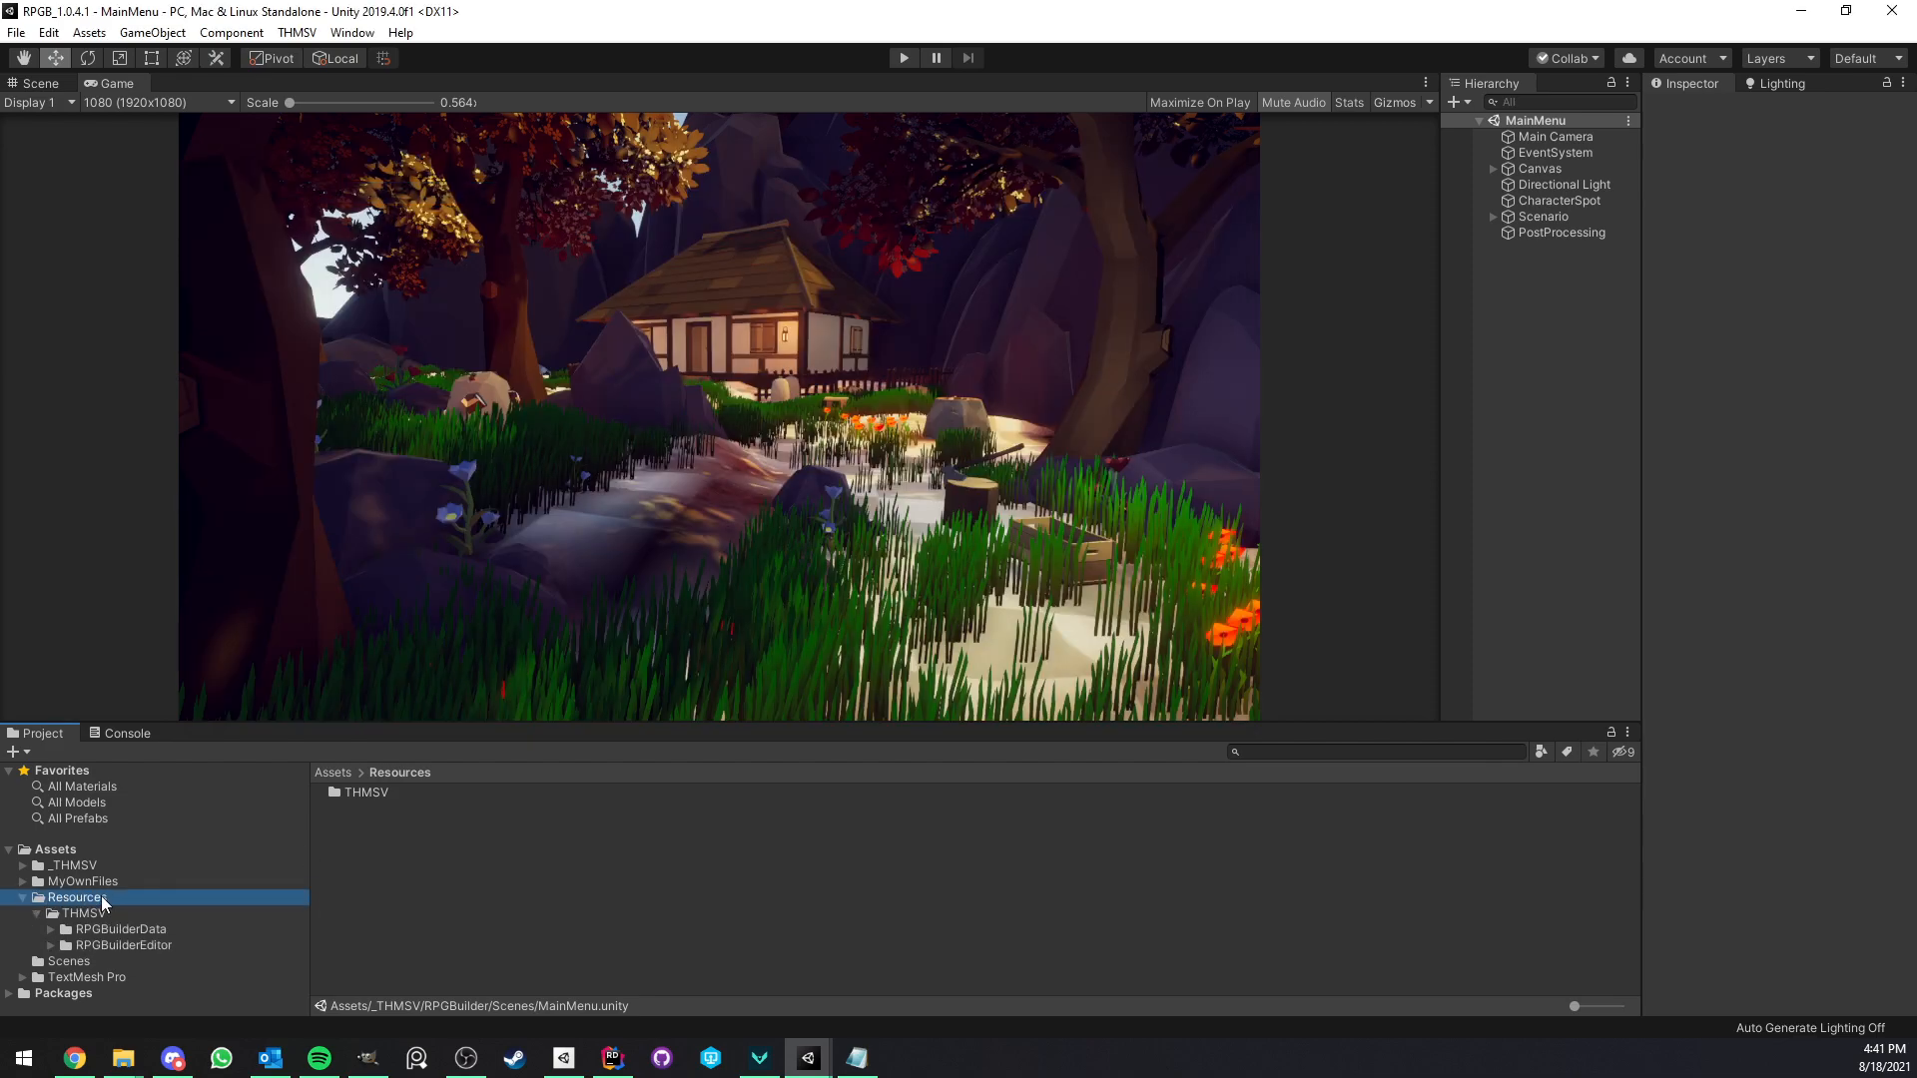
{"action": "left_click", "coordinate": [91, 913]}
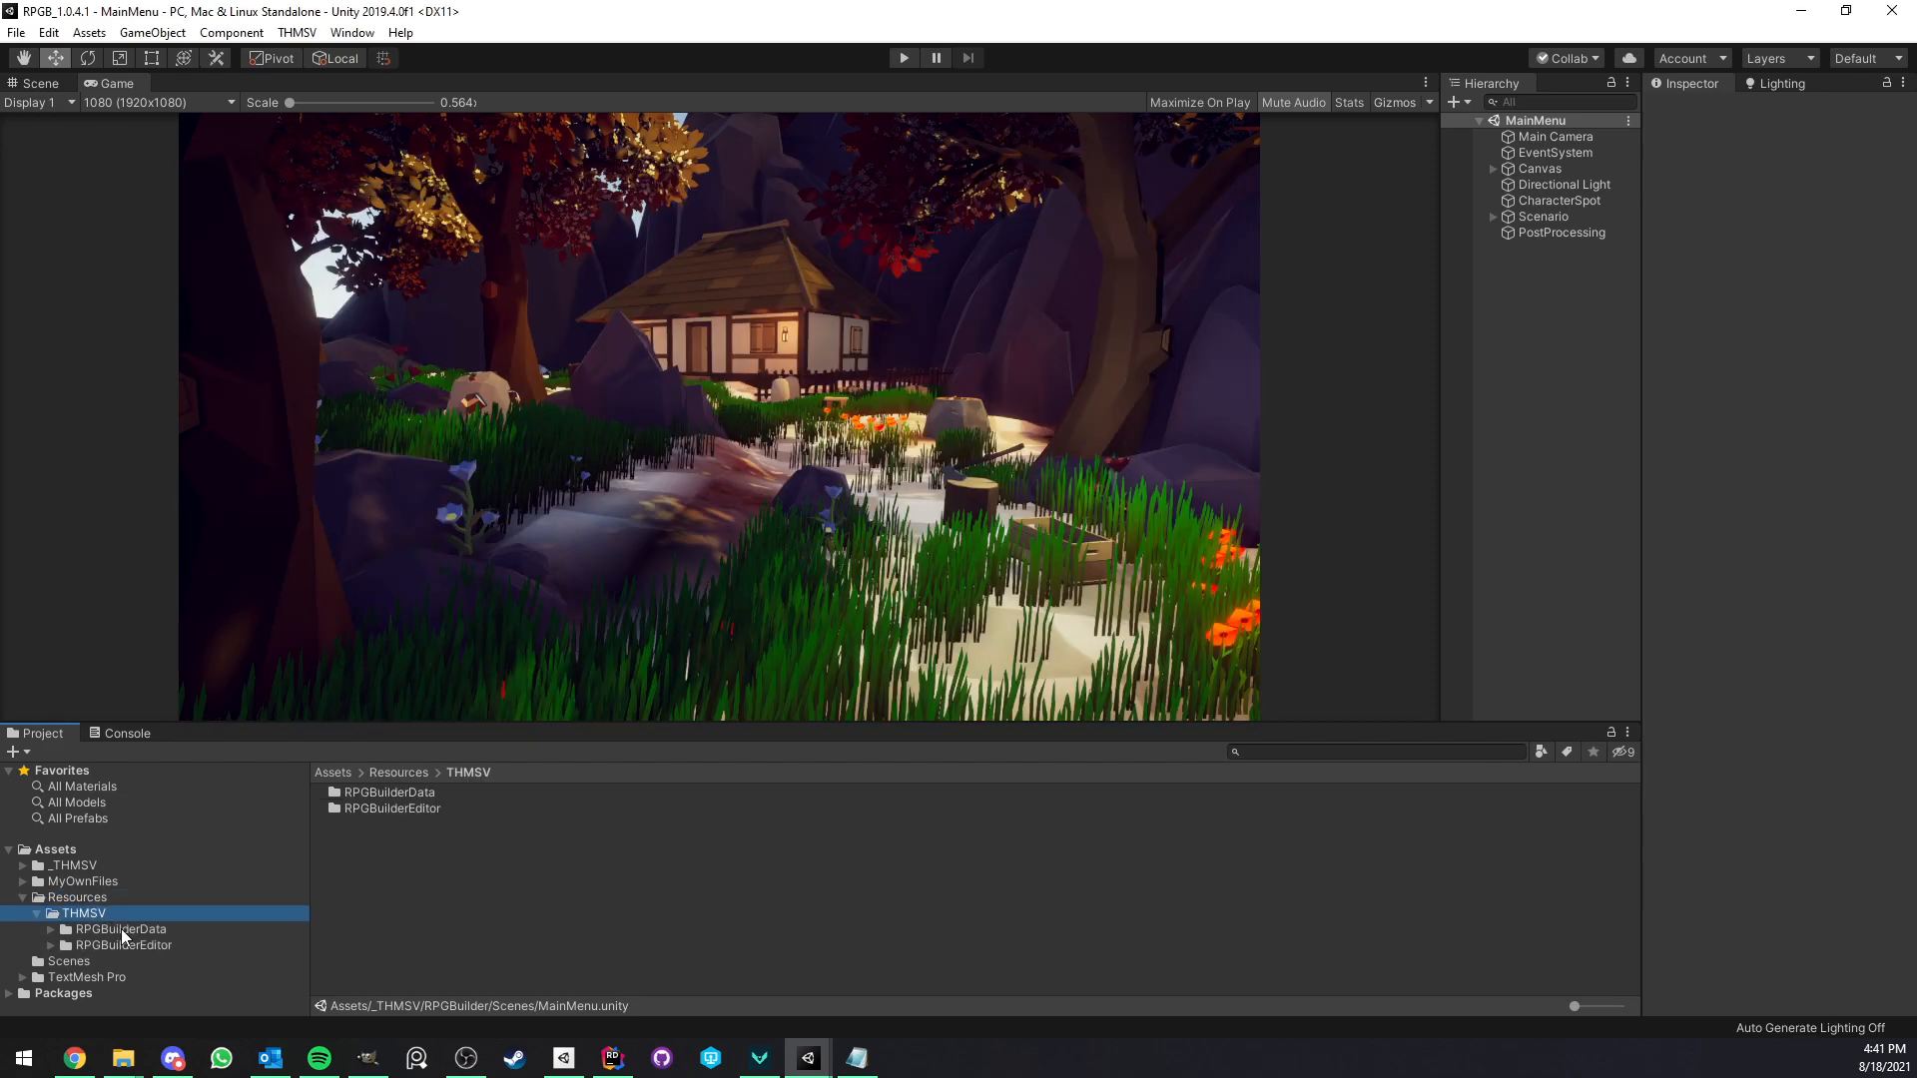
{"action": "left_click", "coordinate": [121, 929]}
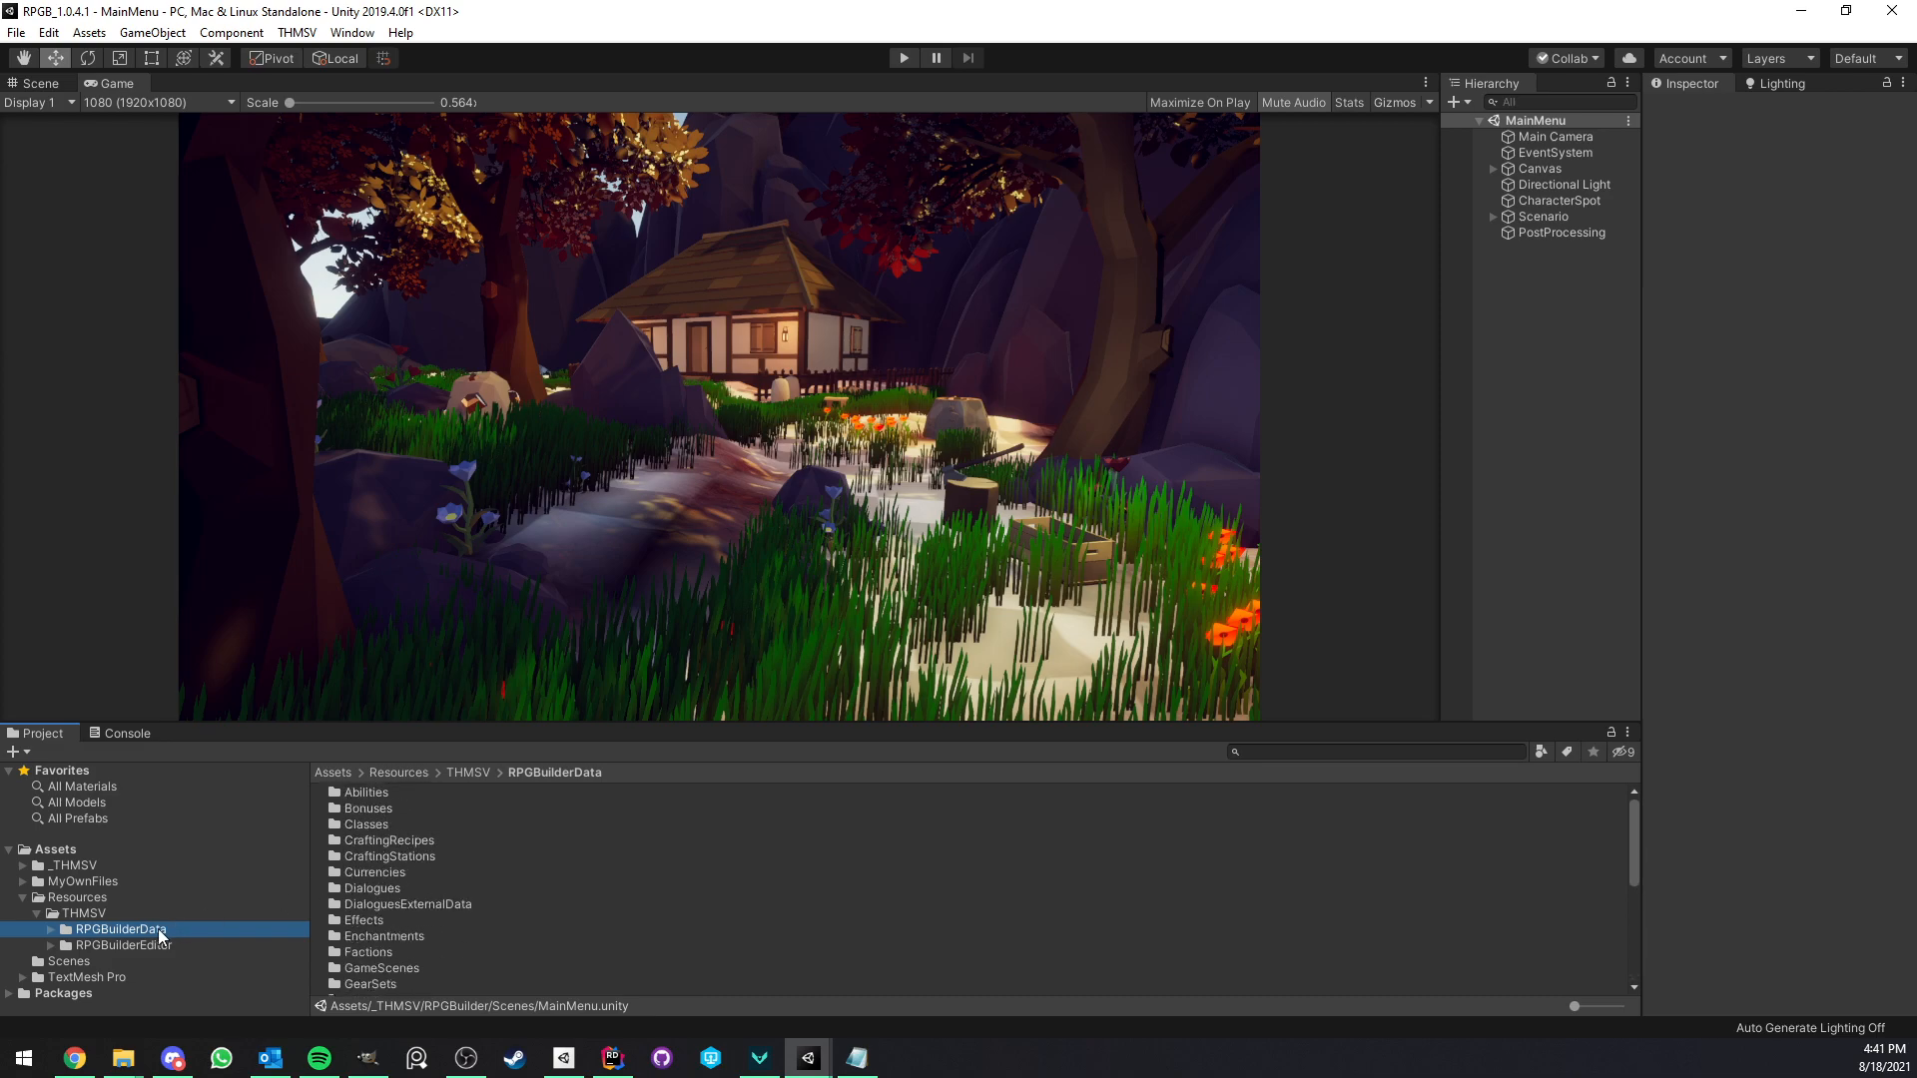
{"action": "left_click", "coordinate": [123, 1058]}
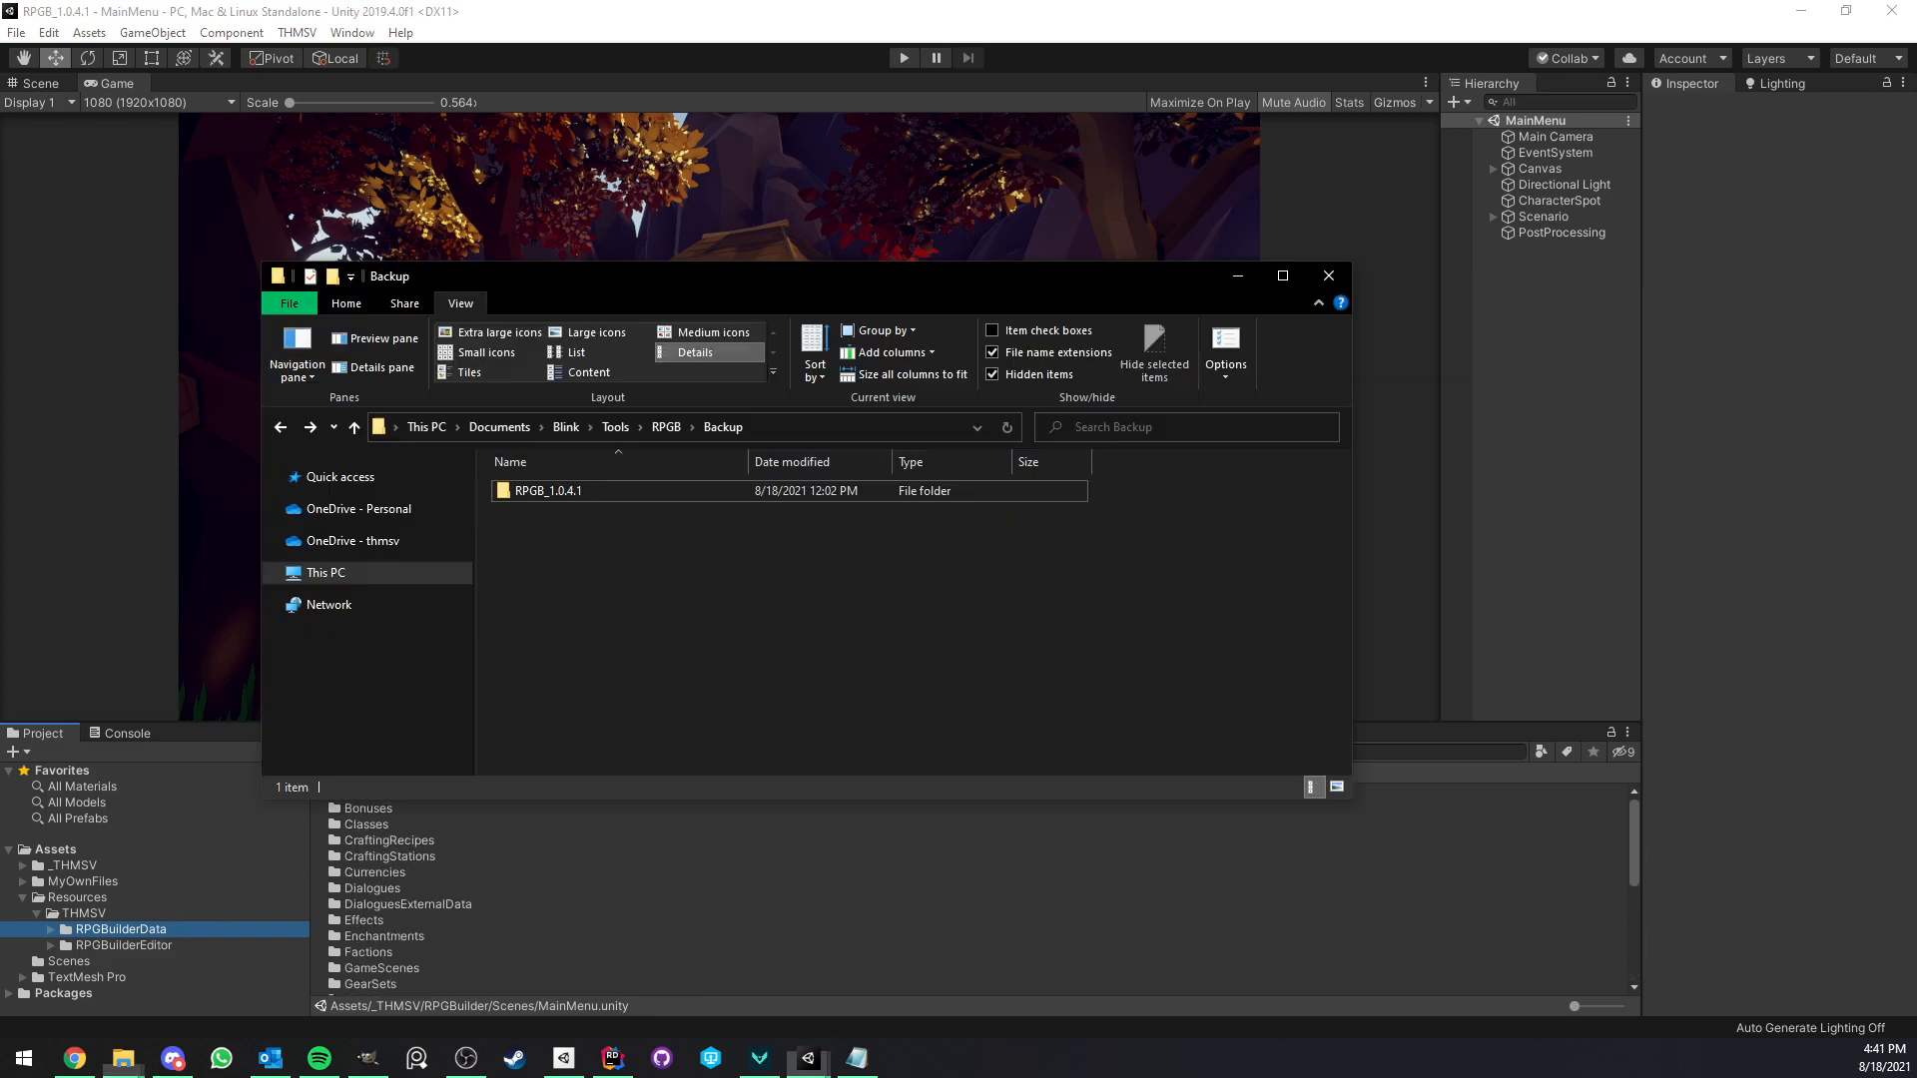
{"action": "left_click_drag", "start_coordinate": [516, 285], "coordinate": [526, 160]}
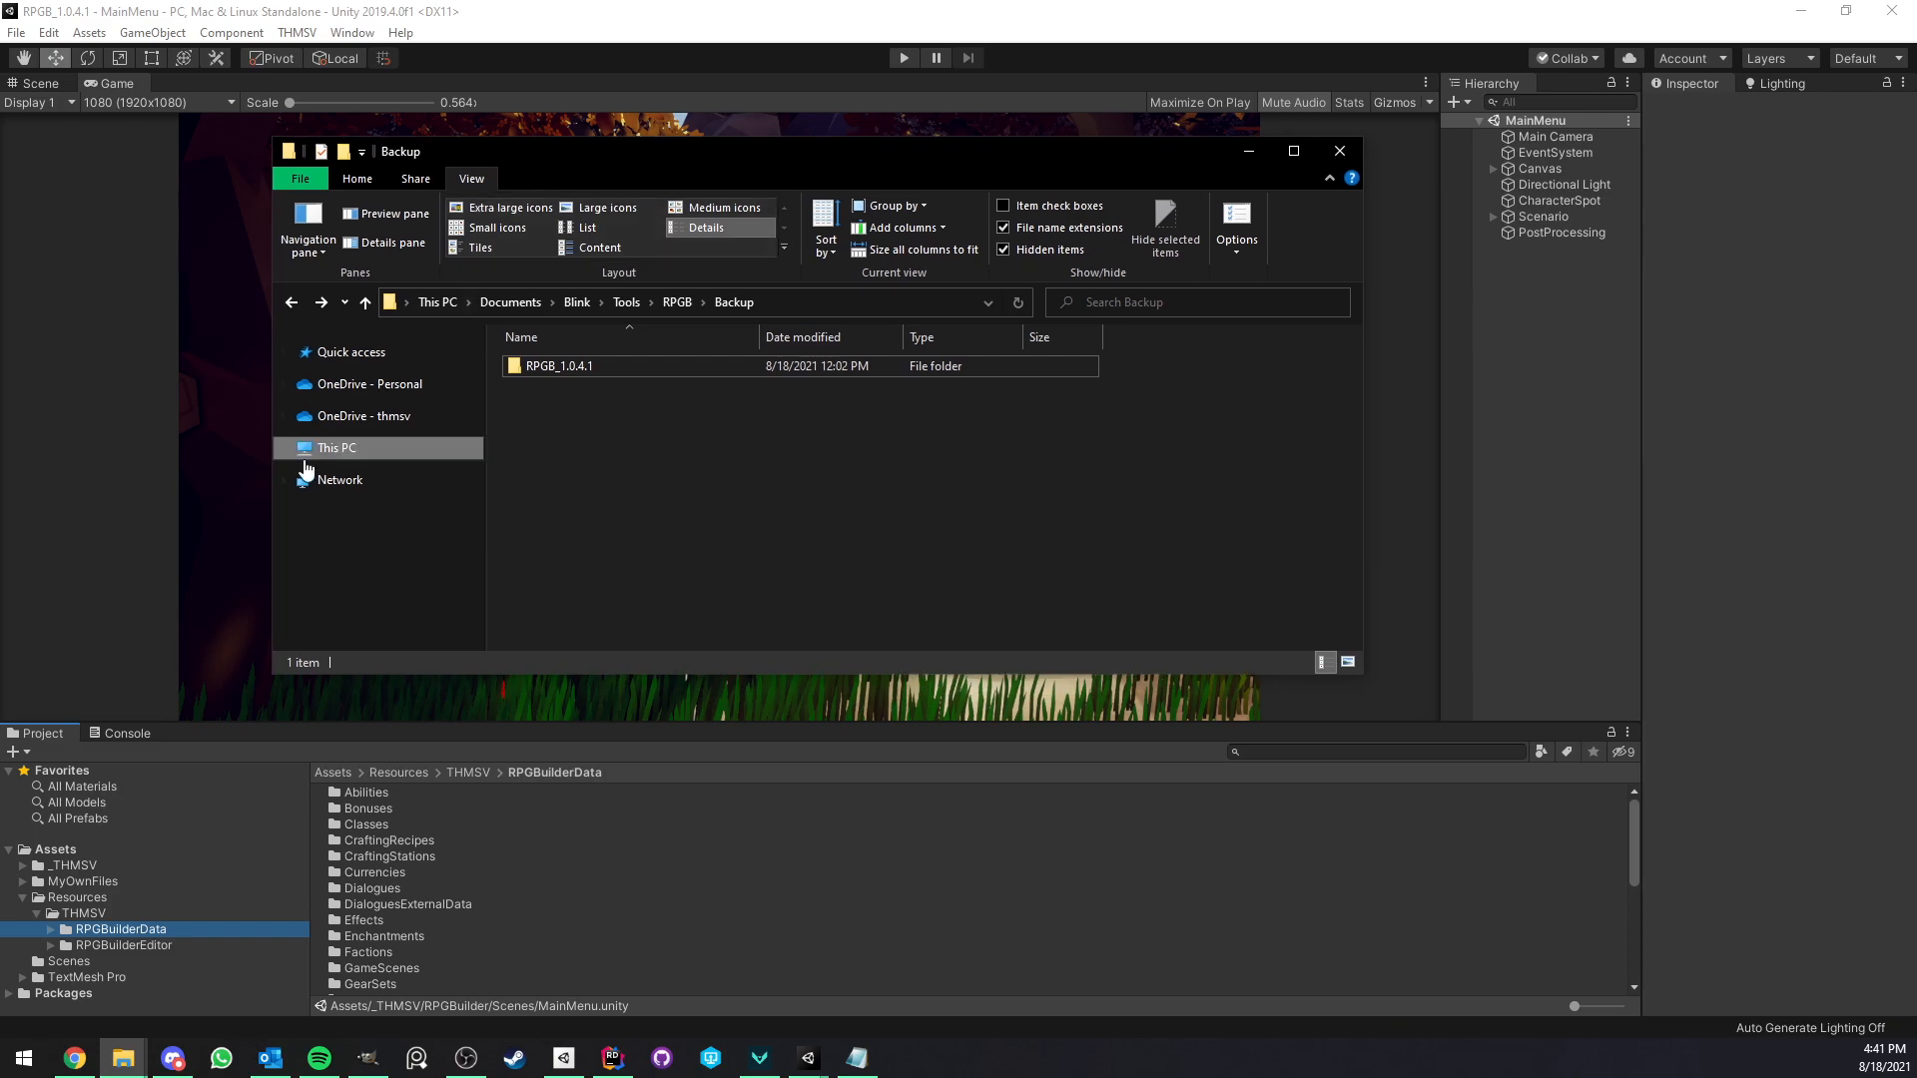
{"action": "left_click", "coordinate": [243, 589]}
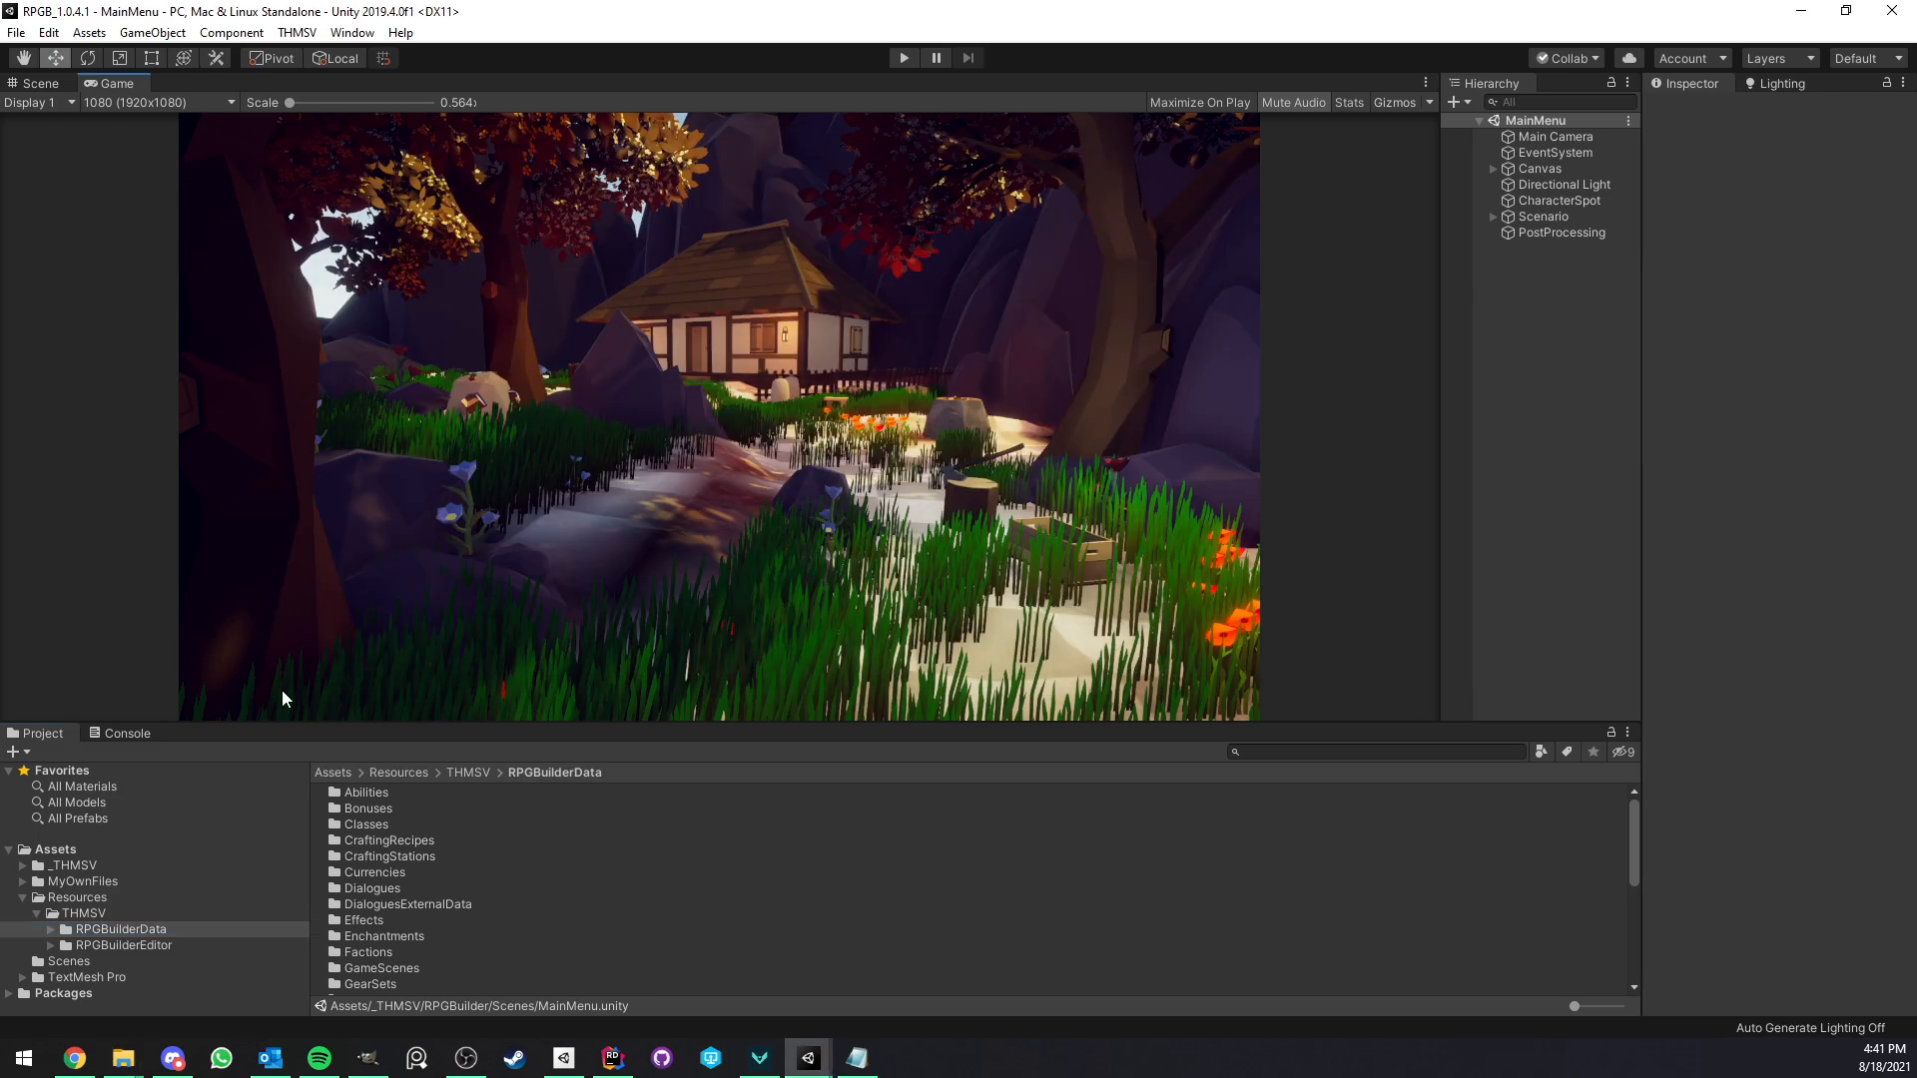
Copy the project's RPGBuilderData folder into the RPGB Backup folder through File Explorer, then return to Unity.
{"action": "right_click", "coordinate": [160, 931]}
{"action": "left_click", "coordinate": [302, 461]}
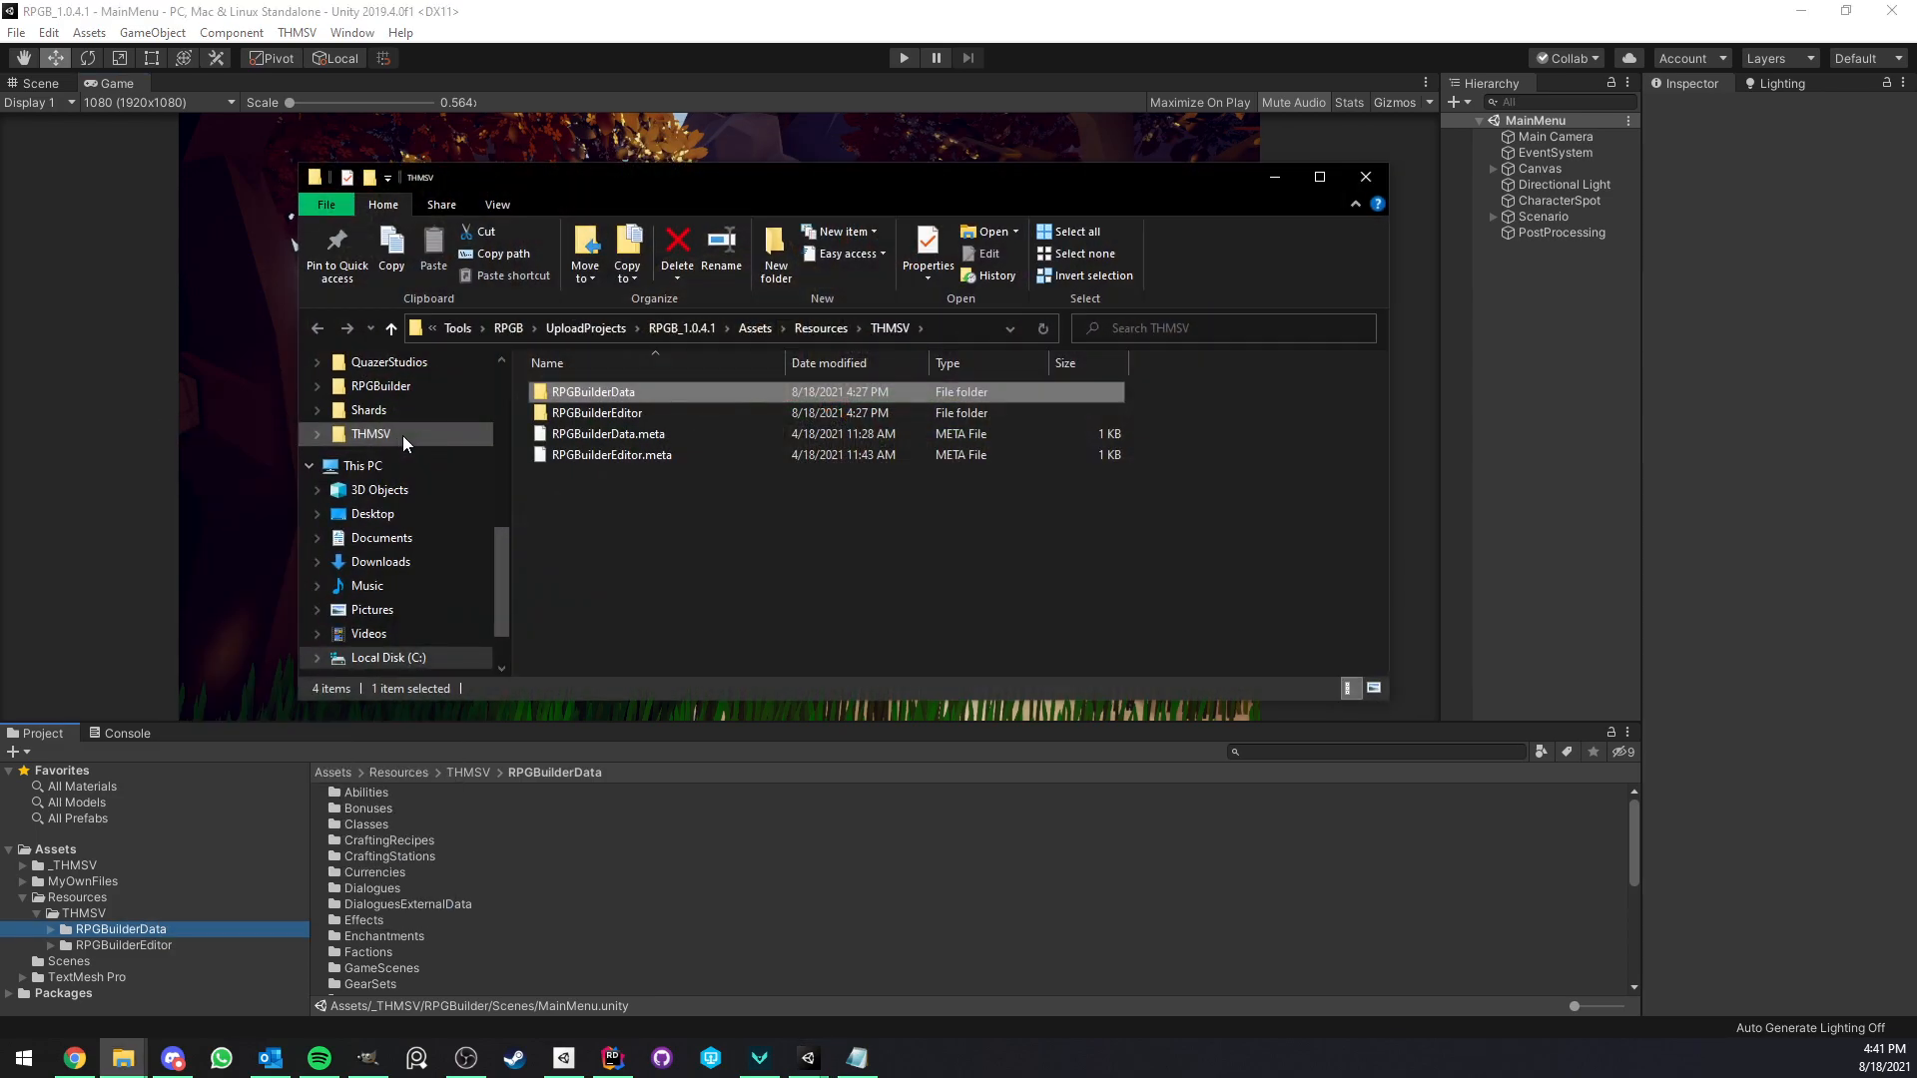
{"action": "right_click", "coordinate": [582, 390]}
{"action": "left_click", "coordinate": [255, 562]}
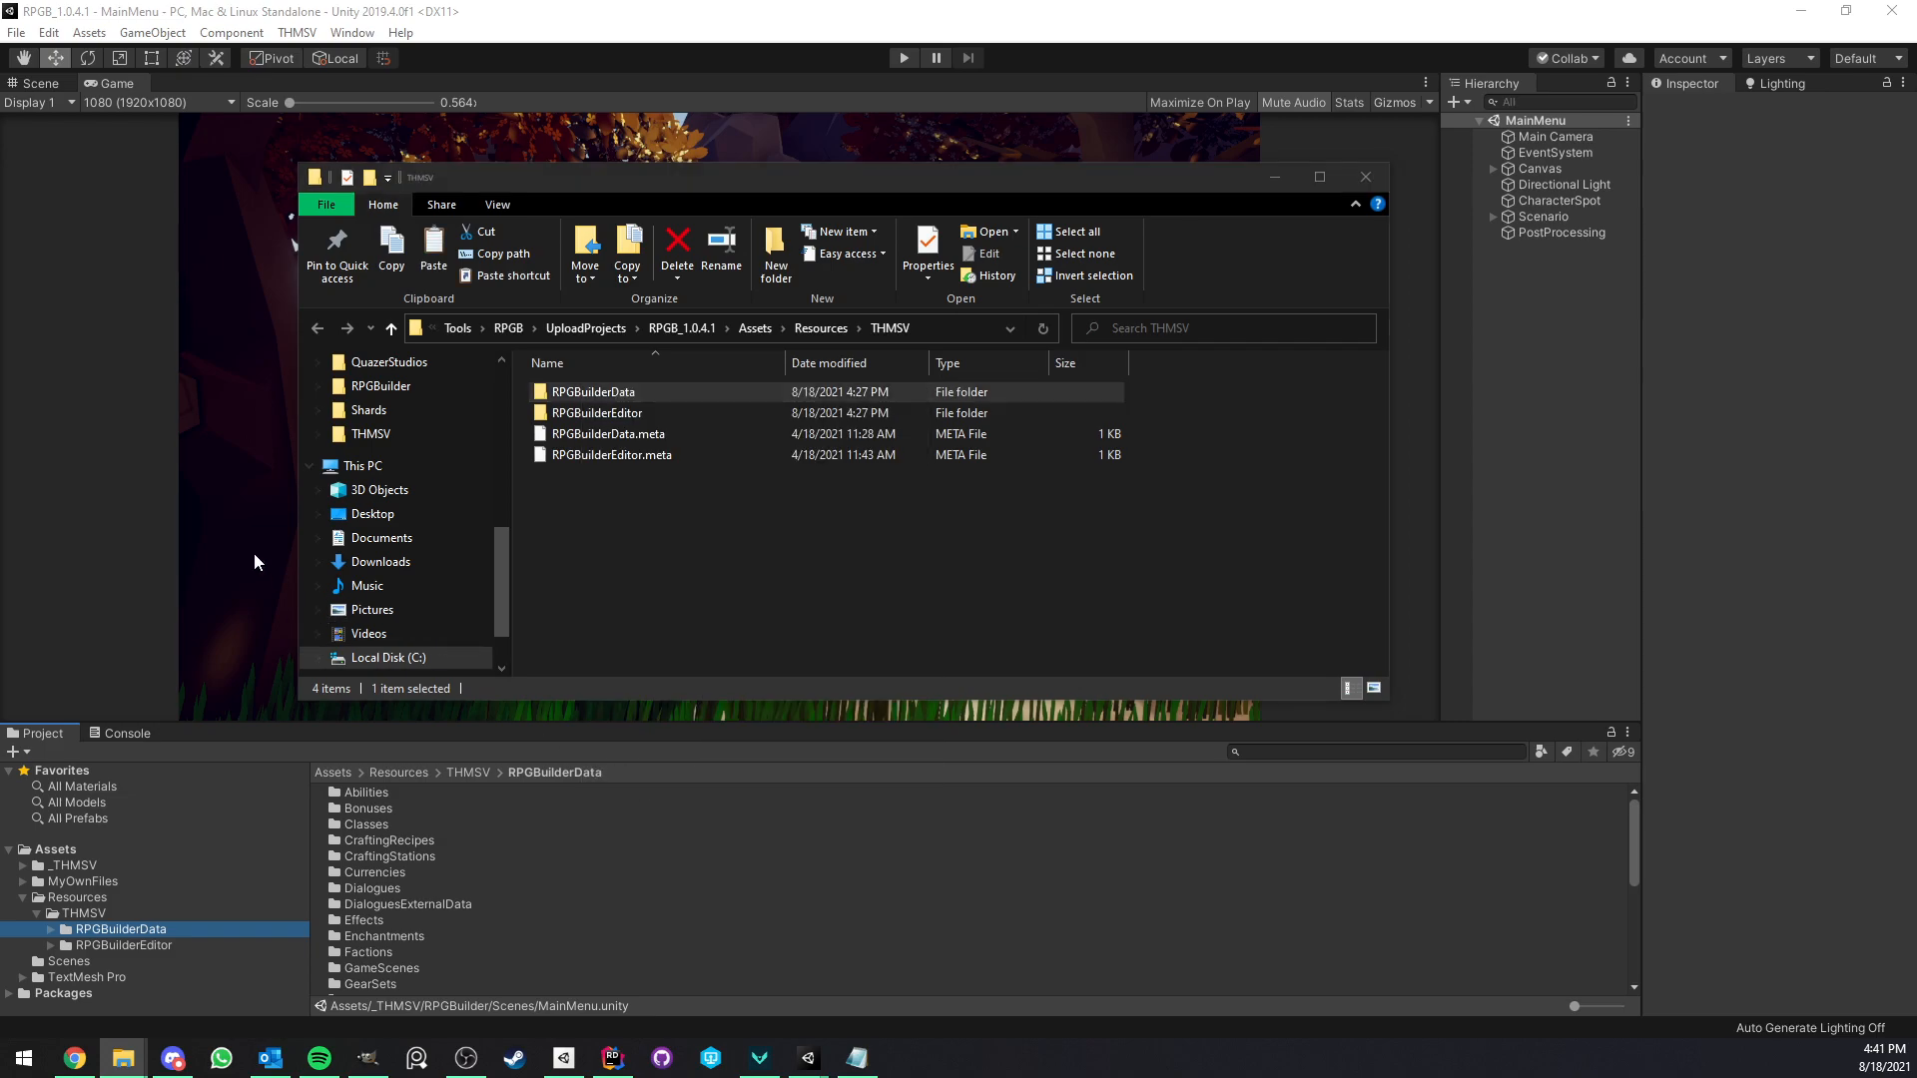
{"action": "mouse_move", "coordinate": [123, 1059]}
{"action": "left_click", "coordinate": [320, 964]}
{"action": "right_click", "coordinate": [601, 427]}
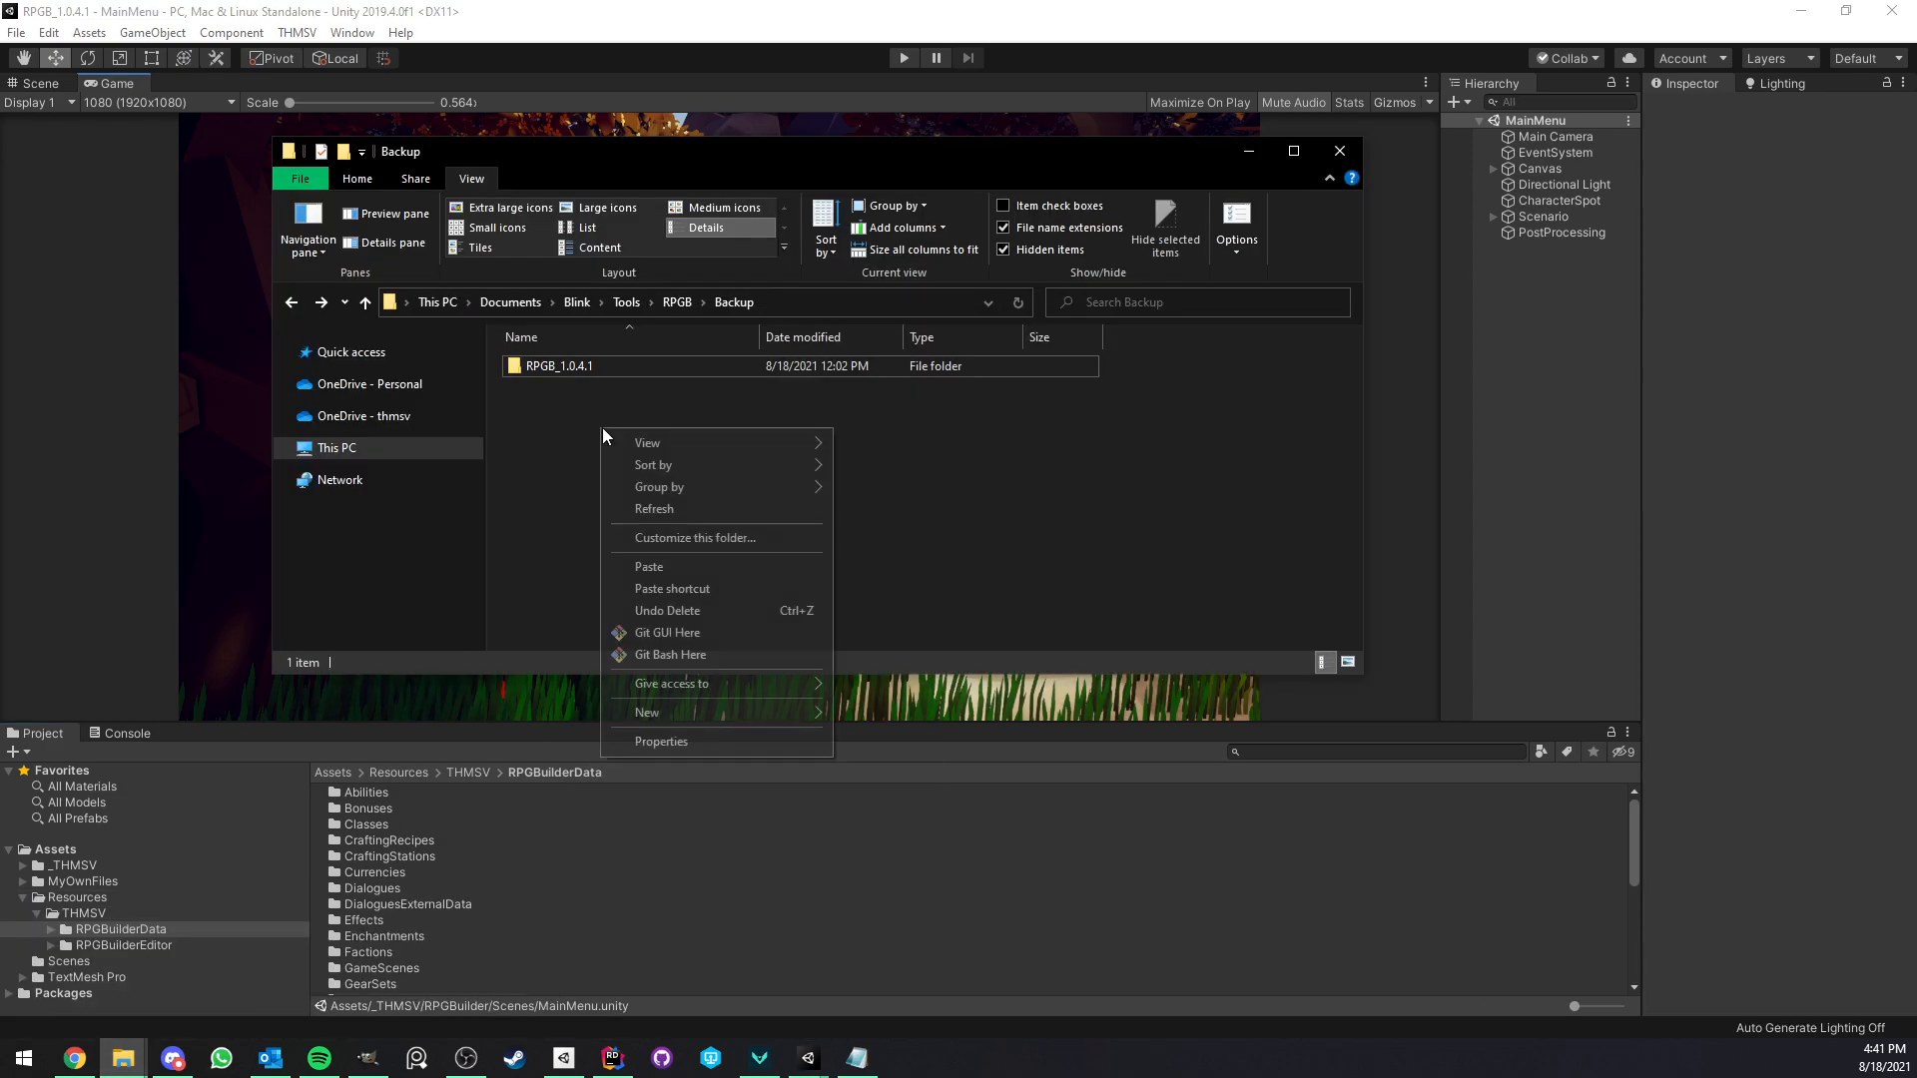
{"action": "left_click", "coordinate": [651, 566]}
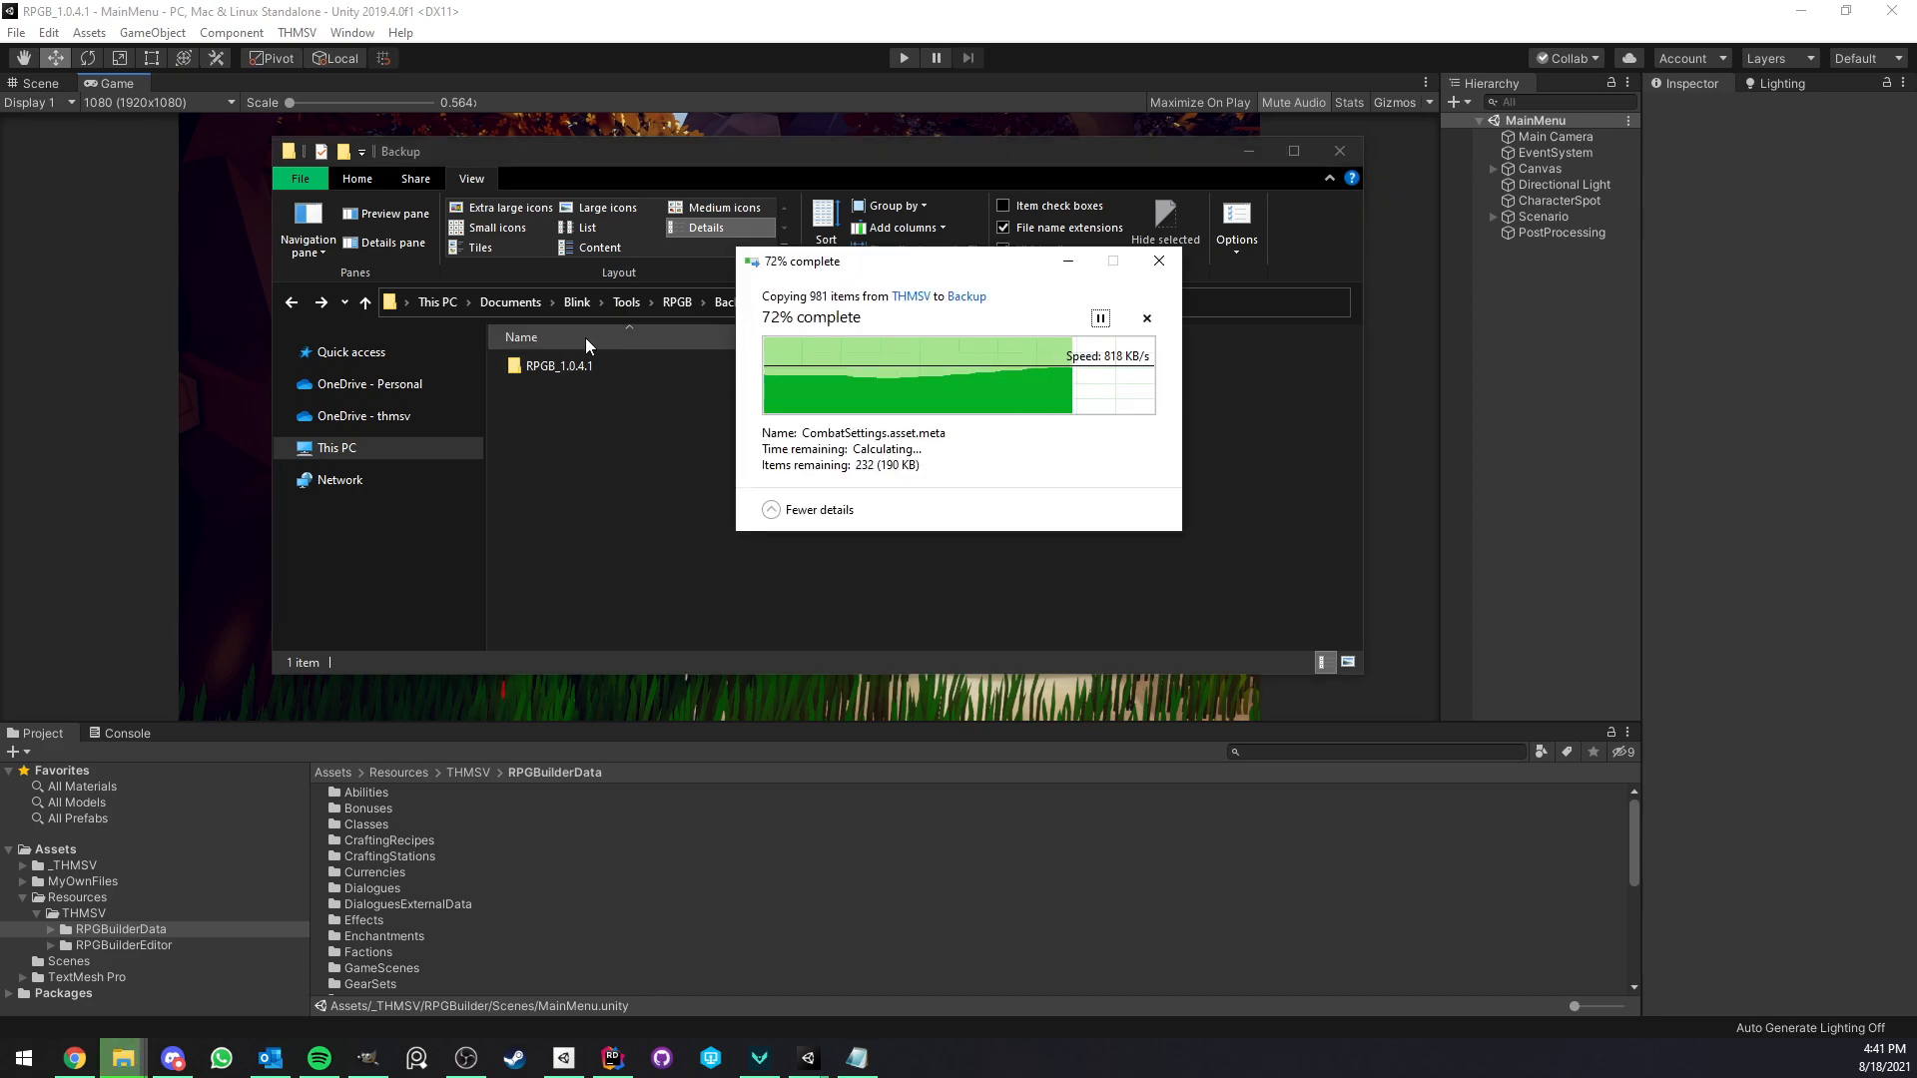
{"action": "left_click", "coordinate": [219, 366]}
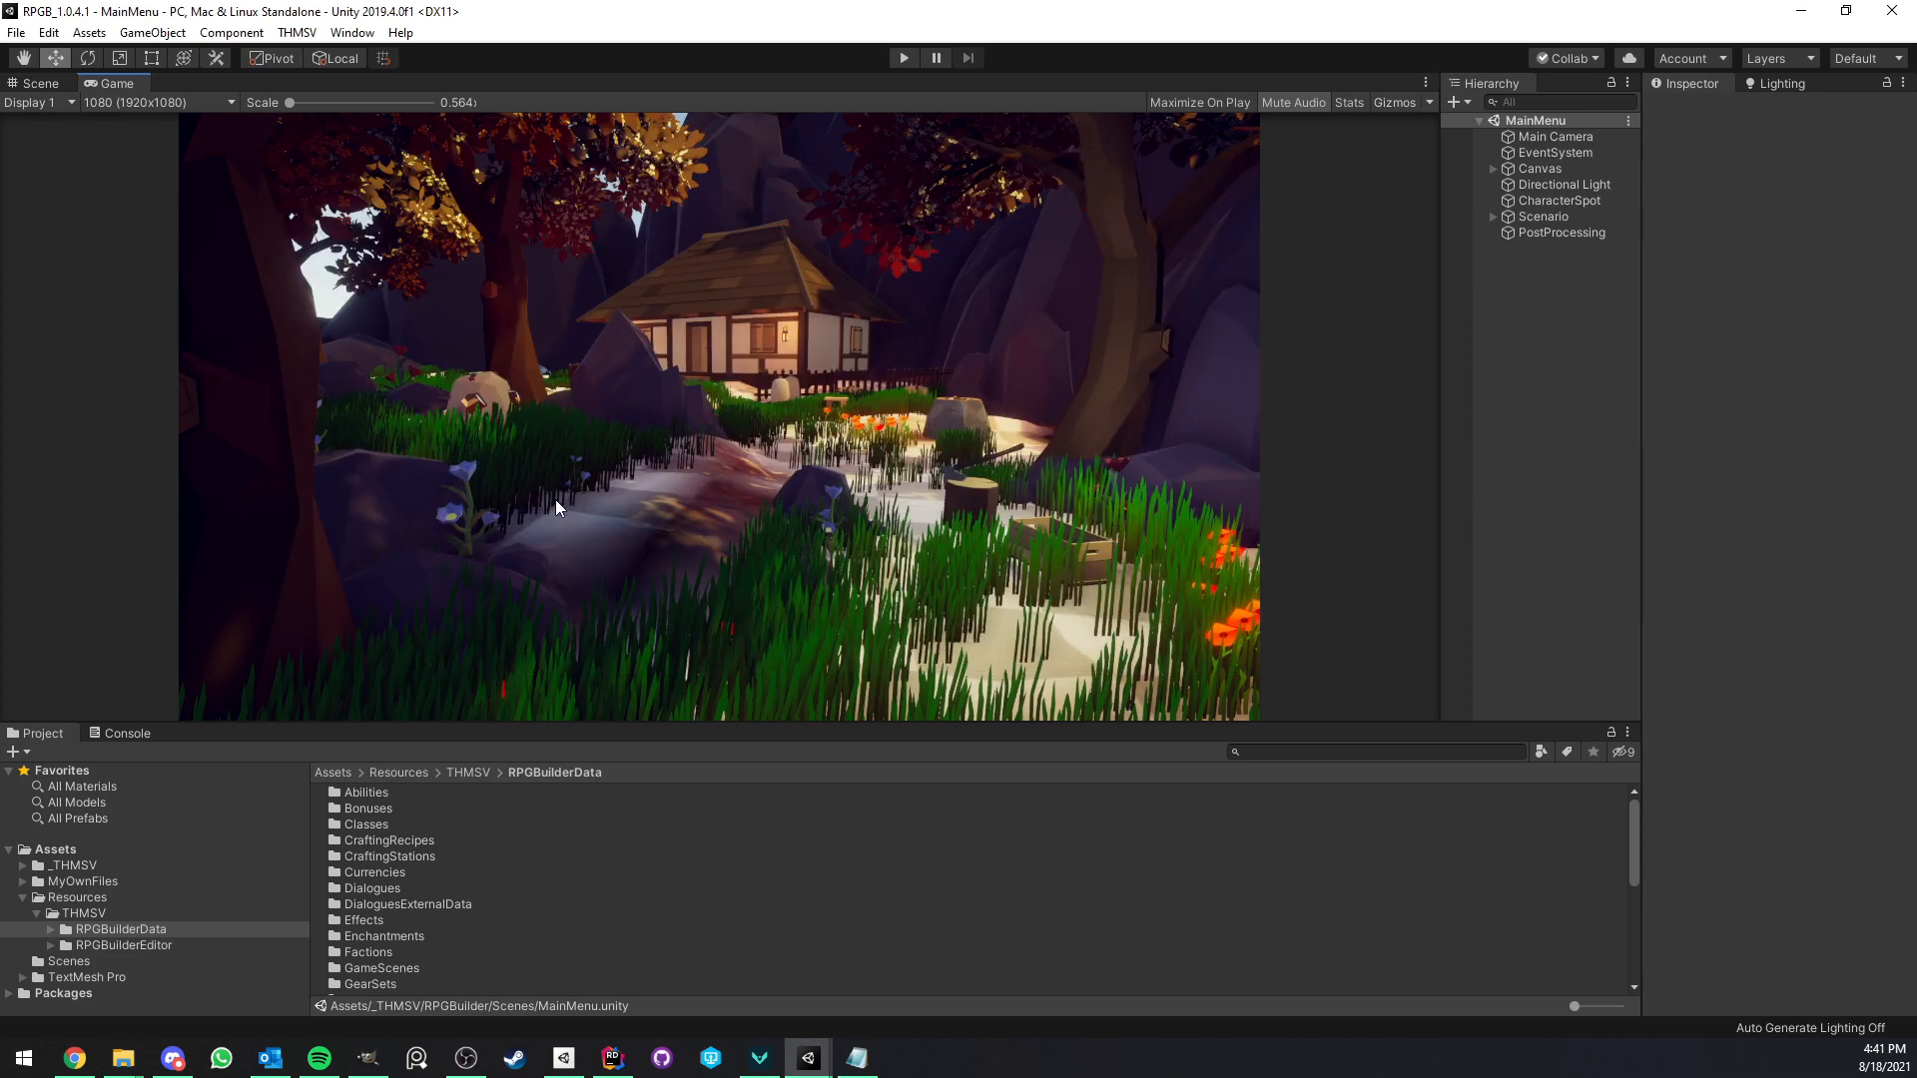
Expand _THMSV/RPGBuilder in the project and look through its subfolders, including NPCs and UI.
{"action": "left_click", "coordinate": [66, 897]}
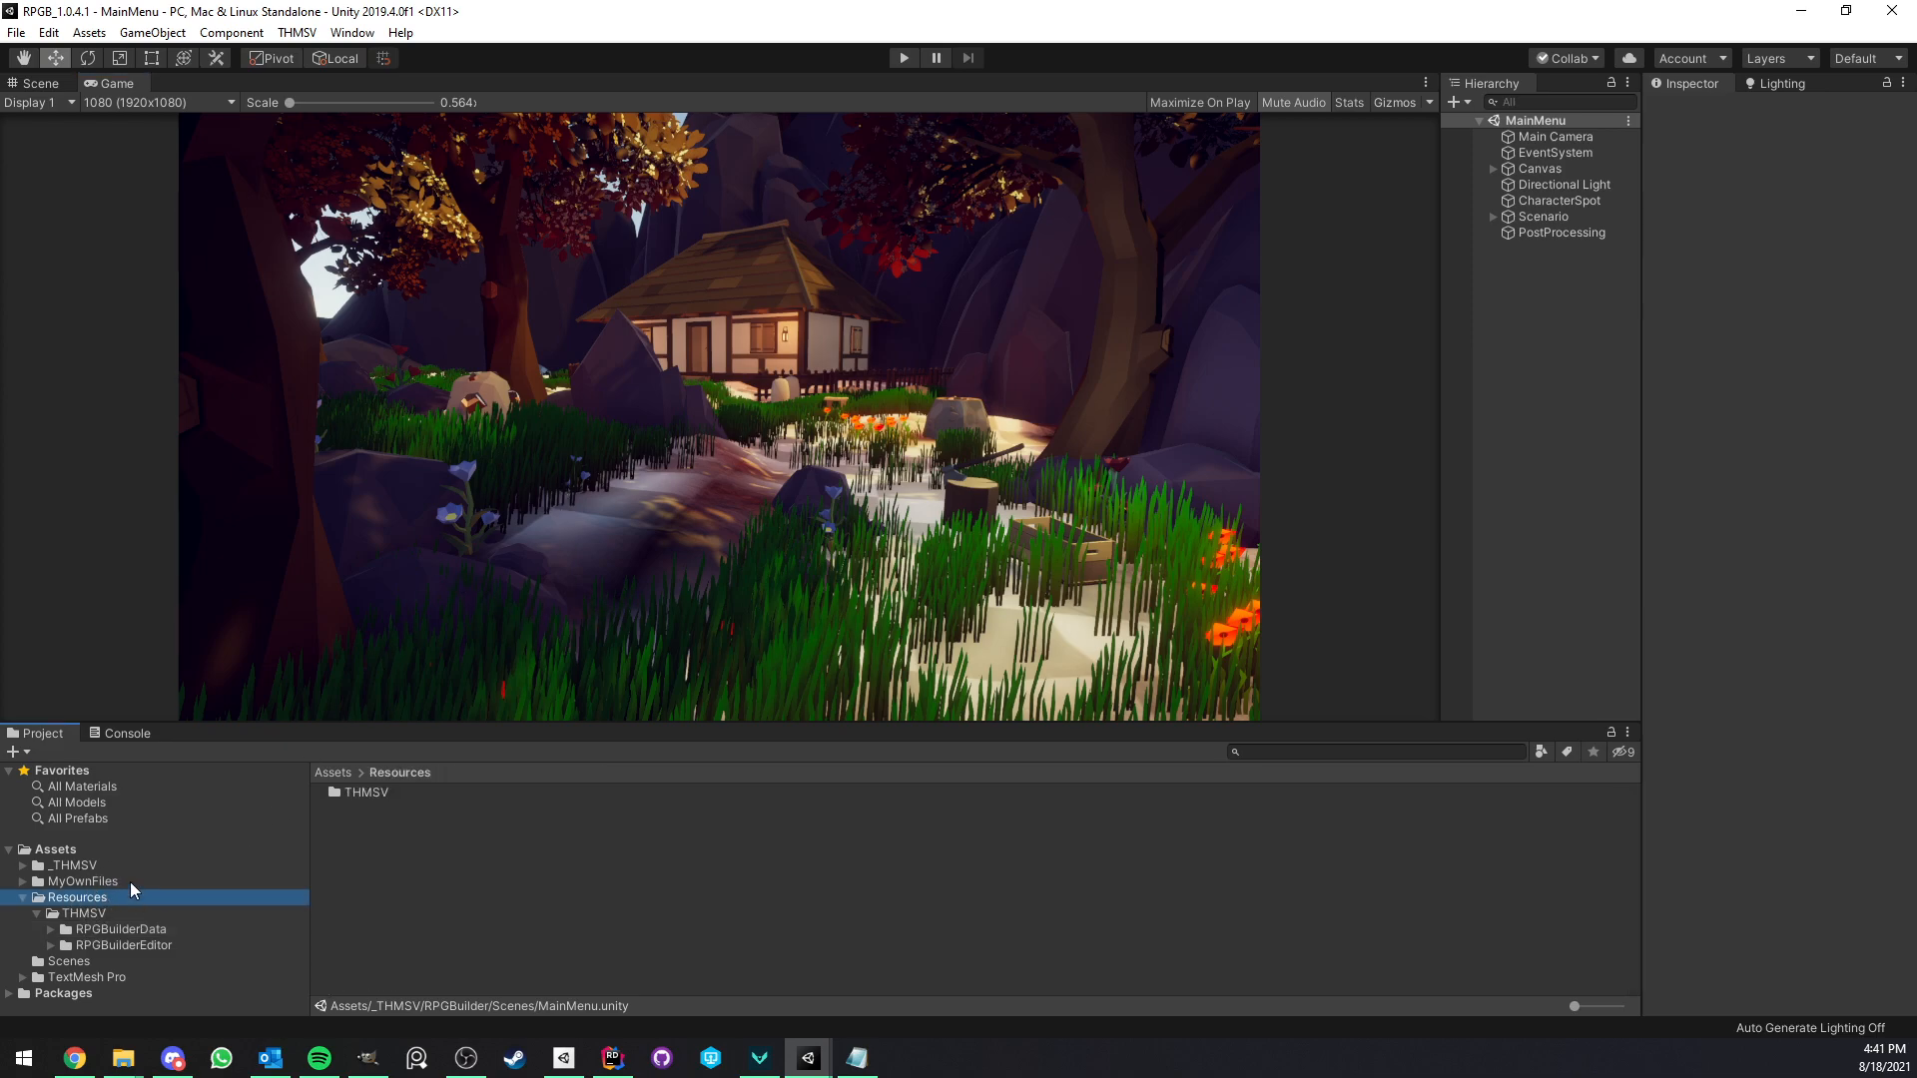
{"action": "left_click", "coordinate": [98, 865]}
{"action": "left_click", "coordinate": [24, 867]}
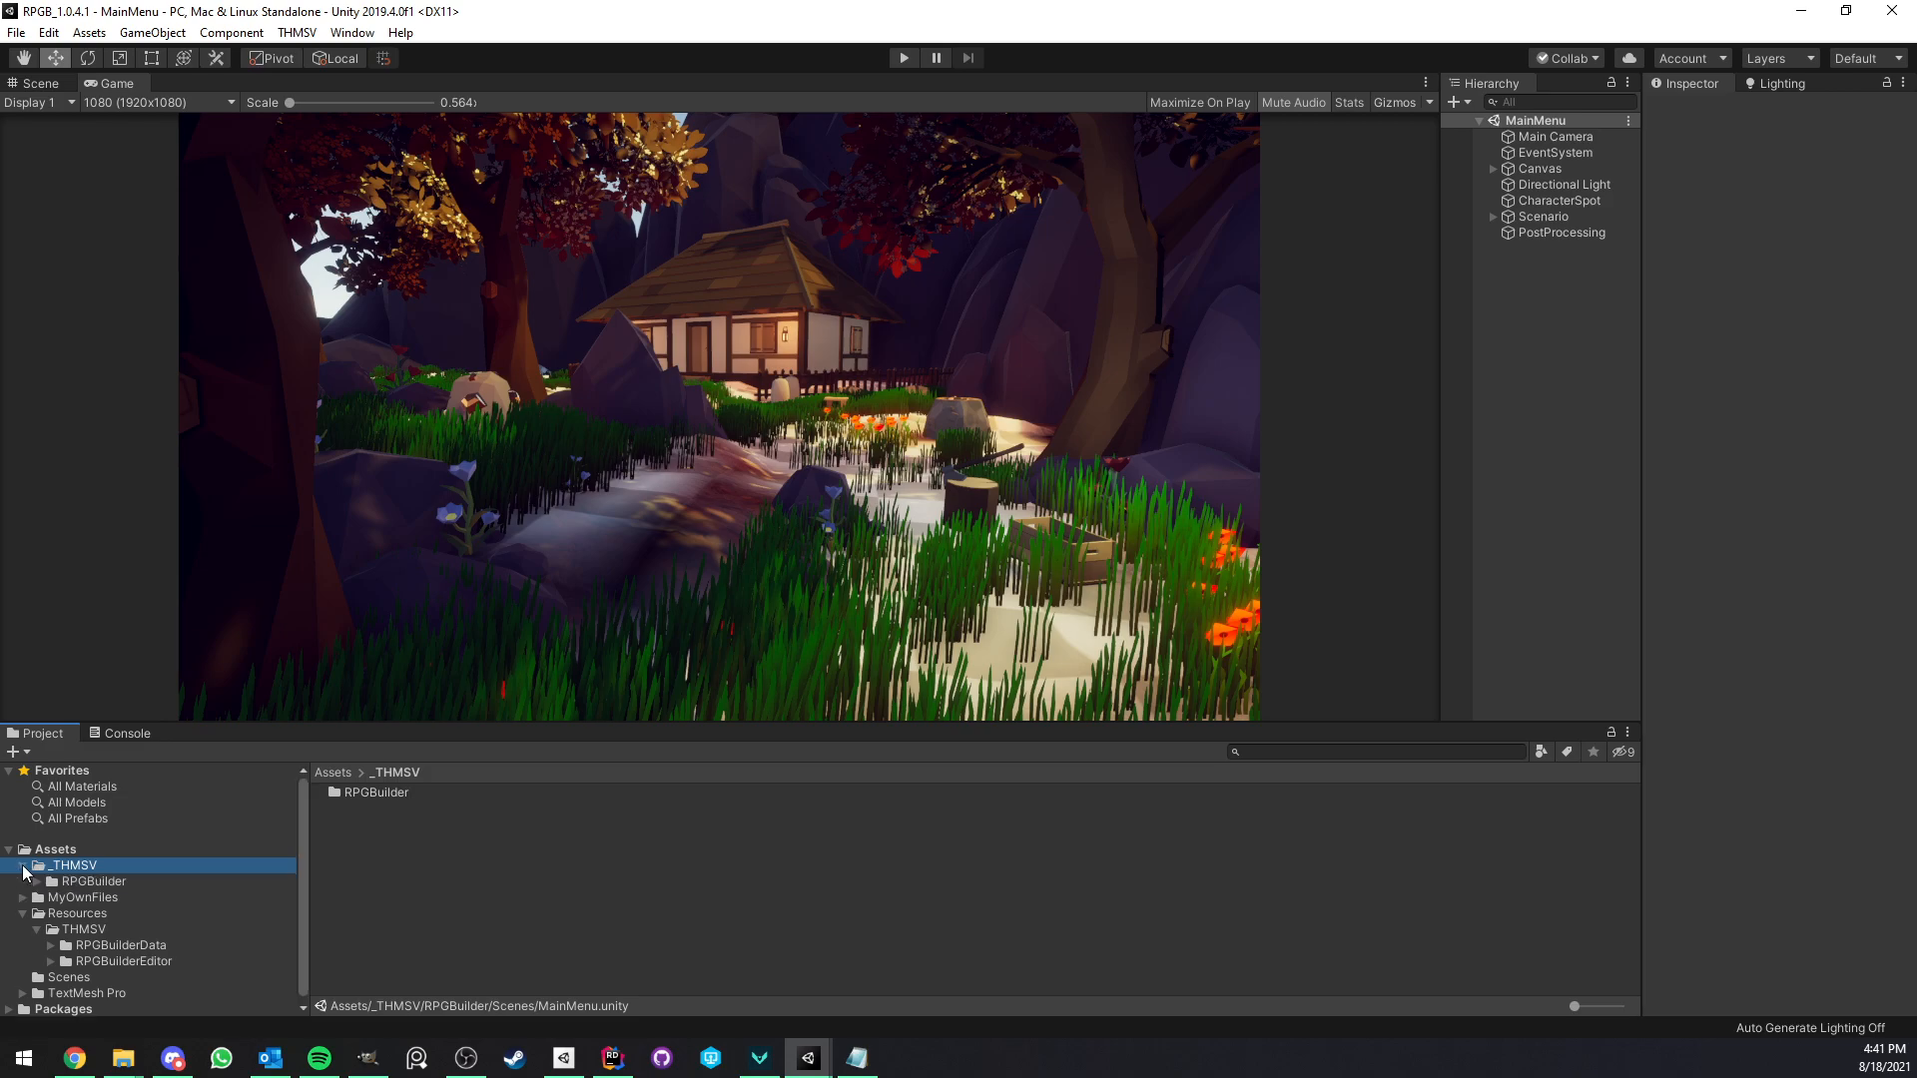
{"action": "left_click", "coordinate": [38, 882]}
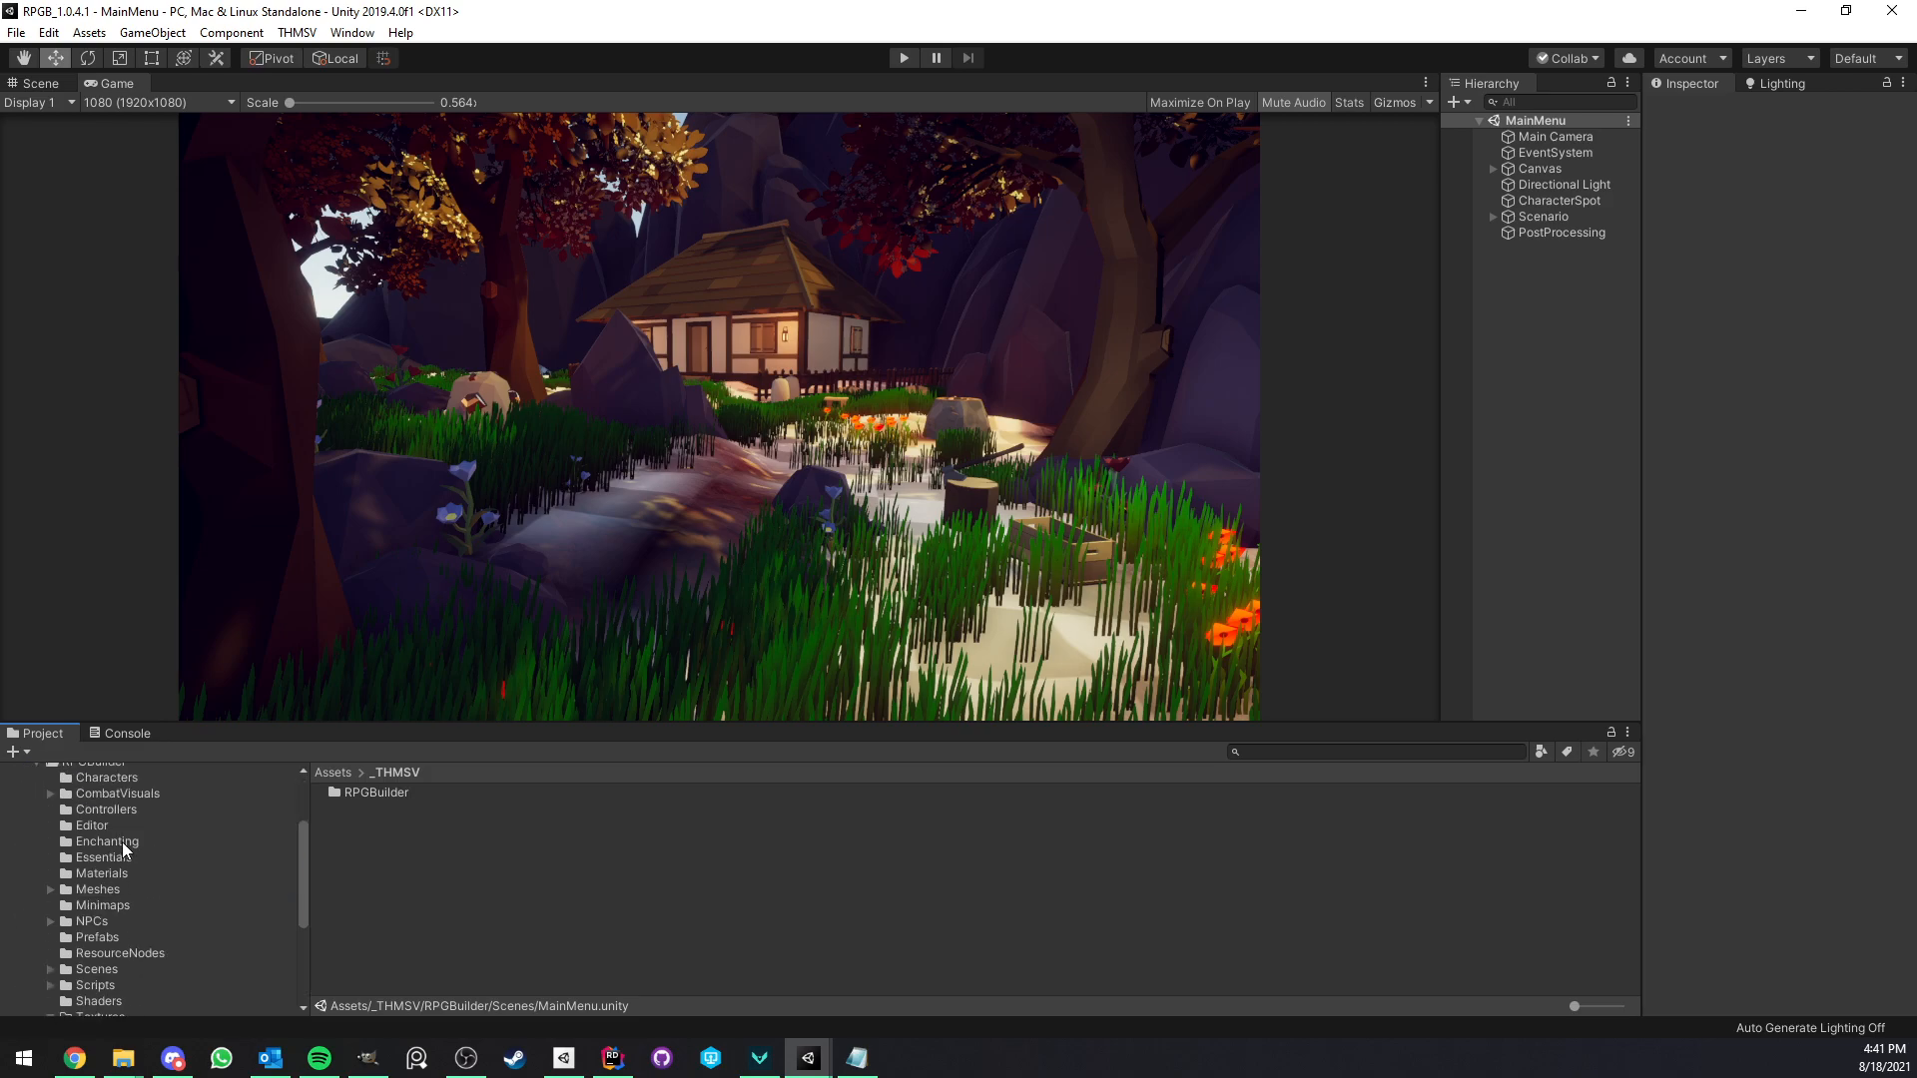
{"action": "left_click", "coordinate": [124, 827]}
{"action": "scroll", "coordinate": [124, 870], "scroll_direction": "down", "scroll_amount": 3}
{"action": "left_click", "coordinate": [138, 865]}
{"action": "scroll", "coordinate": [136, 887], "scroll_direction": "down", "scroll_amount": 3}
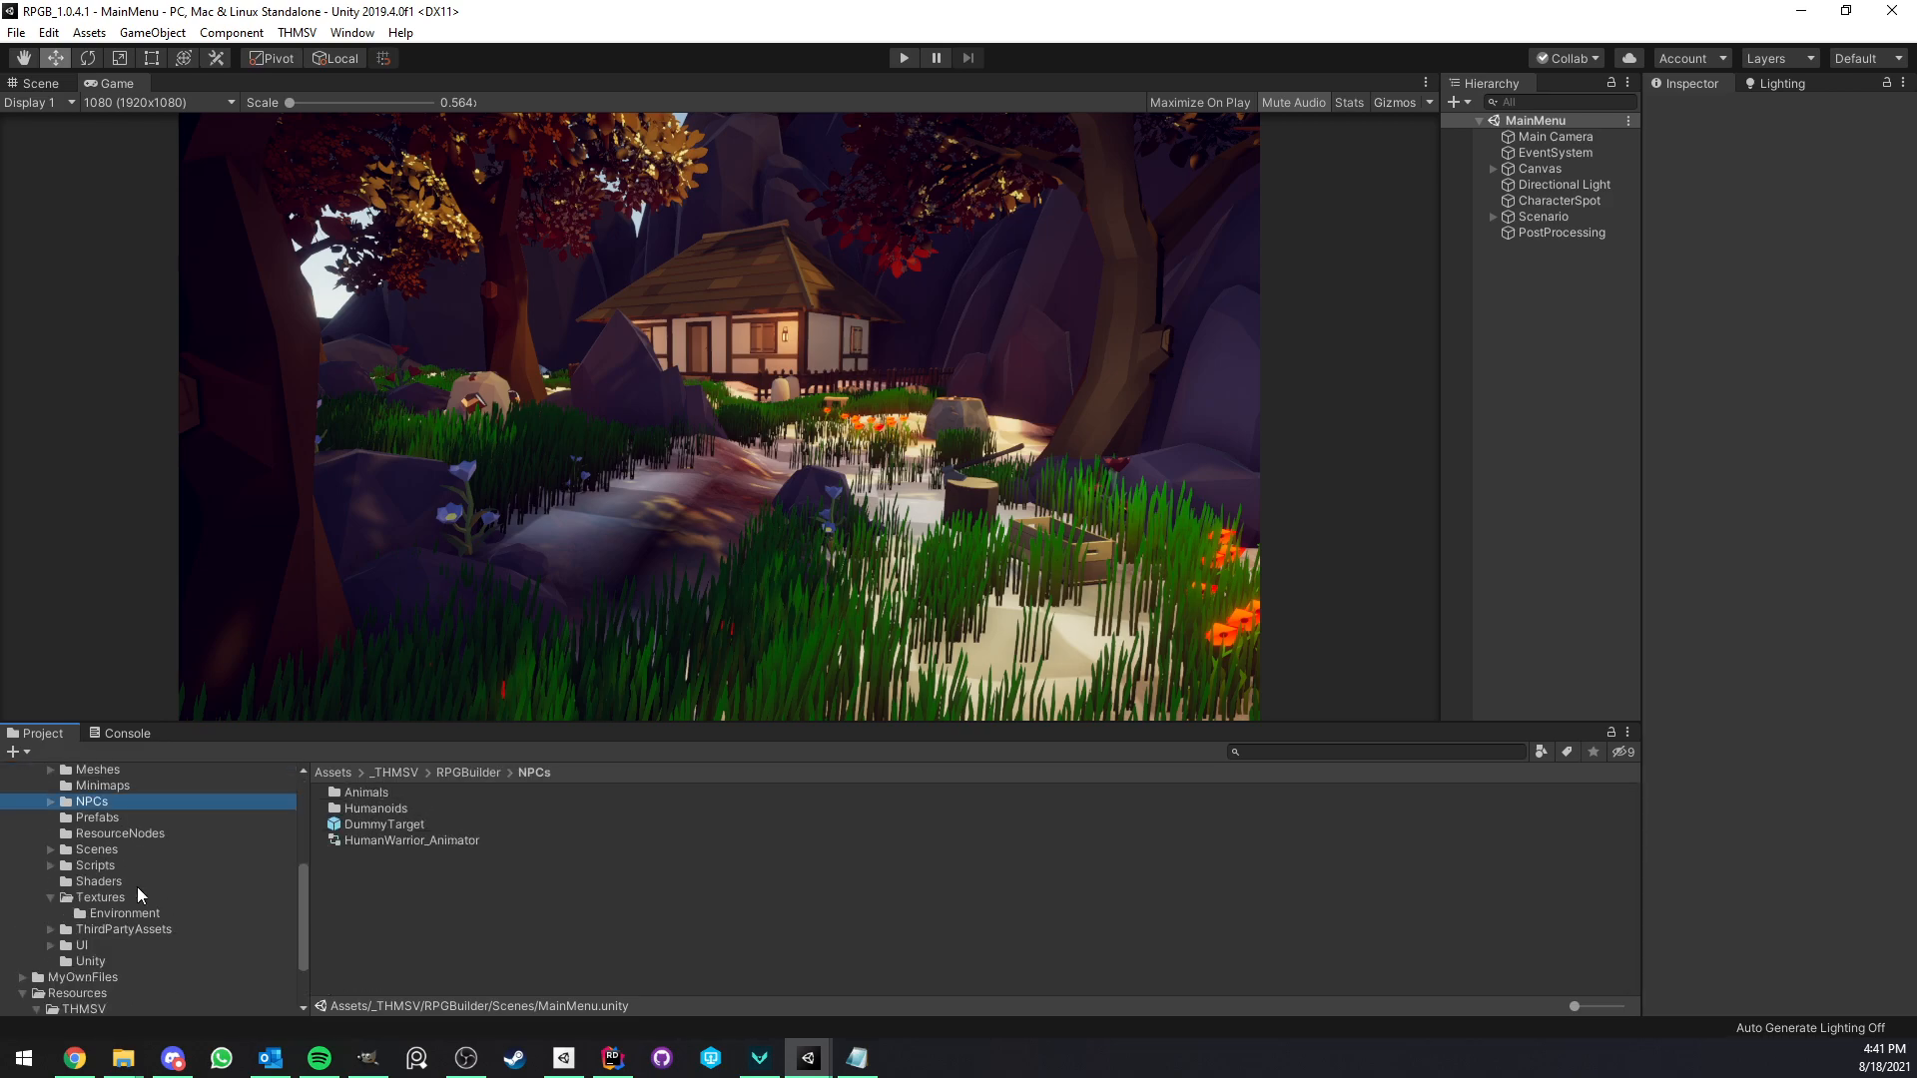
{"action": "left_click", "coordinate": [108, 887]}
{"action": "scroll", "coordinate": [105, 884], "scroll_direction": "up", "scroll_amount": 5}
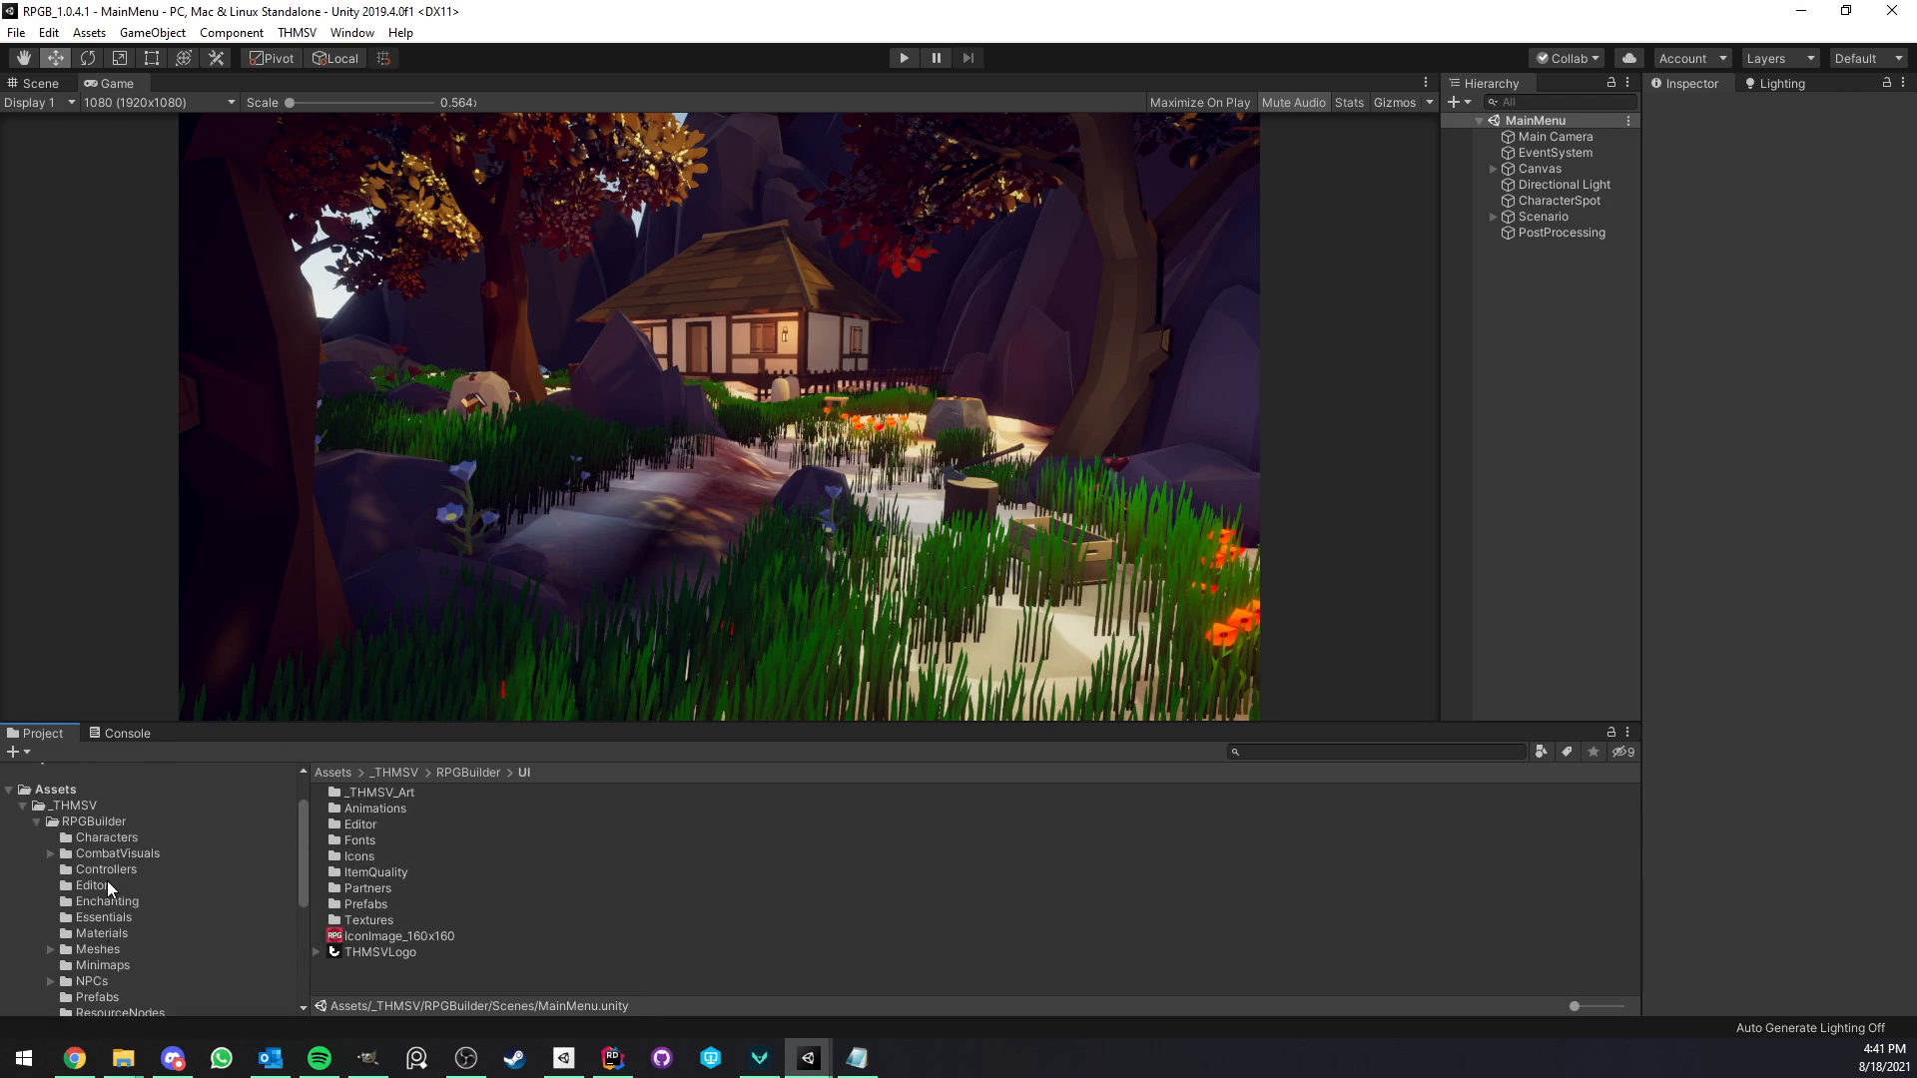
Inspect the HumanRaceAnimatorDEMO controller in the Characters folder and open the MyOwnFiles folder.
{"action": "left_click", "coordinate": [124, 837]}
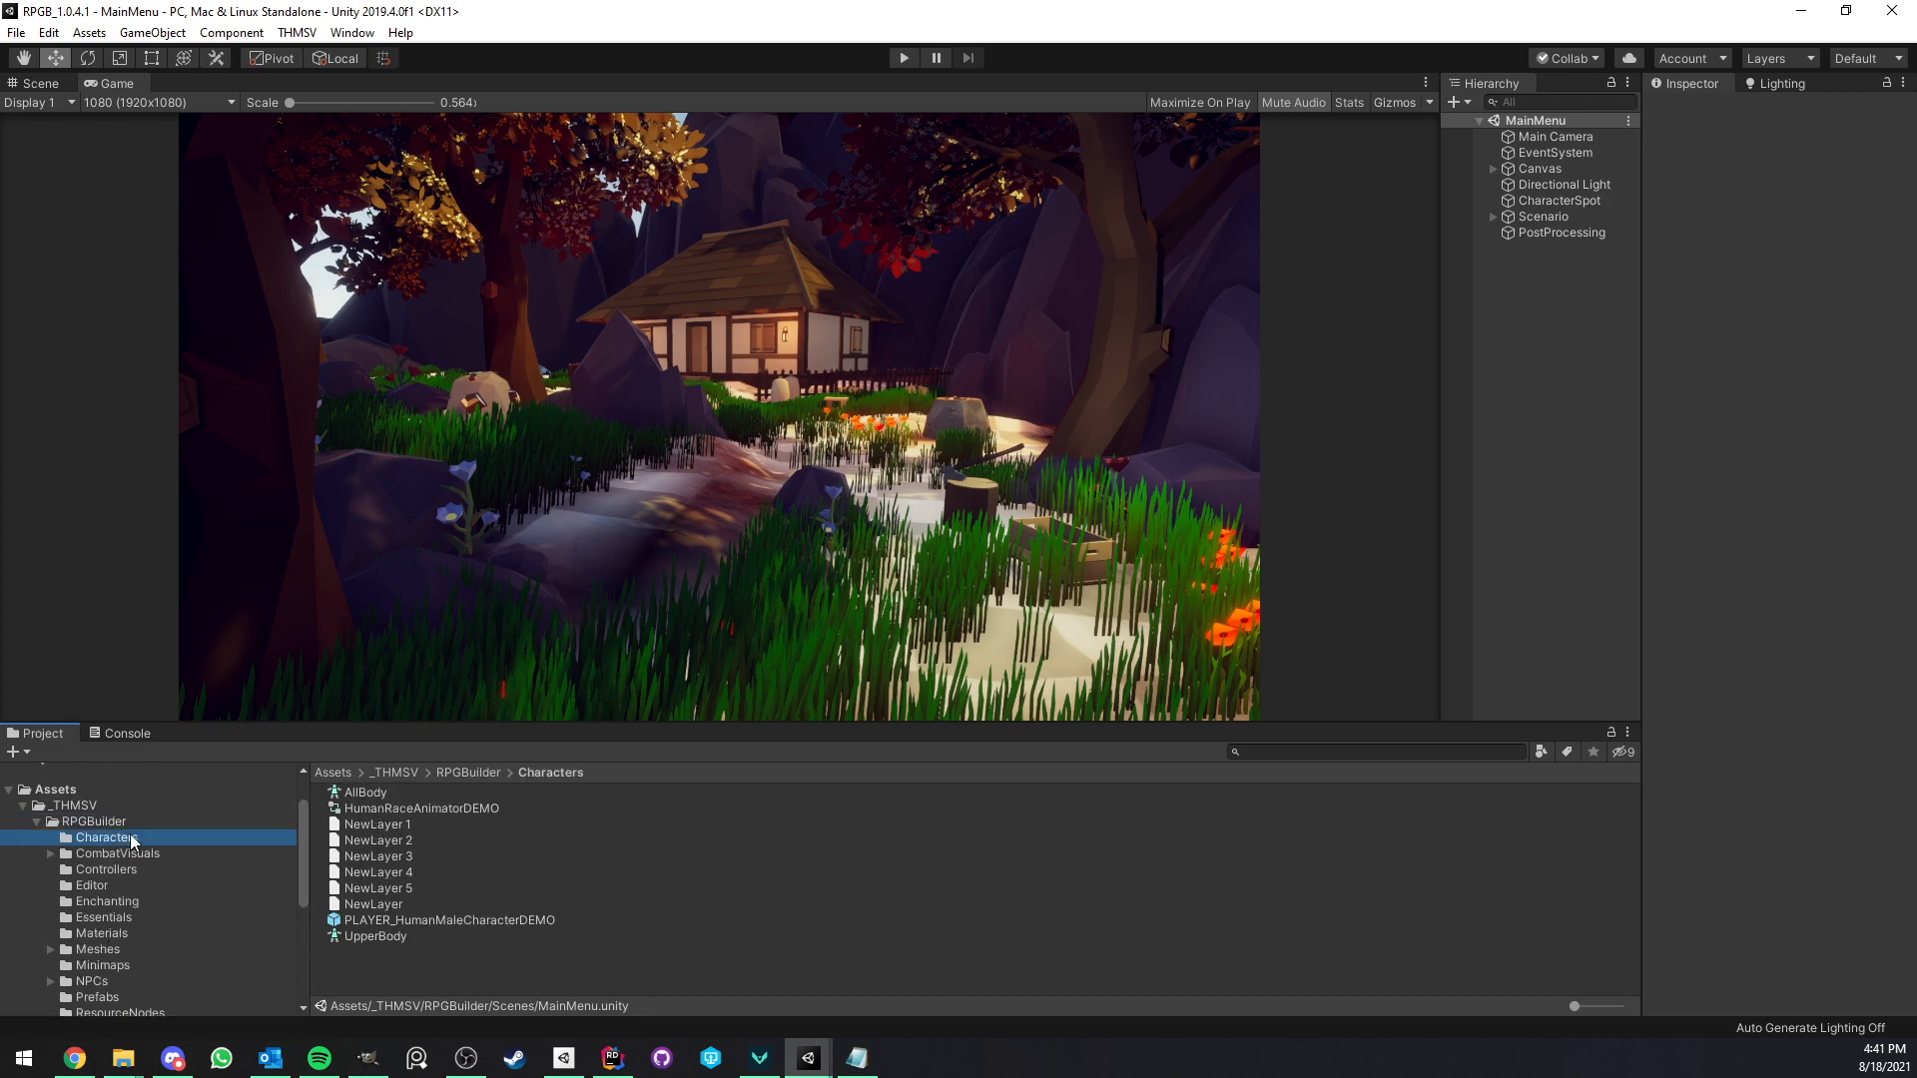
{"action": "left_click", "coordinate": [394, 912]}
{"action": "left_click", "coordinate": [339, 811]}
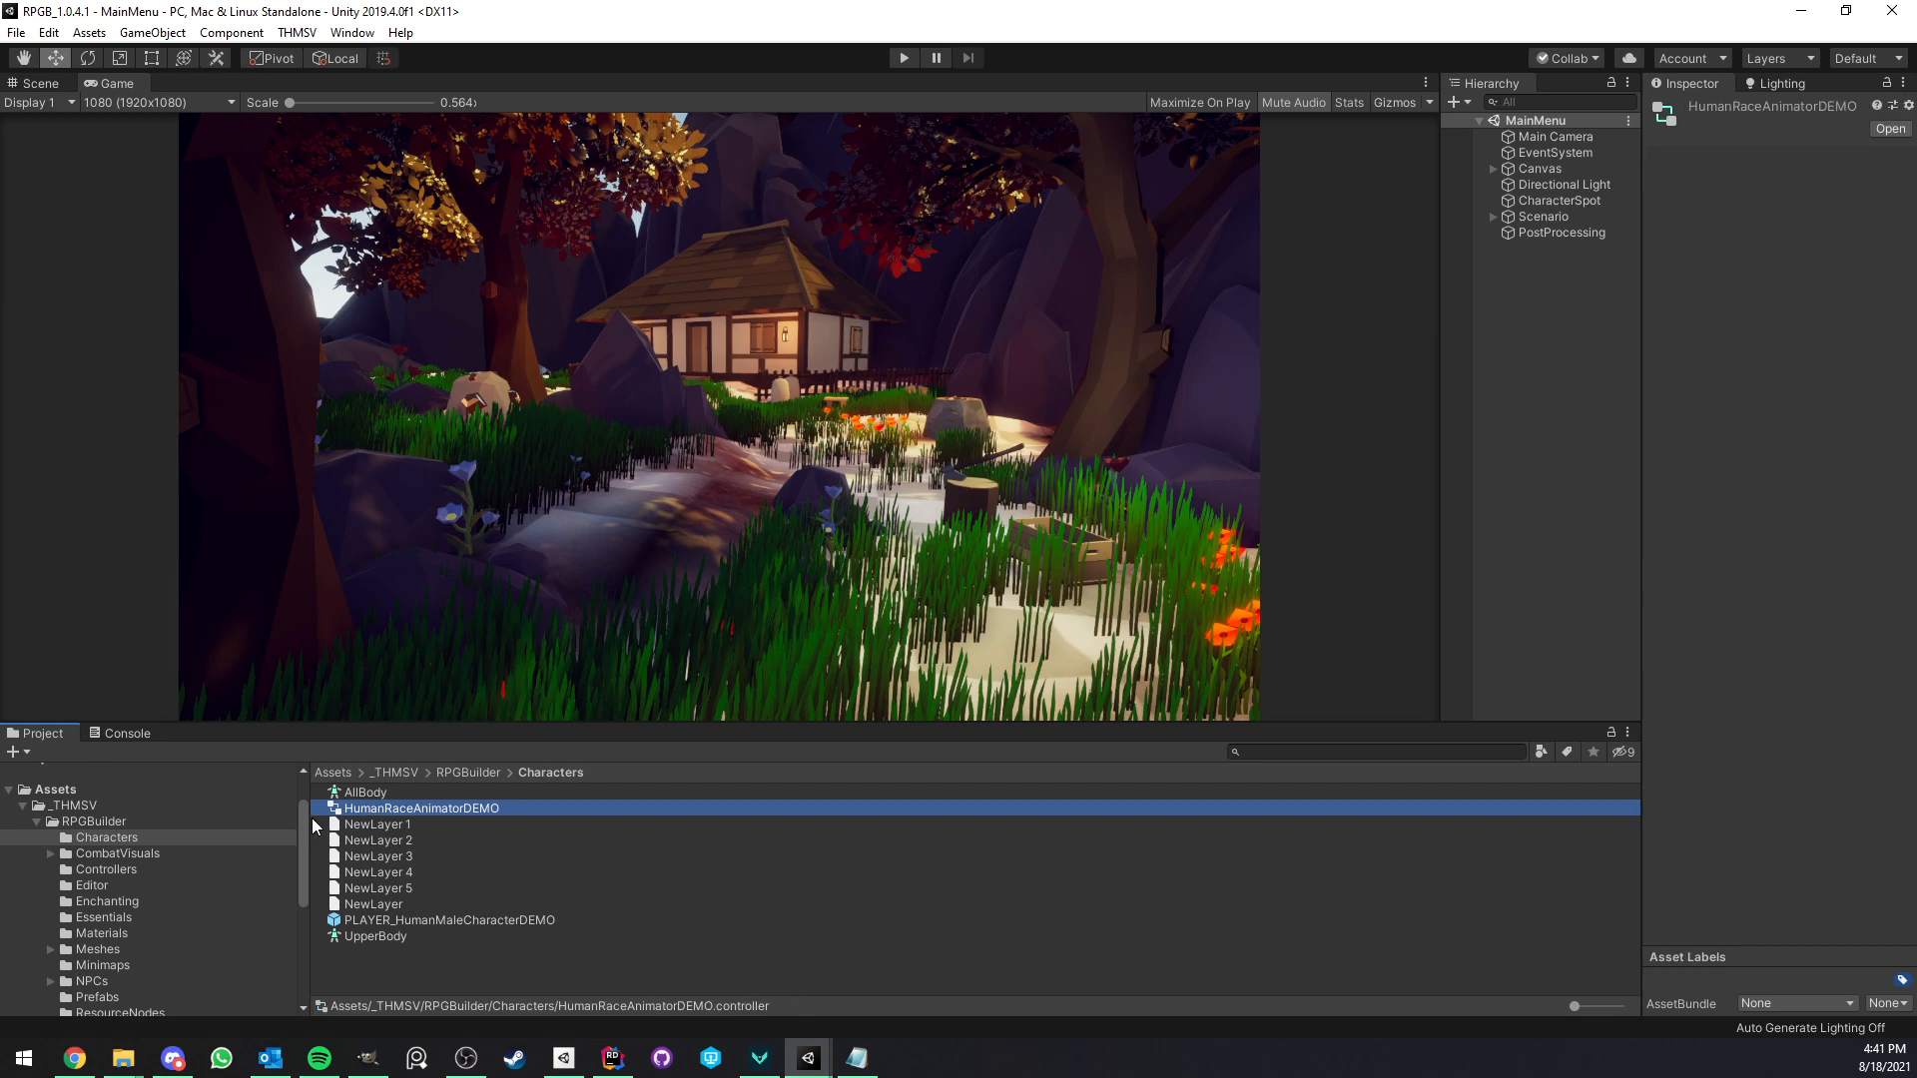
{"action": "scroll", "coordinate": [41, 939], "scroll_direction": "down", "scroll_amount": 5}
{"action": "left_click", "coordinate": [84, 892]}
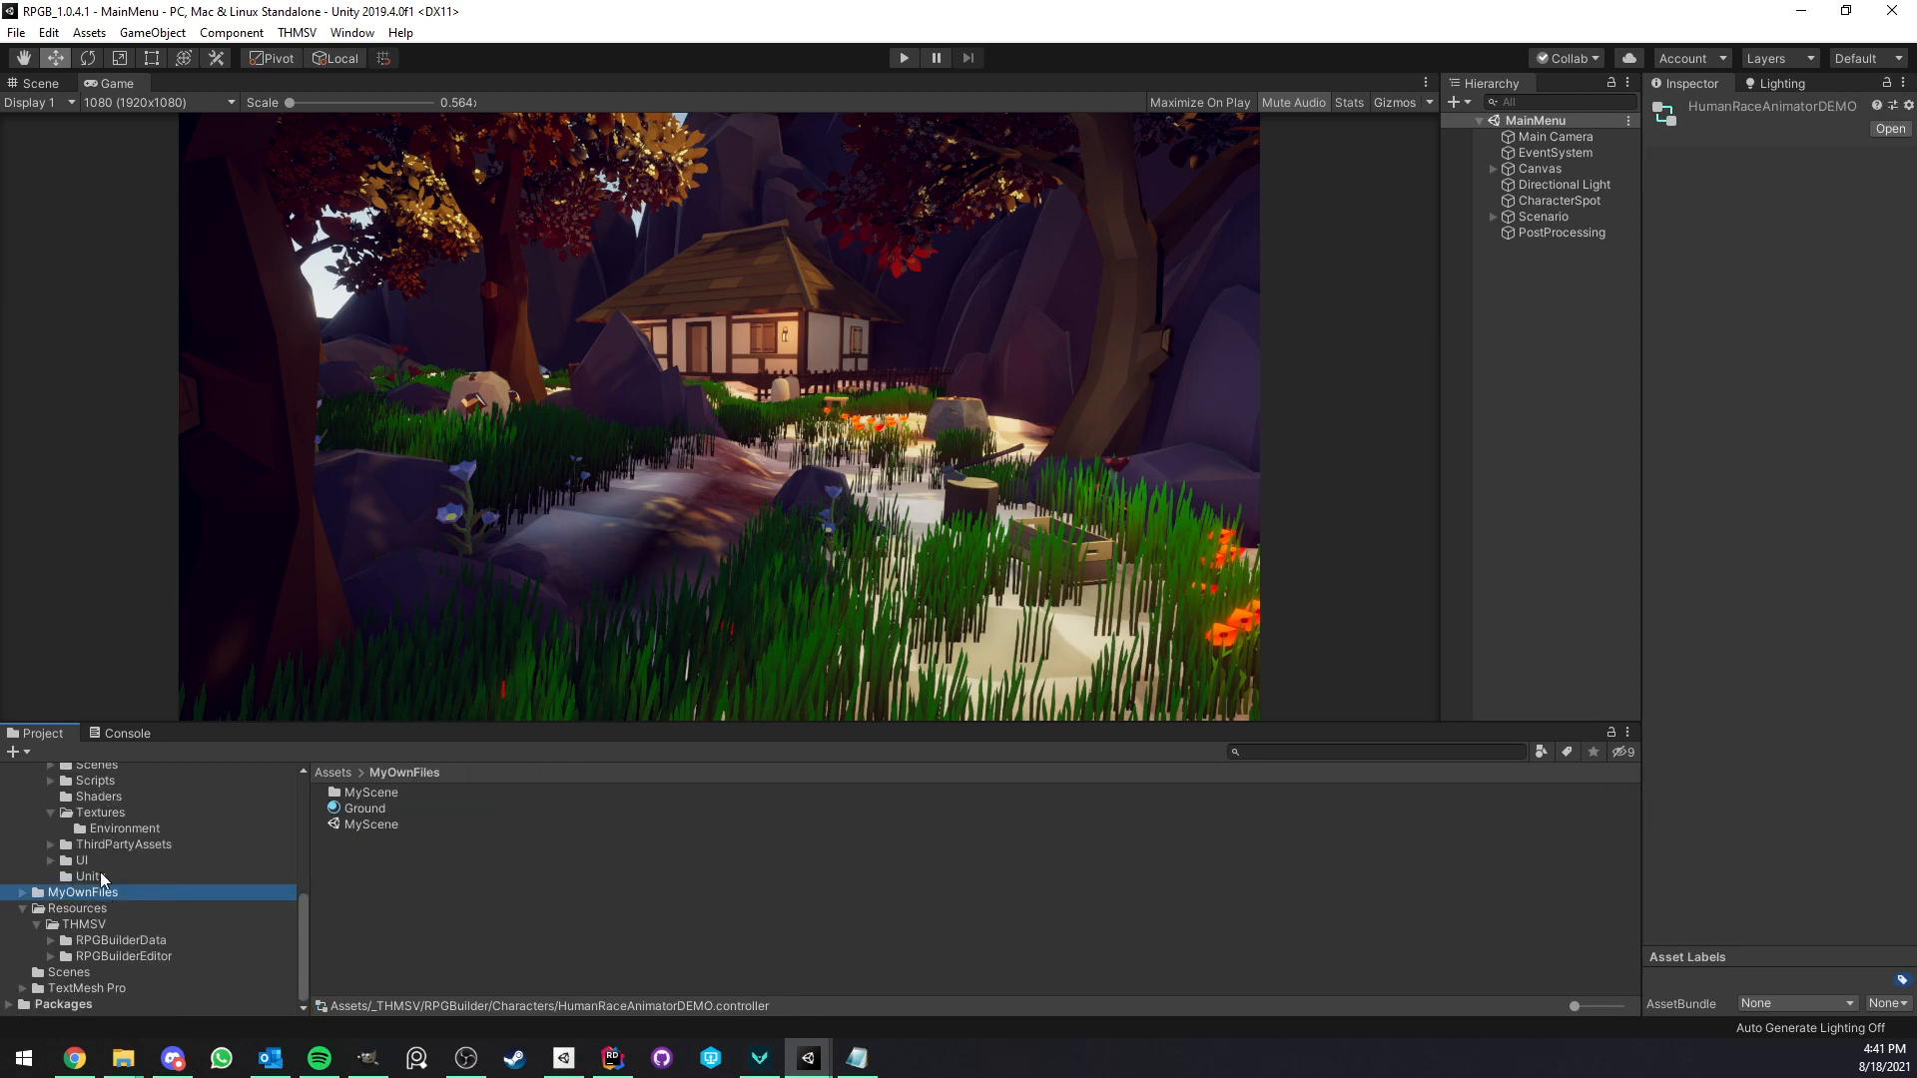
Look over the top-level Assets folders and examine the Shaders and Textures folders under _THMSV/RPGBuilder.
{"action": "scroll", "coordinate": [142, 889], "scroll_direction": "up", "scroll_amount": 10}
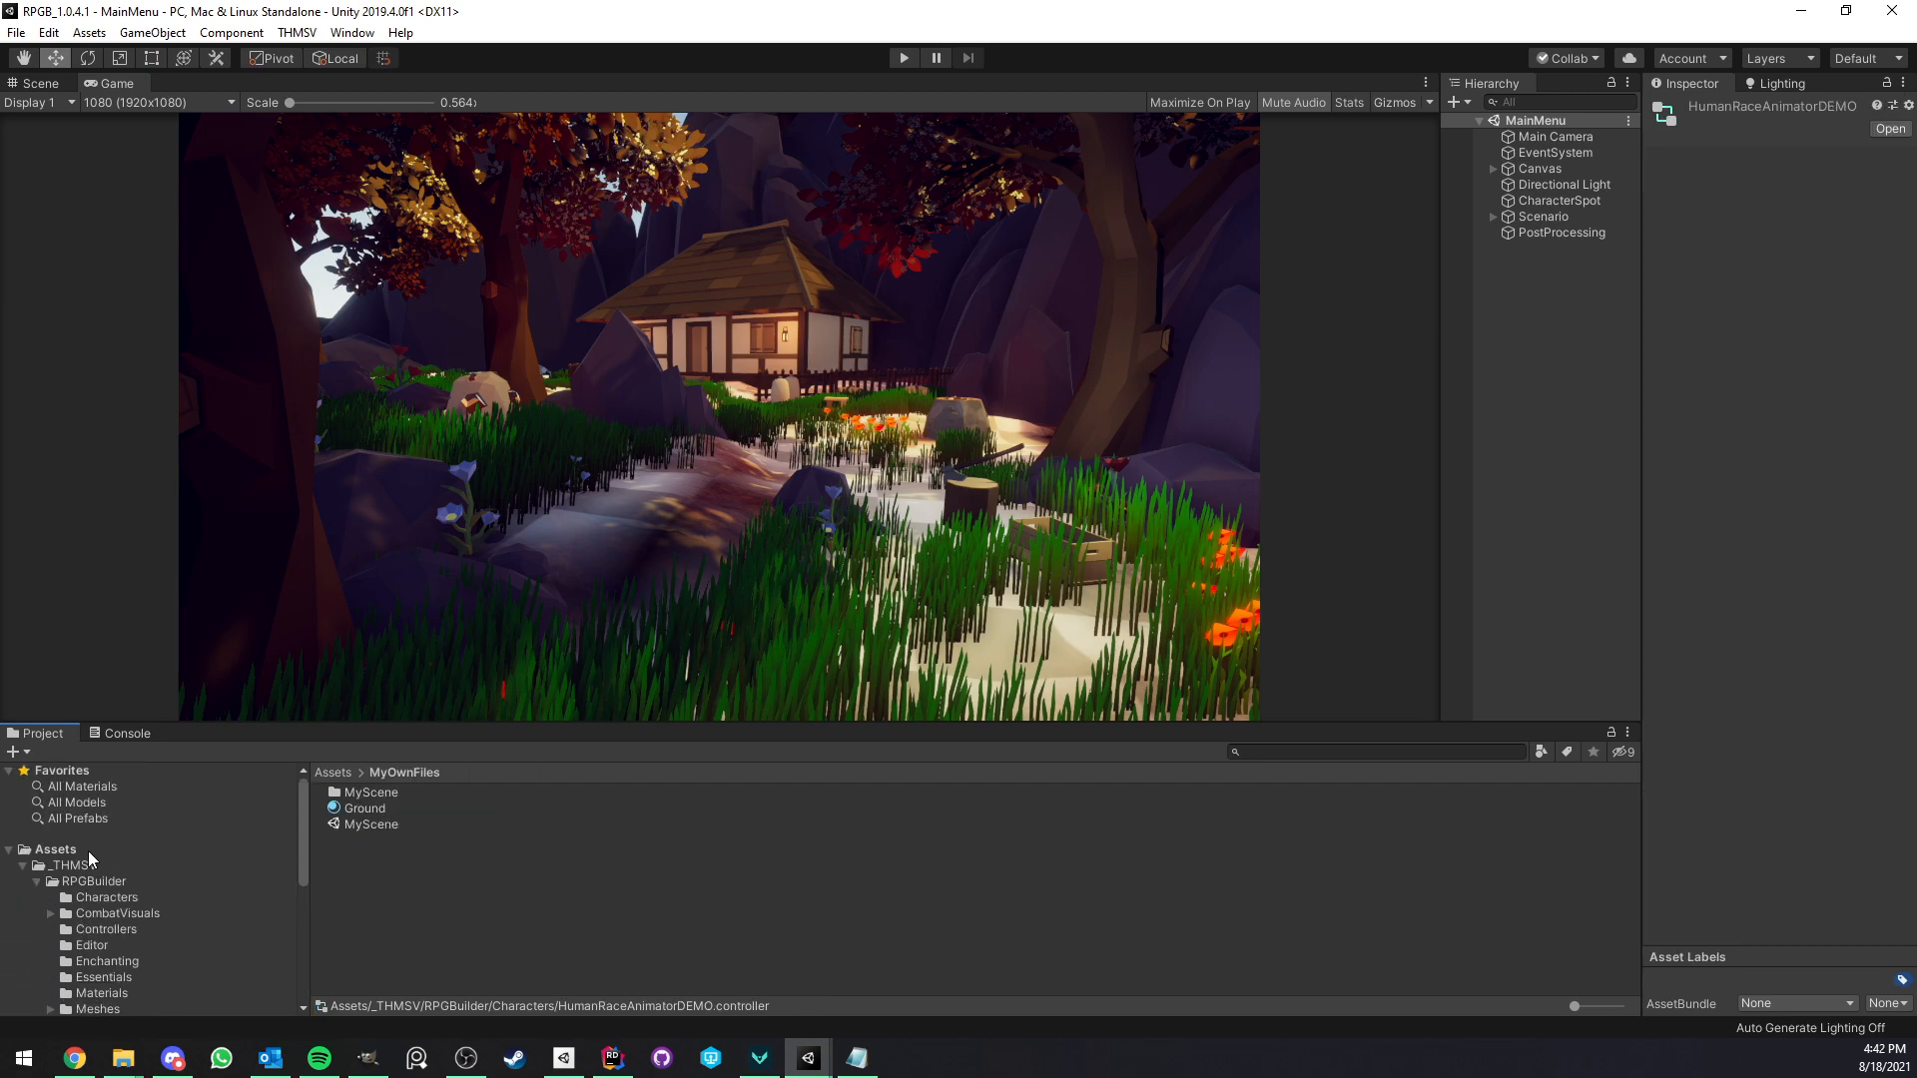
{"action": "left_click", "coordinate": [78, 846]}
{"action": "scroll", "coordinate": [86, 947], "scroll_direction": "down", "scroll_amount": 5}
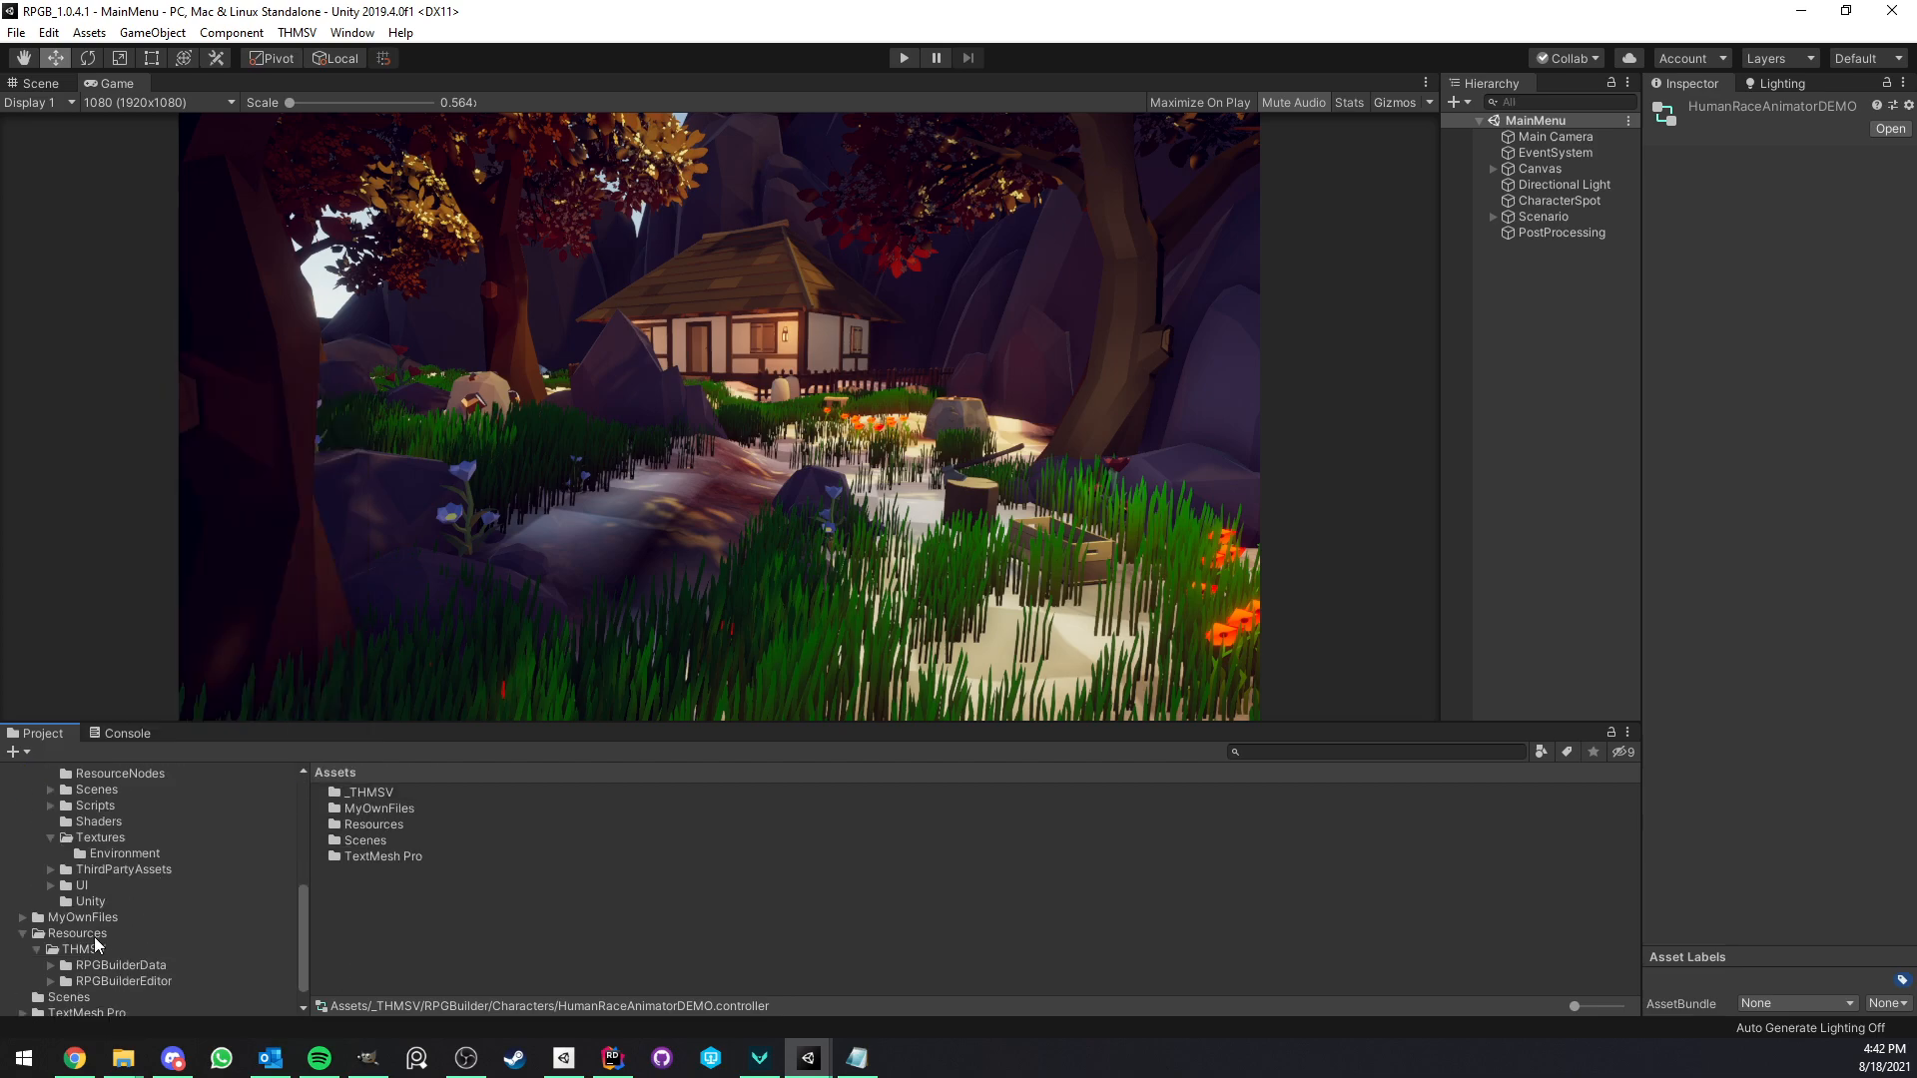
{"action": "scroll", "coordinate": [85, 947], "scroll_direction": "up", "scroll_amount": 3}
{"action": "left_click", "coordinate": [116, 897]}
{"action": "left_click", "coordinate": [111, 881]}
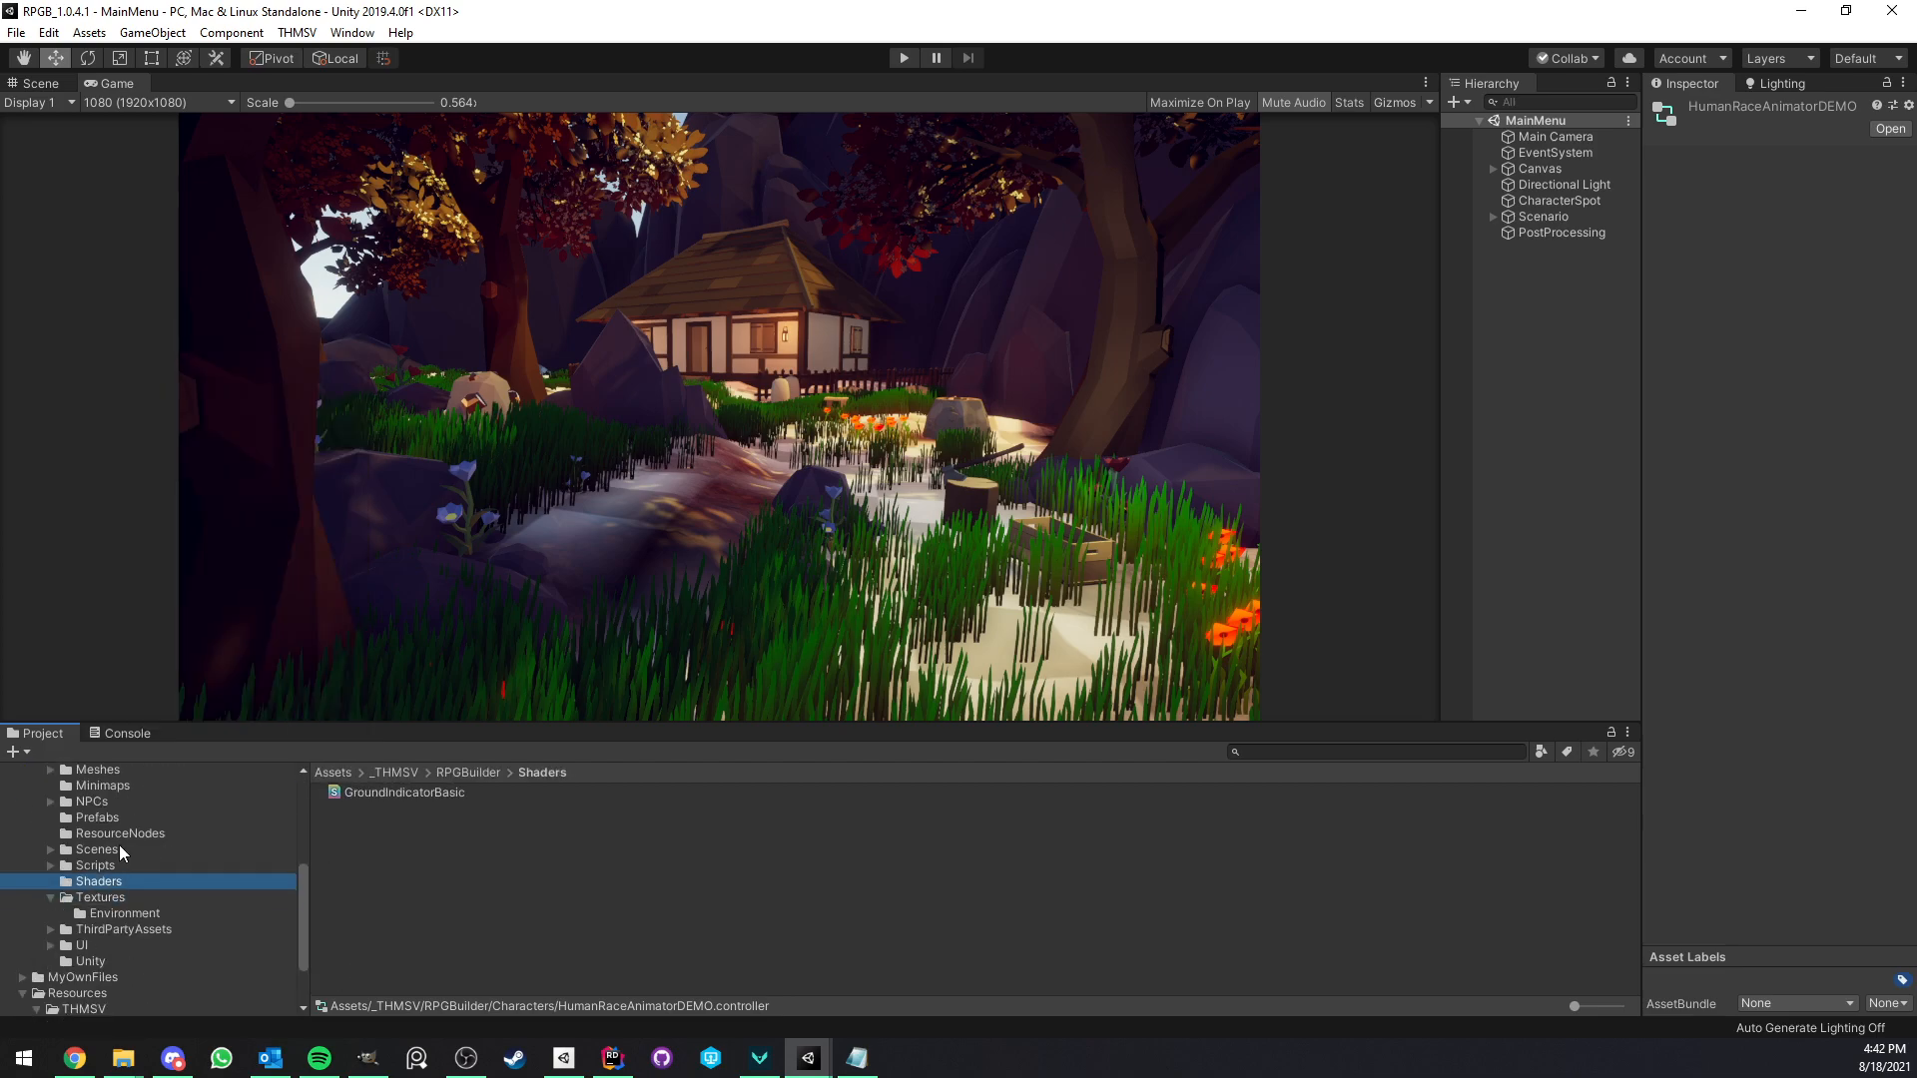
{"action": "left_click", "coordinate": [116, 898]}
{"action": "scroll", "coordinate": [152, 880], "scroll_direction": "up", "scroll_amount": 5}
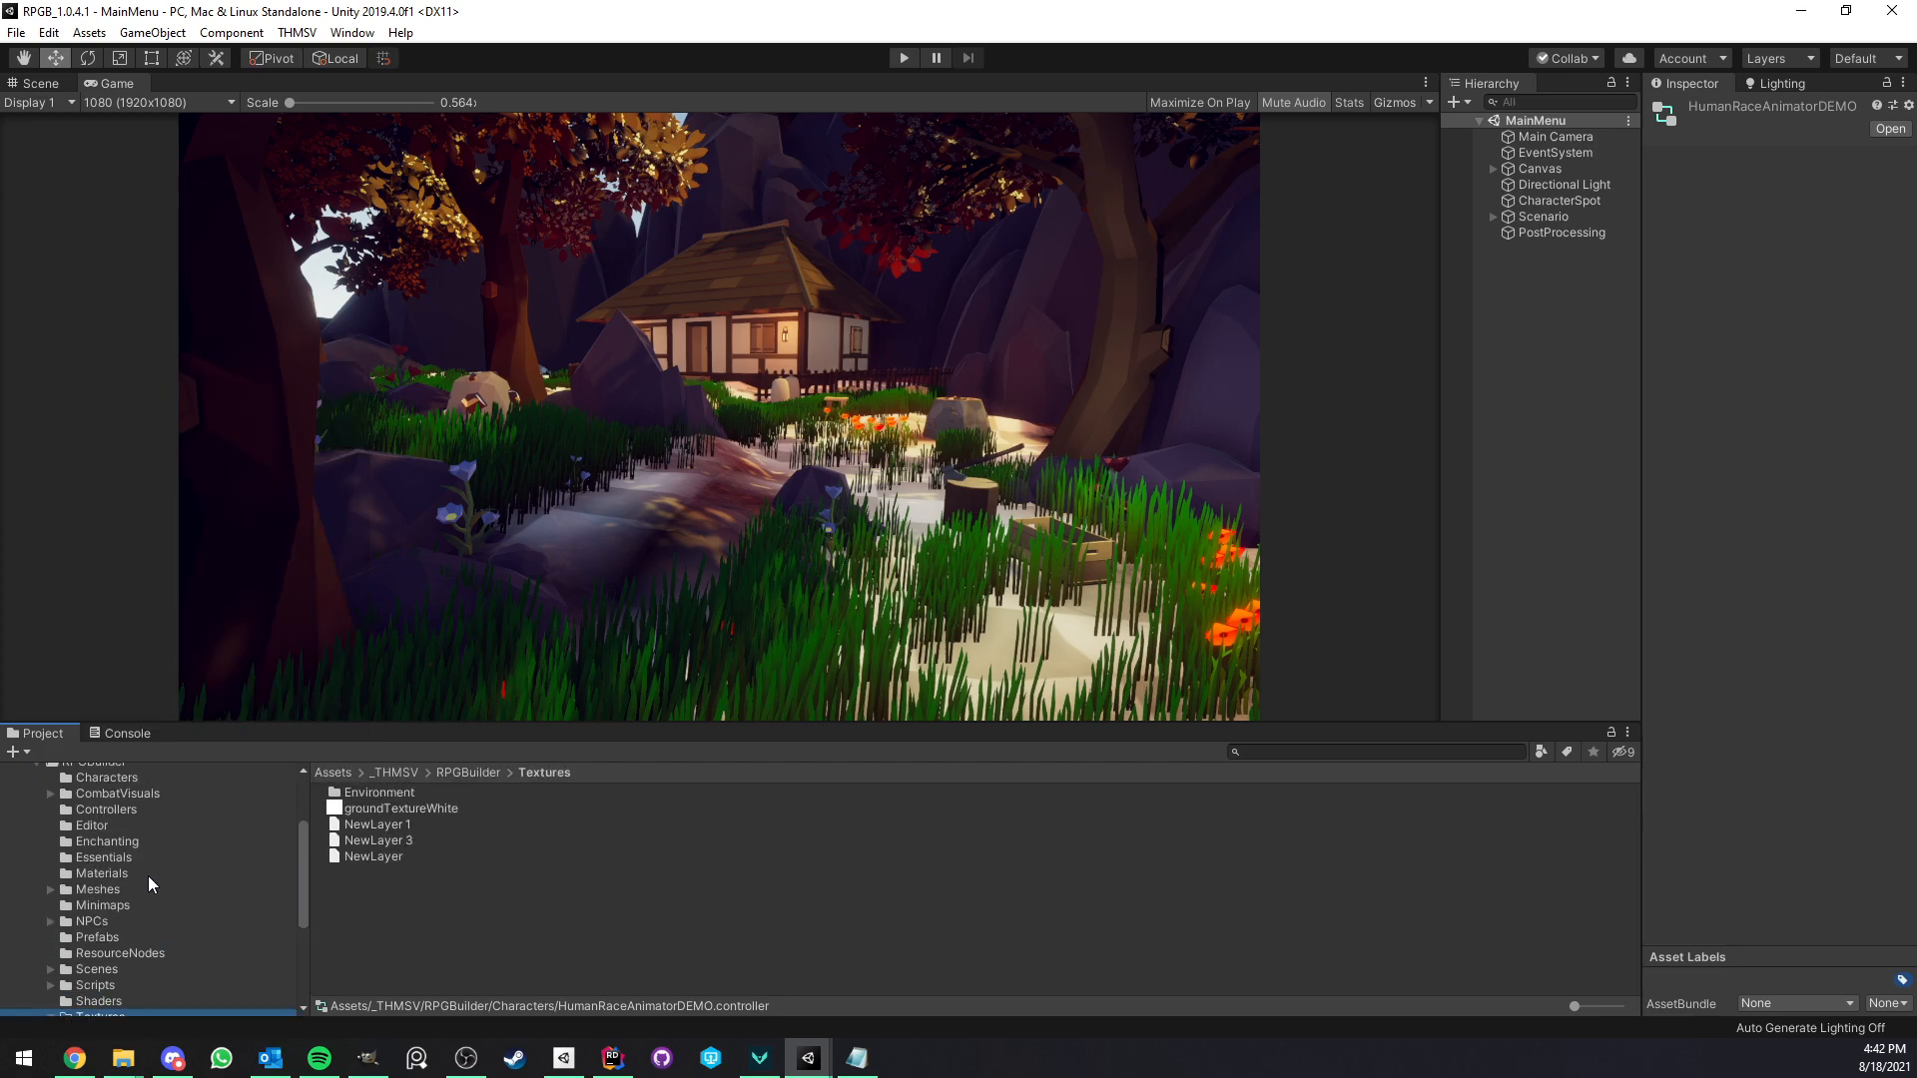
{"action": "scroll", "coordinate": [148, 873], "scroll_direction": "up", "scroll_amount": 3}
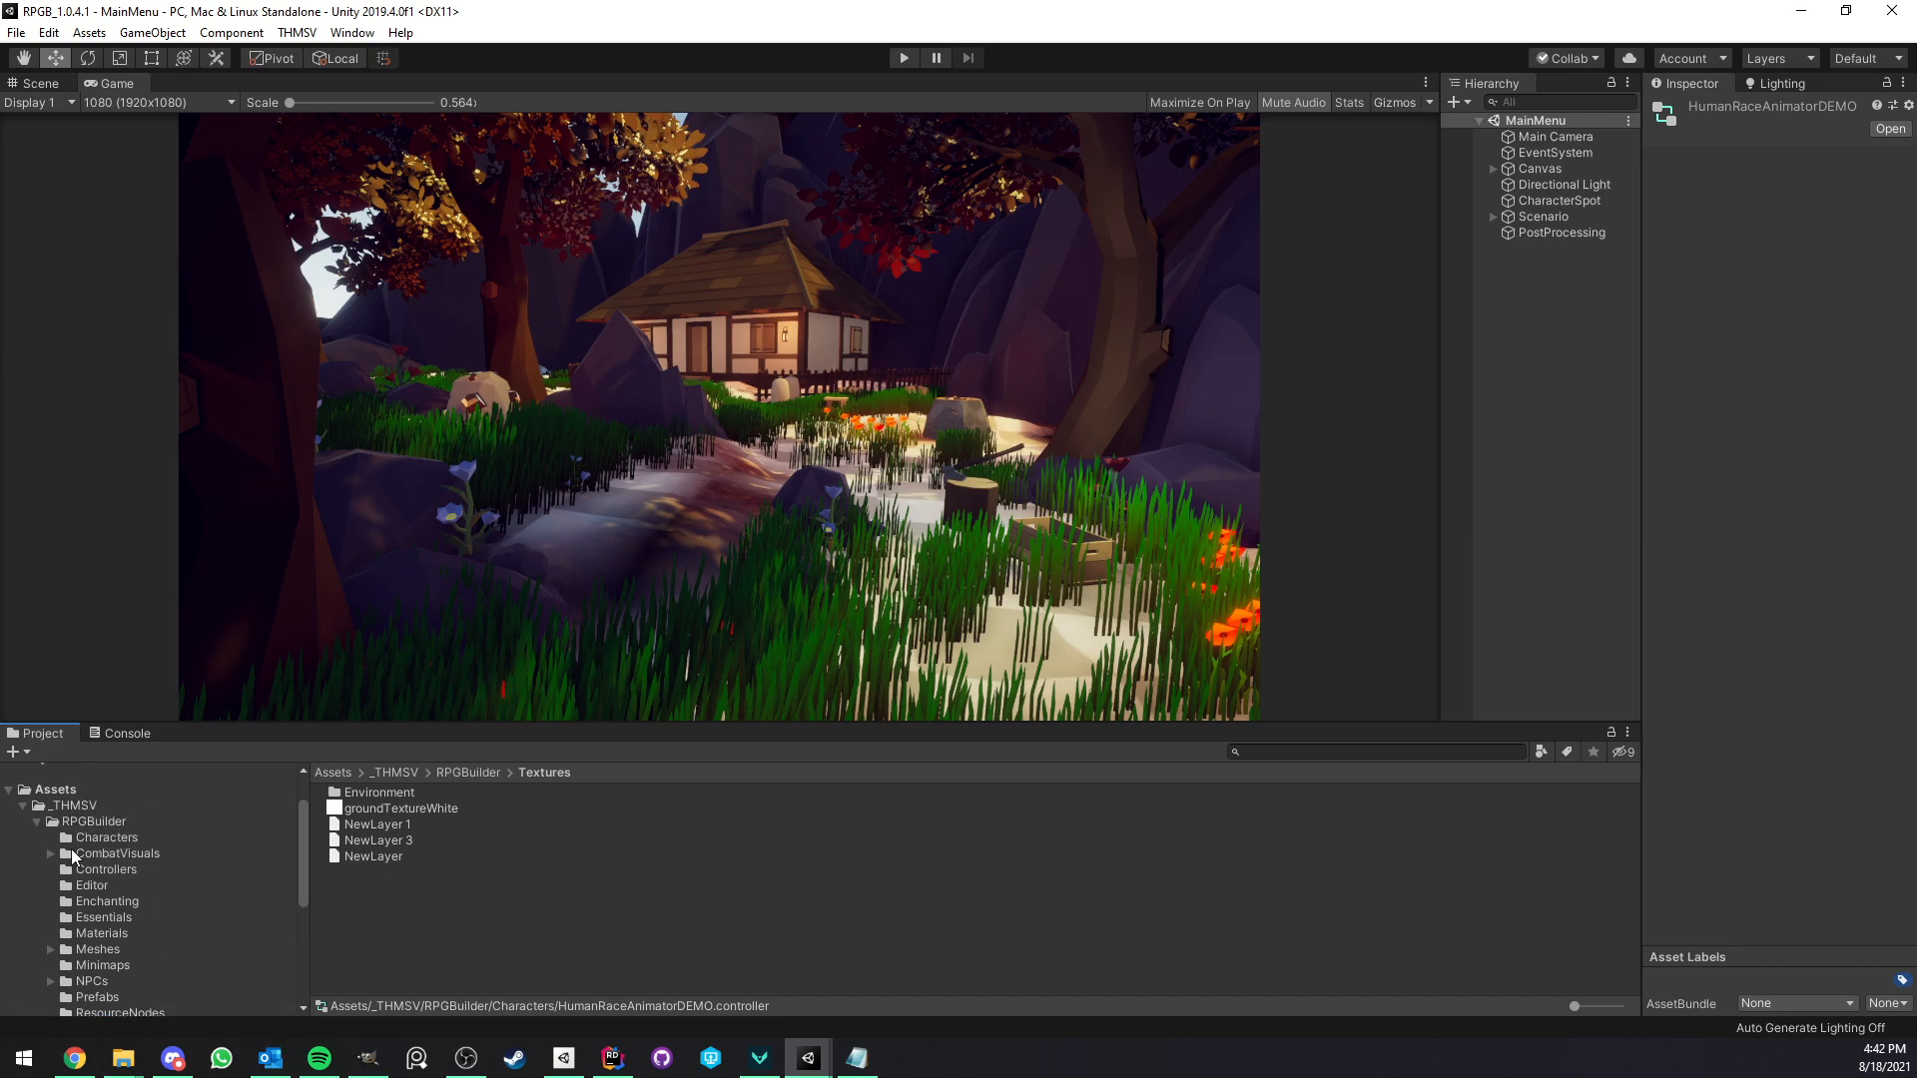
Collapse the _THMSV and Resources folders under Assets and delete both from the old project.
{"action": "left_click", "coordinate": [34, 822]}
{"action": "left_click", "coordinate": [79, 864]}
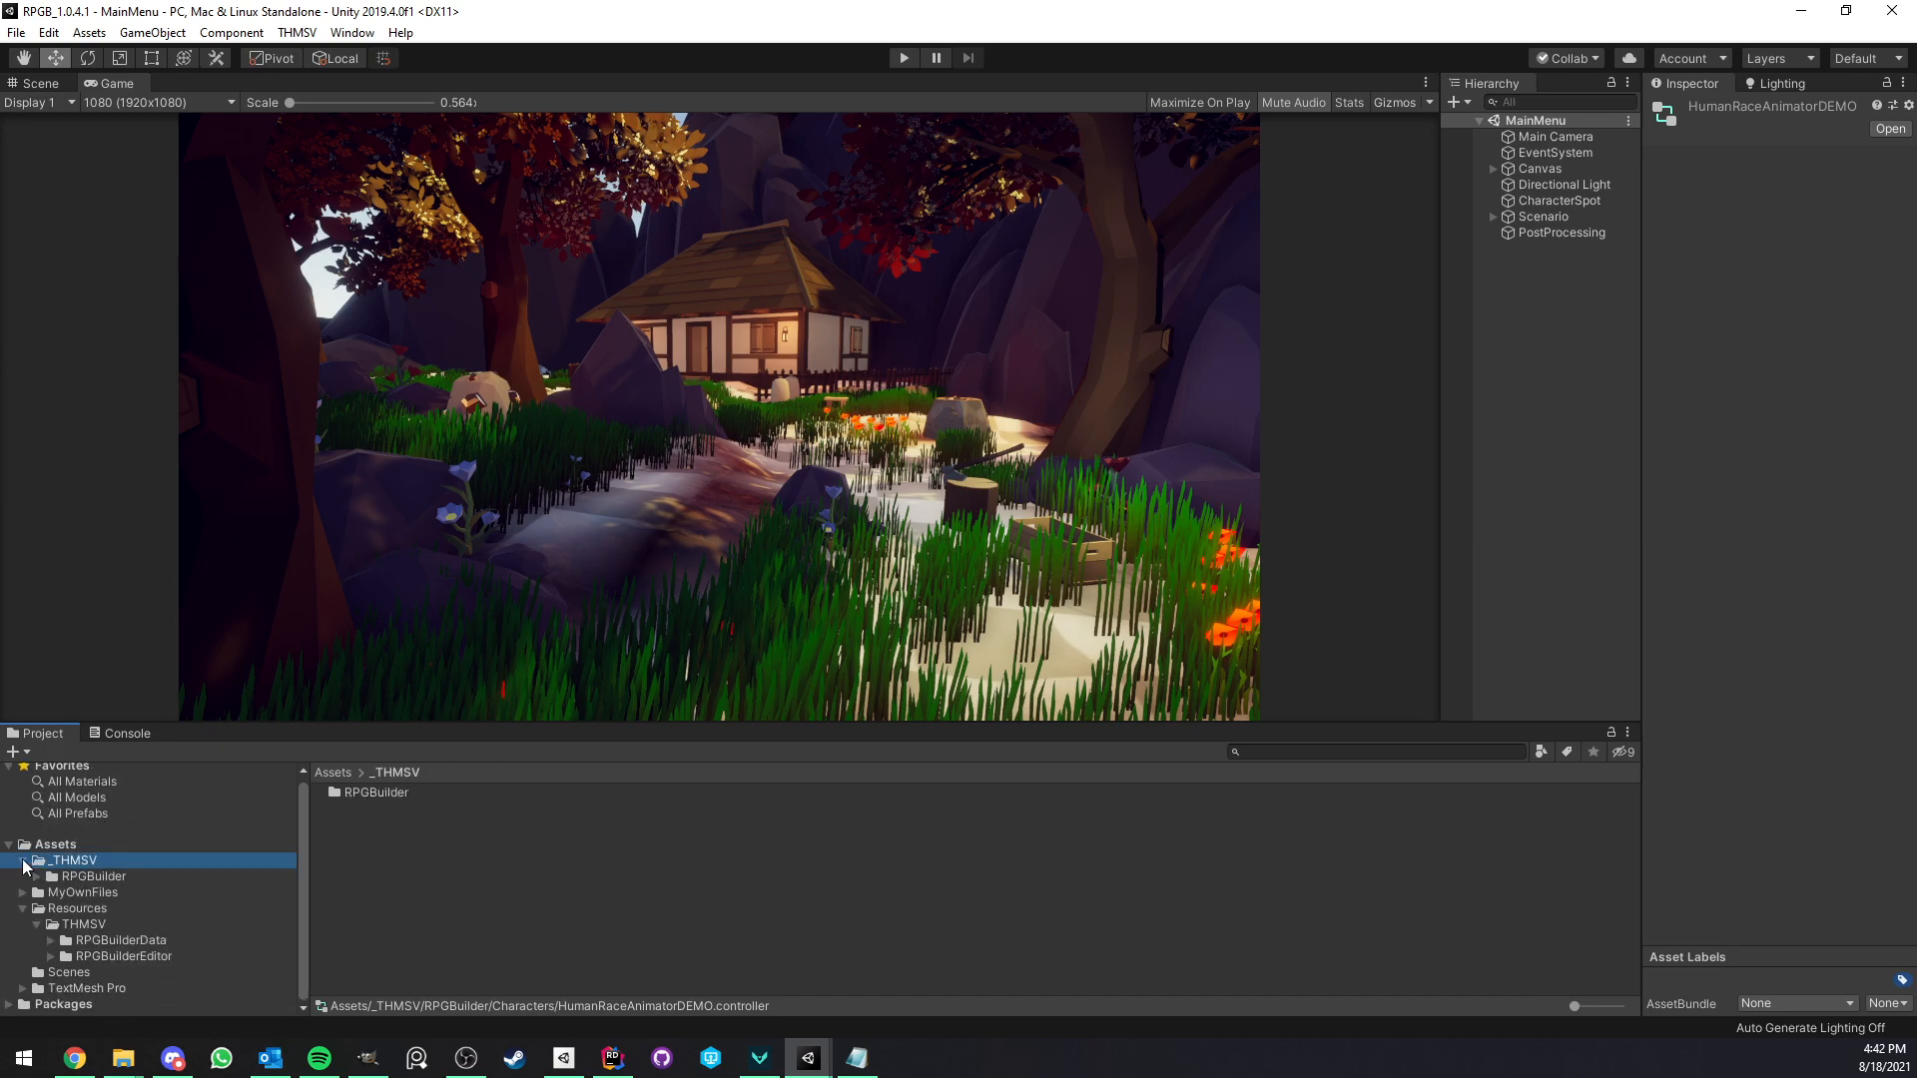
{"action": "left_click", "coordinate": [24, 865]}
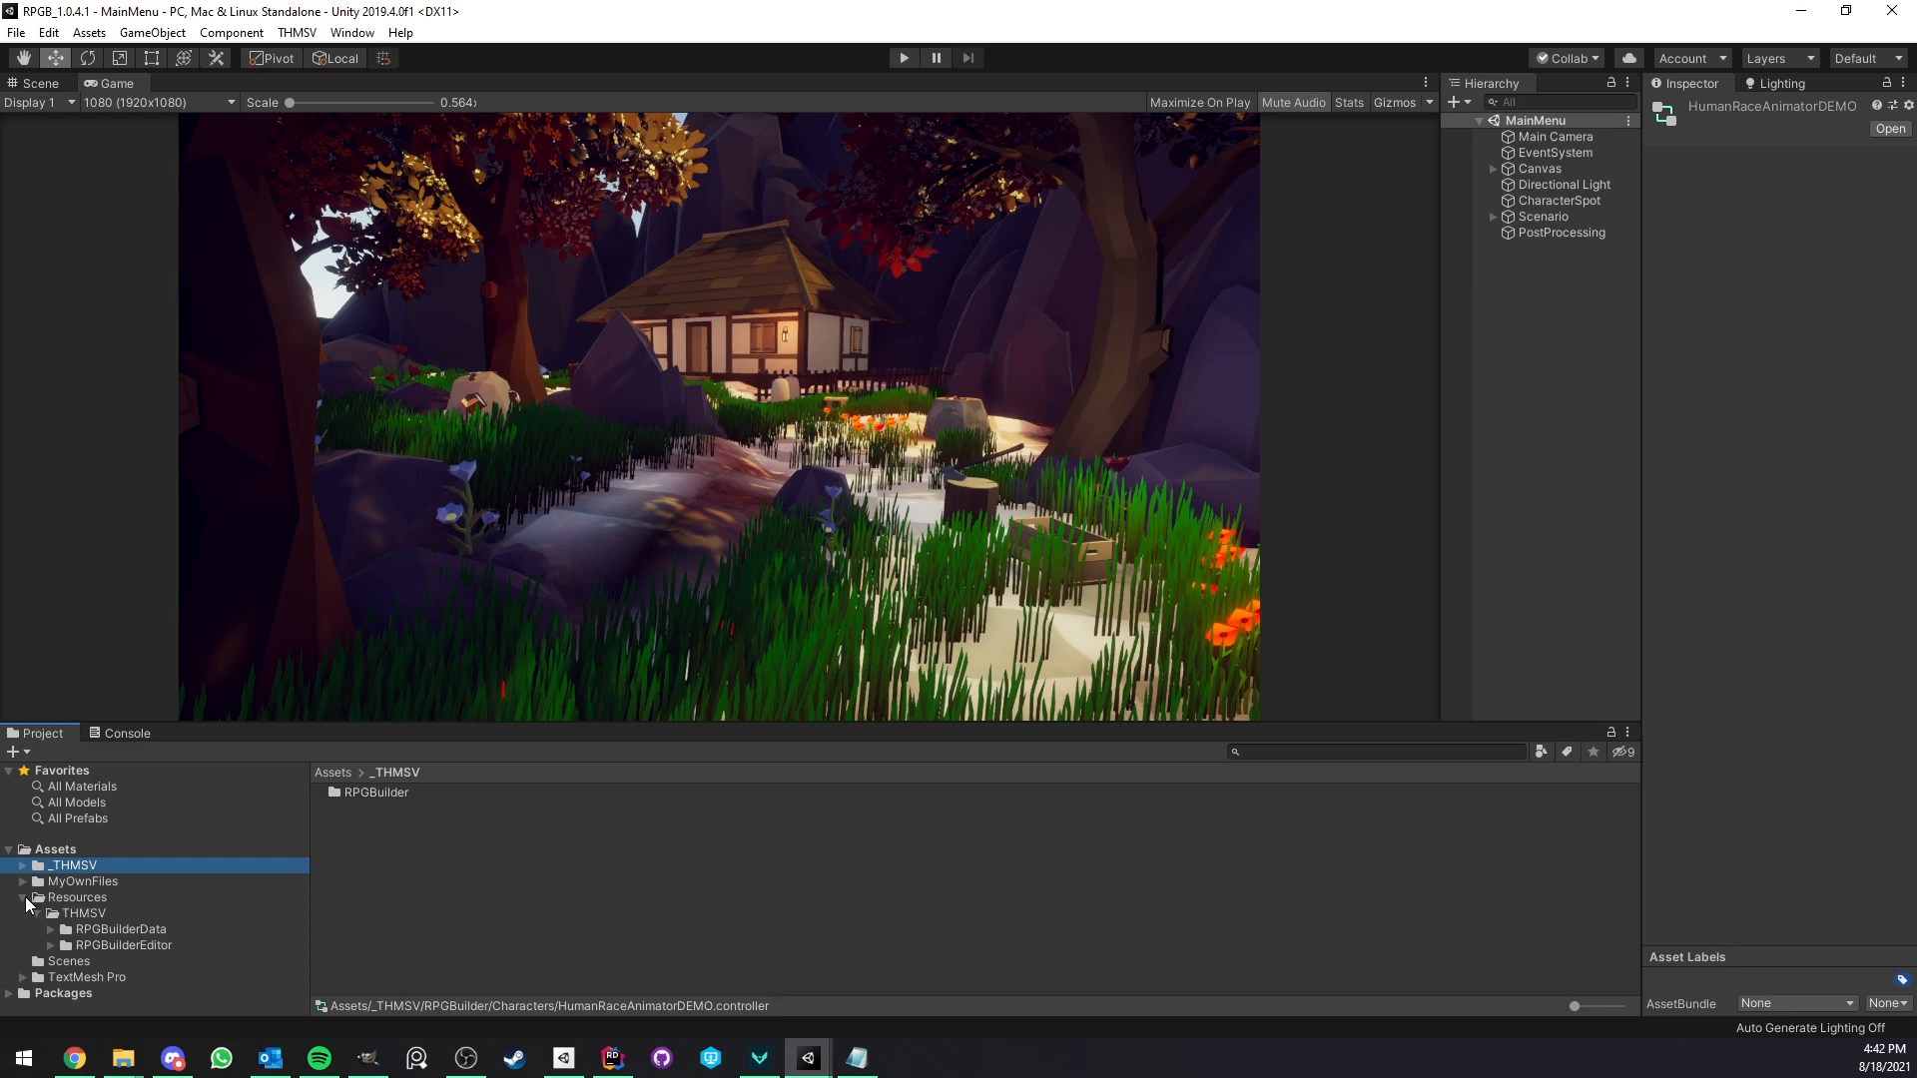
{"action": "left_click", "coordinate": [23, 898]}
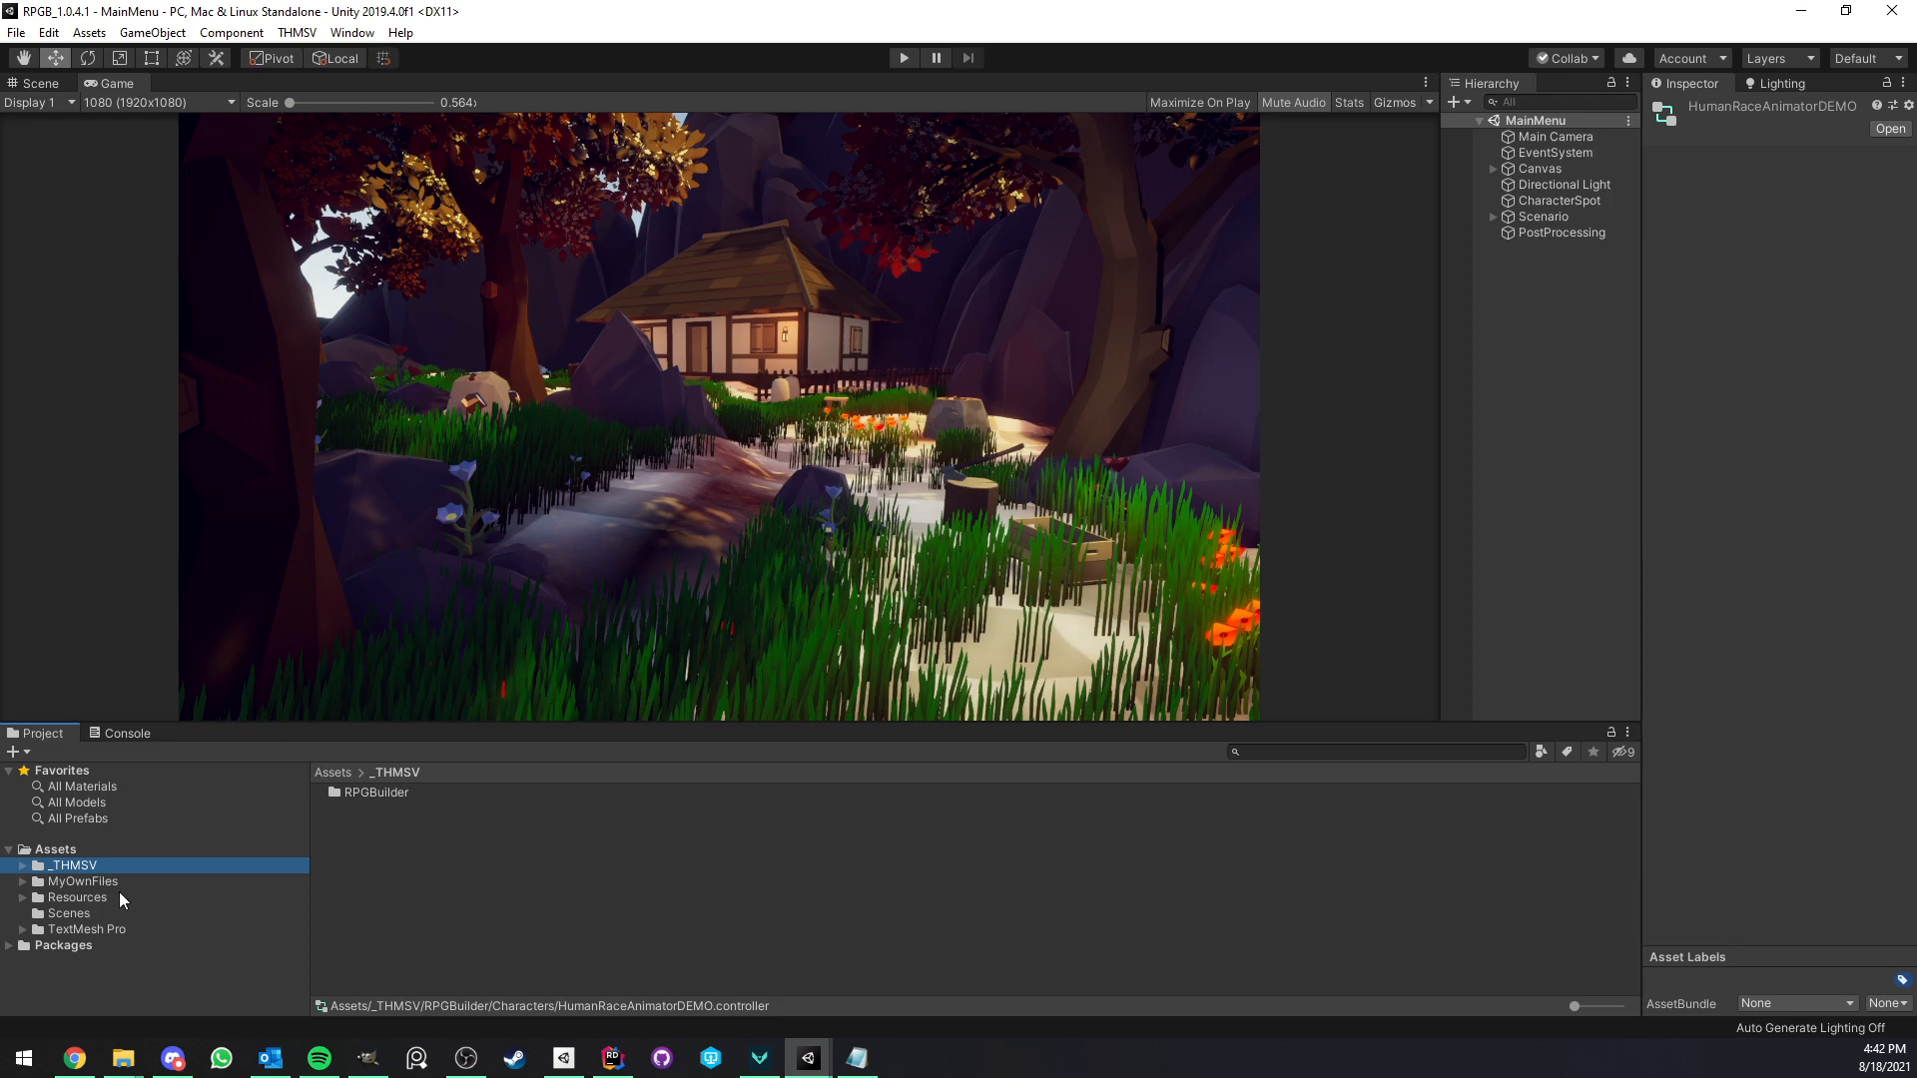
{"action": "left_click", "coordinate": [88, 897], "text": "ctrl"}
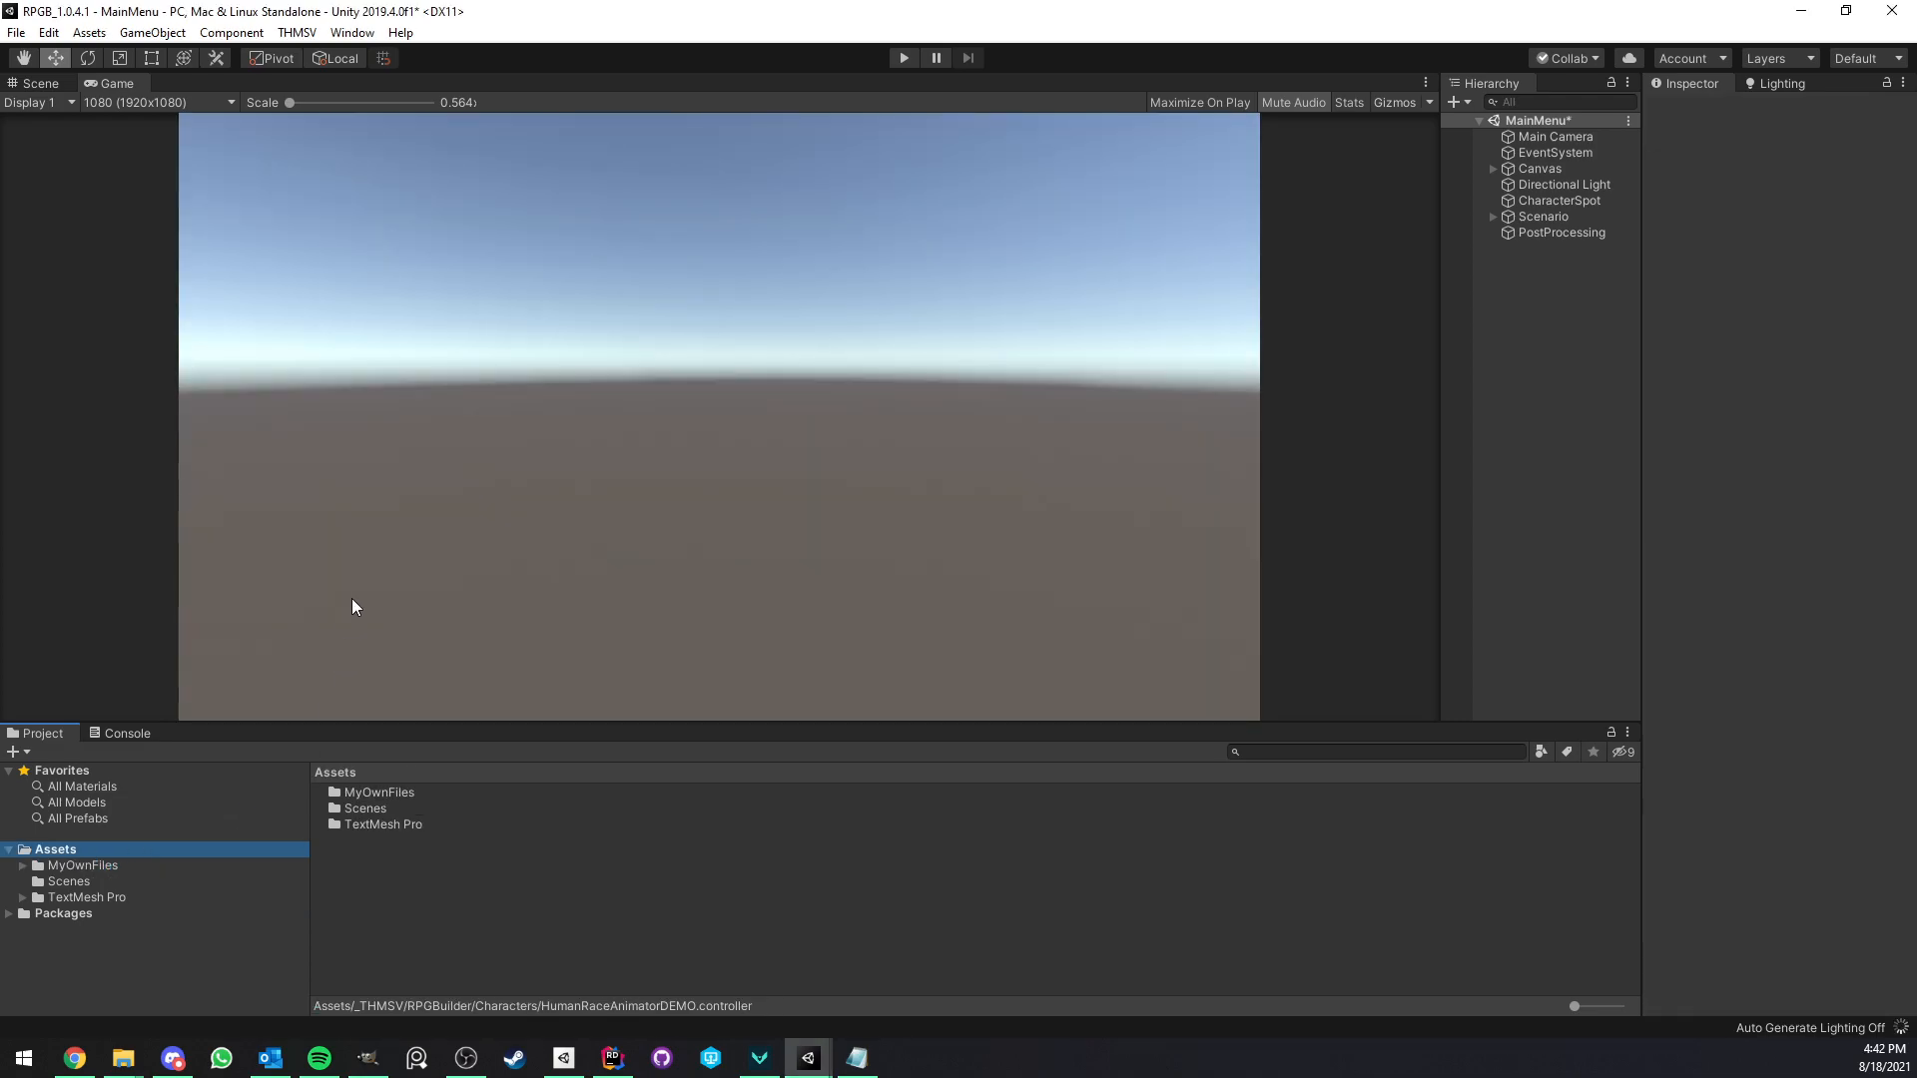
Create a new scene, discarding the unsaved changes to the MainMenu scene.
{"action": "left_click", "coordinate": [351, 606]}
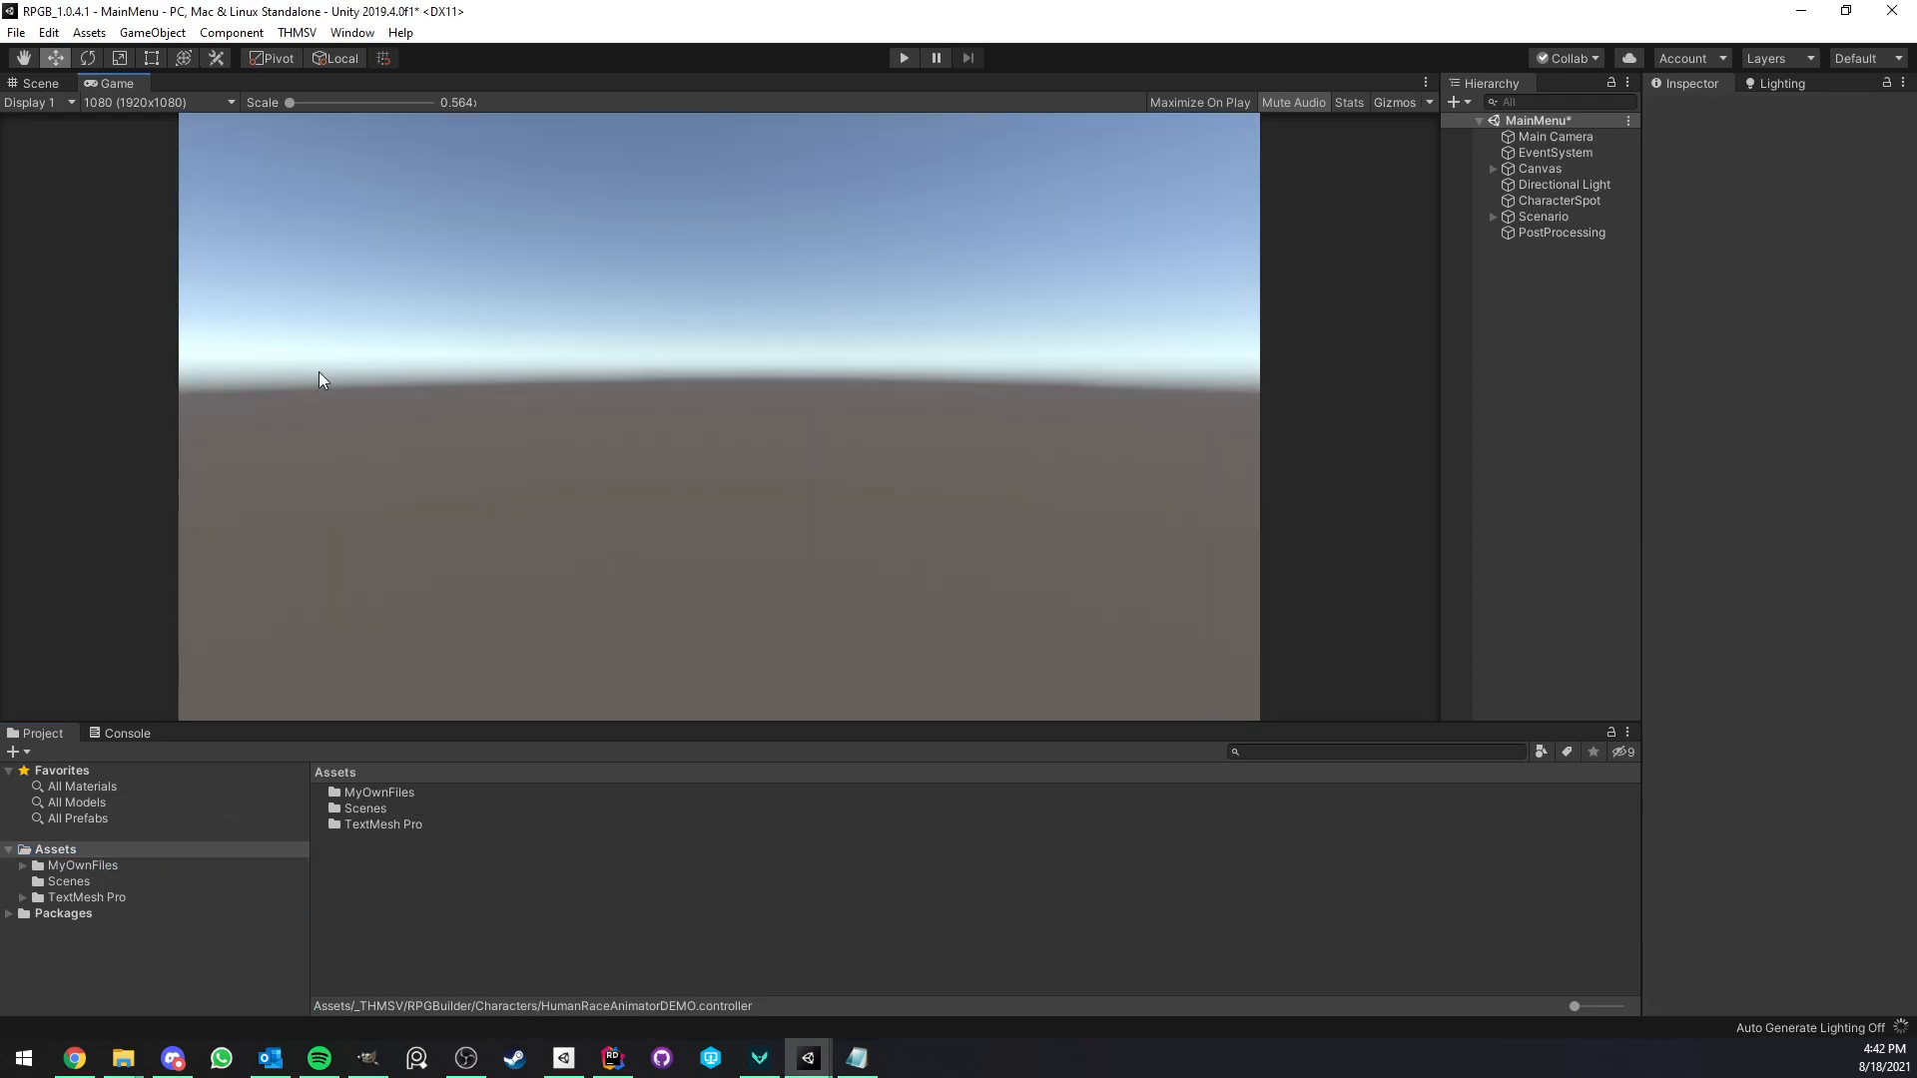
{"action": "left_click", "coordinate": [16, 32]}
{"action": "left_click", "coordinate": [43, 57]}
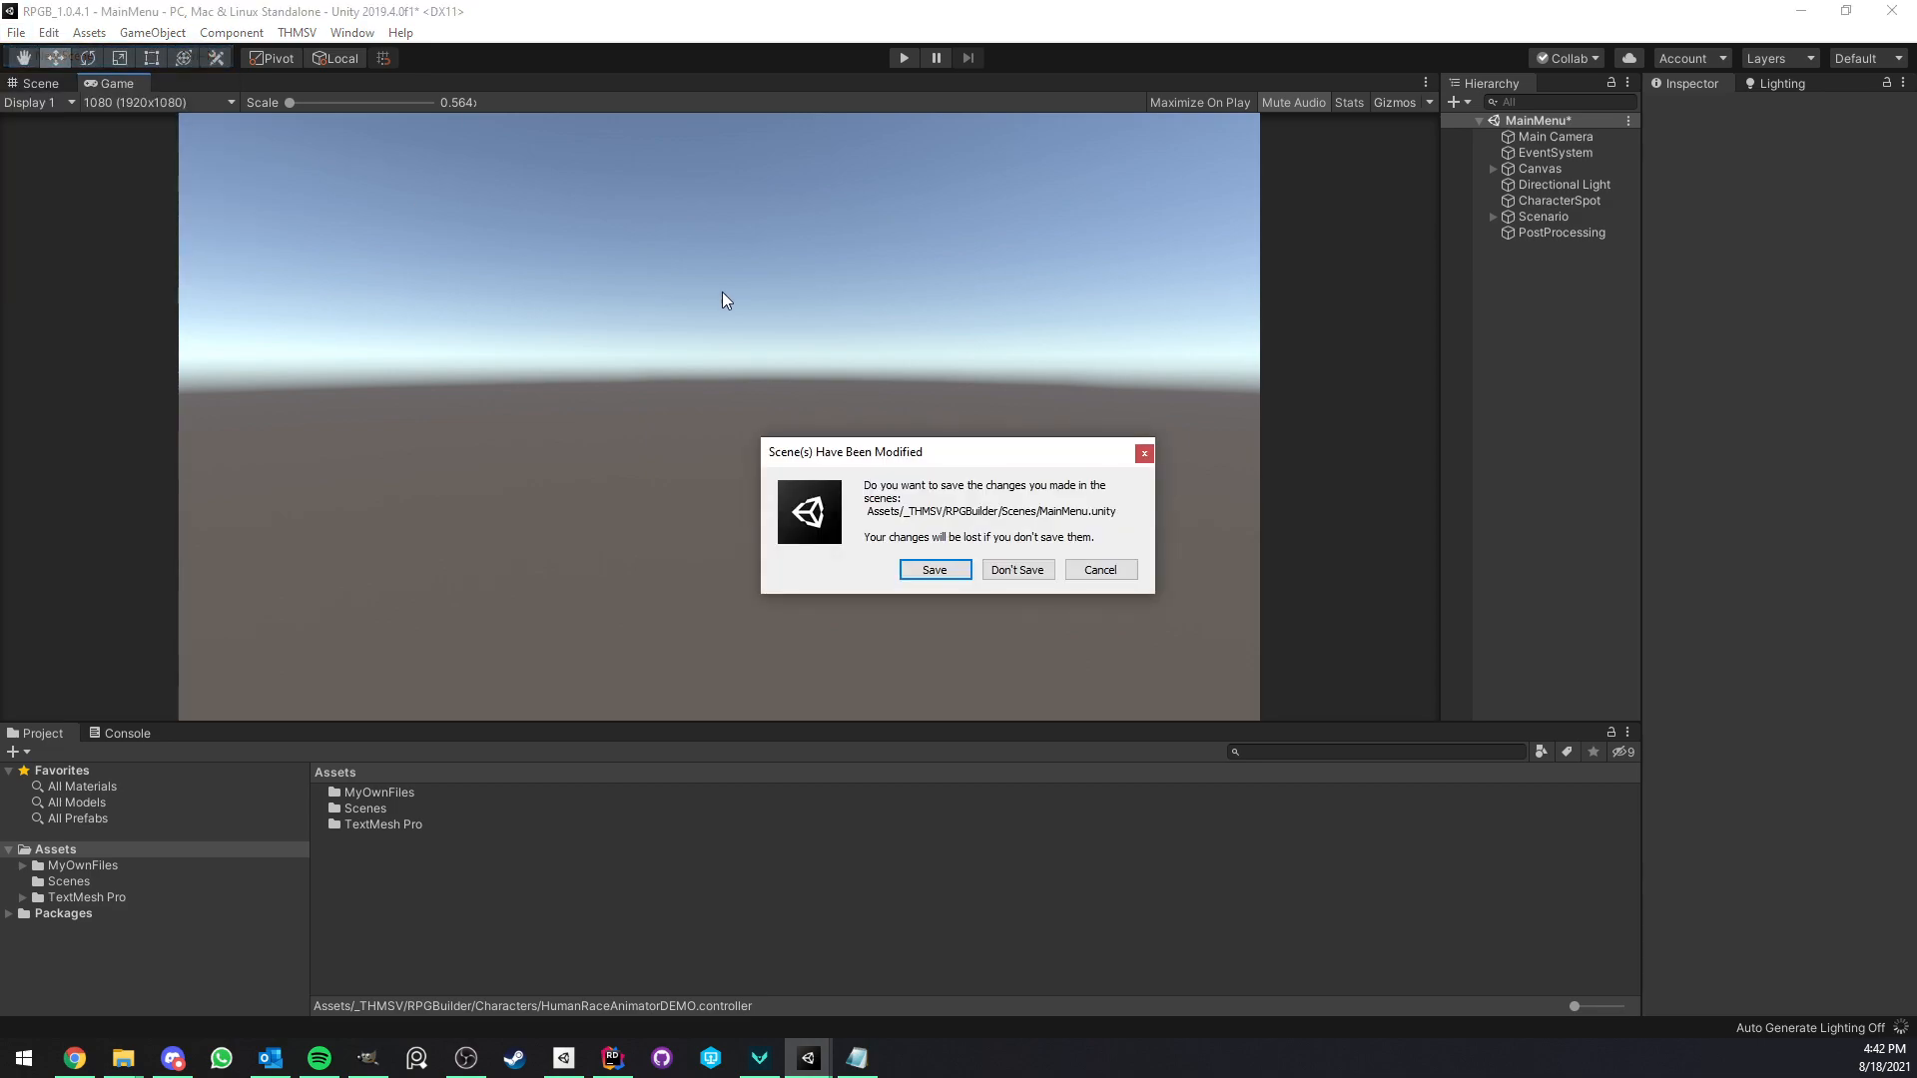
{"action": "left_click", "coordinate": [1008, 571]}
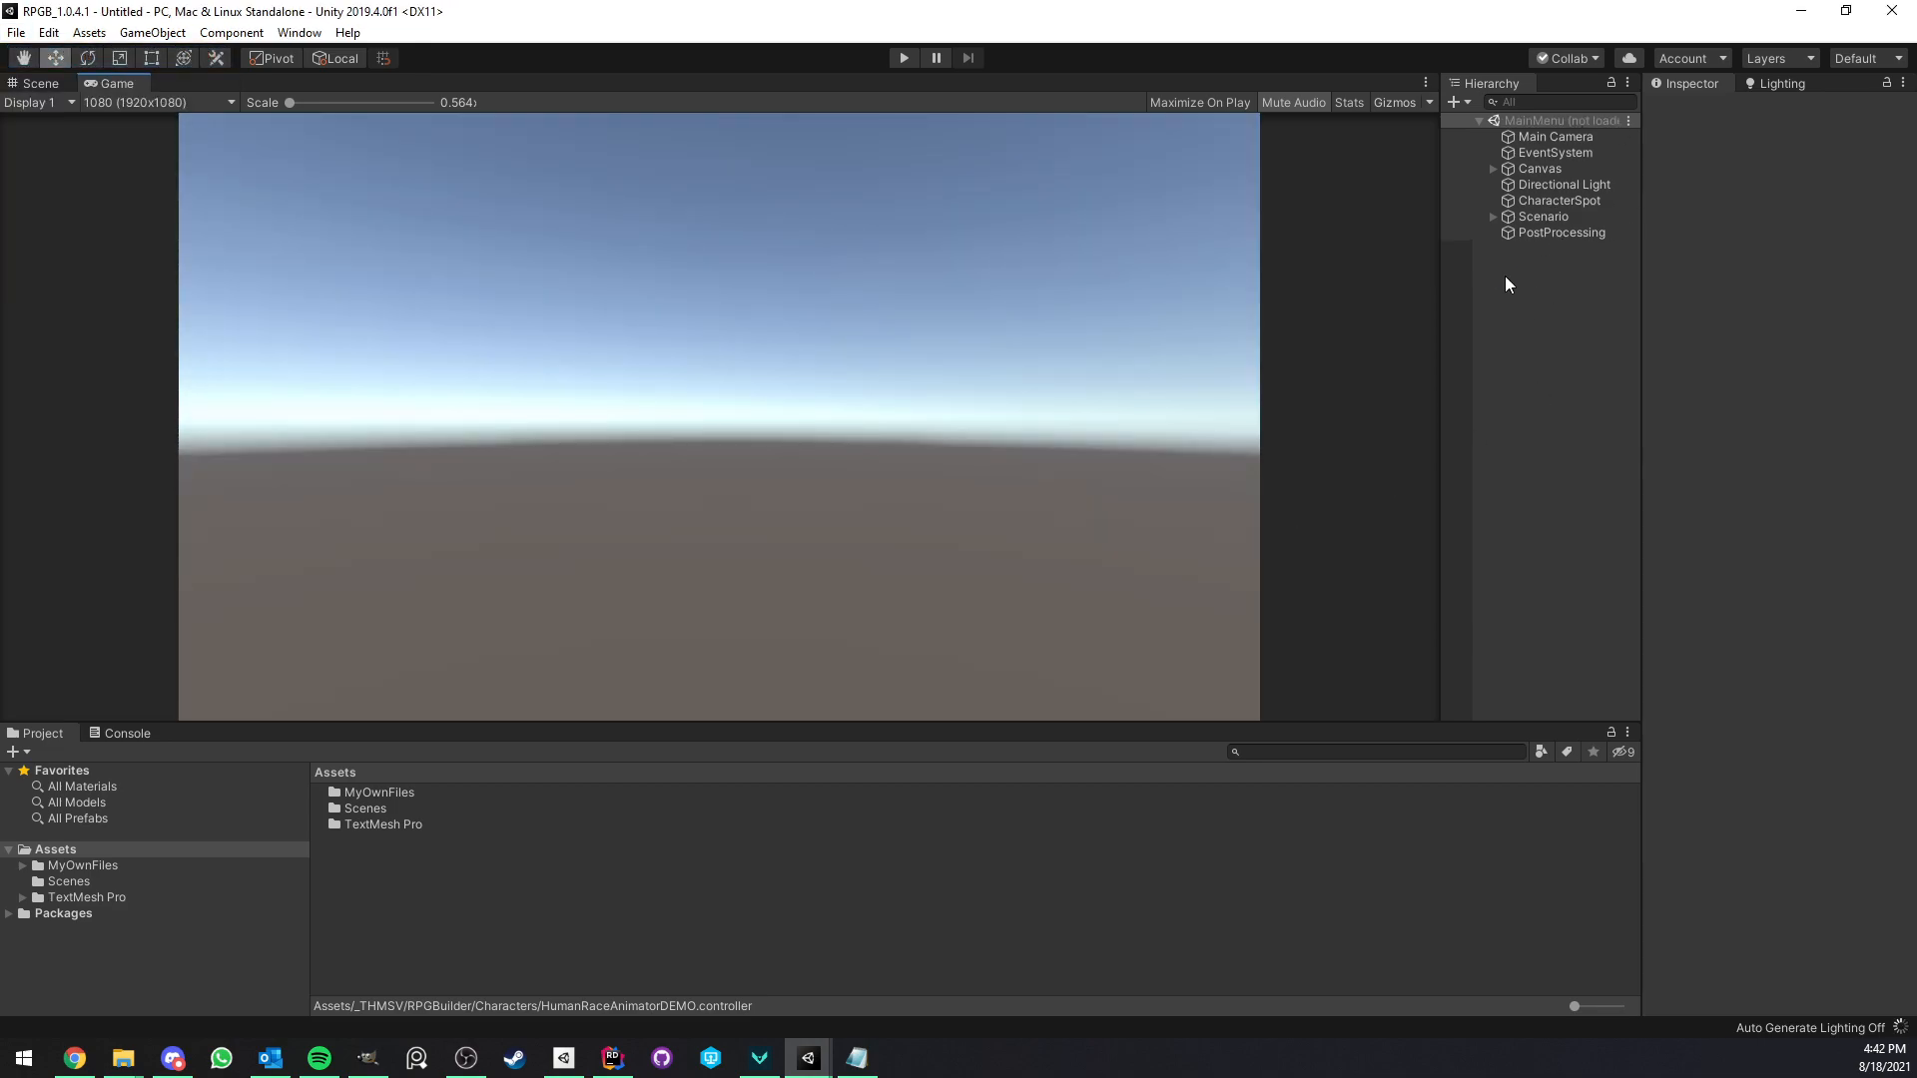
{"action": "left_click", "coordinate": [497, 562]}
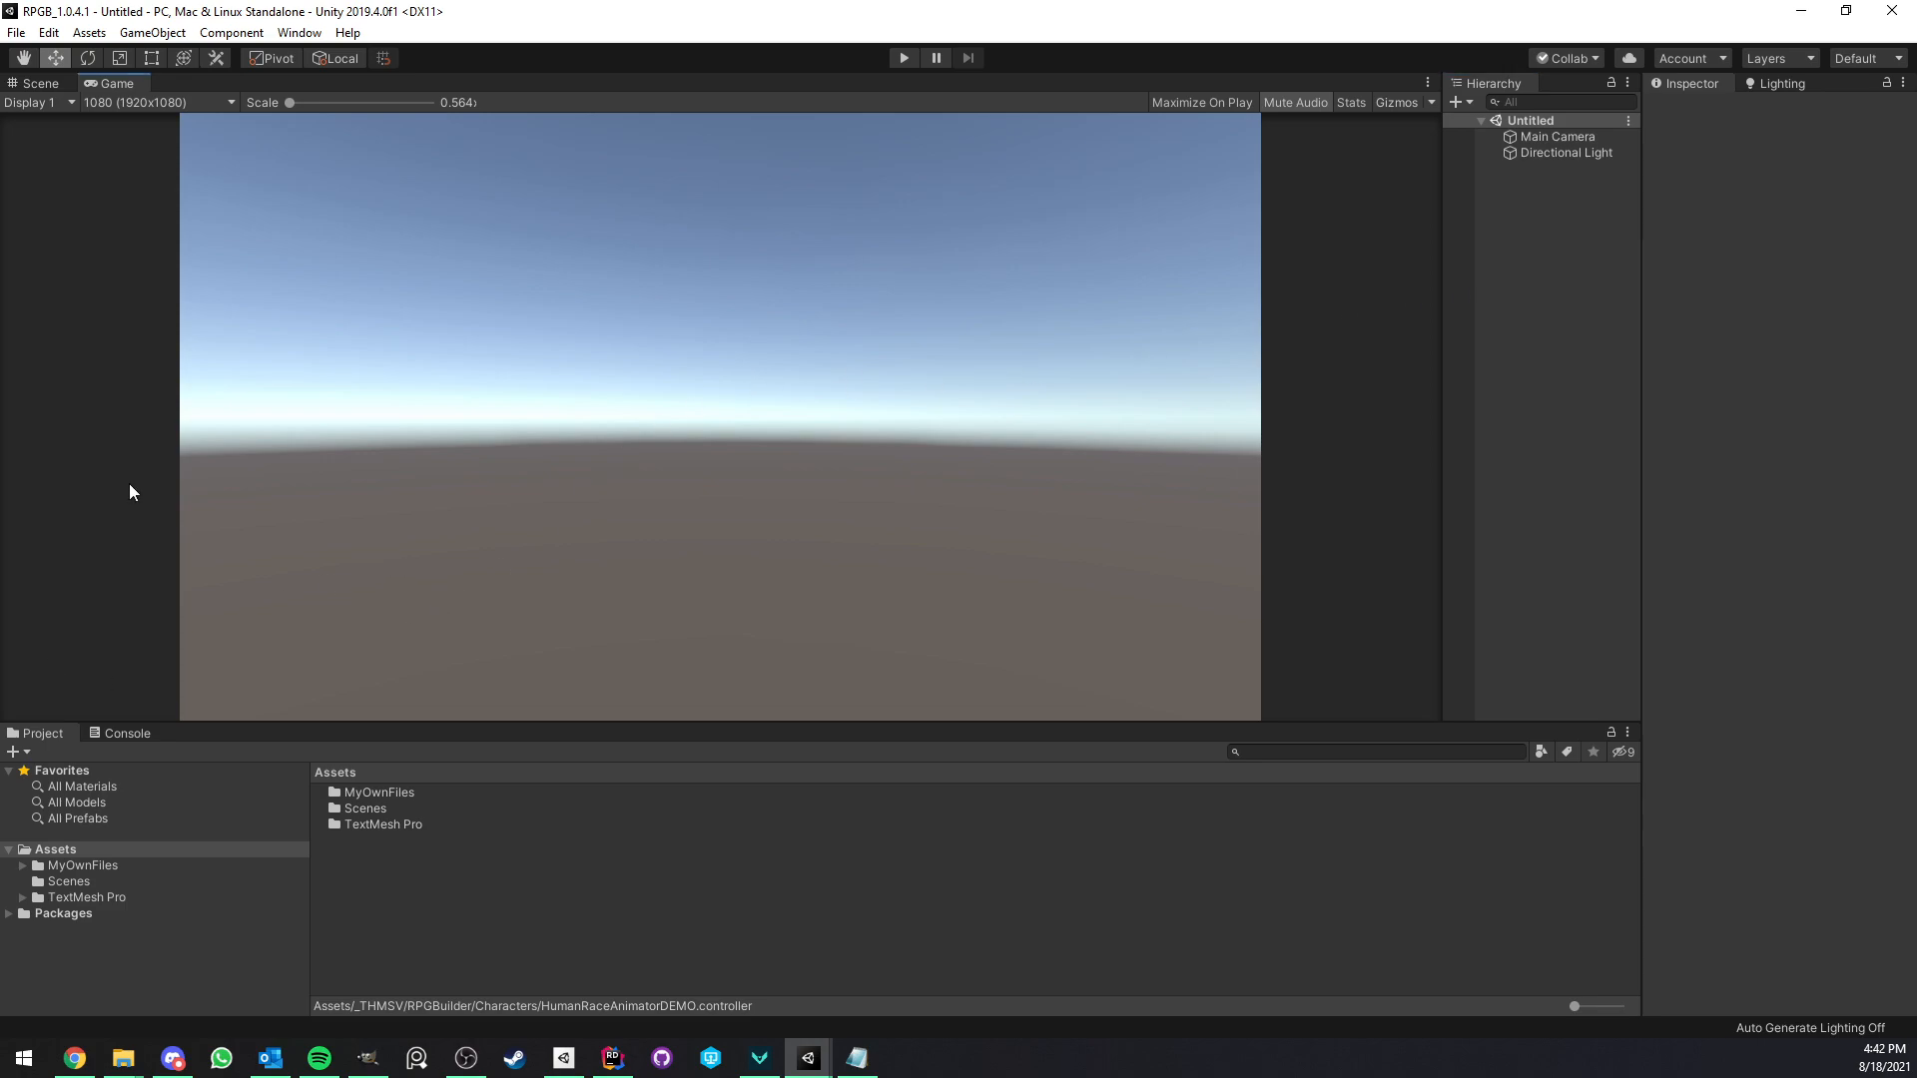
Start importing the RPGBuilder2 package into the Assets folder of the old project.
{"action": "left_click", "coordinate": [300, 33]}
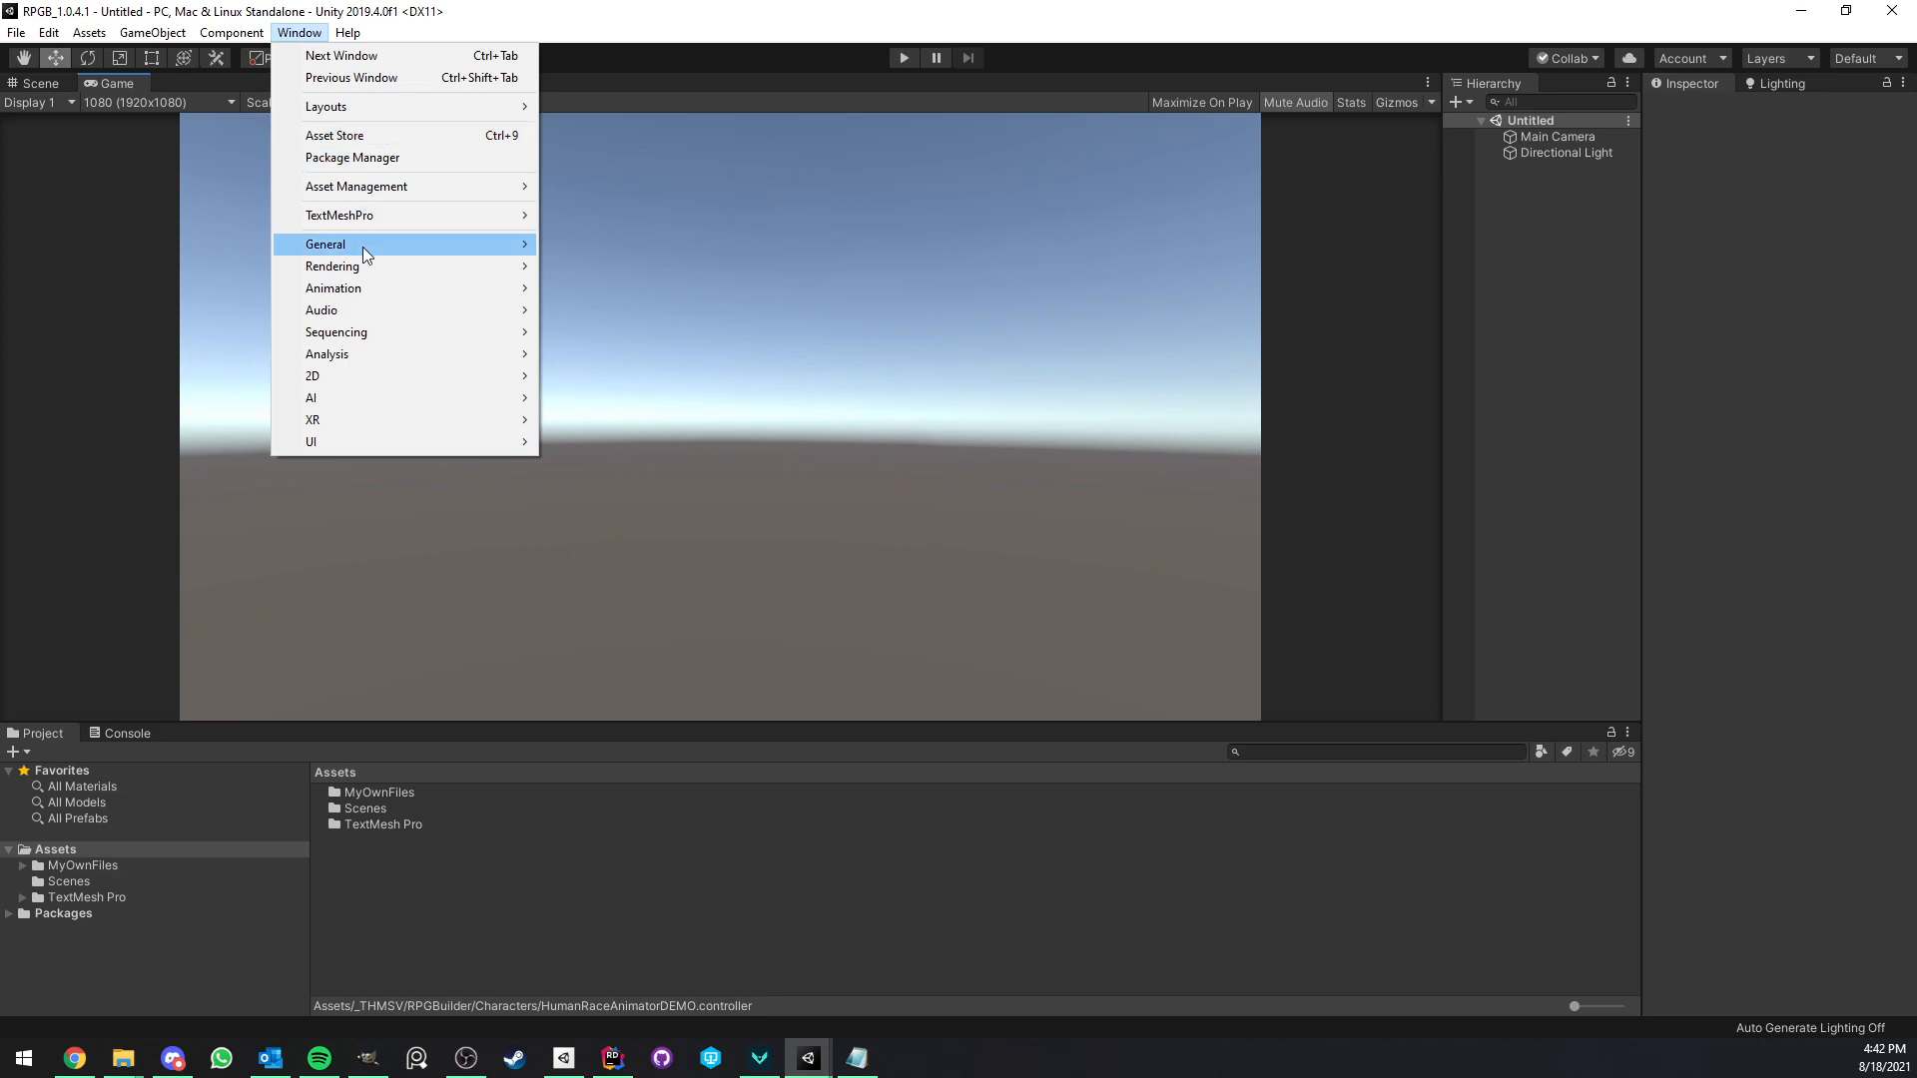
{"action": "left_click", "coordinate": [231, 487]}
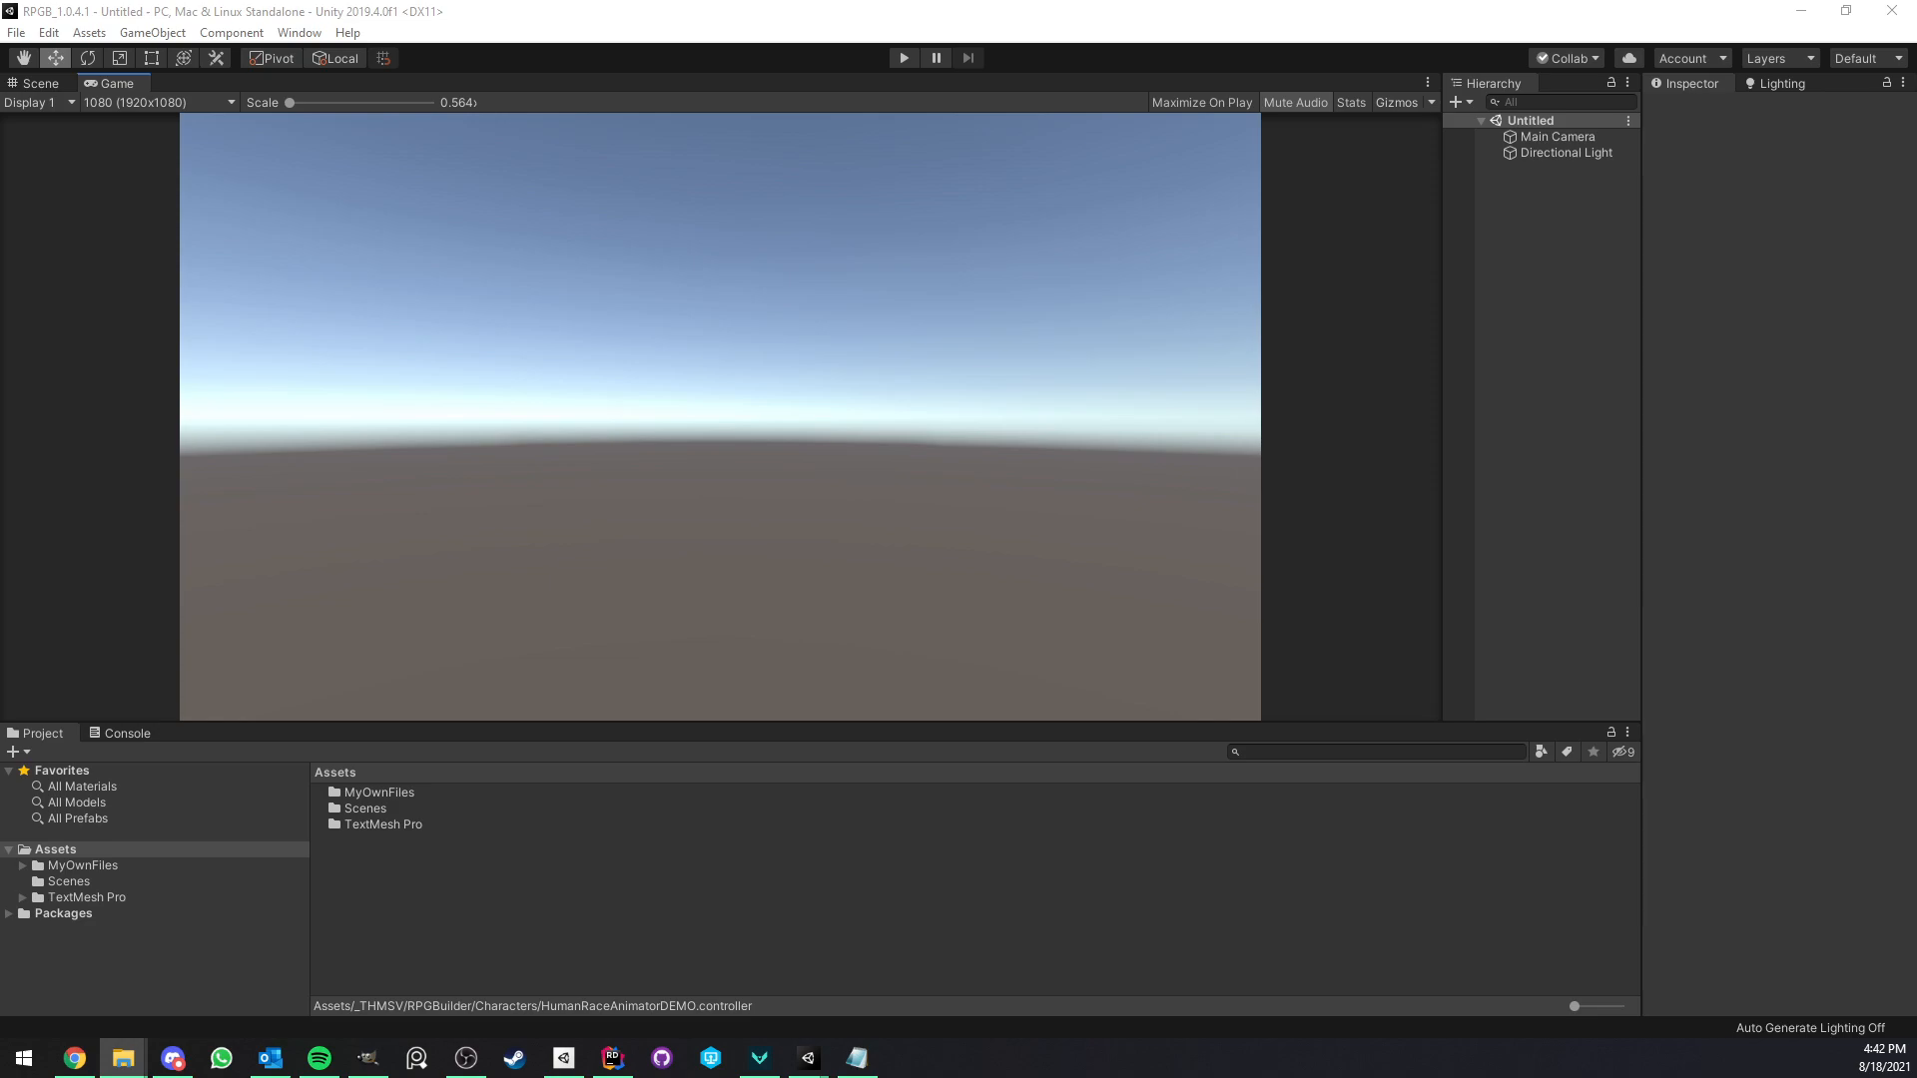
{"action": "left_click", "coordinate": [62, 850]}
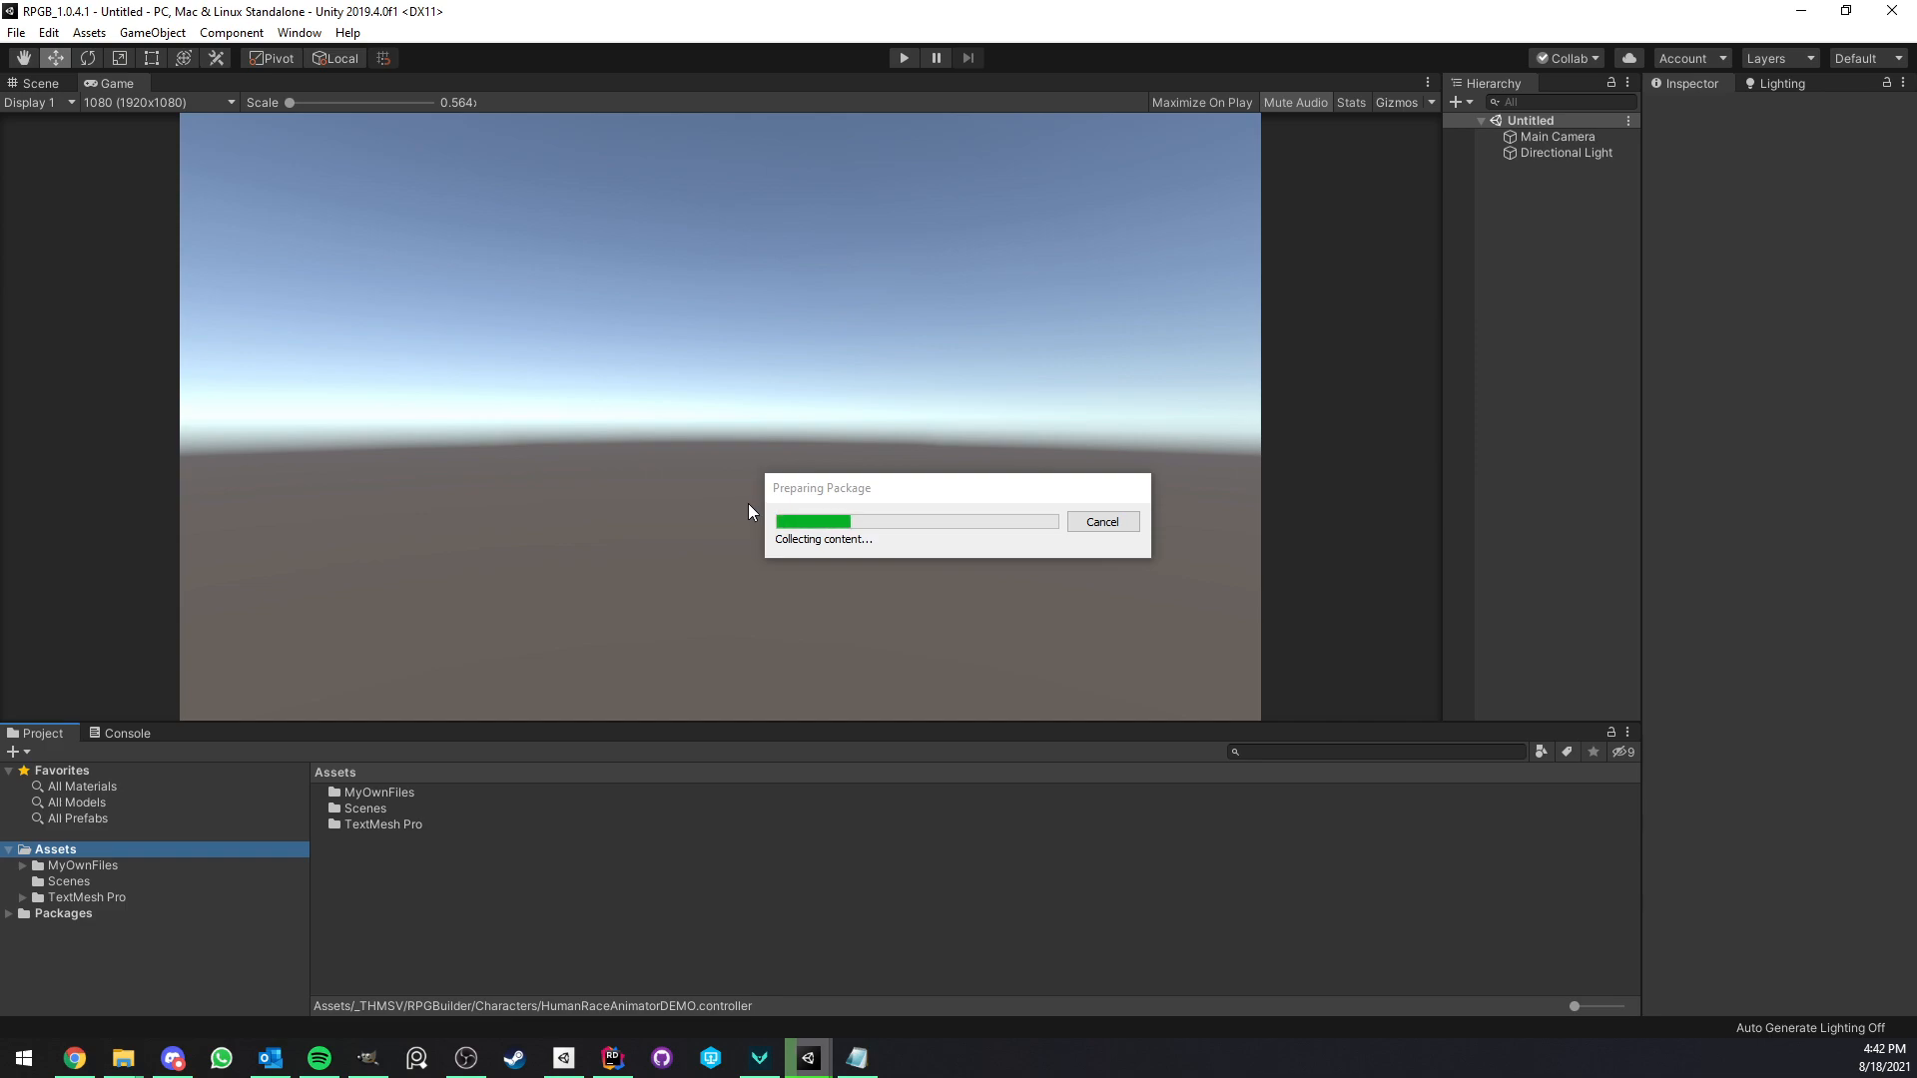
Switch to the RPGBuilder project, look at the Blink folder's subfolders, and return to the RPGB_1.0.4.1 project.
{"action": "mouse_move", "coordinate": [808, 1058]}
{"action": "left_click", "coordinate": [699, 963]}
{"action": "left_click", "coordinate": [62, 855]}
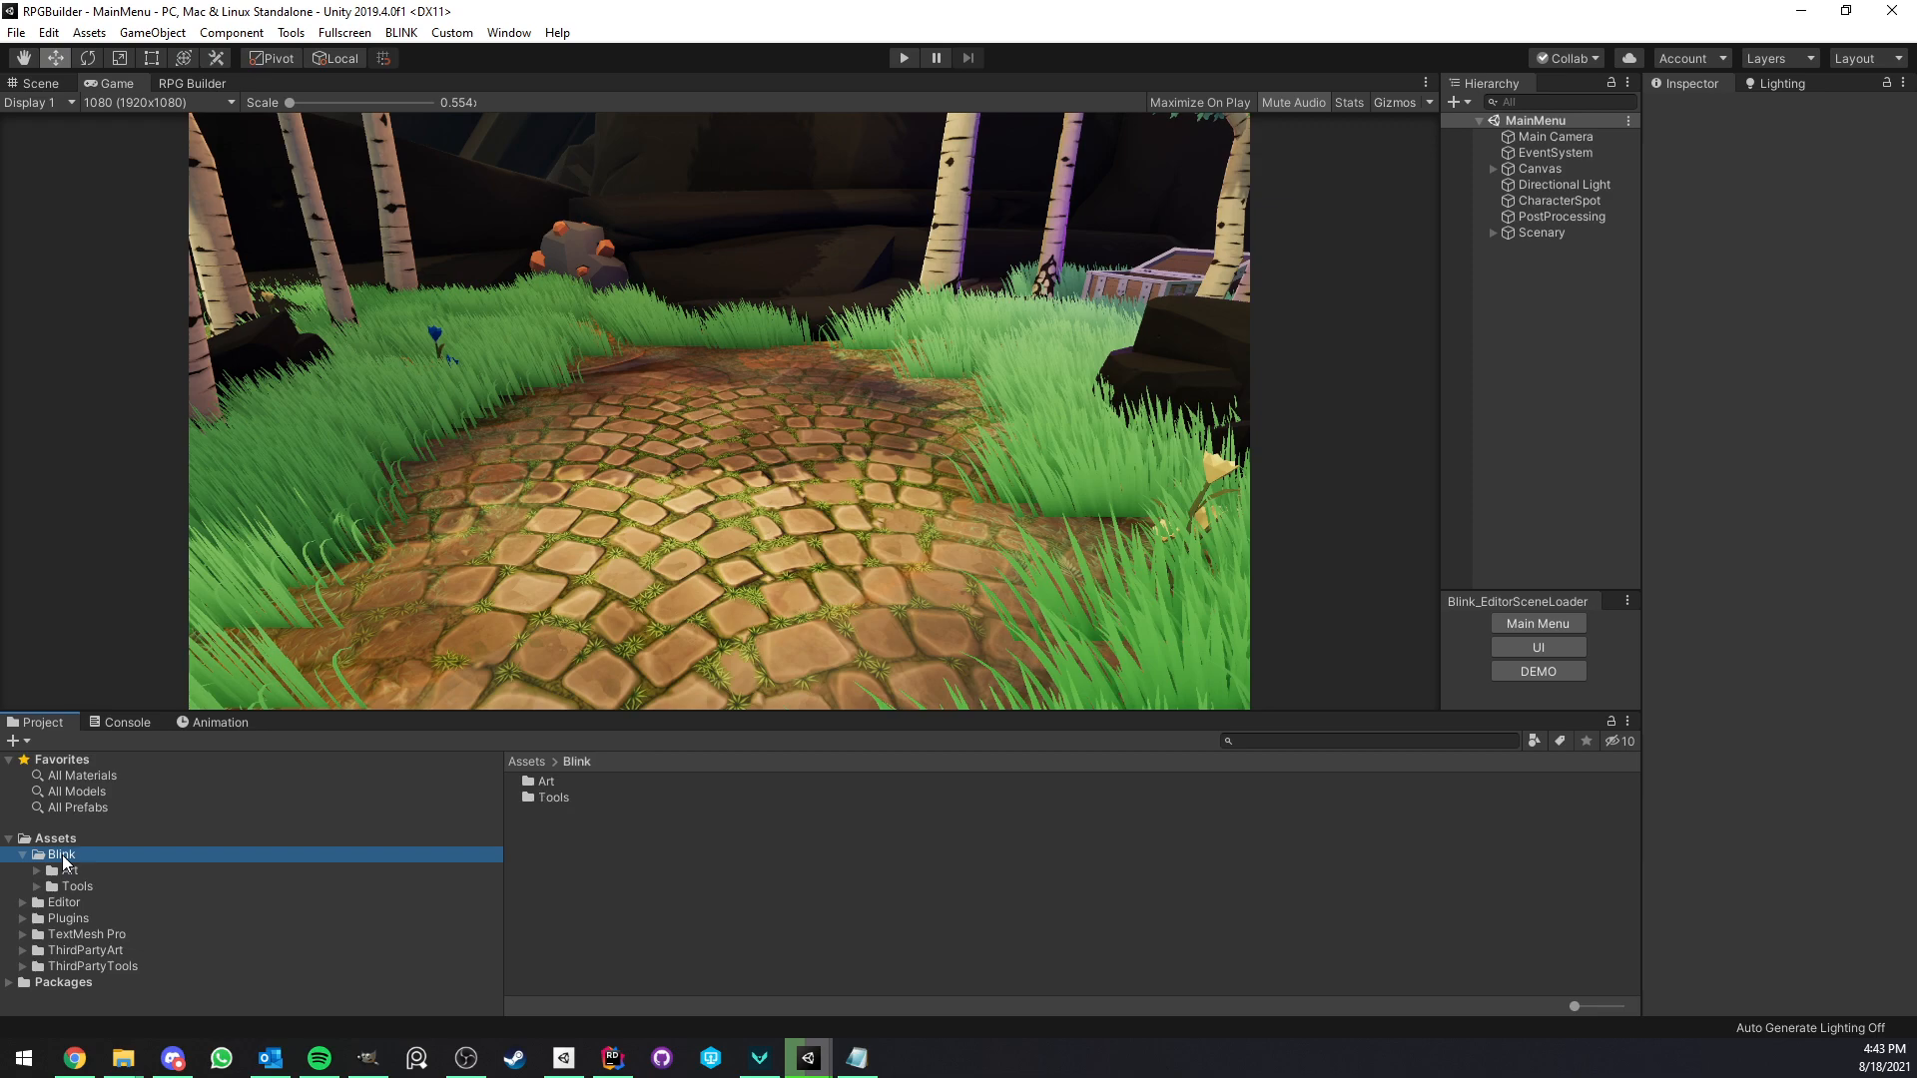
{"action": "left_click", "coordinate": [22, 855]}
{"action": "left_click", "coordinate": [22, 855]}
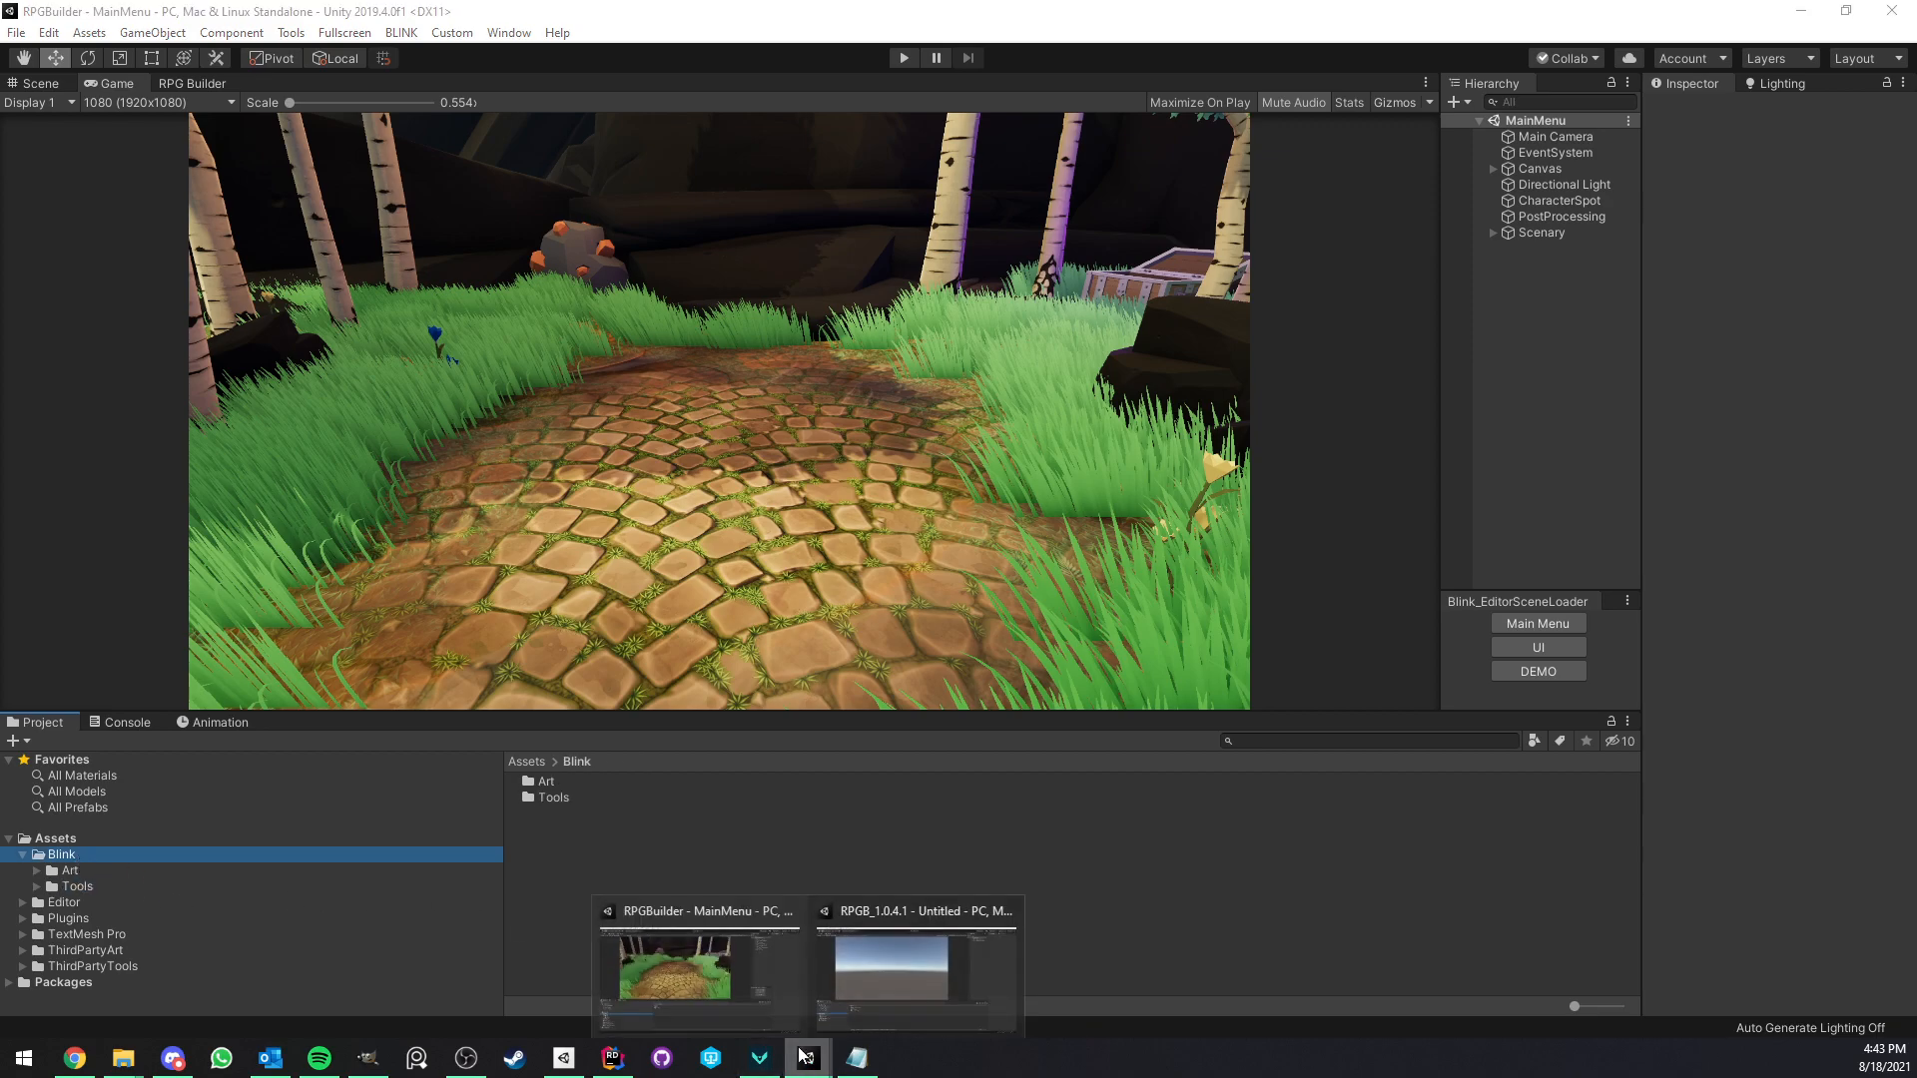
{"action": "left_click", "coordinate": [854, 976]}
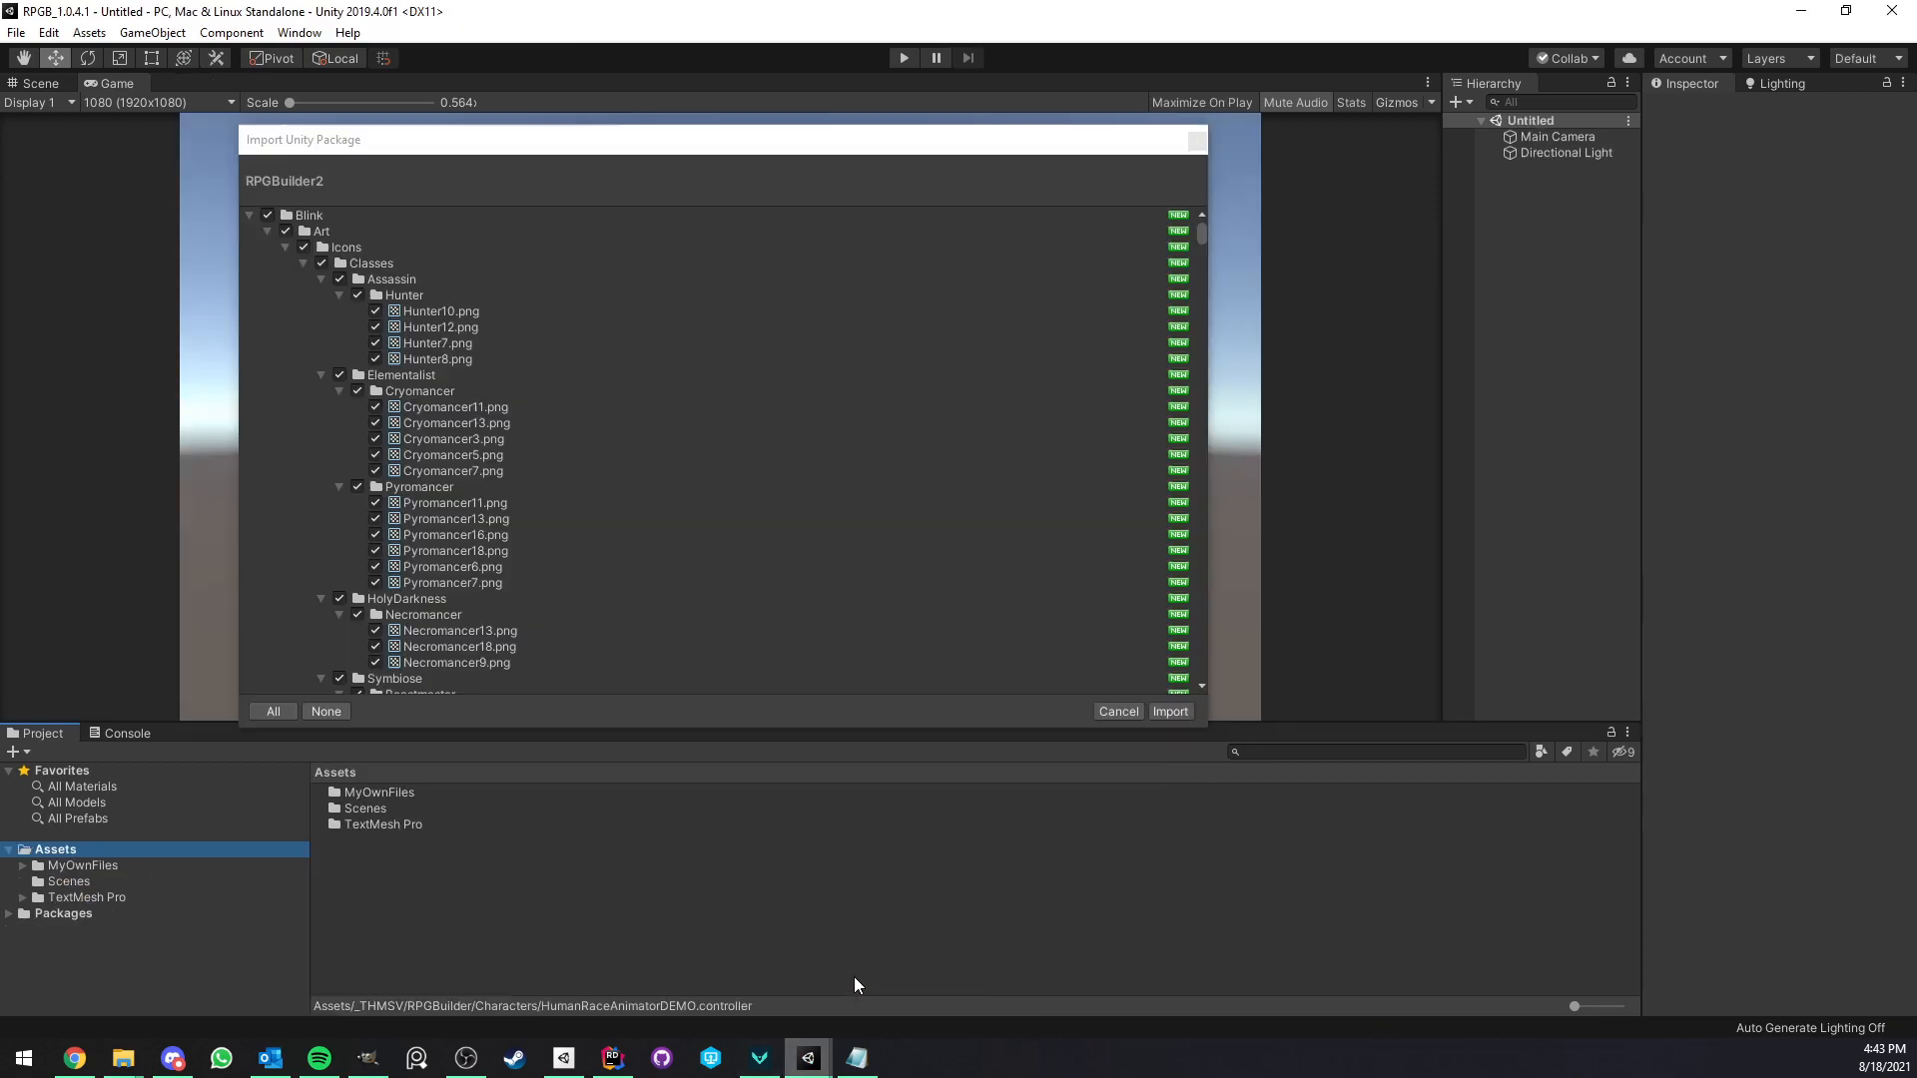
Review the Blink Art and Tools folders in the RPGBuilder2 package contents and import all of the files.
{"action": "left_click", "coordinate": [267, 232]}
{"action": "left_click", "coordinate": [340, 250]}
{"action": "left_click", "coordinate": [361, 264]}
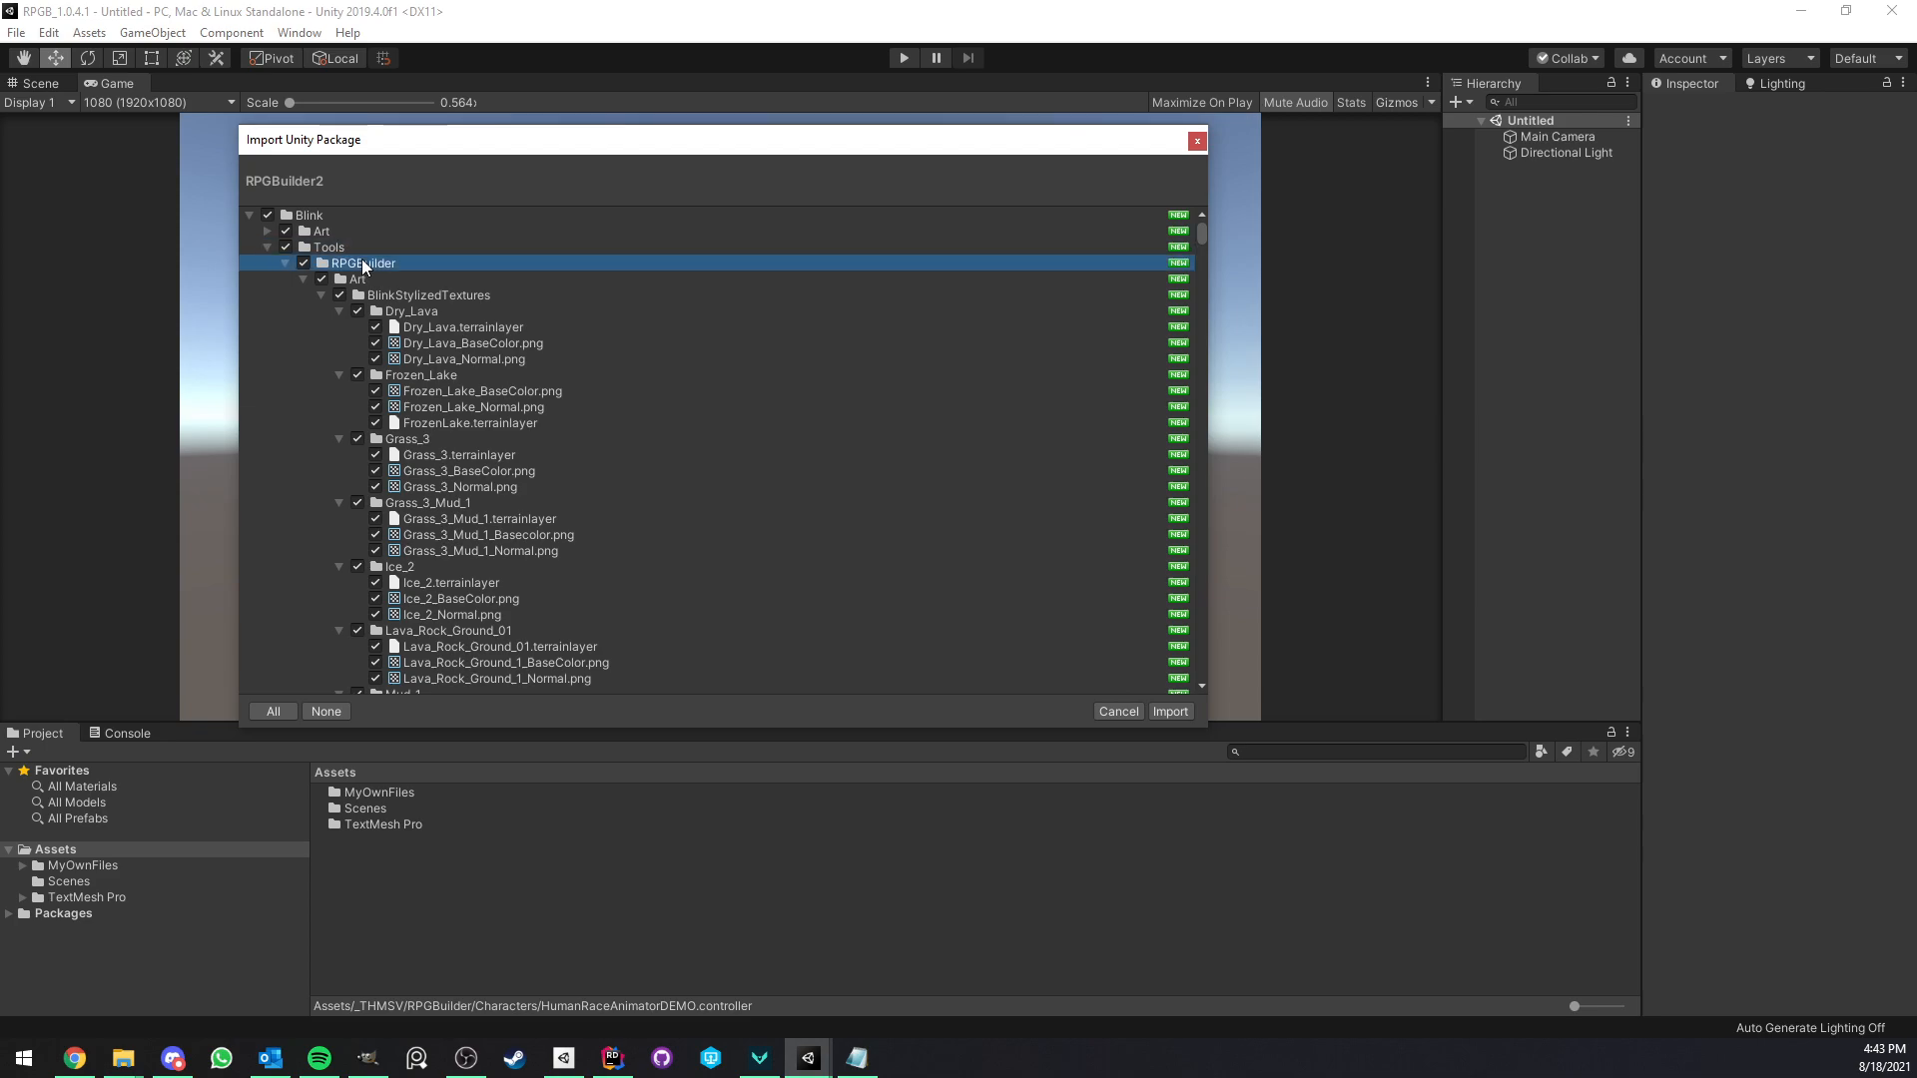
{"action": "left_click", "coordinate": [305, 279]}
{"action": "left_click", "coordinate": [322, 296]}
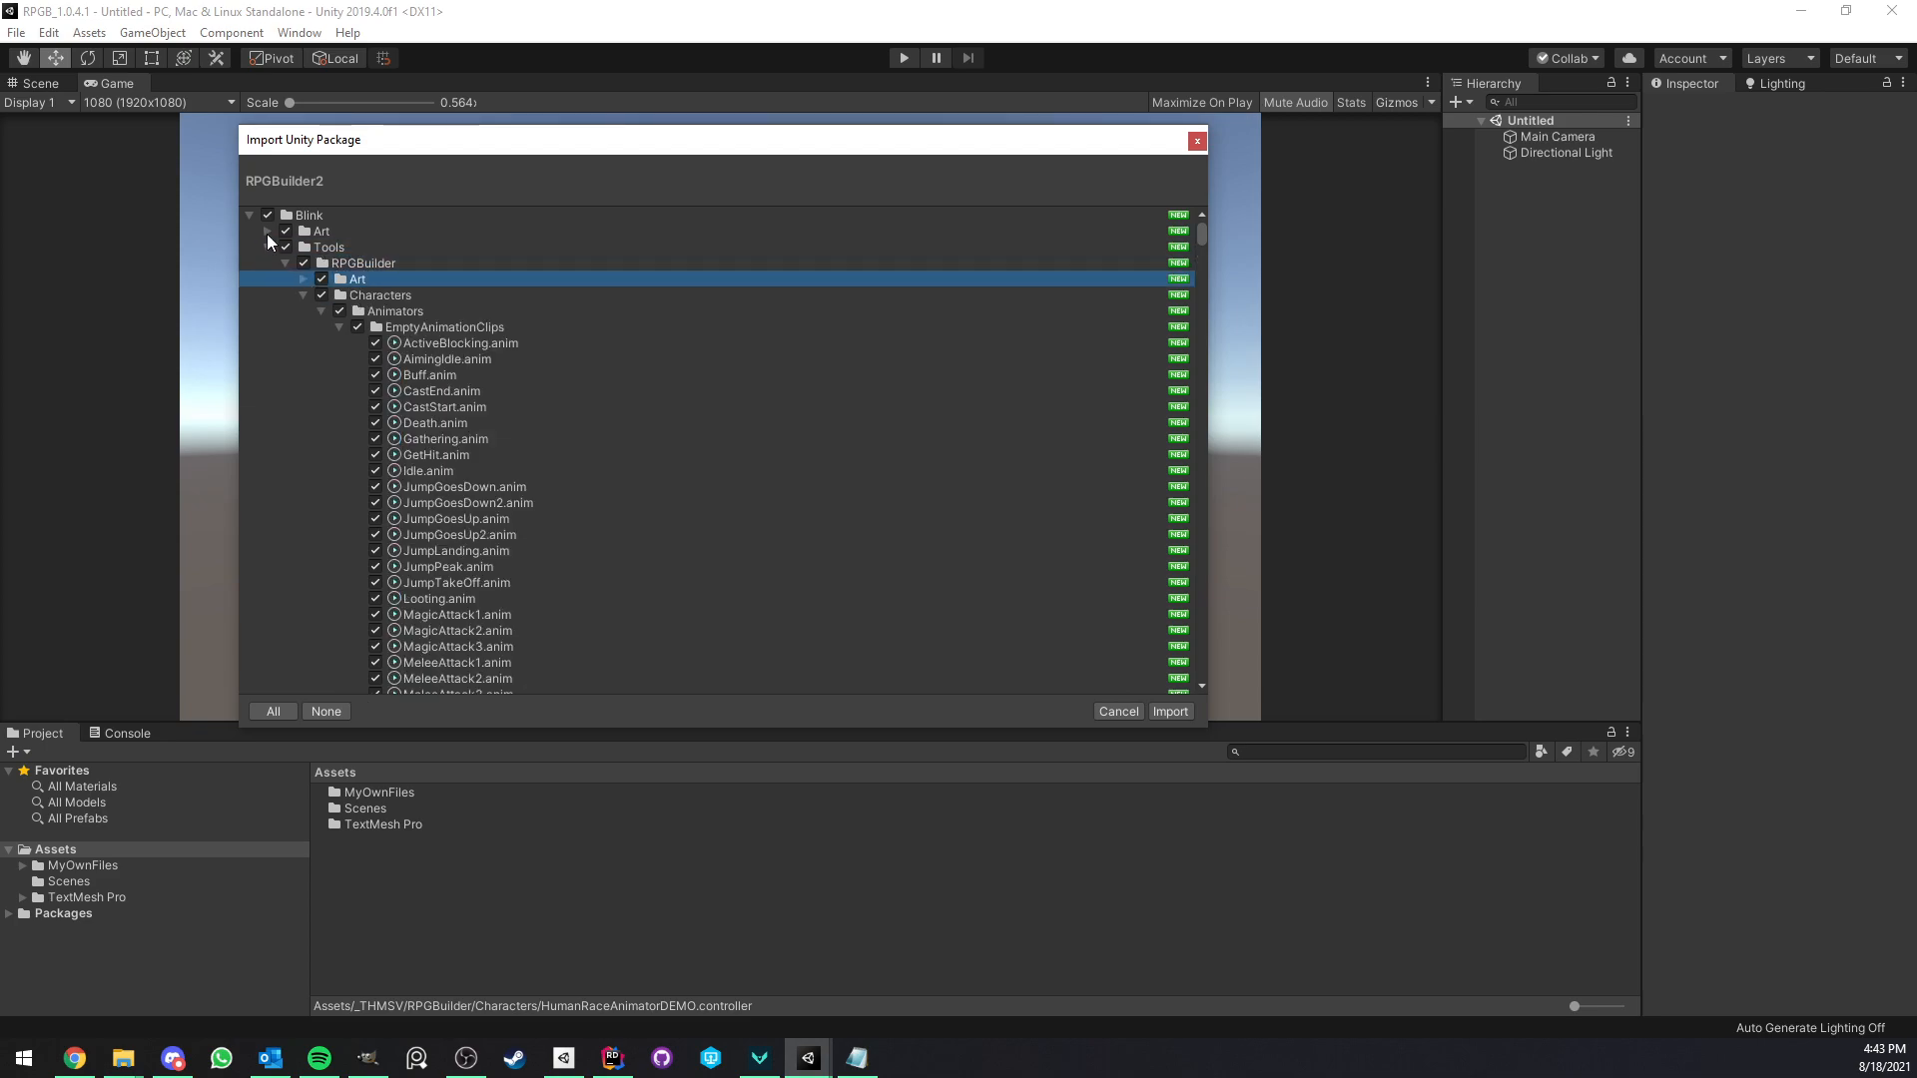
{"action": "left_click", "coordinate": [268, 234]}
{"action": "left_click", "coordinate": [346, 250]}
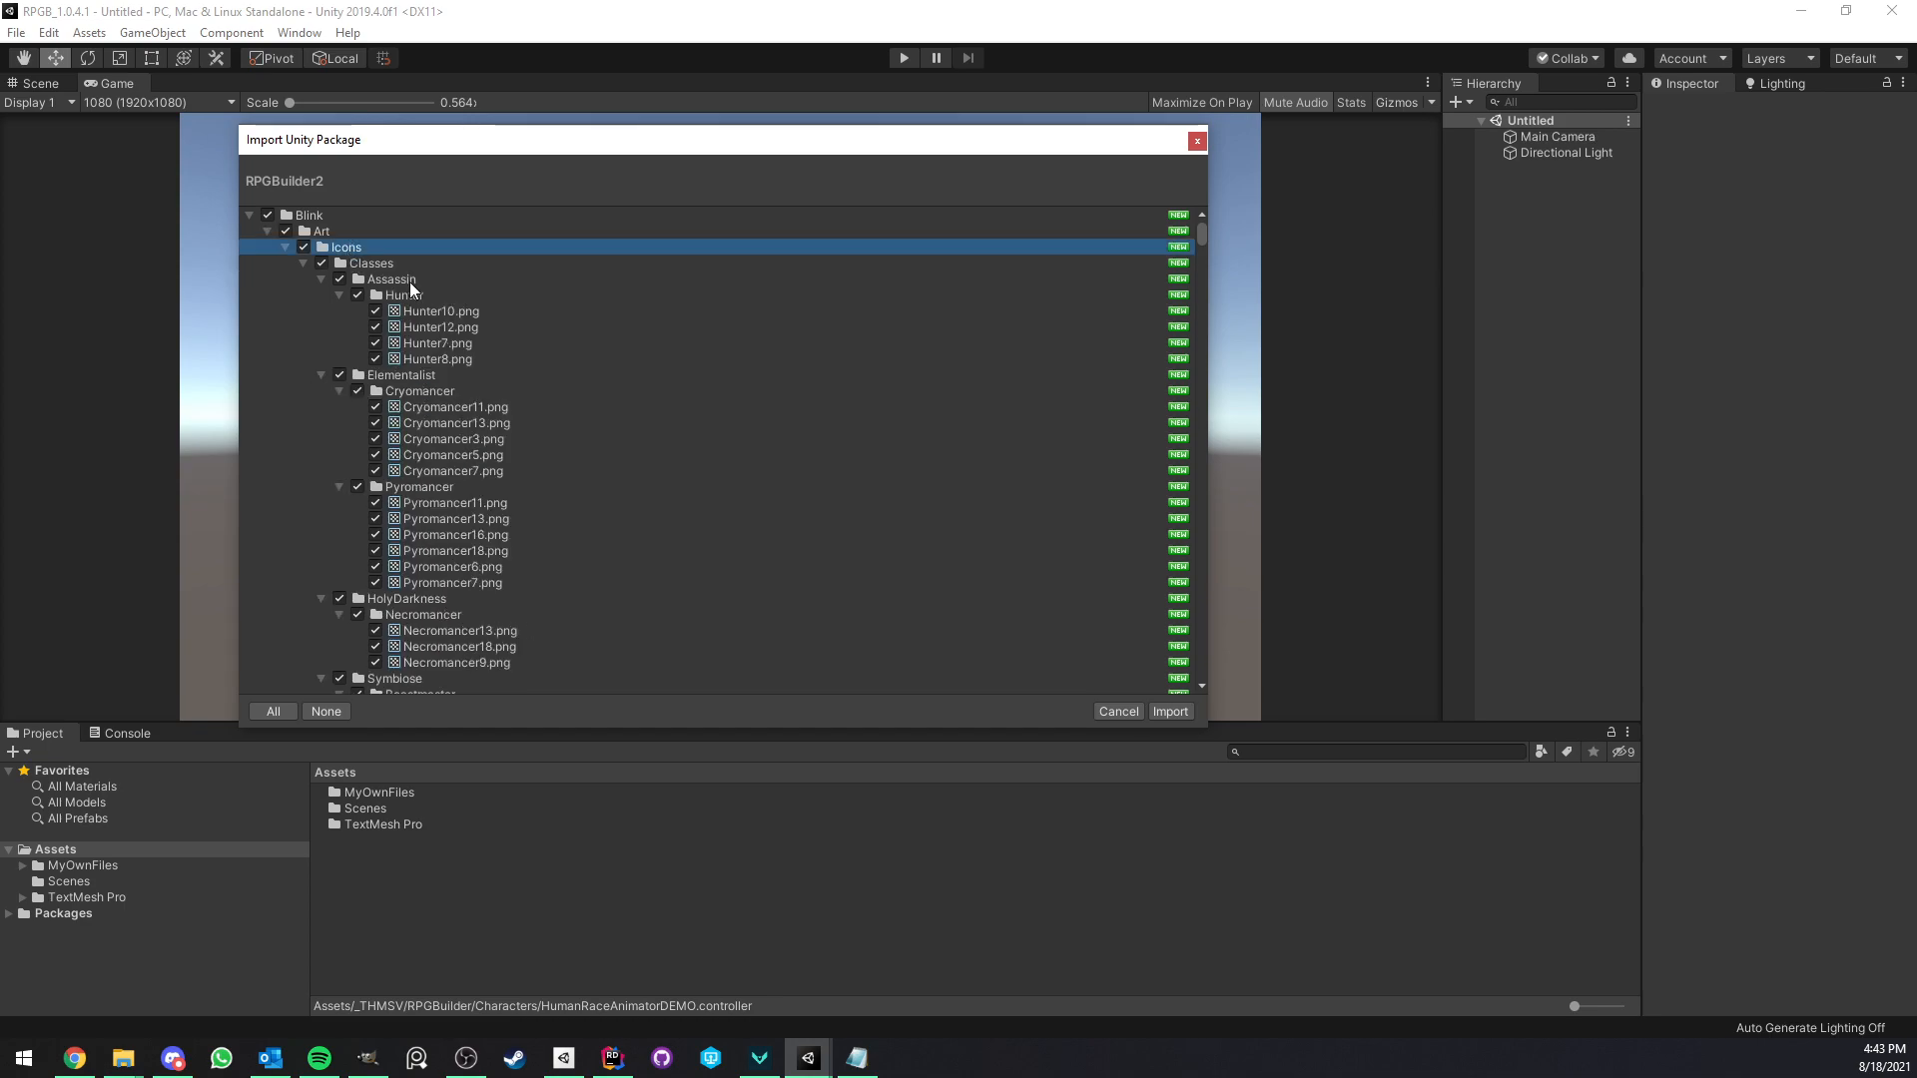
{"action": "left_click", "coordinate": [286, 247]}
{"action": "left_click", "coordinate": [287, 262]}
{"action": "left_click", "coordinate": [287, 279]}
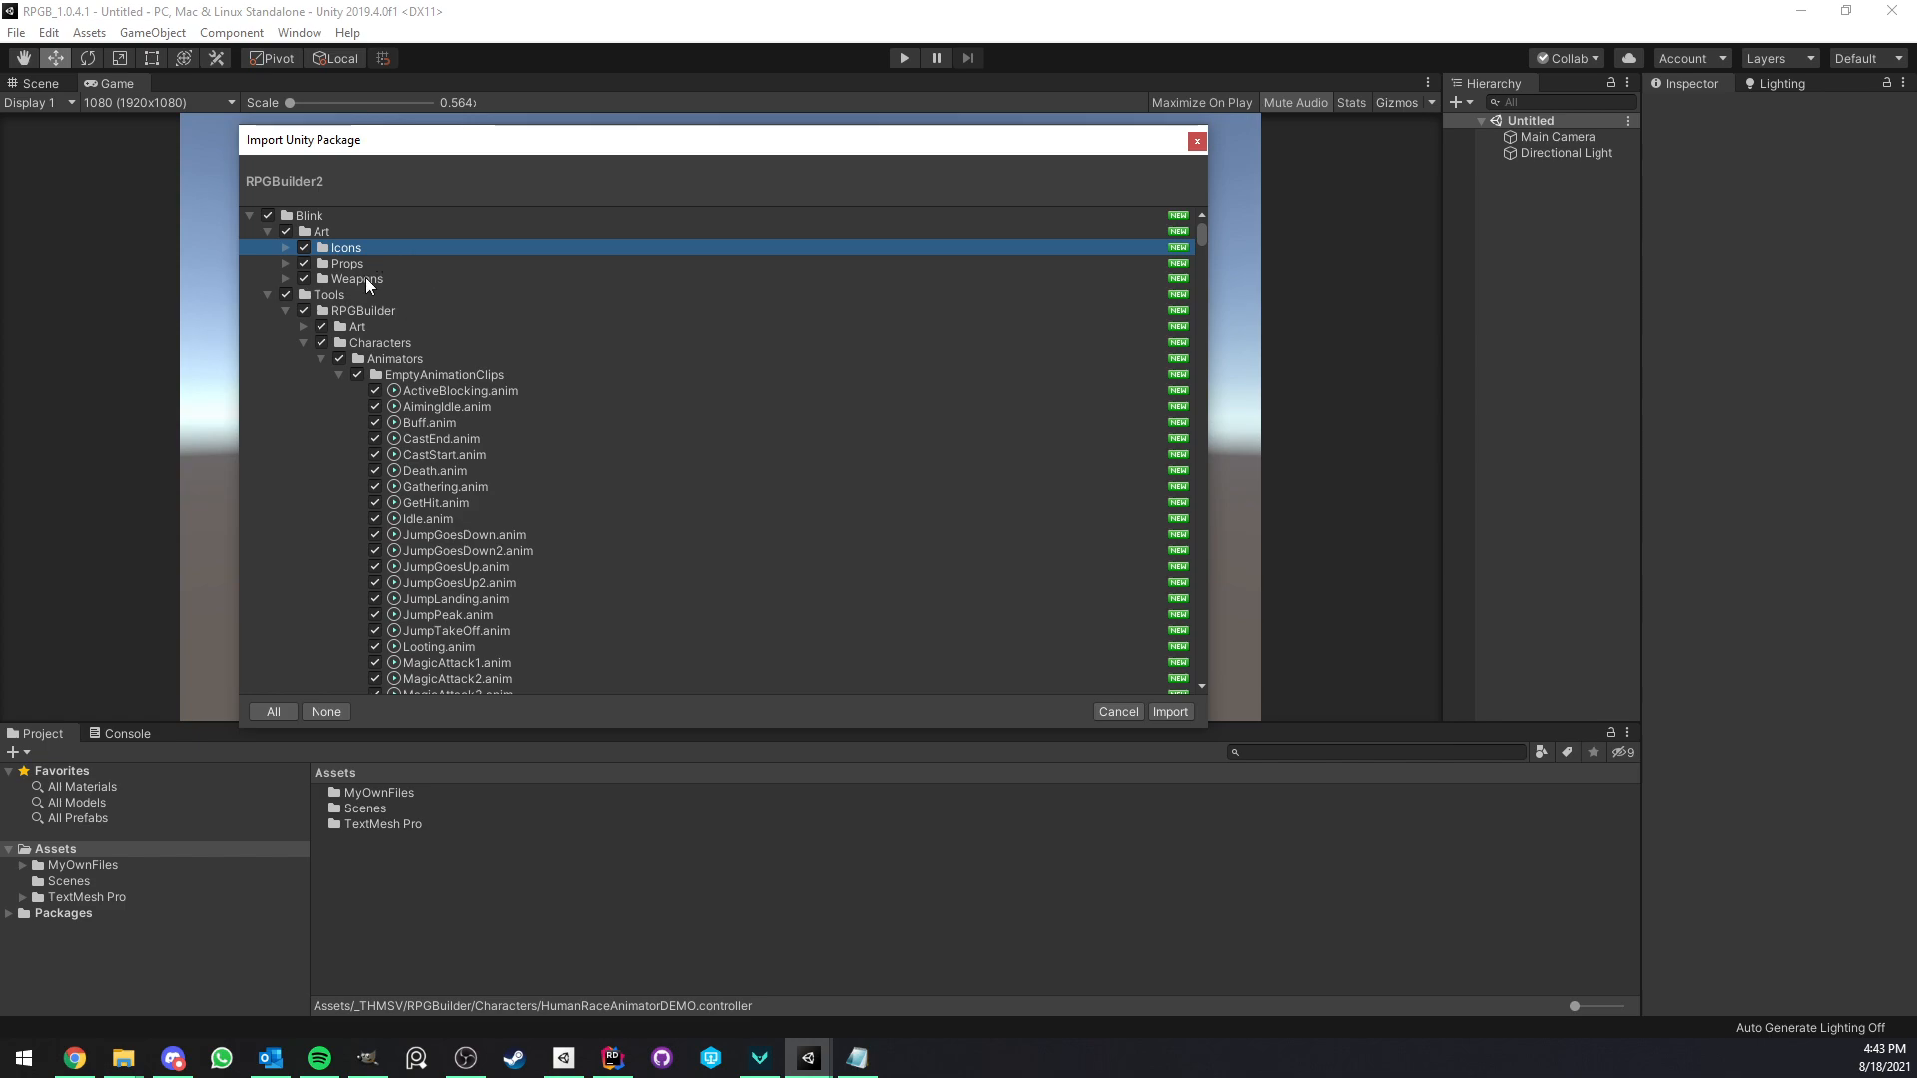
{"action": "left_click_drag", "start_coordinate": [425, 140], "coordinate": [433, 128]}
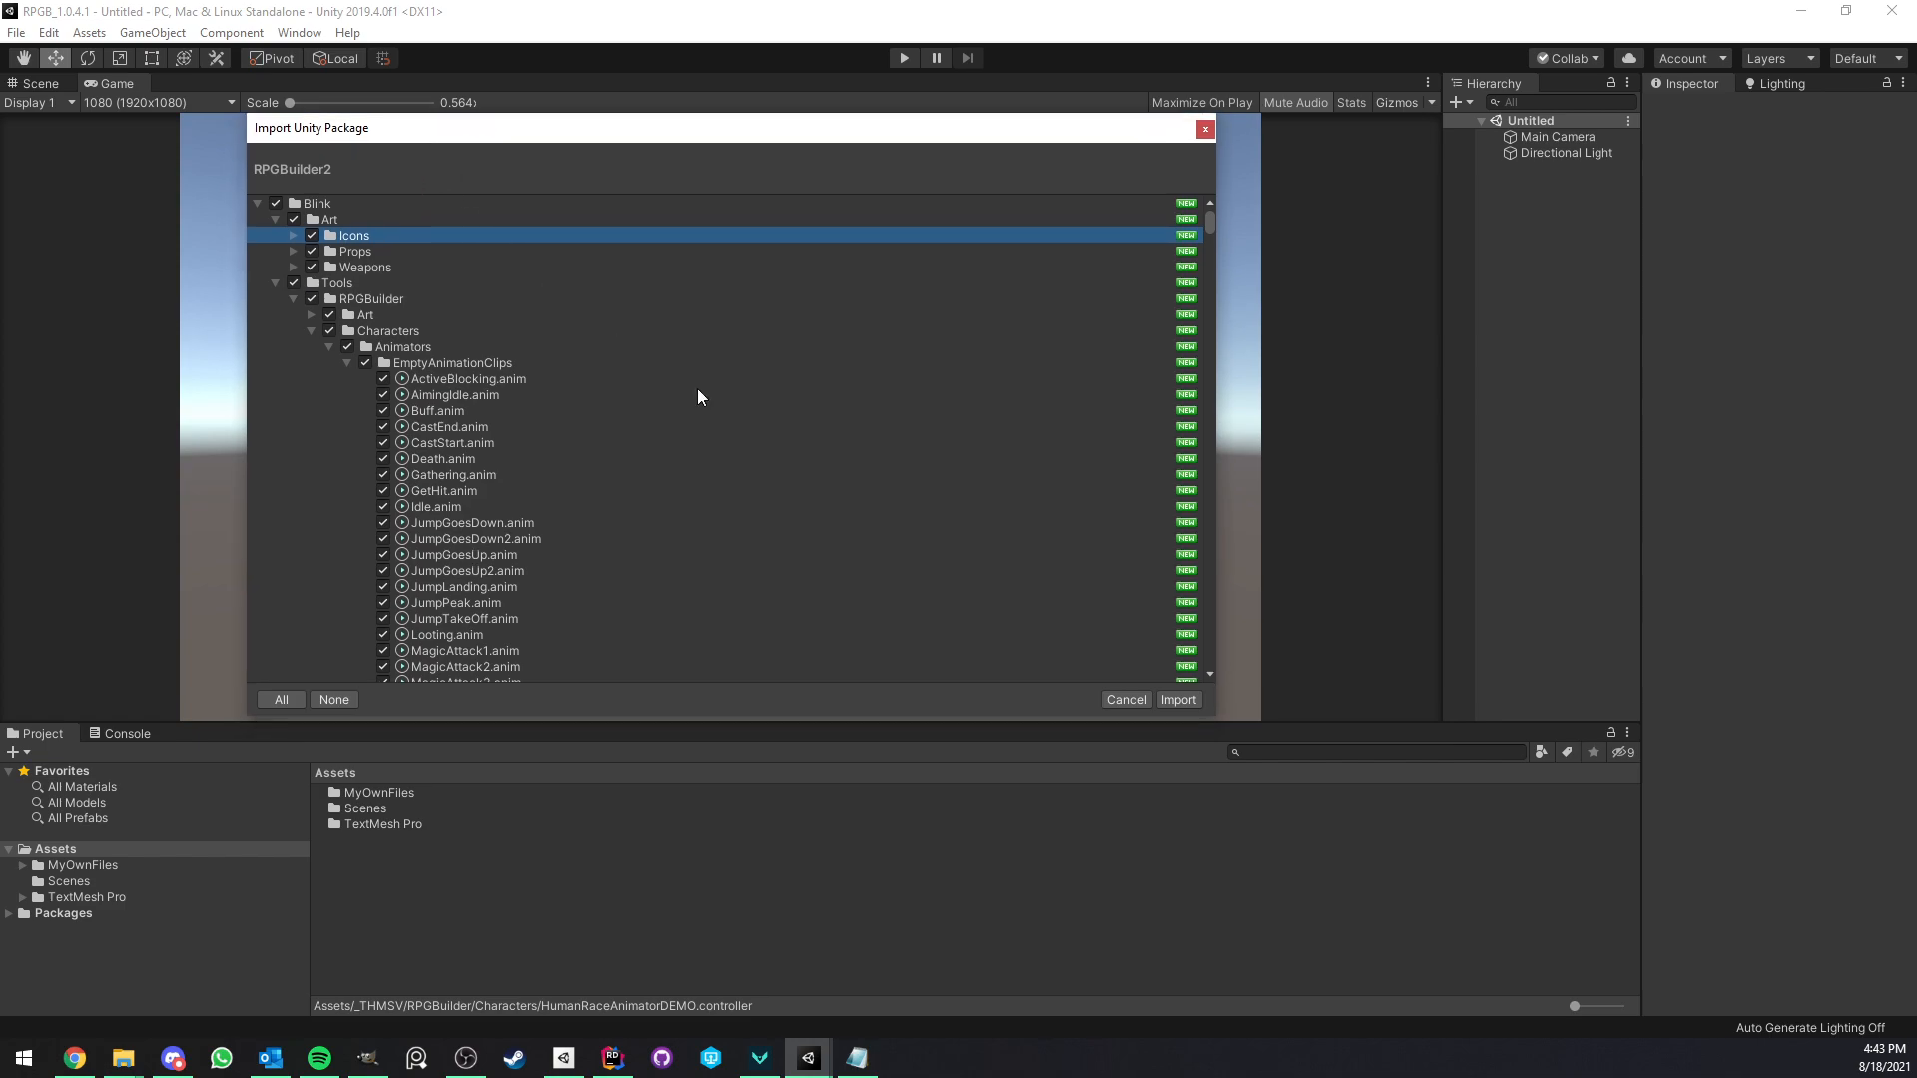
{"action": "left_click", "coordinate": [1174, 699]}
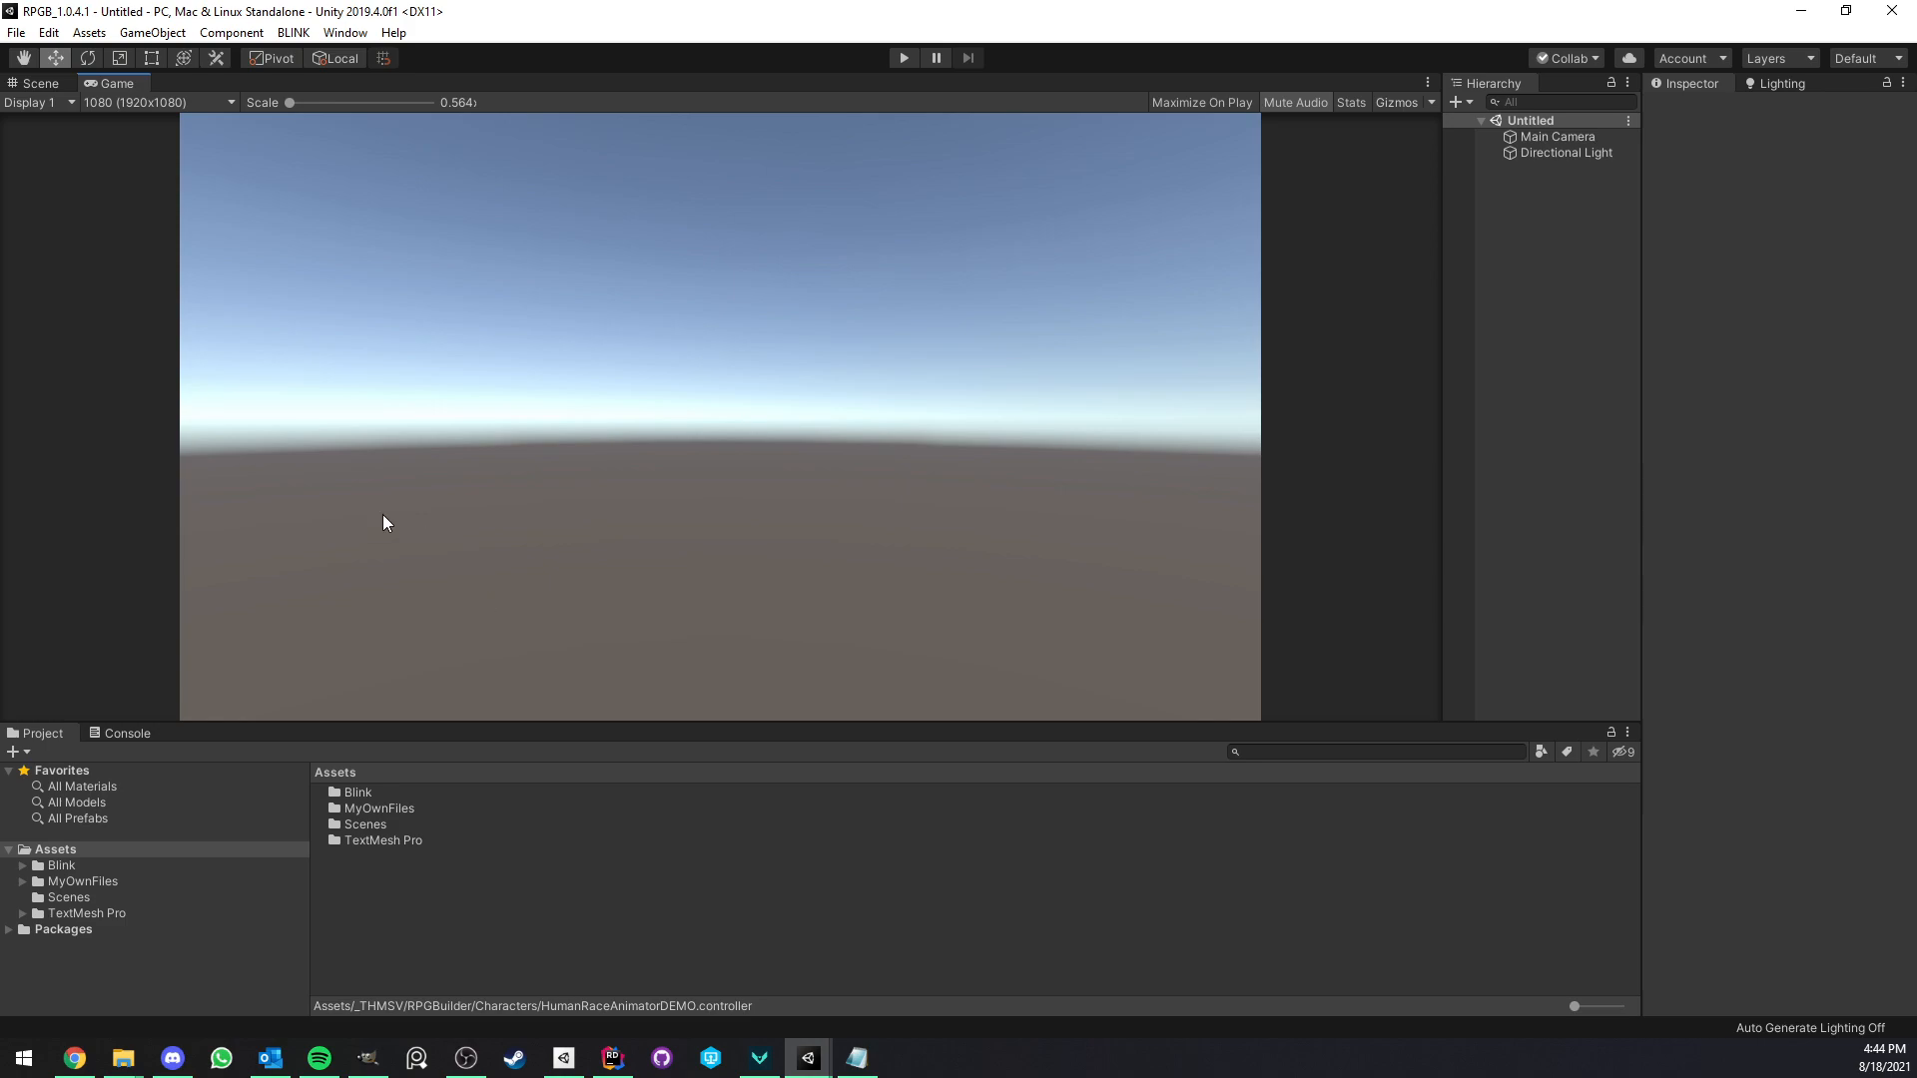
Open the RPG Builder editor, look through its Abilities list and dock it beside the Game view.
{"action": "left_click", "coordinate": [294, 33]}
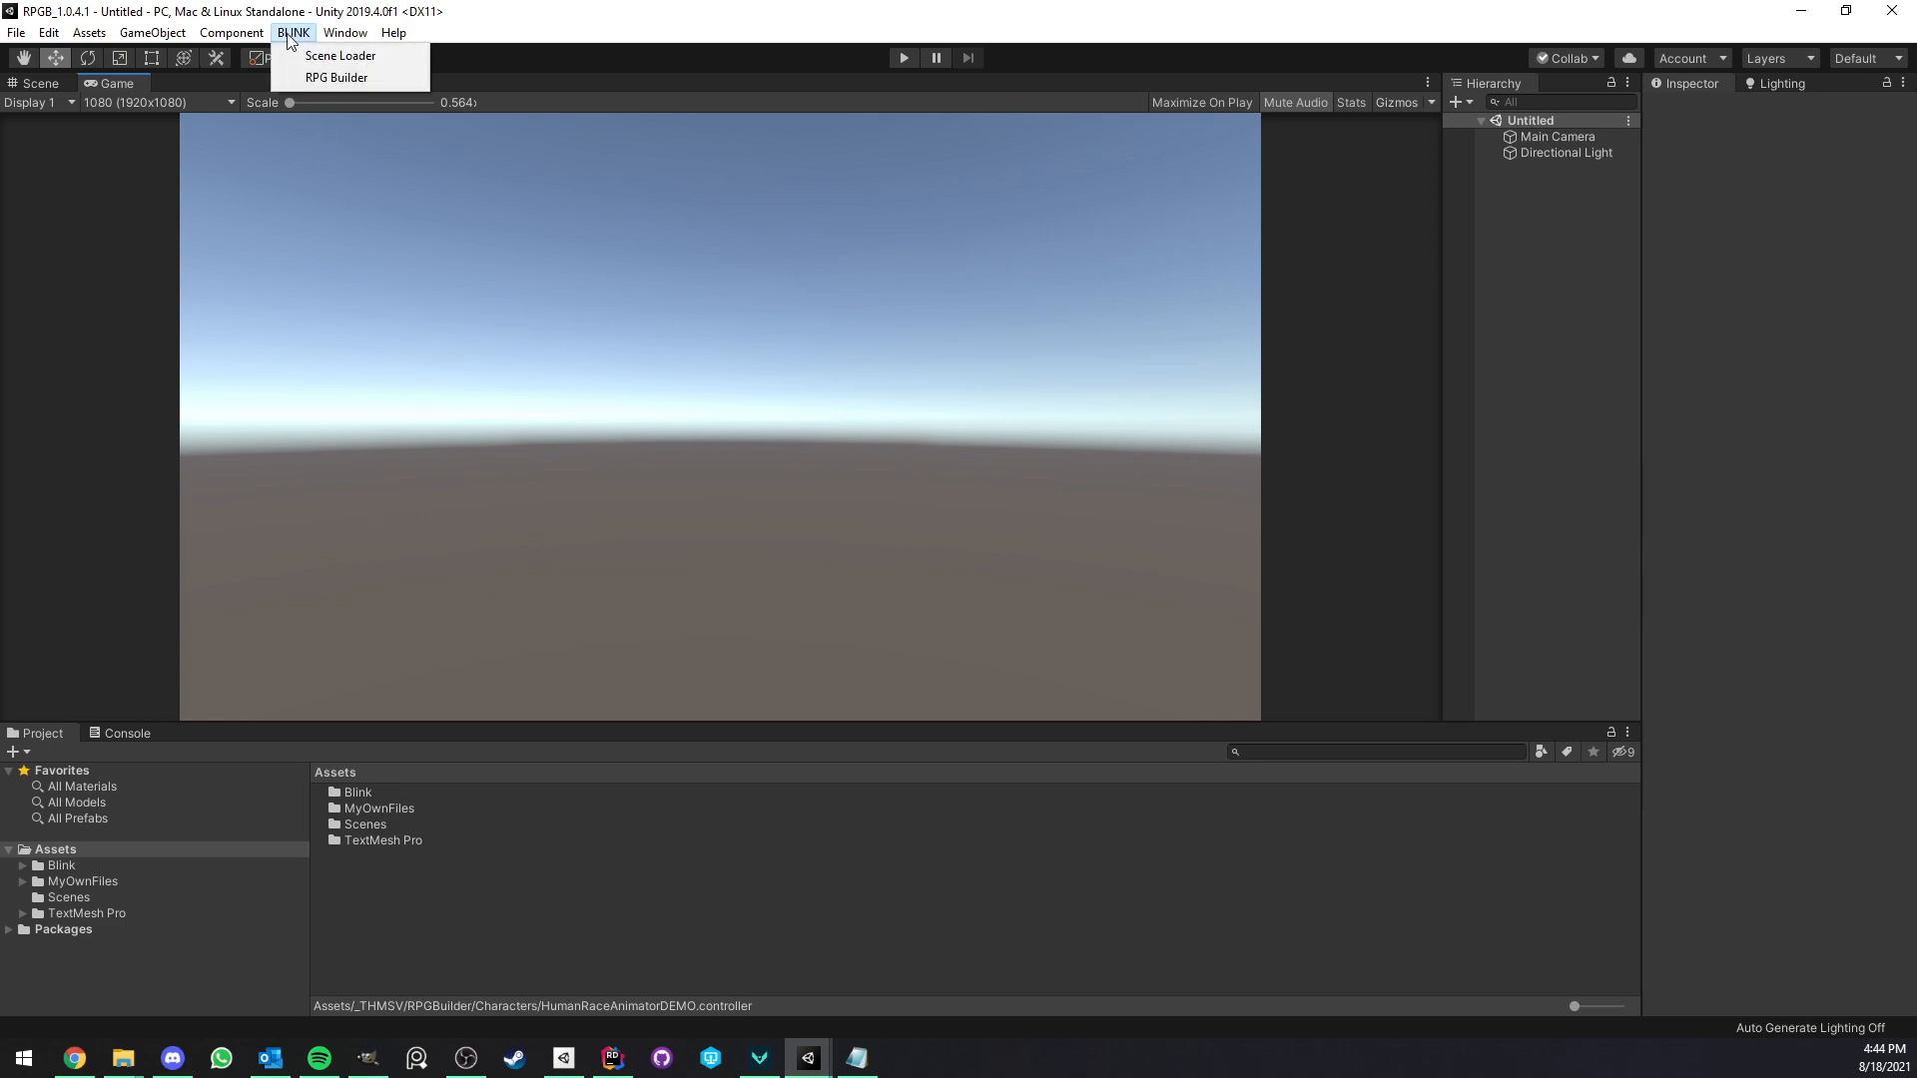
{"action": "left_click", "coordinate": [315, 77]}
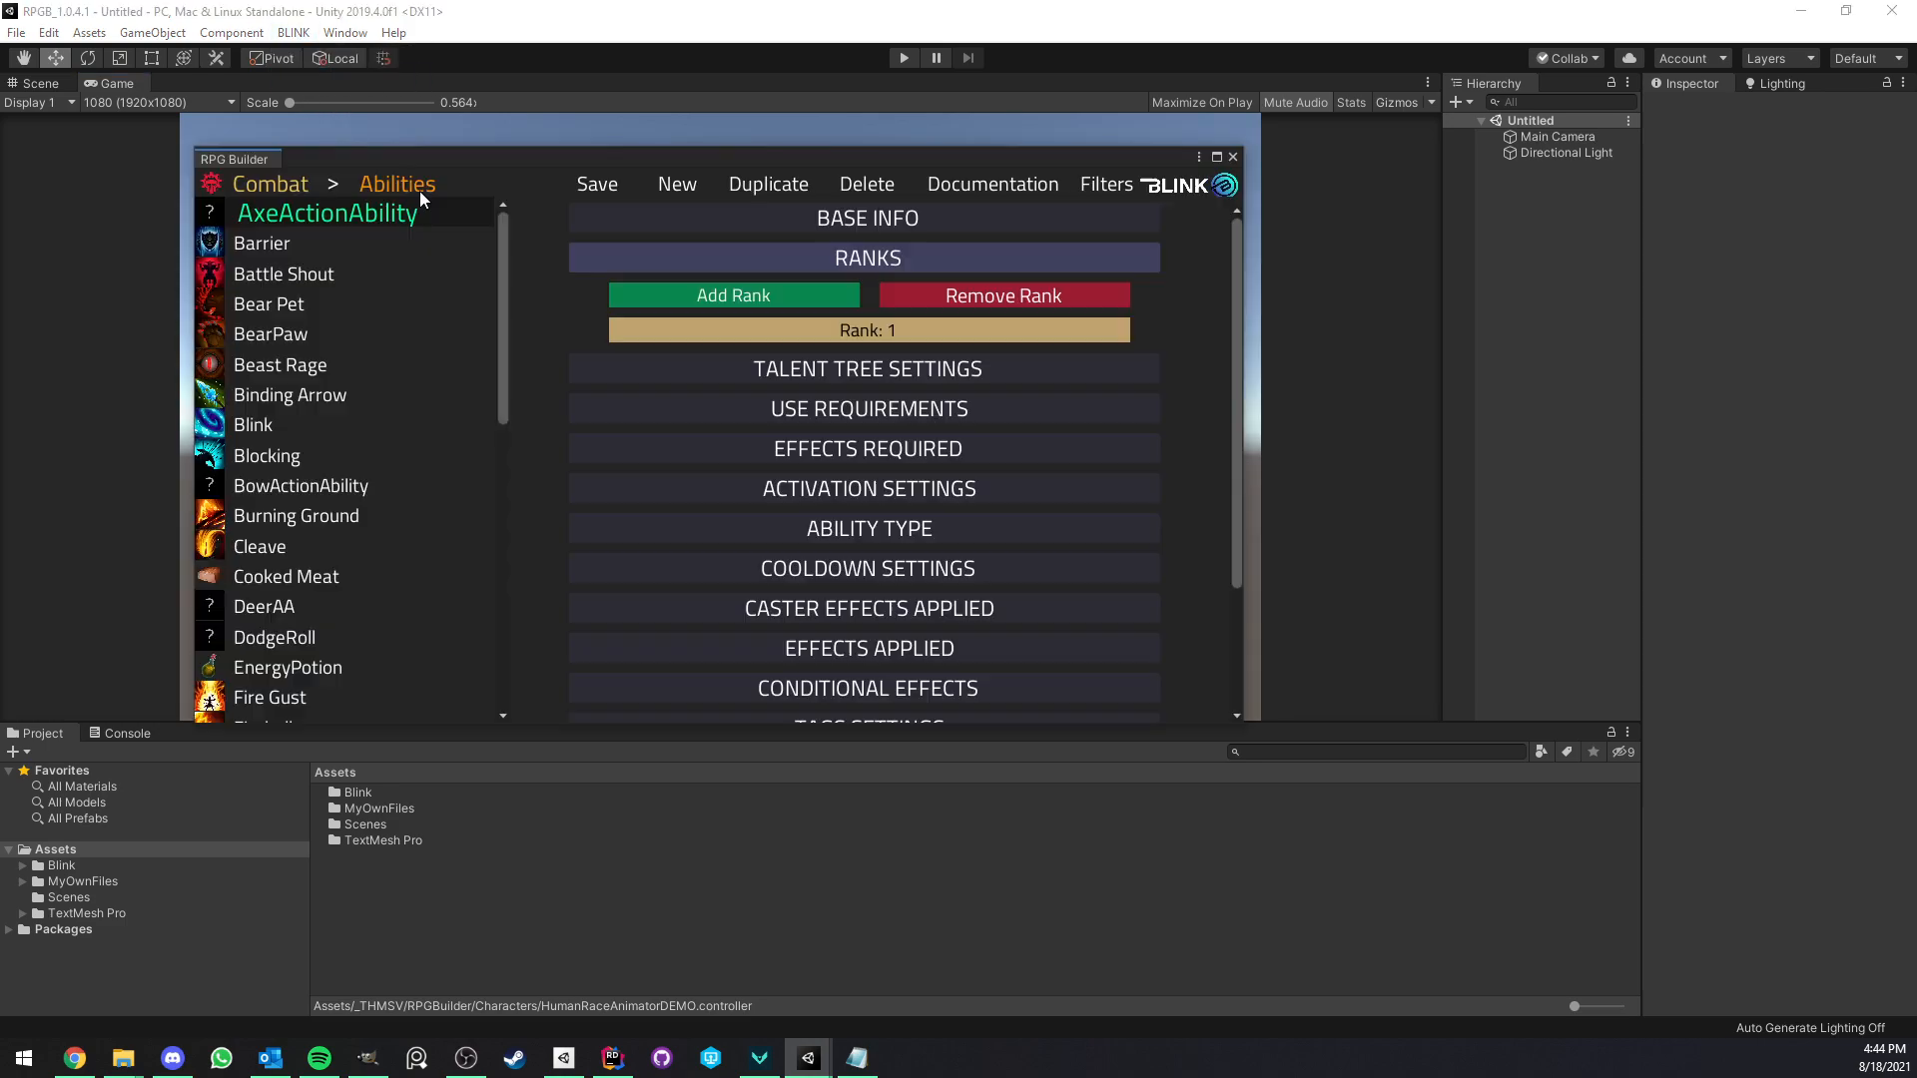
{"action": "mouse_move", "coordinate": [349, 158]}
{"action": "left_mouse_down"}
{"action": "mouse_move", "coordinate": [334, 127]}
{"action": "mouse_move", "coordinate": [329, 148]}
{"action": "left_mouse_up"}
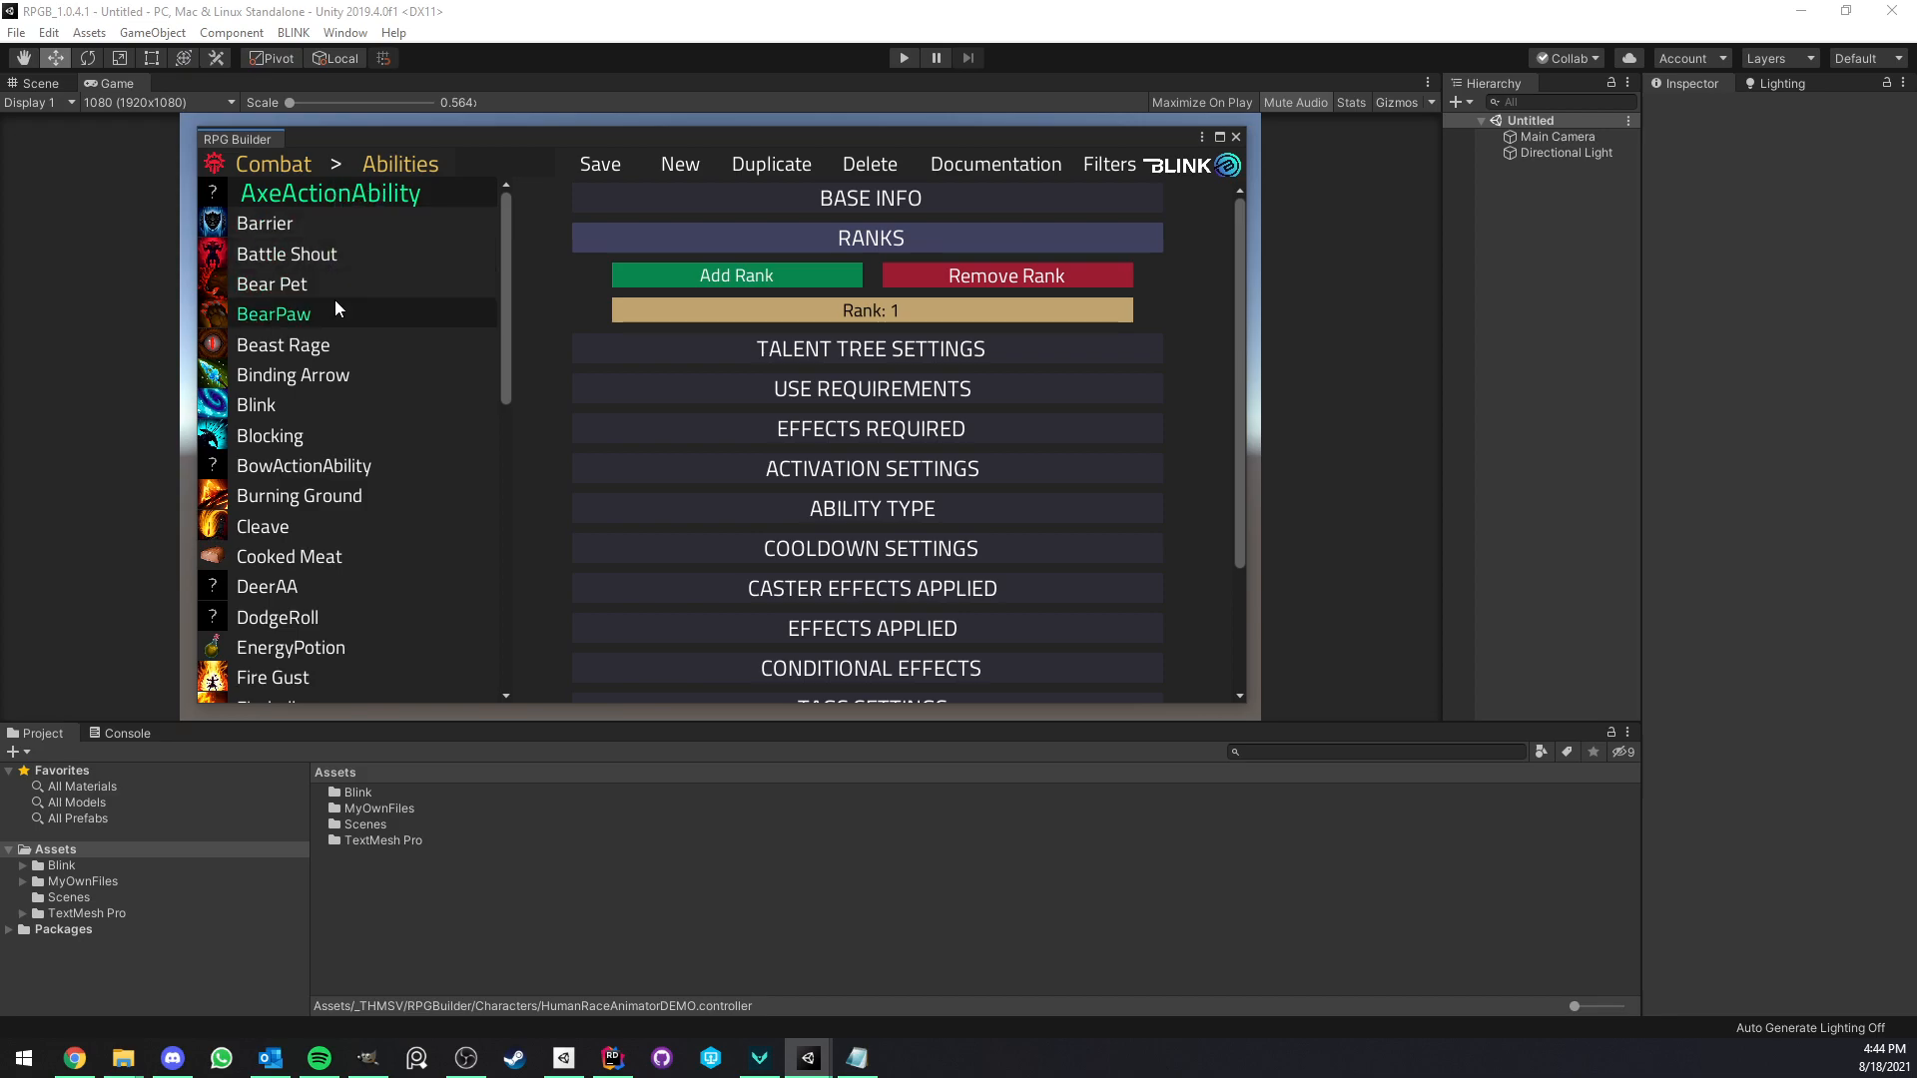
{"action": "scroll", "coordinate": [338, 308], "scroll_direction": "down", "scroll_amount": 4}
{"action": "scroll", "coordinate": [329, 250], "scroll_direction": "up", "scroll_amount": 4}
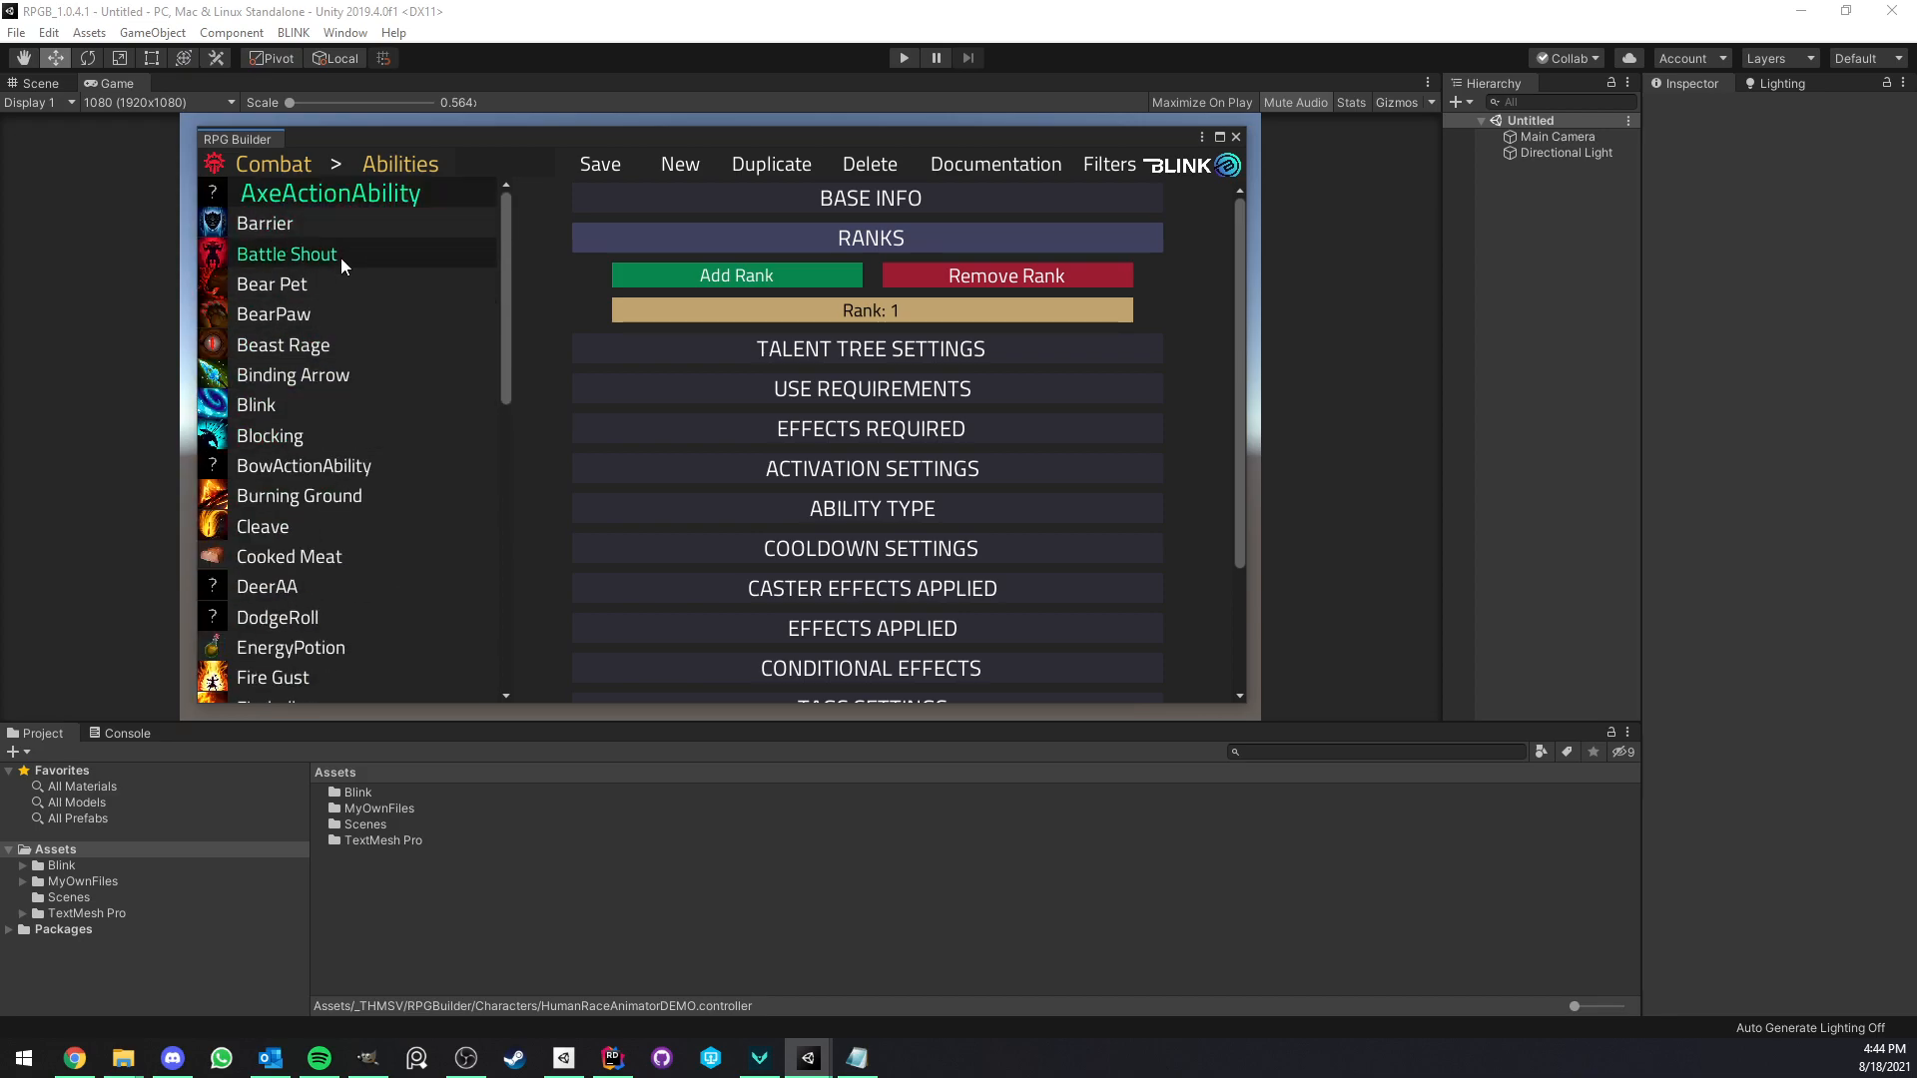
{"action": "left_click_drag", "start_coordinate": [244, 138], "coordinate": [177, 81]}
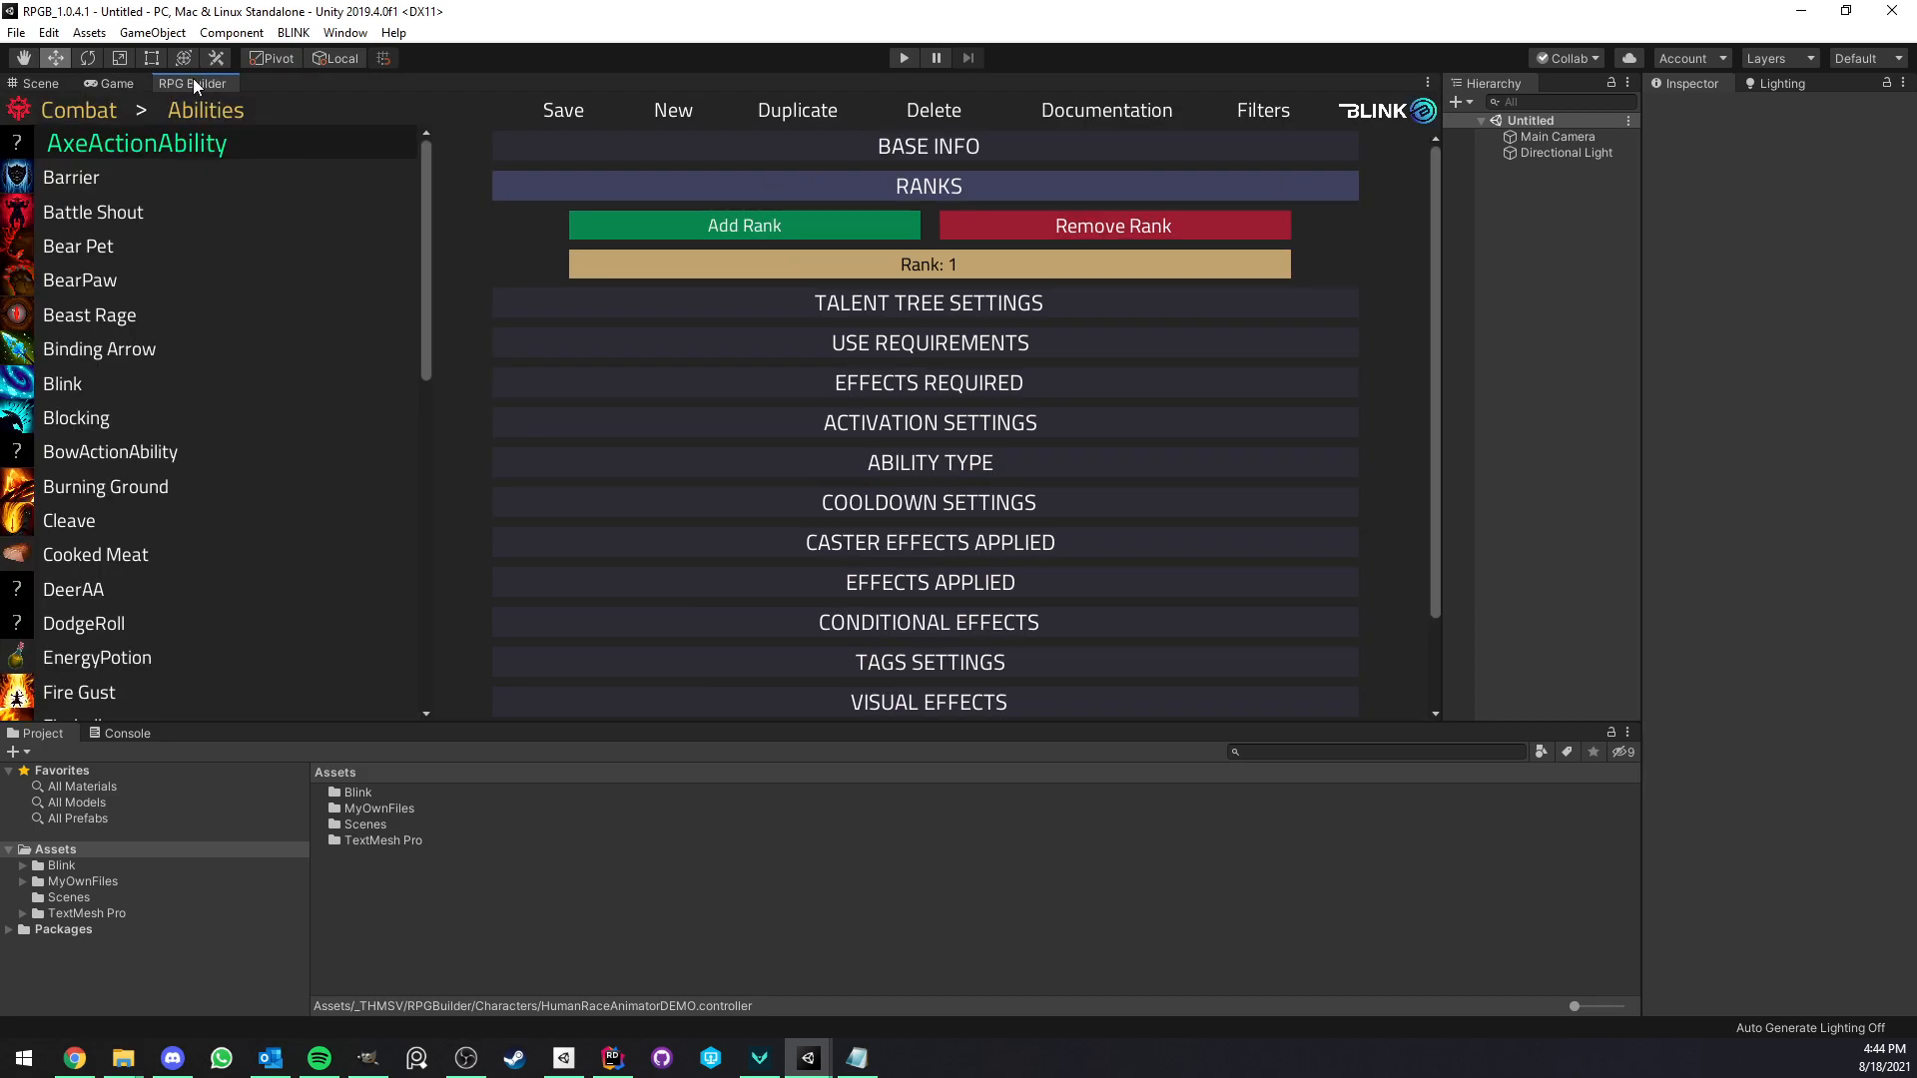
Switch to the Game view and back to RPG Builder, then close the docked RPG Builder editor.
{"action": "left_click", "coordinate": [108, 84]}
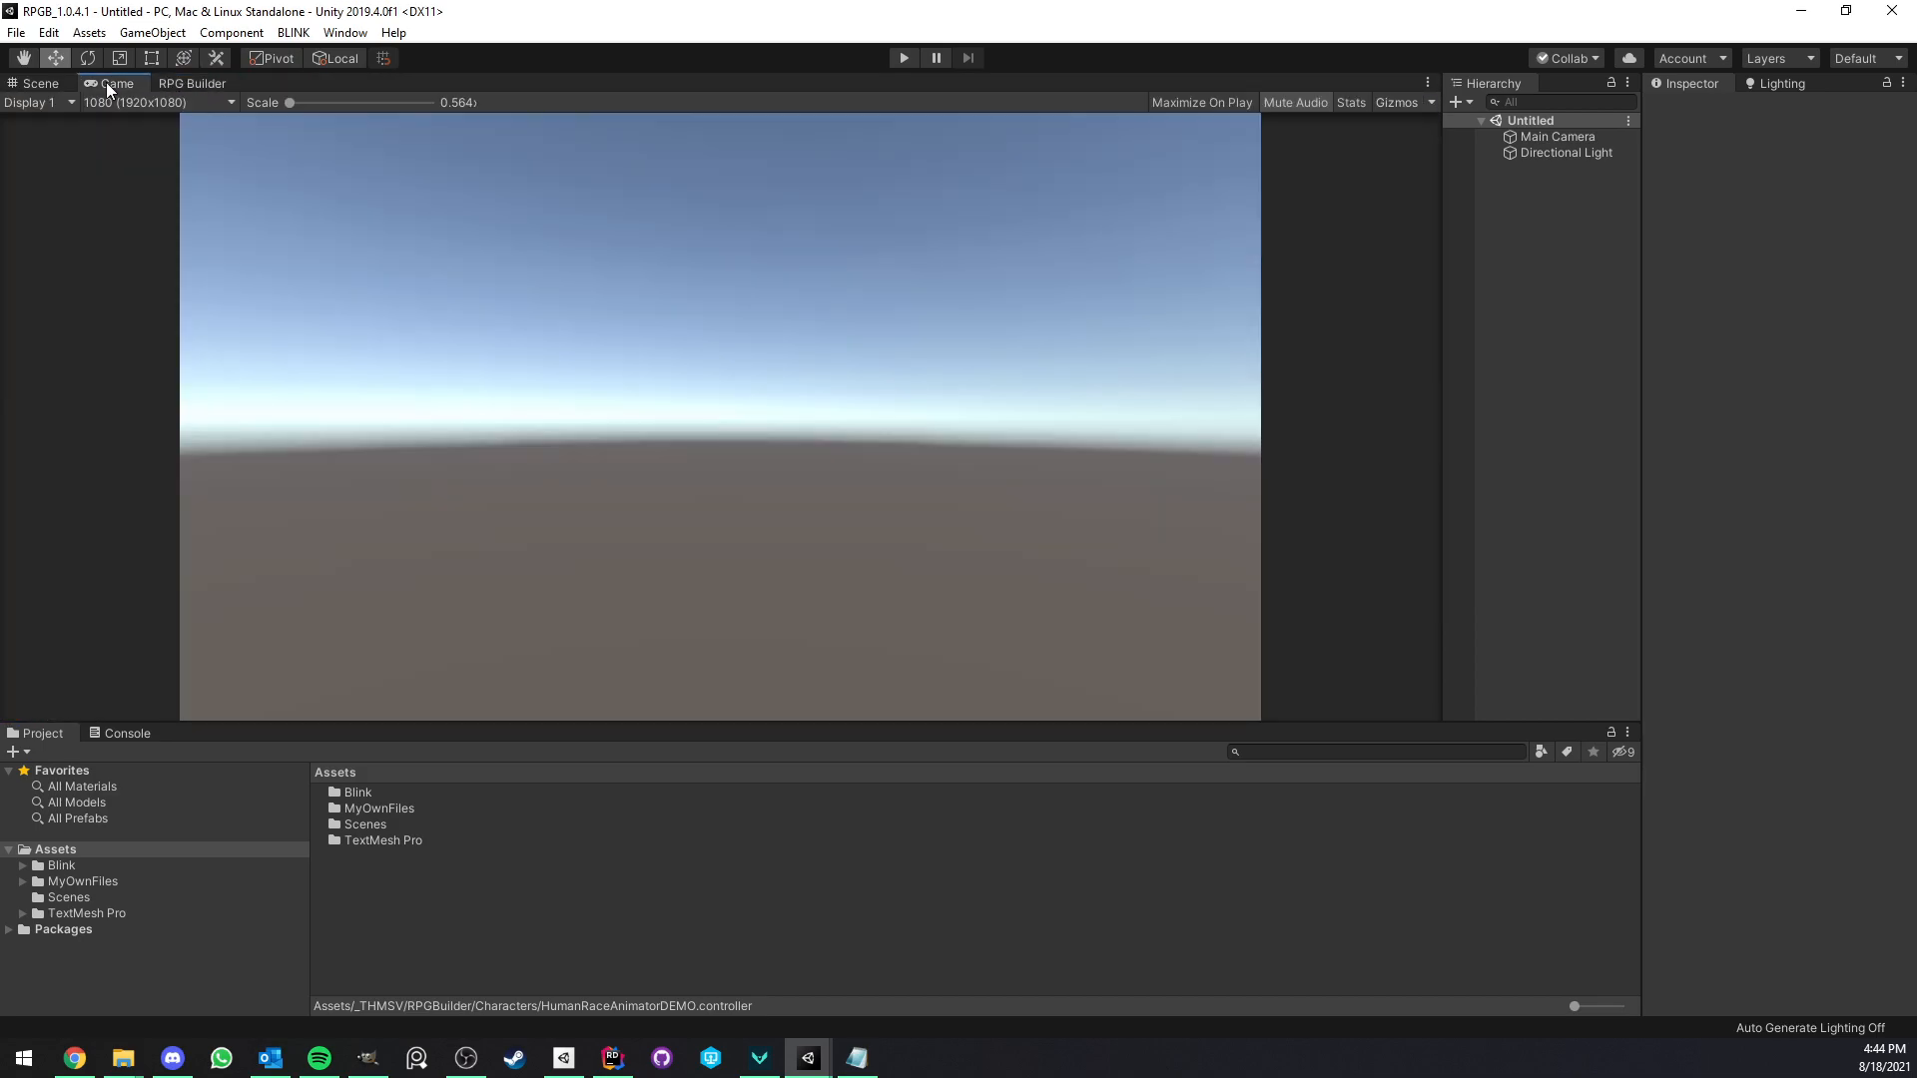
{"action": "left_click", "coordinate": [168, 84]}
{"action": "right_click", "coordinate": [173, 80]}
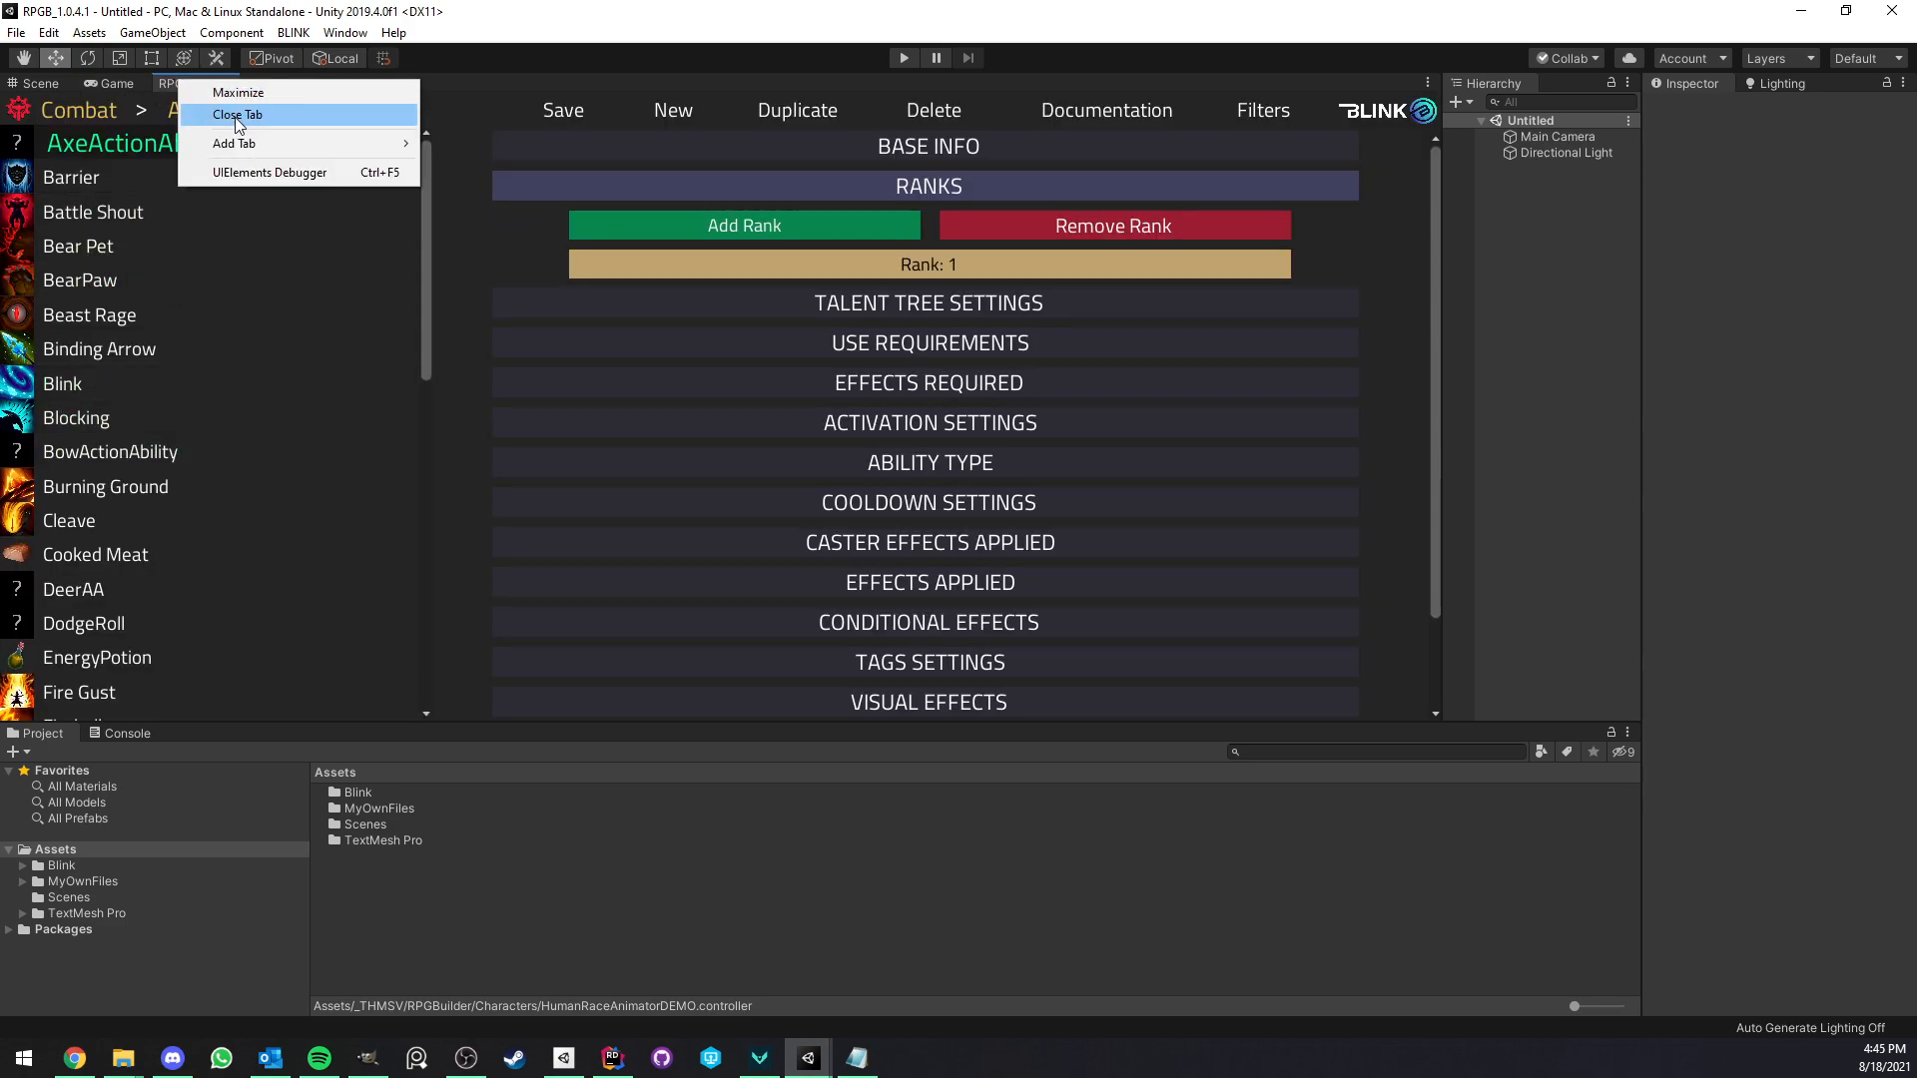
{"action": "left_click", "coordinate": [300, 111]}
Reopen the RPG Builder editor, dock it beside the Game view again and look through the Abilities list.
{"action": "left_click", "coordinate": [293, 33]}
{"action": "left_click", "coordinate": [308, 80]}
{"action": "left_click_drag", "start_coordinate": [239, 124], "coordinate": [216, 85]}
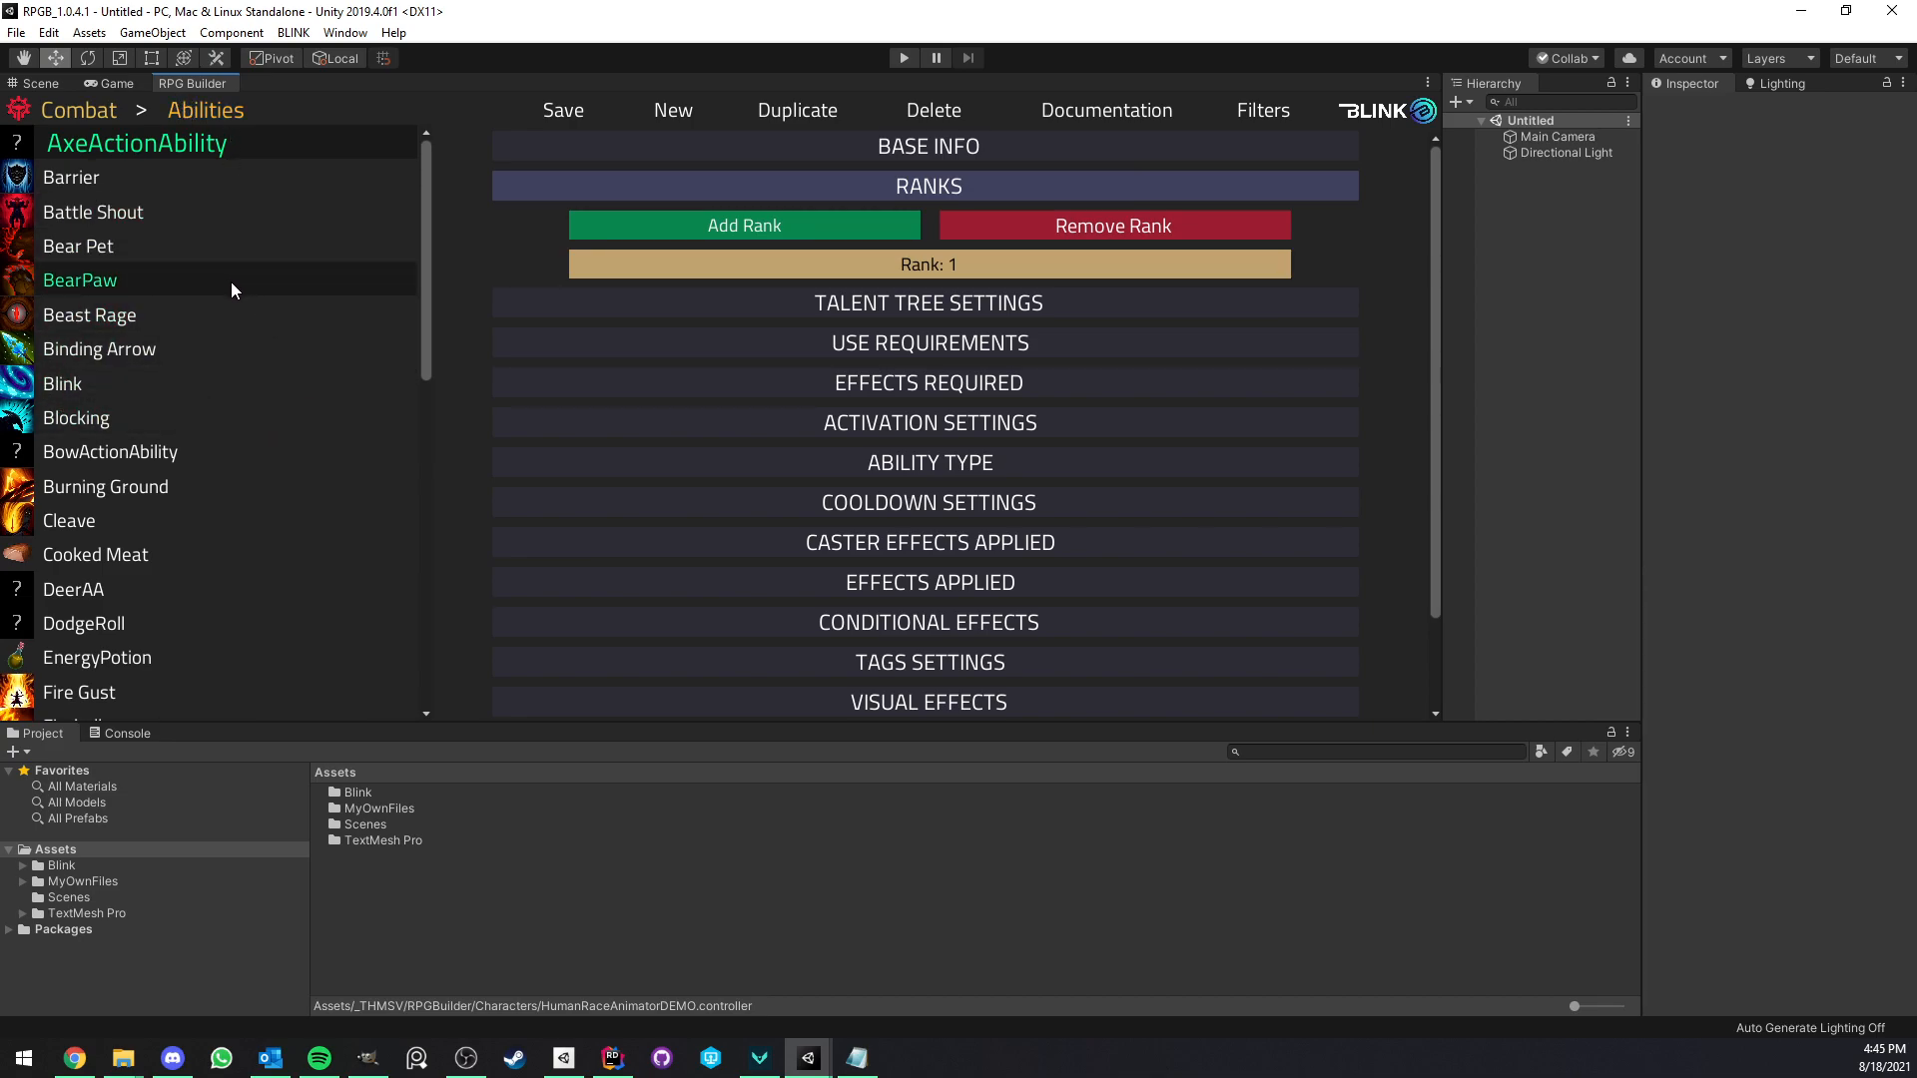
{"action": "scroll", "coordinate": [240, 300], "scroll_direction": "down", "scroll_amount": 3}
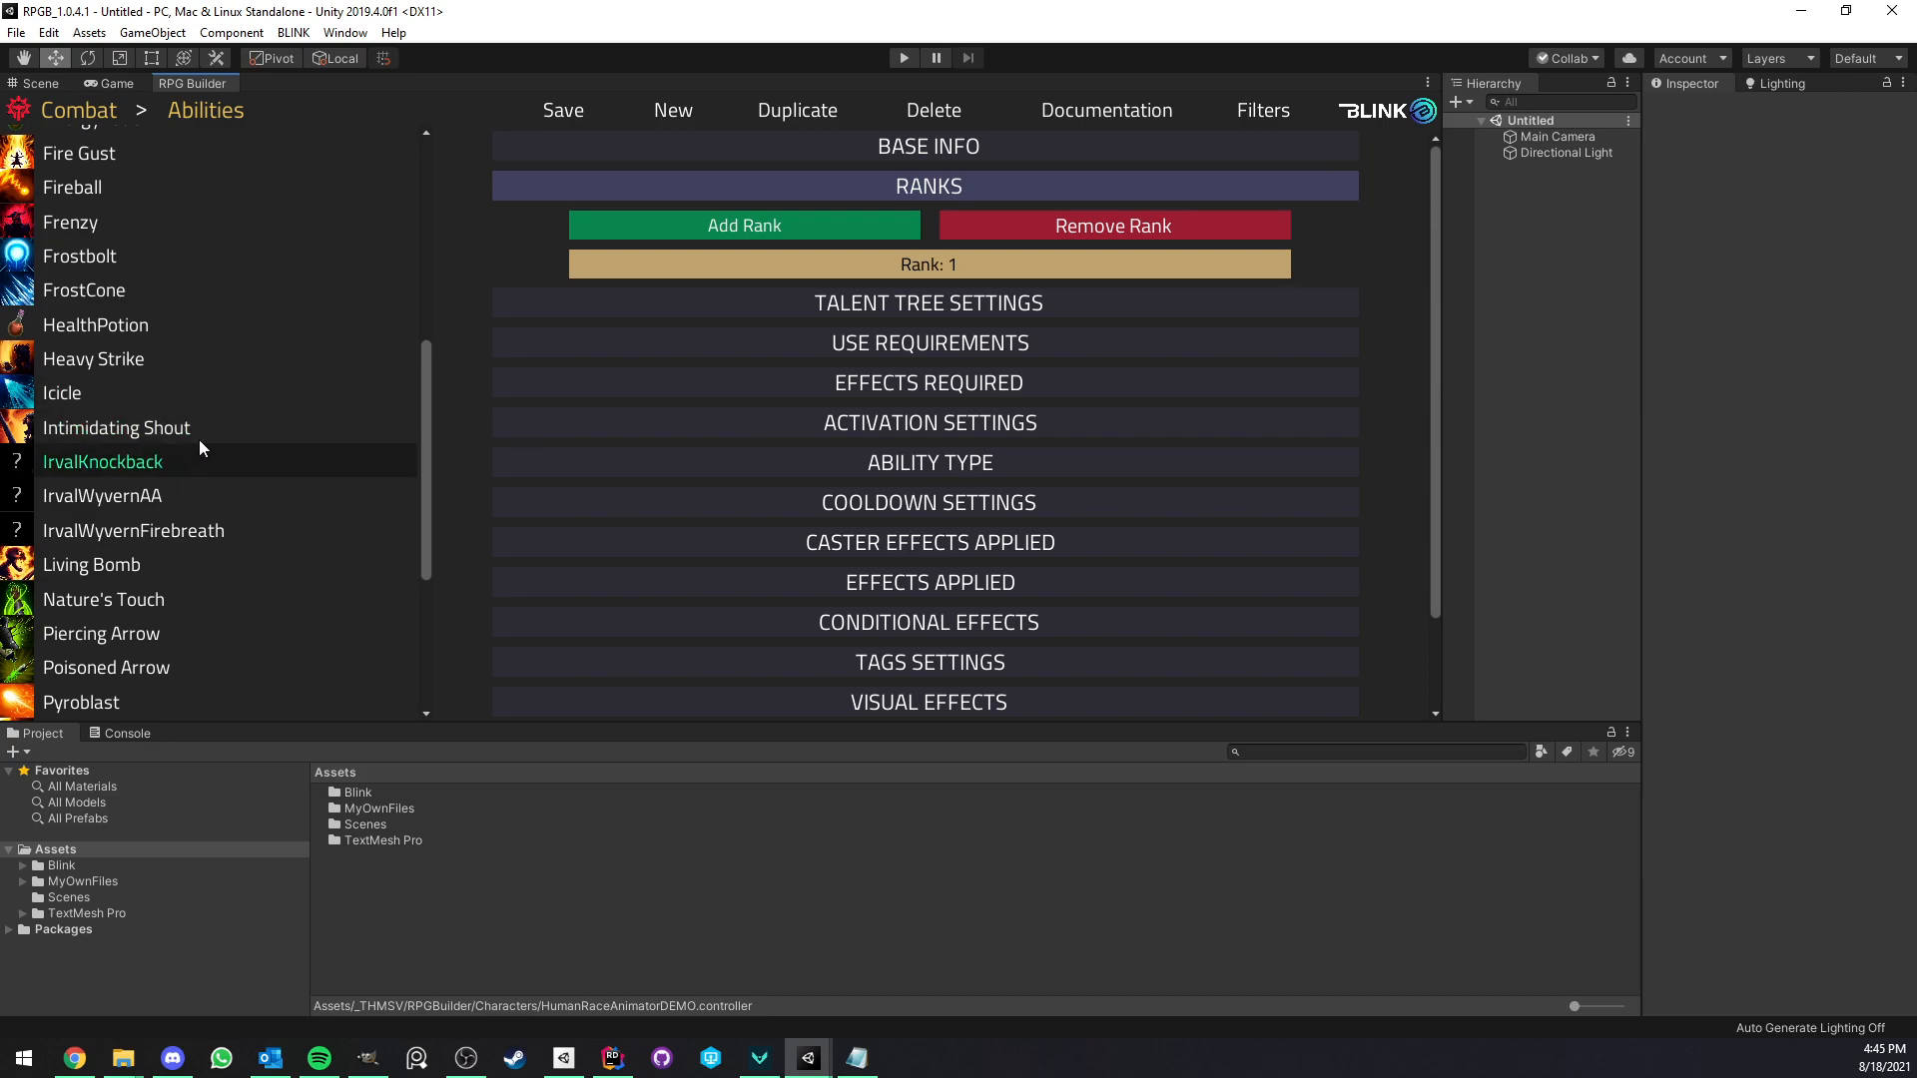
{"action": "scroll", "coordinate": [192, 361], "scroll_direction": "up", "scroll_amount": 5}
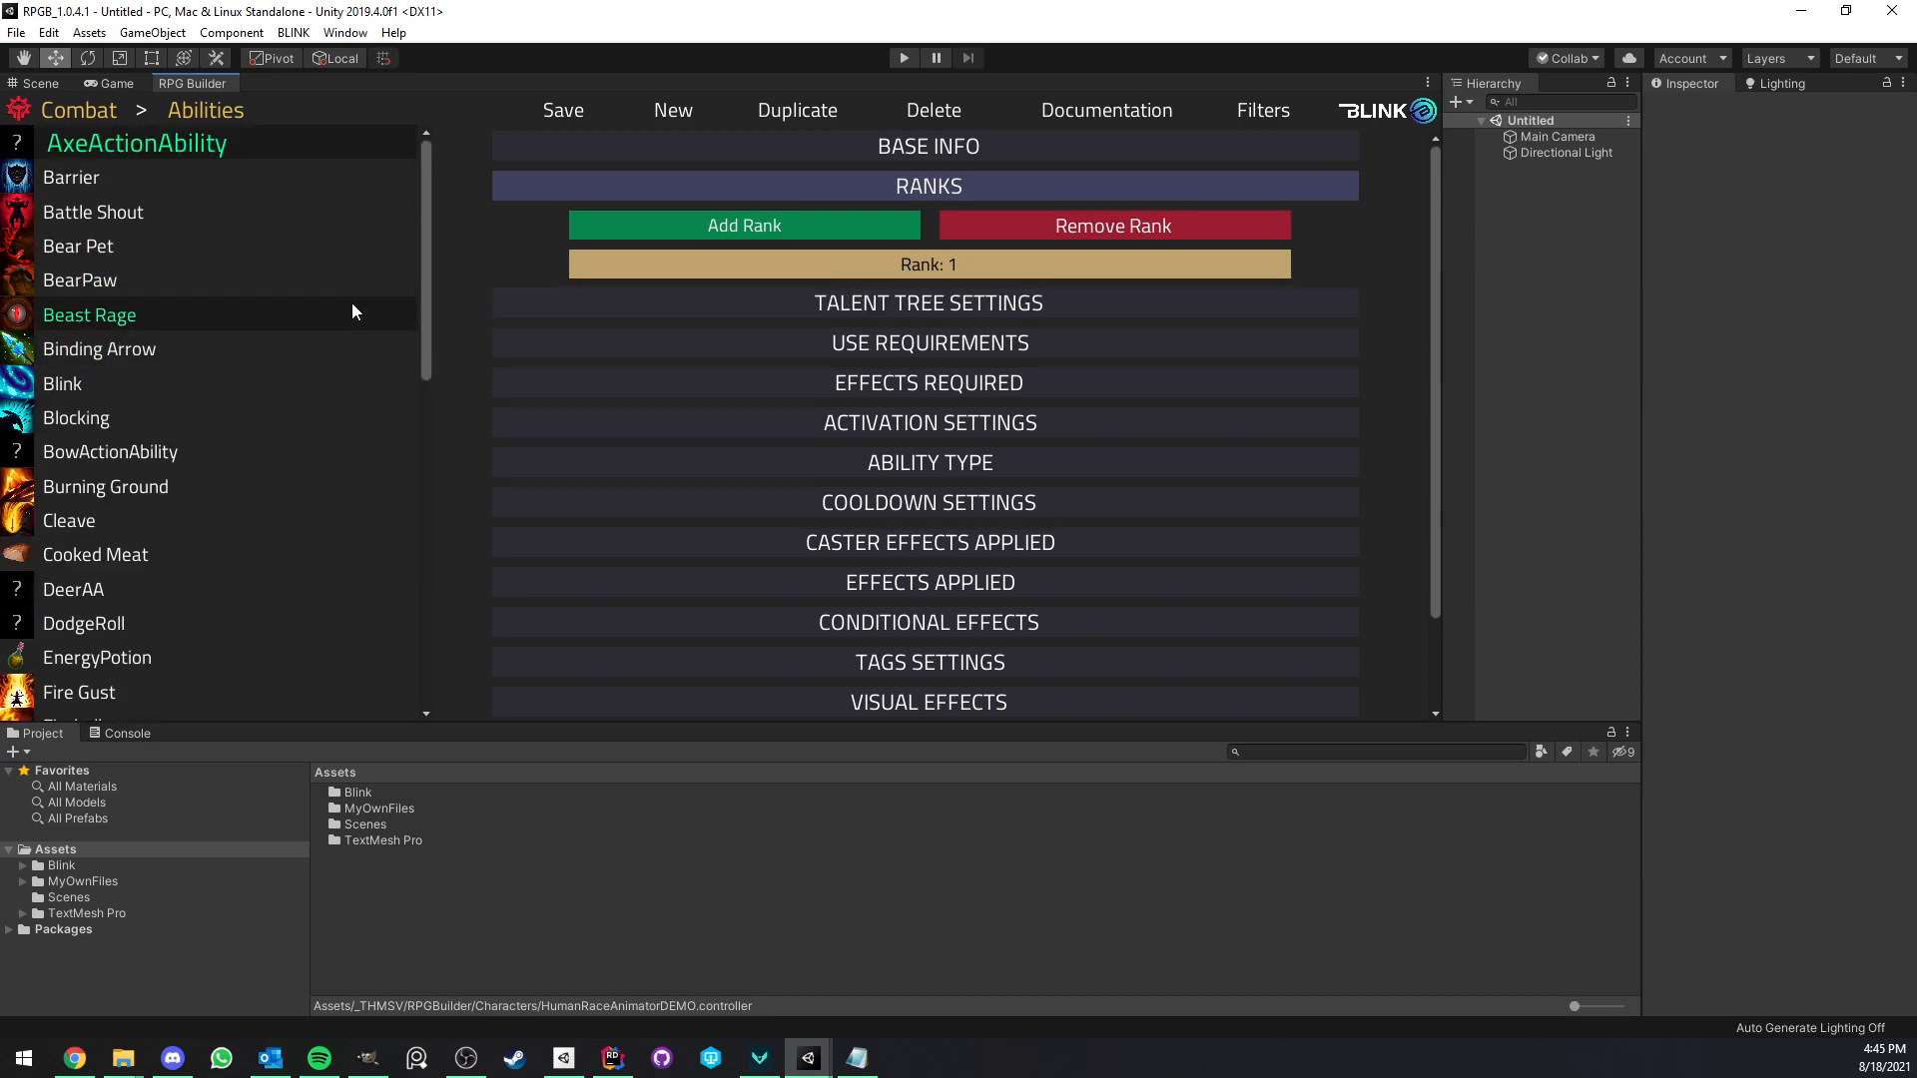
Collapse the ranks of the selected ability and look through the full Abilities list.
{"action": "scroll", "coordinate": [758, 384], "scroll_direction": "down", "scroll_amount": 3}
{"action": "scroll", "coordinate": [757, 386], "scroll_direction": "up", "scroll_amount": 3}
{"action": "left_click", "coordinate": [551, 187]}
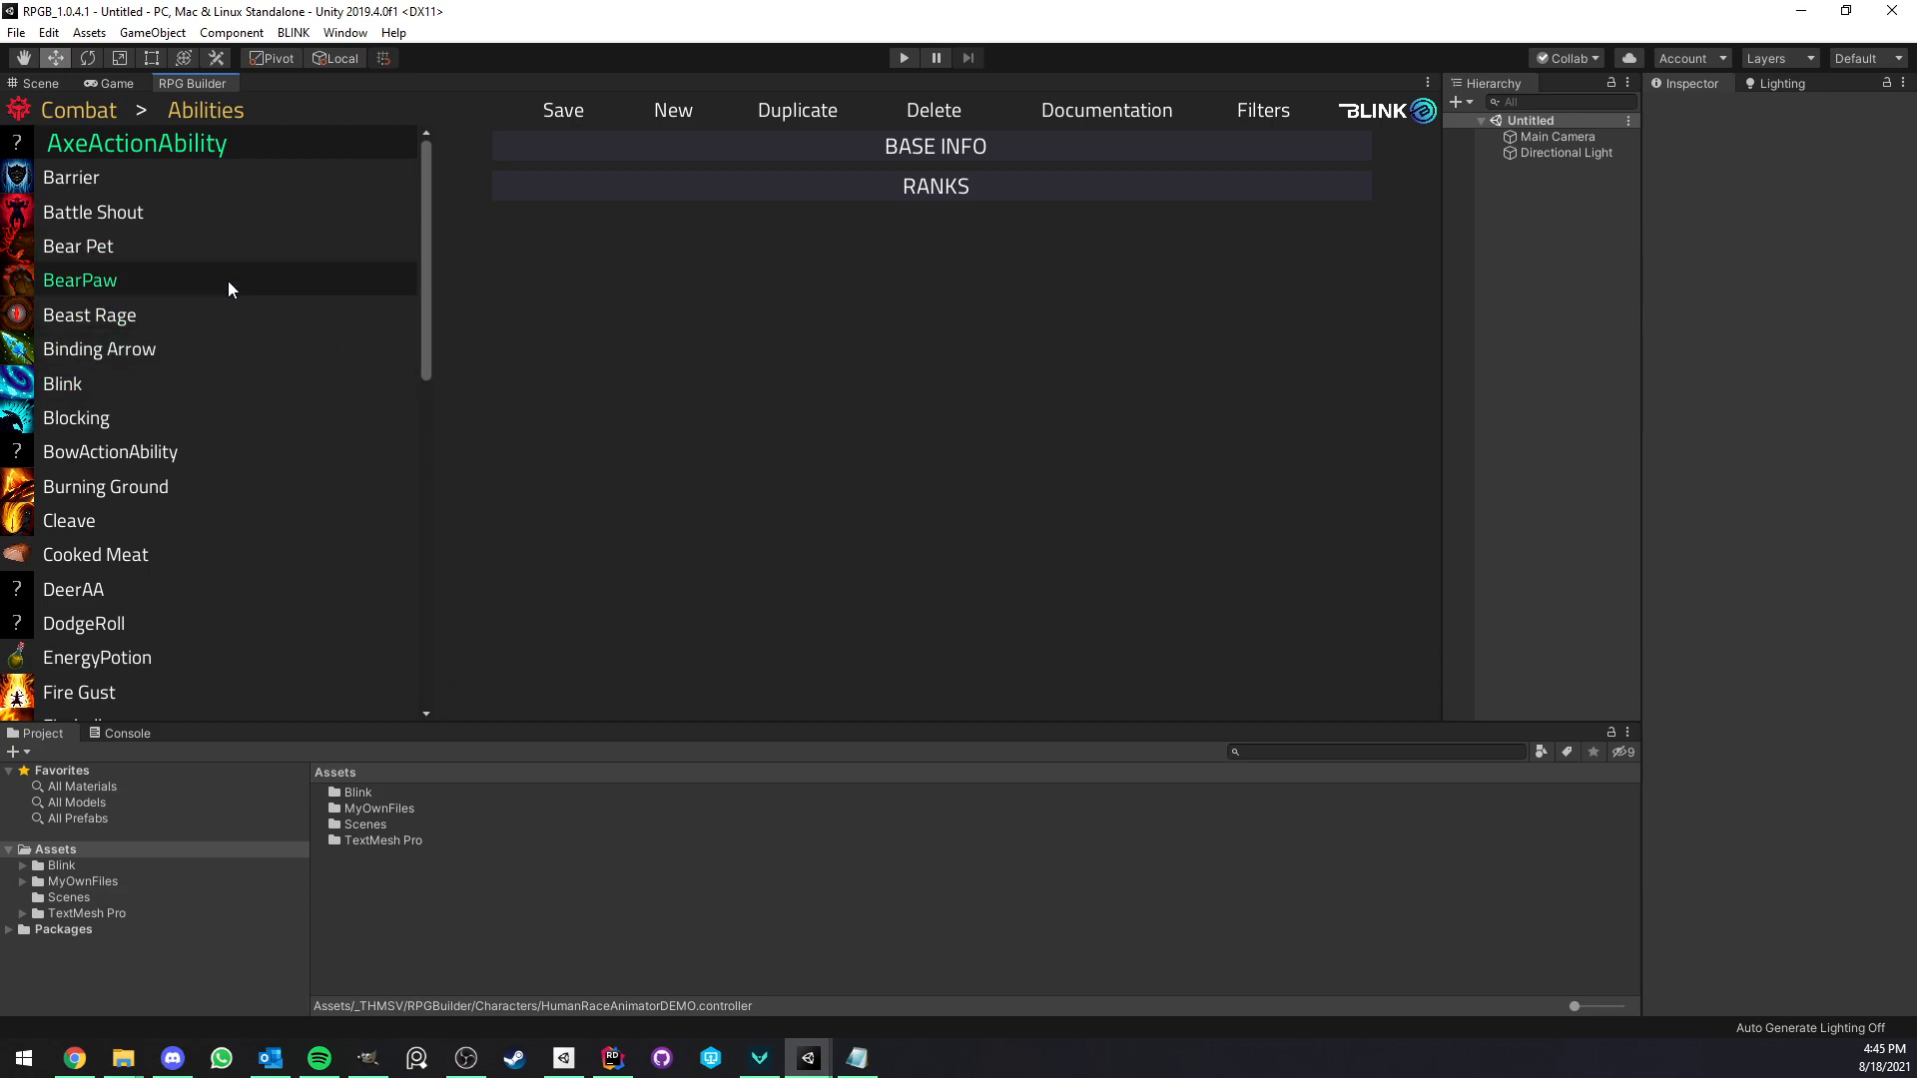
{"action": "scroll", "coordinate": [258, 364], "scroll_direction": "down", "scroll_amount": 10}
{"action": "left_click", "coordinate": [226, 352]}
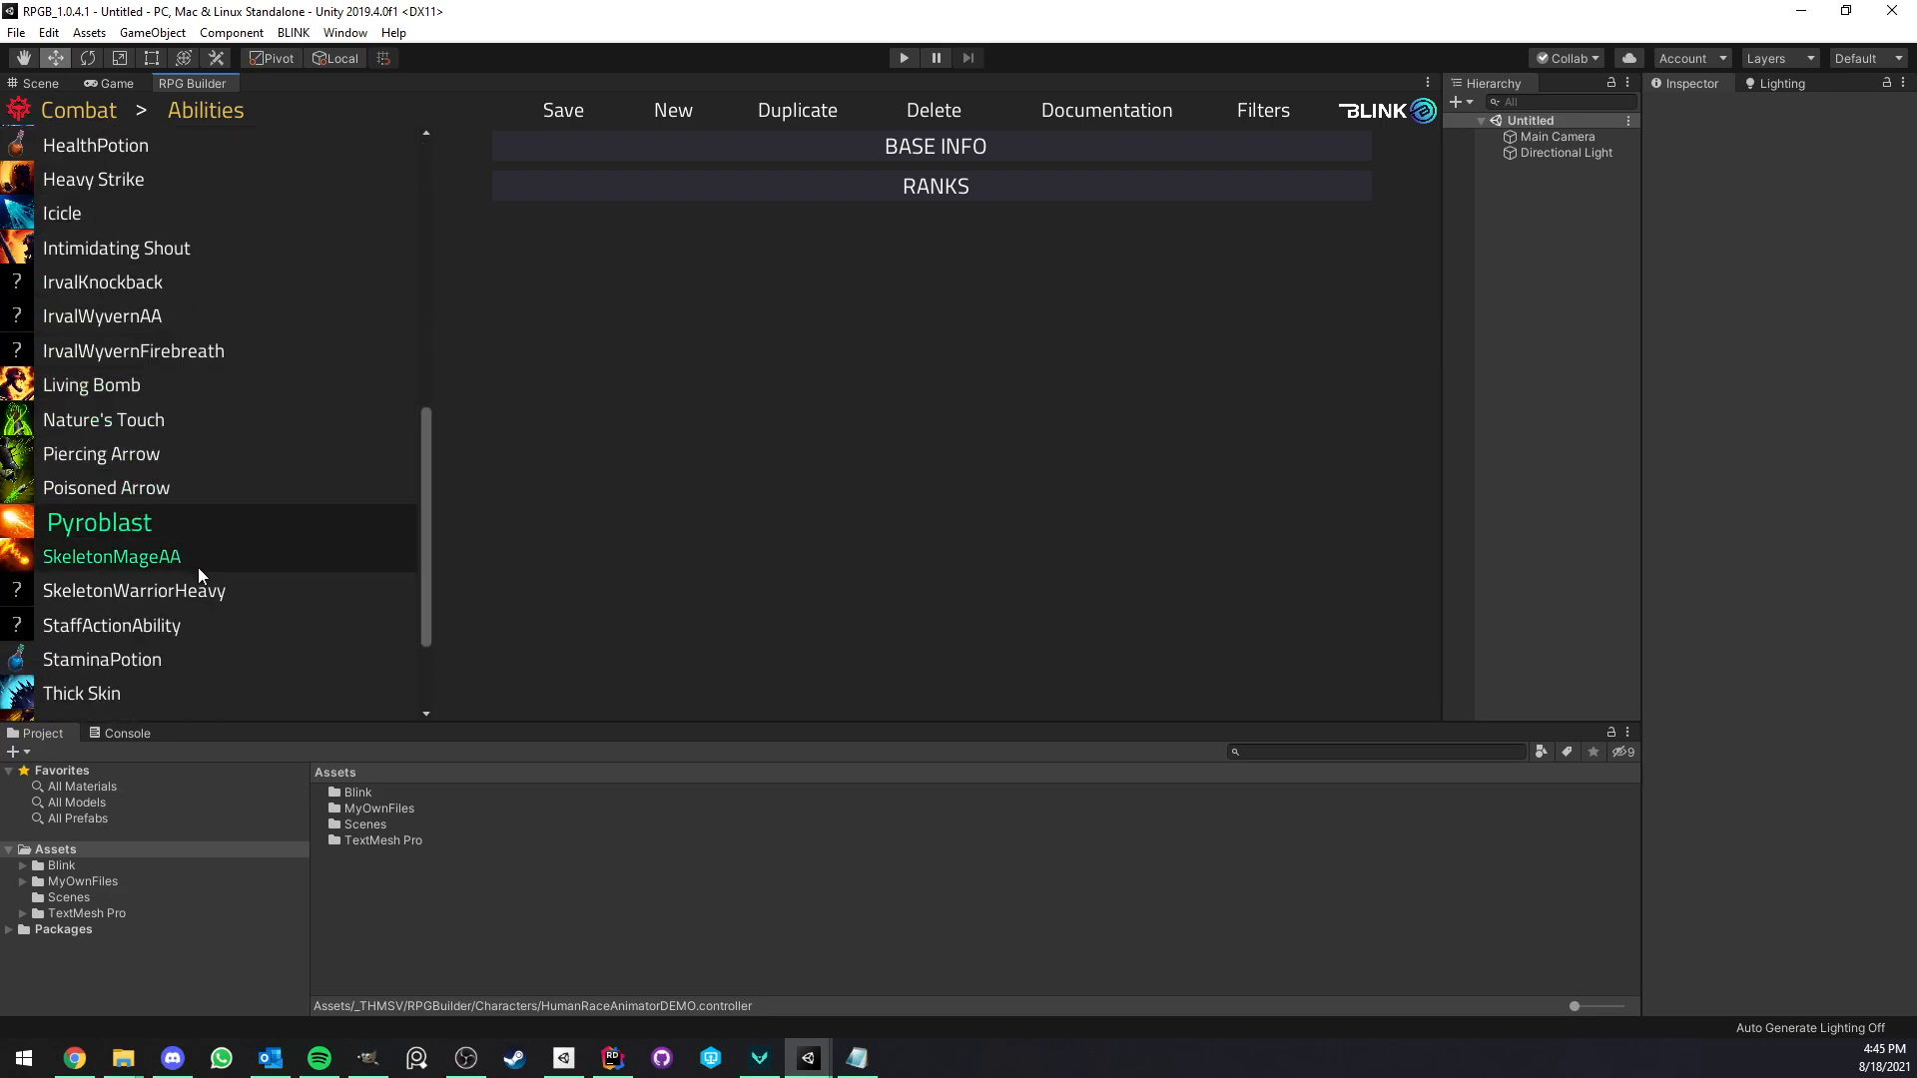
{"action": "scroll", "coordinate": [172, 506], "scroll_direction": "up", "scroll_amount": 8}
{"action": "scroll", "coordinate": [172, 506], "scroll_direction": "up", "scroll_amount": 3}
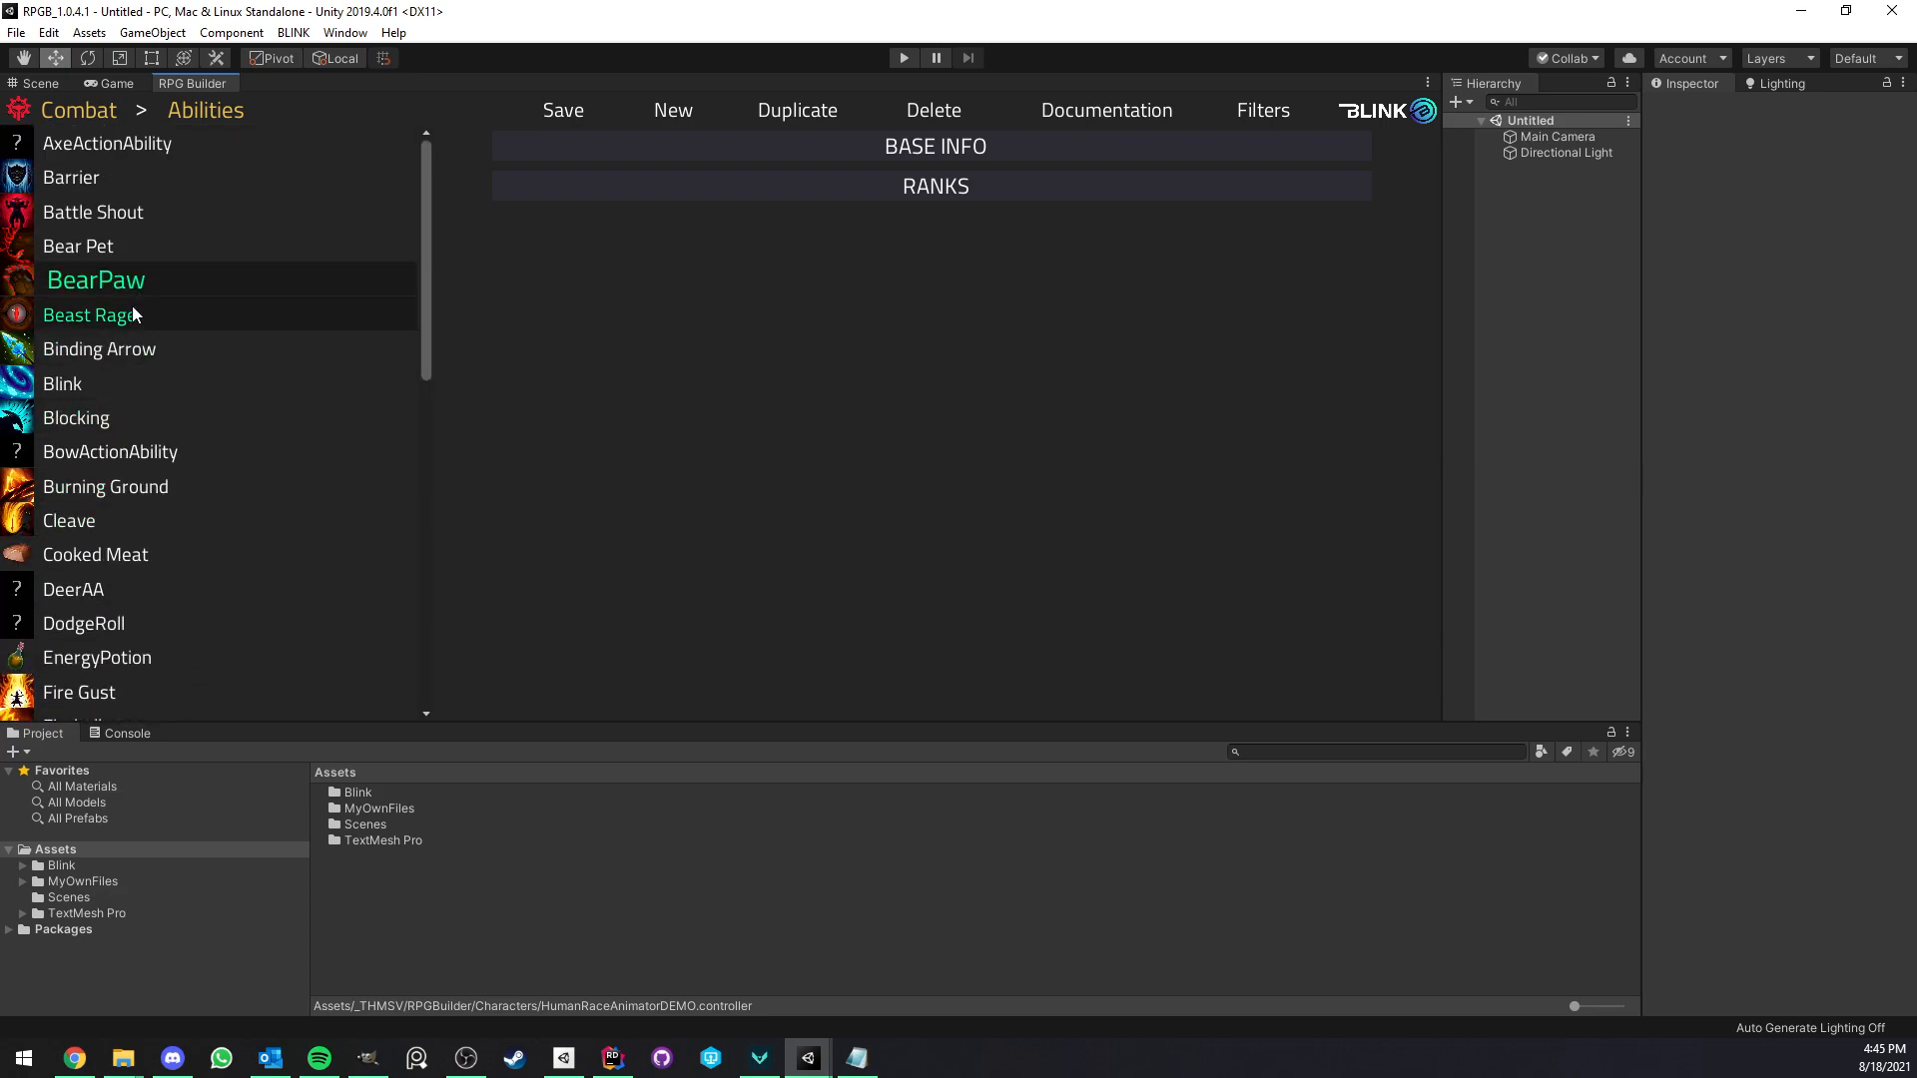
Look through the Effects list under Combat and the Items list under General.
{"action": "left_click", "coordinate": [206, 111]}
{"action": "left_click", "coordinate": [115, 176]}
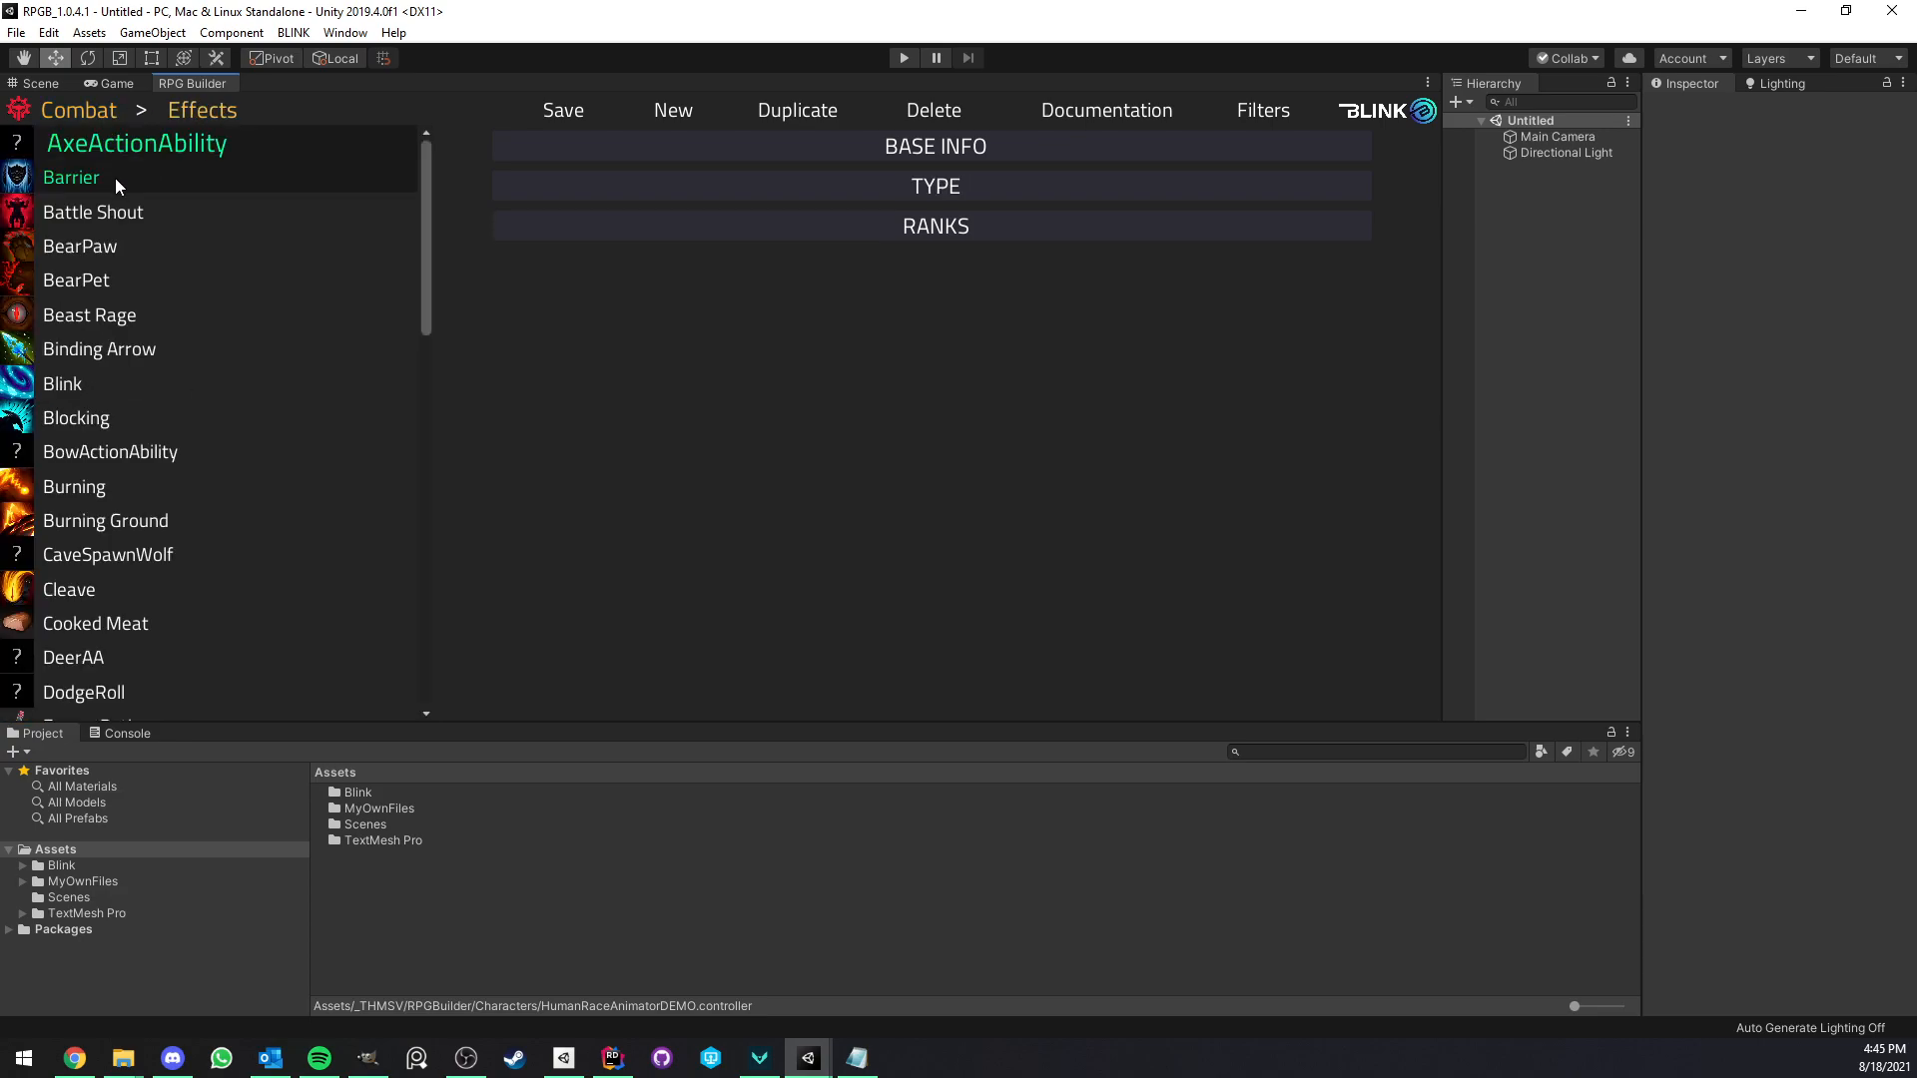
{"action": "left_click", "coordinate": [78, 112]}
{"action": "left_click", "coordinate": [84, 182]}
{"action": "scroll", "coordinate": [144, 390], "scroll_direction": "down", "scroll_amount": 6}
{"action": "scroll", "coordinate": [144, 390], "scroll_direction": "up", "scroll_amount": 6}
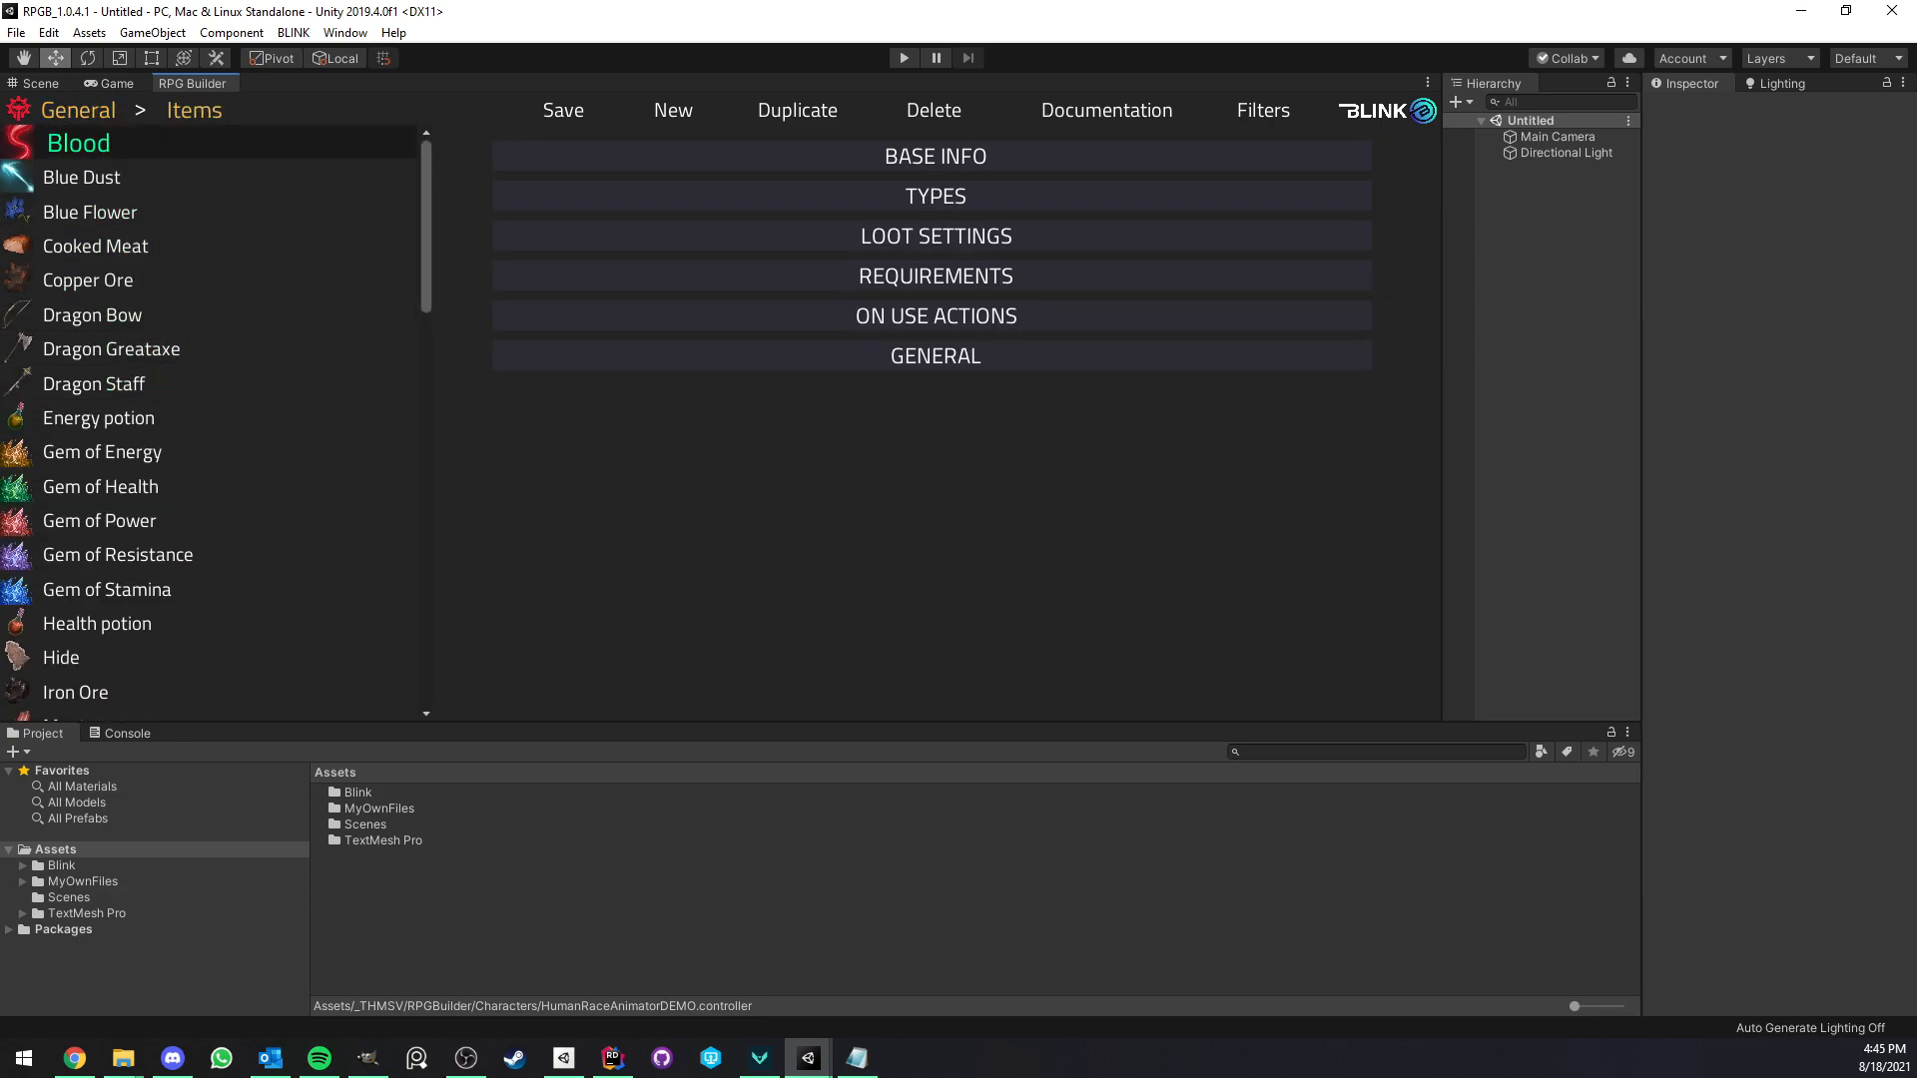
{"action": "key", "text": "alt+Tab"}
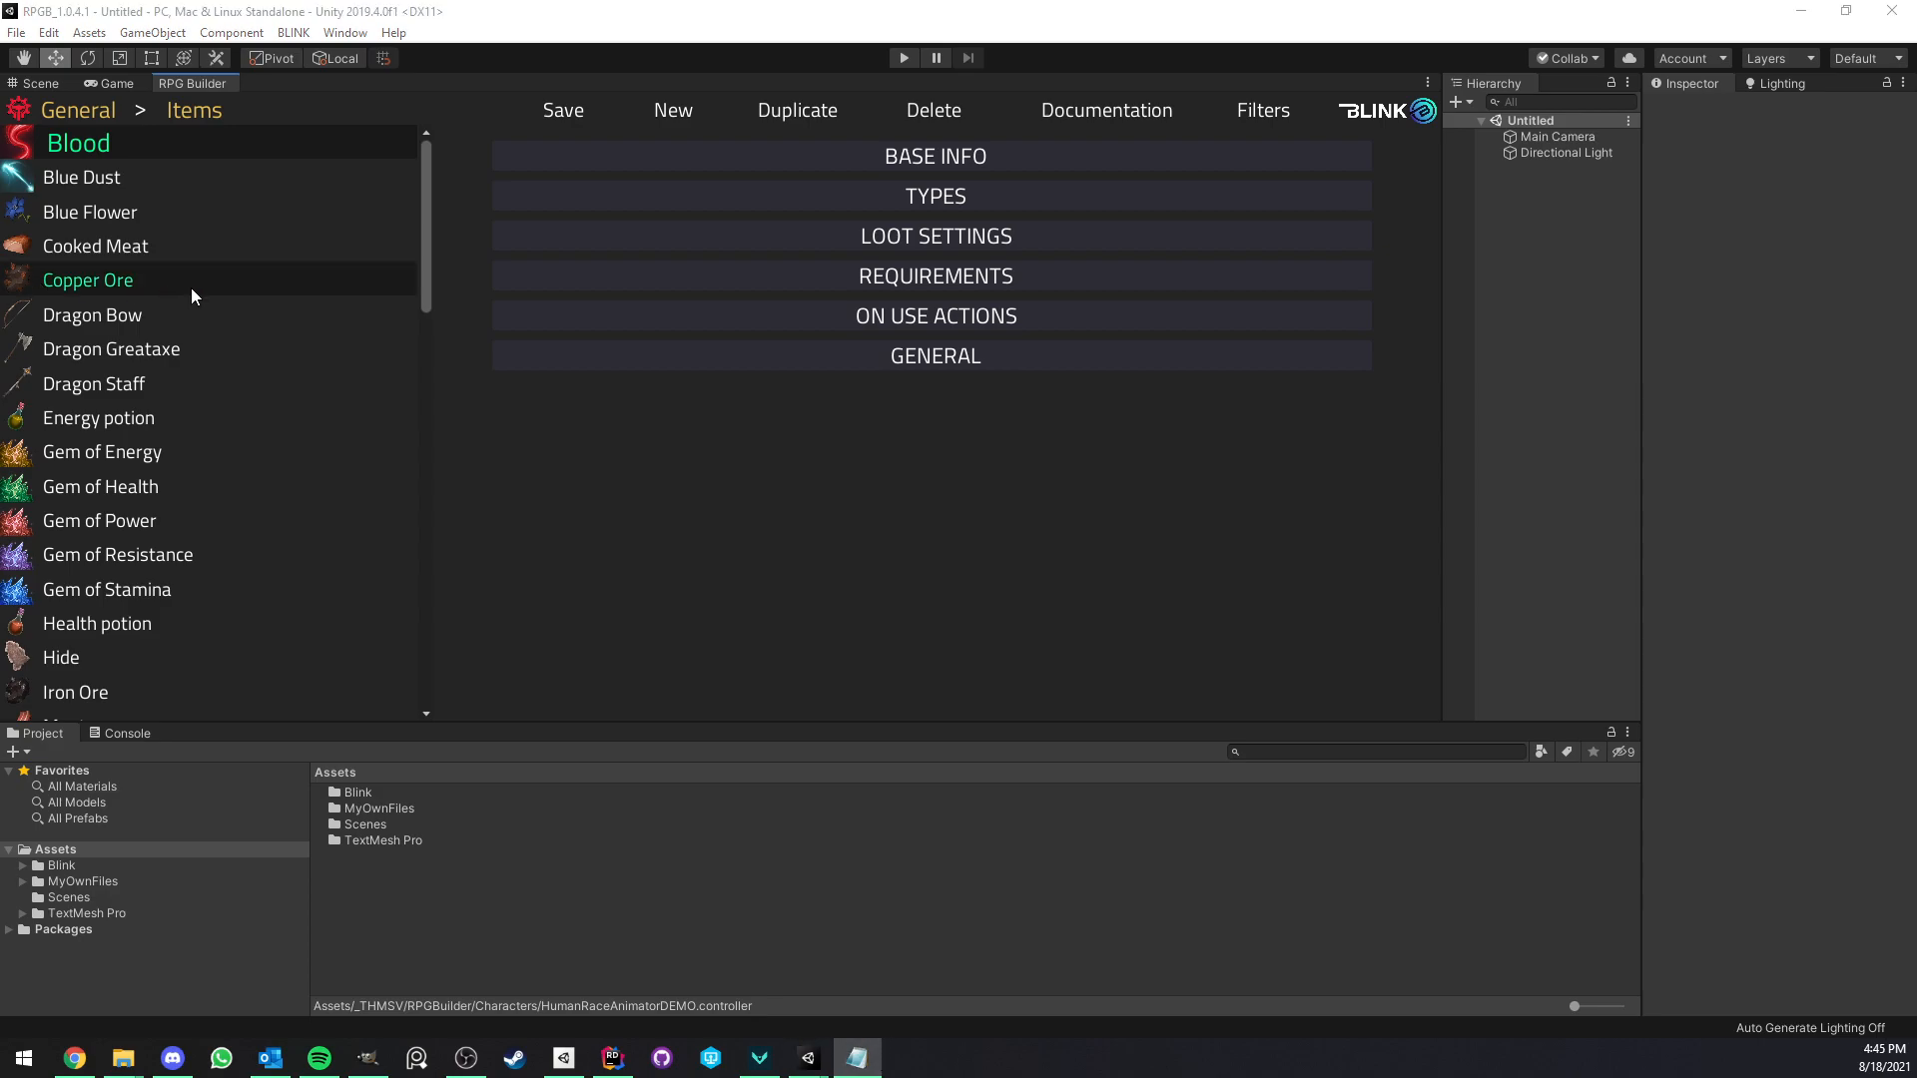
Open the Project Upgrade section of RPG Builder's Editor settings.
{"action": "left_click", "coordinate": [82, 111]}
{"action": "left_click", "coordinate": [60, 245]}
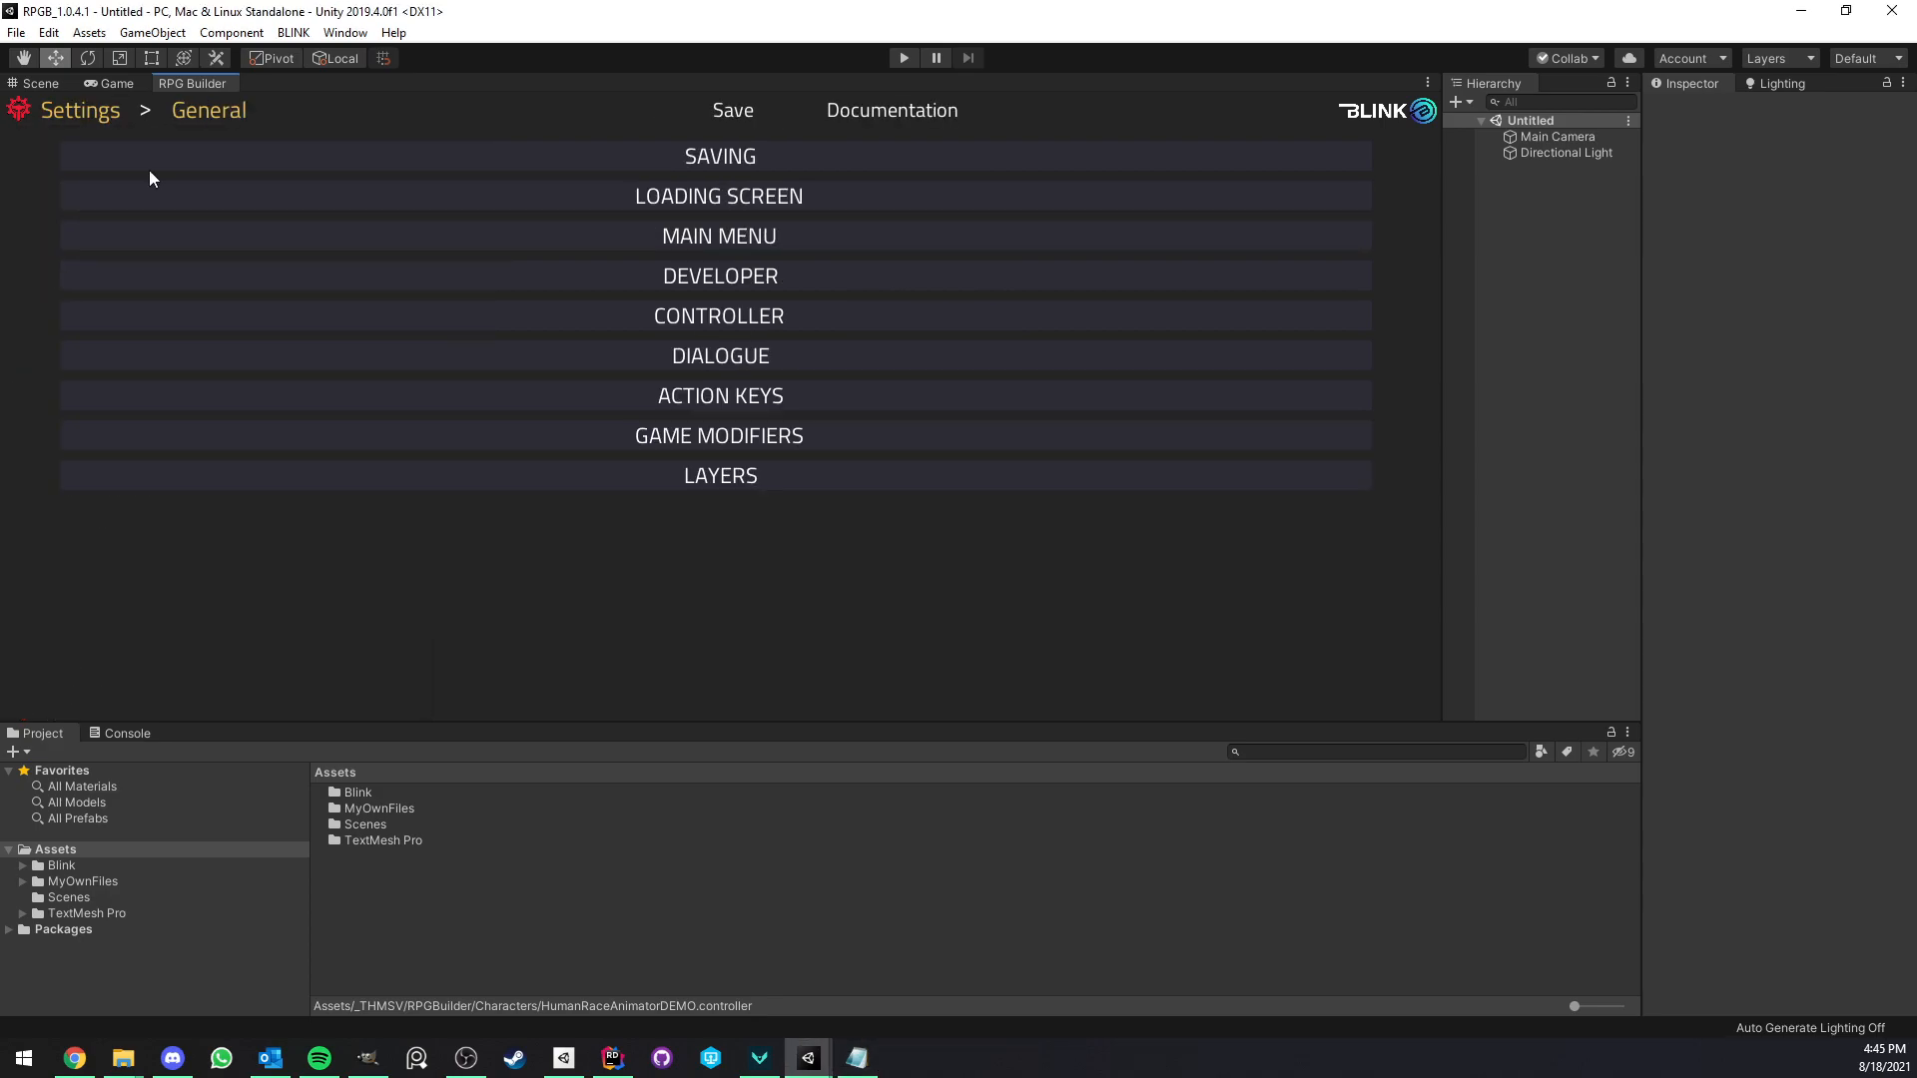
{"action": "left_click", "coordinate": [185, 112]}
{"action": "left_click", "coordinate": [98, 240]}
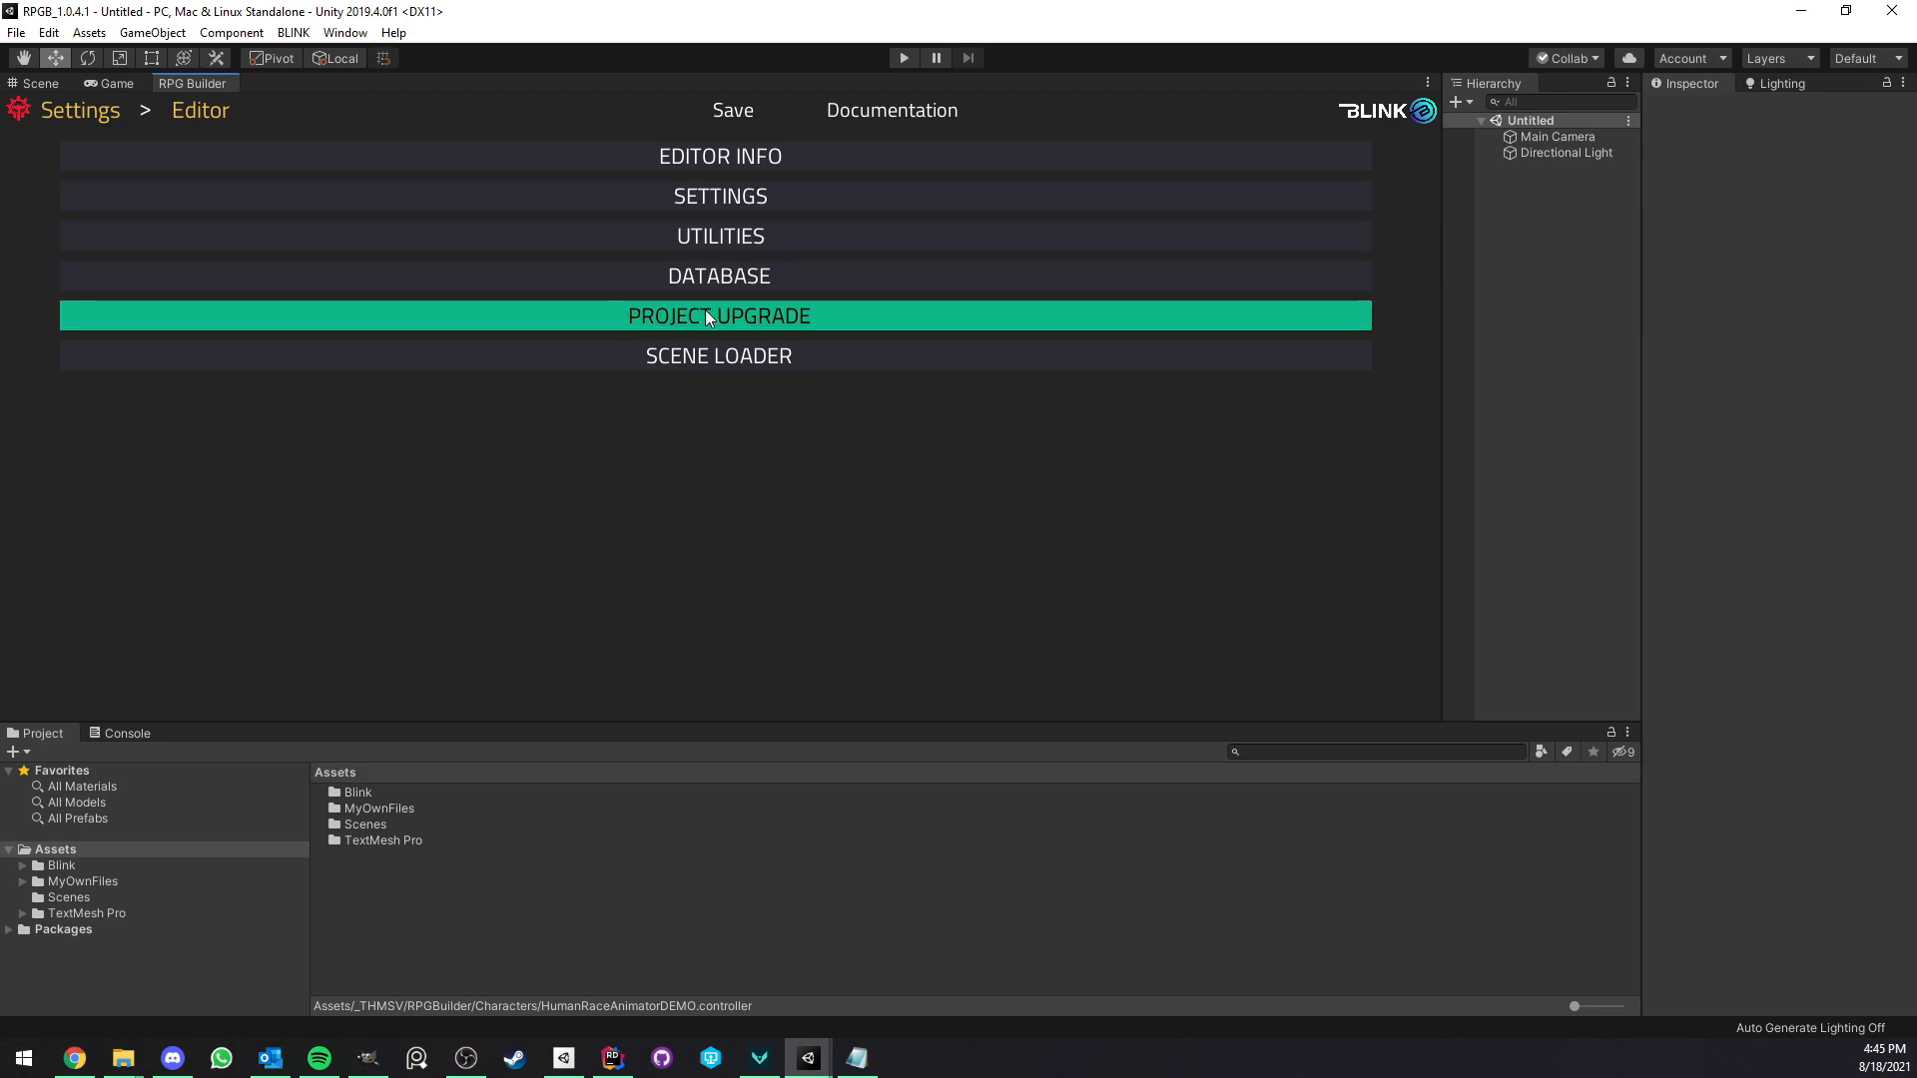
{"action": "left_click", "coordinate": [640, 316]}
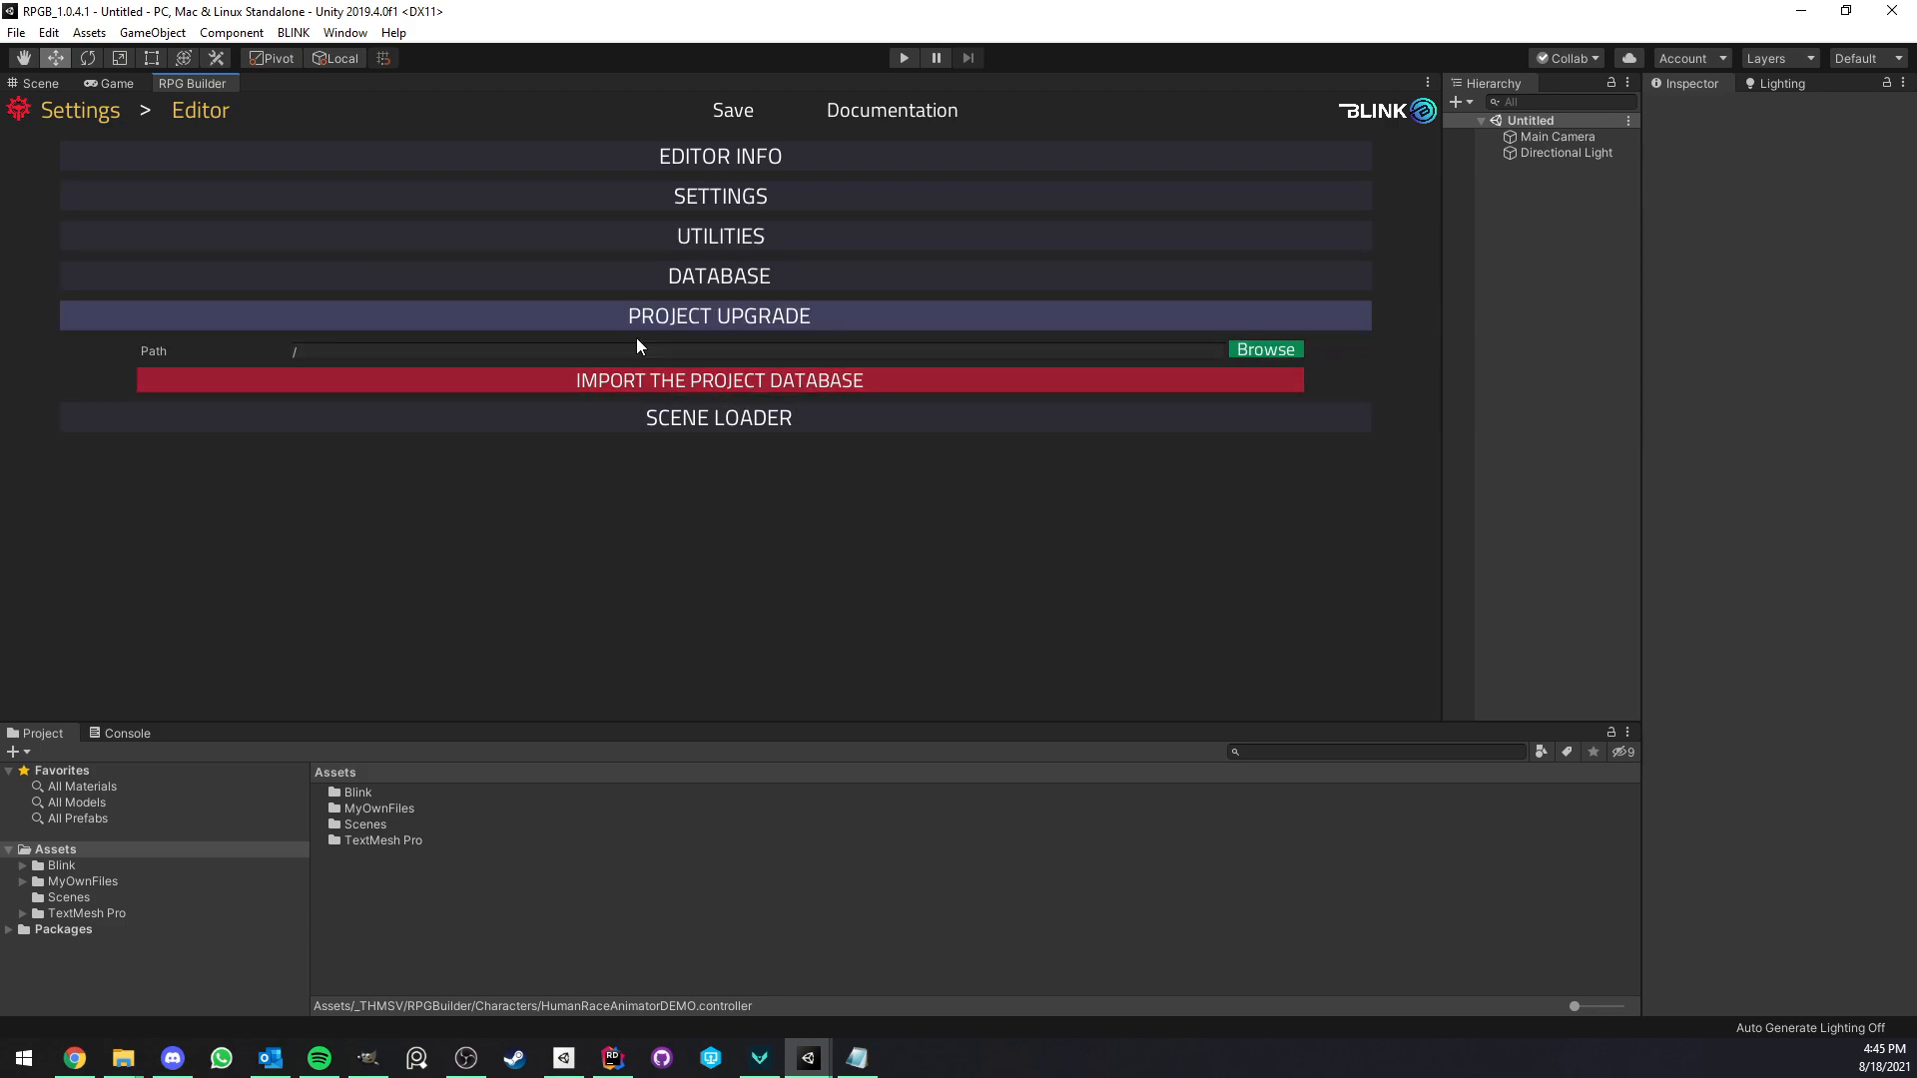
{"action": "left_click", "coordinate": [1243, 347]}
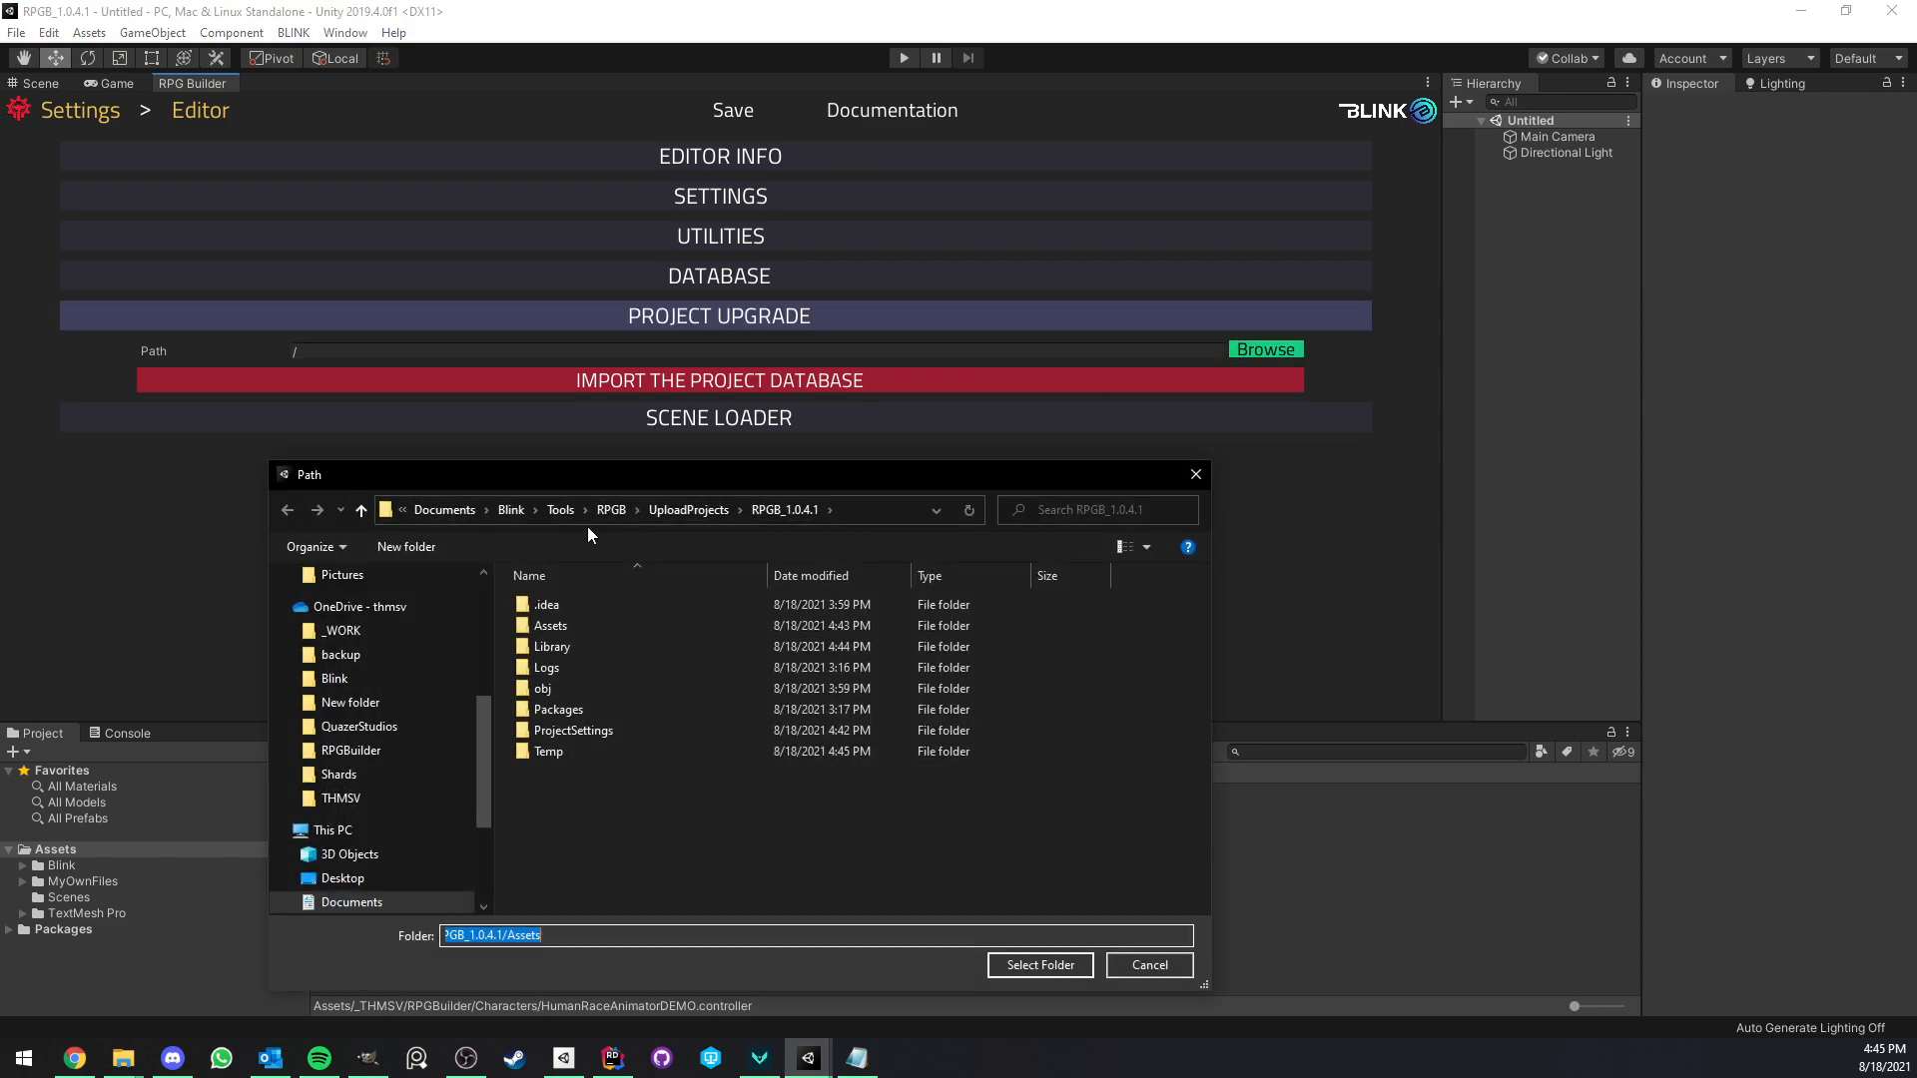
{"action": "key", "text": "Escape"}
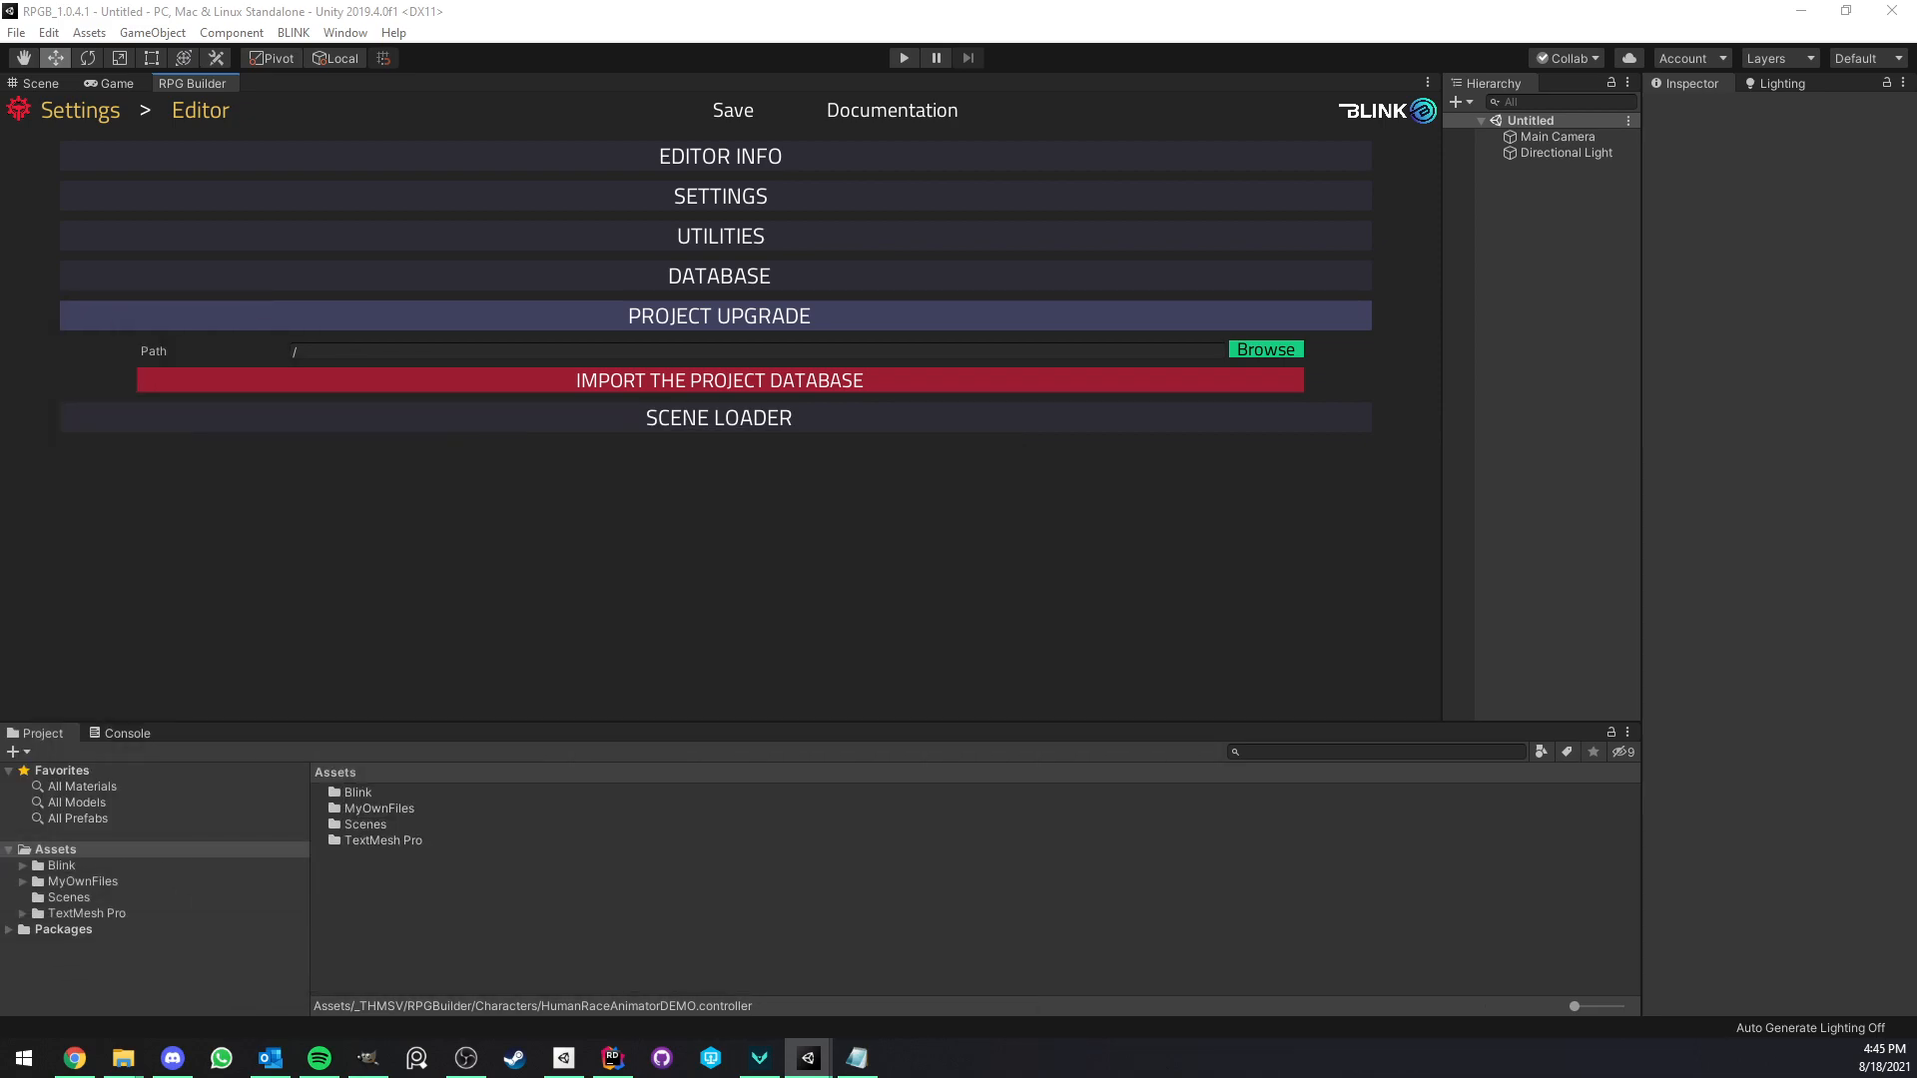
Copy the backed-up RPGBuilderData folder's address from File Explorer and enter C:\Users\User\Documents\Blink\Tools\RPGB\Backup\RPGBuilderData/ as the Project Upgrade path.
{"action": "left_click", "coordinate": [122, 1059]}
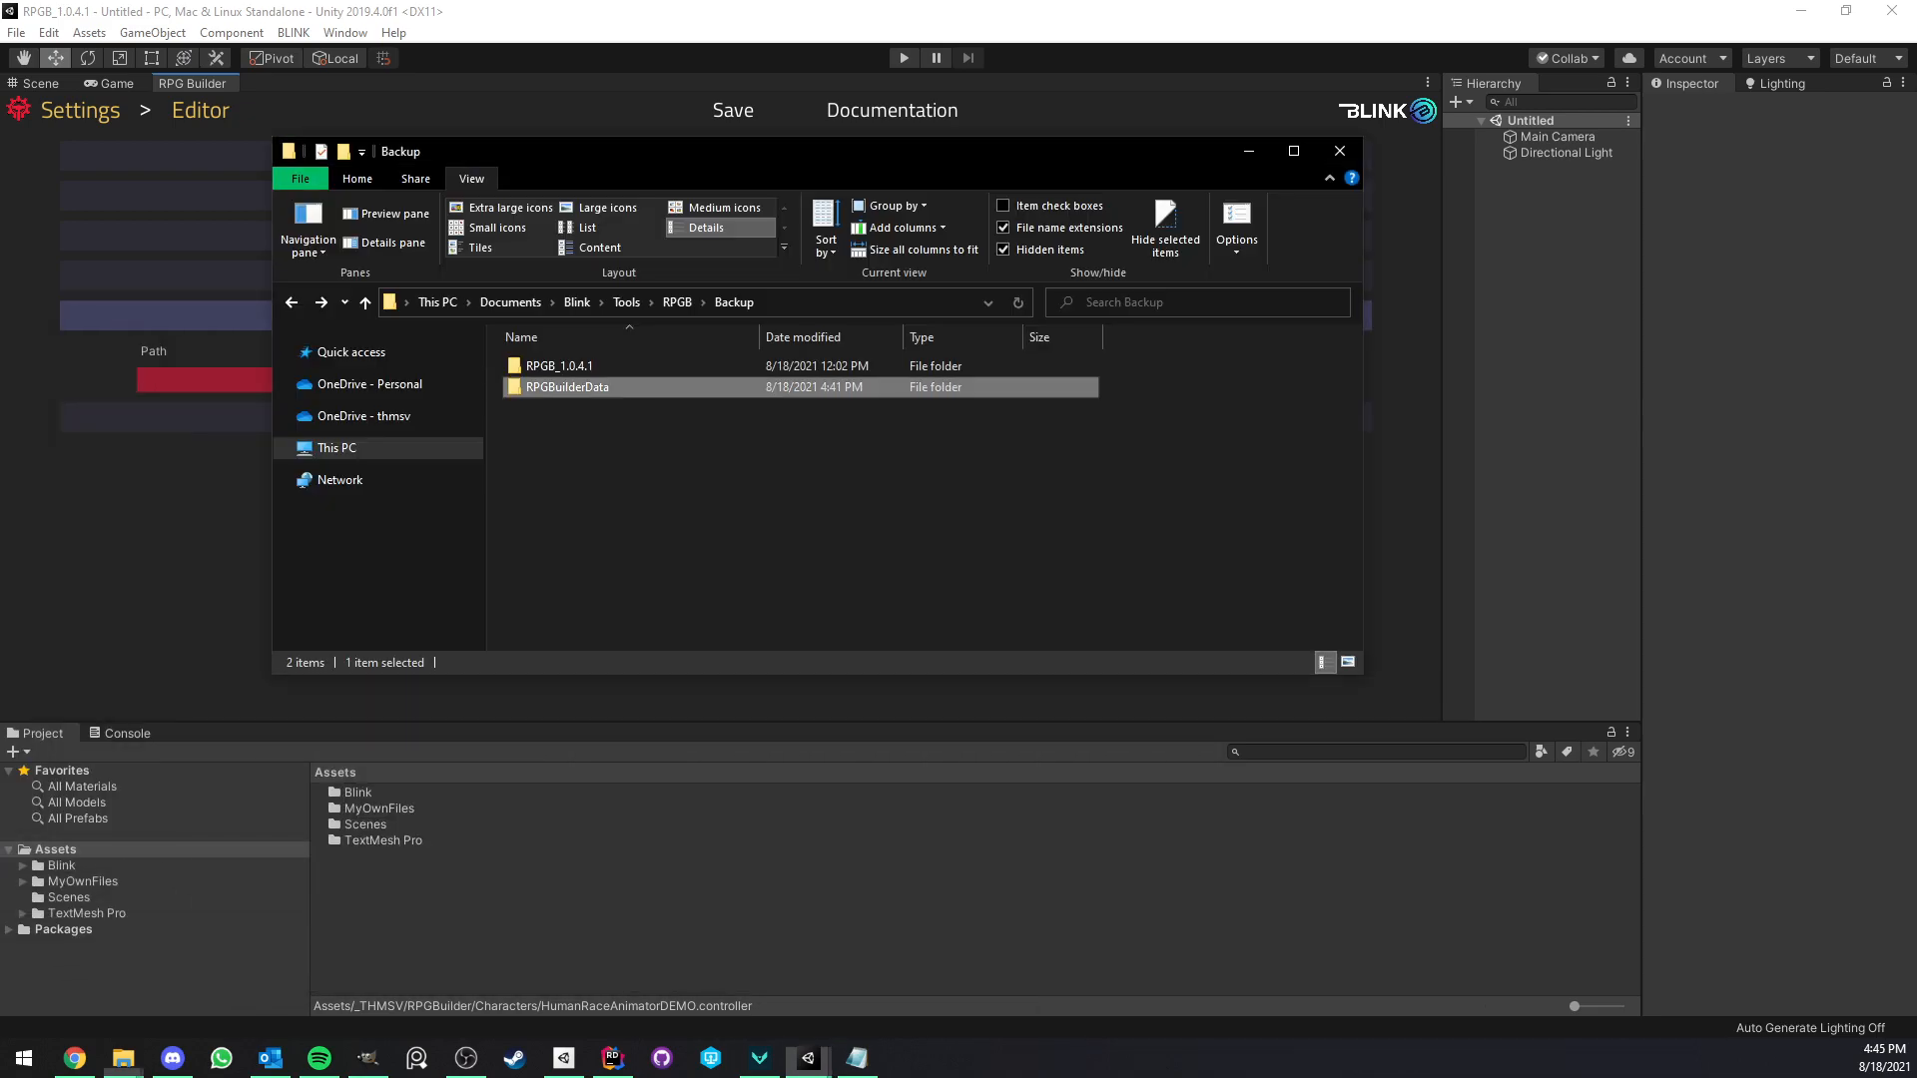
{"action": "left_click", "coordinate": [839, 299]}
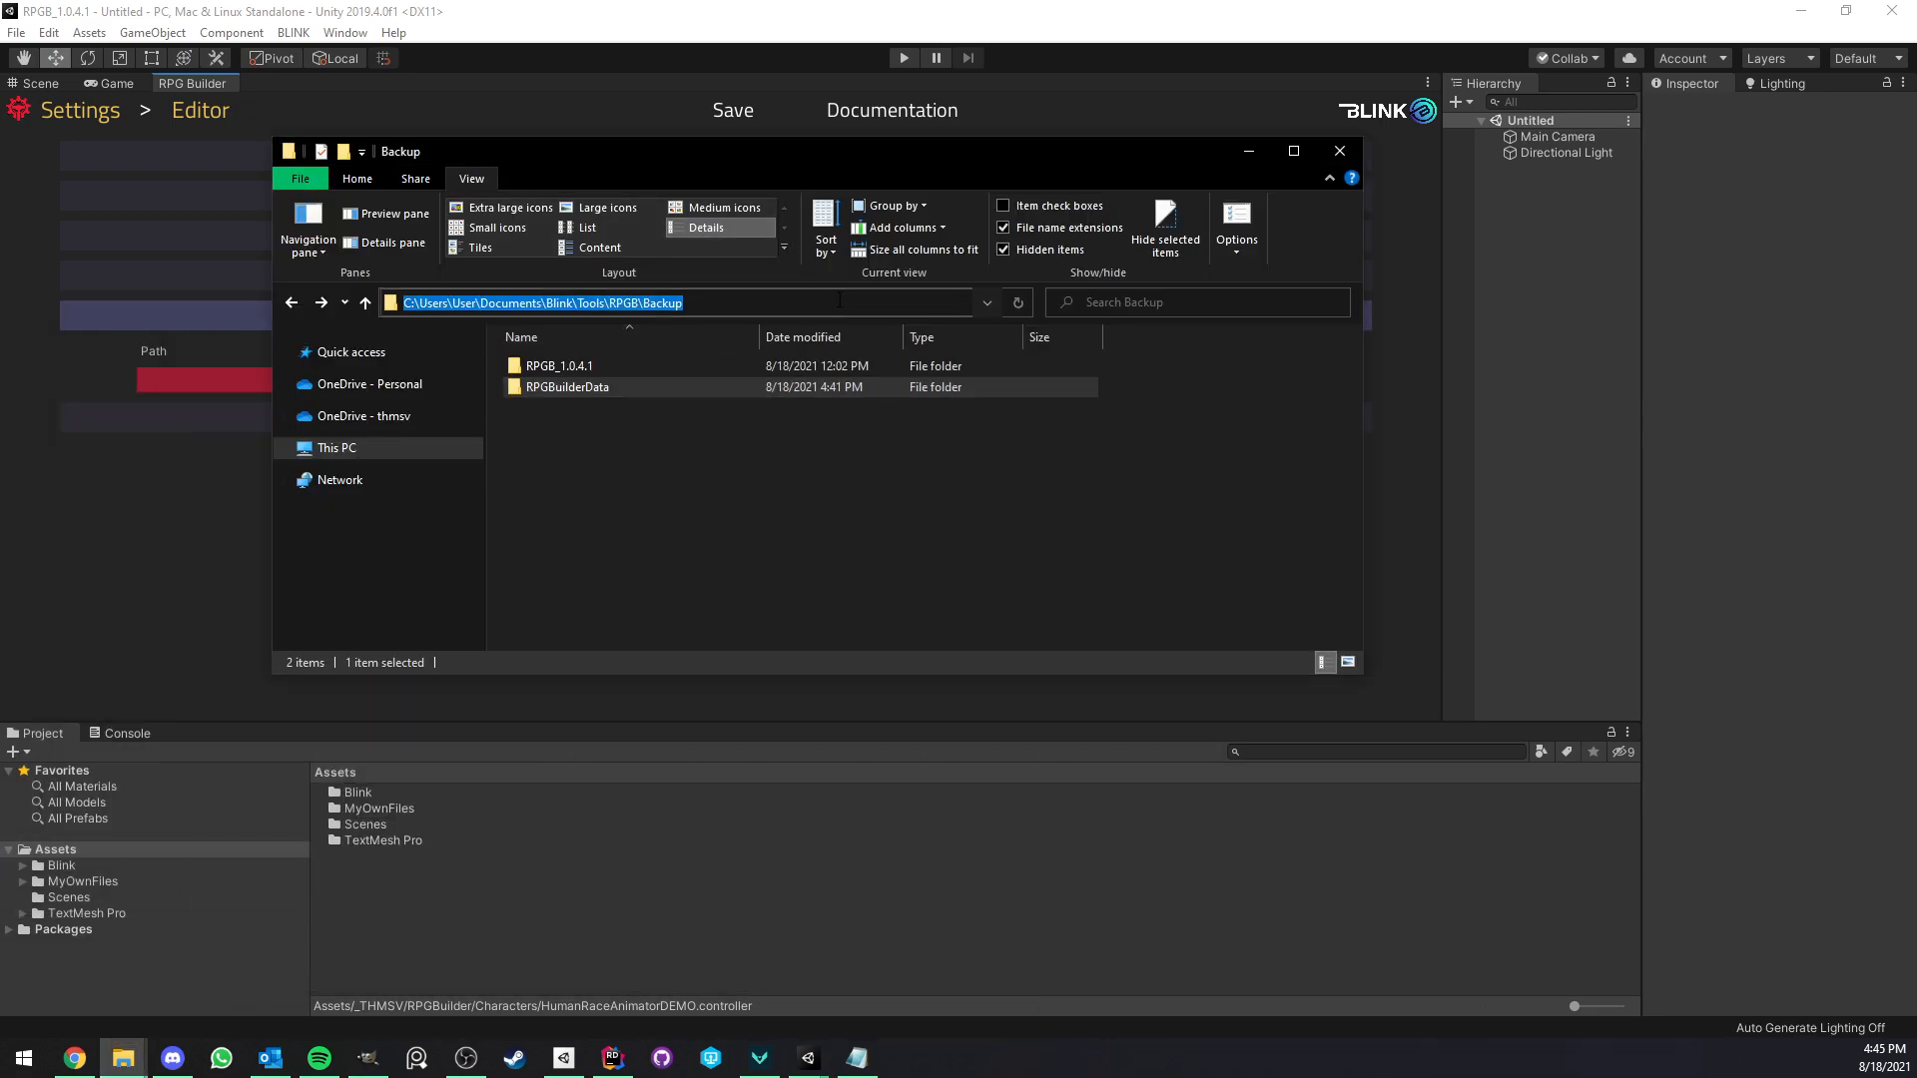
{"action": "double_click", "coordinate": [613, 388]}
{"action": "left_click", "coordinate": [901, 301]}
{"action": "key", "text": "ctrl+c"}
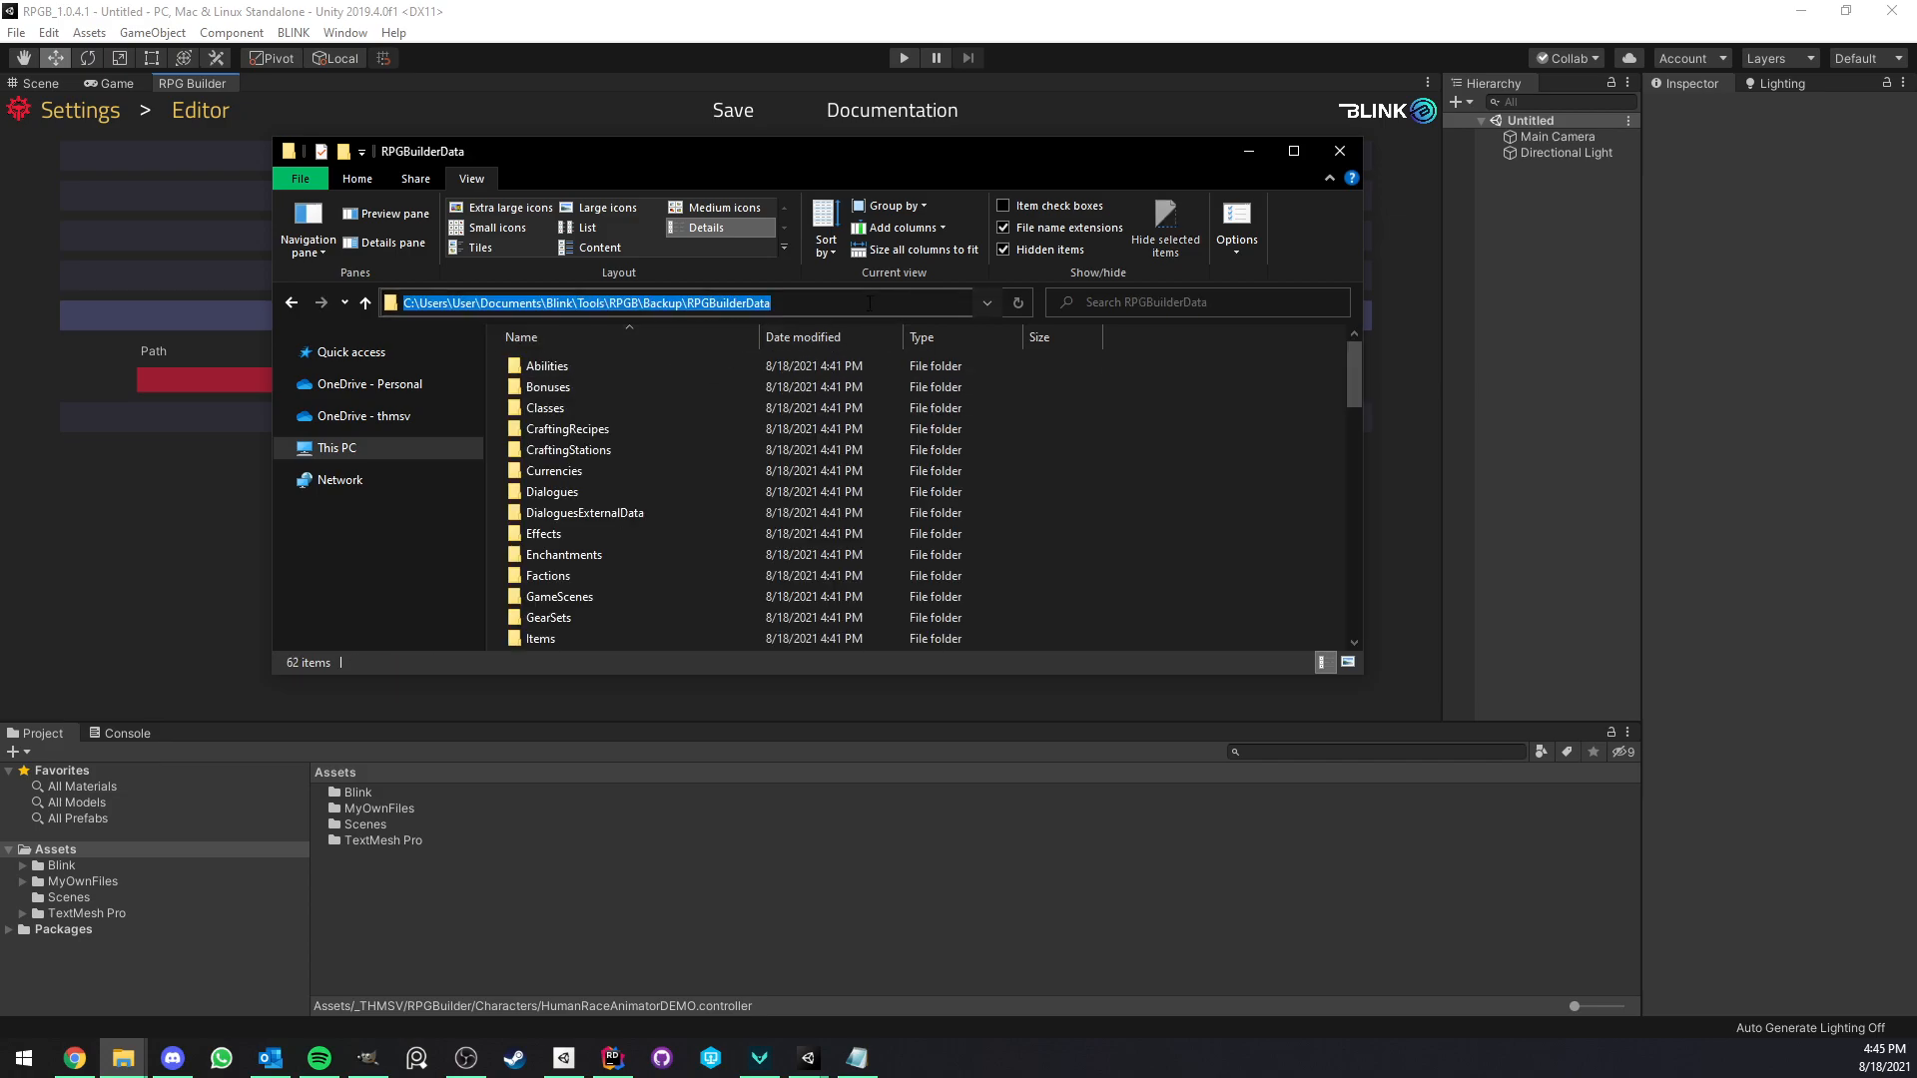
{"action": "left_click", "coordinate": [220, 511]}
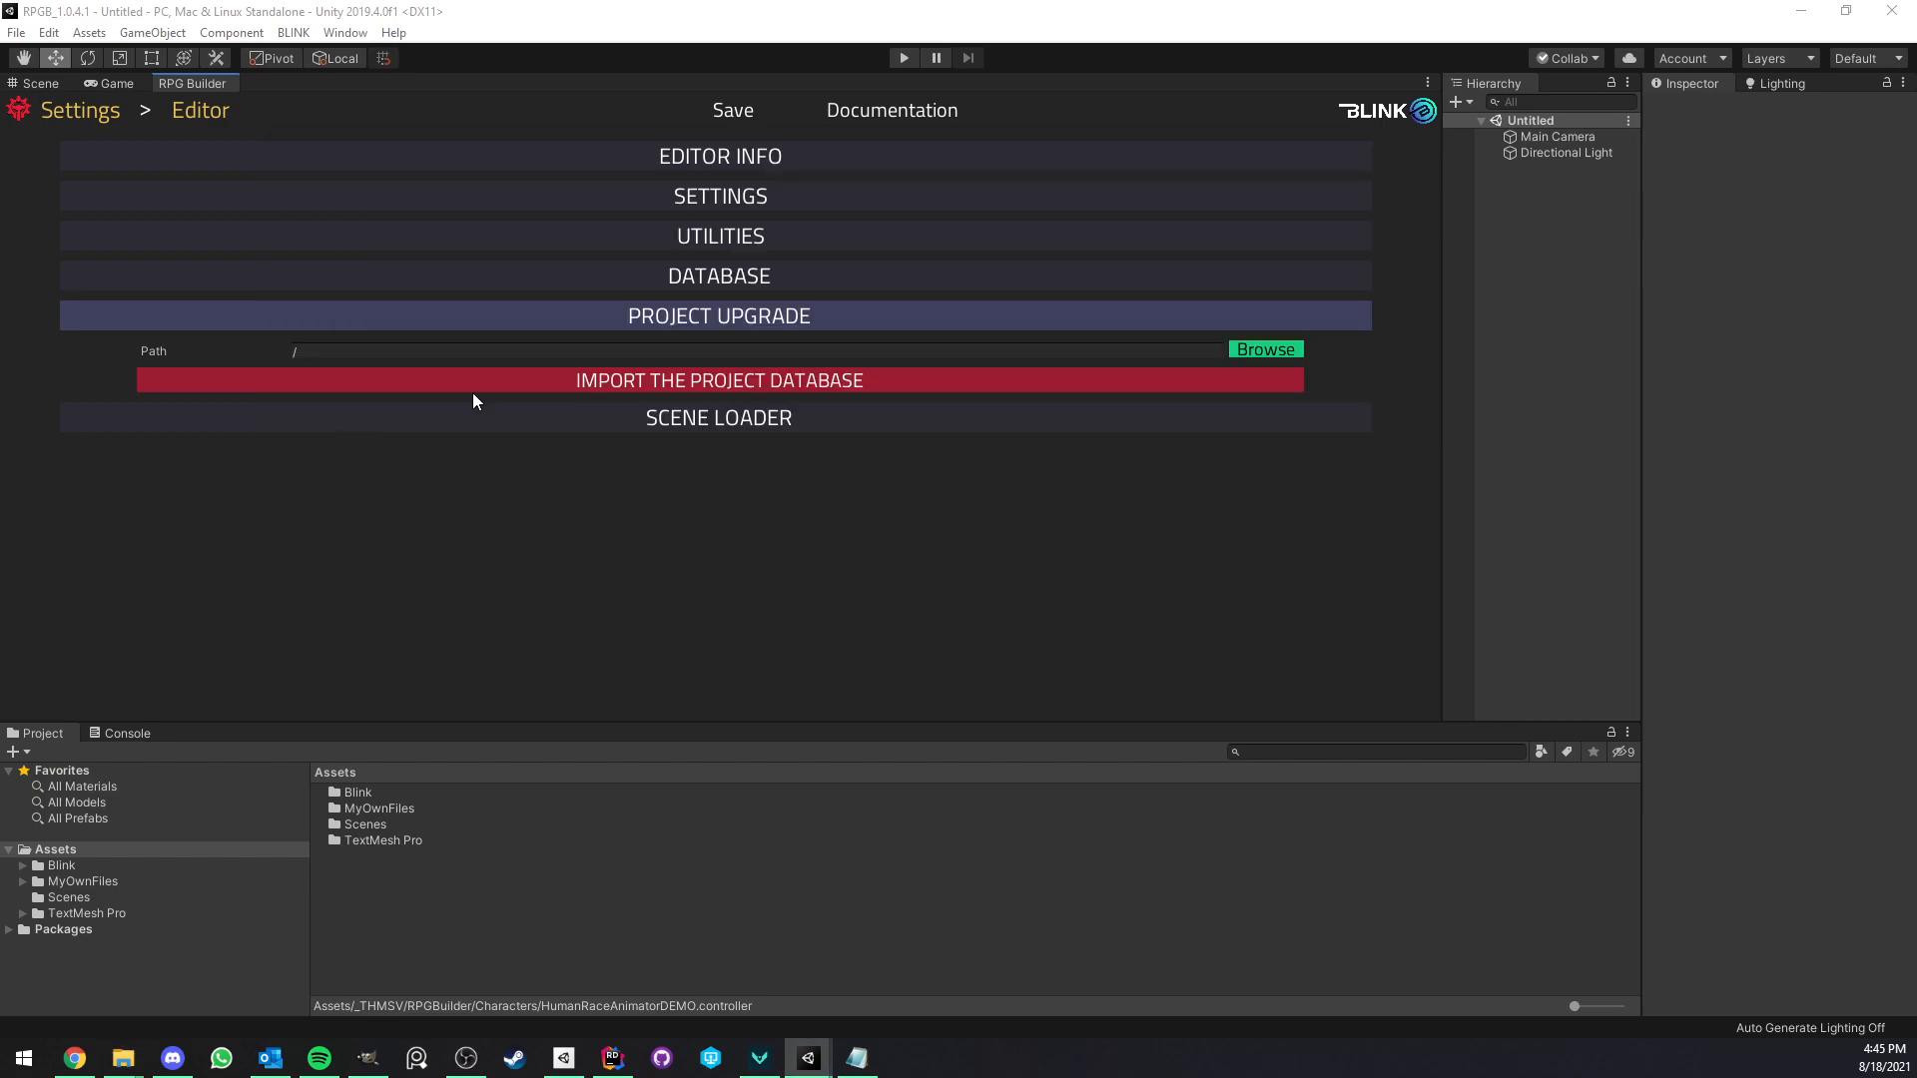
{"action": "left_click", "coordinate": [295, 351]}
{"action": "key", "text": "ctrl+v"}
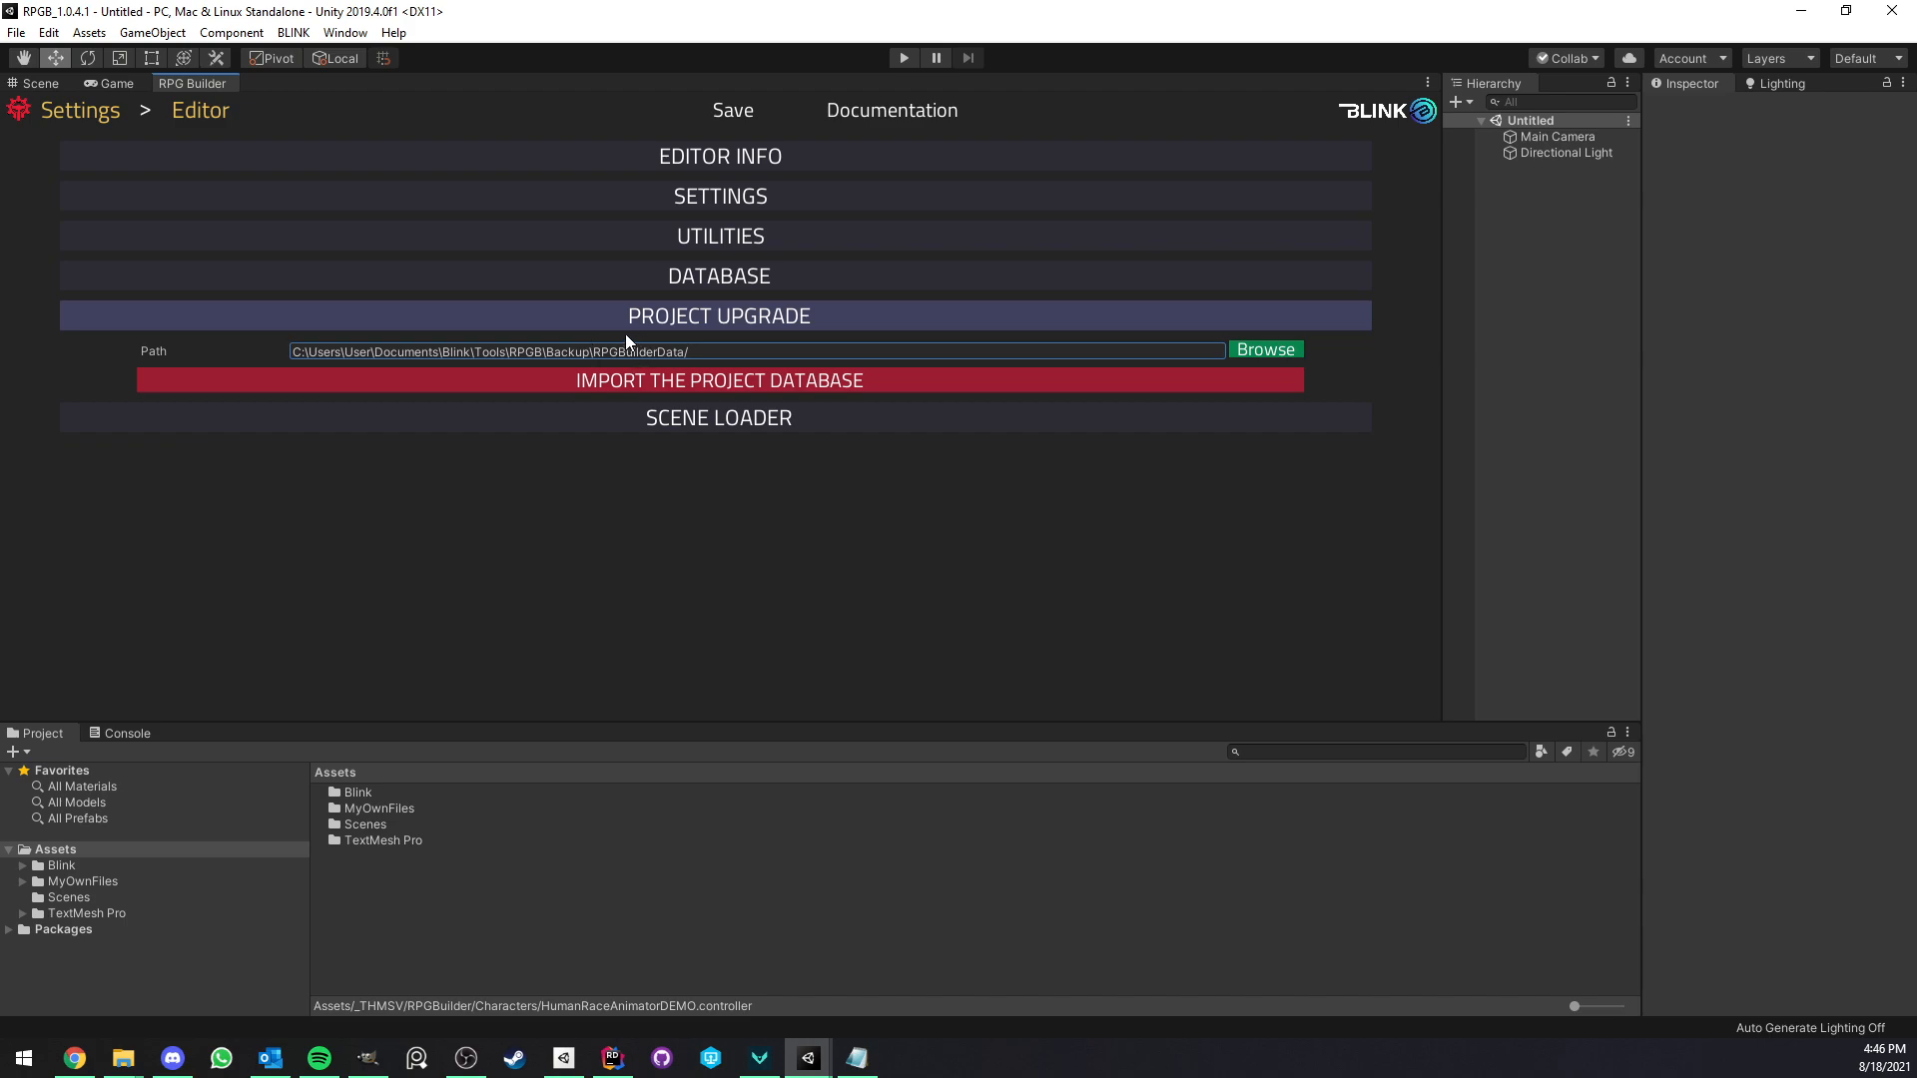
Import the project database from the backup path and accept replacing the current database.
{"action": "left_click", "coordinate": [795, 379]}
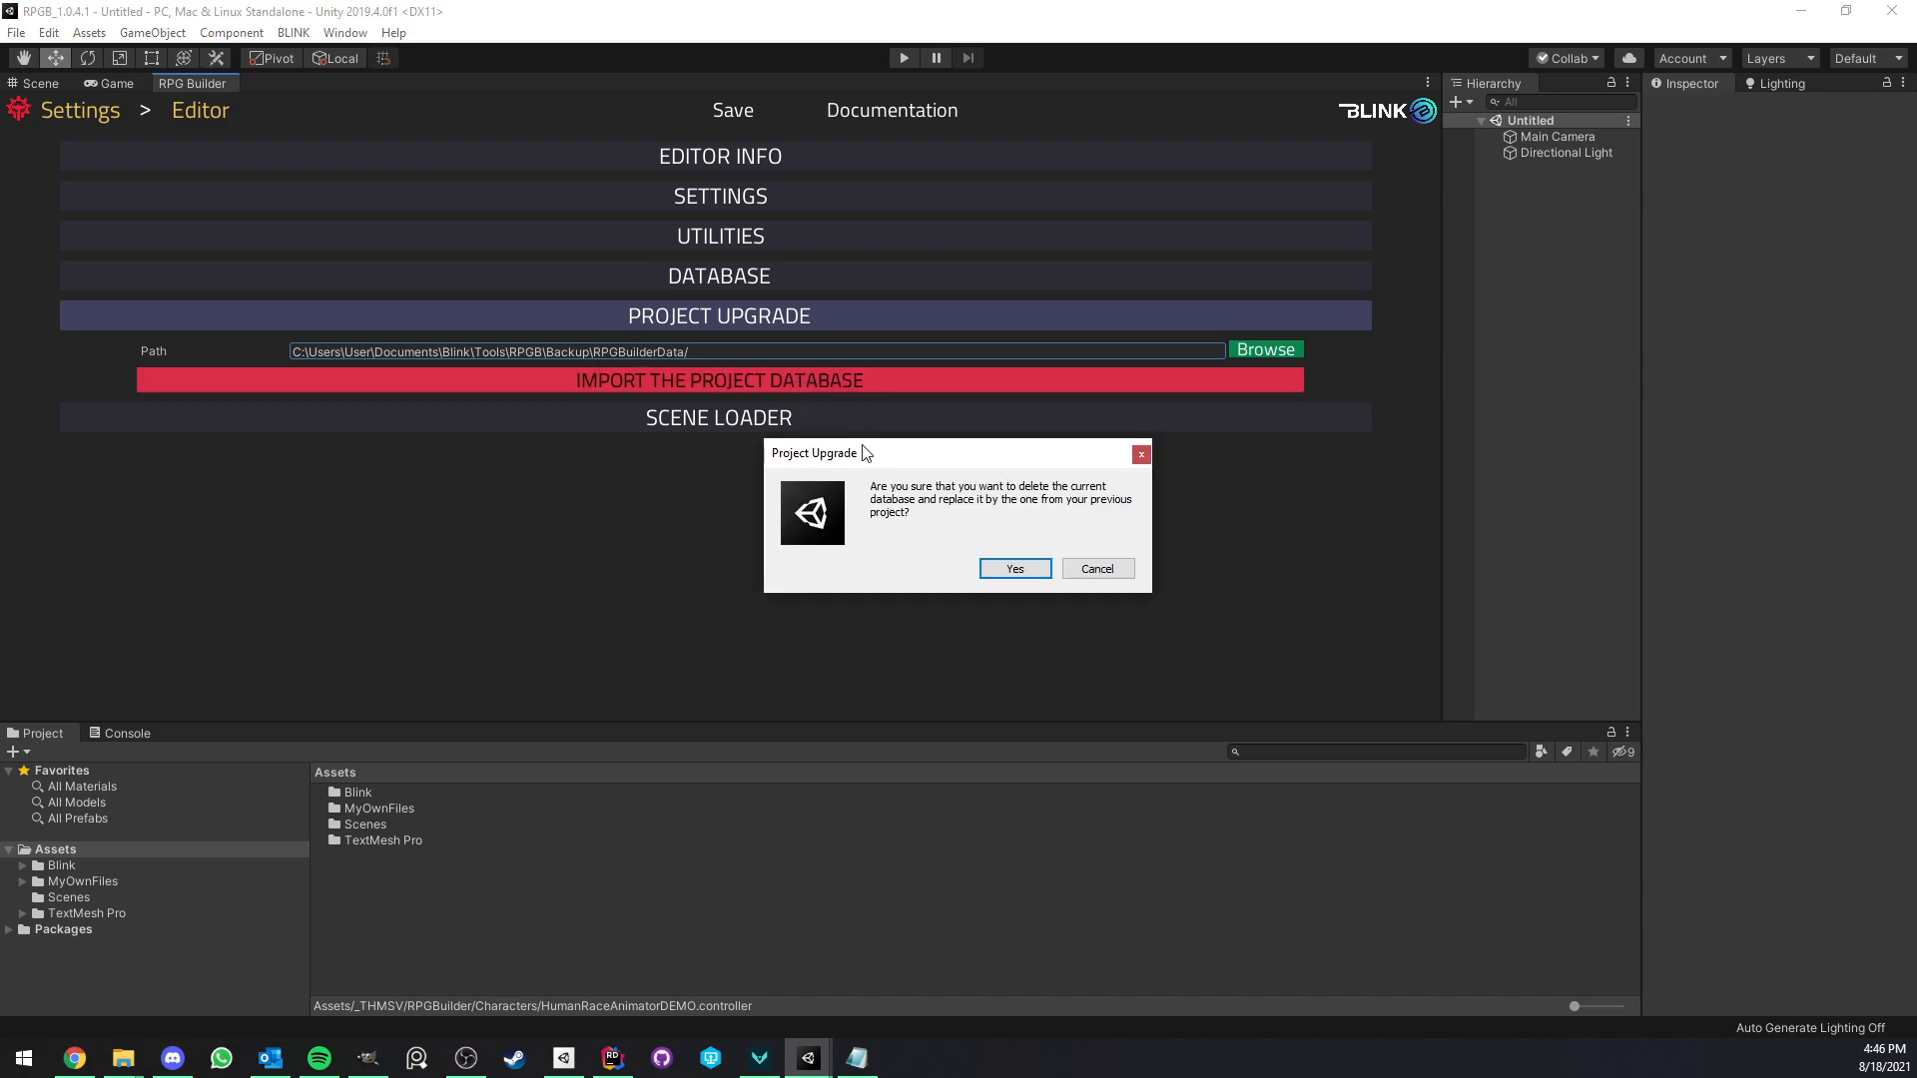
{"action": "left_click_drag", "start_coordinate": [871, 449], "coordinate": [681, 435]}
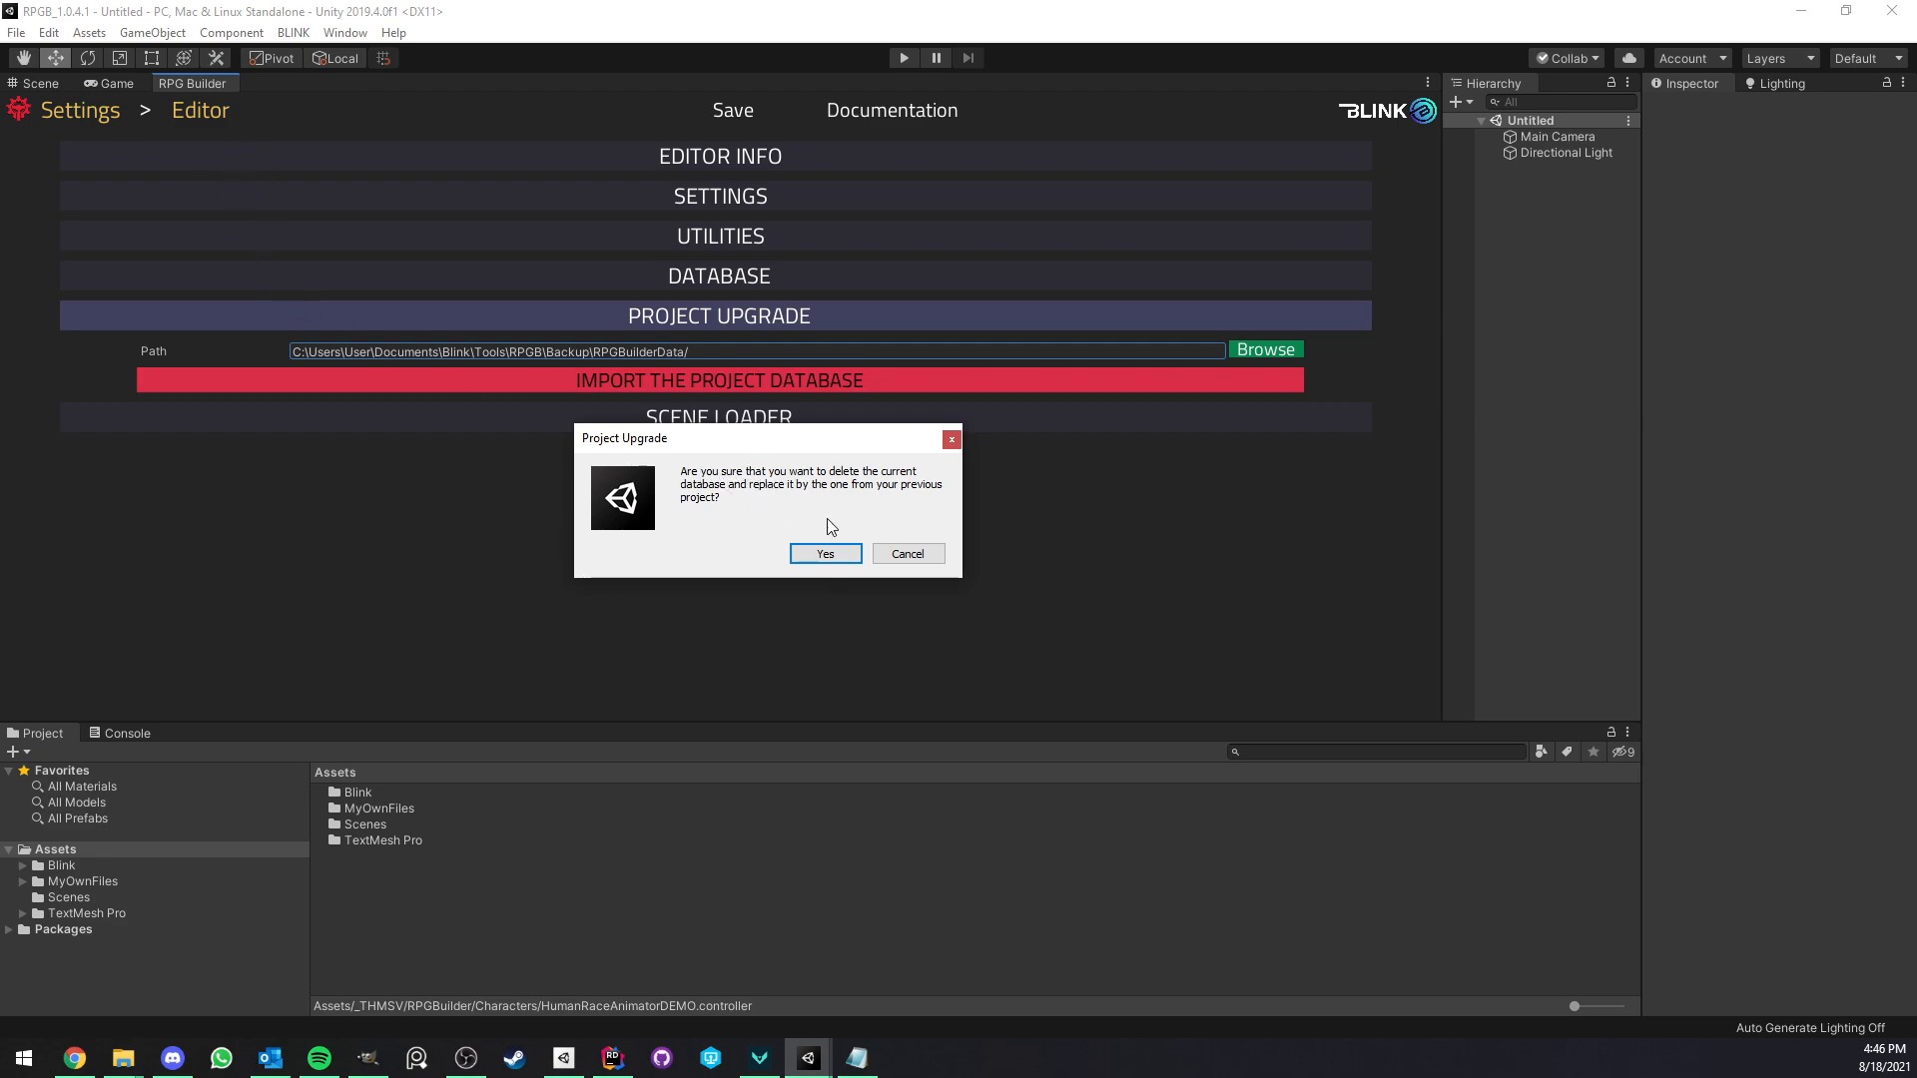
{"action": "left_click", "coordinate": [817, 556]}
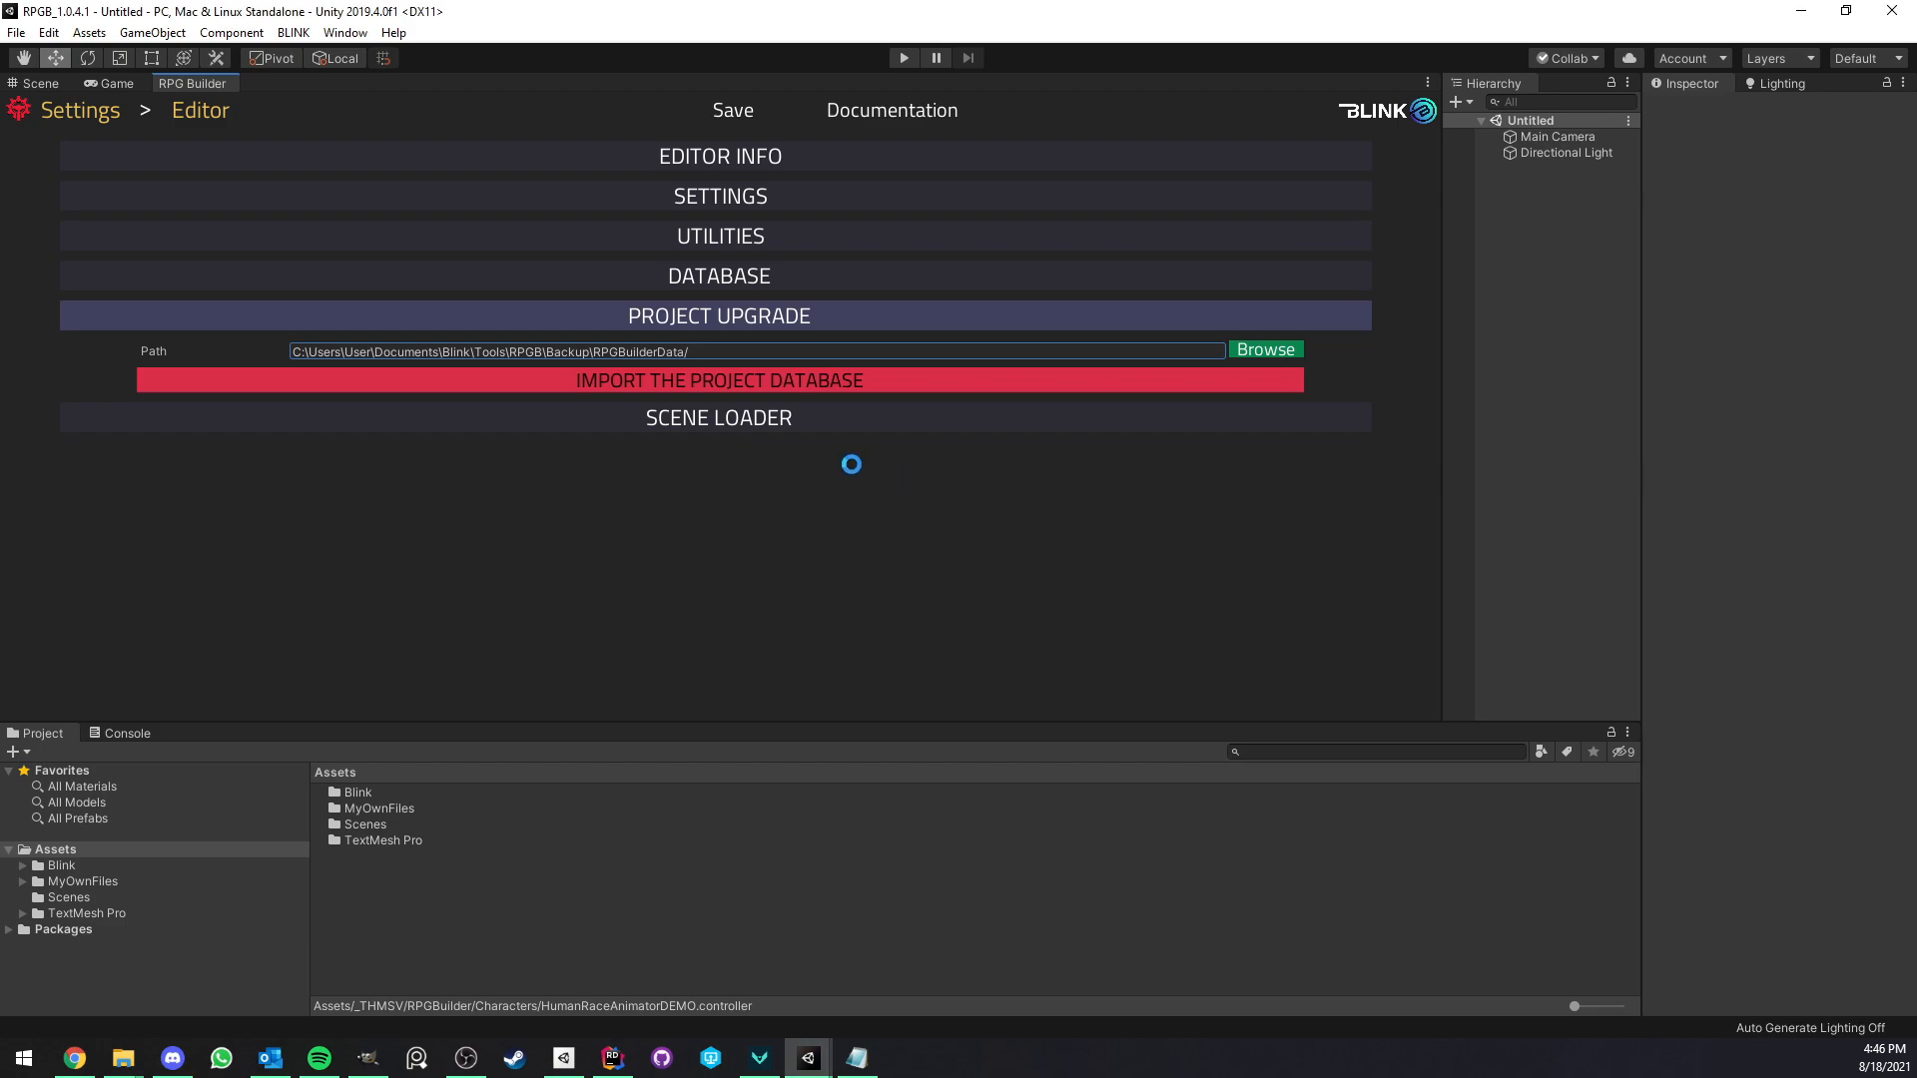
Check the imported abilities by looking through the Abilities list under Combat.
{"action": "left_click", "coordinate": [80, 109]}
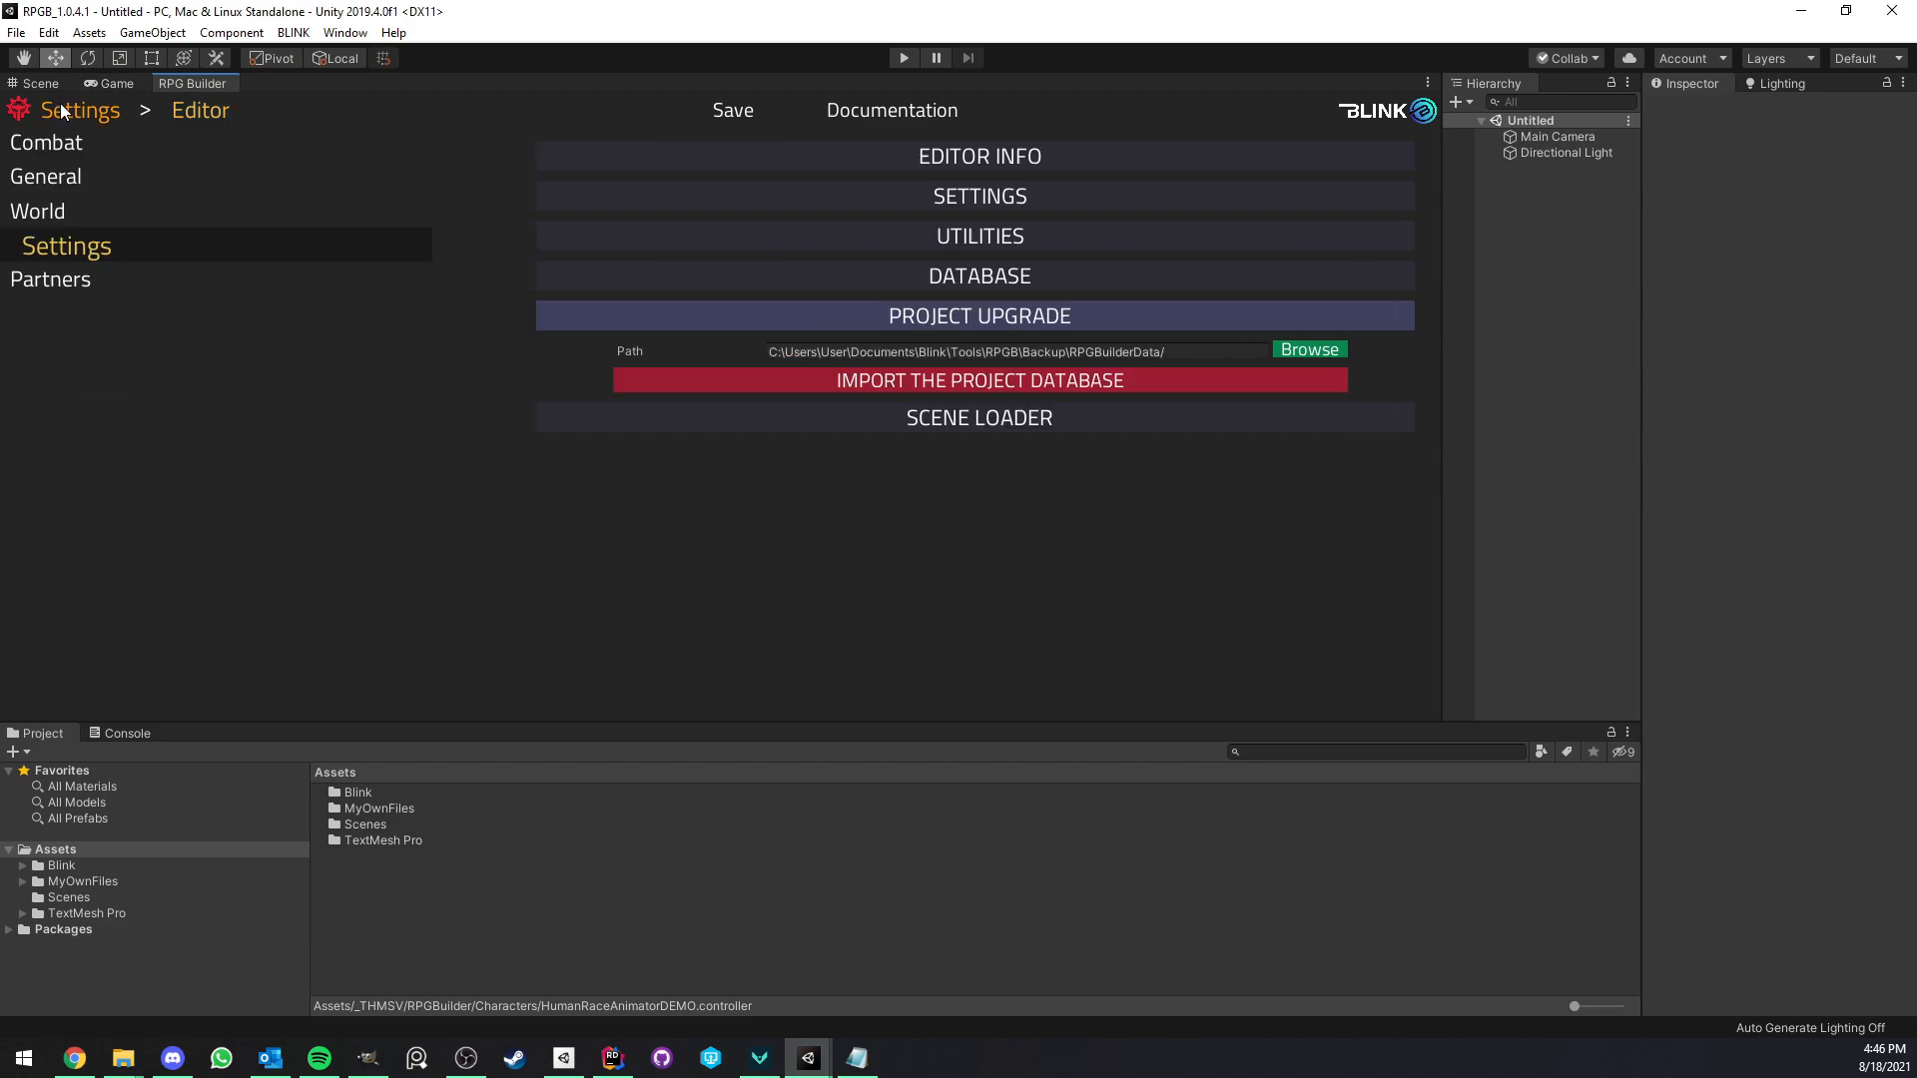
{"action": "left_click", "coordinate": [76, 141]}
{"action": "scroll", "coordinate": [149, 389], "scroll_direction": "down", "scroll_amount": 6}
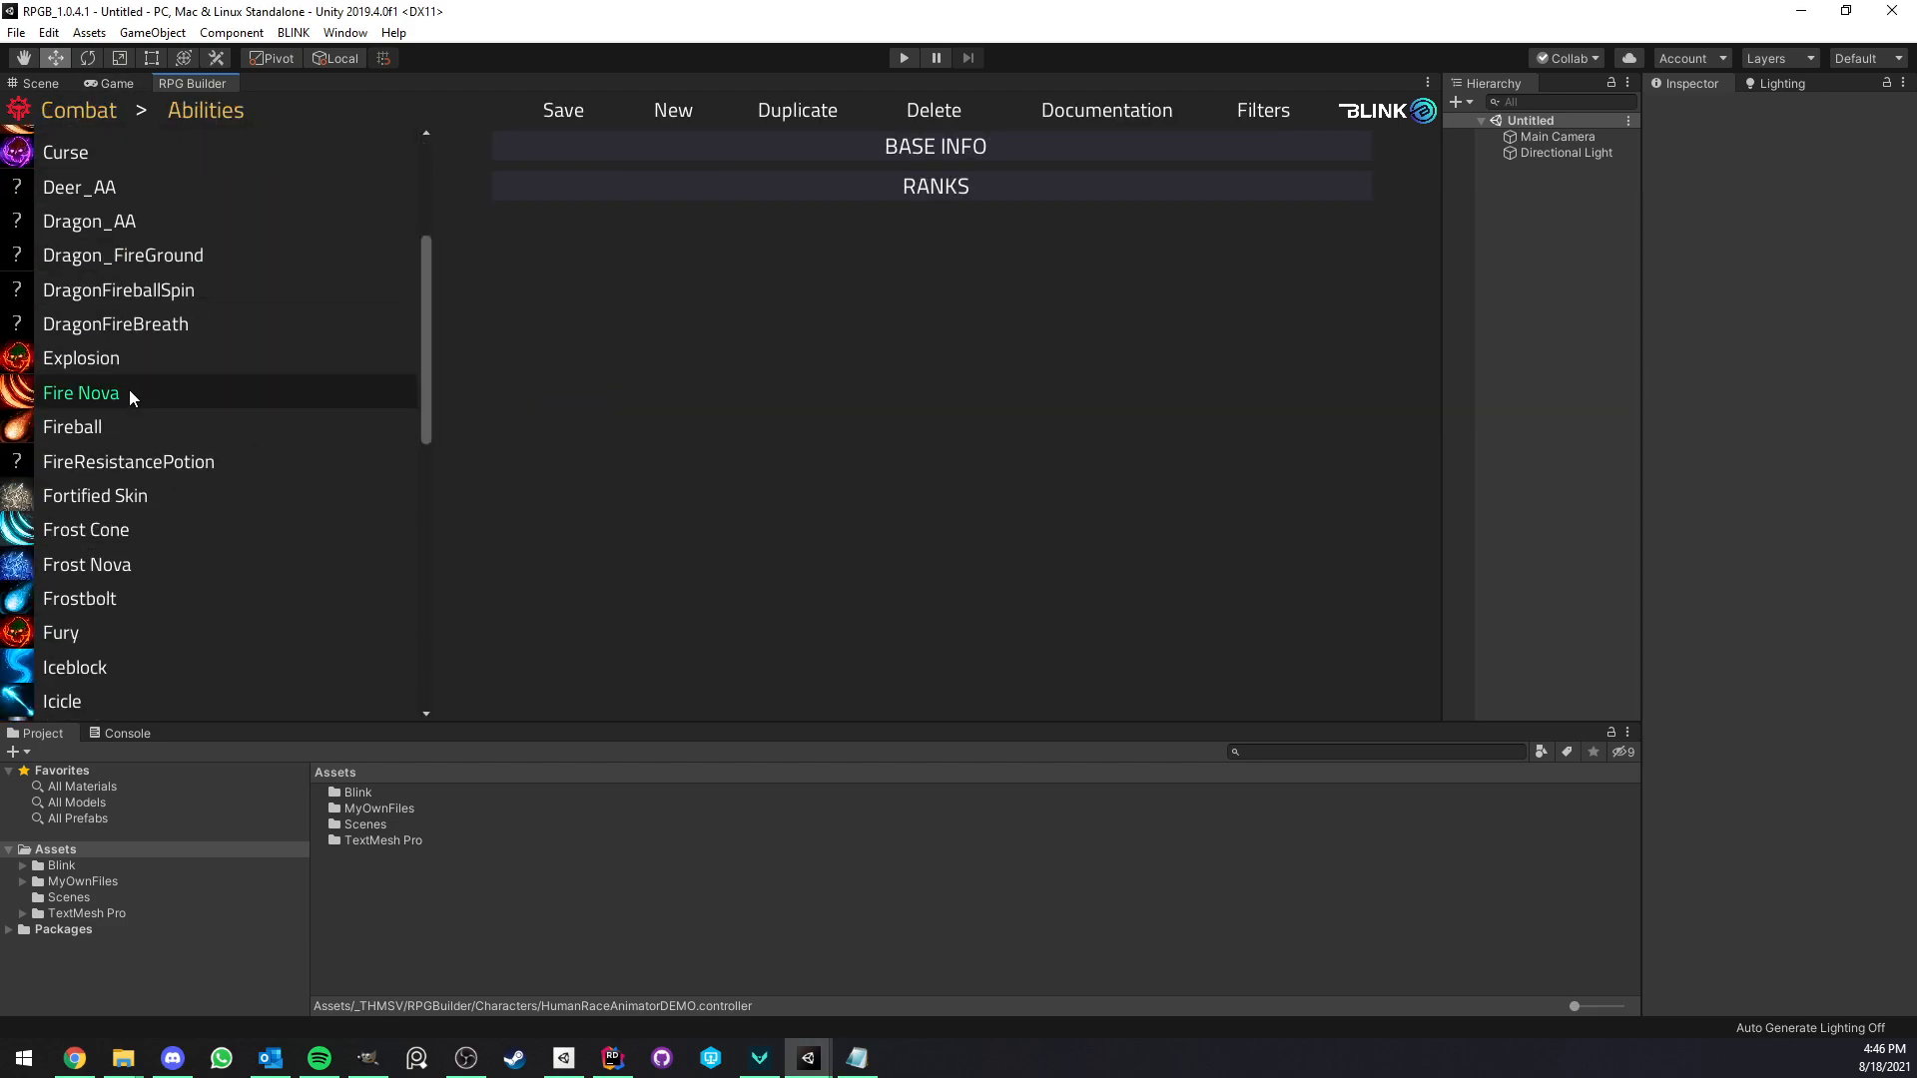
{"action": "scroll", "coordinate": [146, 413], "scroll_direction": "down", "scroll_amount": 3}
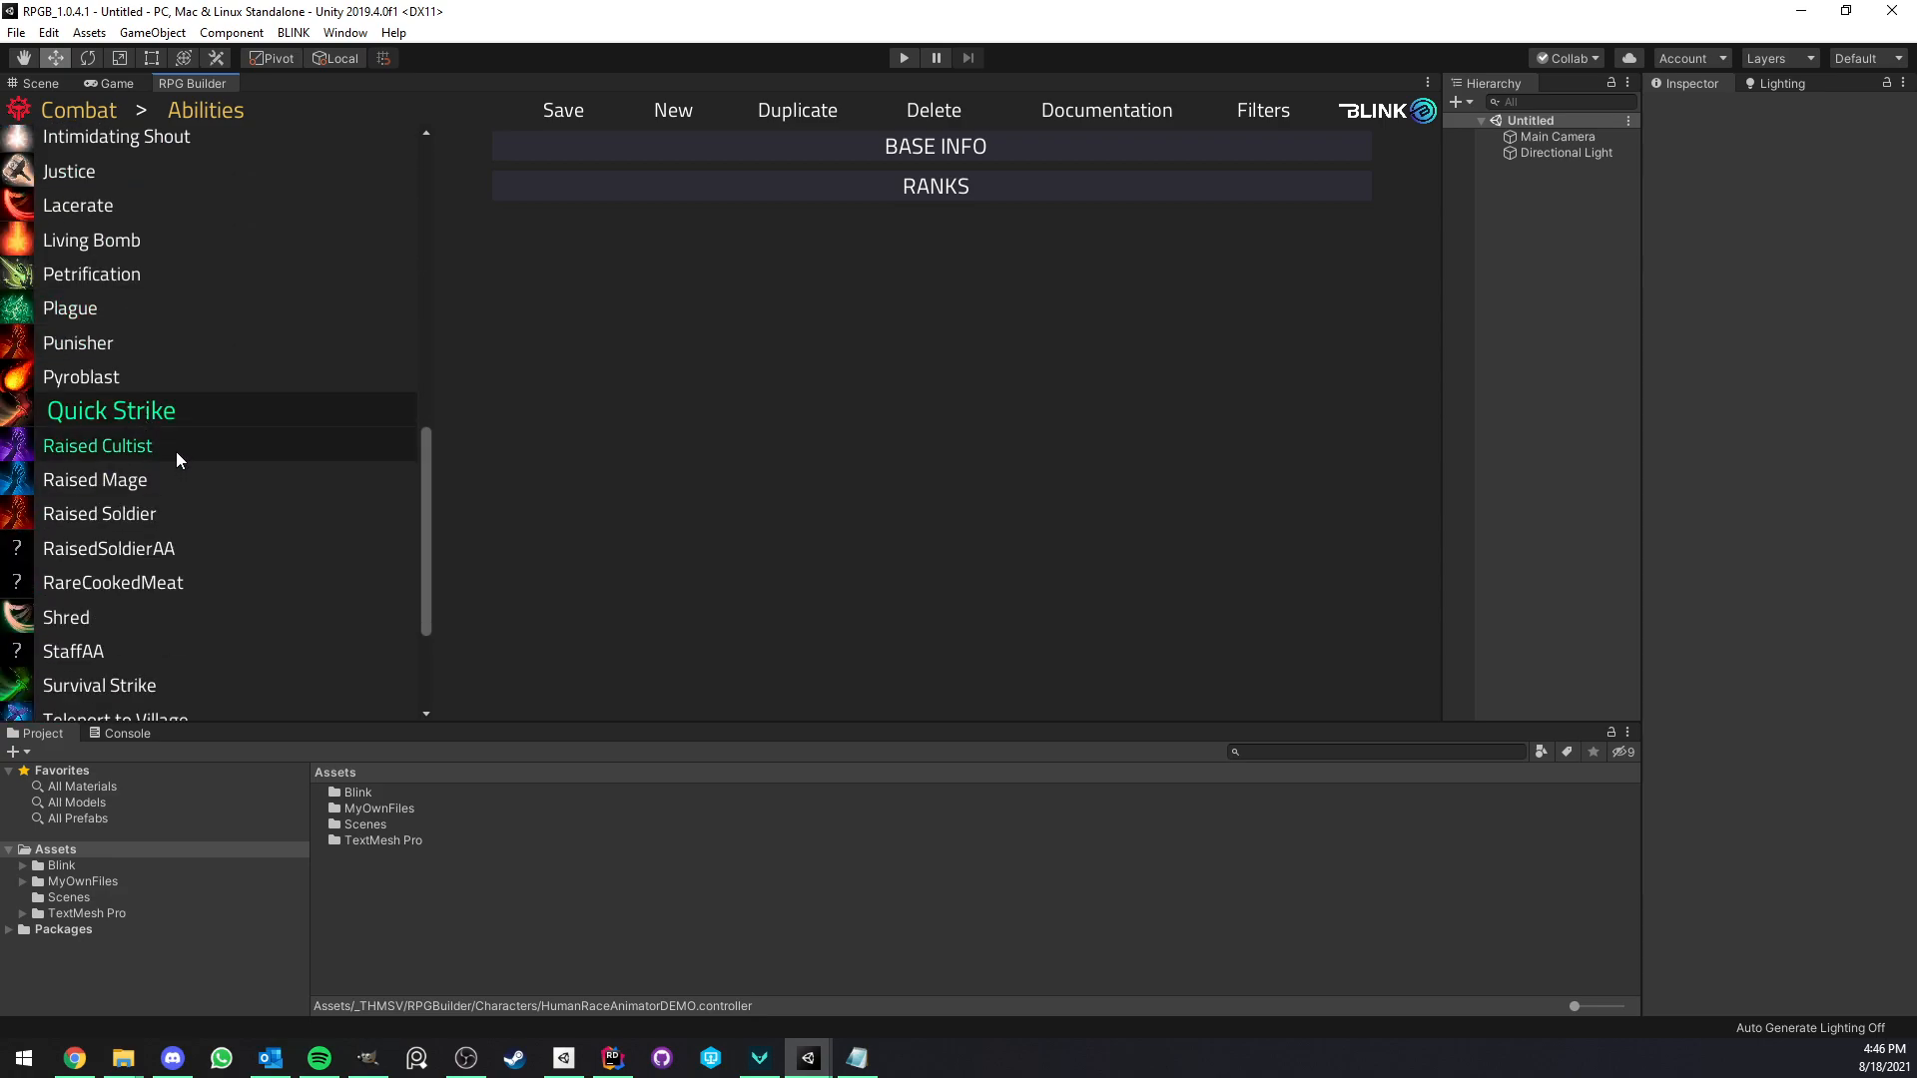
{"action": "scroll", "coordinate": [199, 470], "scroll_direction": "down", "scroll_amount": 3}
{"action": "scroll", "coordinate": [160, 476], "scroll_direction": "up", "scroll_amount": 9}
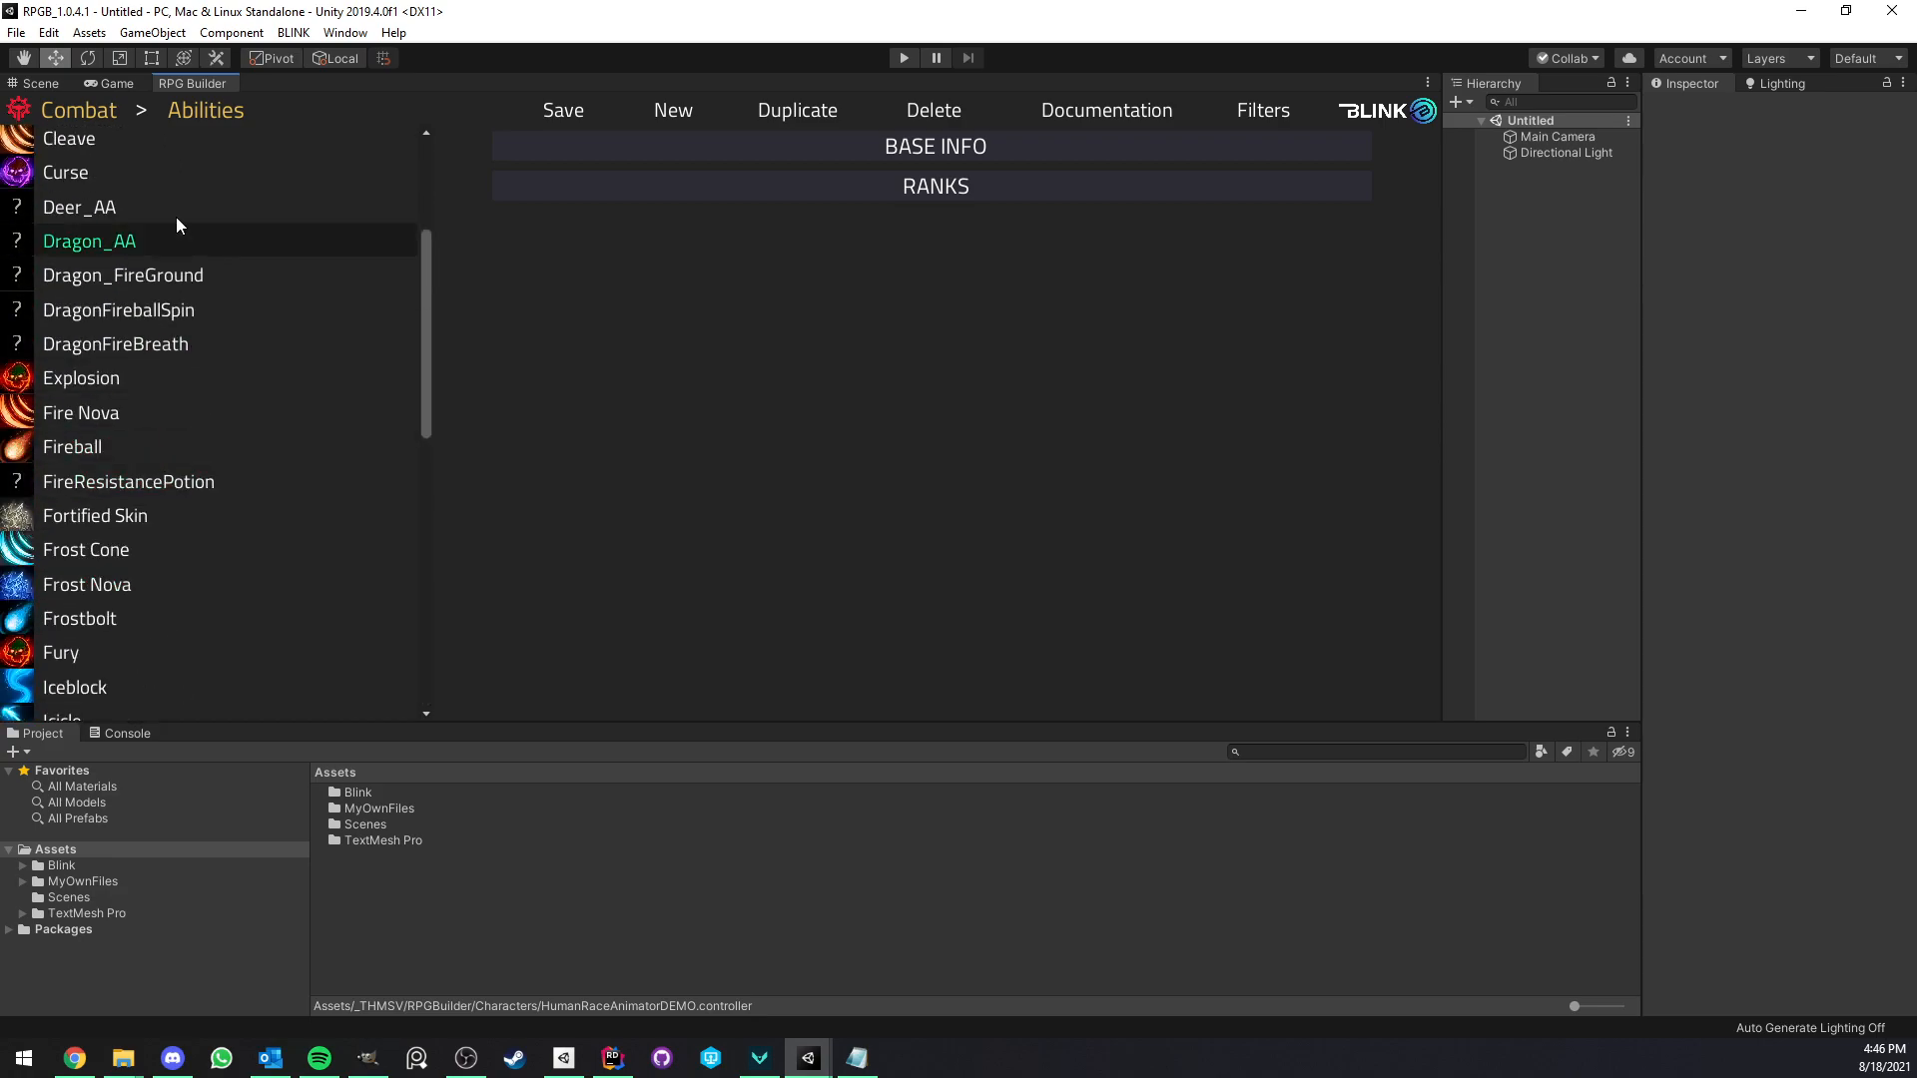
Check the imported Effects list under Combat and look through the Items list under General.
{"action": "left_click", "coordinate": [186, 110]}
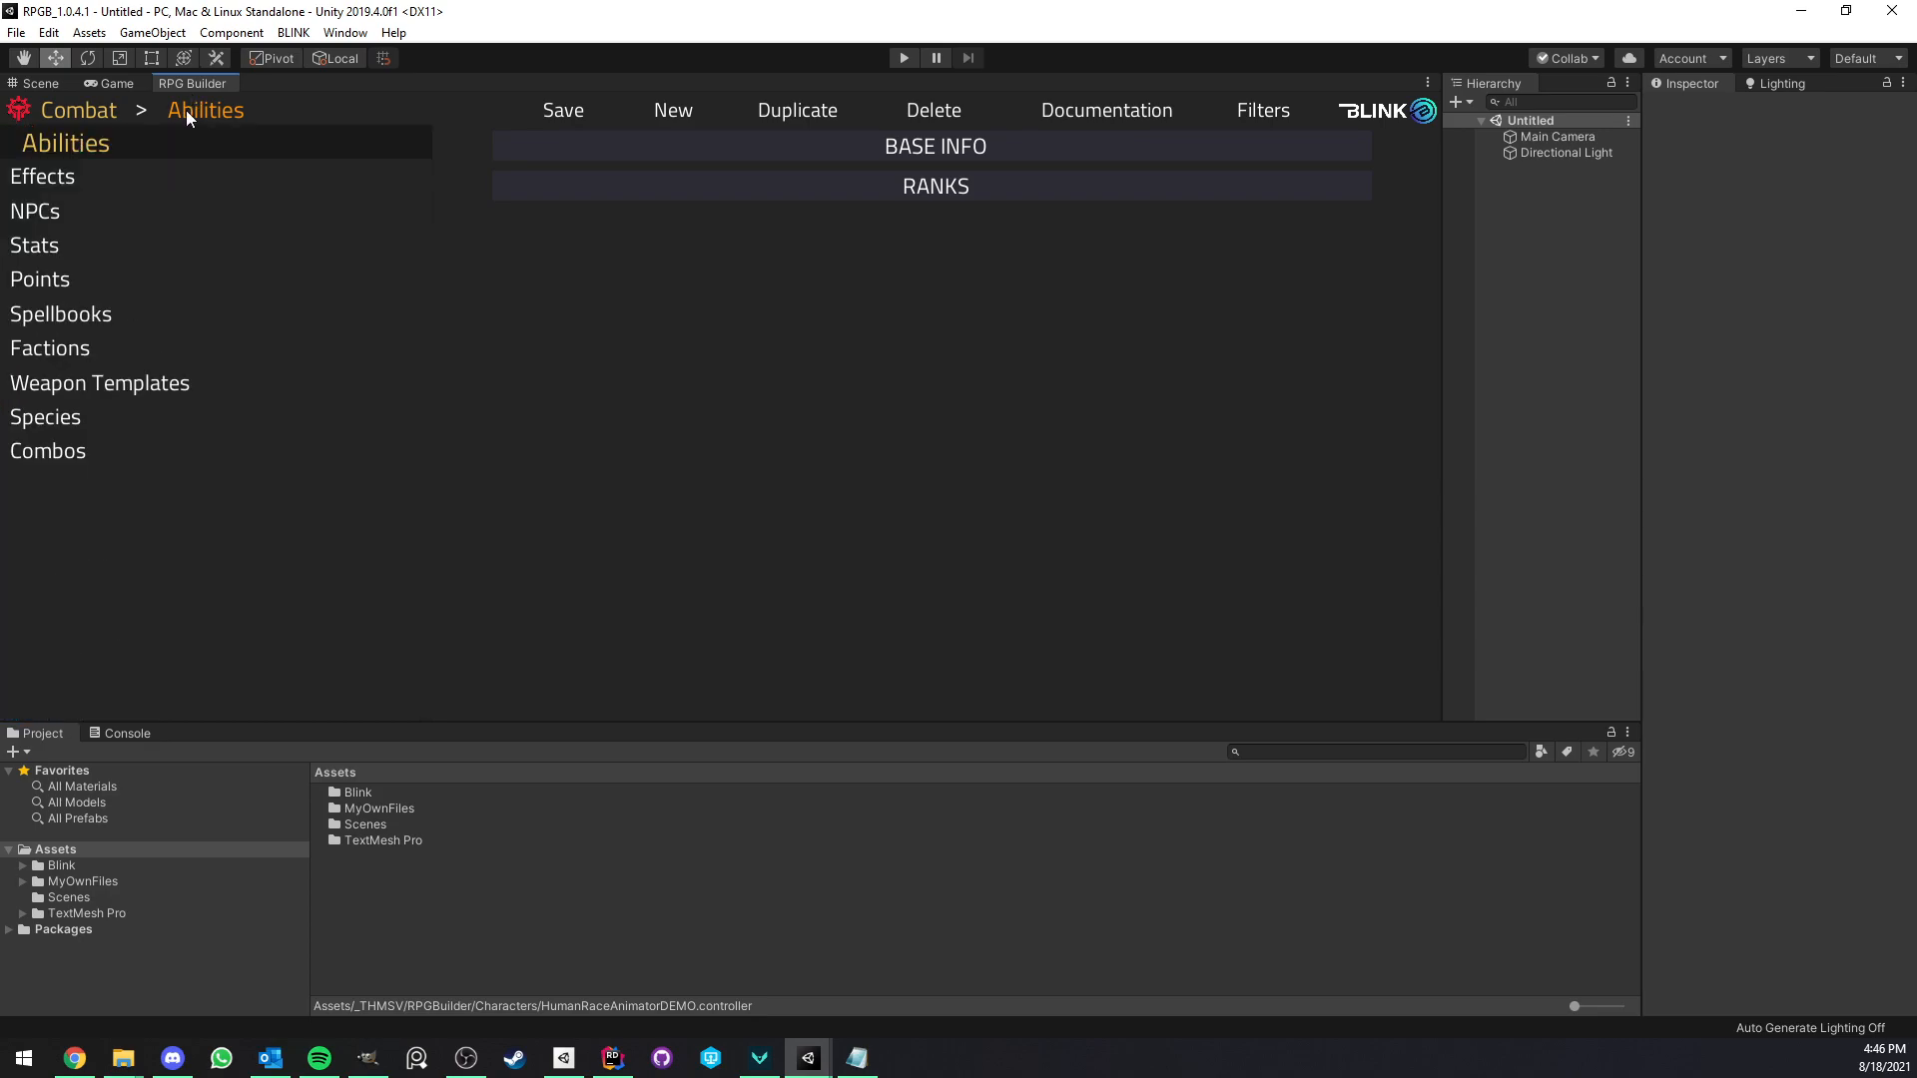
{"action": "left_click", "coordinate": [105, 179]}
{"action": "left_click", "coordinate": [90, 111]}
{"action": "left_click", "coordinate": [65, 177]}
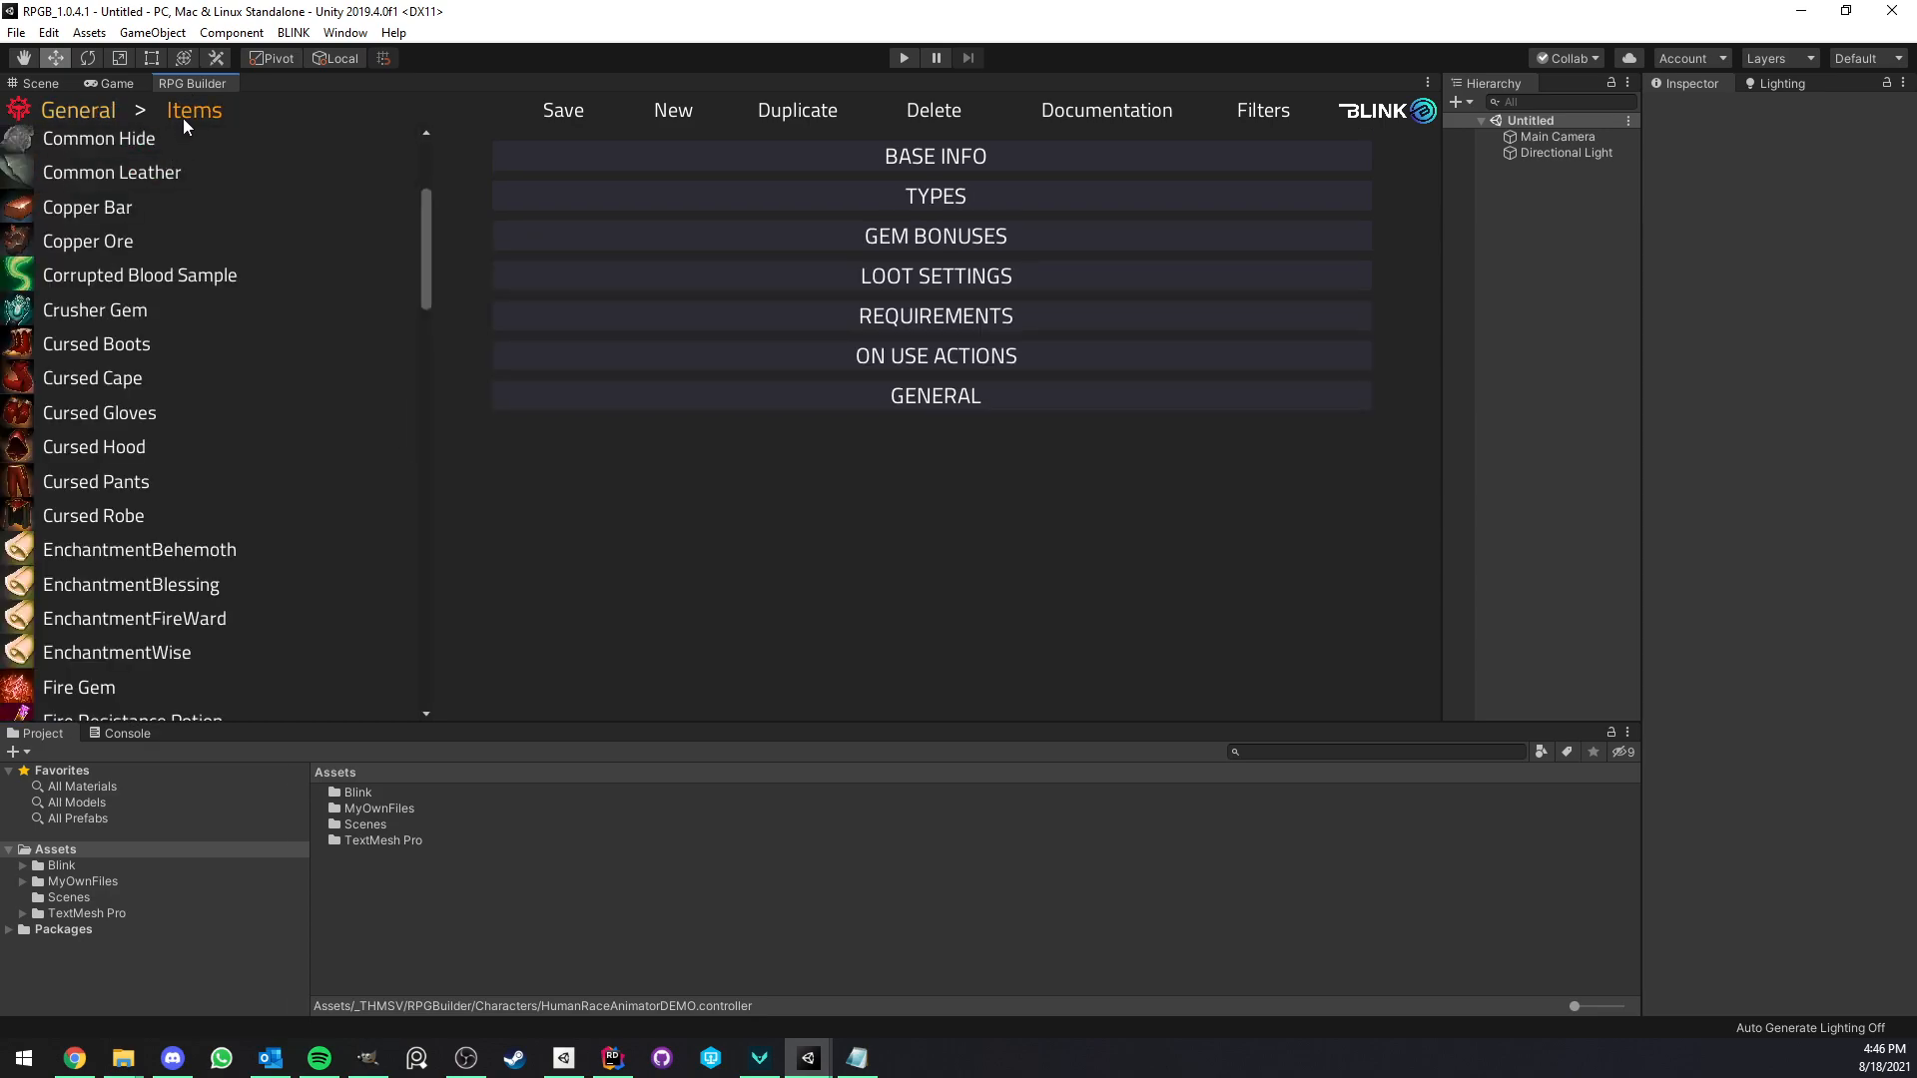
{"action": "left_click", "coordinate": [183, 116]}
{"action": "left_click", "coordinate": [195, 143]}
{"action": "scroll", "coordinate": [233, 292], "scroll_direction": "down", "scroll_amount": 12}
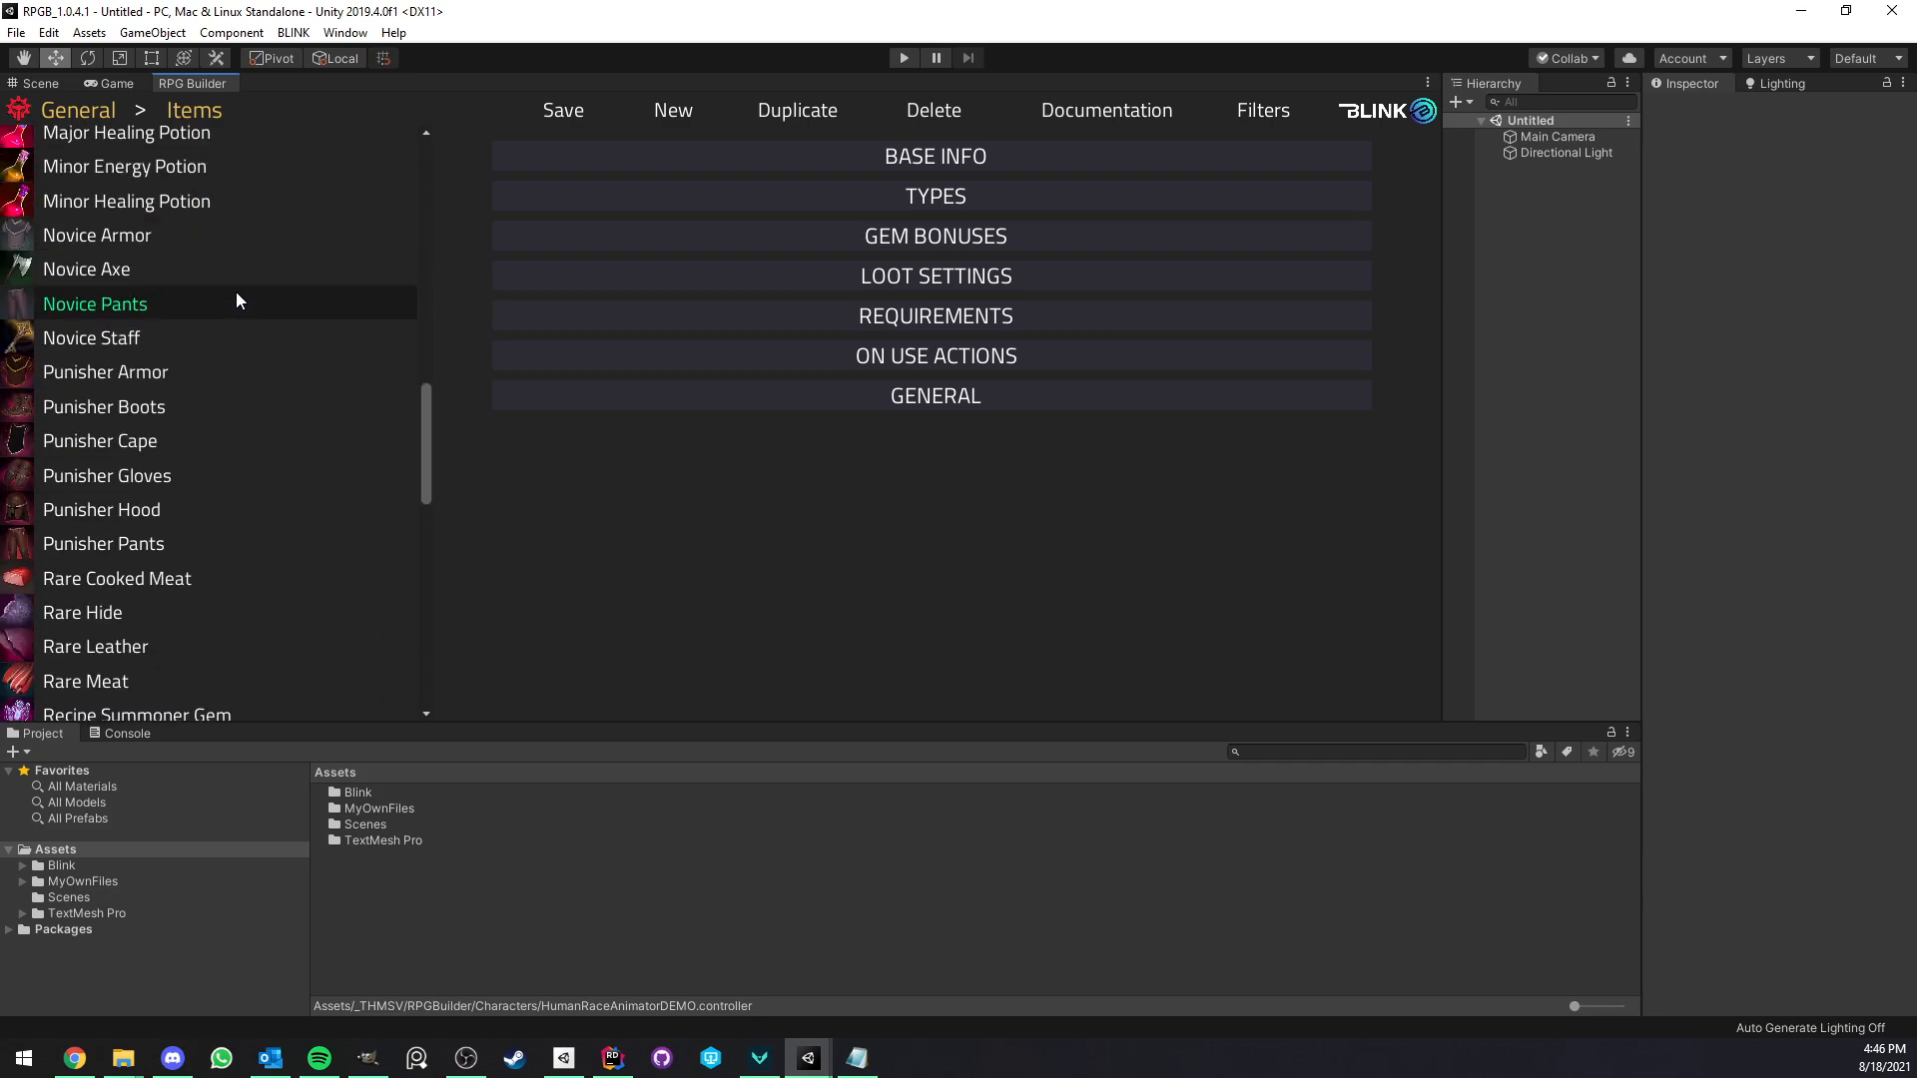
{"action": "scroll", "coordinate": [185, 388], "scroll_direction": "down", "scroll_amount": 4}
{"action": "scroll", "coordinate": [182, 381], "scroll_direction": "up", "scroll_amount": 5}
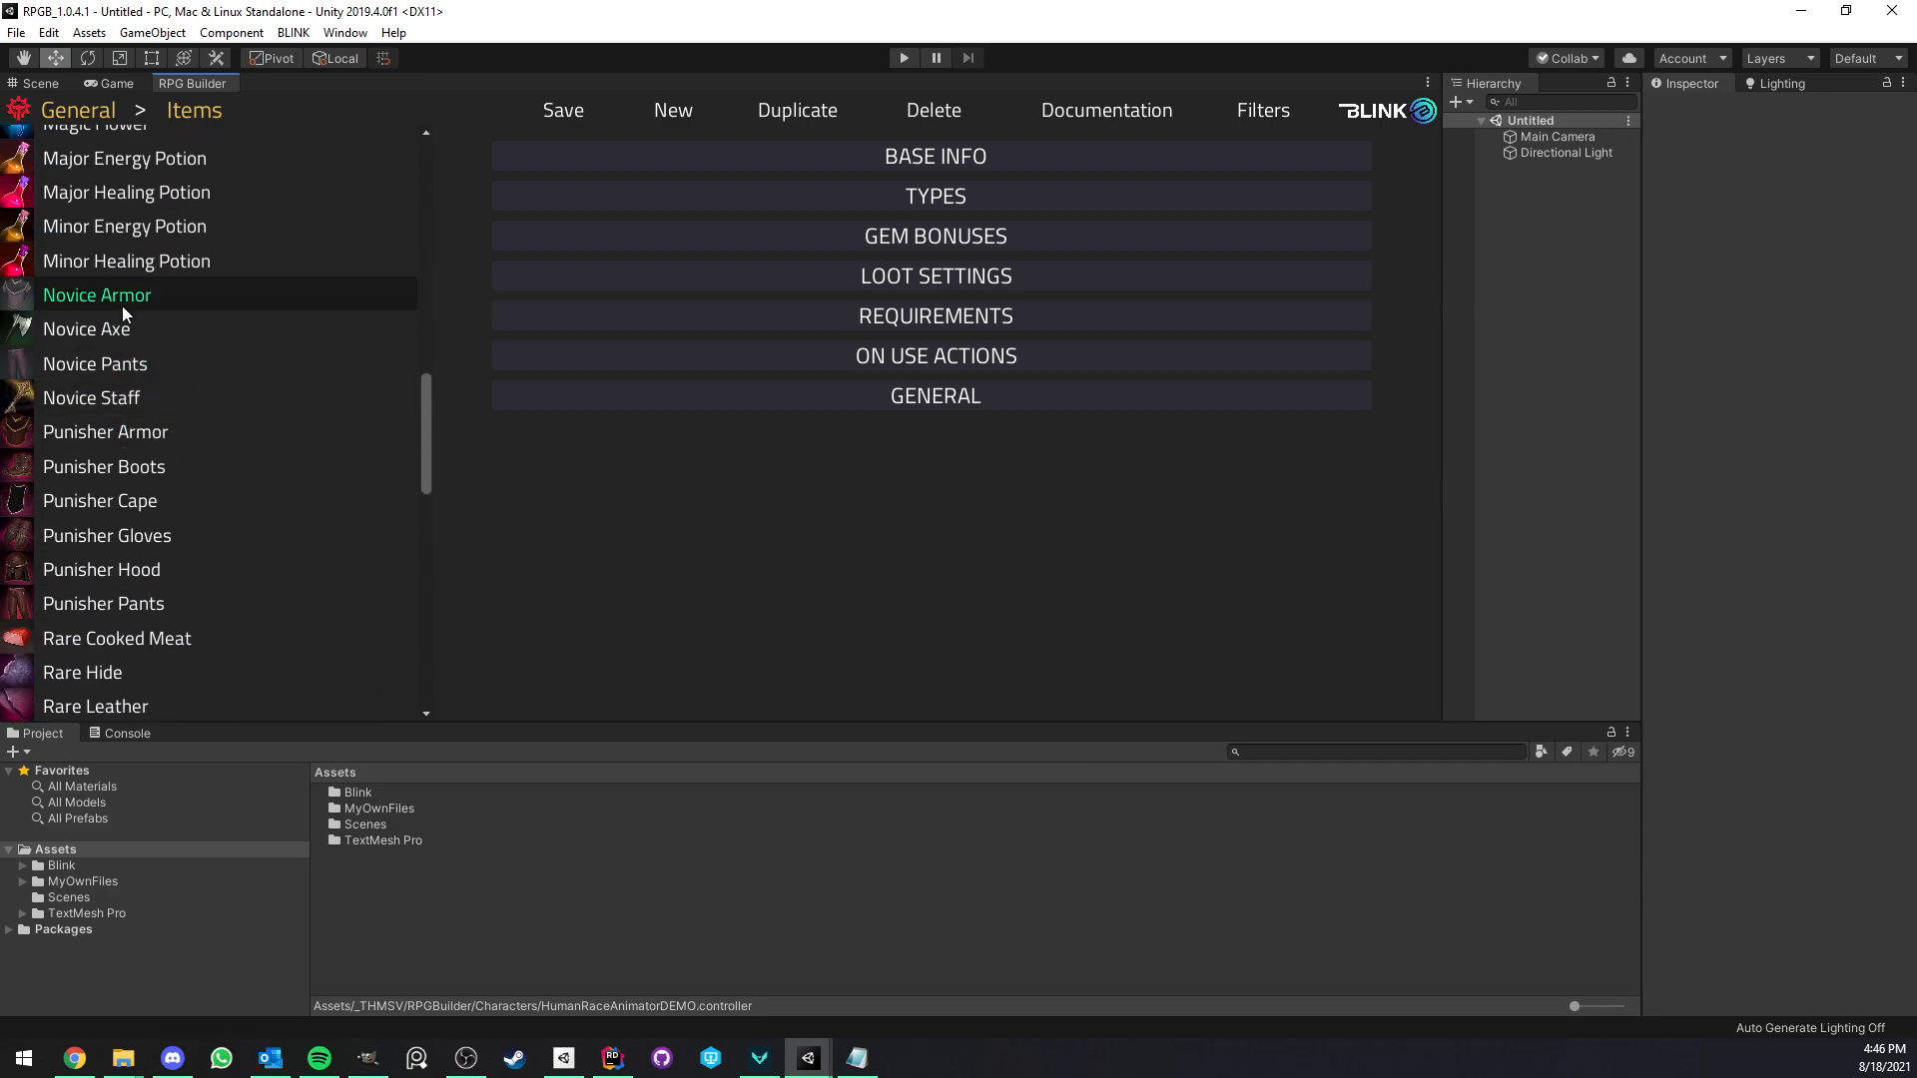
Examine the stats of the Novice Axe item and return to the start of the Items list.
{"action": "left_click", "coordinate": [86, 321]}
{"action": "left_click", "coordinate": [915, 276]}
{"action": "scroll", "coordinate": [897, 450], "scroll_direction": "down", "scroll_amount": 2}
{"action": "scroll", "coordinate": [871, 421], "scroll_direction": "up", "scroll_amount": 2}
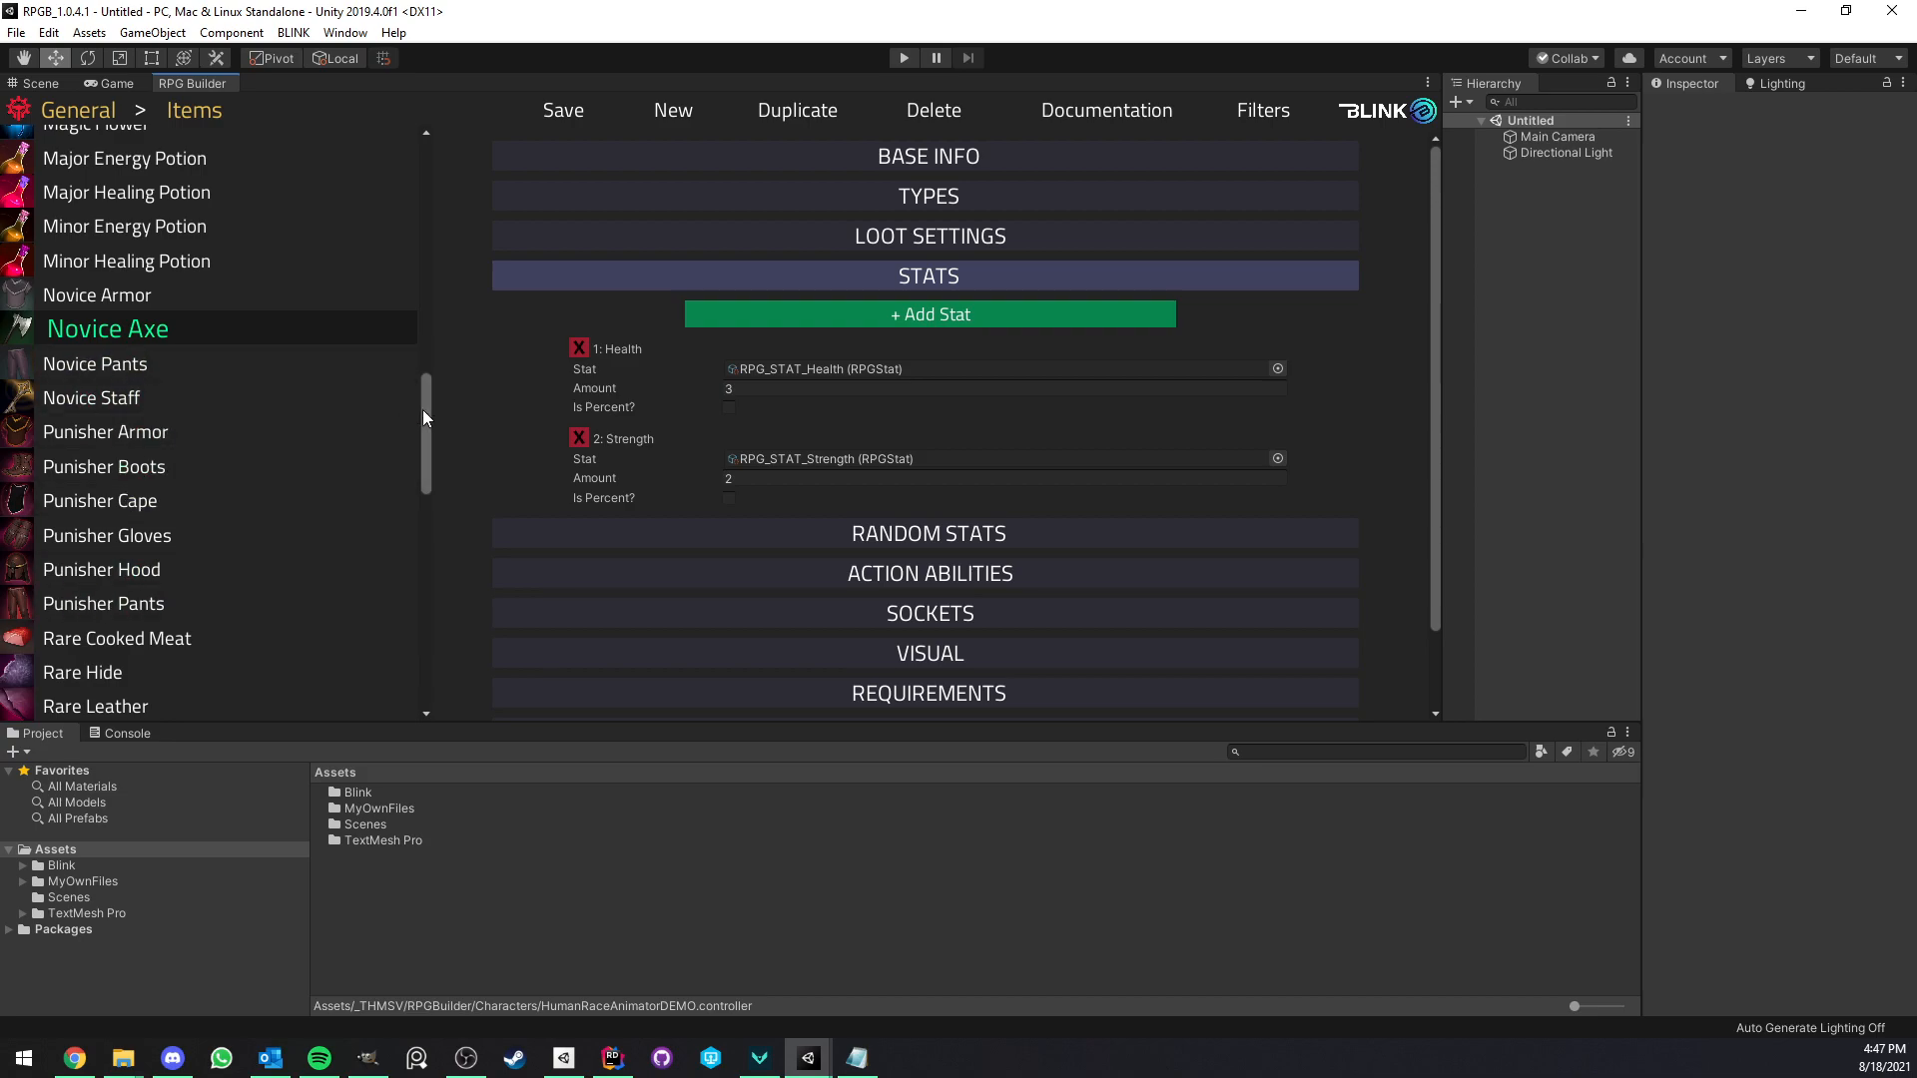
{"action": "left_click_drag", "start_coordinate": [424, 412], "coordinate": [428, 406]}
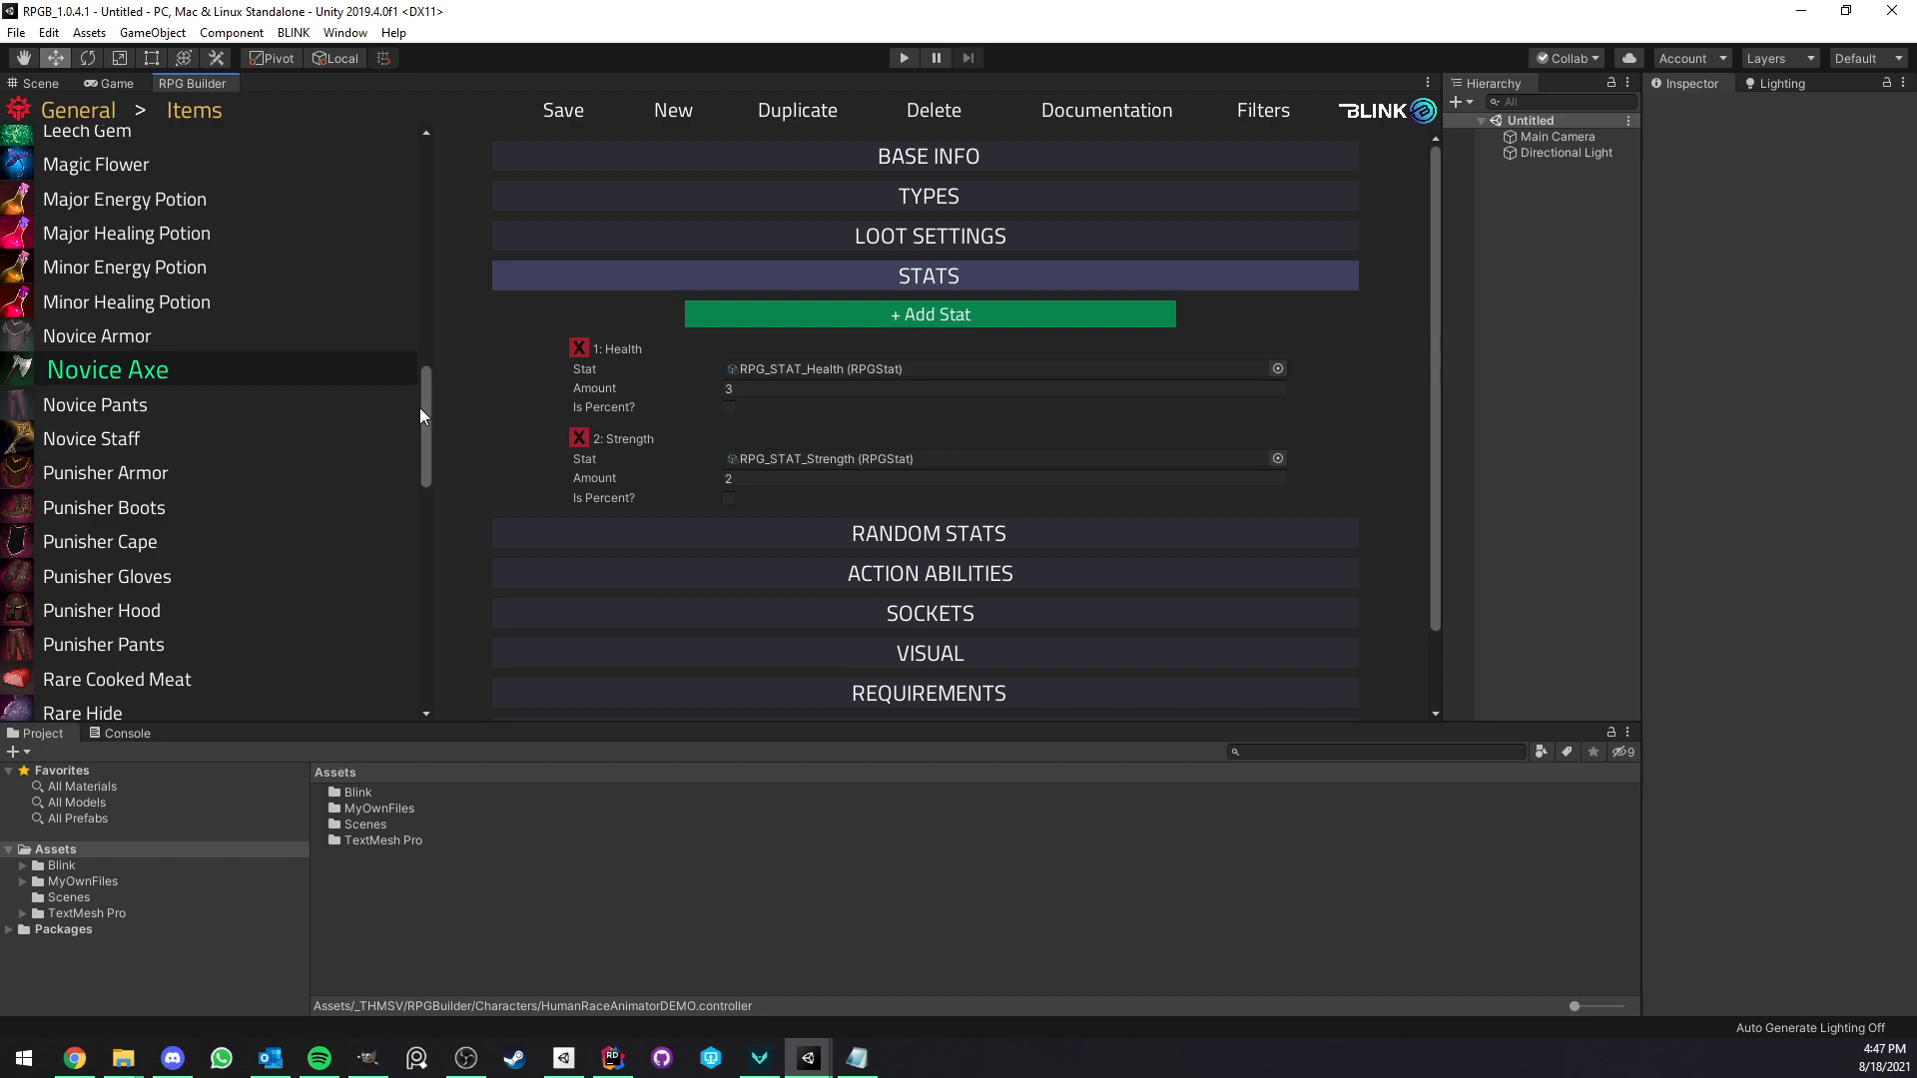
{"action": "left_click_drag", "start_coordinate": [430, 412], "coordinate": [434, 164]}
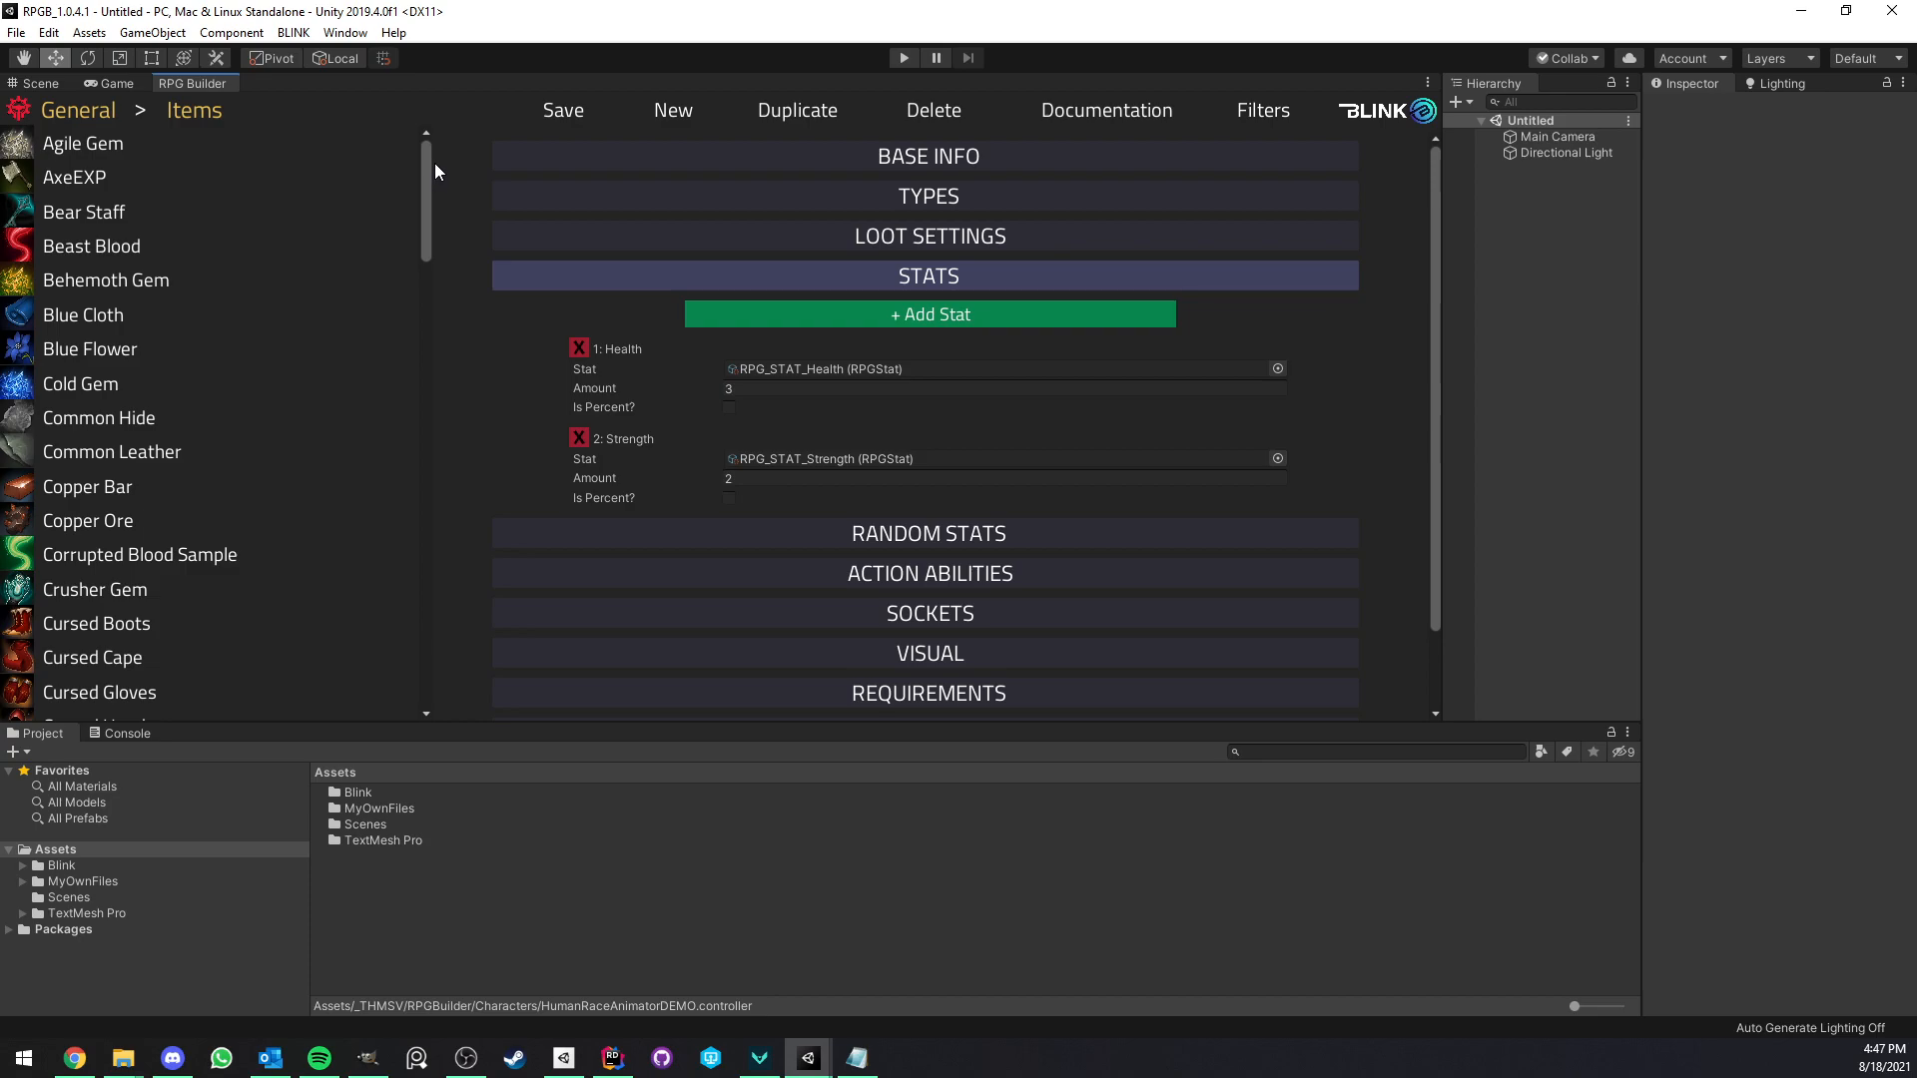
{"action": "key", "text": "alt+Tab"}
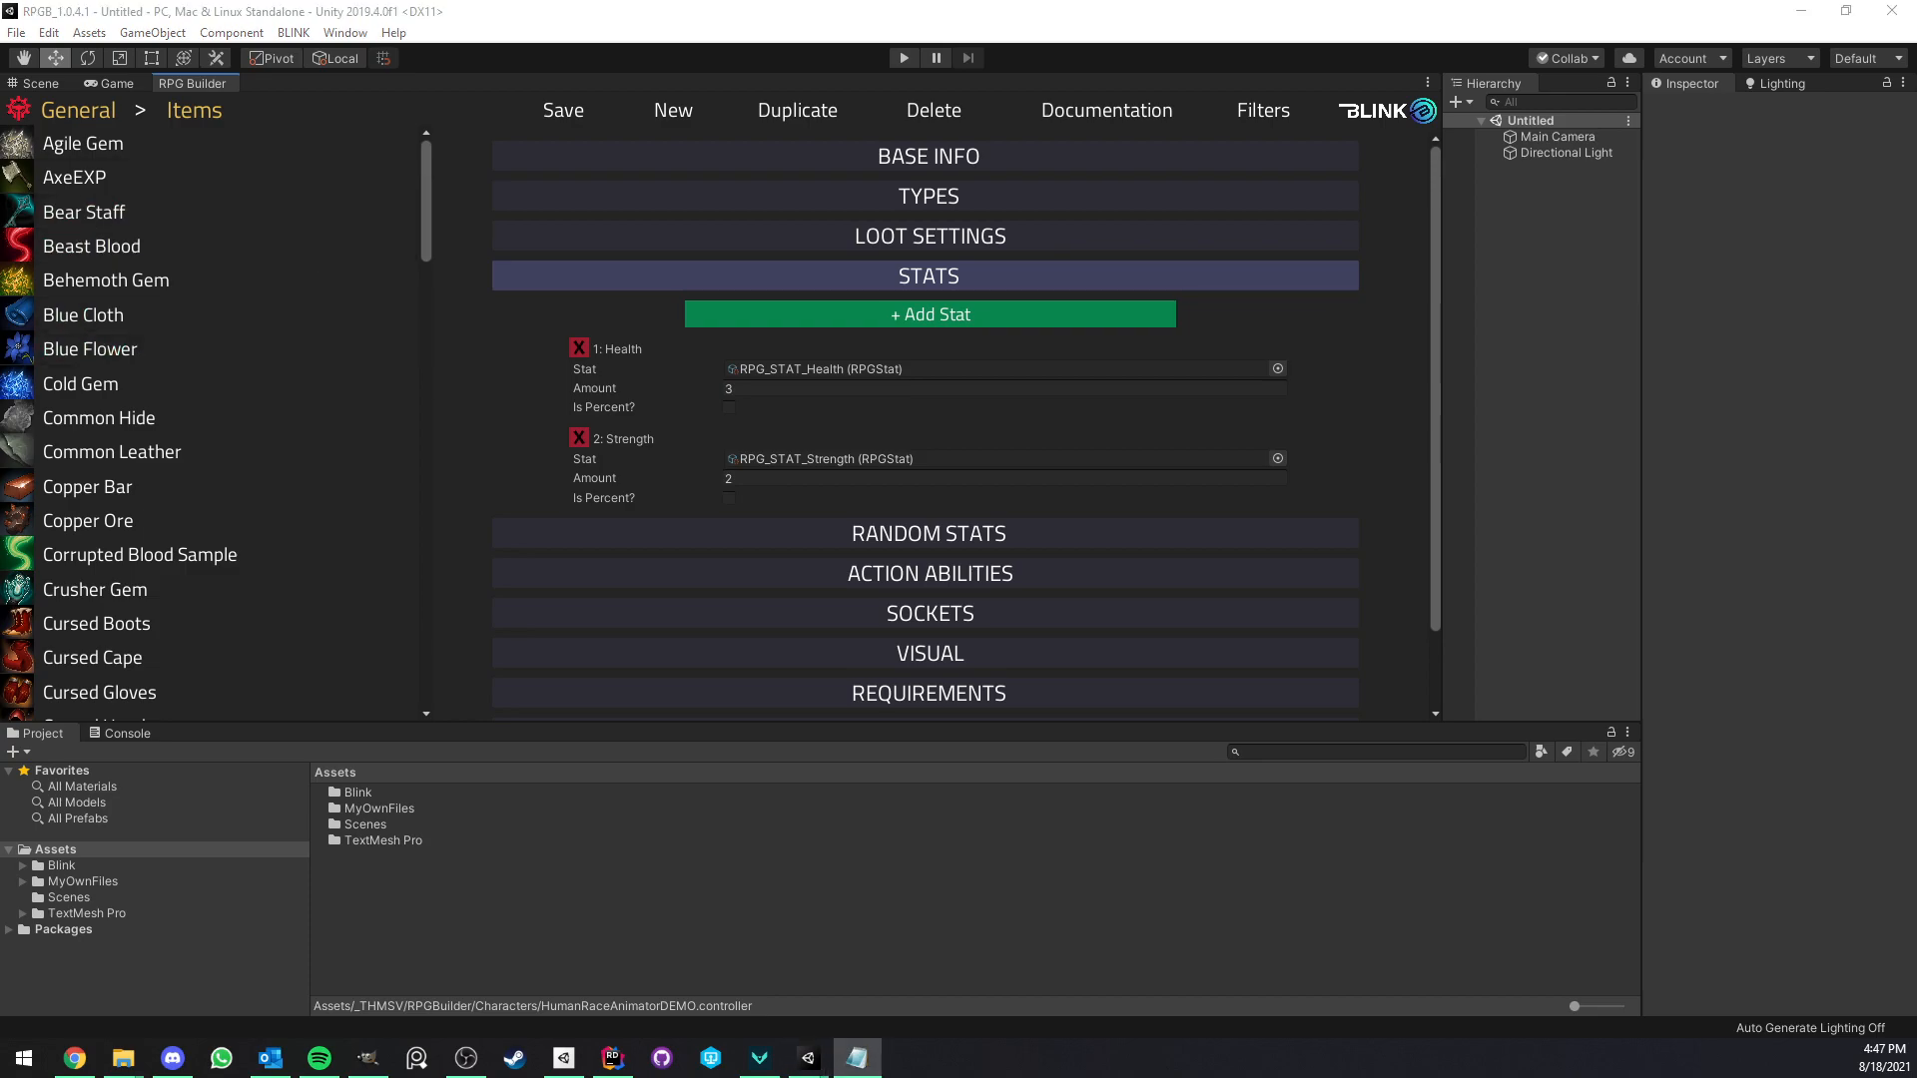
Assign the Man_1 sprite as both the male and the female icon of the Human race.
{"action": "left_click", "coordinate": [194, 110]}
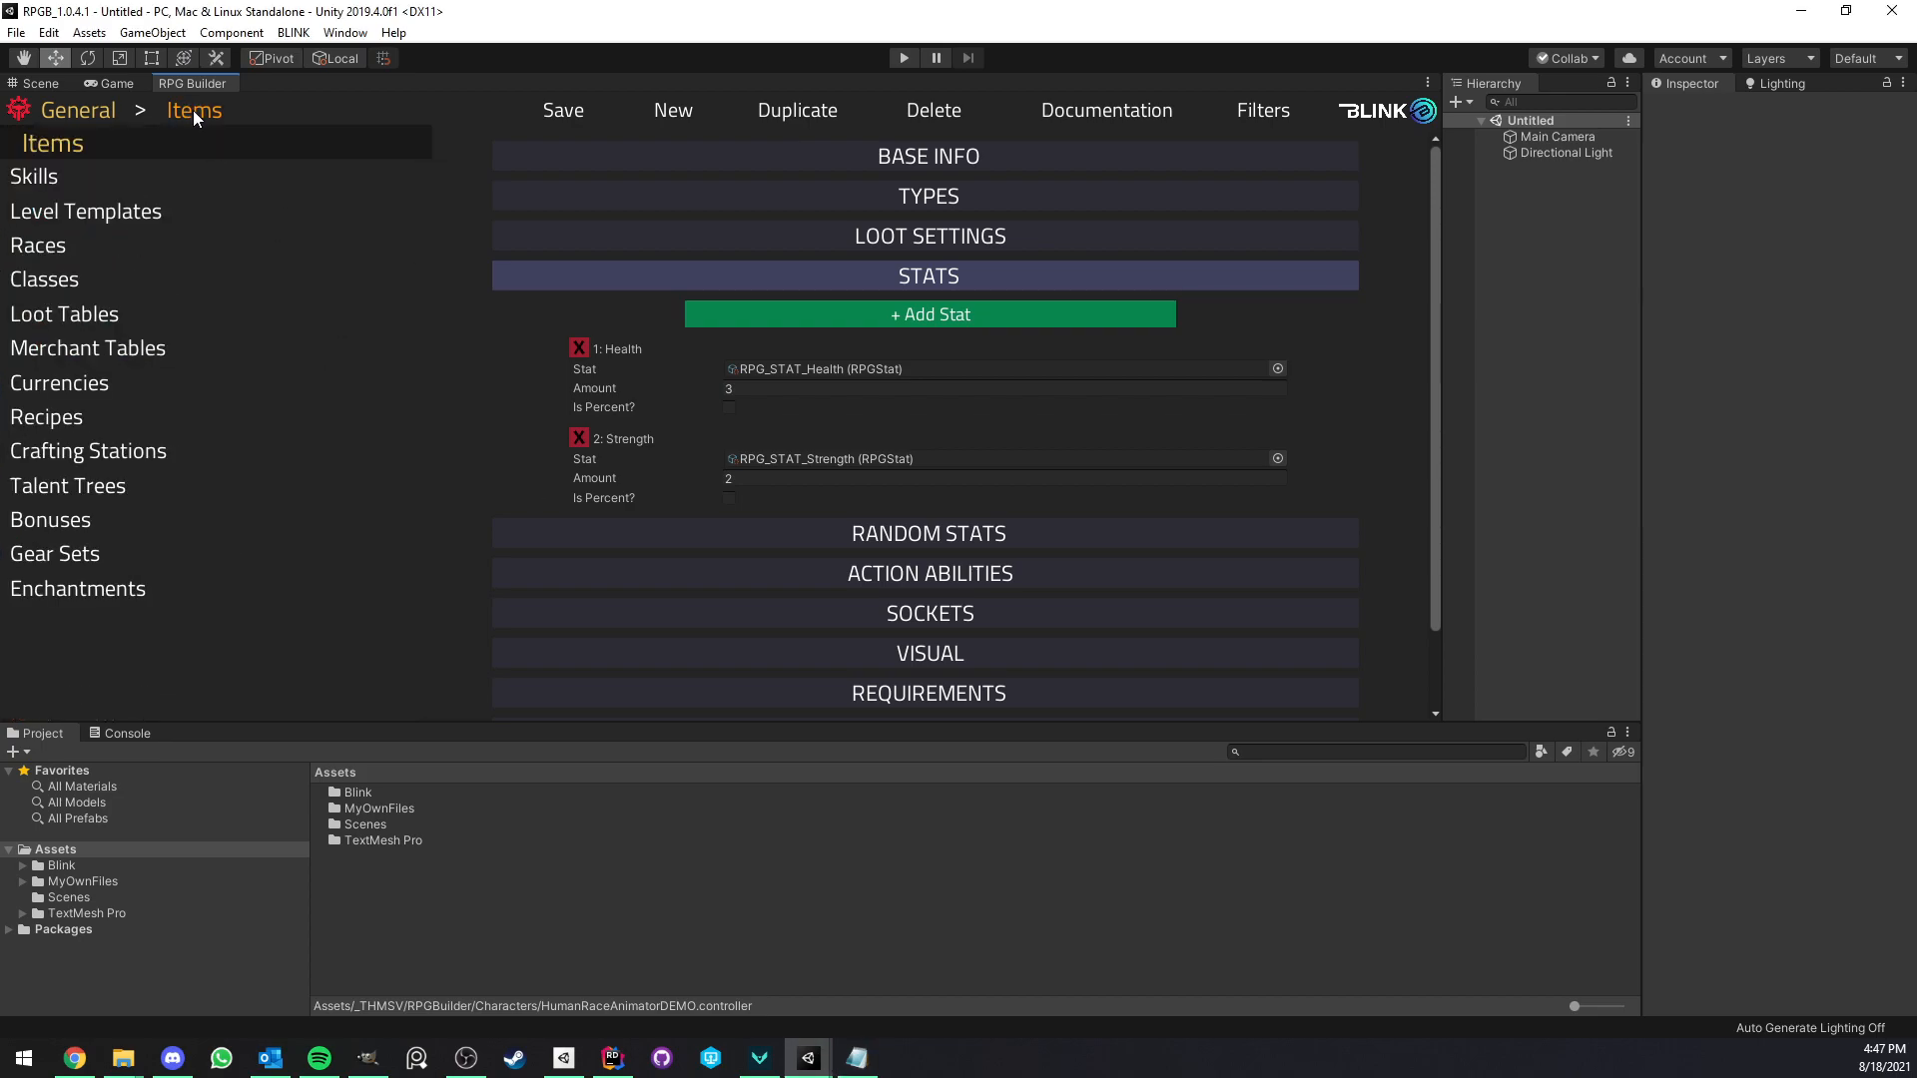
{"action": "left_click", "coordinate": [105, 244]}
{"action": "left_click", "coordinate": [859, 194]}
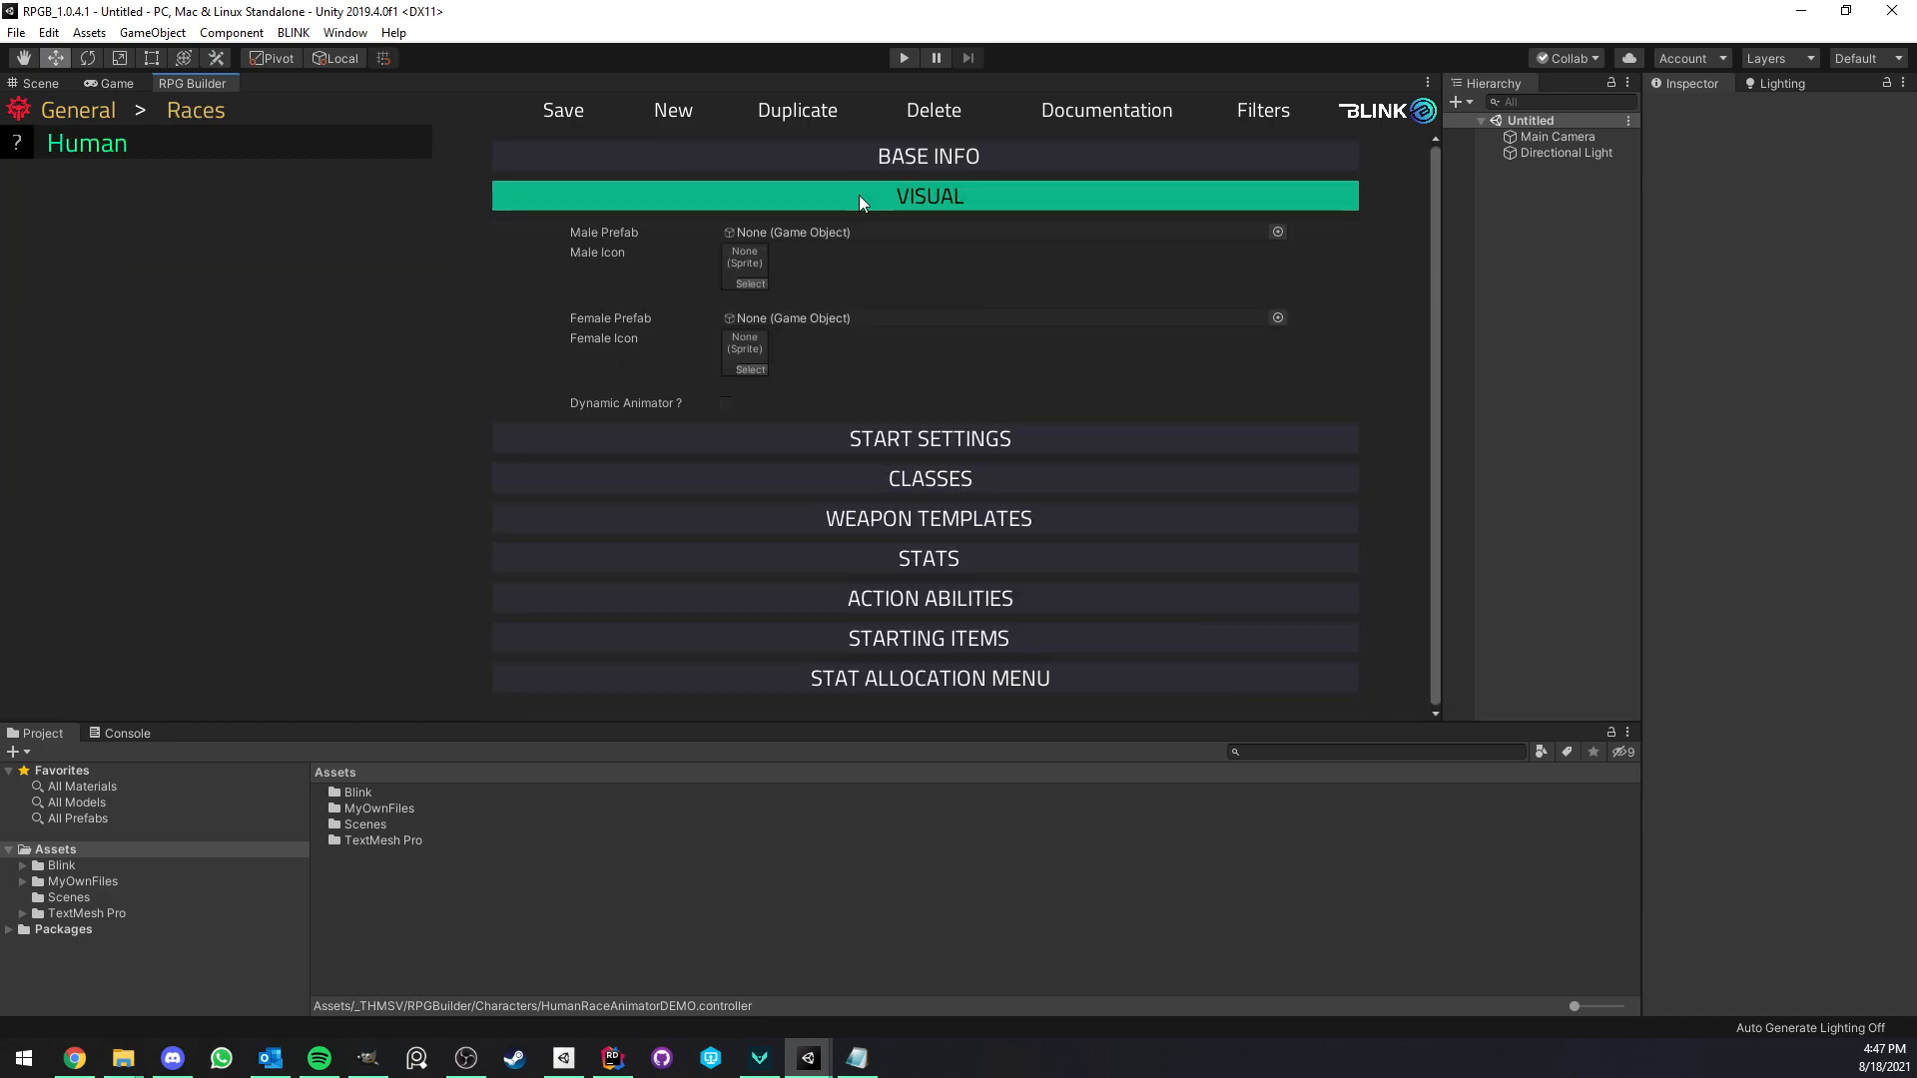
{"action": "left_click", "coordinate": [723, 160]}
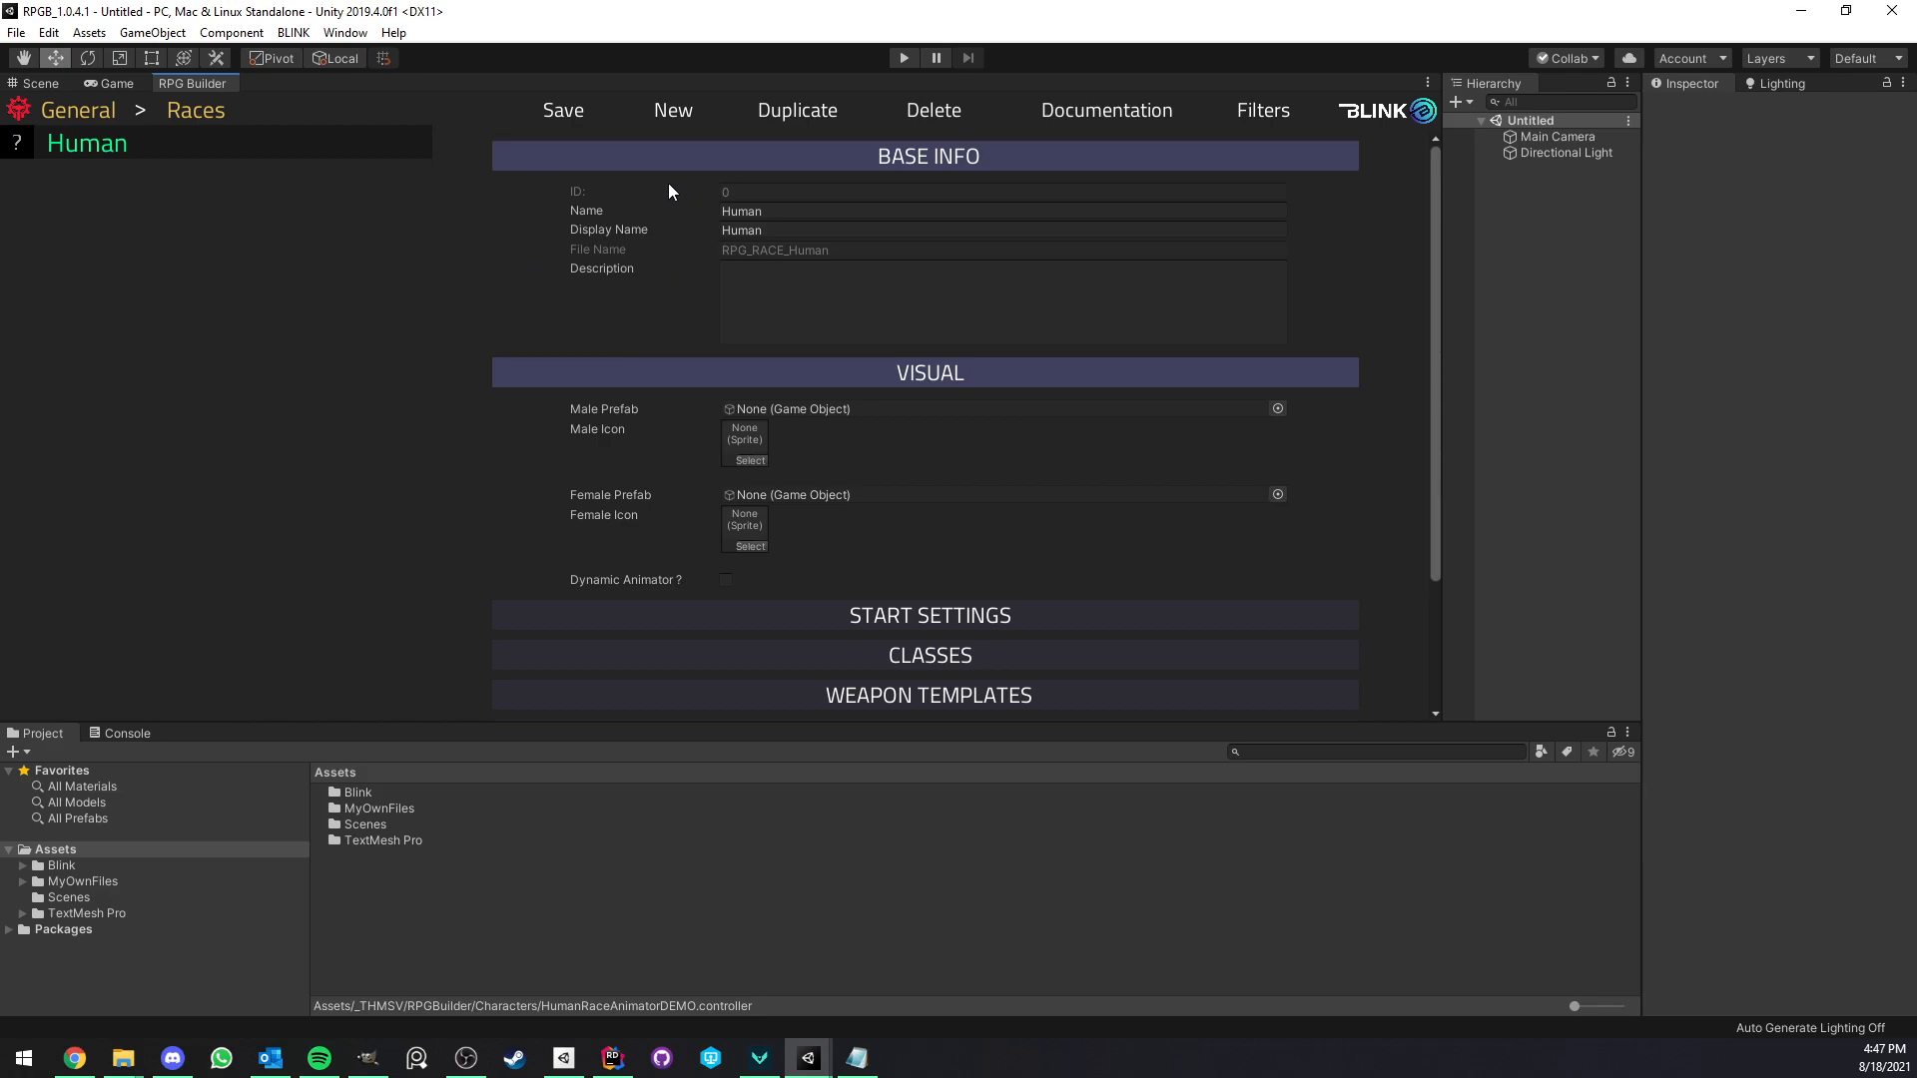
{"action": "left_click", "coordinate": [753, 459]}
{"action": "type", "text": "man"}
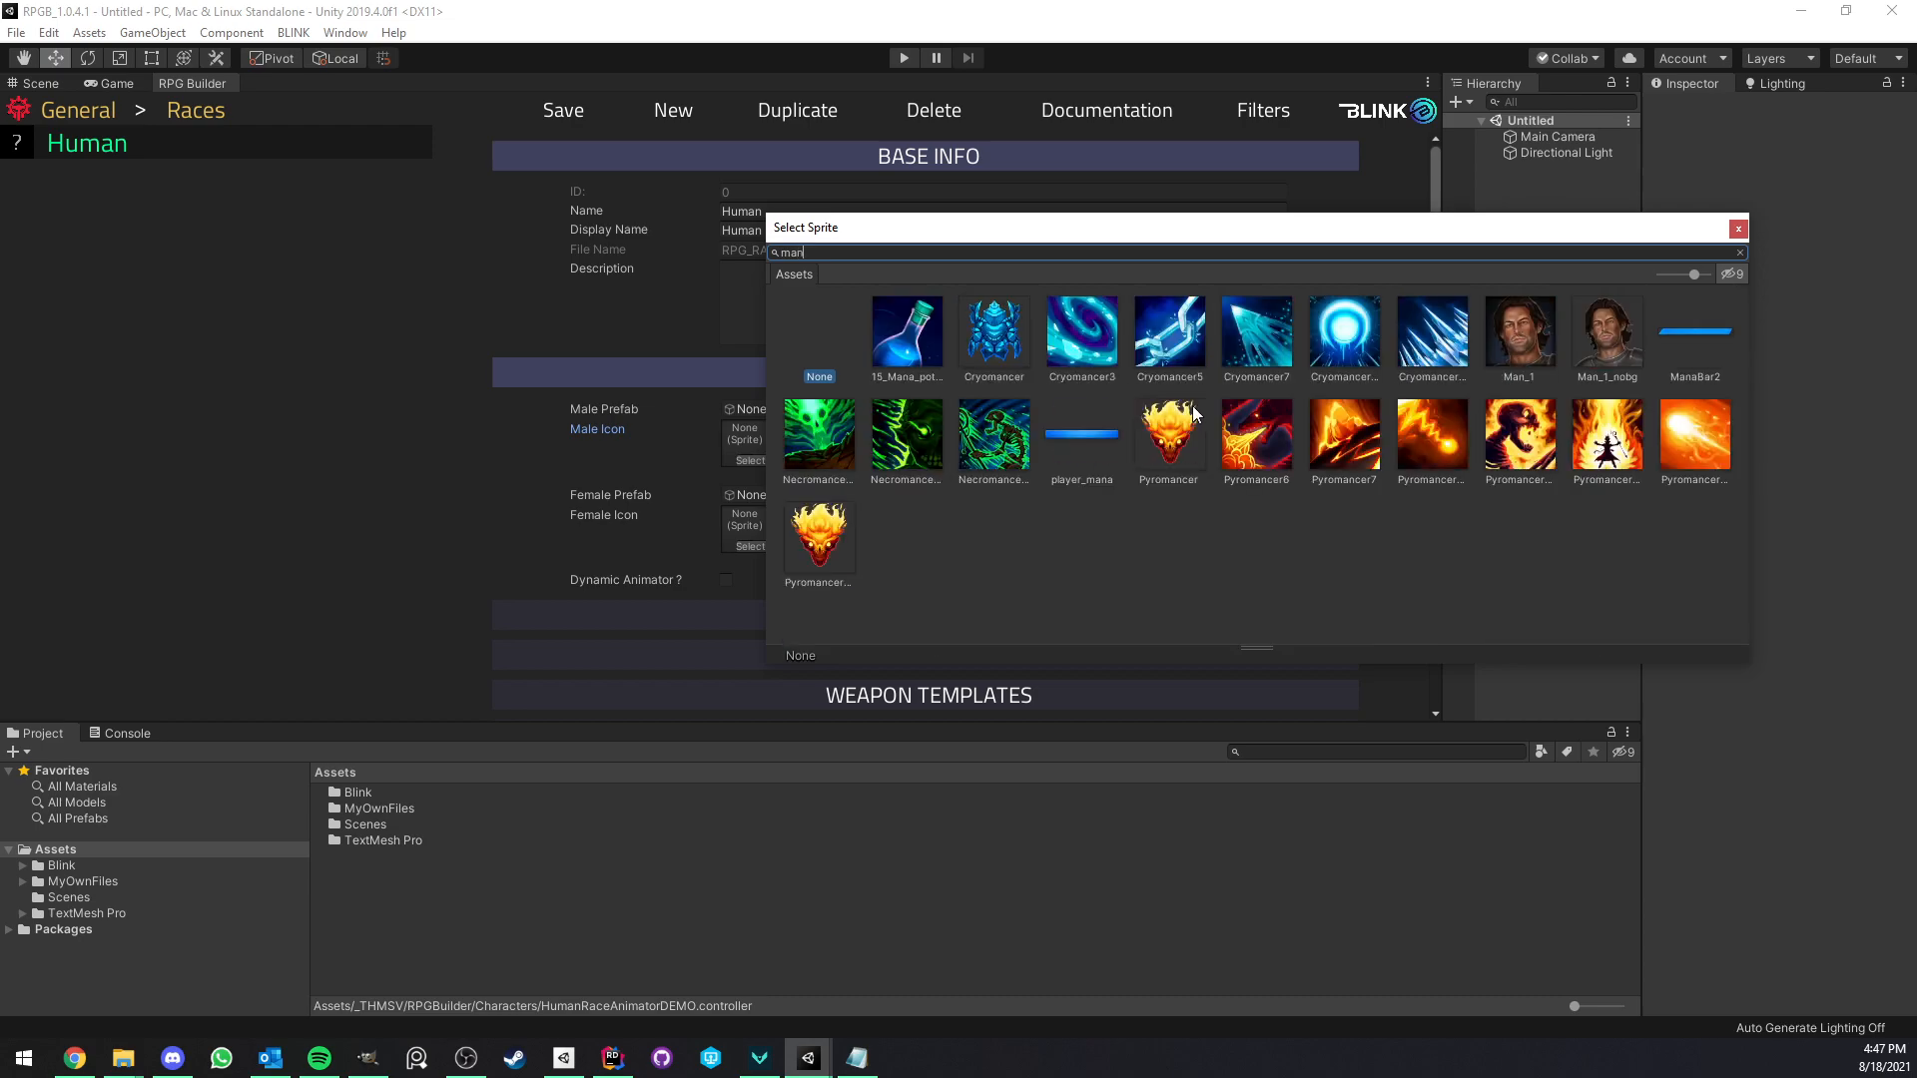
{"action": "double_click", "coordinate": [1520, 339]}
{"action": "left_click", "coordinate": [751, 546]}
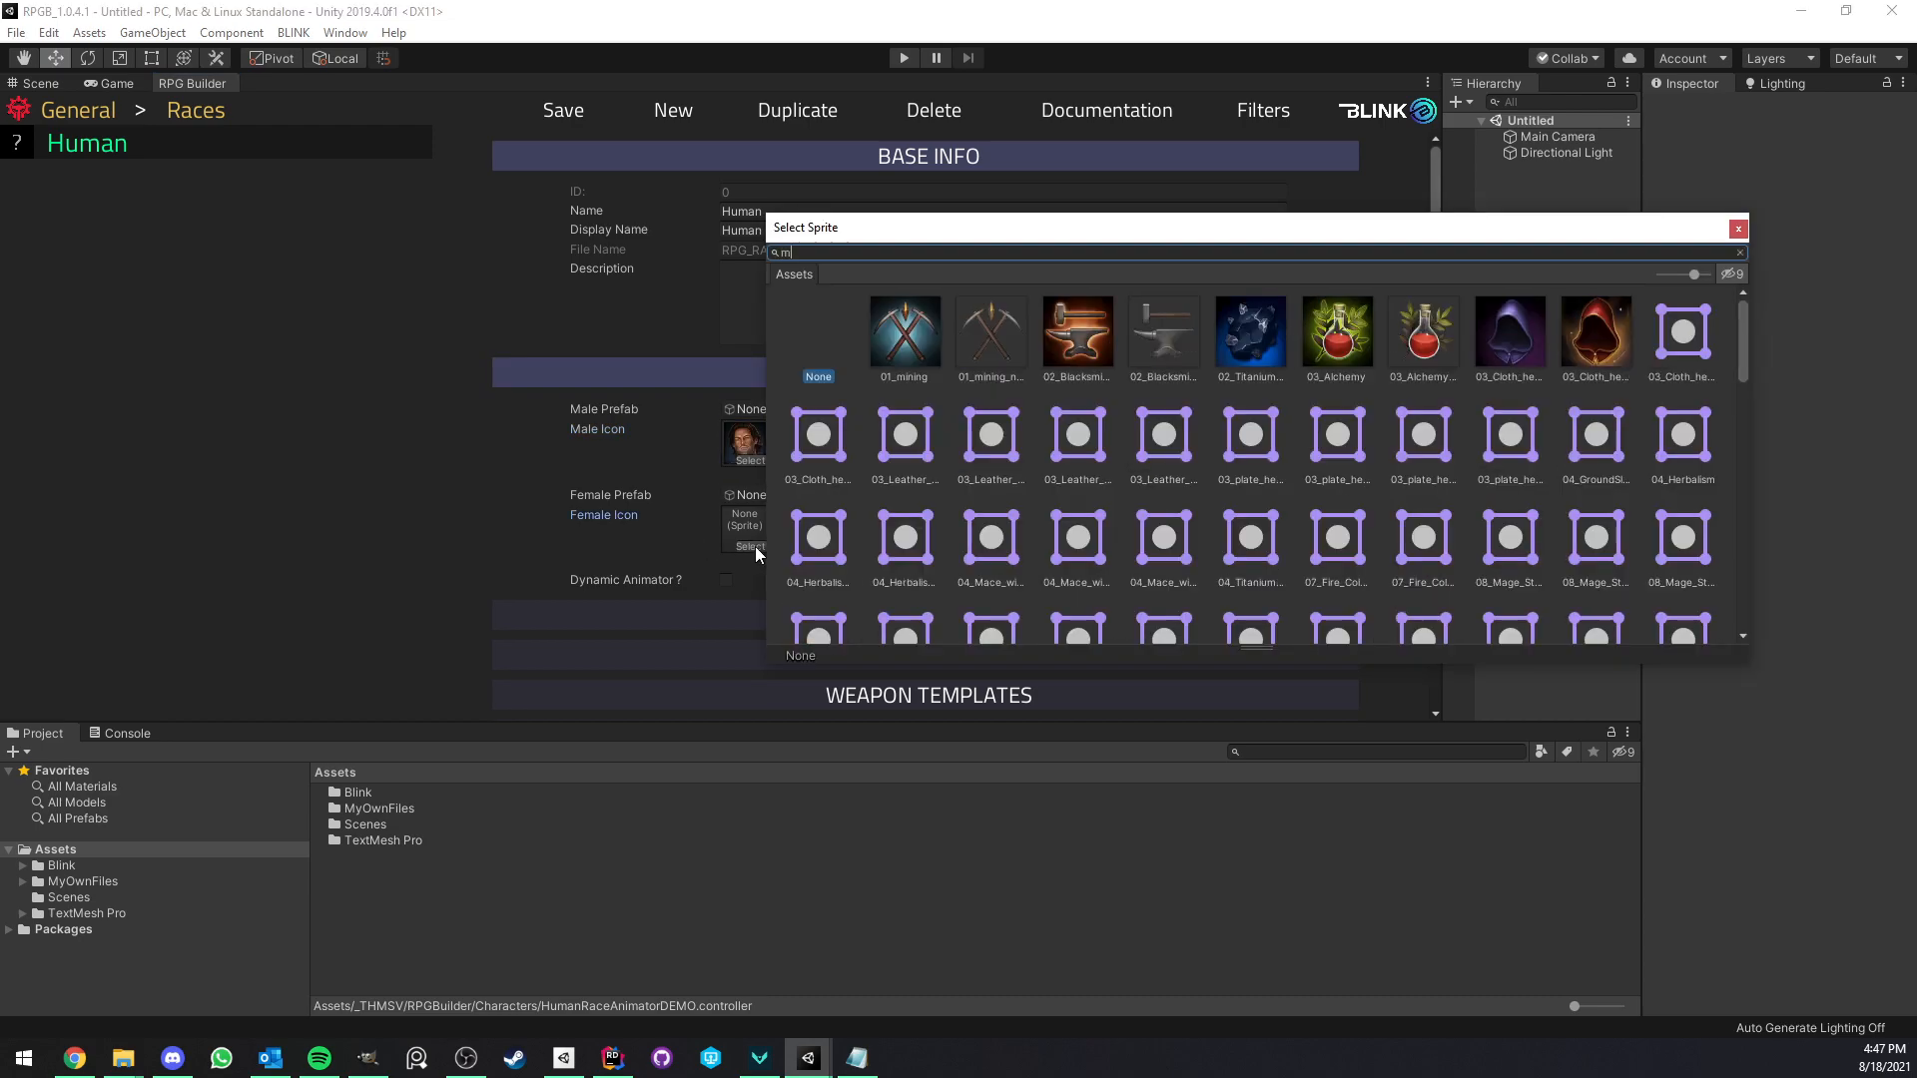
{"action": "double_click", "coordinate": [1512, 335]}
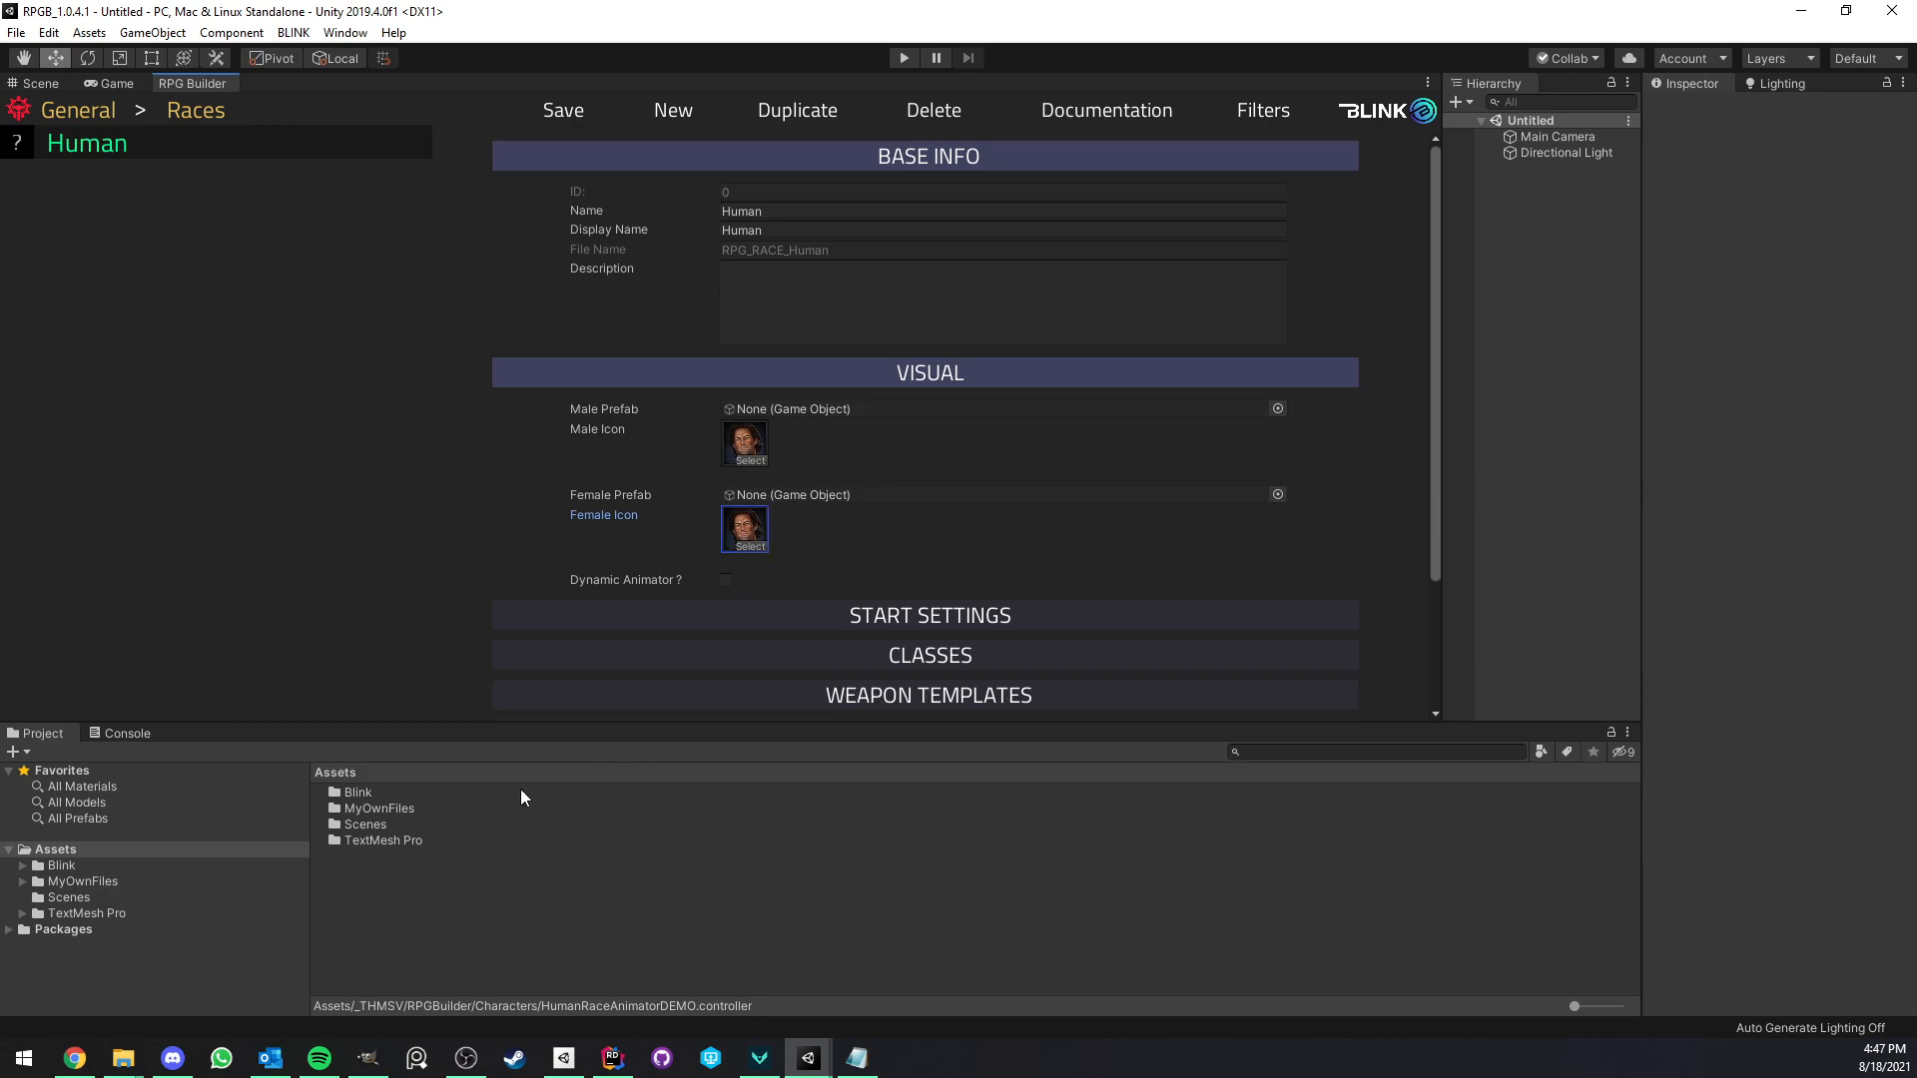
Assign PLAYER_HumanMaleCharacter from Blink/Tools/RPGBuilder/Characters as the Human race's male and female prefab.
{"action": "left_click", "coordinate": [22, 866]}
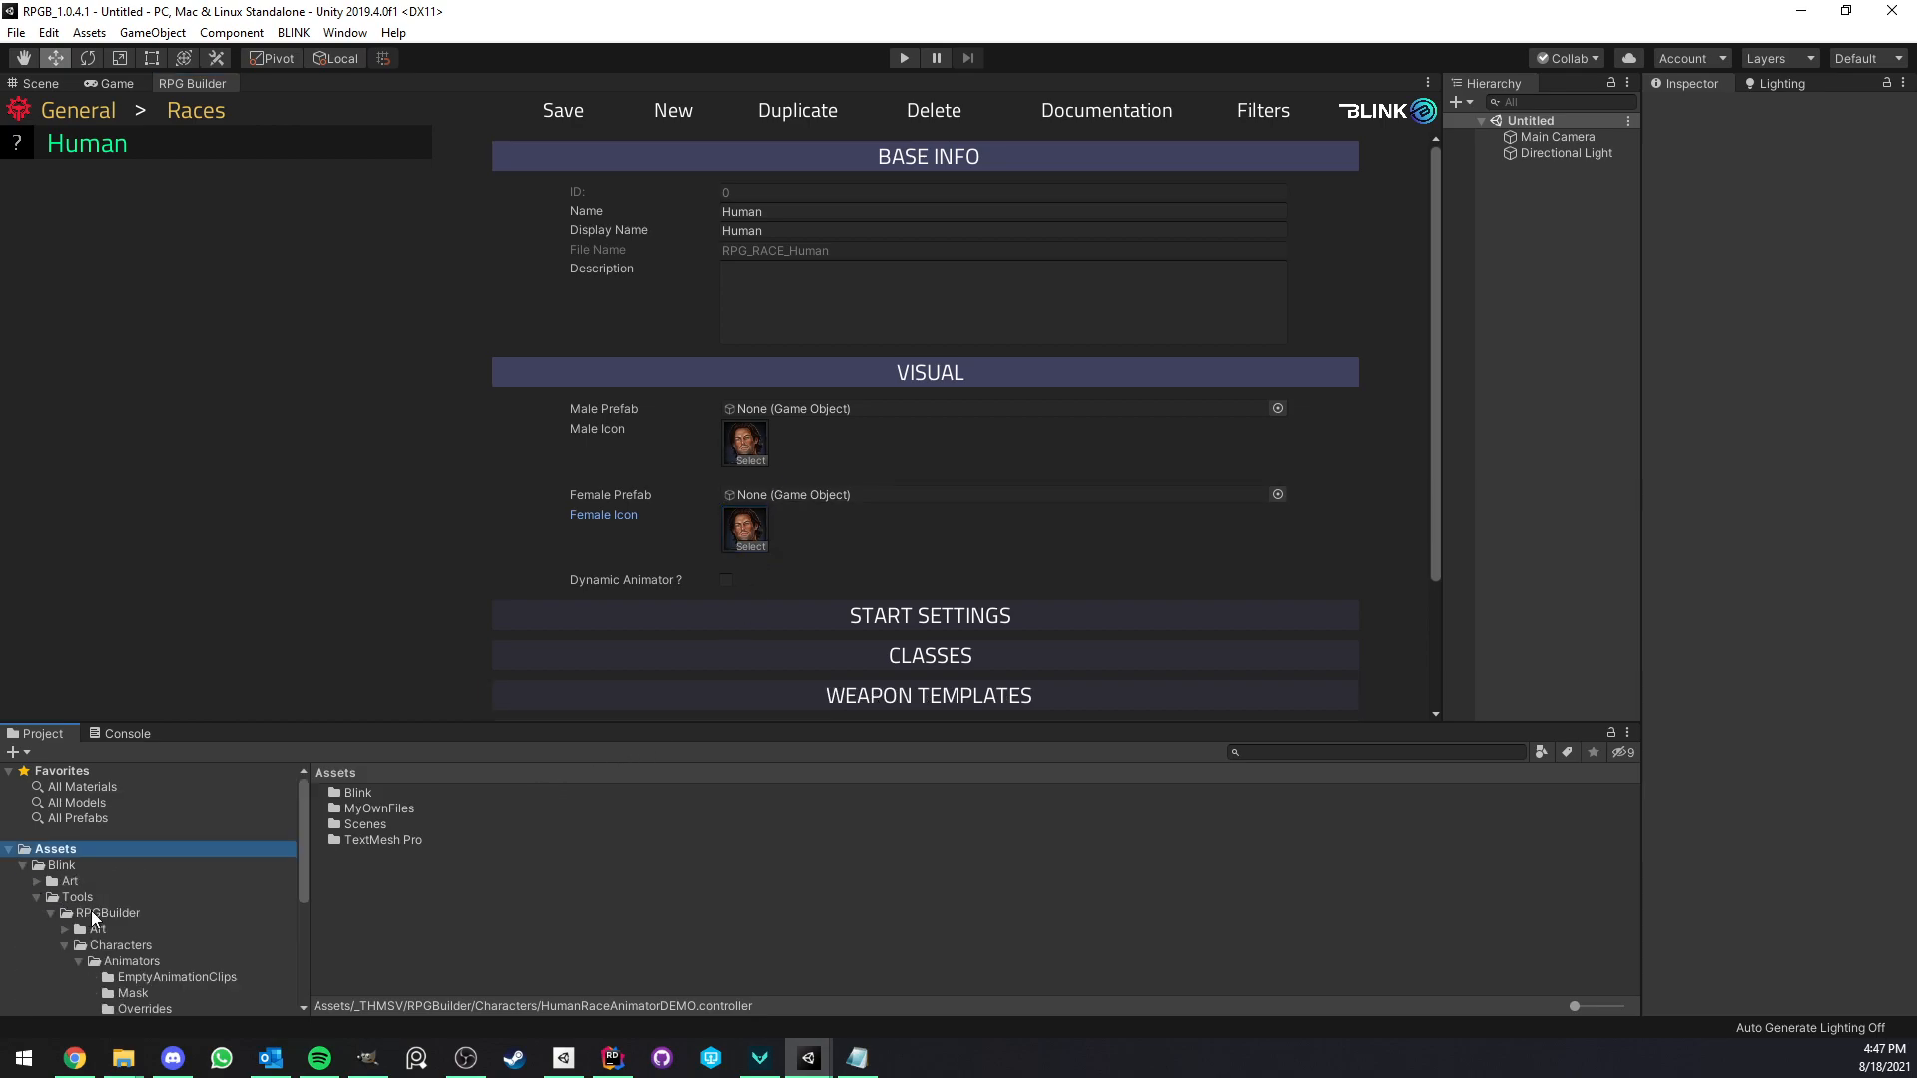
{"action": "scroll", "coordinate": [94, 911], "scroll_direction": "down", "scroll_amount": 2}
{"action": "left_click", "coordinate": [120, 886]}
{"action": "left_click", "coordinate": [446, 824]}
{"action": "left_click_drag", "start_coordinate": [446, 823], "coordinate": [835, 411]}
{"action": "left_click_drag", "start_coordinate": [442, 832], "coordinate": [813, 493]}
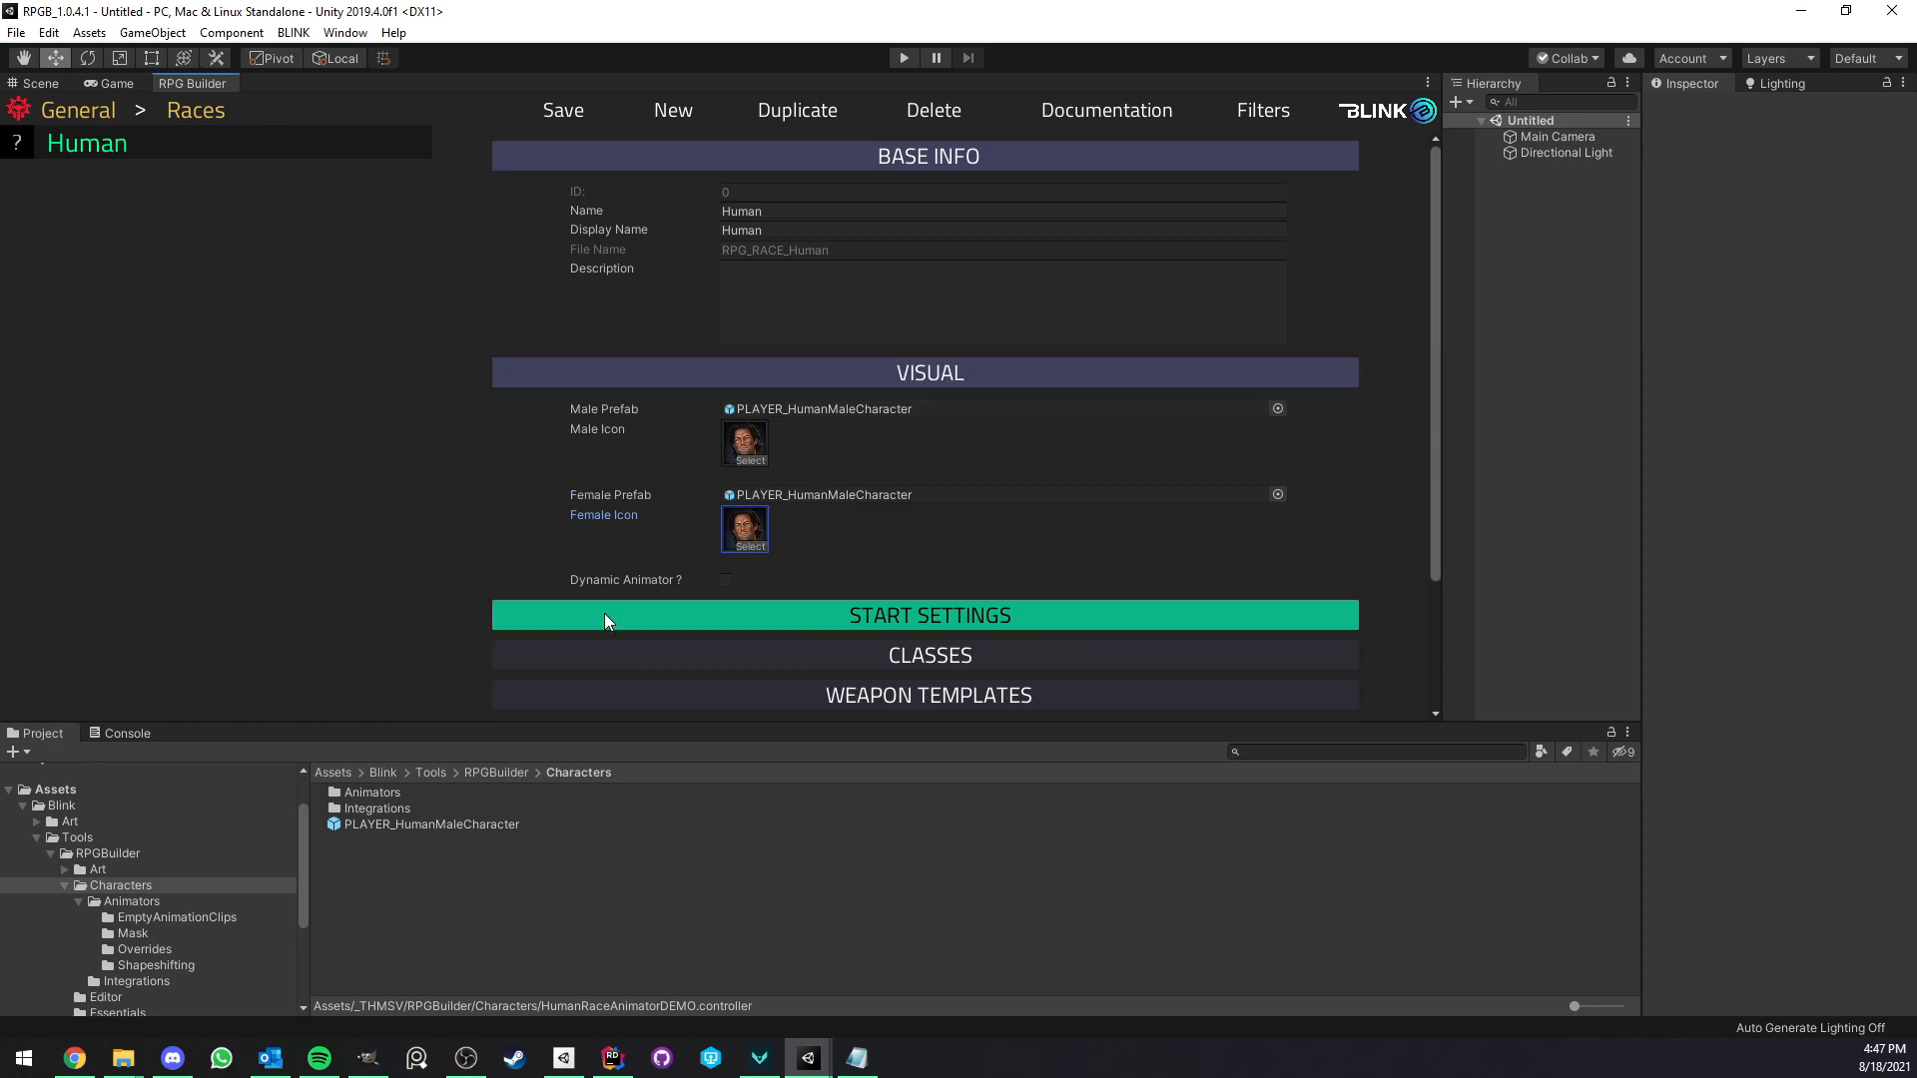
Enable the Human race's dynamic animator with HumanRestOverride as rest controller and HumanCombatOverride as combat controller, and save the race.
{"action": "left_click", "coordinate": [726, 580]}
{"action": "scroll", "coordinate": [763, 549], "scroll_direction": "down", "scroll_amount": 3}
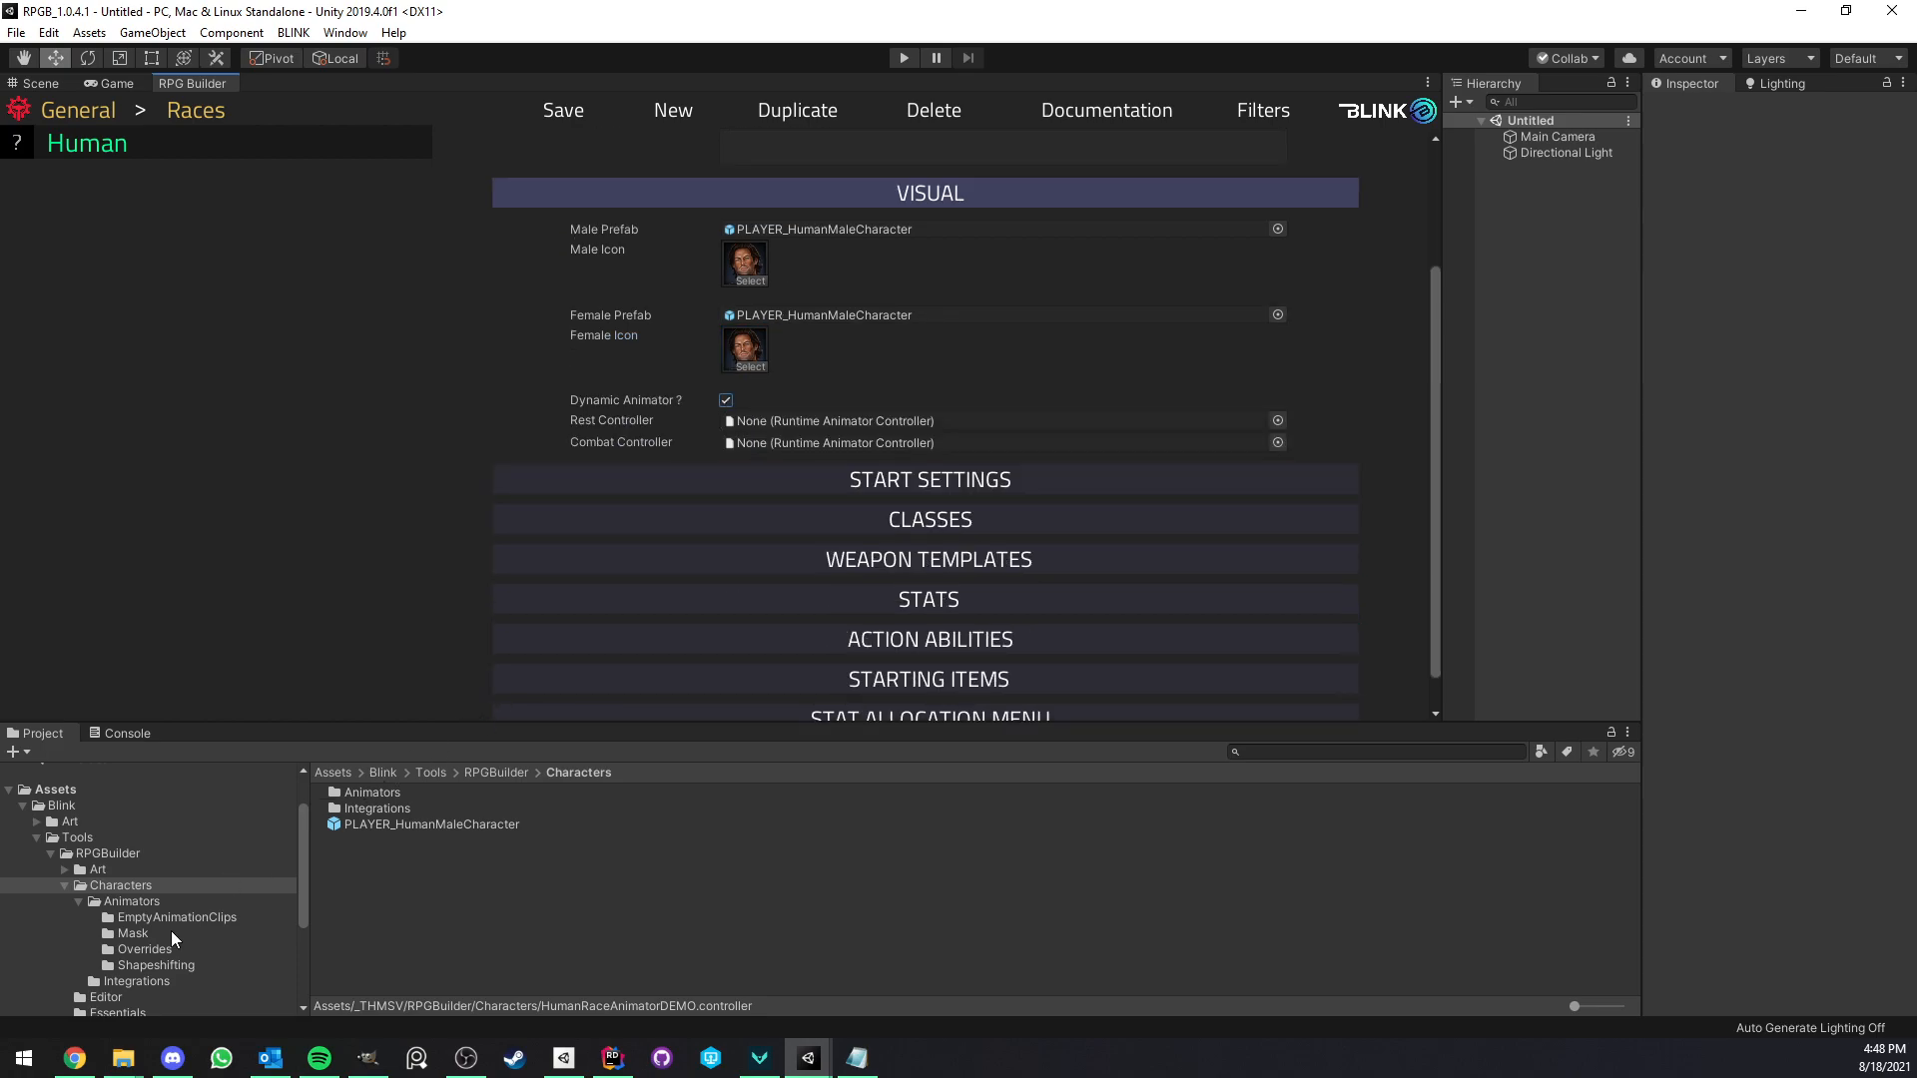
{"action": "left_click", "coordinate": [145, 949]}
{"action": "left_click_drag", "start_coordinate": [369, 873], "coordinate": [761, 417]}
{"action": "left_click_drag", "start_coordinate": [411, 857], "coordinate": [757, 443]}
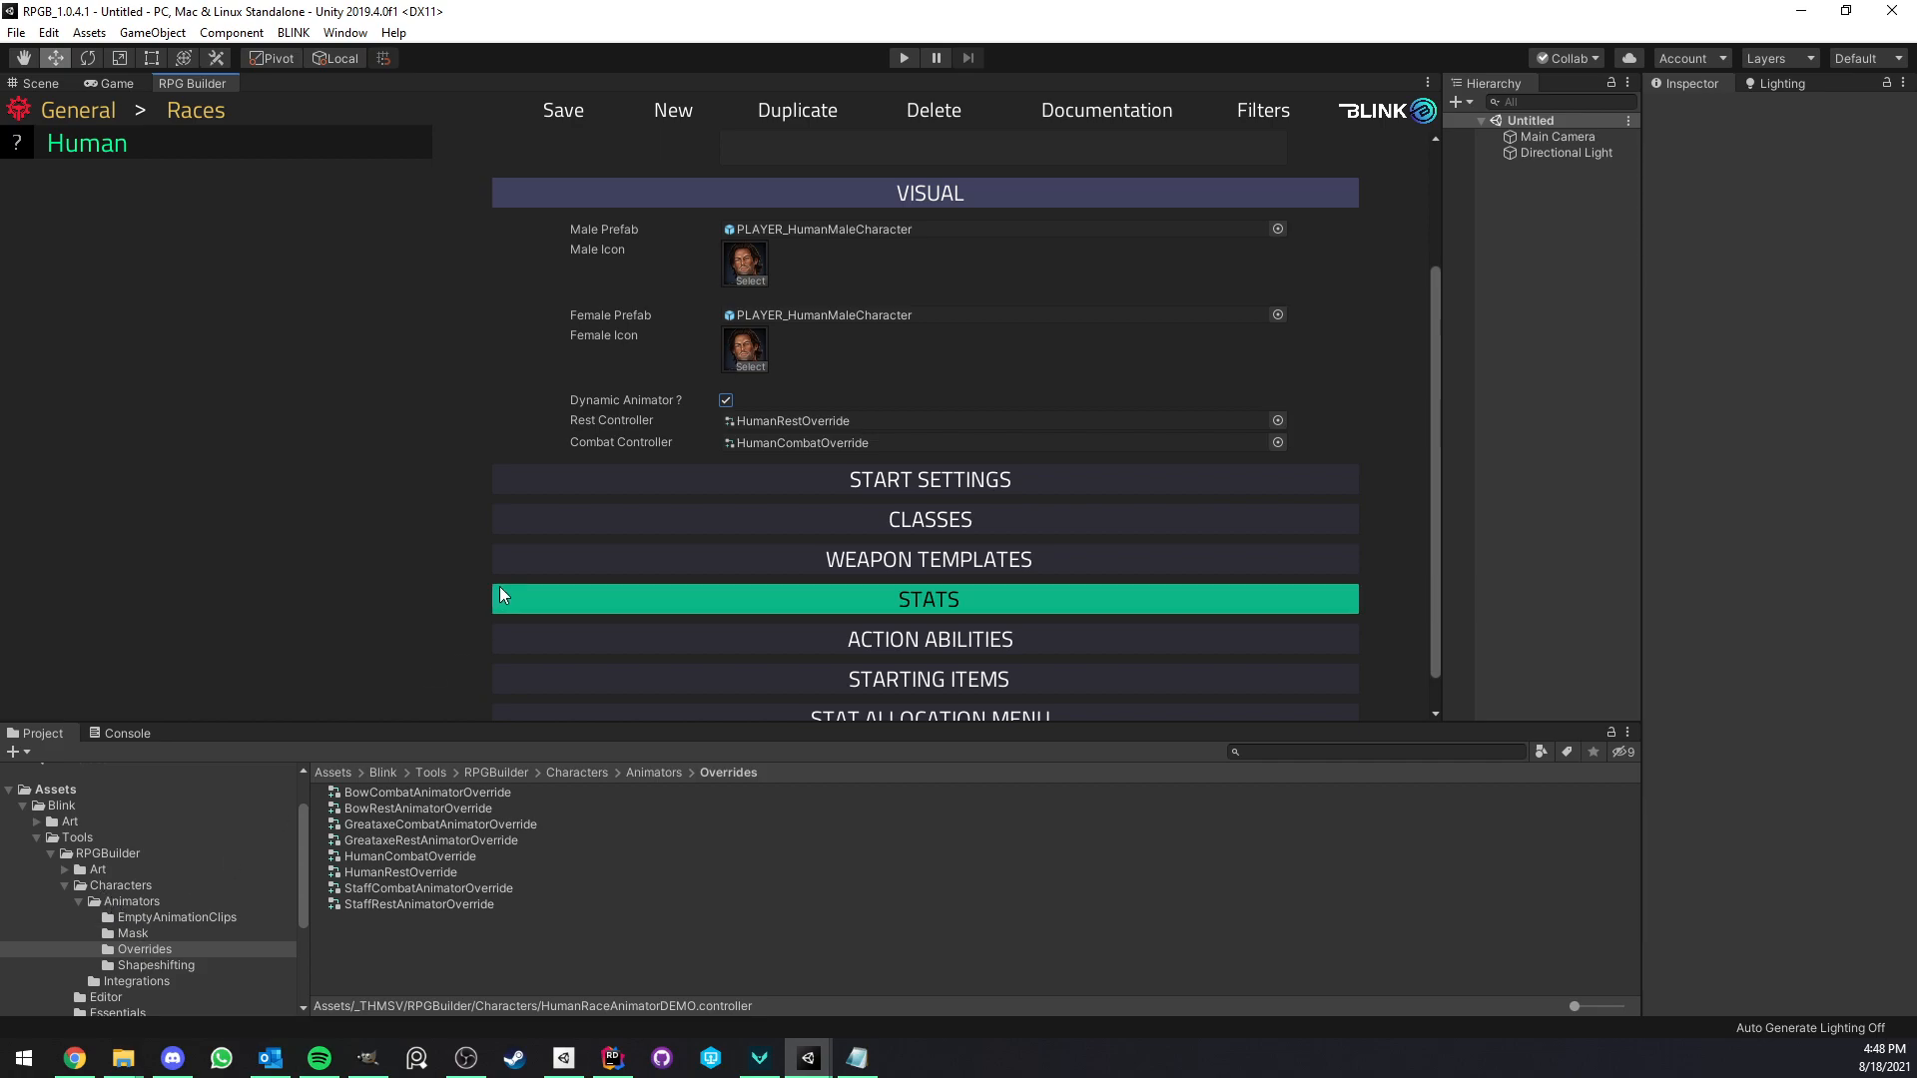
{"action": "left_click", "coordinate": [551, 108]}
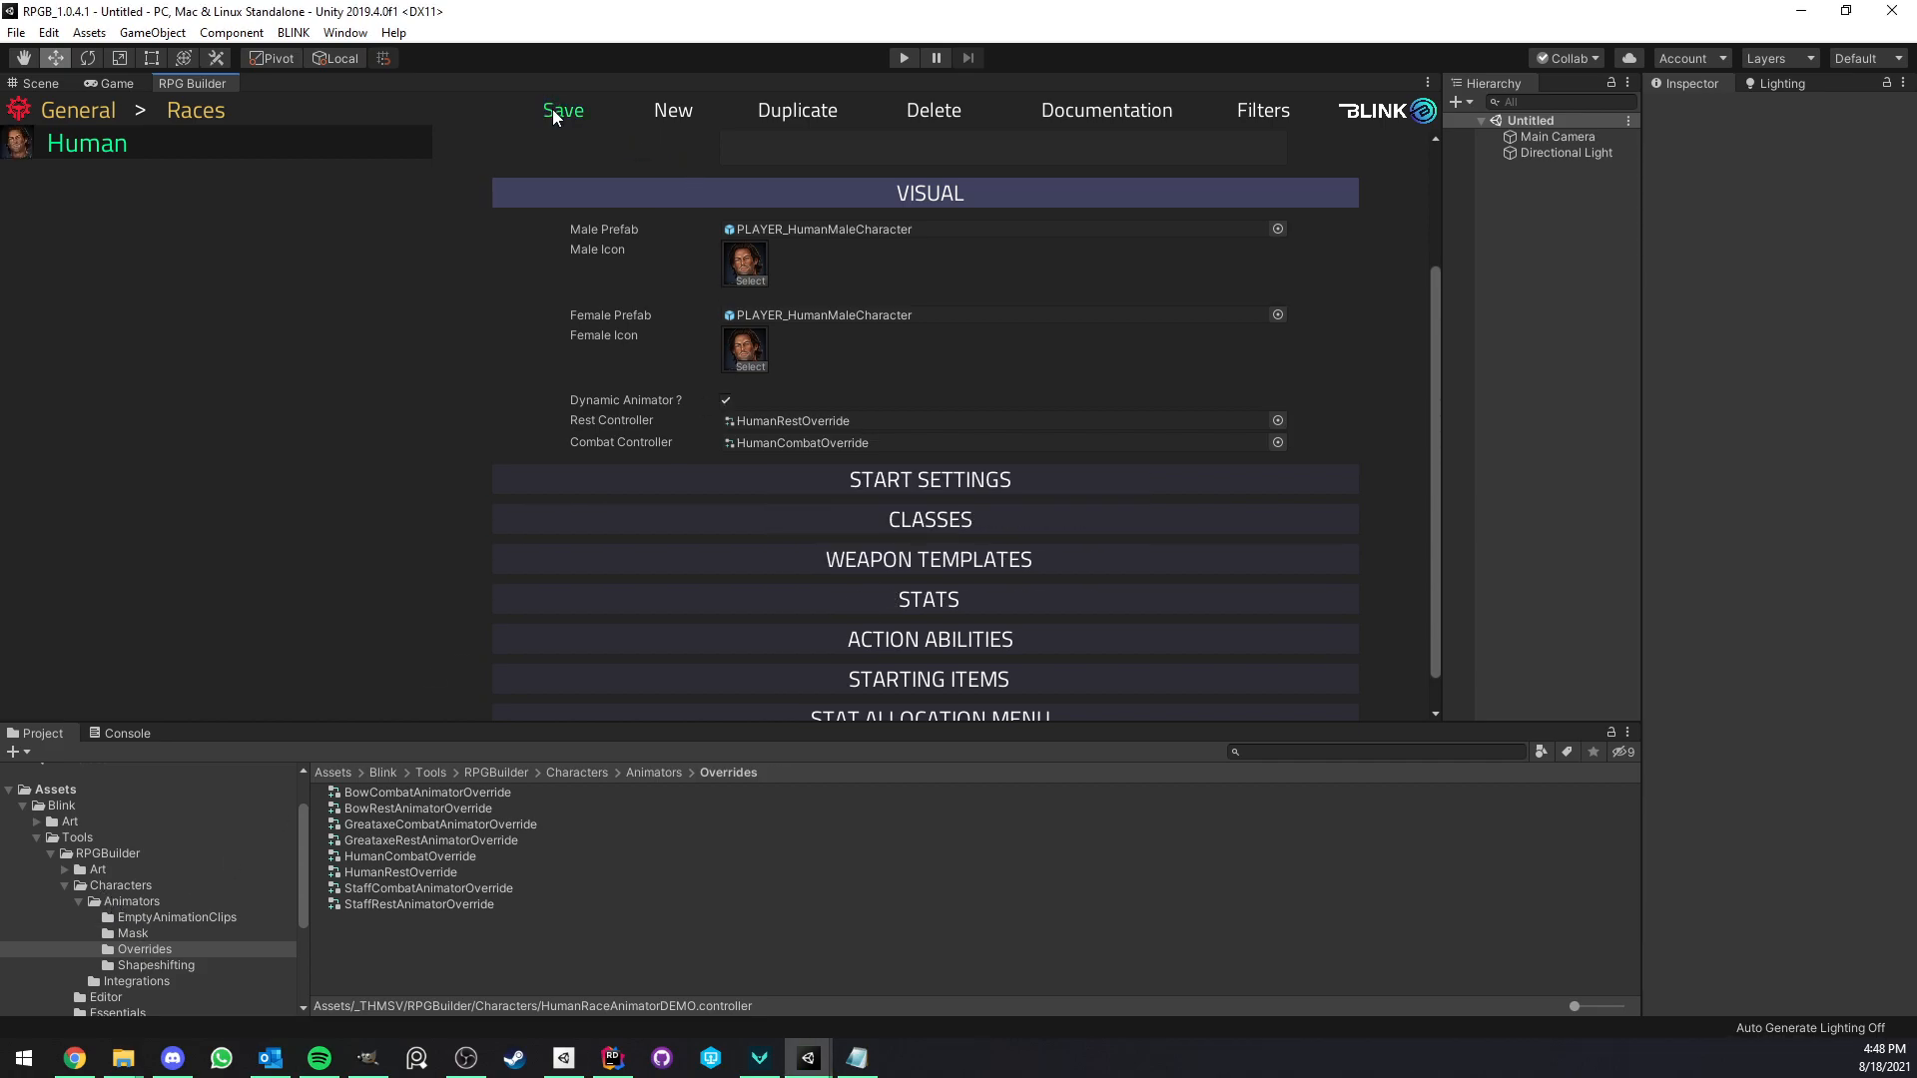
Look through the Stats list under Combat and examine the base info of the MOVE_SPEED stat.
{"action": "left_click", "coordinate": [100, 112]}
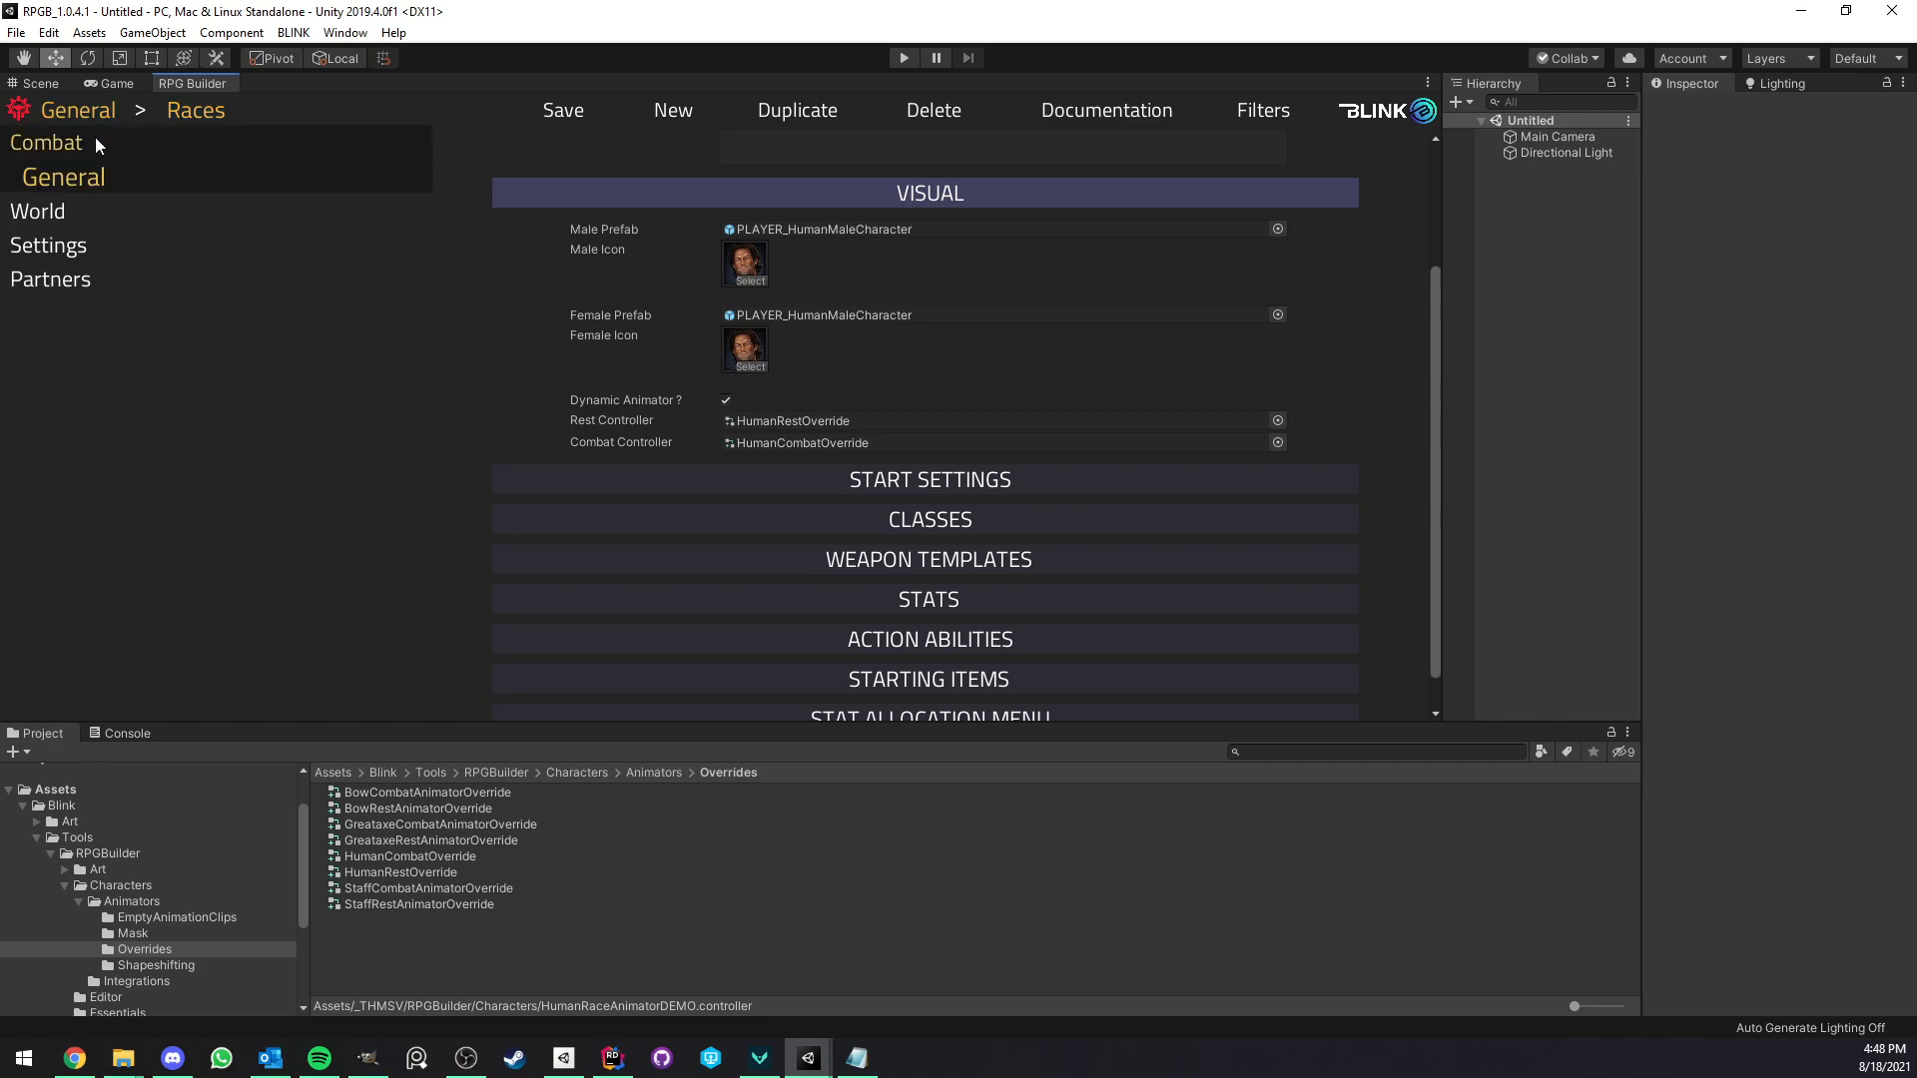
{"action": "left_click", "coordinate": [96, 136]}
{"action": "left_click", "coordinate": [188, 110]}
{"action": "left_click", "coordinate": [98, 252]}
{"action": "scroll", "coordinate": [266, 465], "scroll_direction": "down", "scroll_amount": 5}
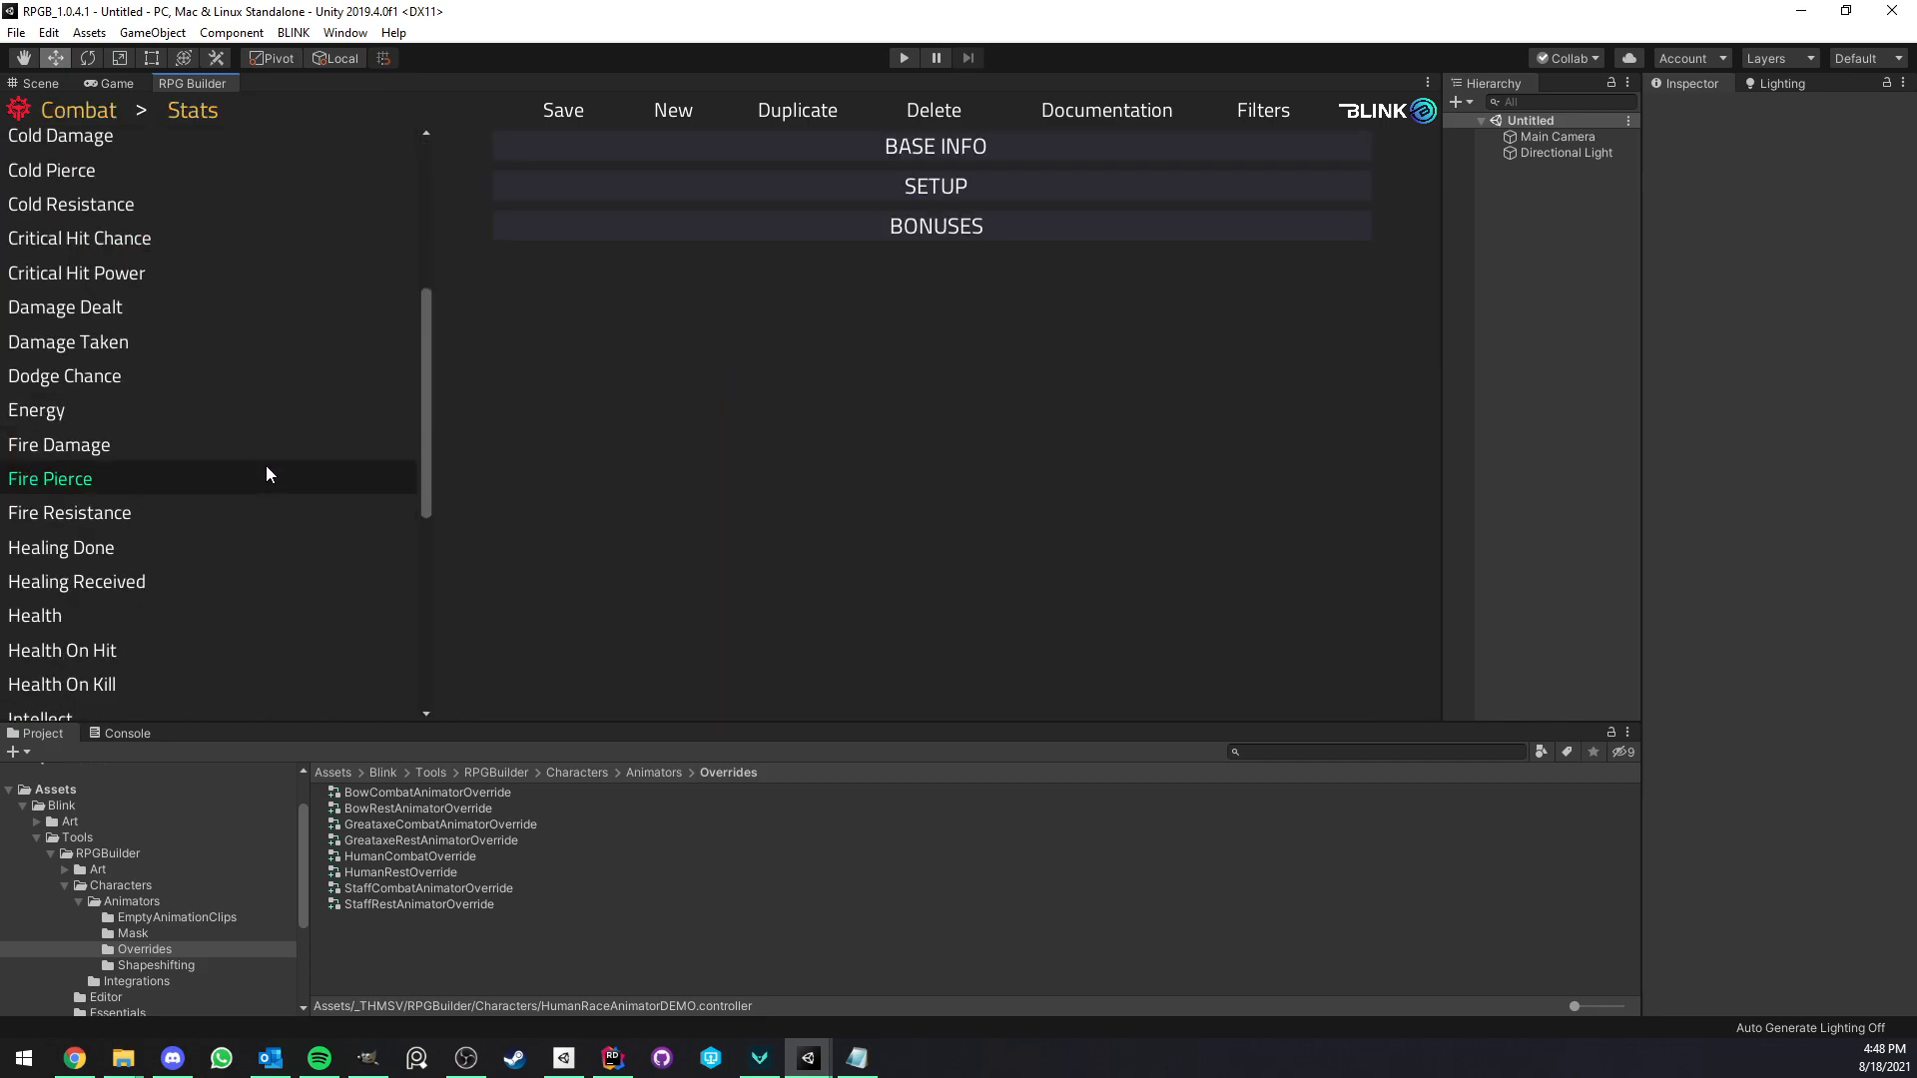
{"action": "scroll", "coordinate": [237, 439], "scroll_direction": "down", "scroll_amount": 2}
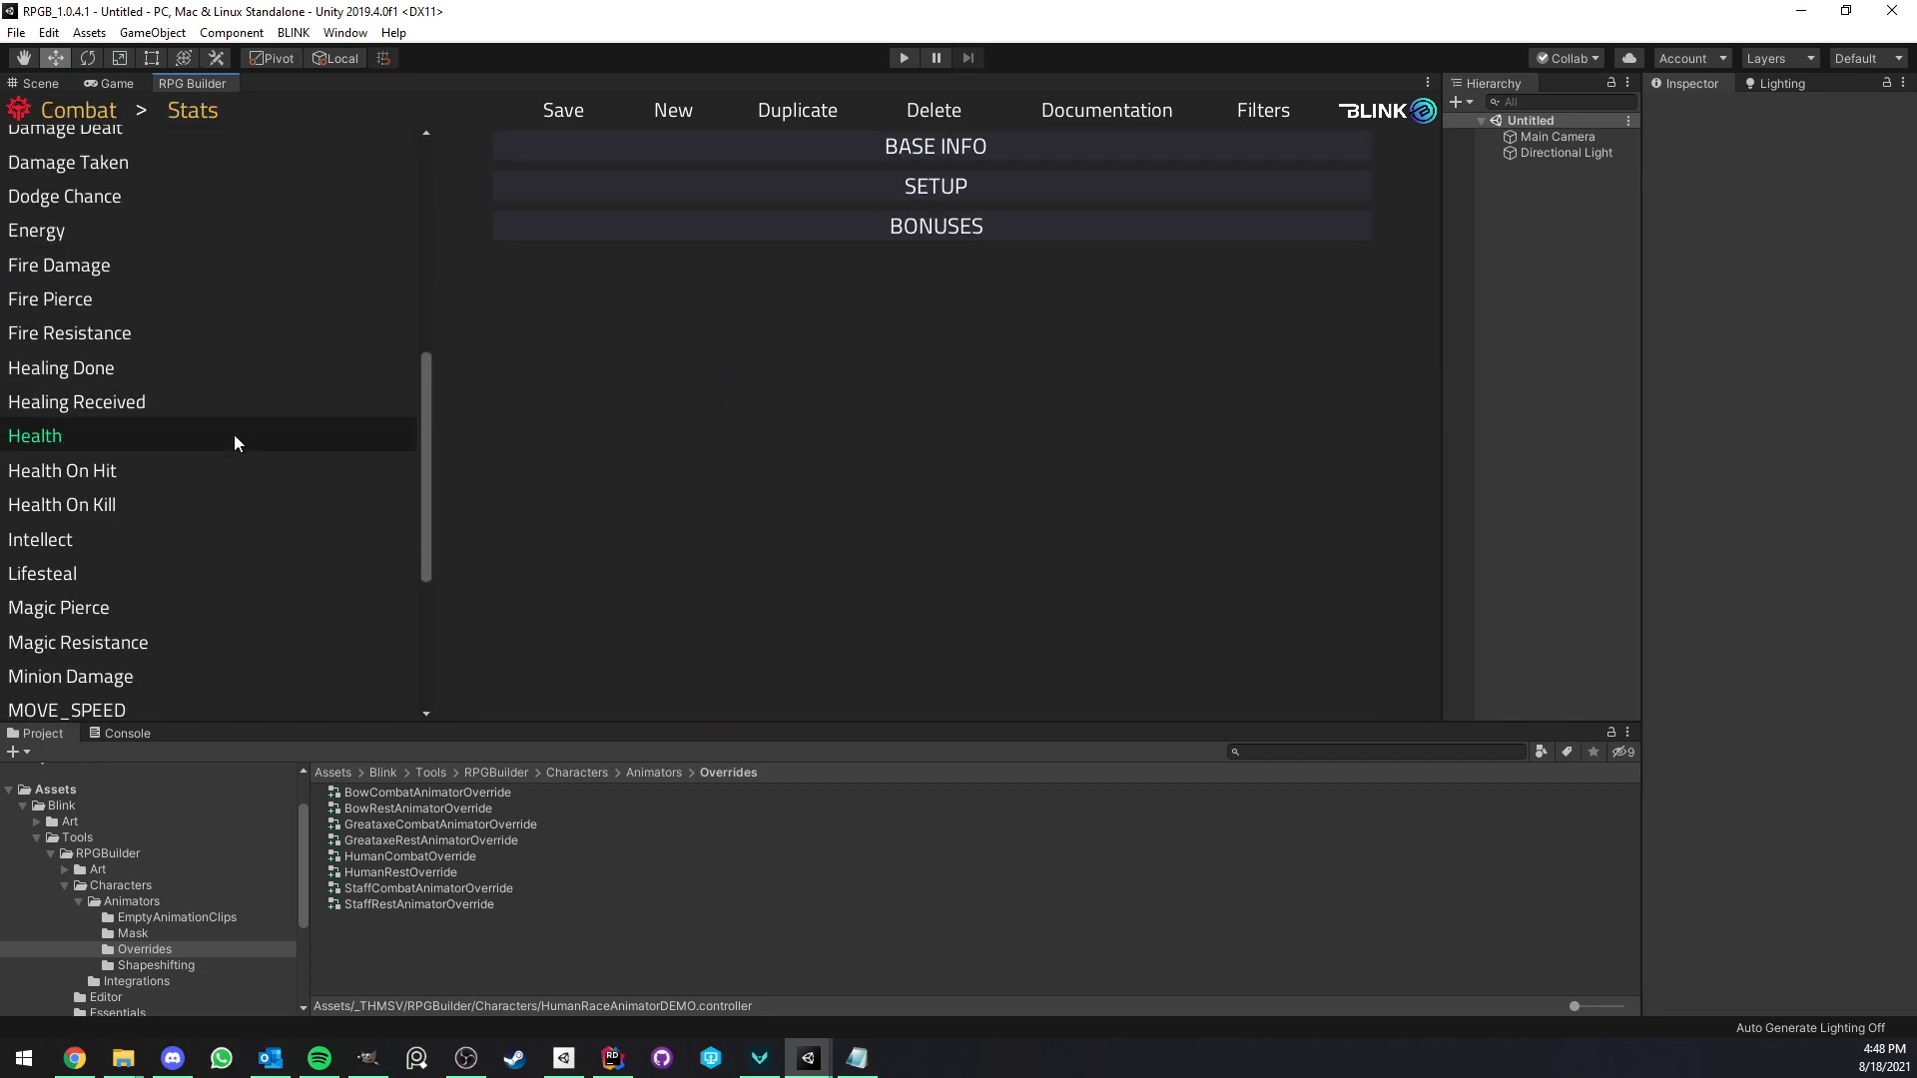
{"action": "scroll", "coordinate": [234, 440], "scroll_direction": "down", "scroll_amount": 3}
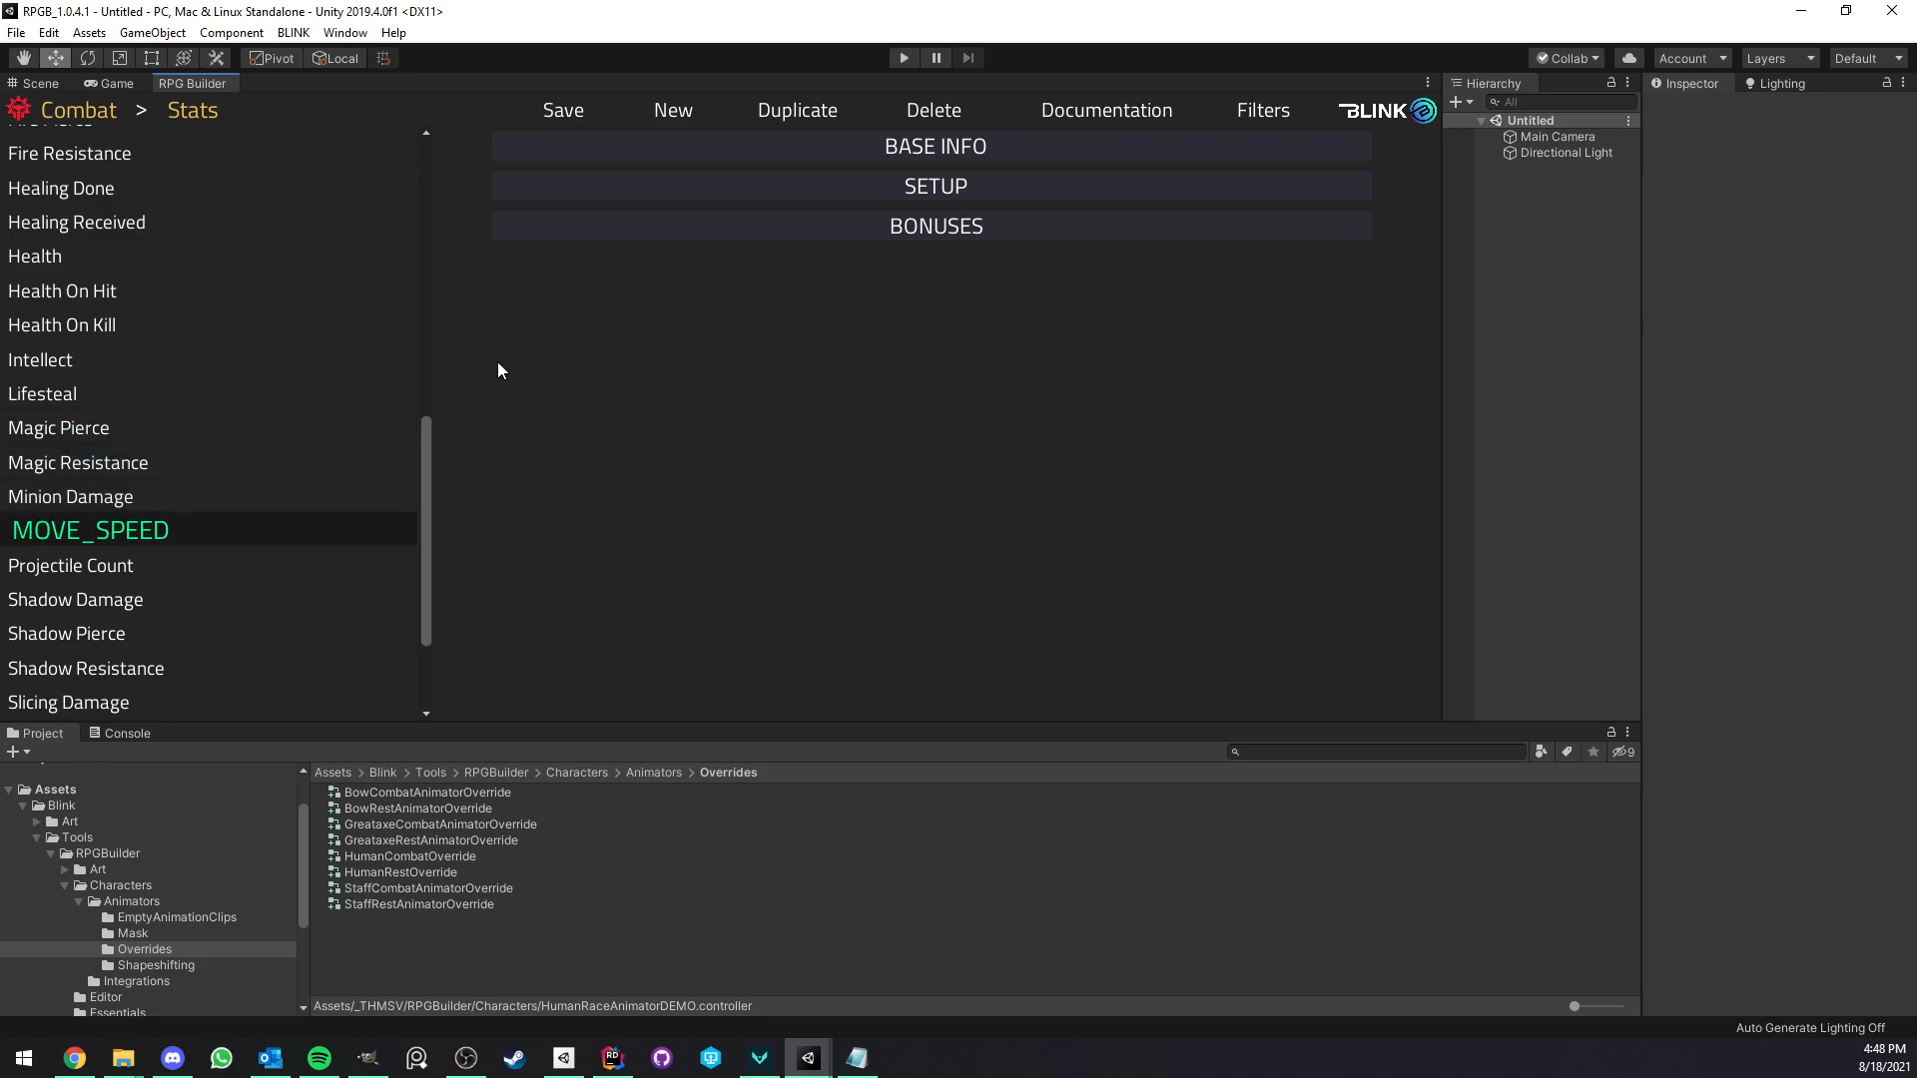
{"action": "left_click", "coordinate": [677, 150]}
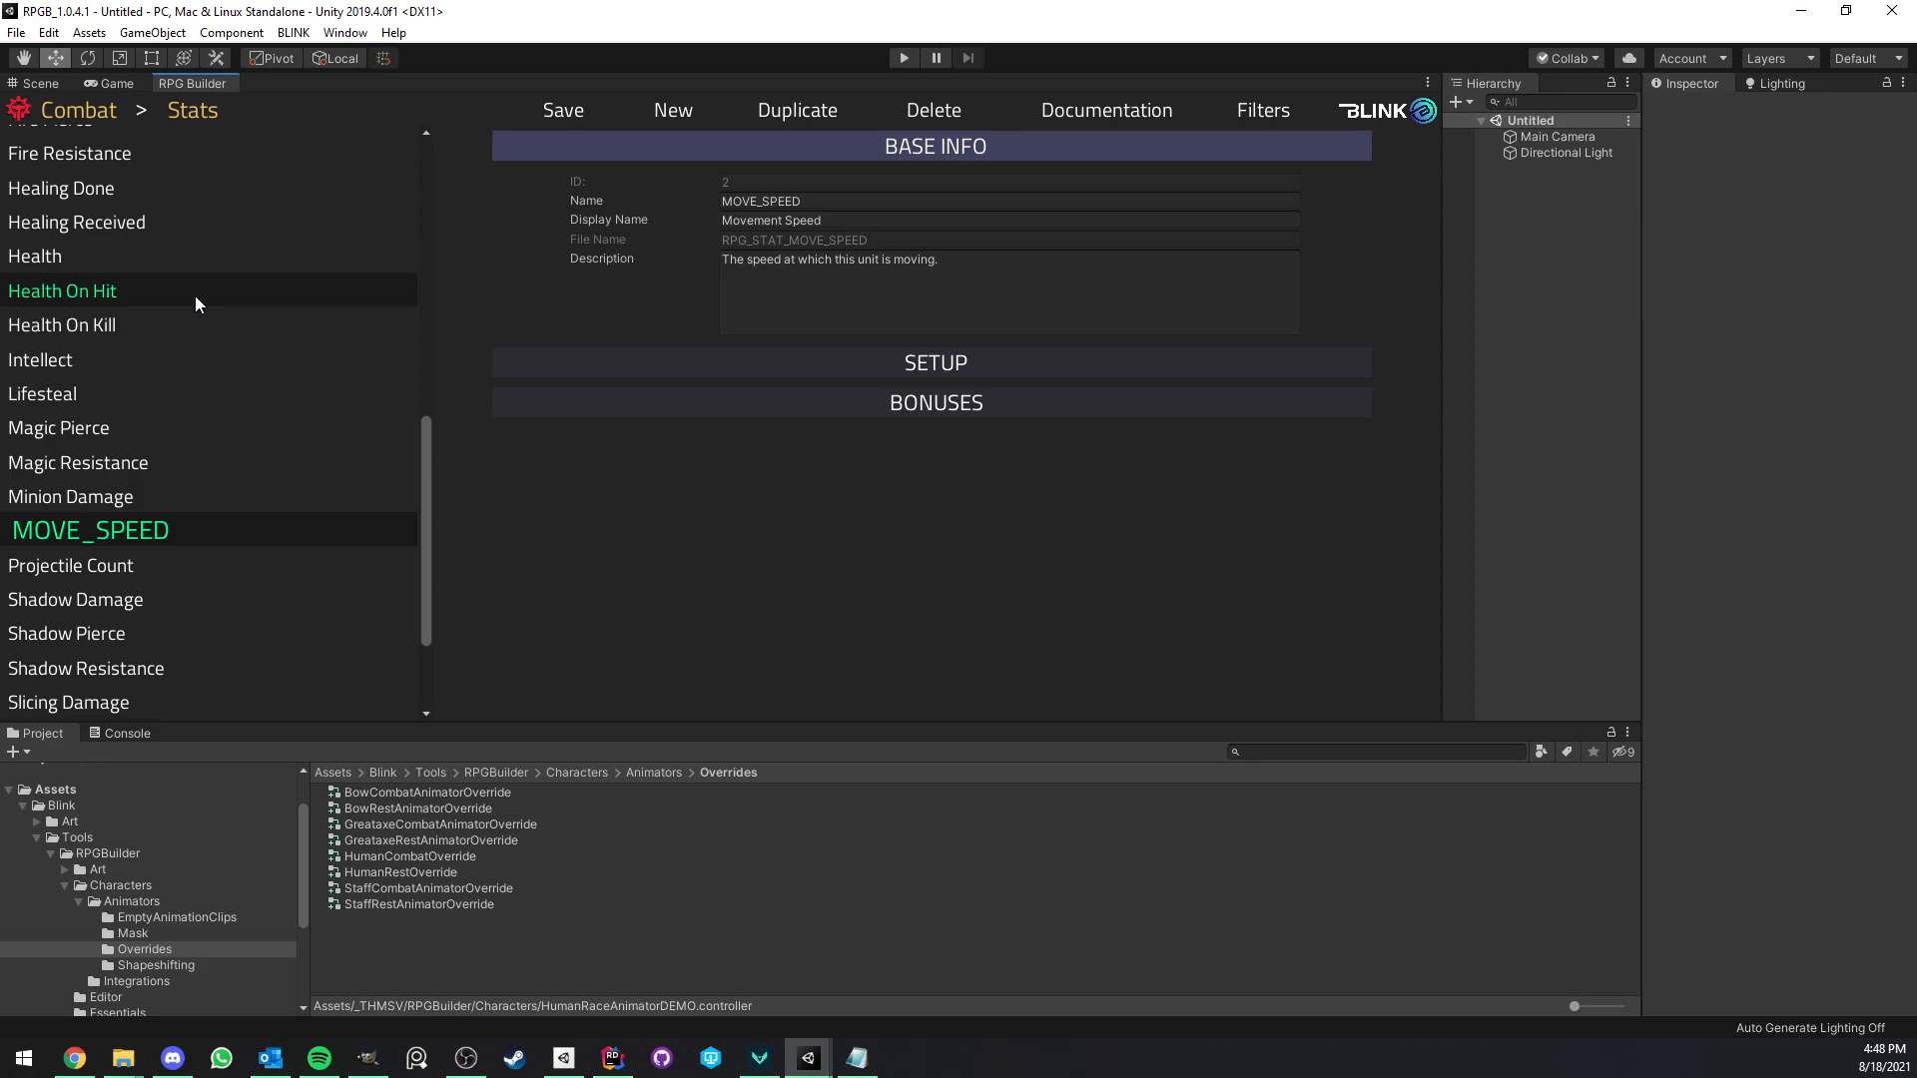
{"action": "scroll", "coordinate": [160, 229], "scroll_direction": "up", "scroll_amount": 8}
{"action": "scroll", "coordinate": [147, 296], "scroll_direction": "down", "scroll_amount": 7}
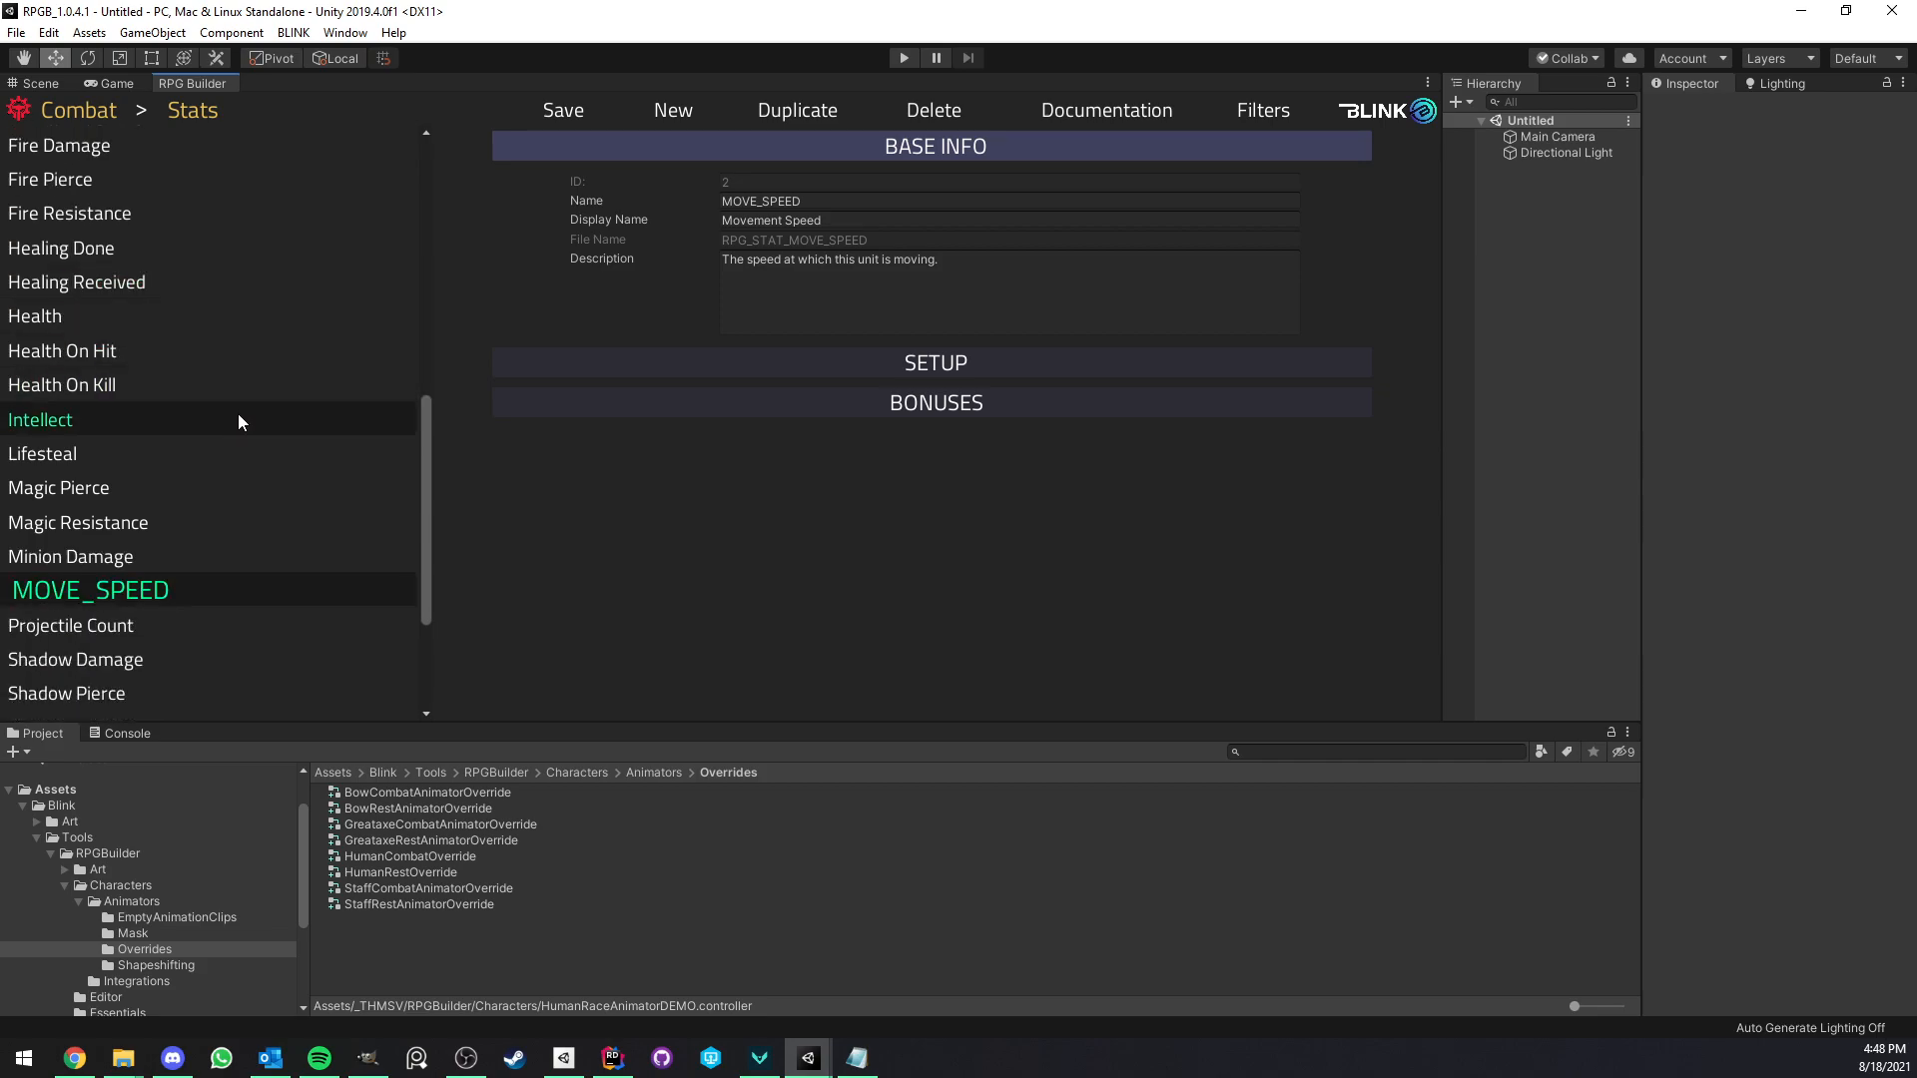
{"action": "left_click", "coordinate": [149, 421]}
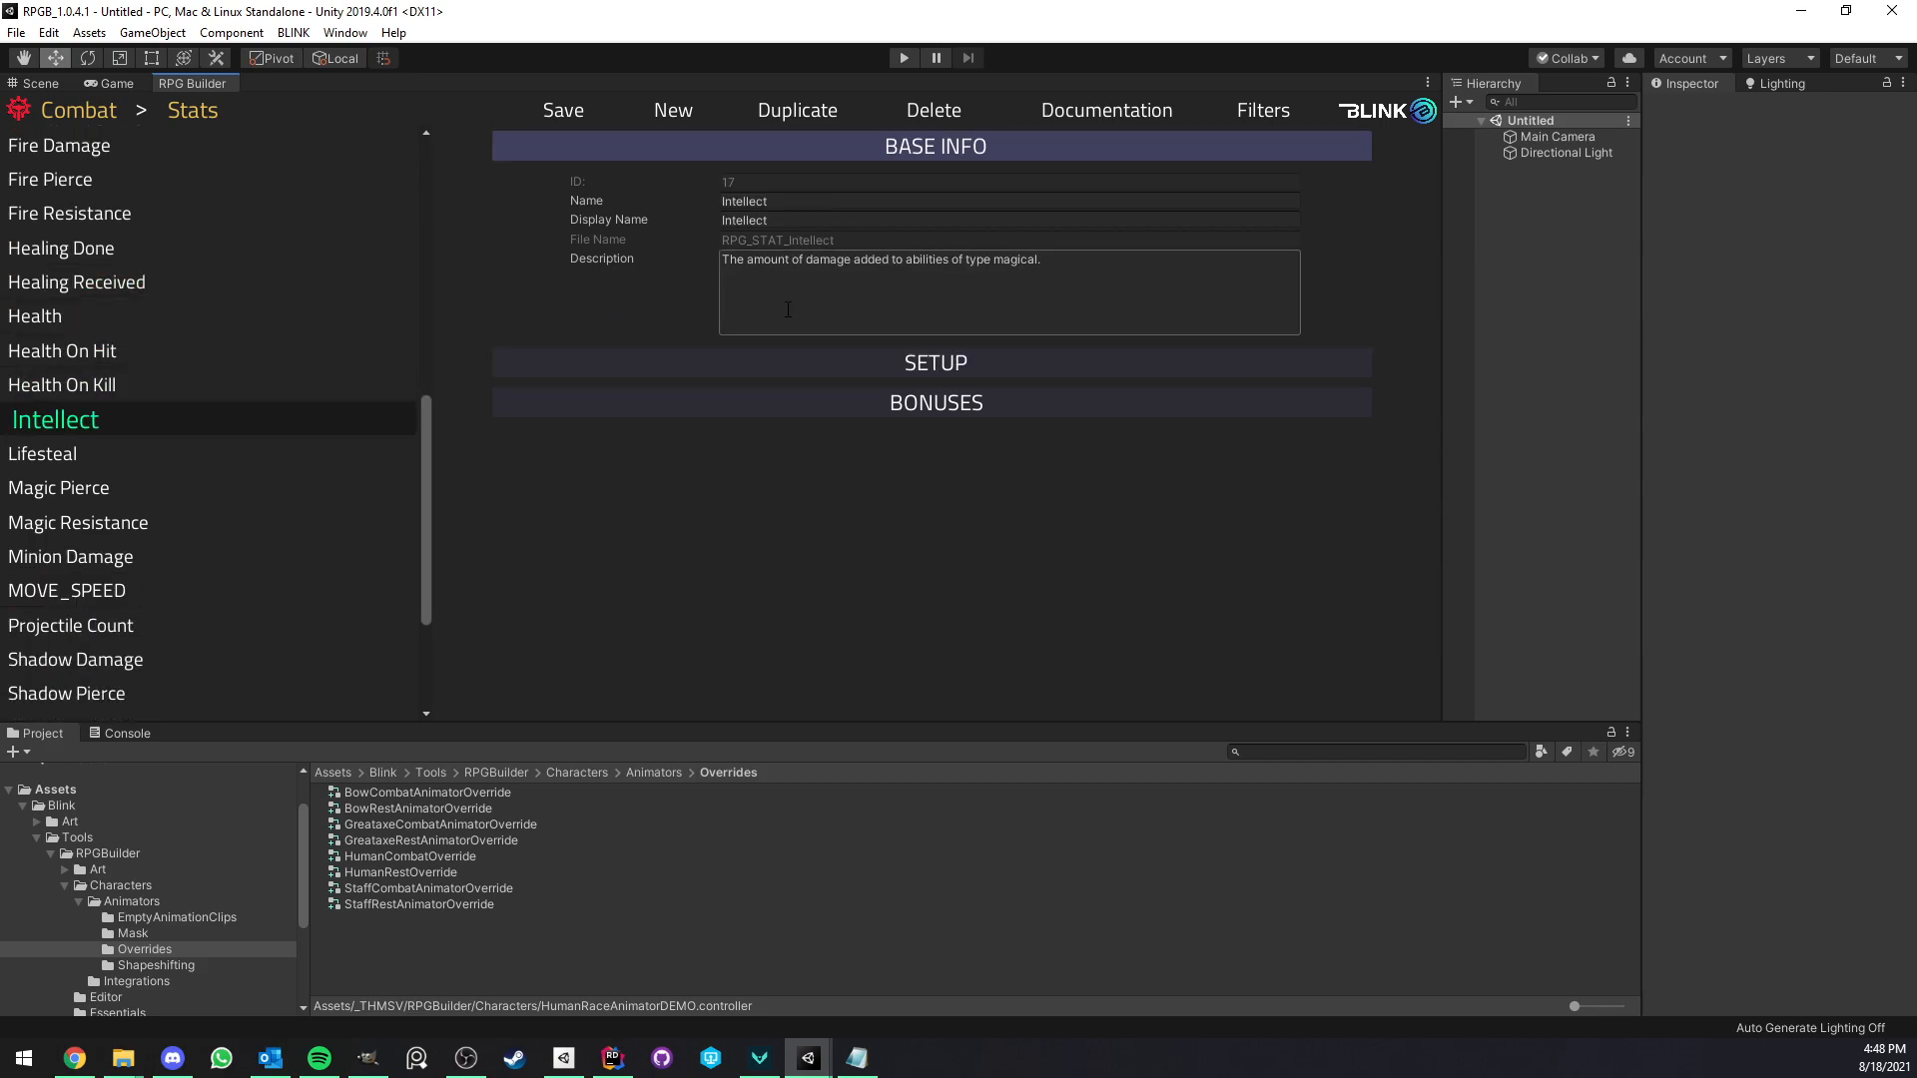
{"action": "left_click", "coordinate": [794, 401]}
{"action": "left_click", "coordinate": [836, 439]}
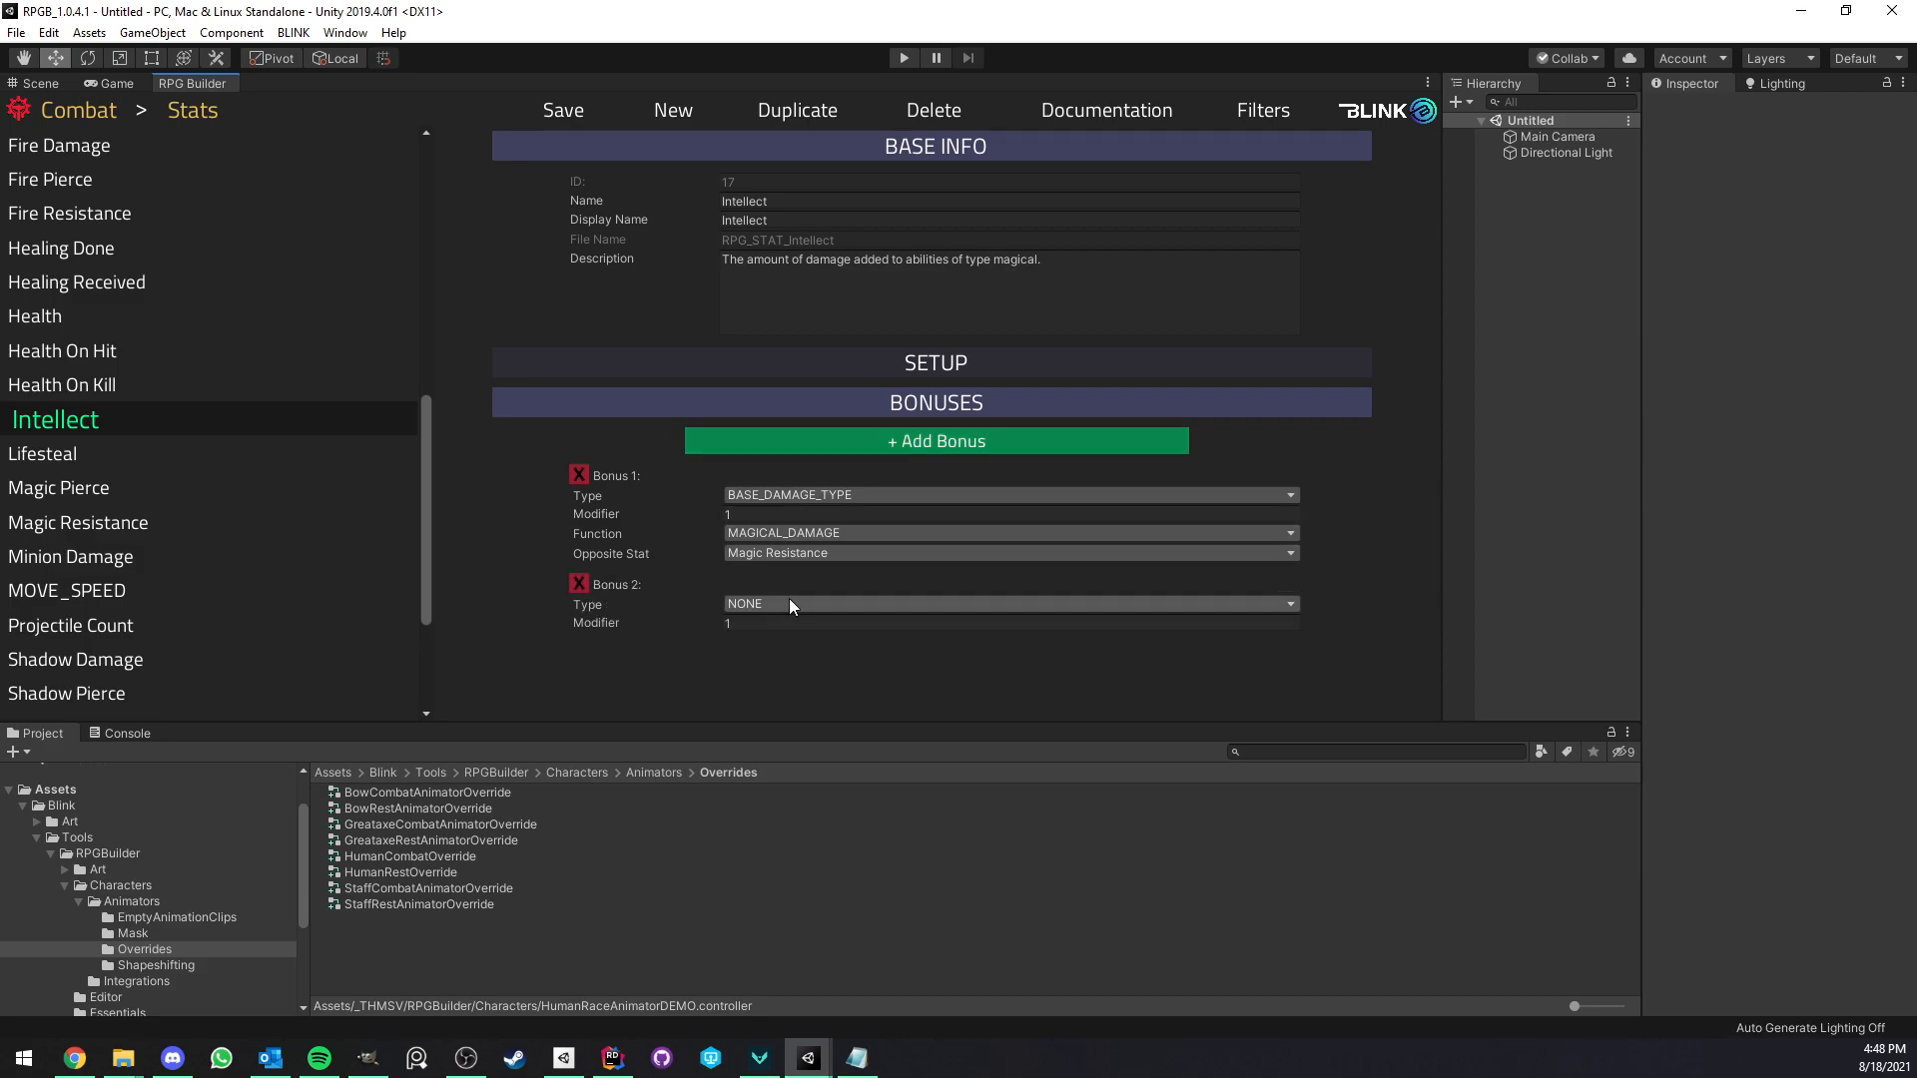
{"action": "left_click", "coordinate": [790, 603]}
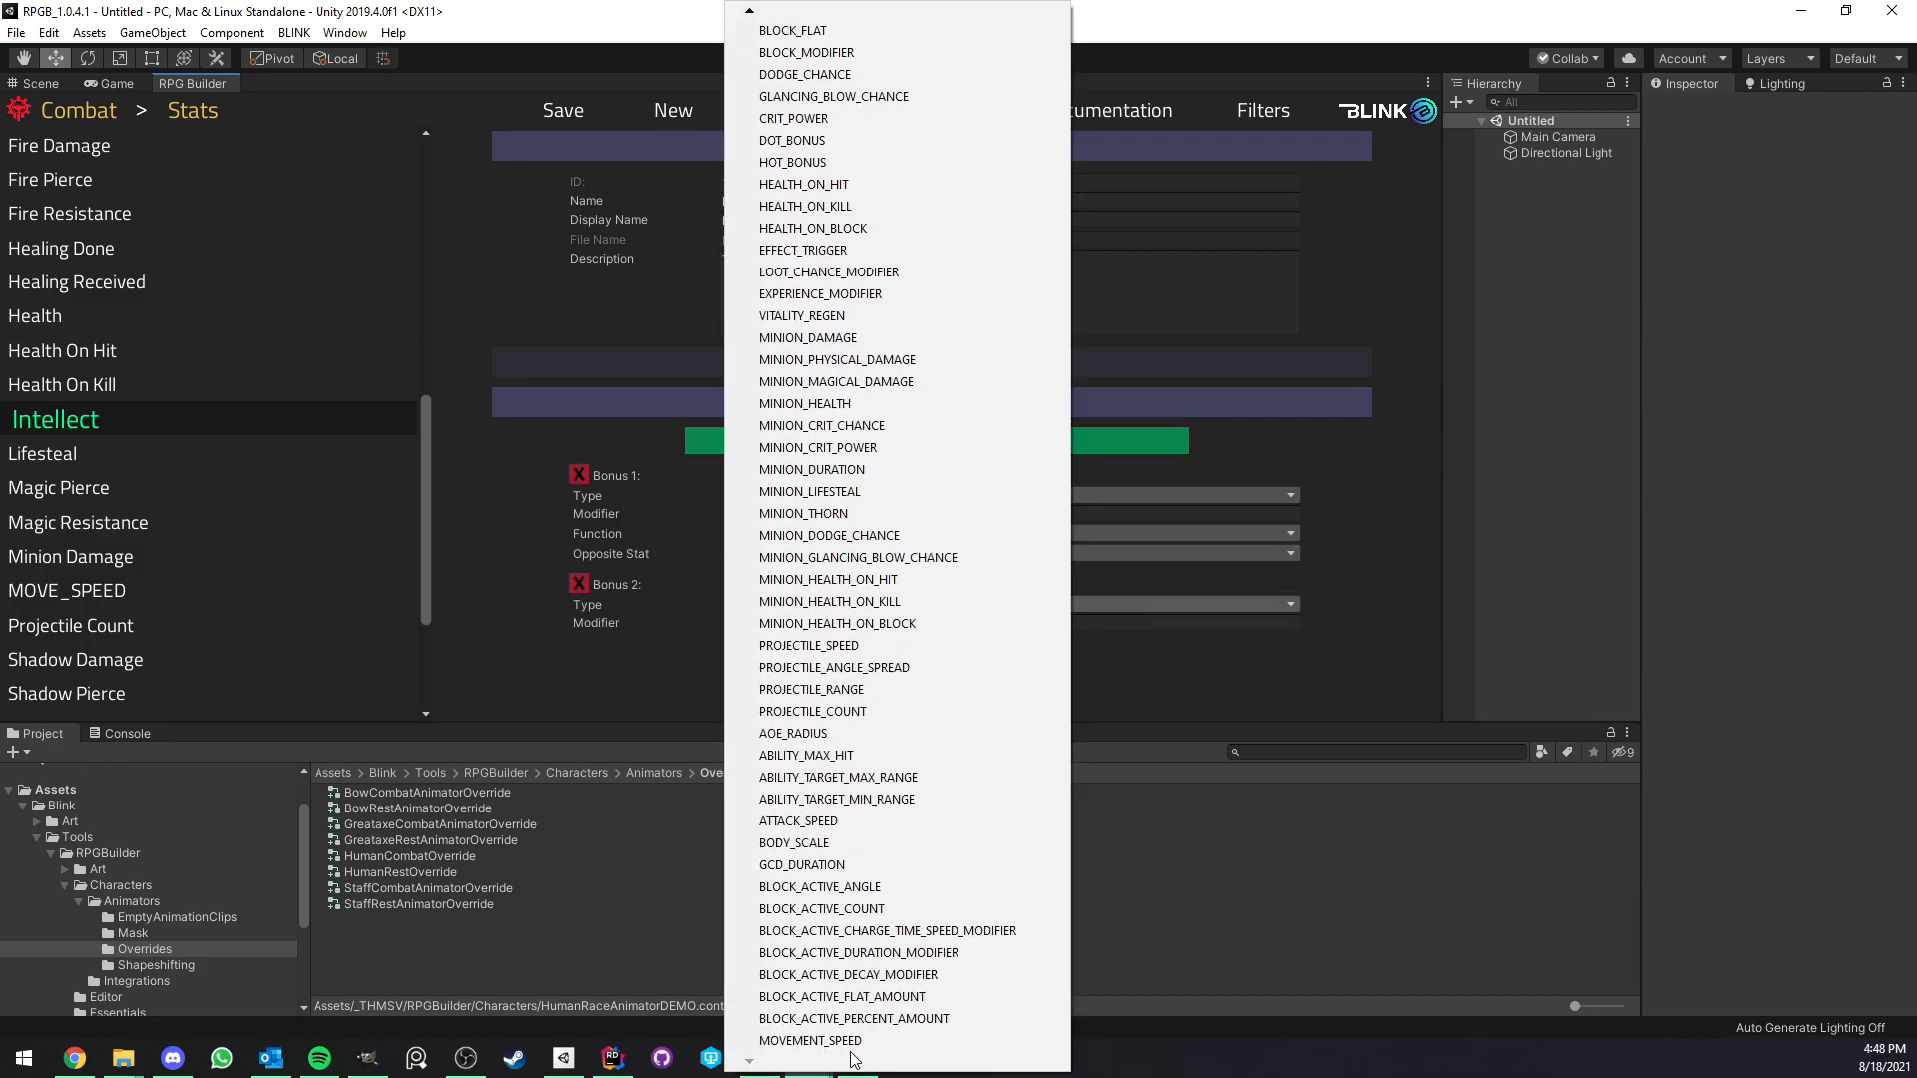
{"action": "left_click", "coordinate": [848, 1041]}
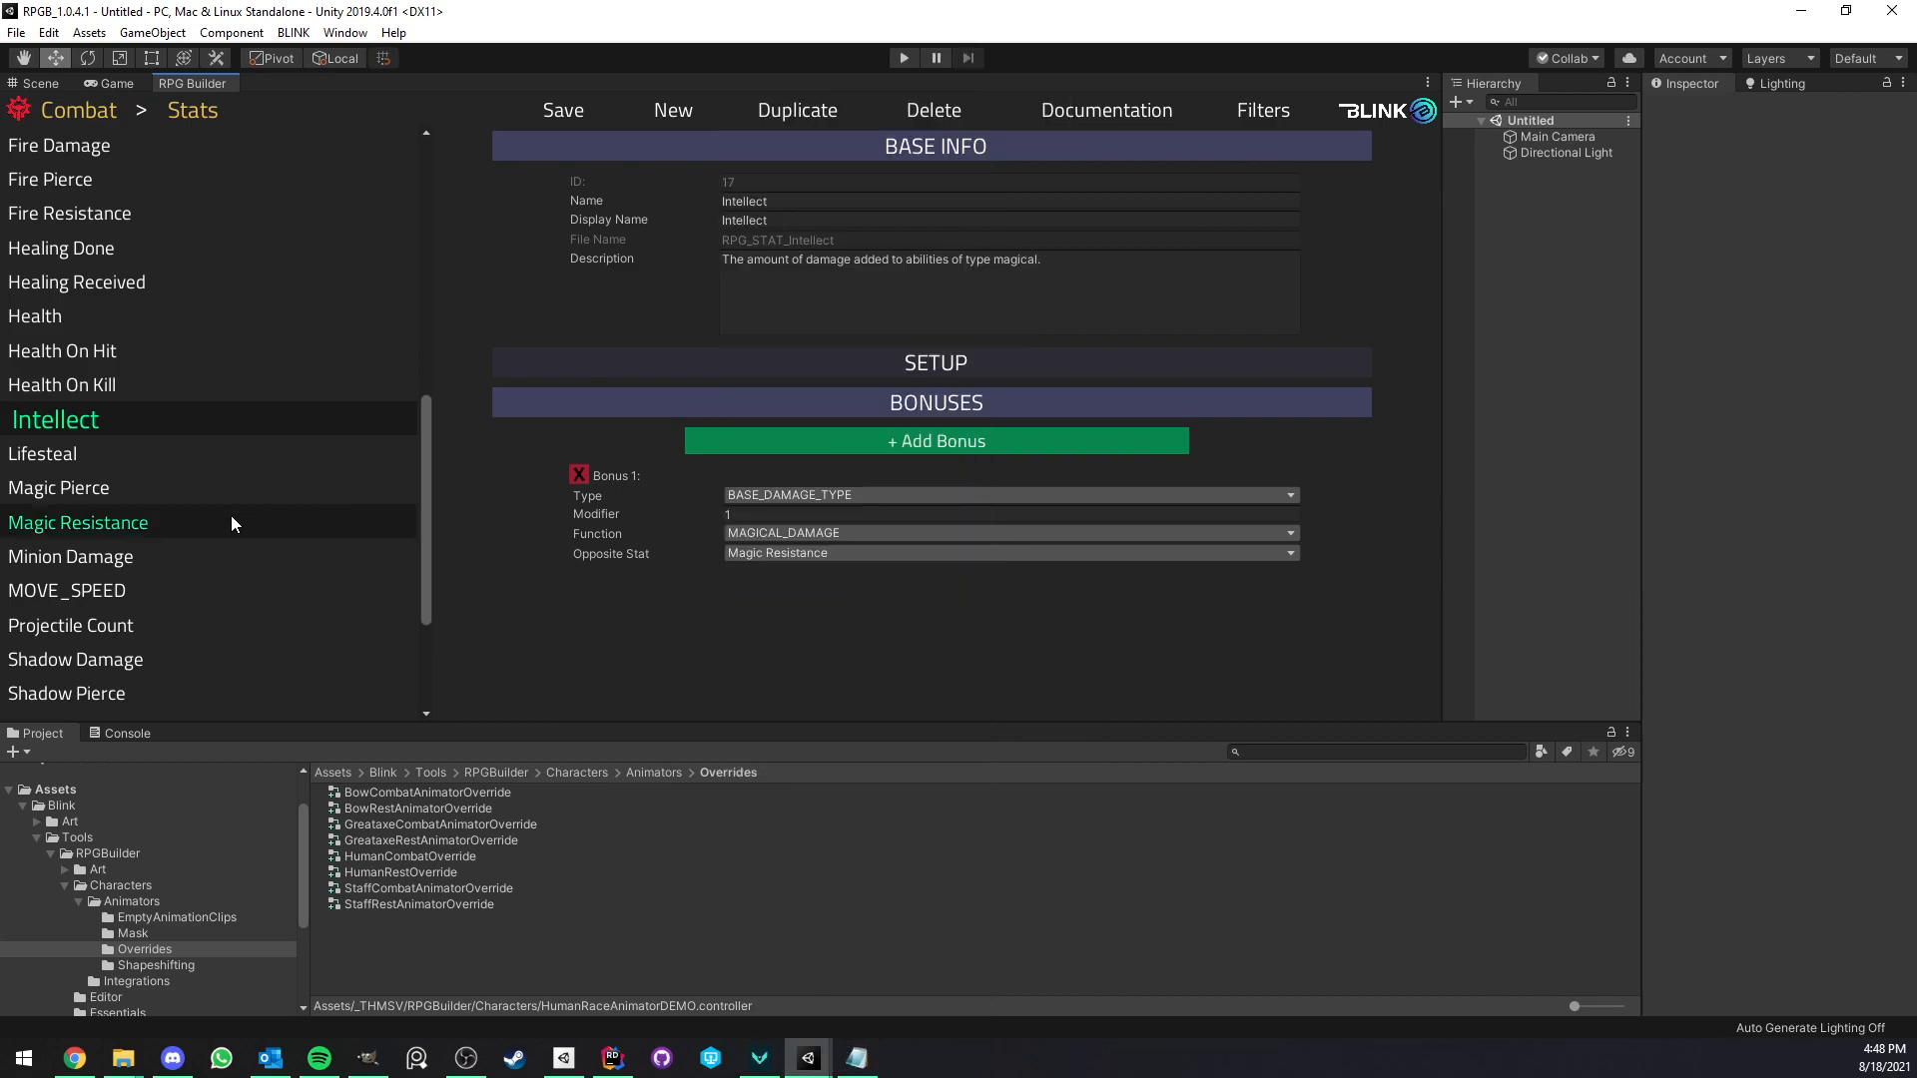
Add a bonus of type MOVEMENT_SPEED to the MOVE_SPEED stat and save the stat.
{"action": "left_click", "coordinate": [142, 595]}
{"action": "left_click", "coordinate": [811, 441]}
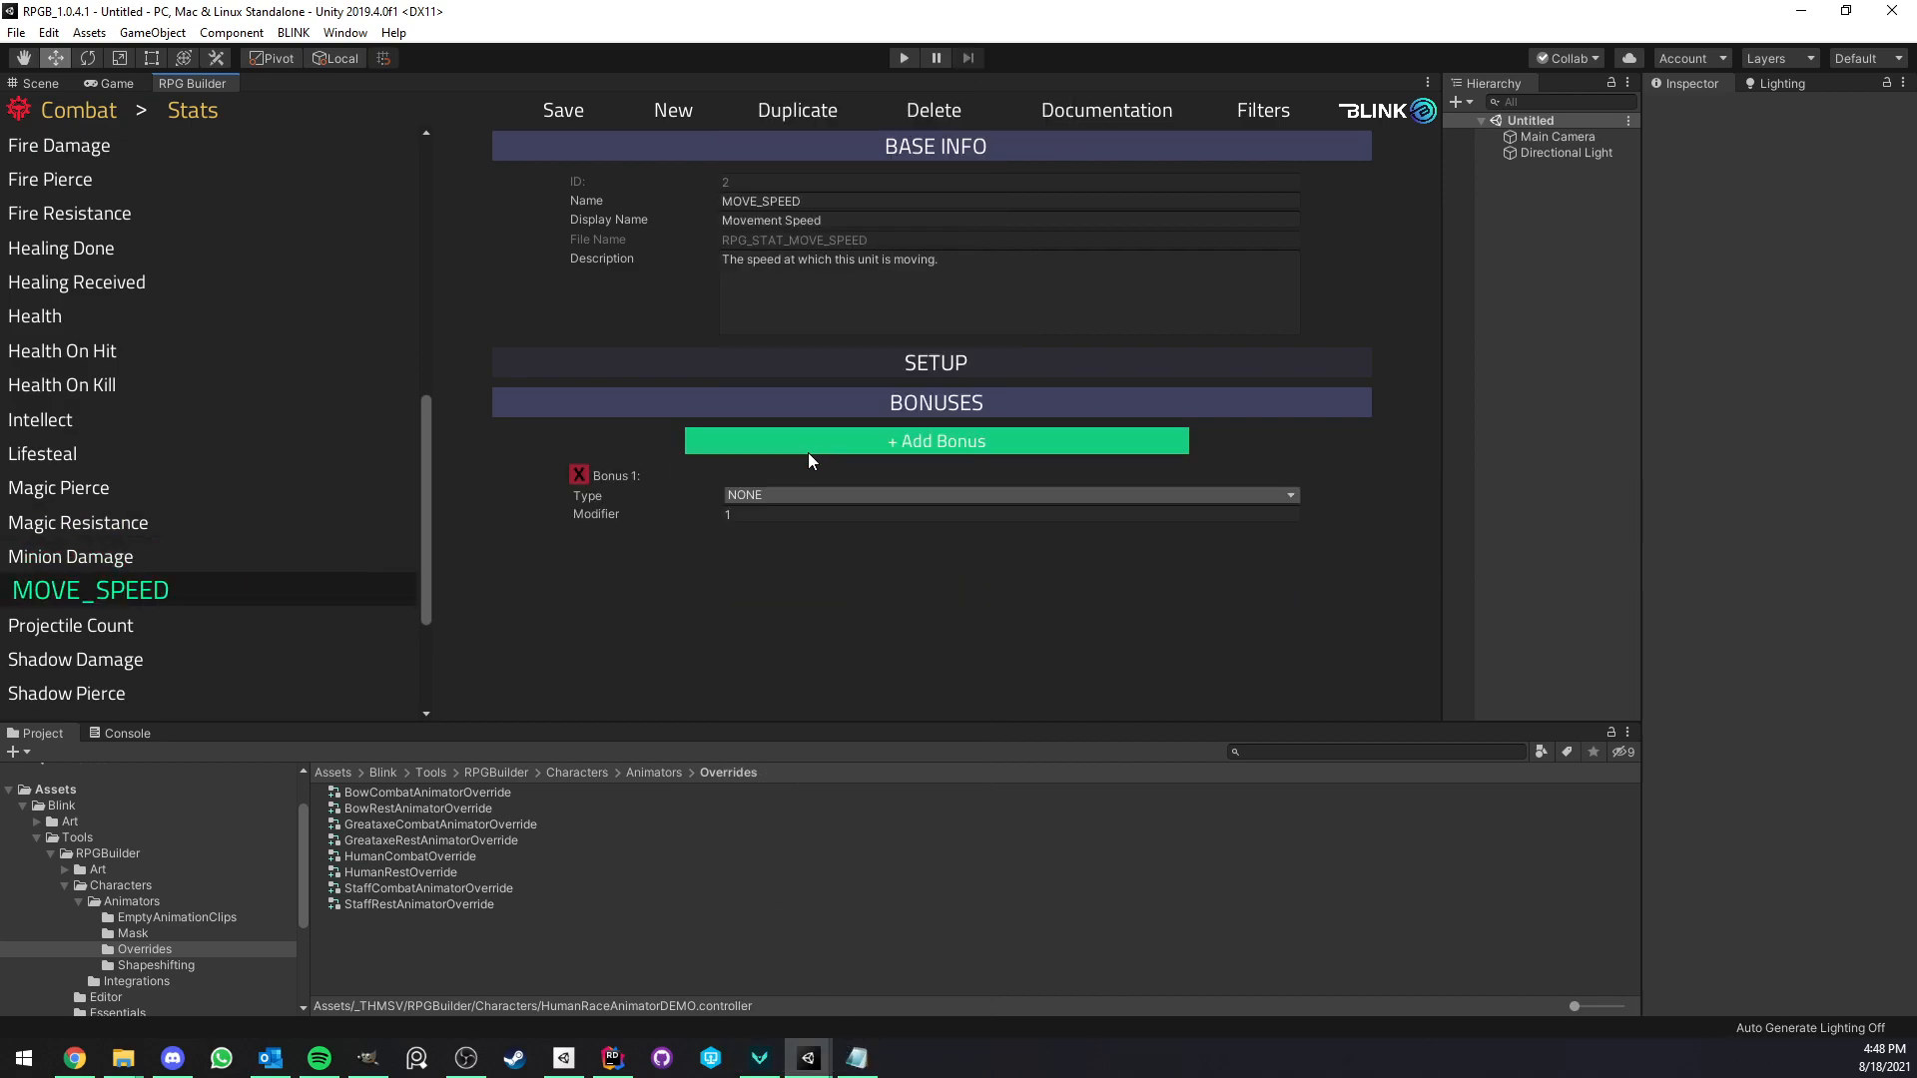
{"action": "left_click", "coordinate": [775, 494]}
{"action": "mouse_move", "coordinate": [854, 1063]}
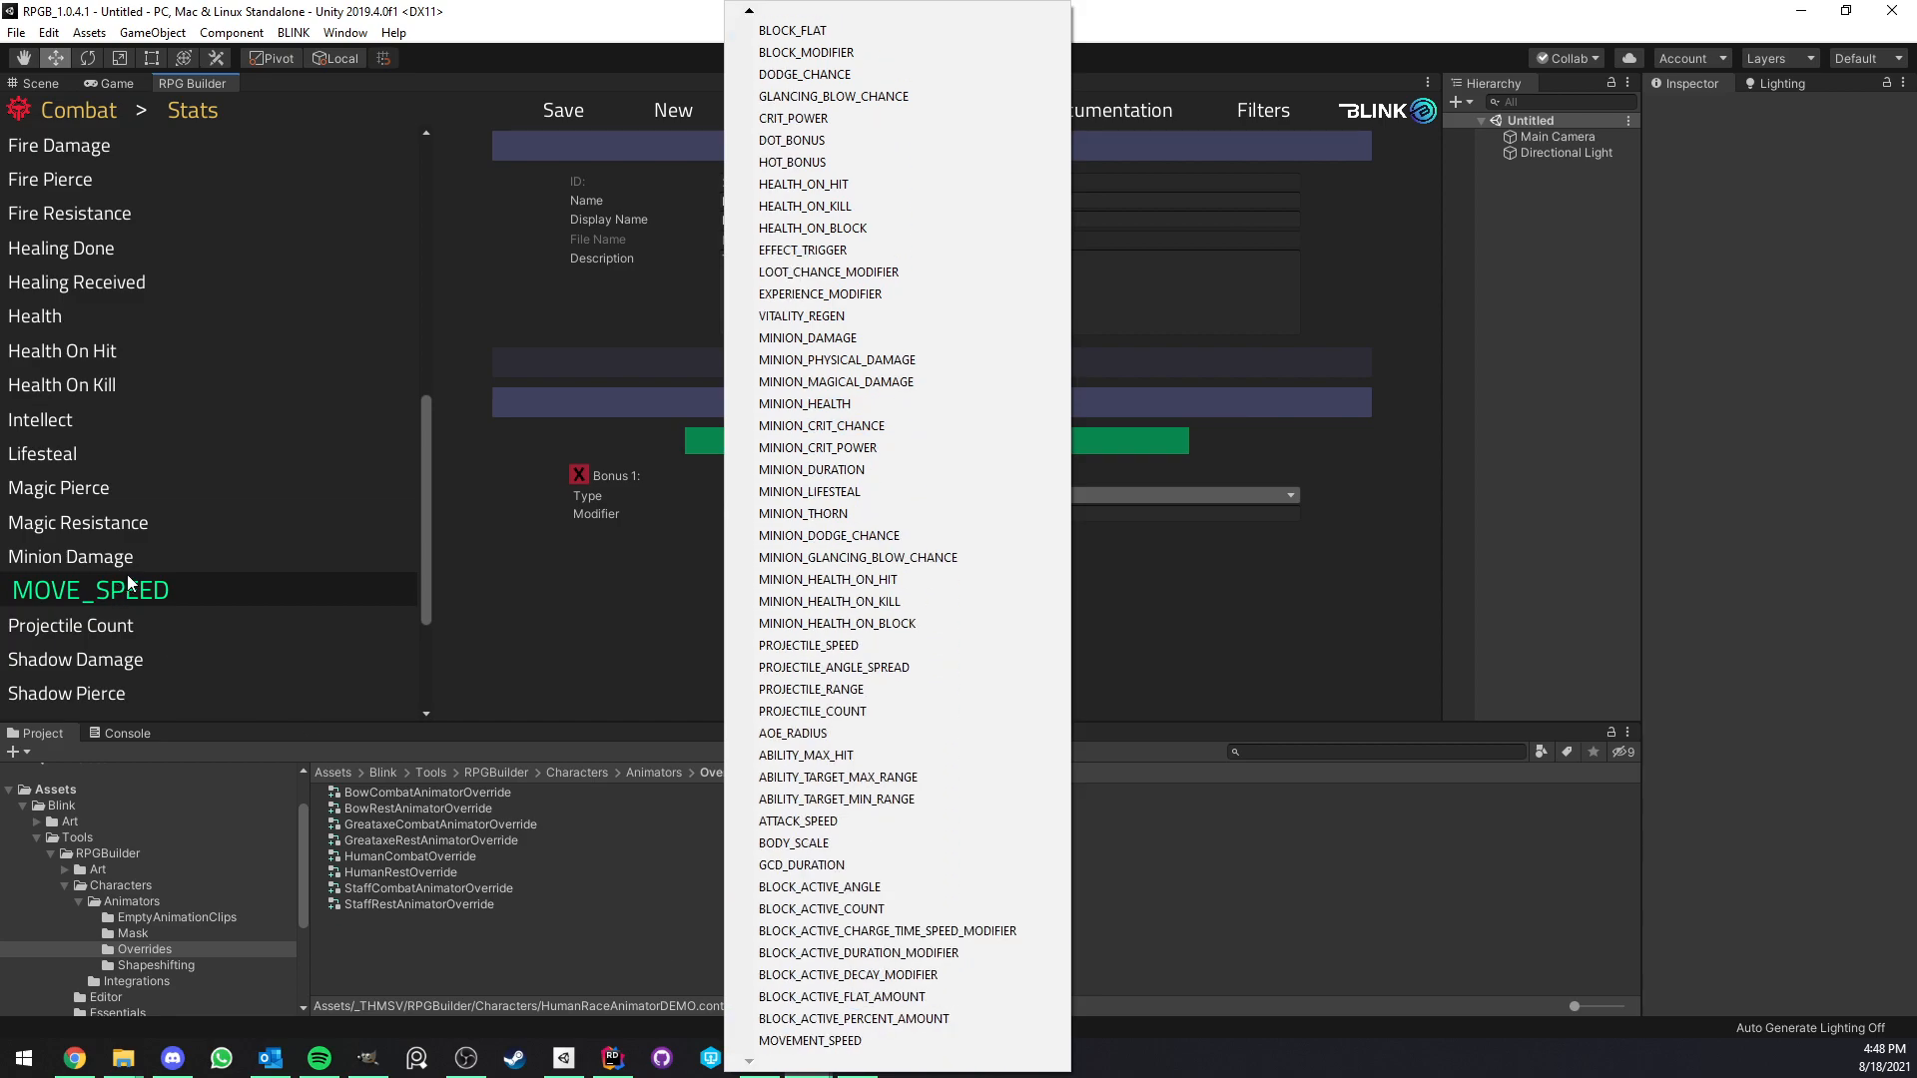
{"action": "left_click", "coordinate": [854, 1043]}
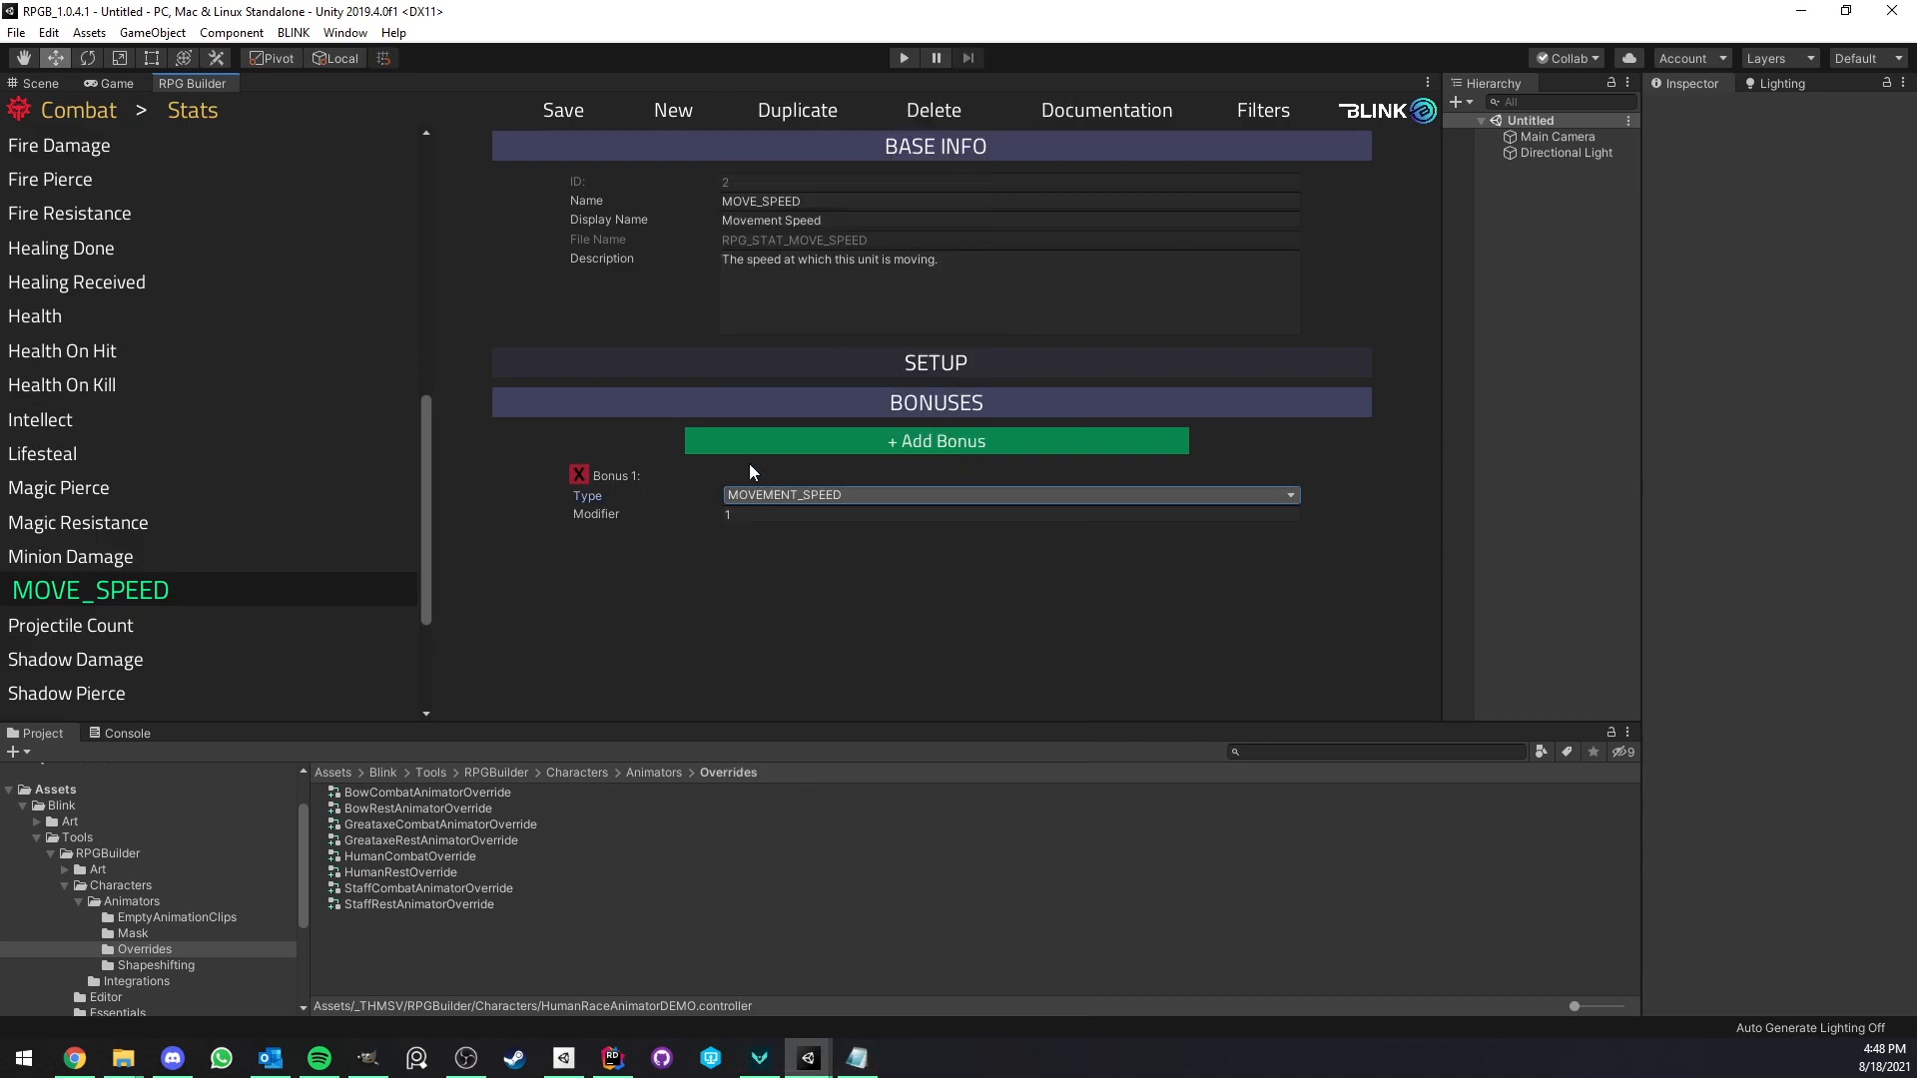
{"action": "left_click", "coordinate": [567, 112]}
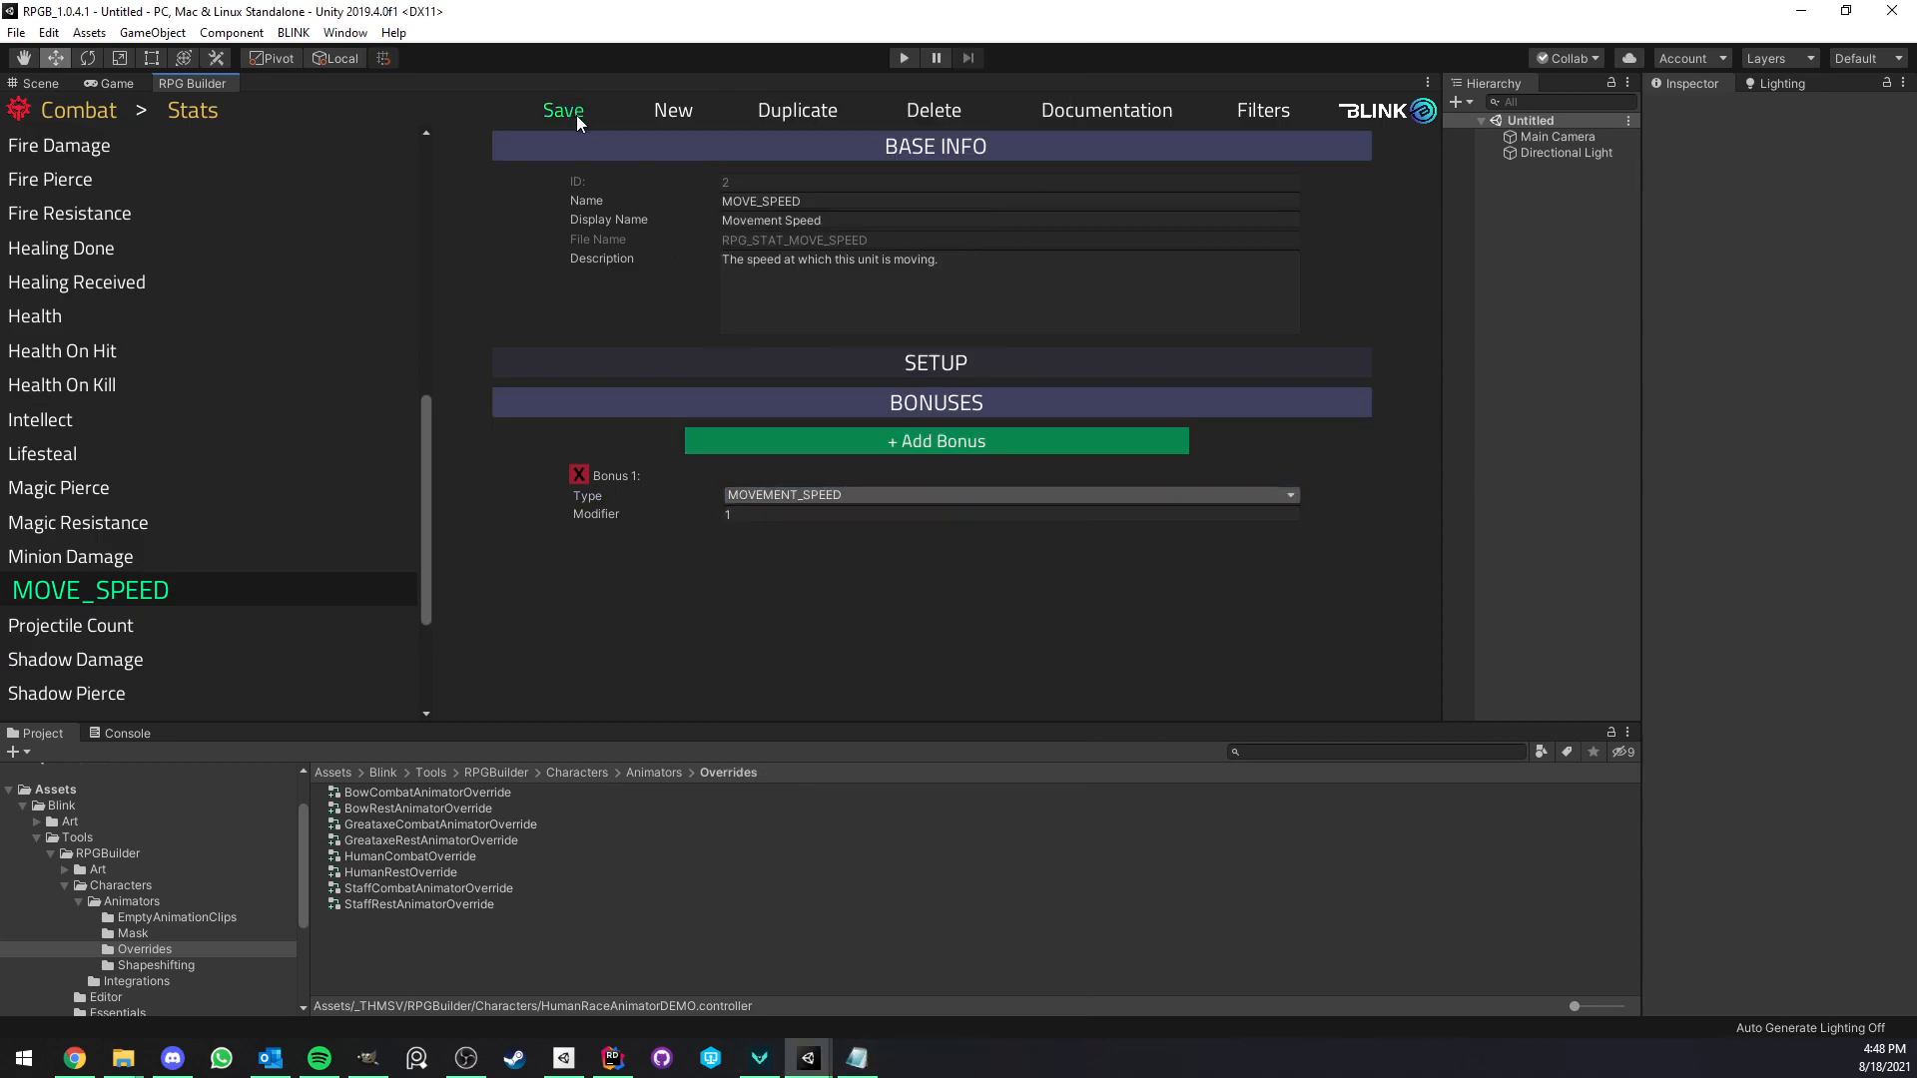
Delete all saved characters with the utilities in the Editor settings and accept the deletion.
{"action": "left_click", "coordinate": [85, 112]}
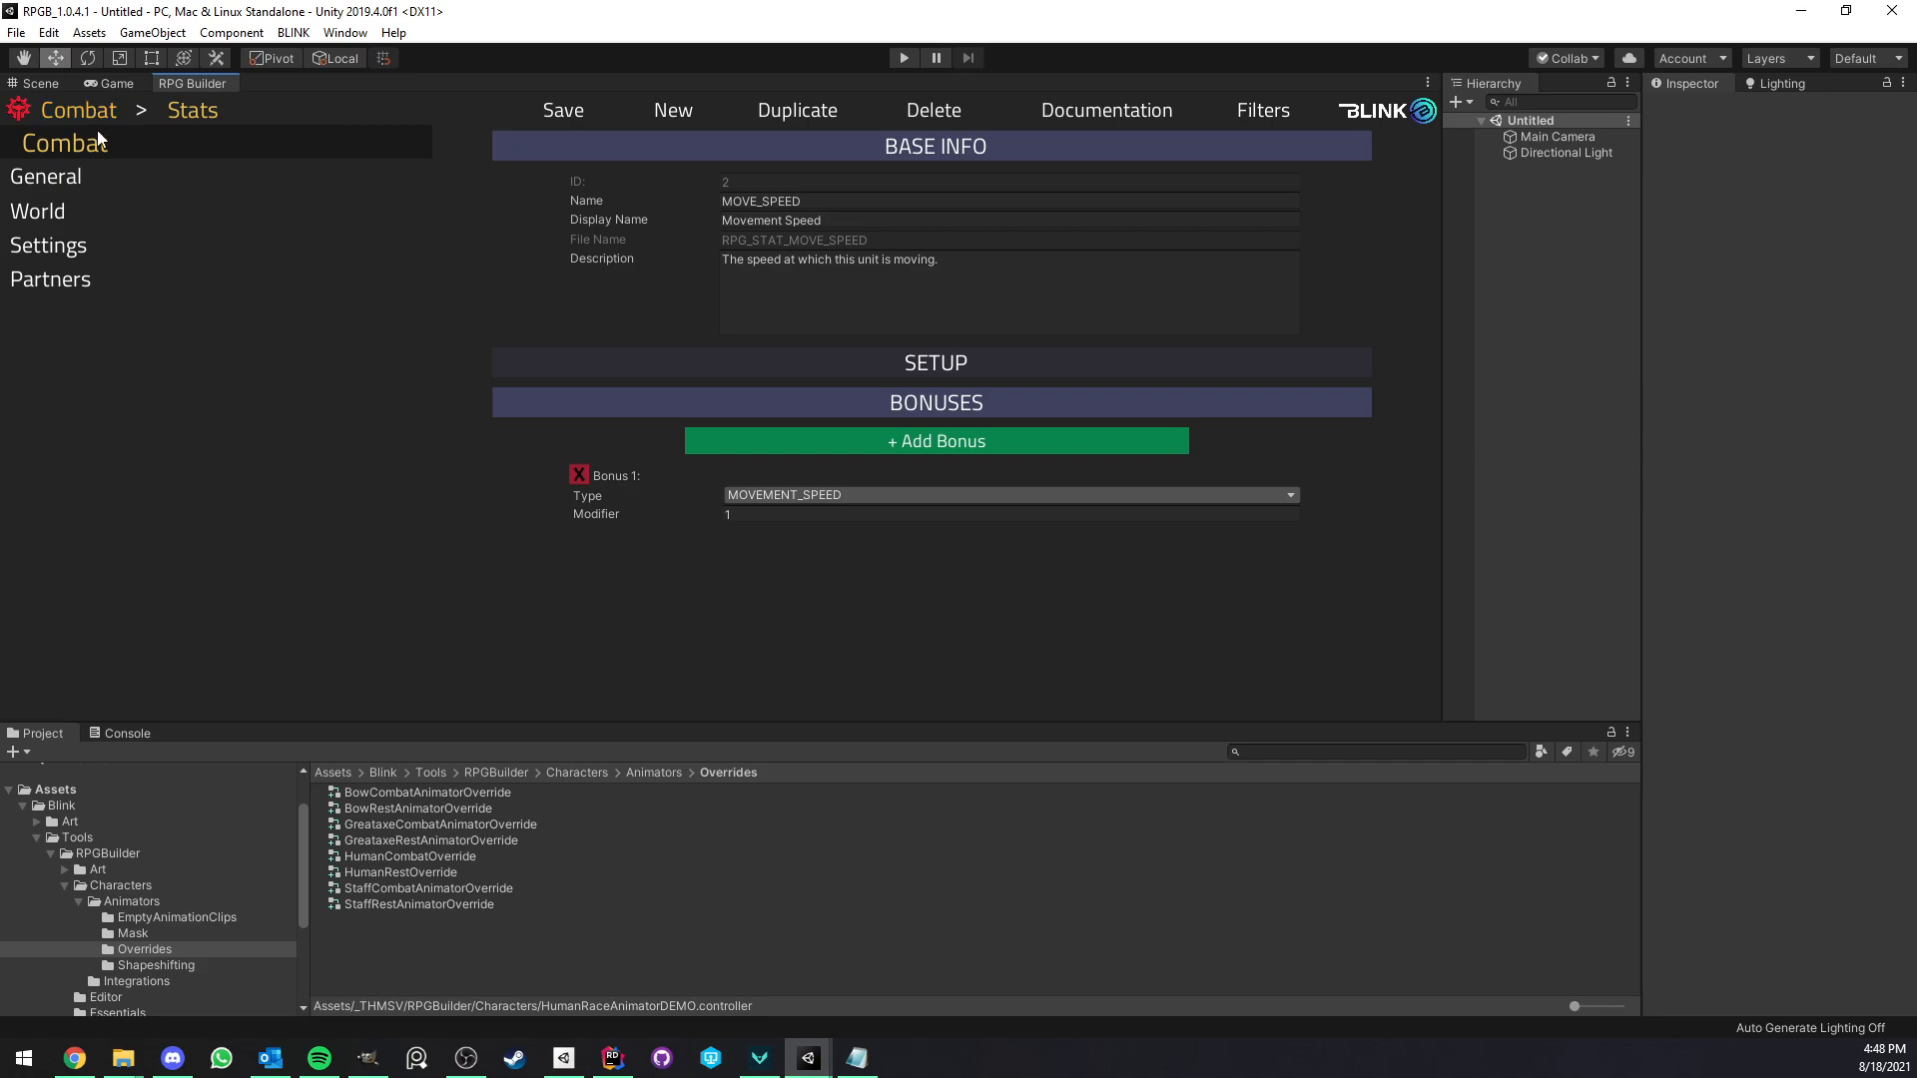
{"action": "left_click", "coordinate": [96, 250]}
{"action": "left_click", "coordinate": [205, 110]}
{"action": "left_click", "coordinate": [106, 248]}
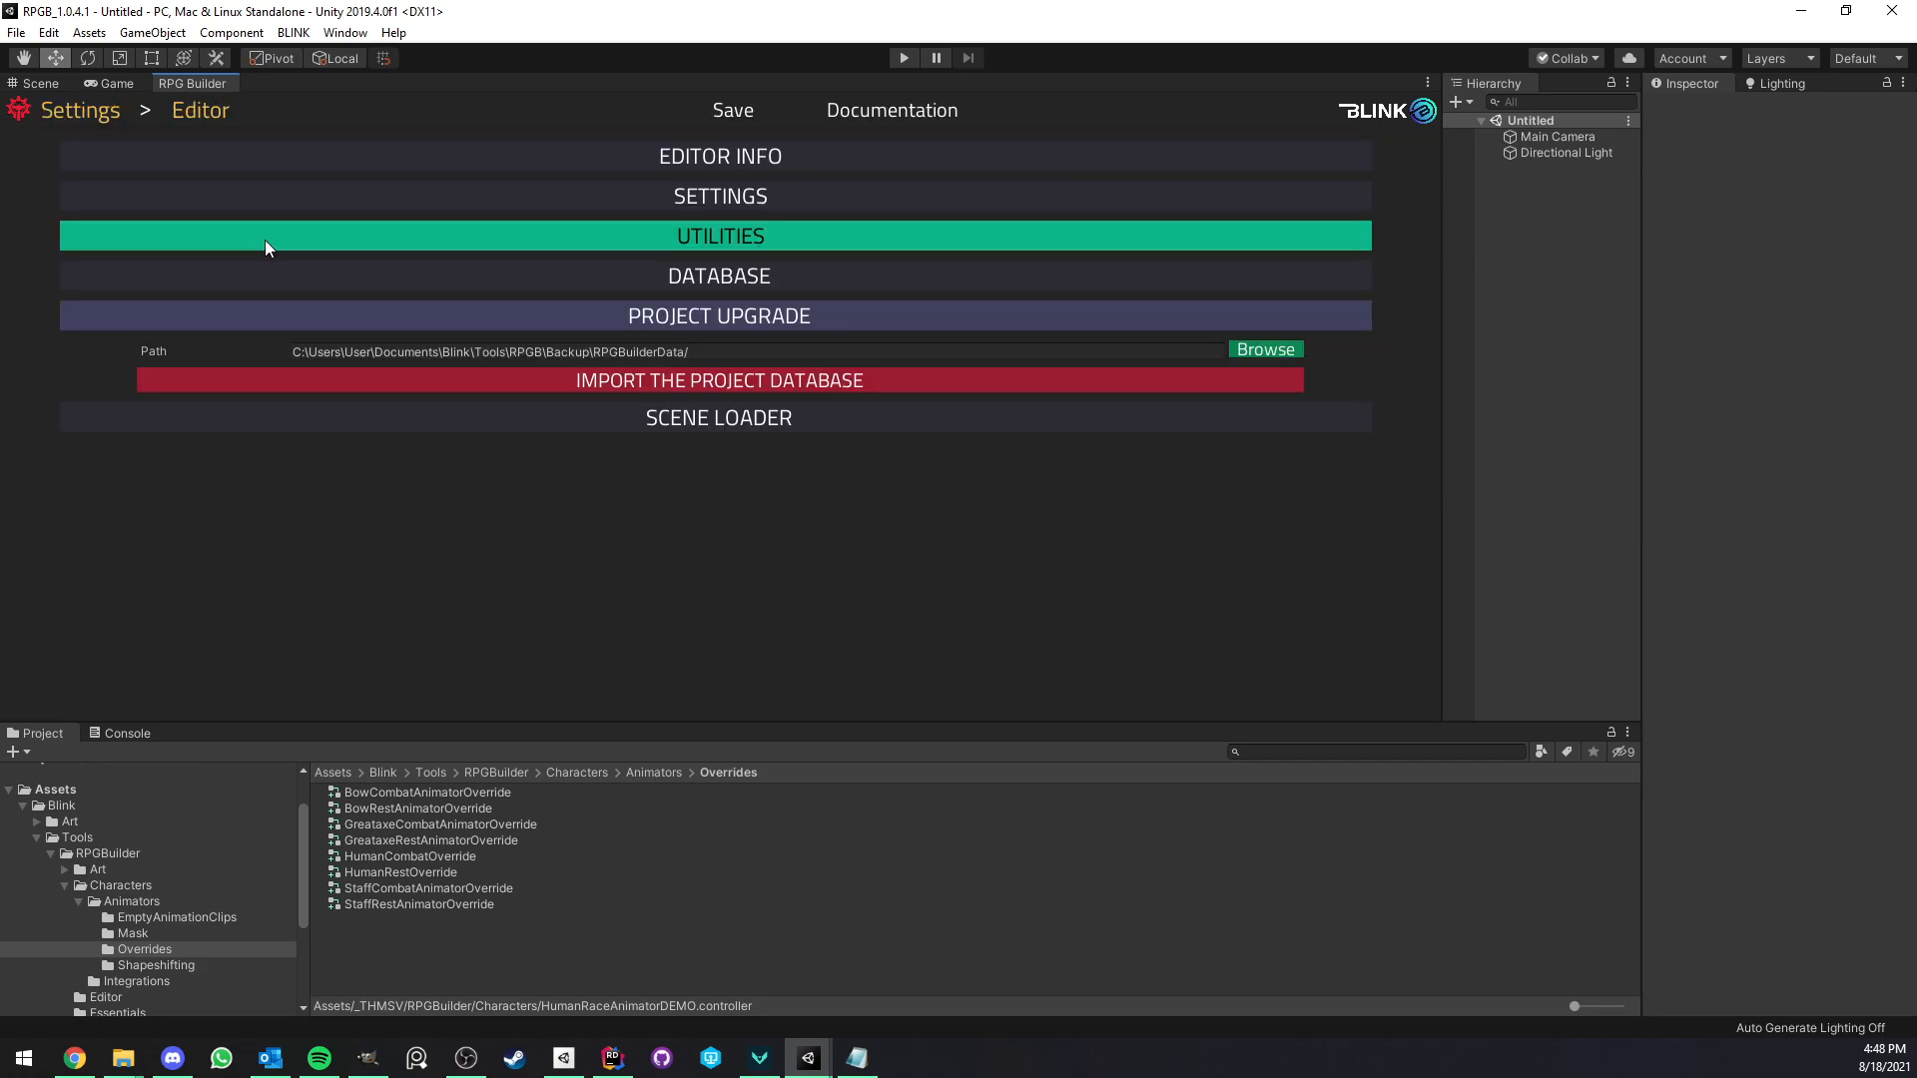
{"action": "left_click", "coordinate": [689, 235]}
{"action": "left_click", "coordinate": [661, 271]}
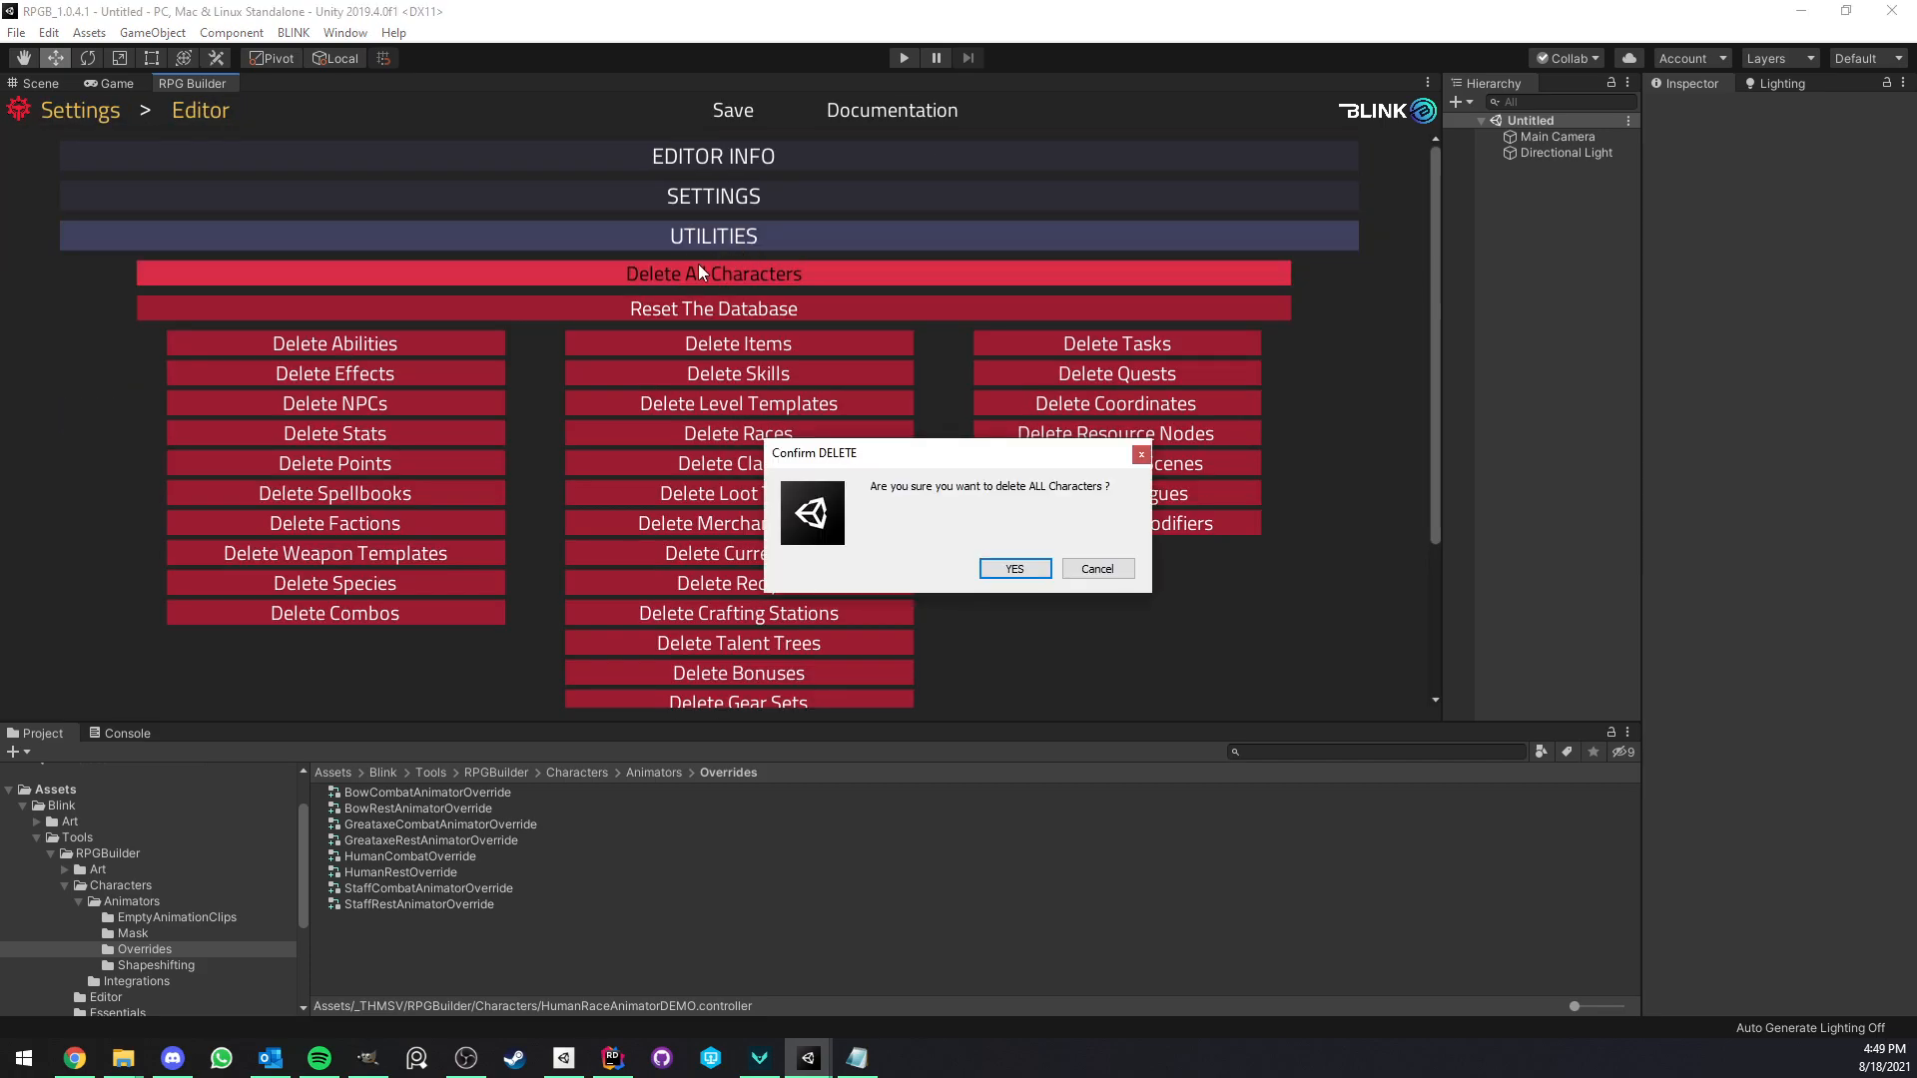
{"action": "left_click", "coordinate": [1005, 566]}
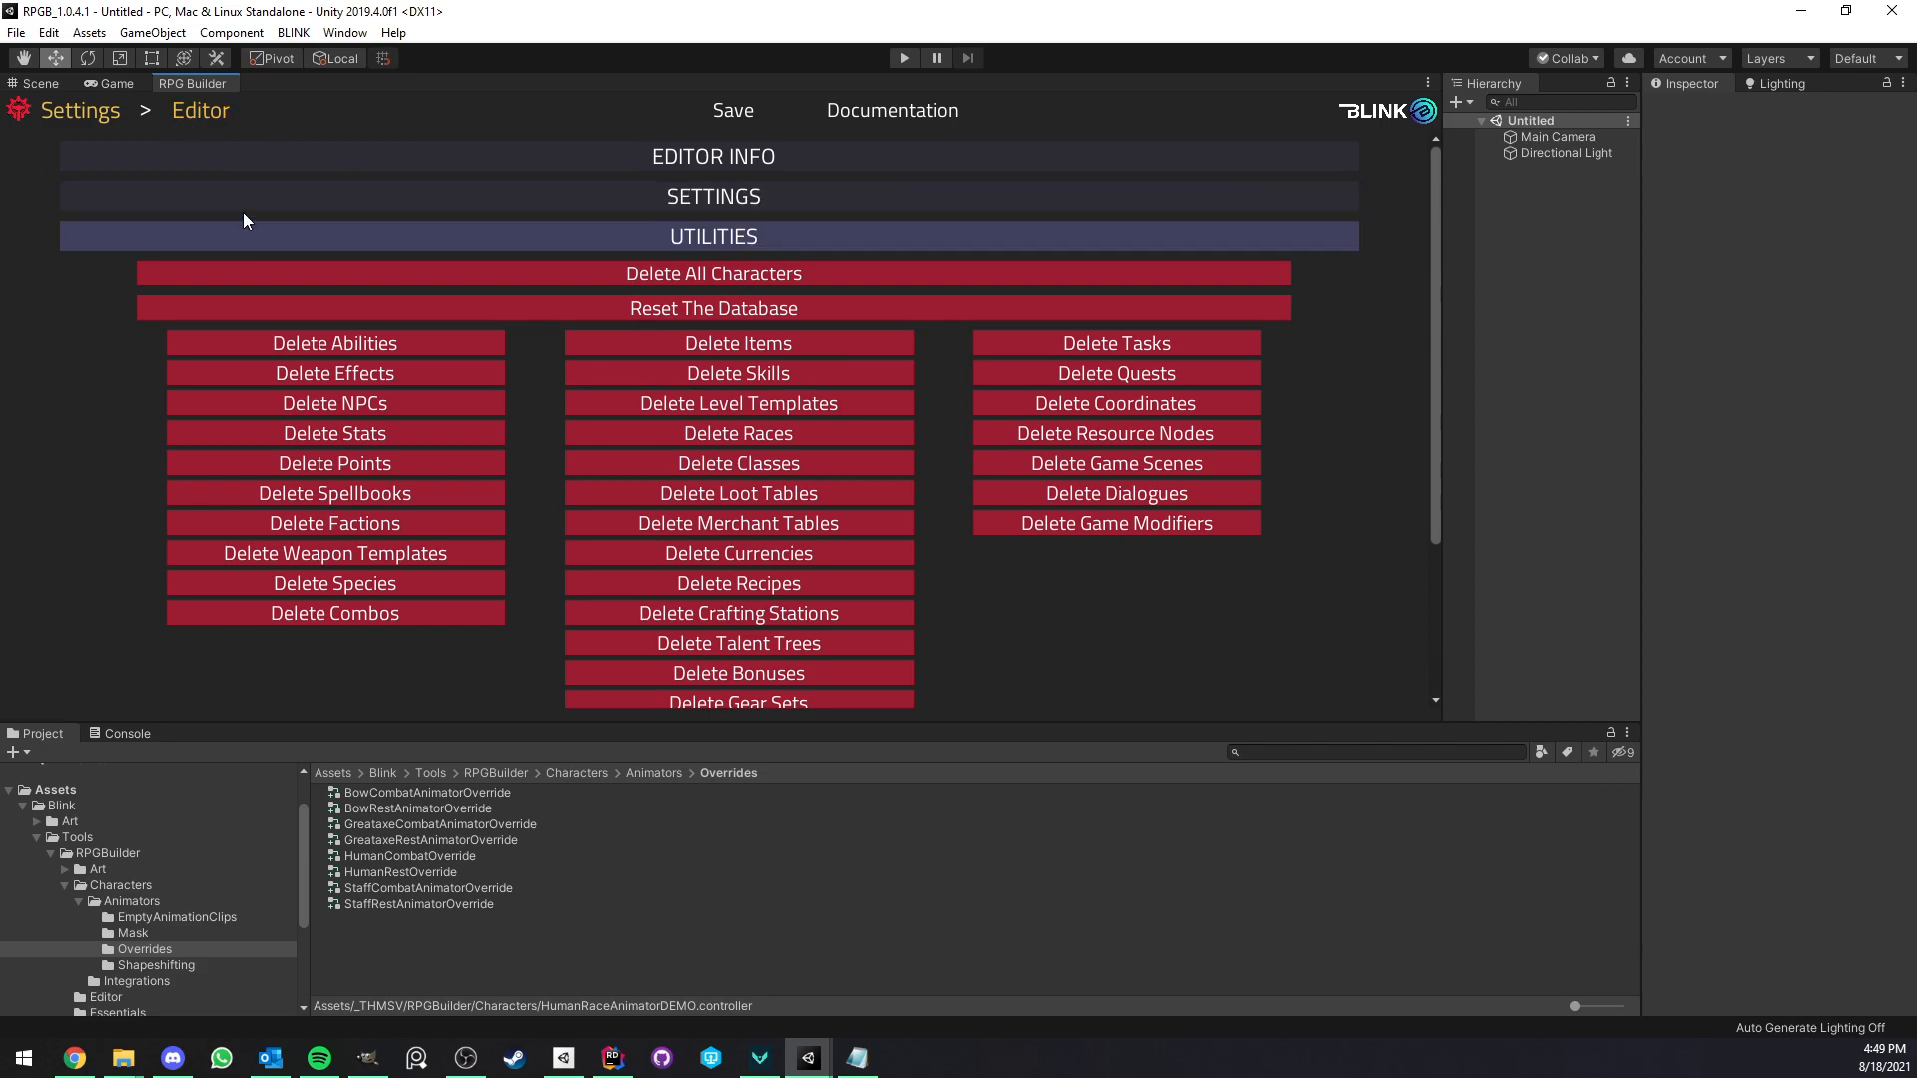
Open the RPGBuilderDemo scene from Blink/Tools/RPGBuilder/Scenes and select its CameraRig object.
{"action": "scroll", "coordinate": [130, 873], "scroll_direction": "down", "scroll_amount": 3}
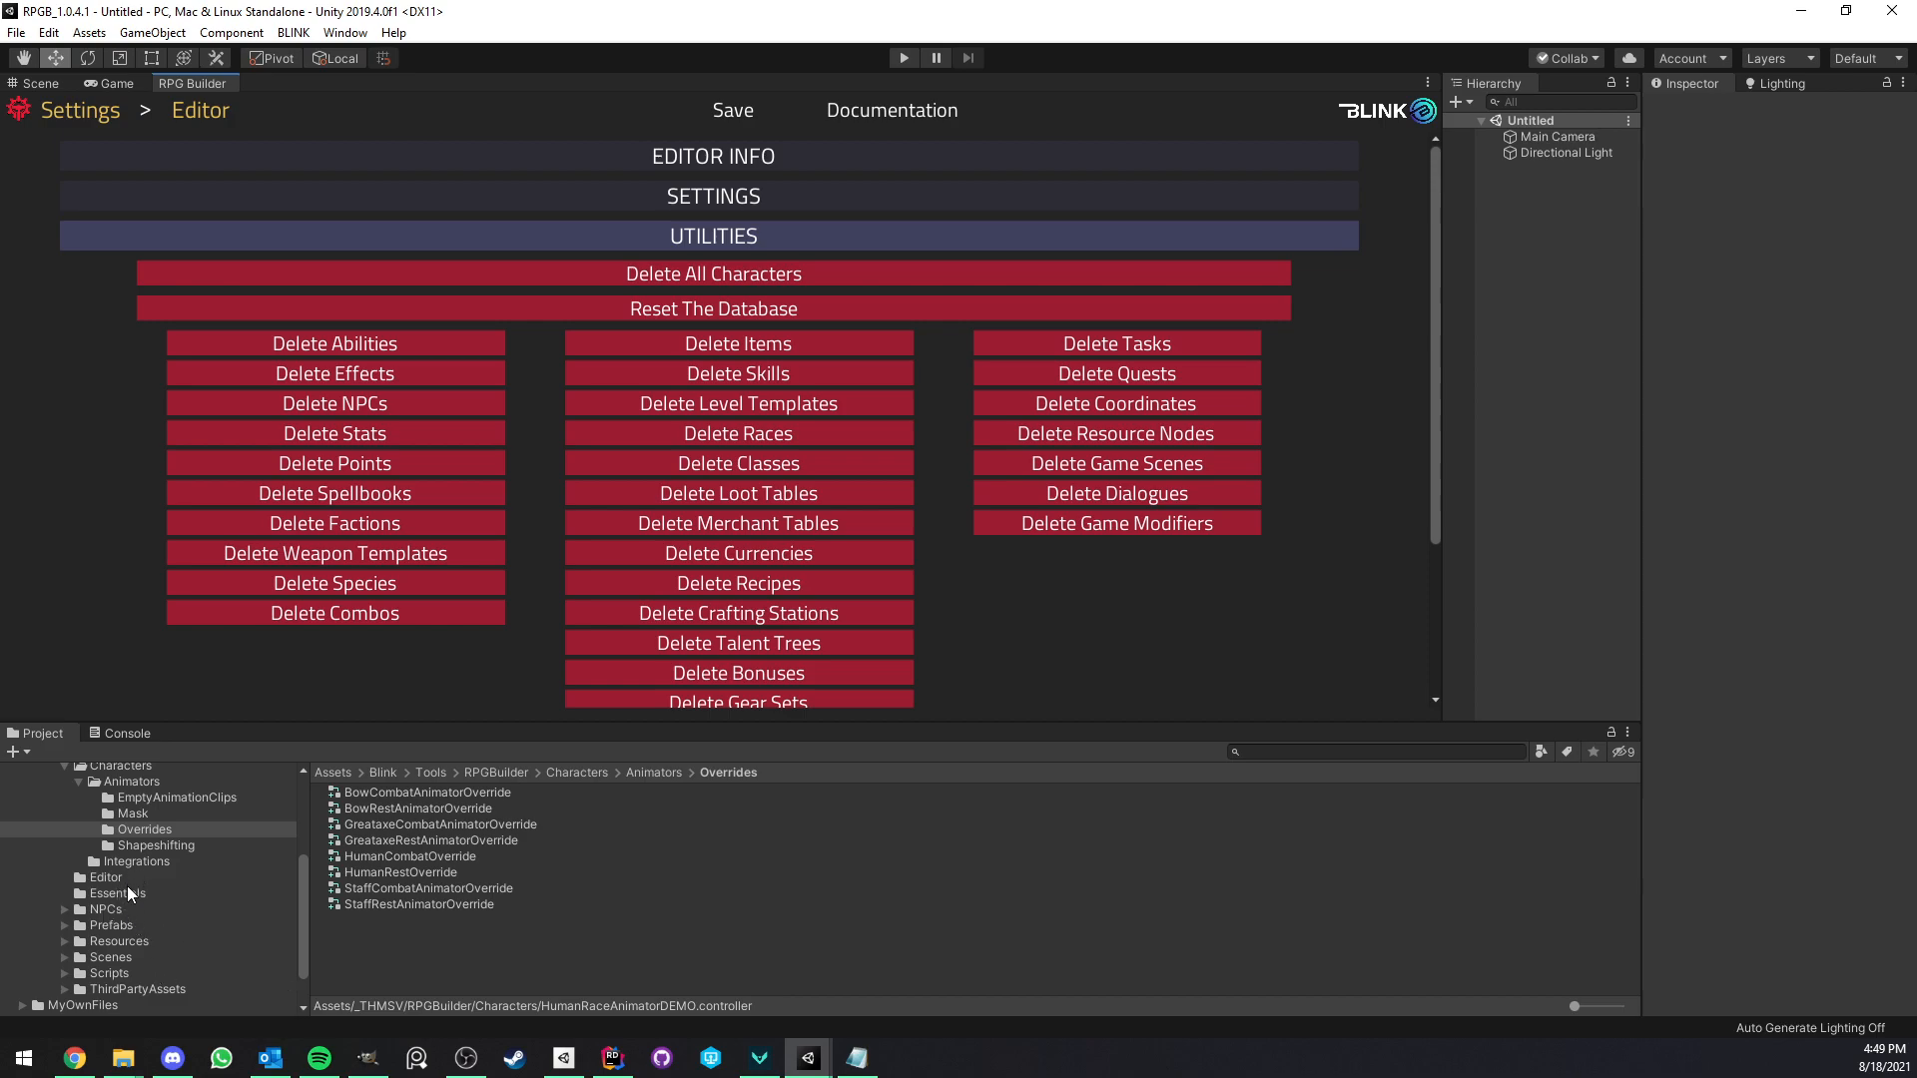
{"action": "left_click", "coordinate": [112, 927]}
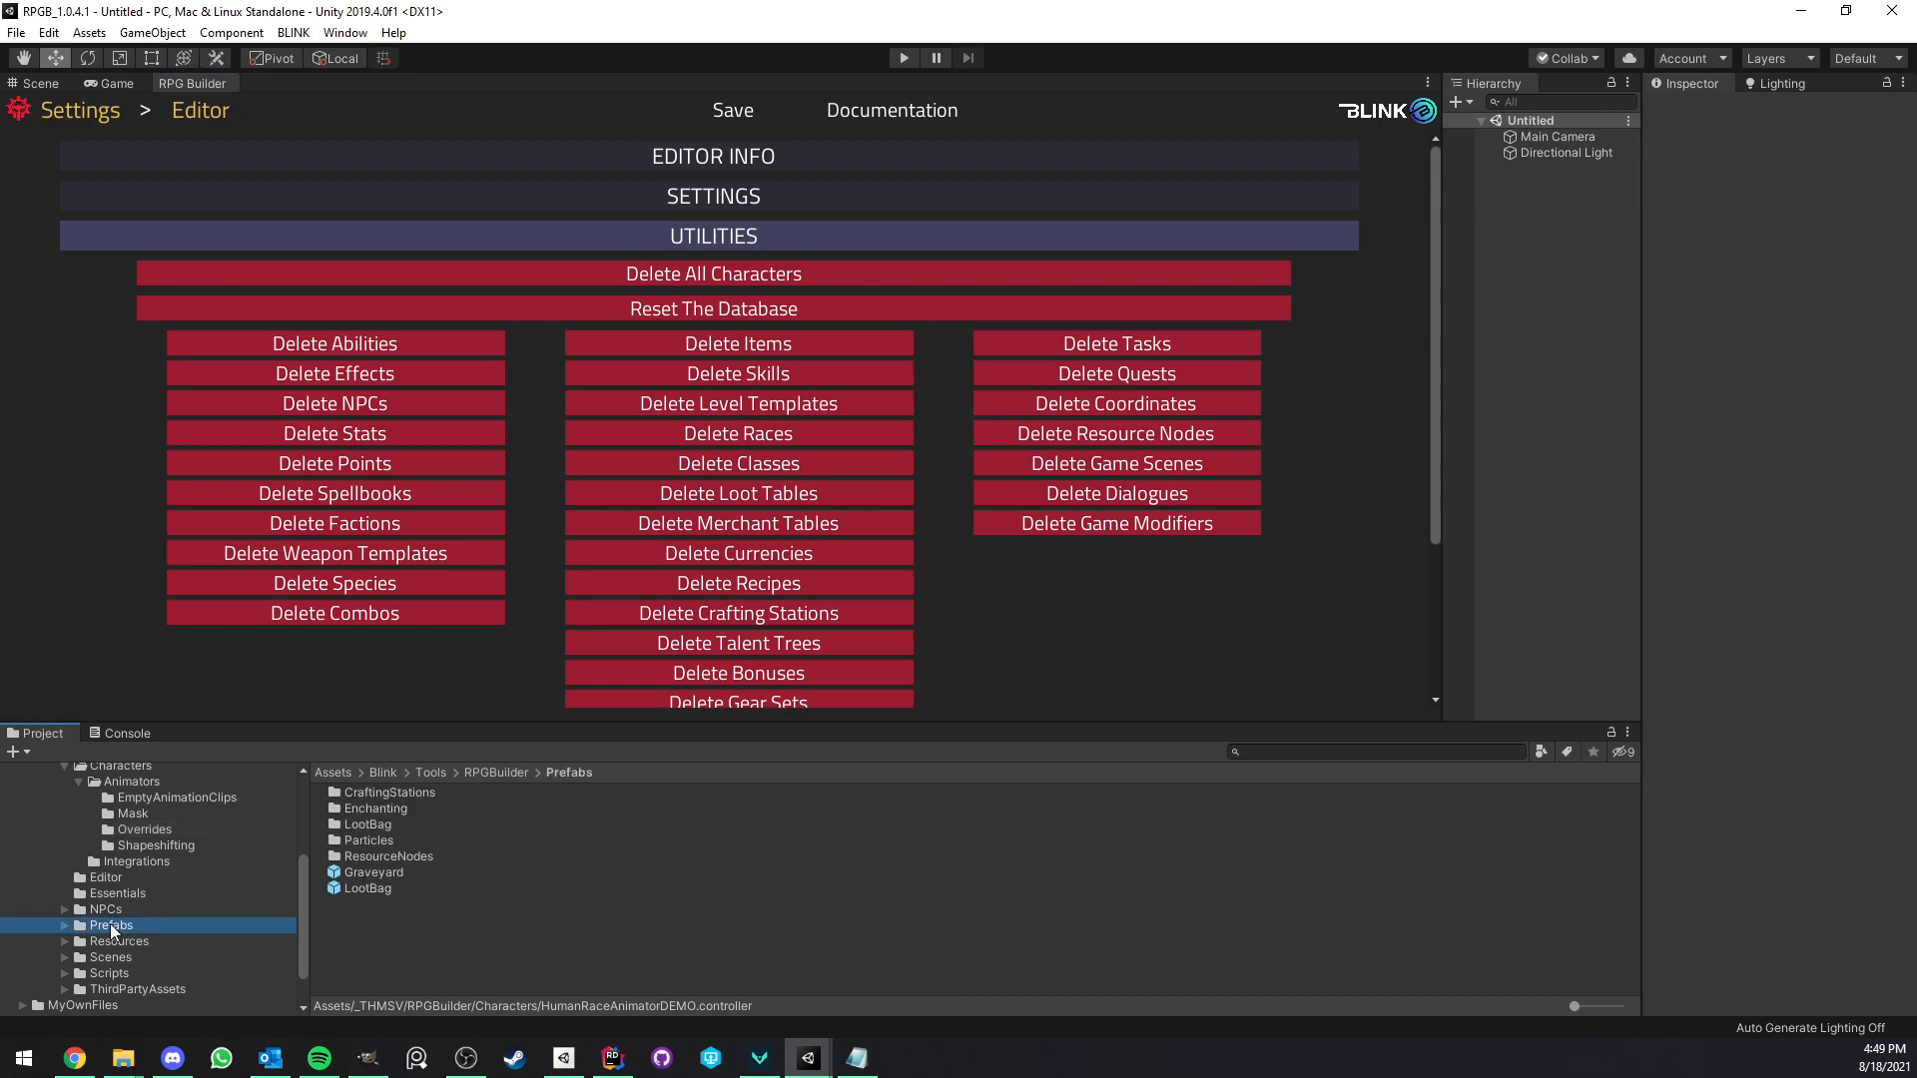
{"action": "left_click", "coordinate": [112, 957]}
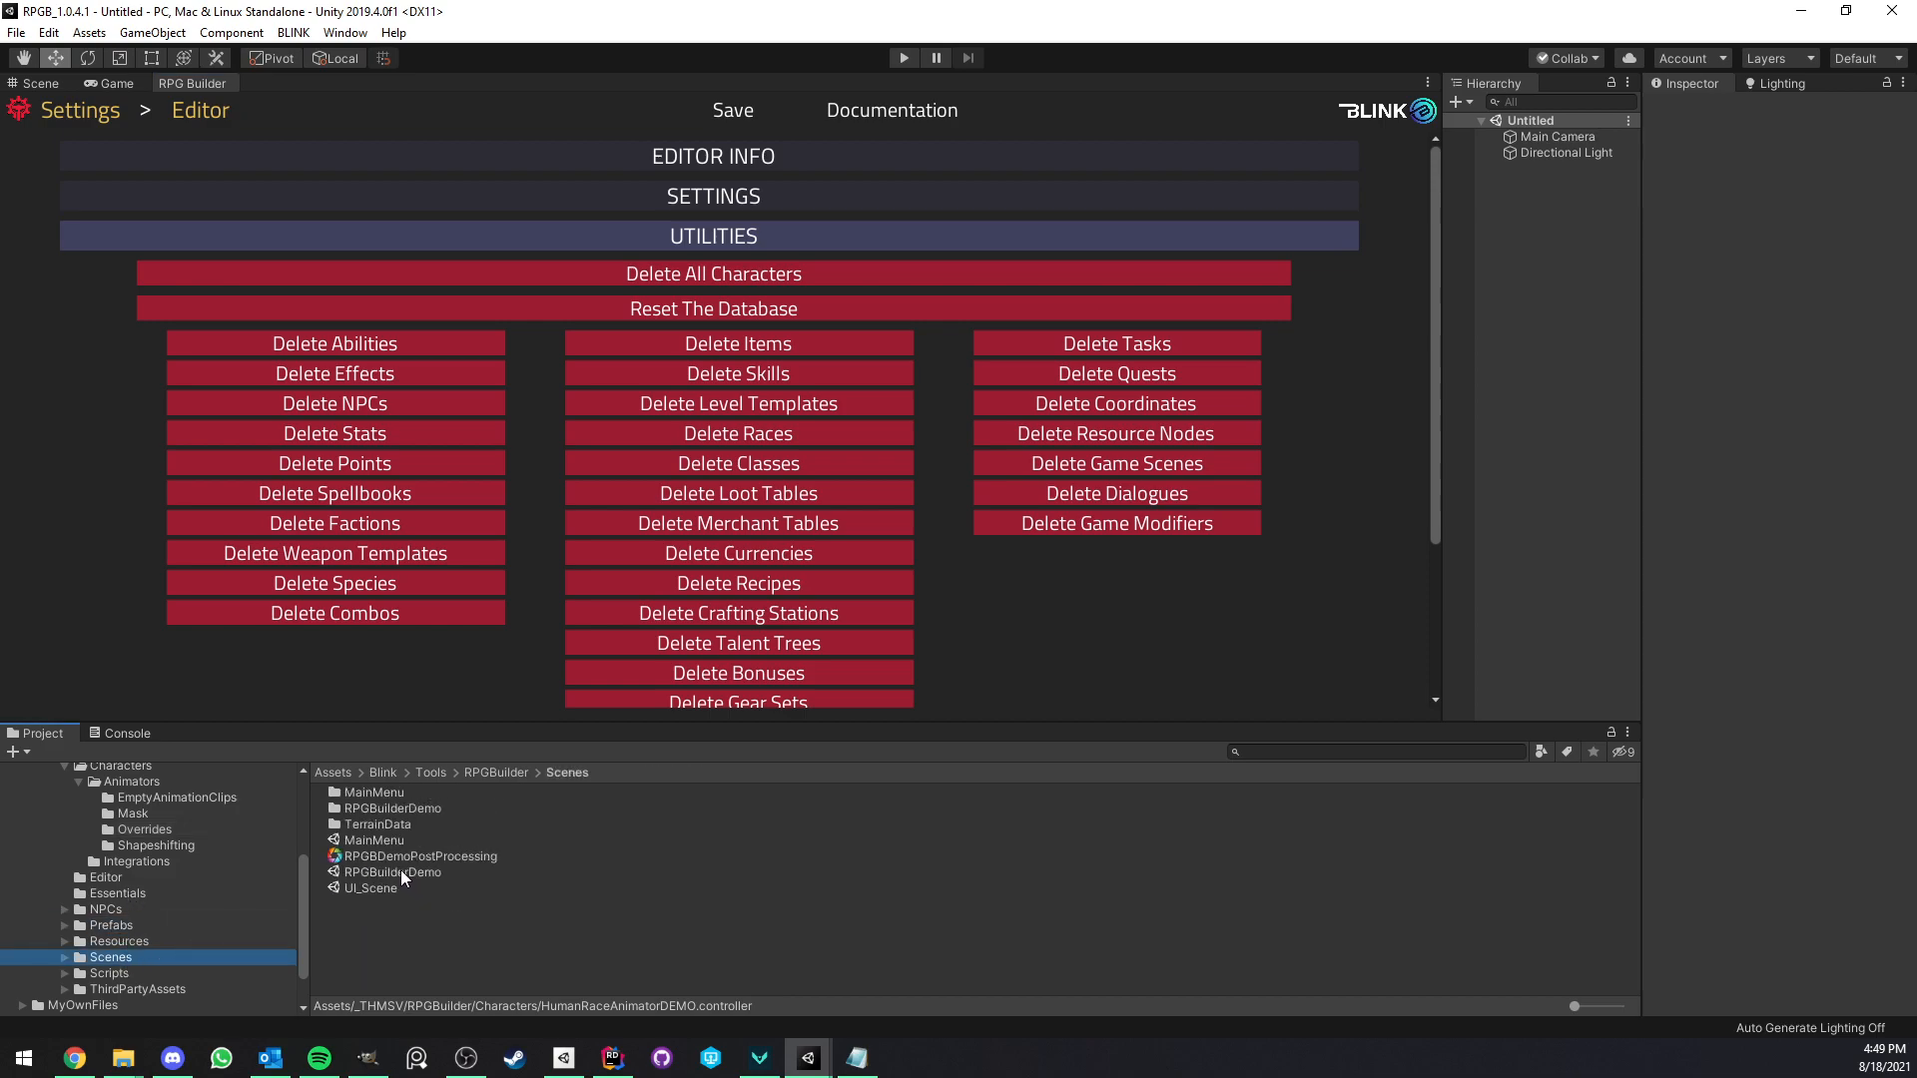
{"action": "left_click", "coordinate": [395, 873]}
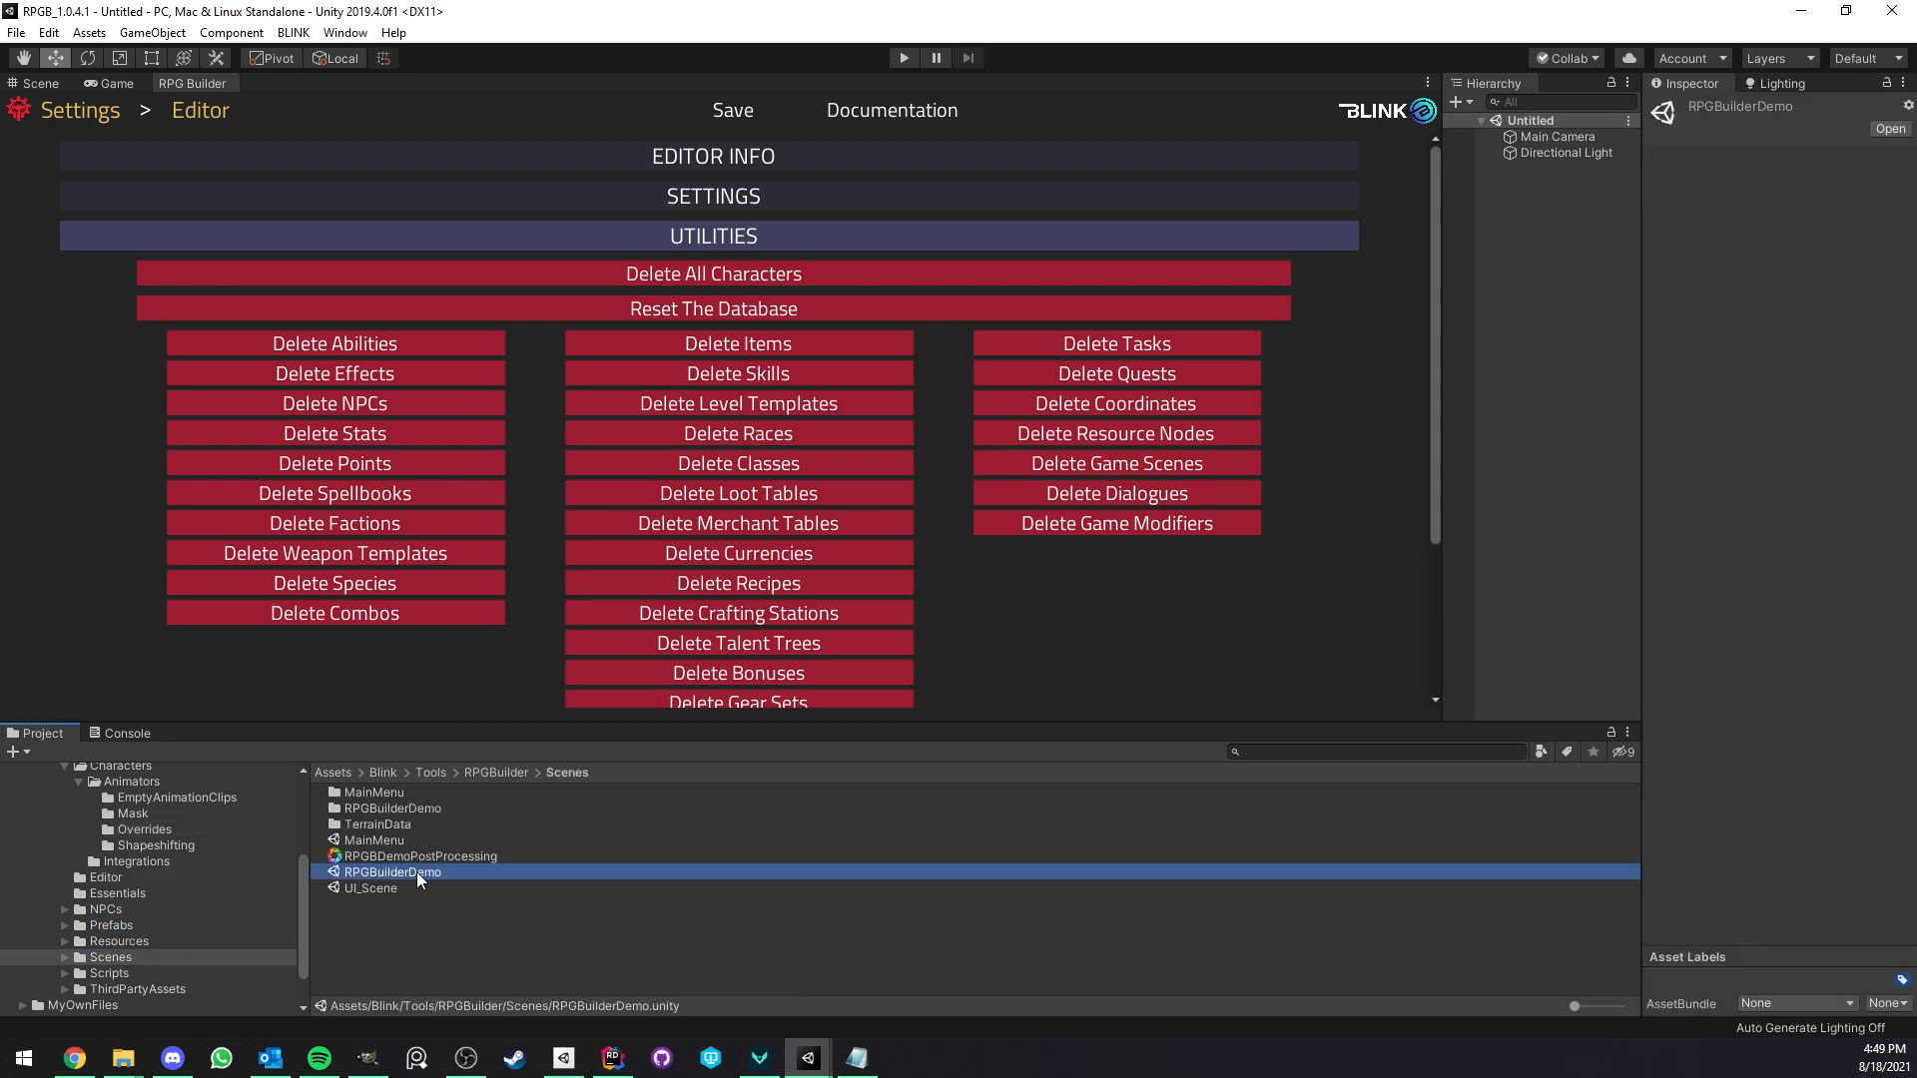
{"action": "double_click", "coordinate": [416, 872]}
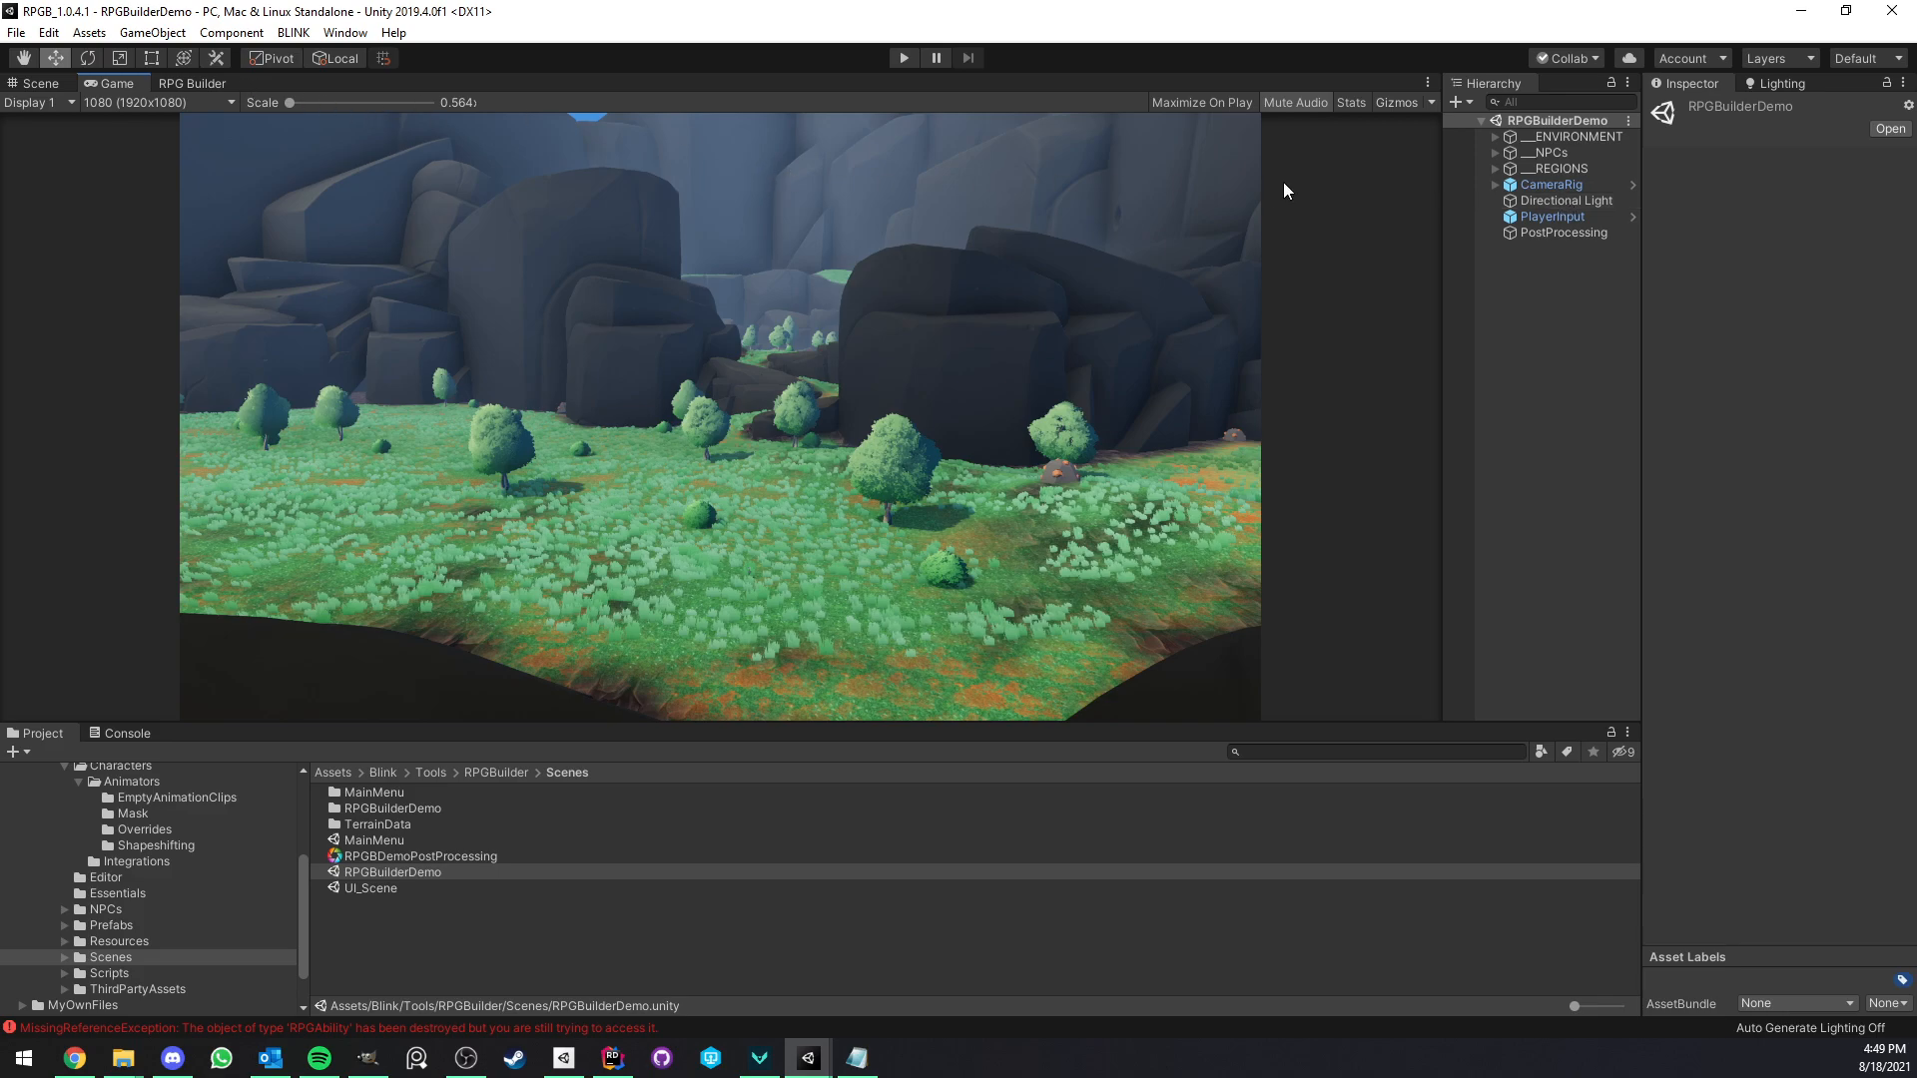
{"action": "left_click", "coordinate": [1554, 185]}
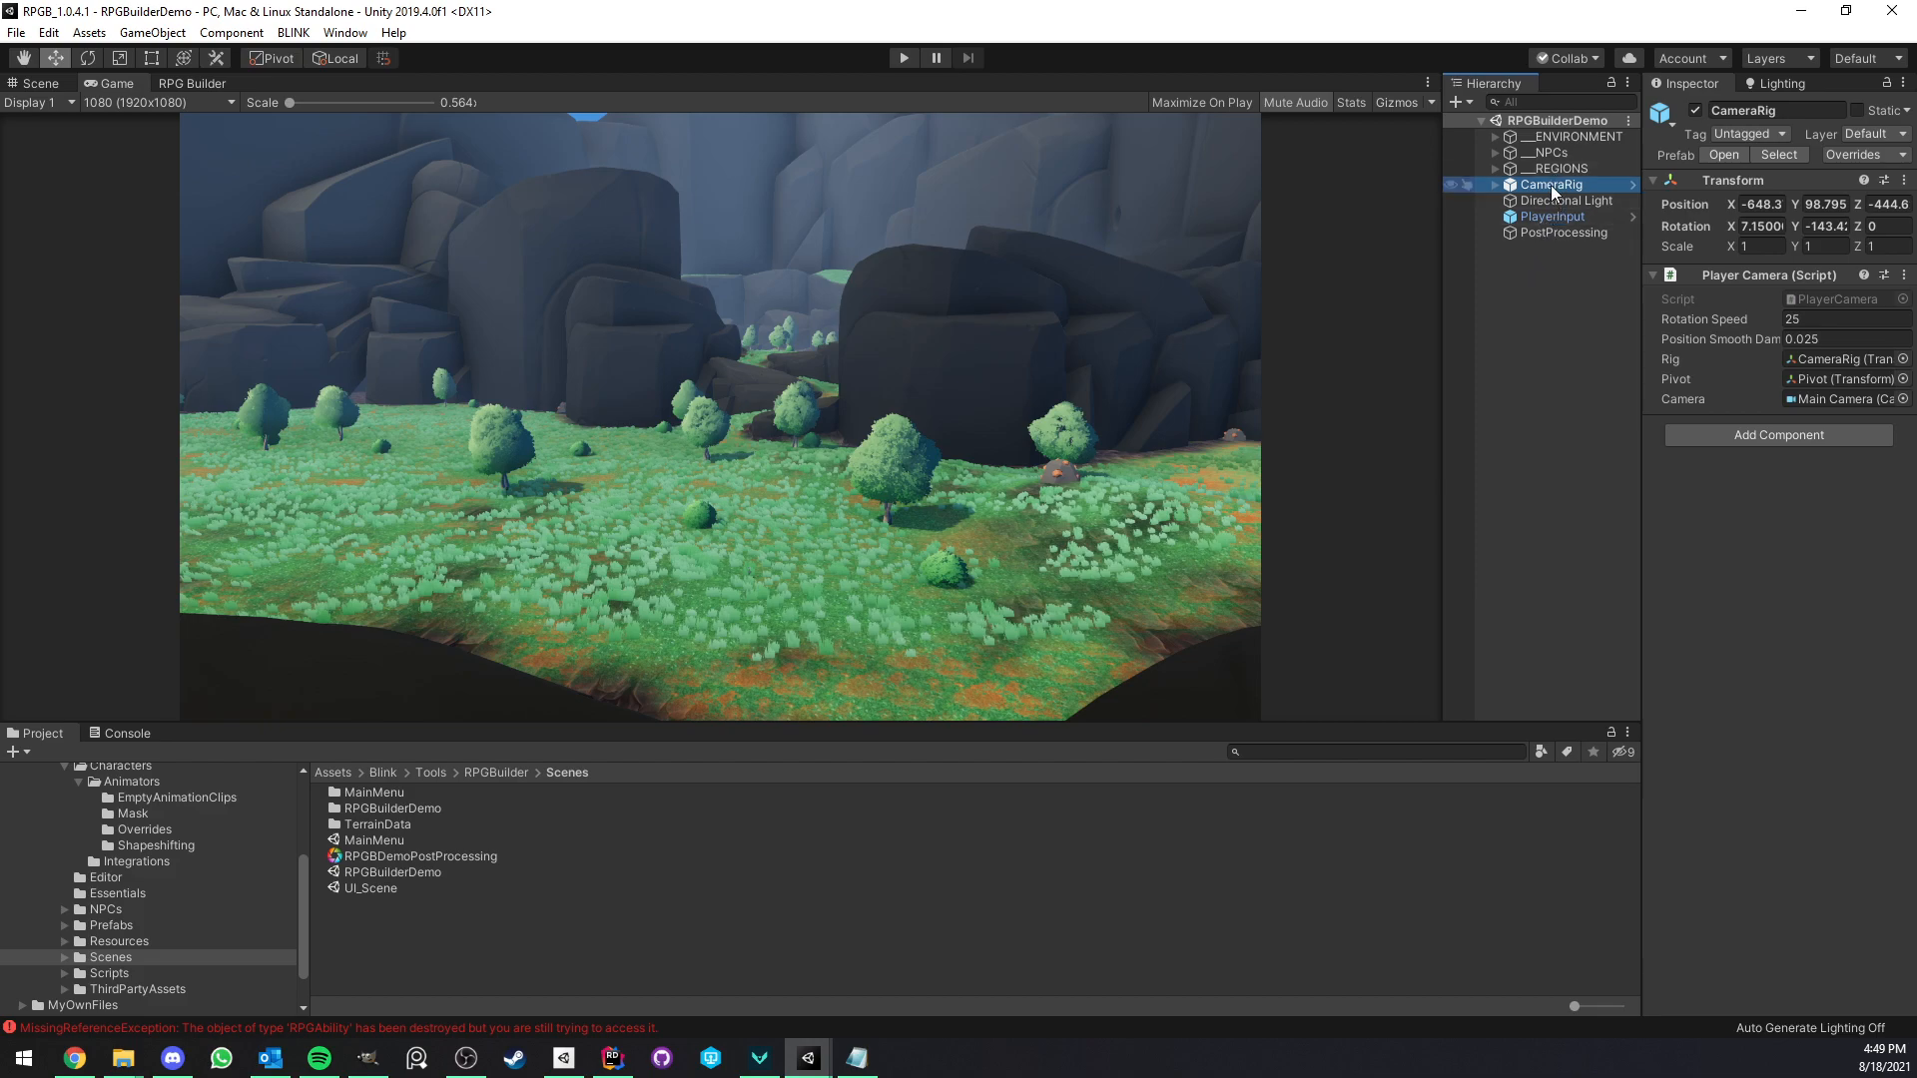
Copy the CameraRig and PlayerInput objects from the demo scene and paste them into MyScene from the MyOwnFiles folder.
{"action": "left_click", "coordinate": [1553, 217], "text": "ctrl"}
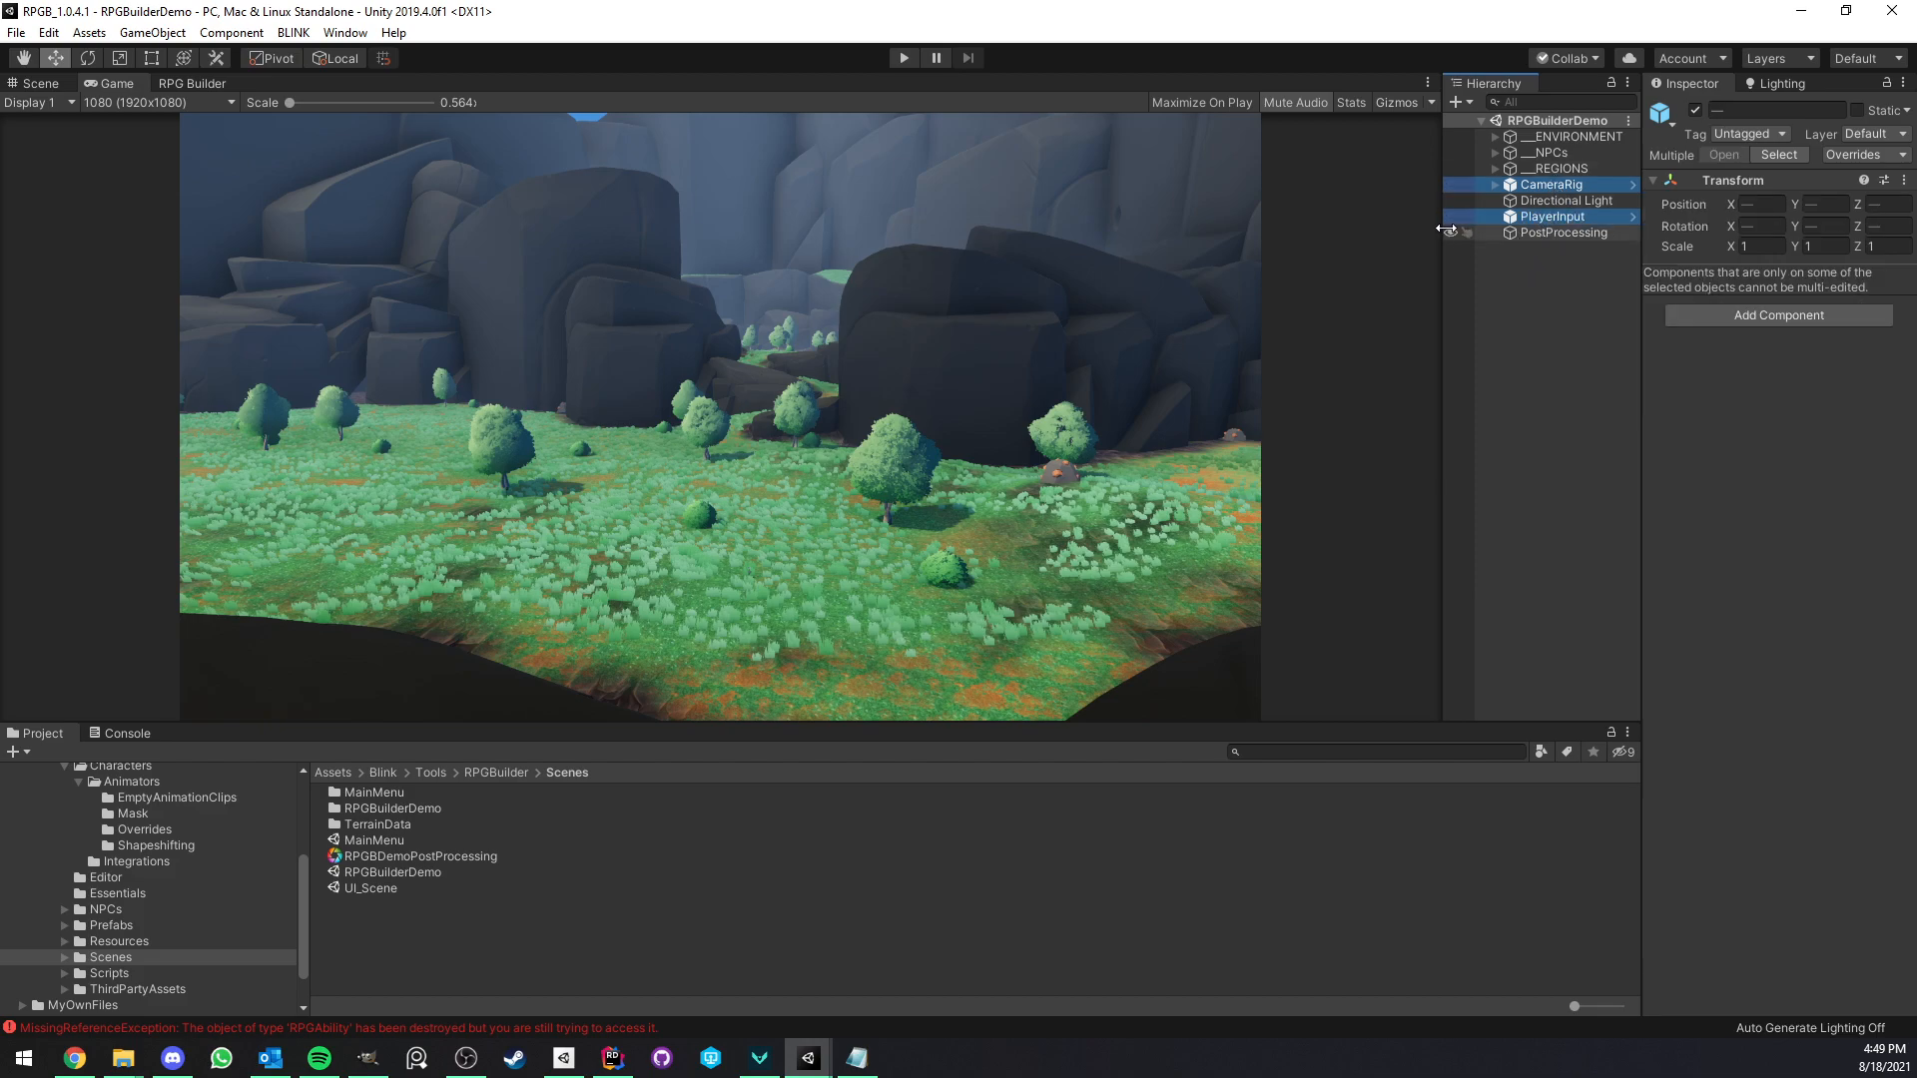
{"action": "right_click", "coordinate": [1524, 187]}
{"action": "left_click", "coordinate": [1479, 197]}
{"action": "scroll", "coordinate": [47, 899], "scroll_direction": "up", "scroll_amount": 4}
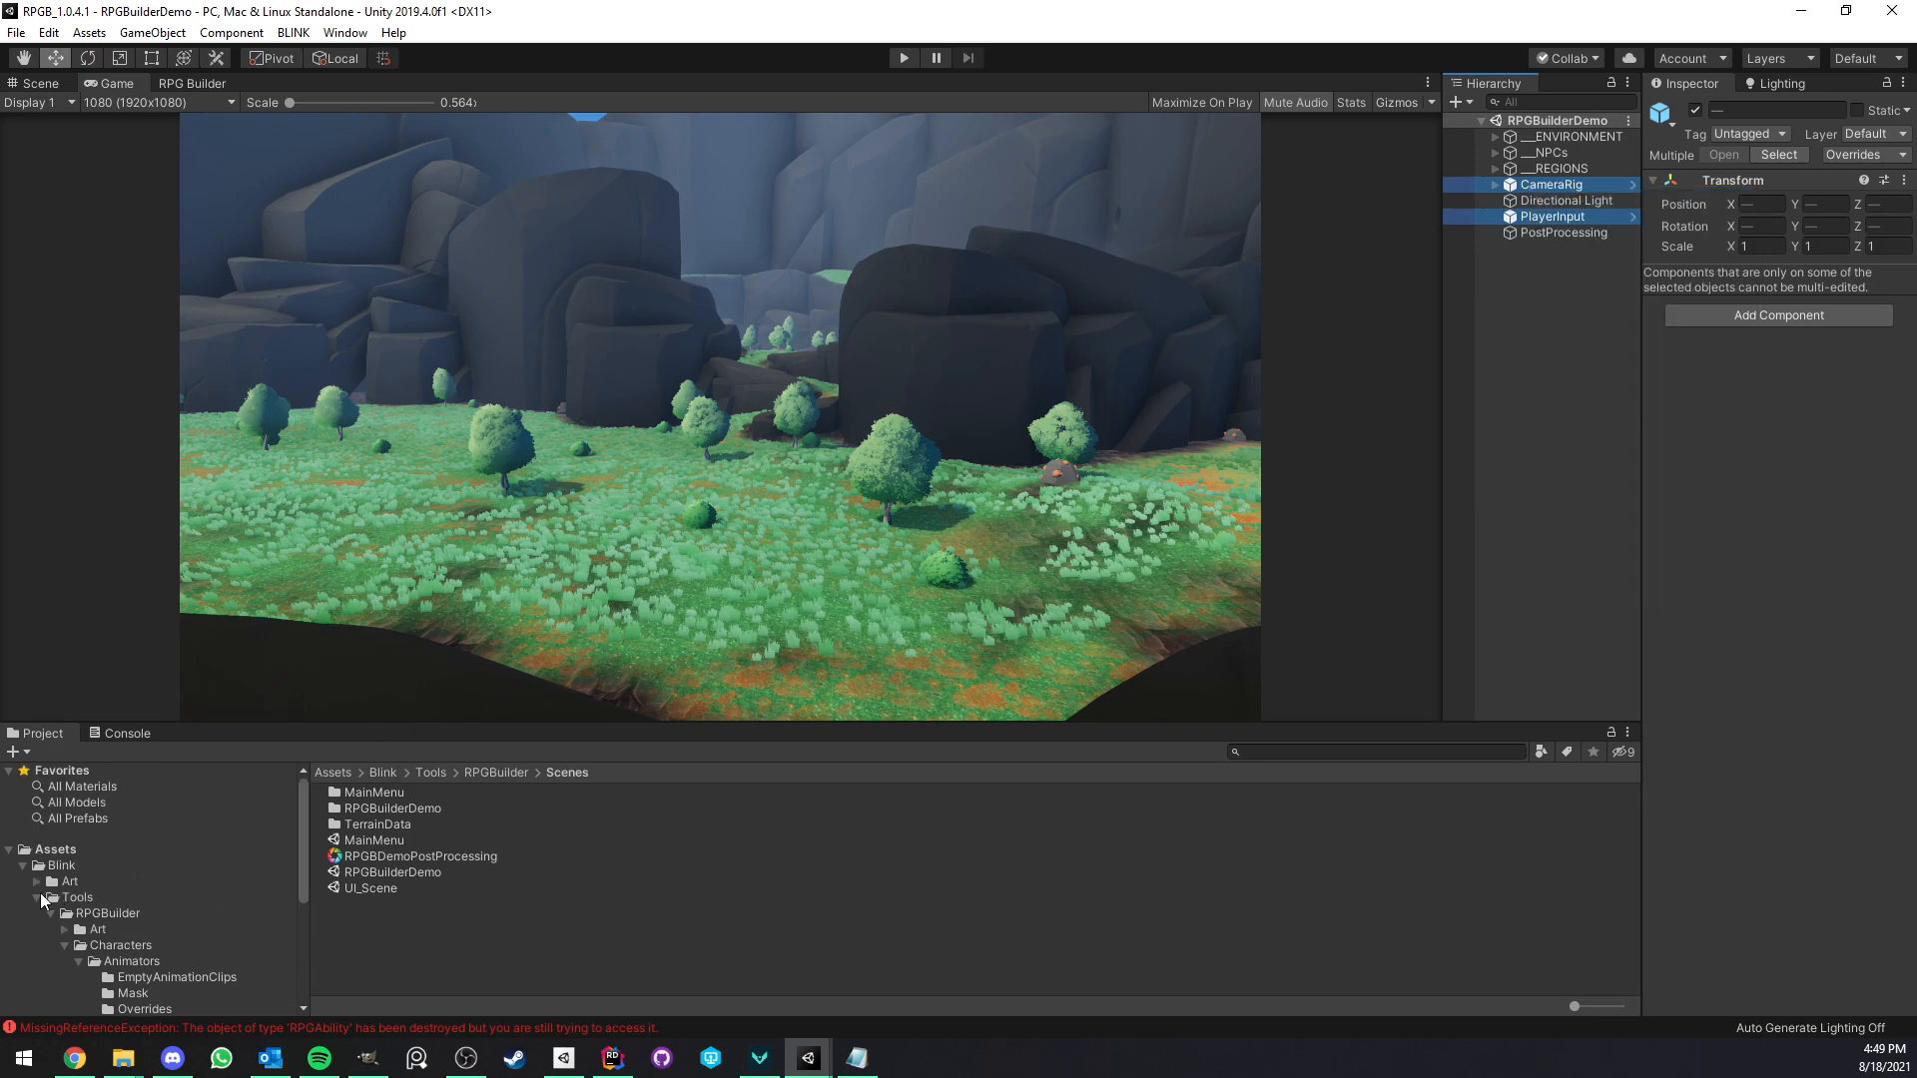
{"action": "left_click", "coordinate": [23, 866]}
{"action": "left_click", "coordinate": [83, 882]}
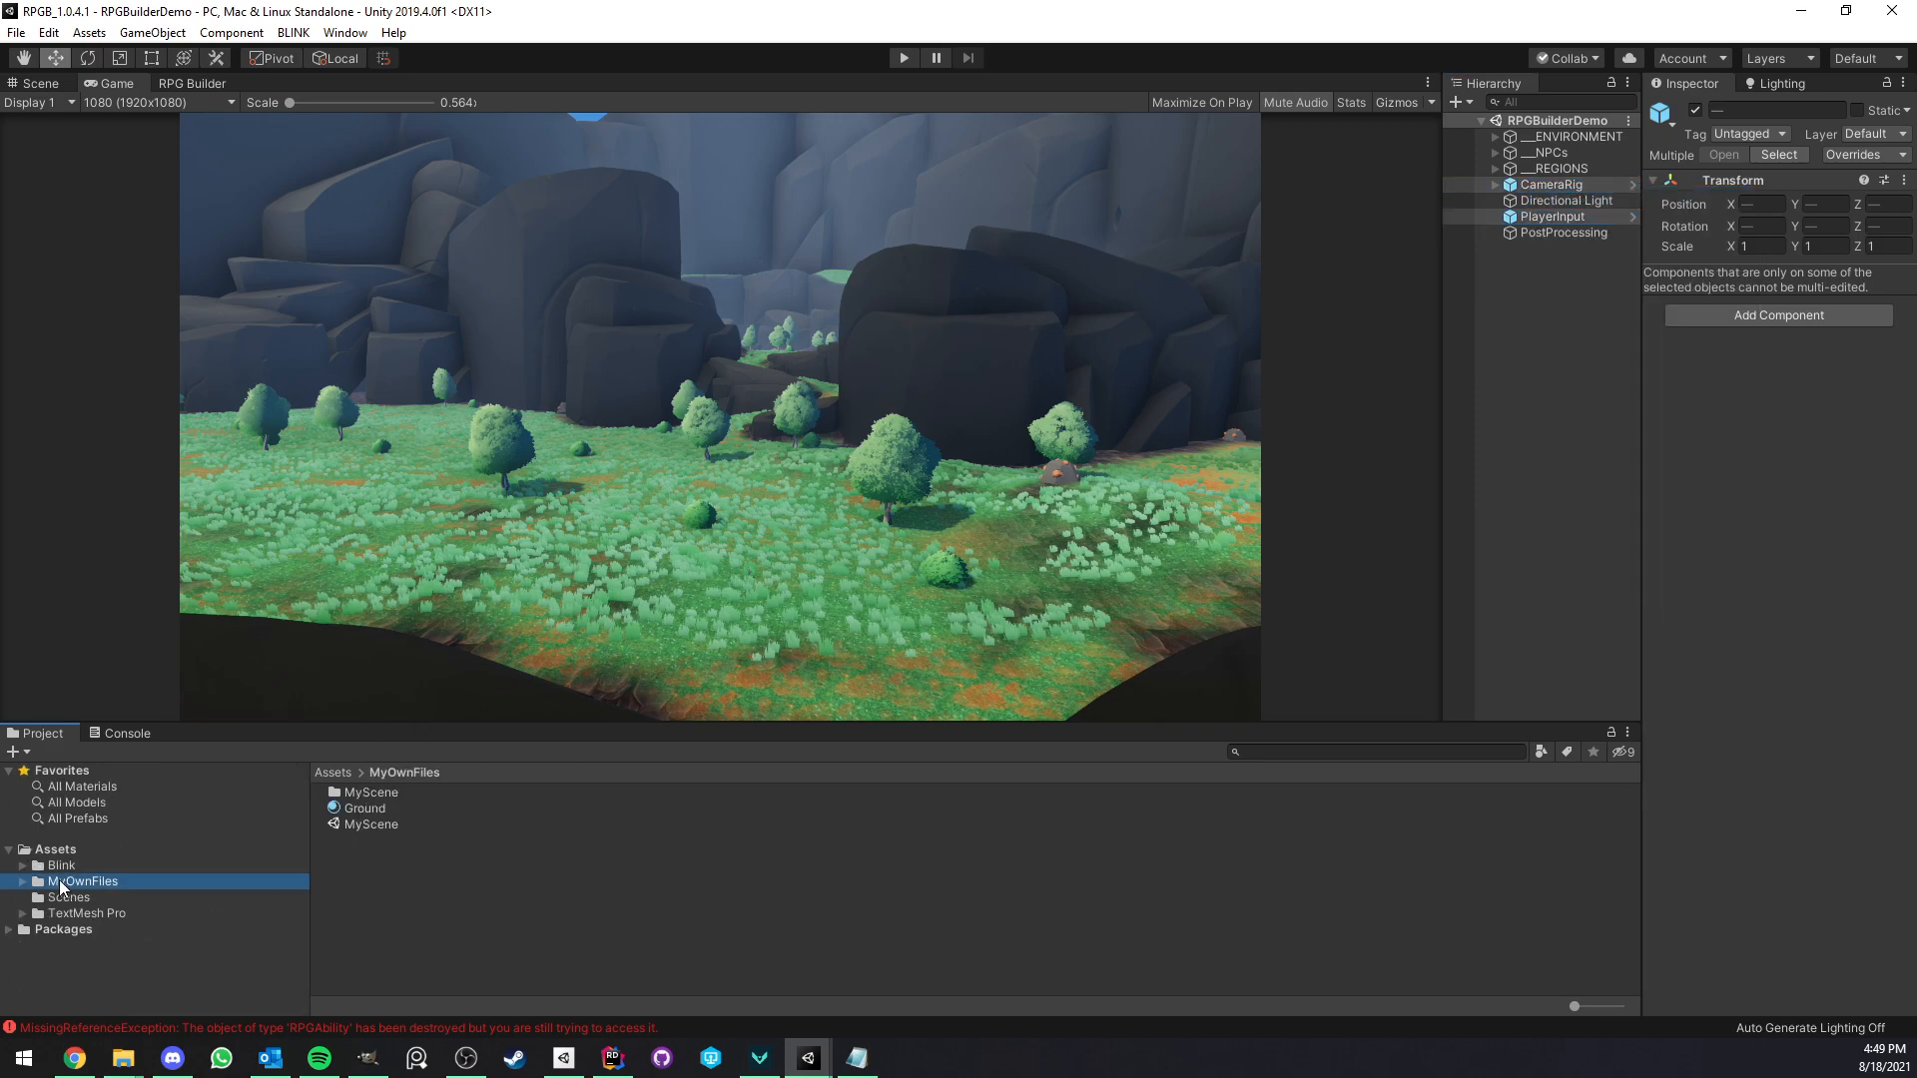
{"action": "left_click", "coordinate": [401, 821]}
{"action": "double_click", "coordinate": [401, 823]}
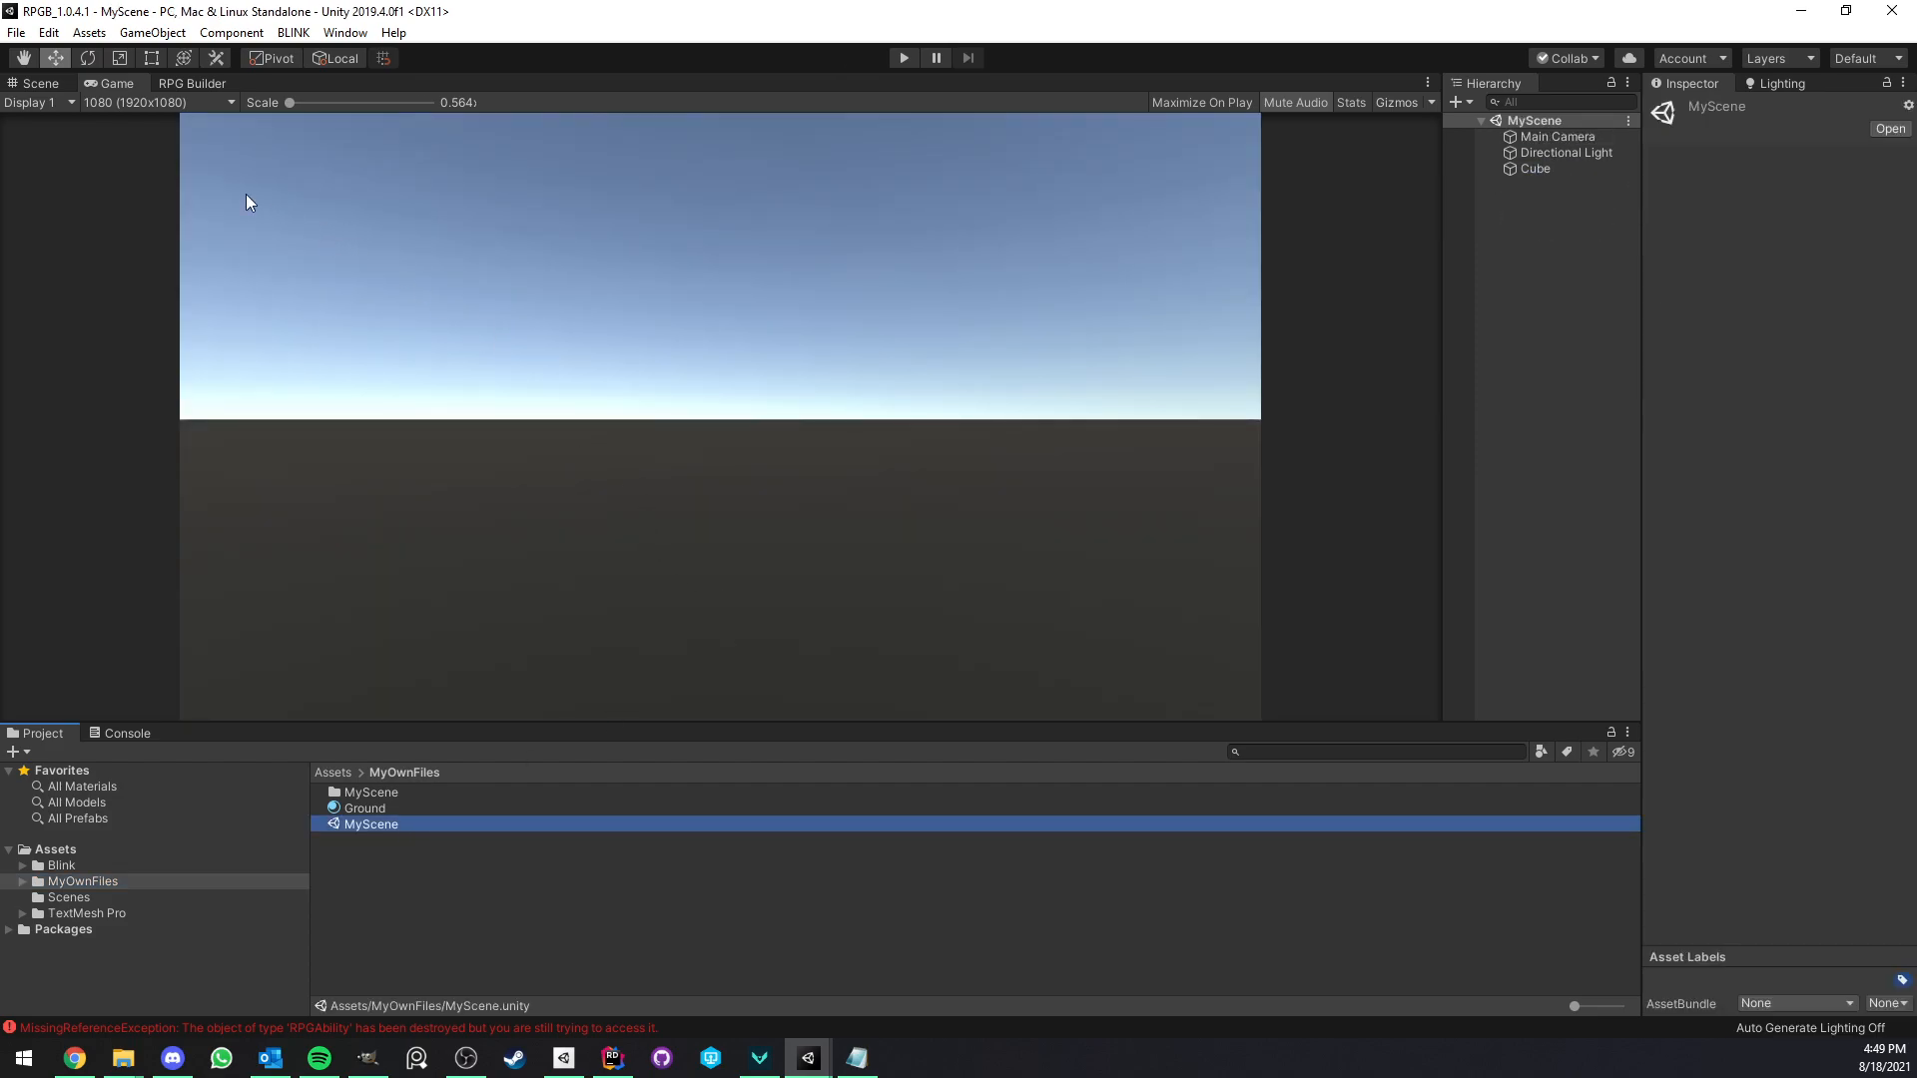
{"action": "left_click", "coordinate": [1519, 311]}
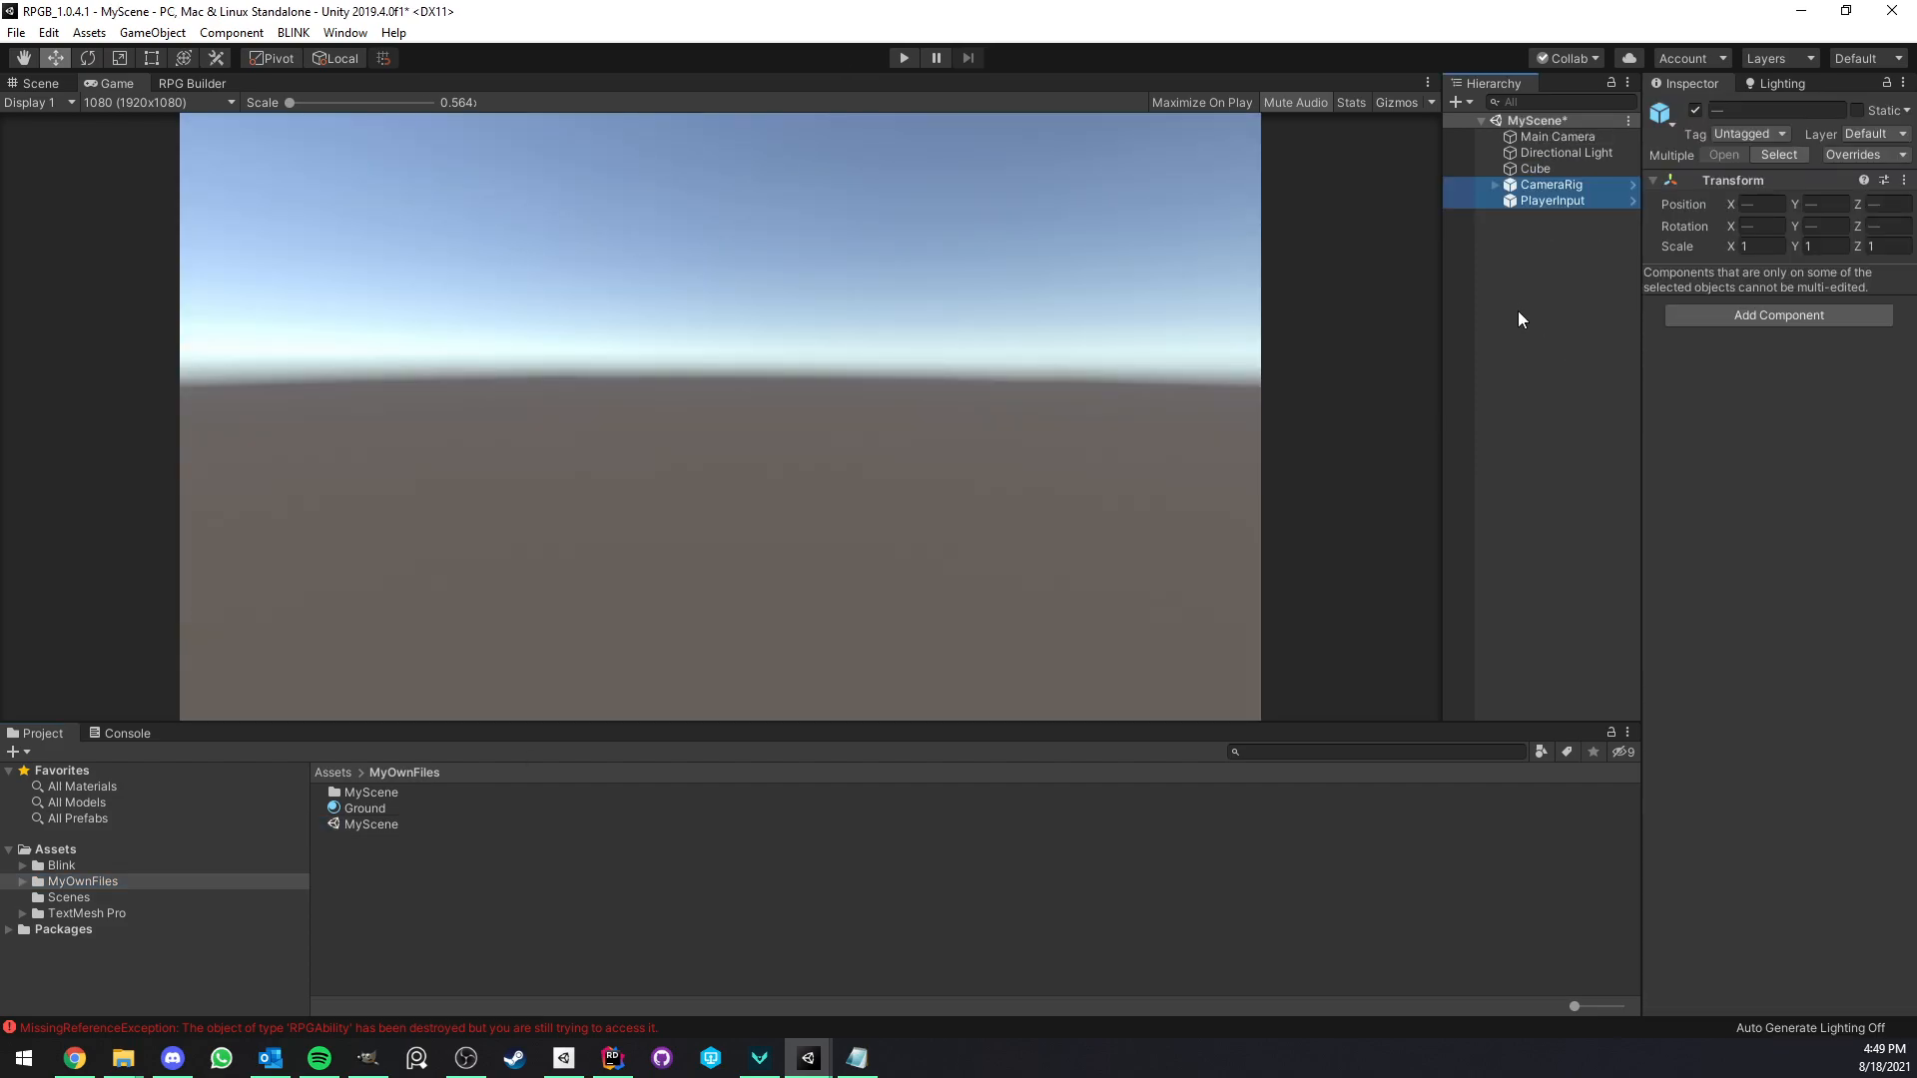
{"action": "left_click", "coordinate": [1519, 306]}
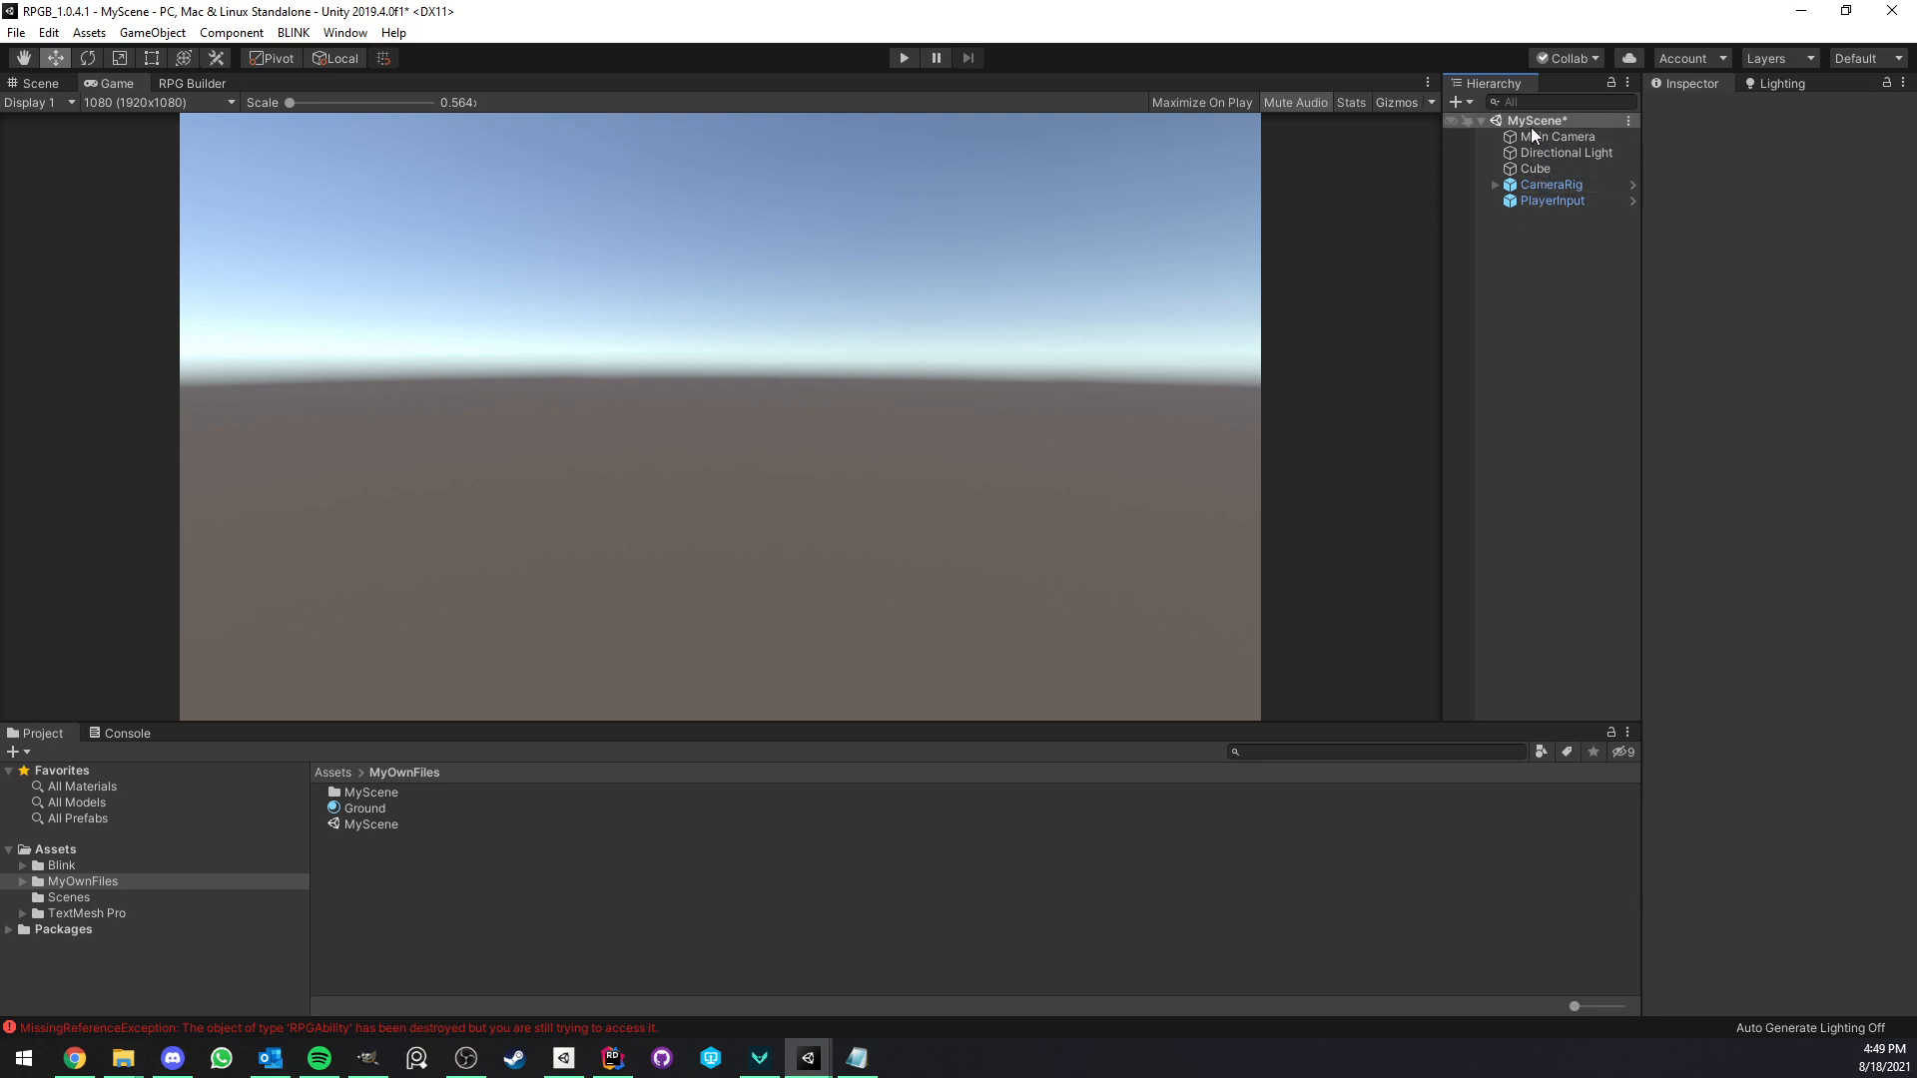
Delete the original Main Camera from MyScene and examine the Main Camera nested inside the CameraRig.
{"action": "left_click", "coordinate": [1554, 137]}
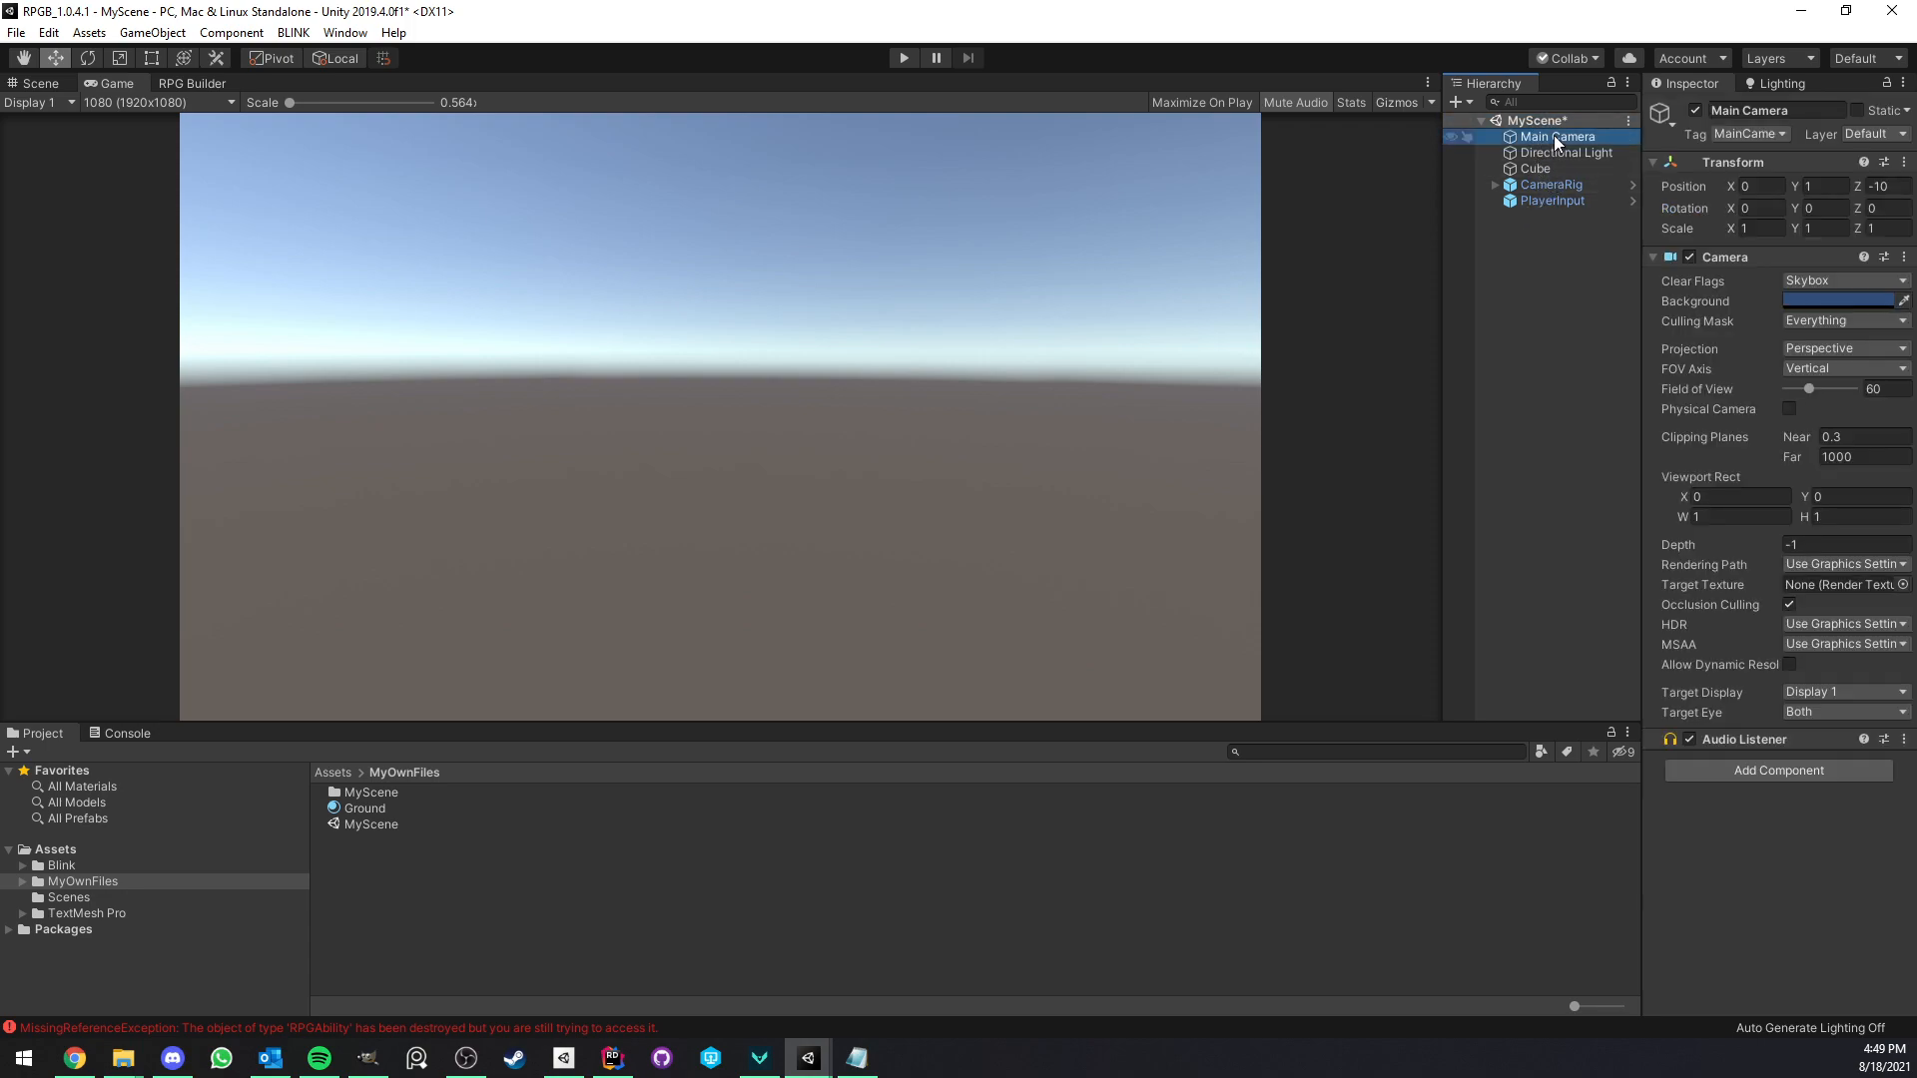
{"action": "key", "text": "Delete"}
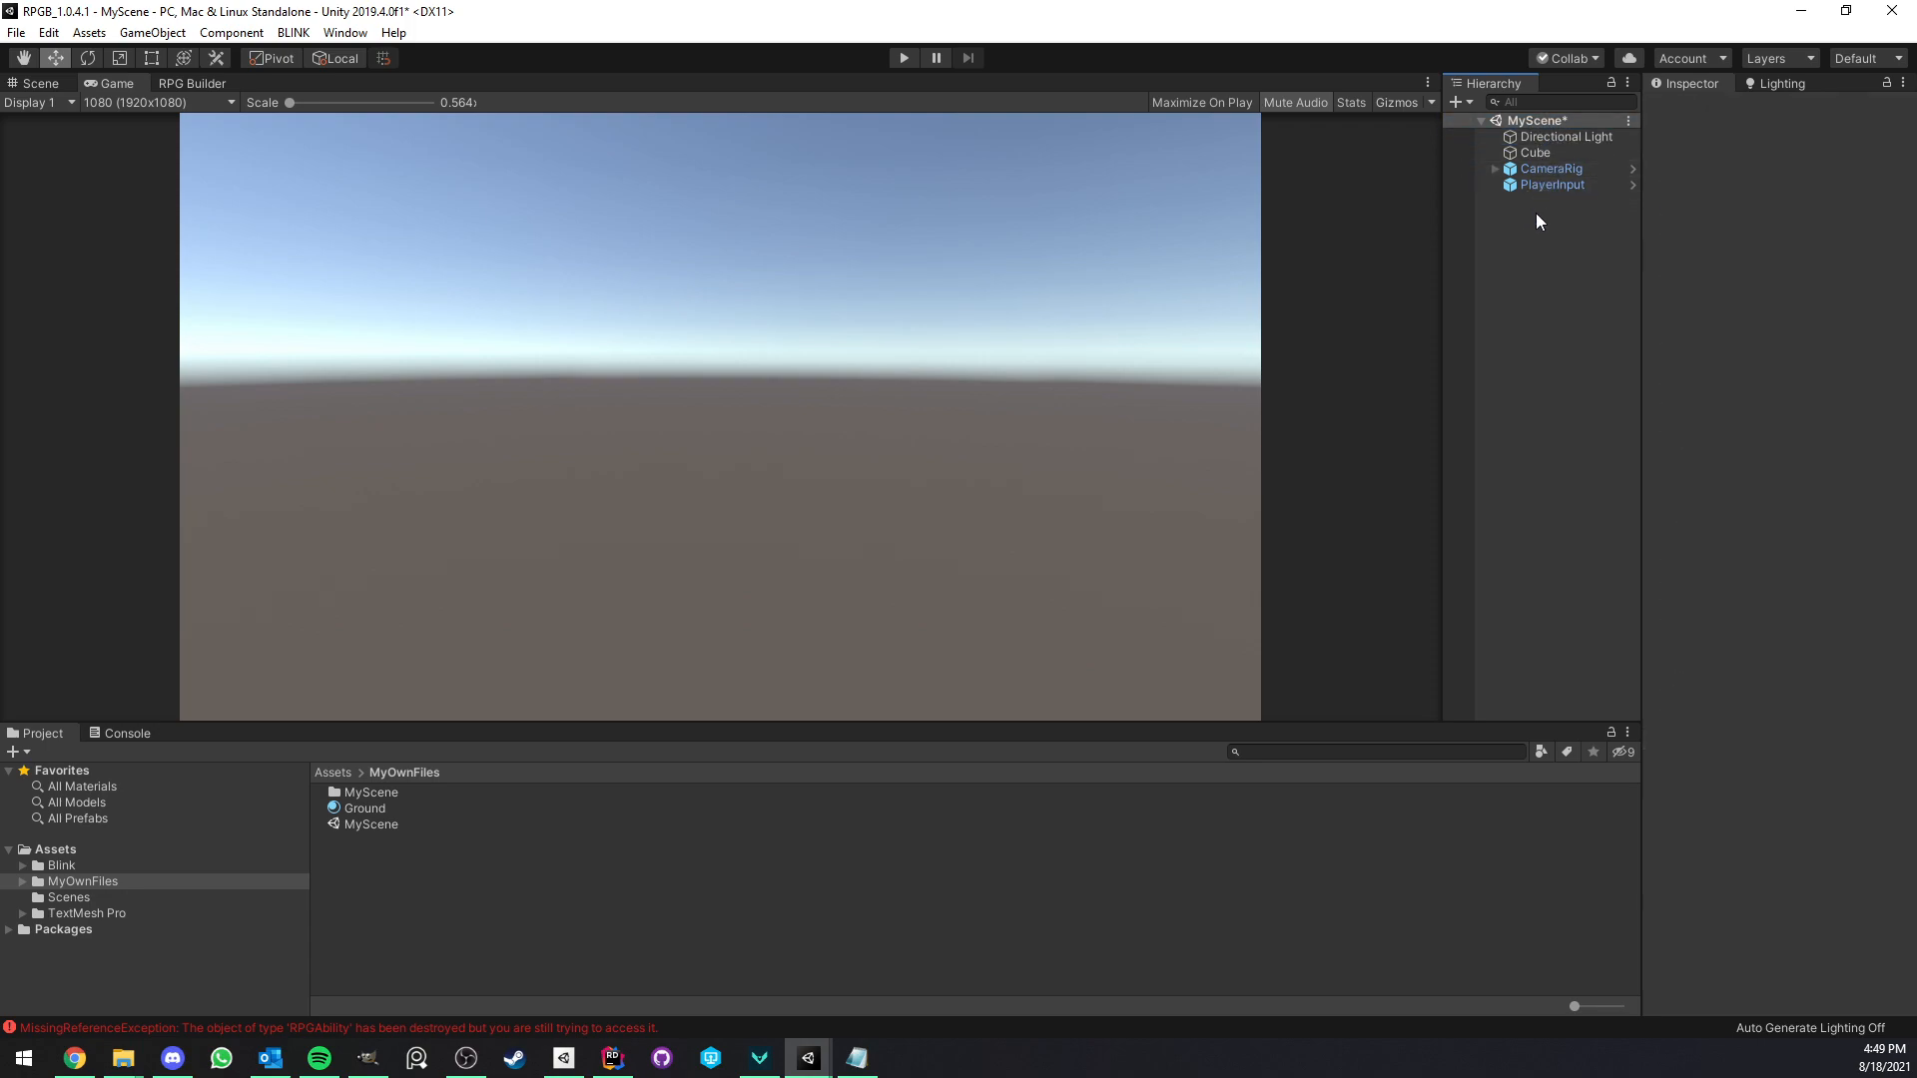
{"action": "left_click", "coordinate": [1495, 168]}
{"action": "left_click", "coordinate": [1509, 185]}
{"action": "left_click_drag", "start_coordinate": [1437, 208], "coordinate": [1337, 208]}
{"action": "left_click", "coordinate": [1423, 202]}
{"action": "left_click", "coordinate": [1436, 215]}
{"action": "left_click", "coordinate": [1498, 231]}
{"action": "scroll", "coordinate": [1699, 745], "scroll_direction": "down", "scroll_amount": 3}
{"action": "scroll", "coordinate": [1703, 739], "scroll_direction": "up", "scroll_amount": 3}
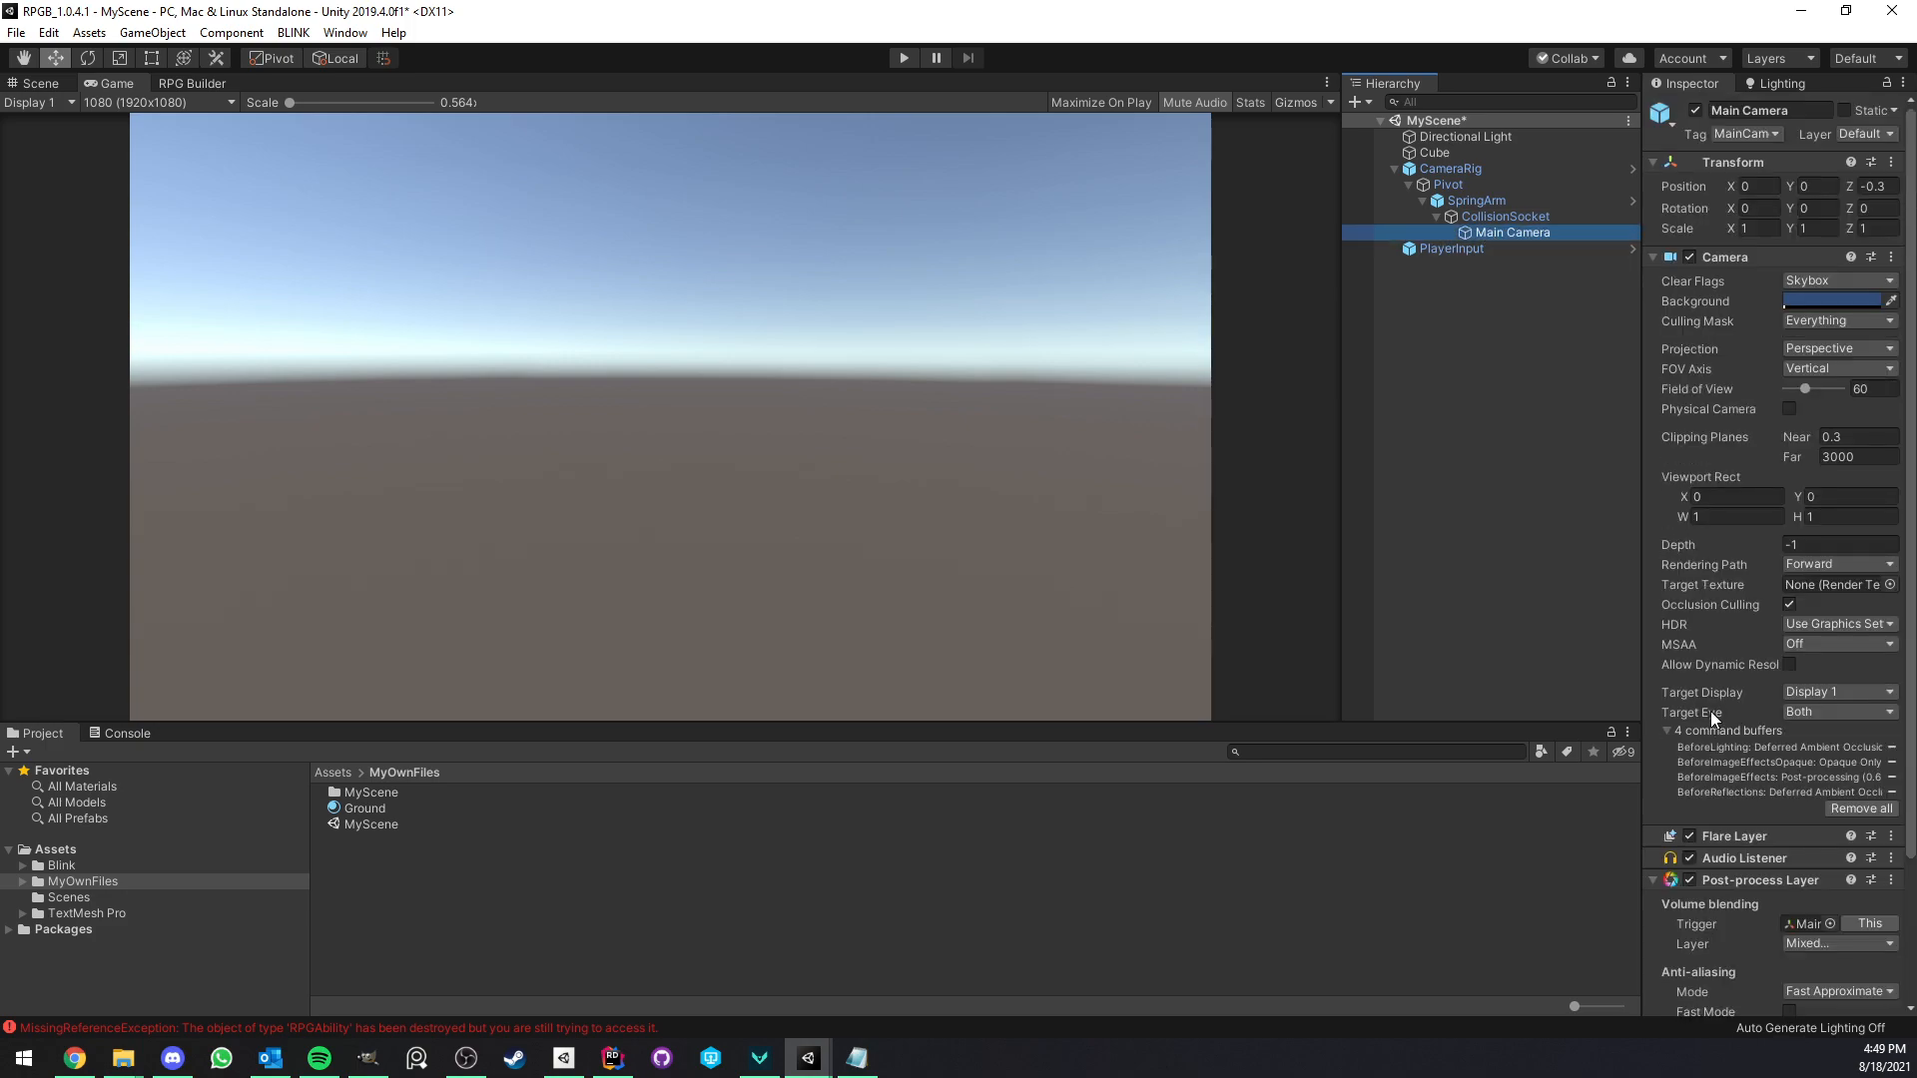
{"action": "left_click", "coordinate": [1502, 401]}
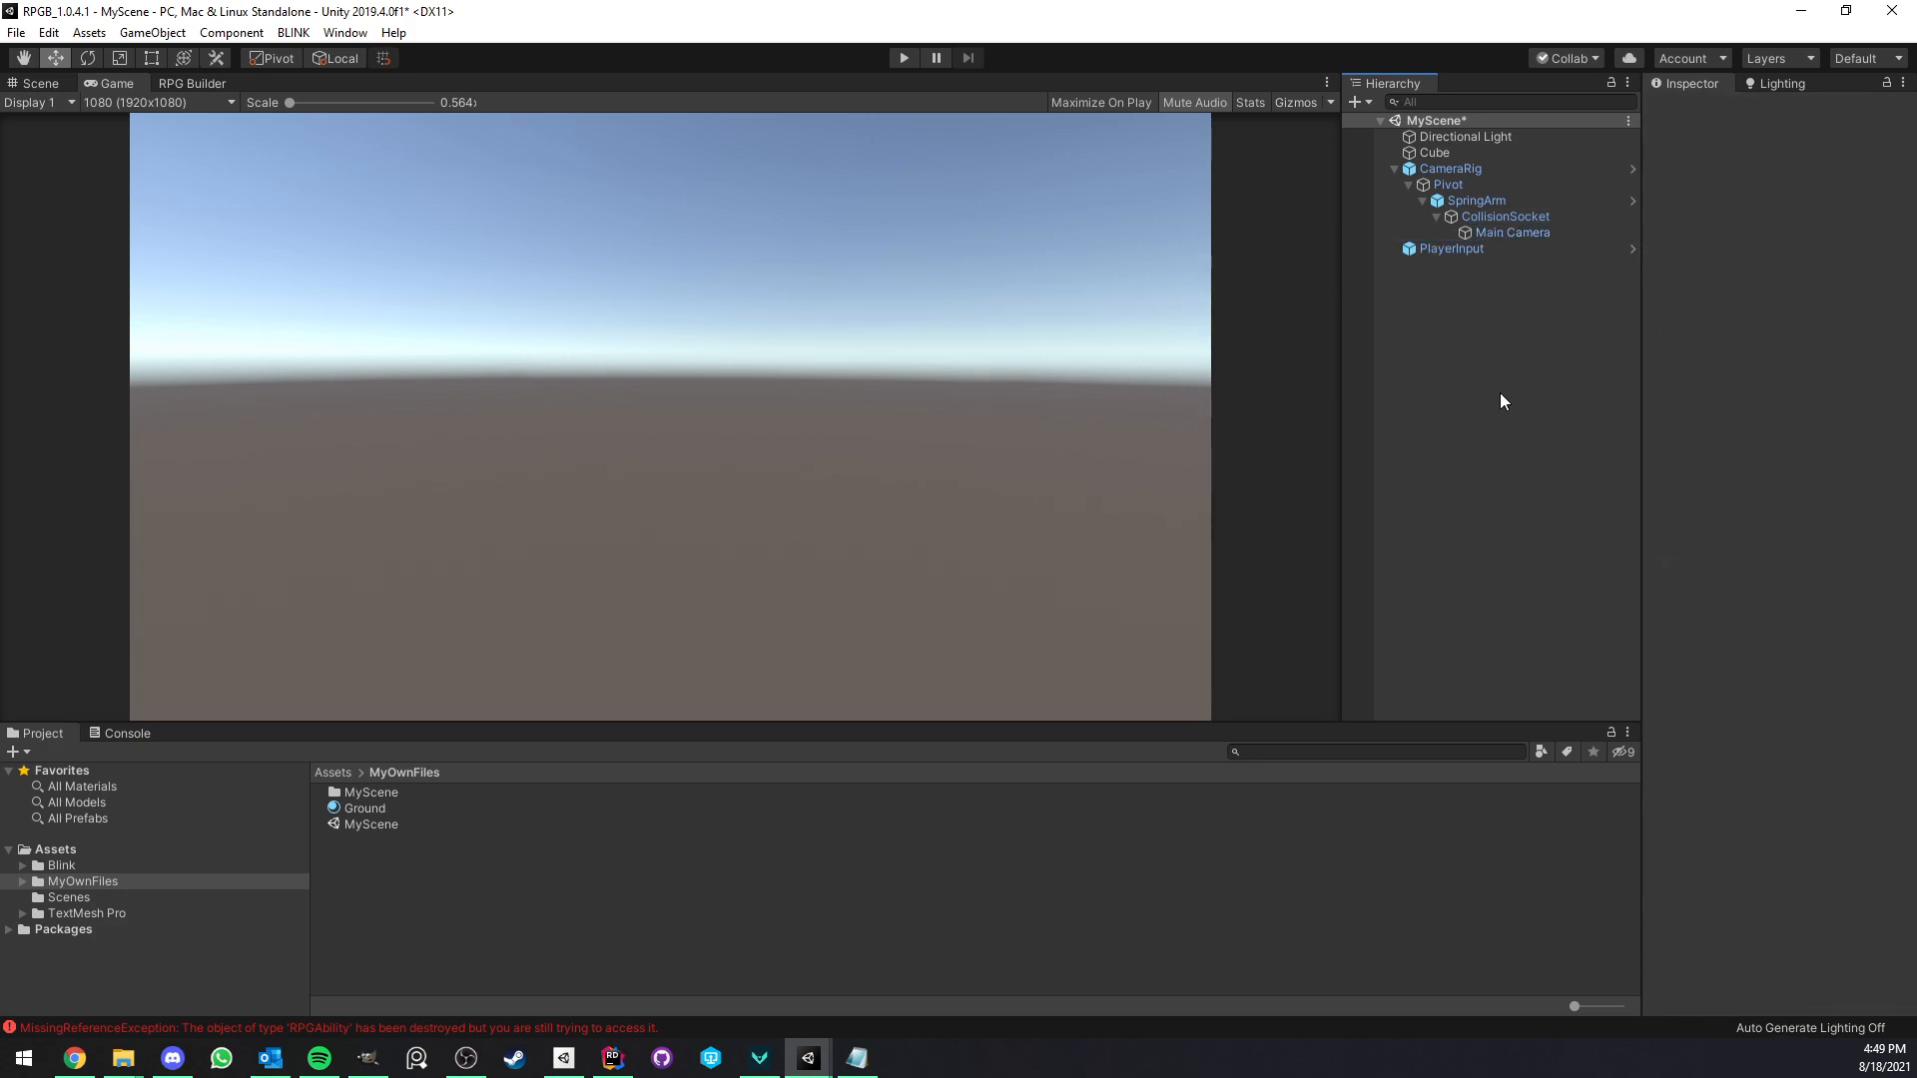
Open the Blink editor scene loader and dock it beneath the Hierarchy.
{"action": "left_click", "coordinate": [294, 32]}
{"action": "left_click", "coordinate": [335, 73]}
{"action": "left_click_drag", "start_coordinate": [981, 459], "coordinate": [1527, 674]}
{"action": "left_click_drag", "start_coordinate": [1433, 514], "coordinate": [1438, 649]}
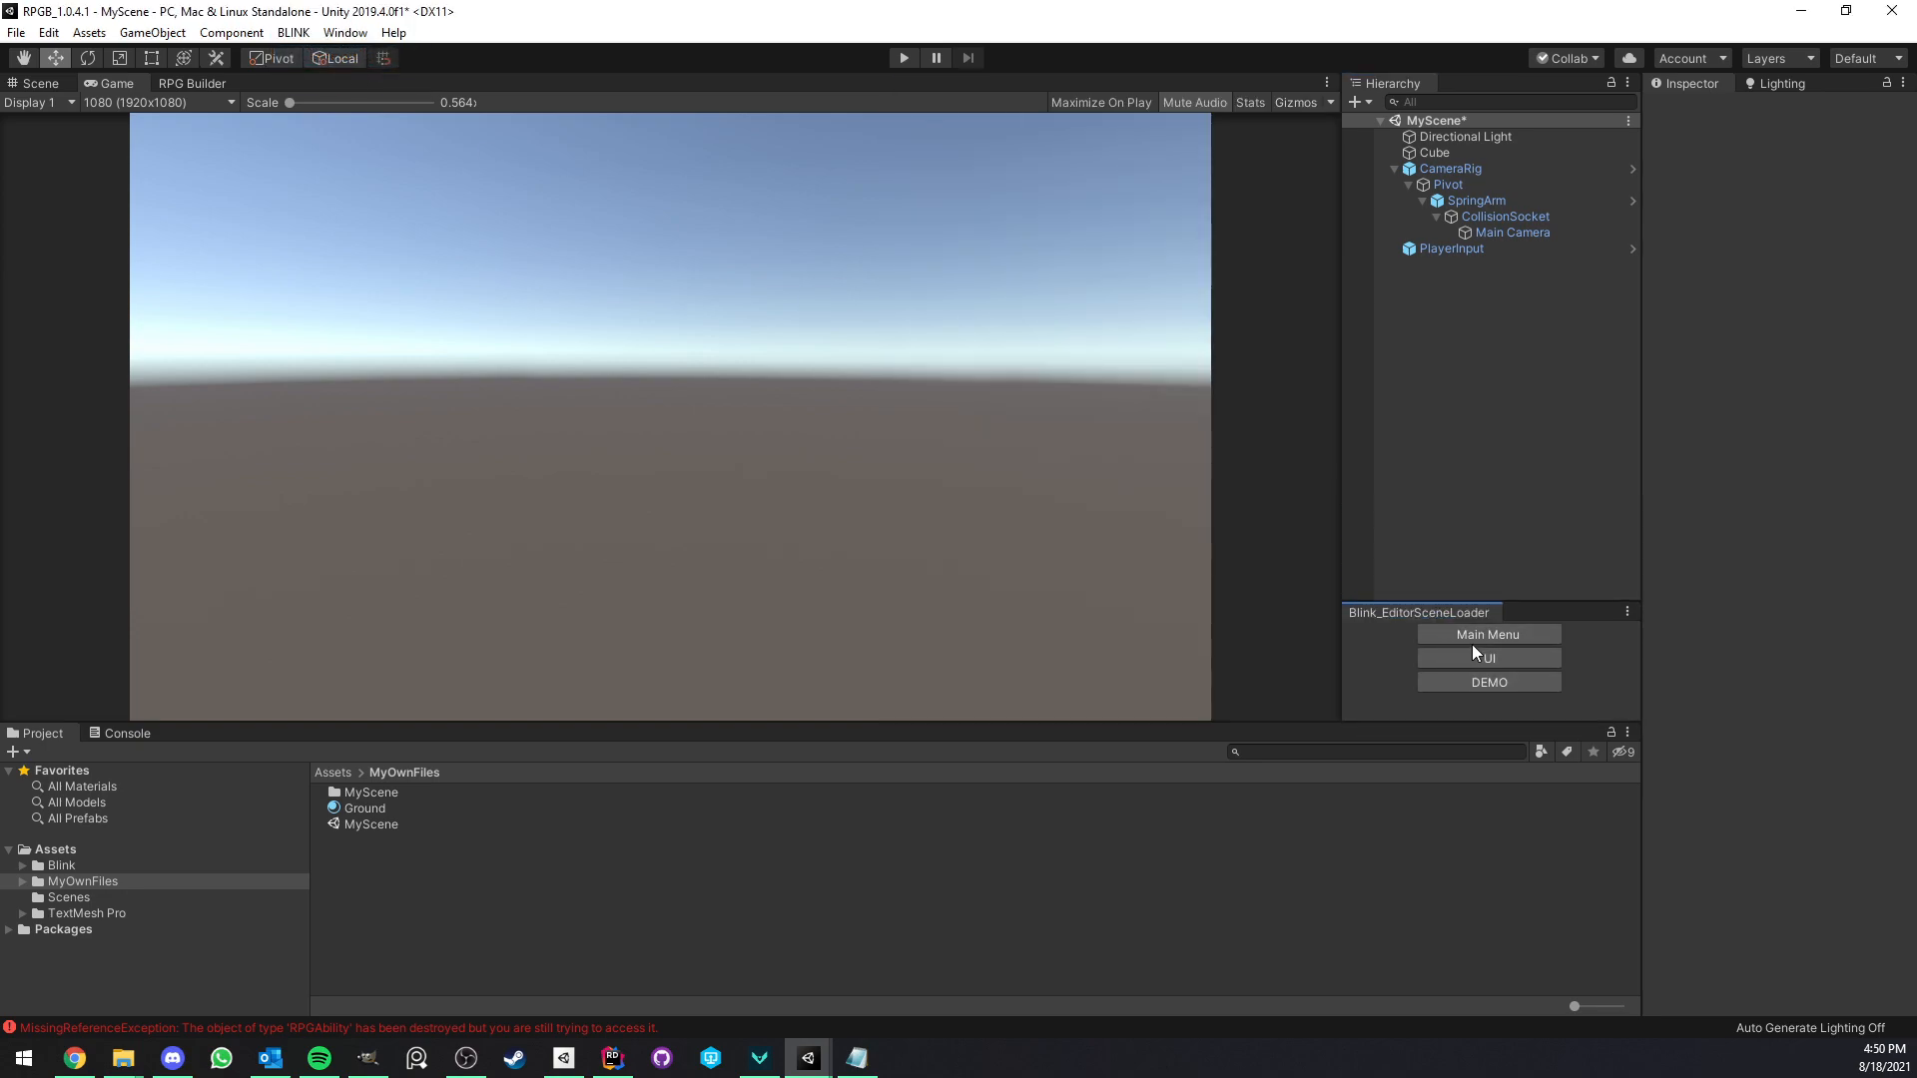
Load the Main Menu scene with the scene loader, saving MyScene, and clear the console.
{"action": "left_click", "coordinate": [1473, 643]}
{"action": "left_click", "coordinate": [1015, 570]}
{"action": "left_click", "coordinate": [114, 733]}
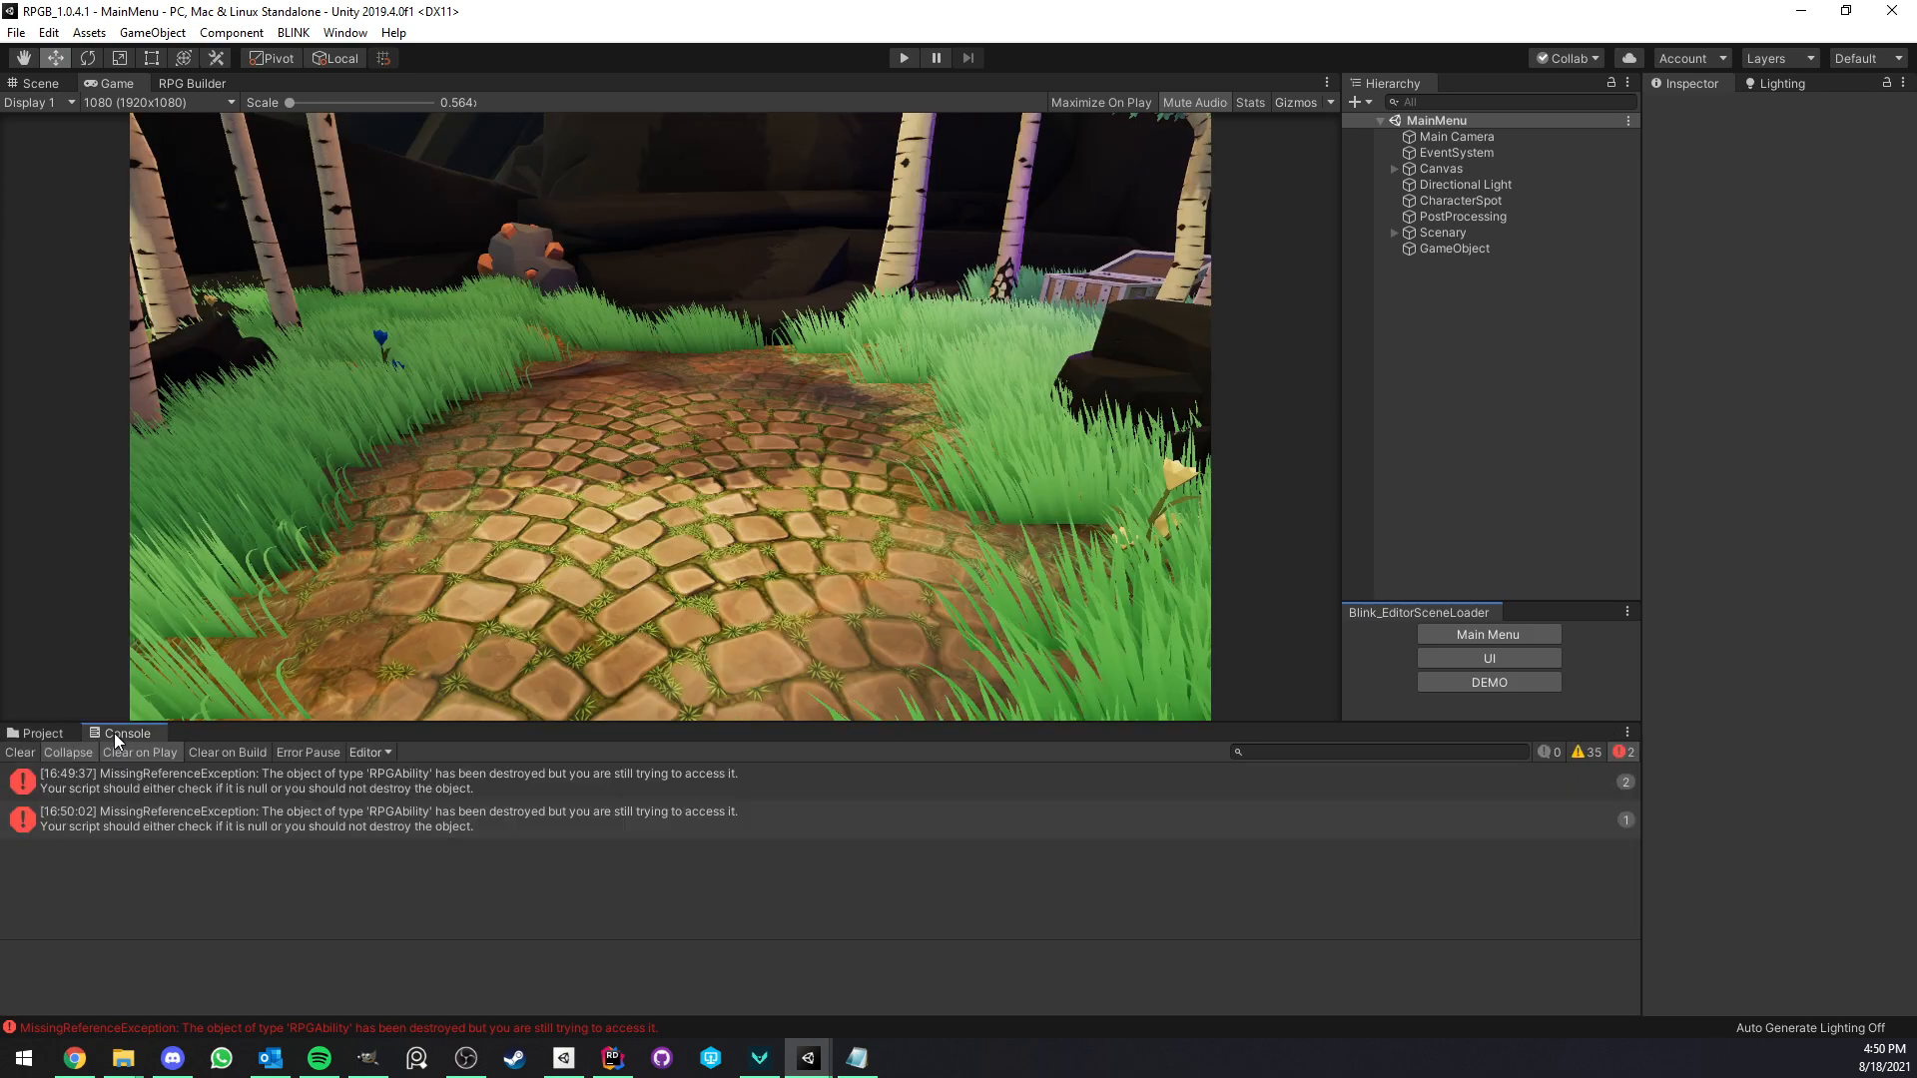
{"action": "left_click", "coordinate": [20, 753]}
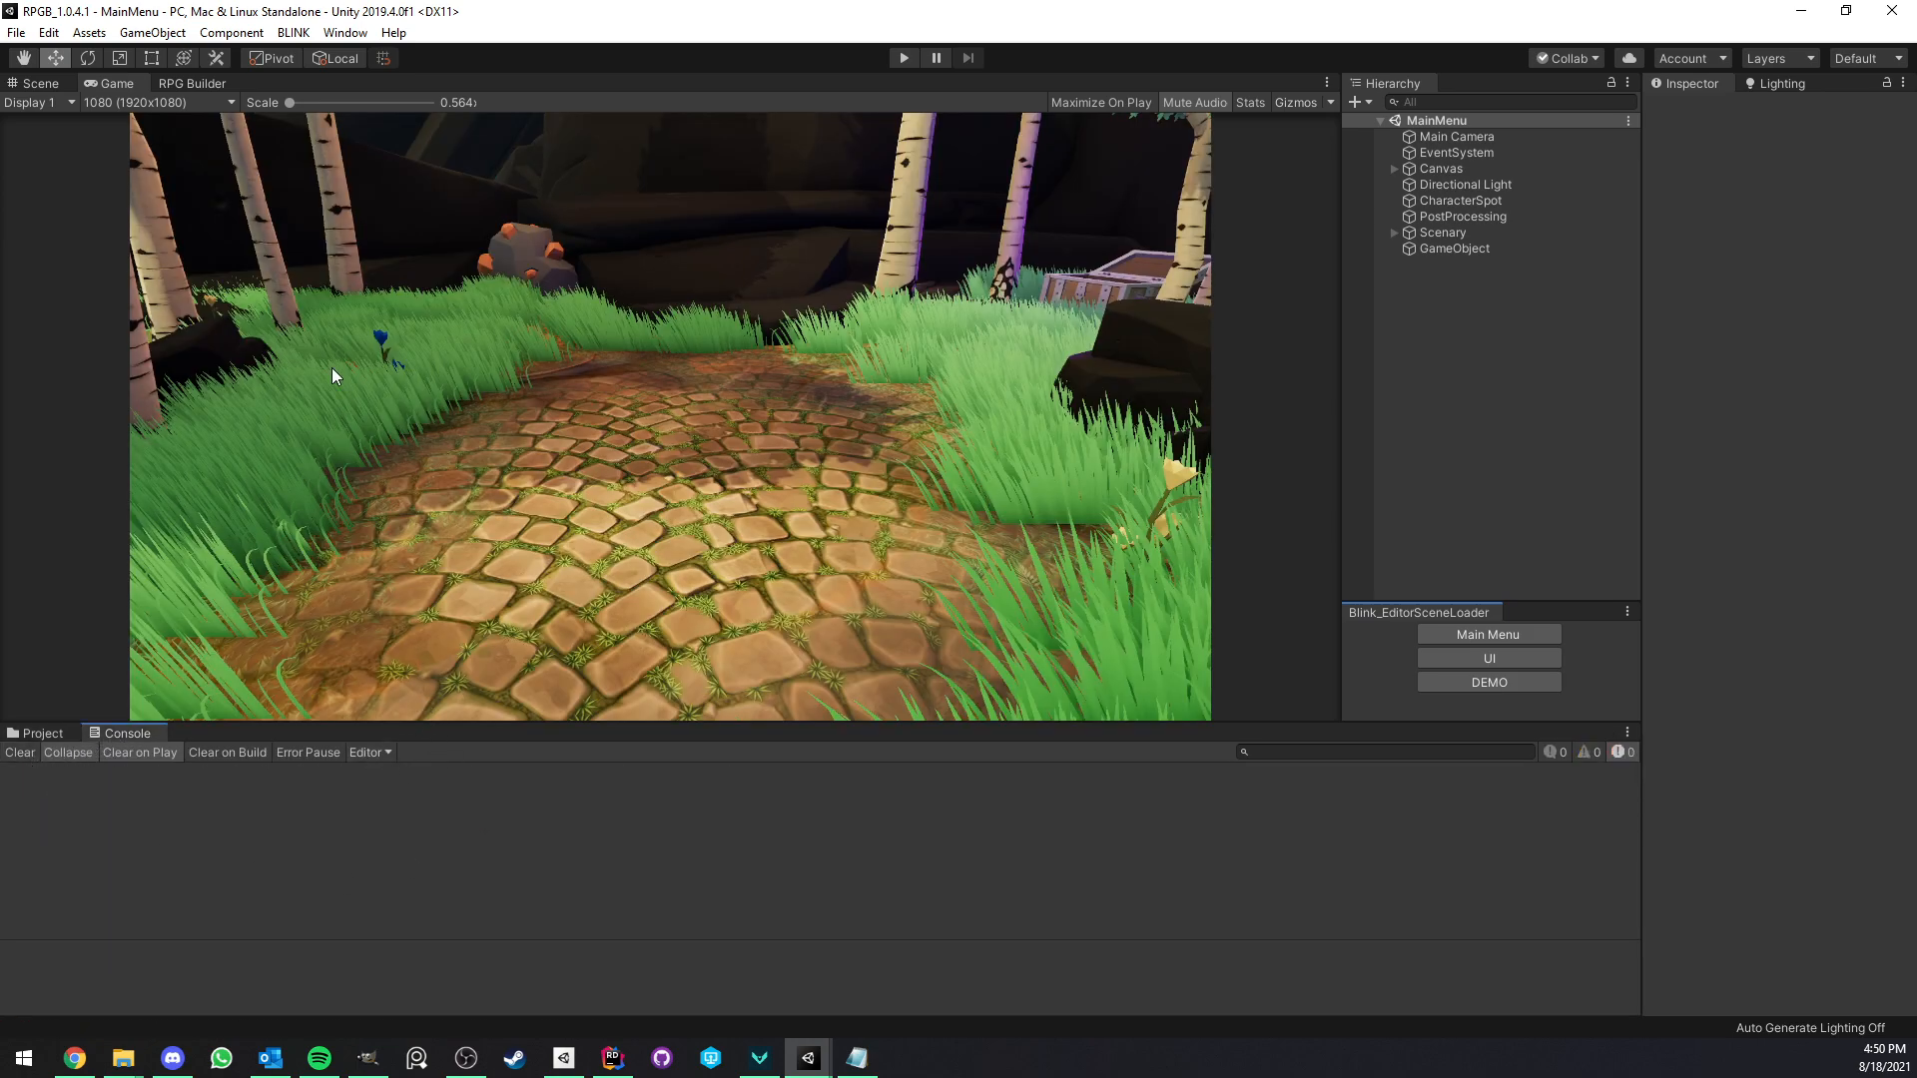
Examine the base info and prefab setup of the Bear NPC in RPG Builder's Combat category.
{"action": "left_click", "coordinate": [189, 83]}
{"action": "left_click", "coordinate": [194, 84]}
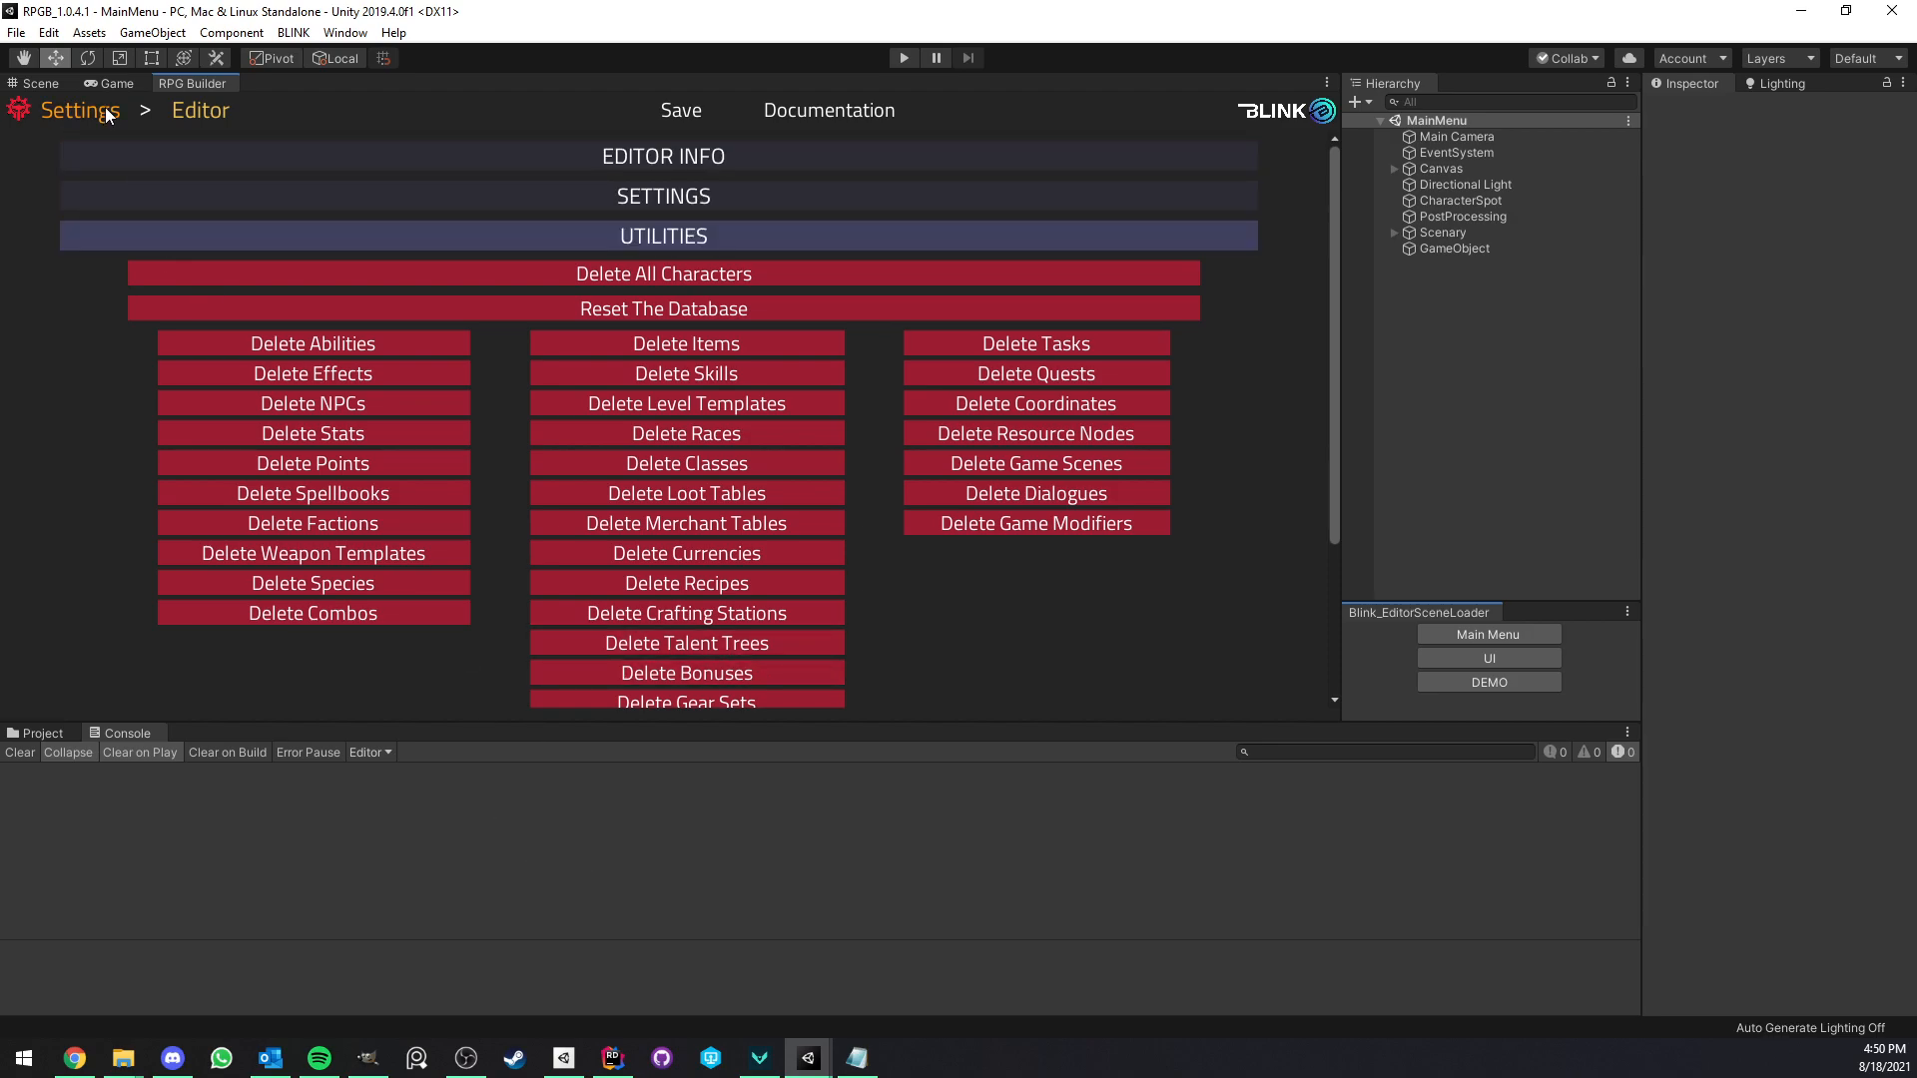
{"action": "left_click", "coordinate": [55, 111]}
{"action": "left_click", "coordinate": [88, 154]}
{"action": "left_click", "coordinate": [183, 118]}
{"action": "left_click", "coordinate": [98, 210]}
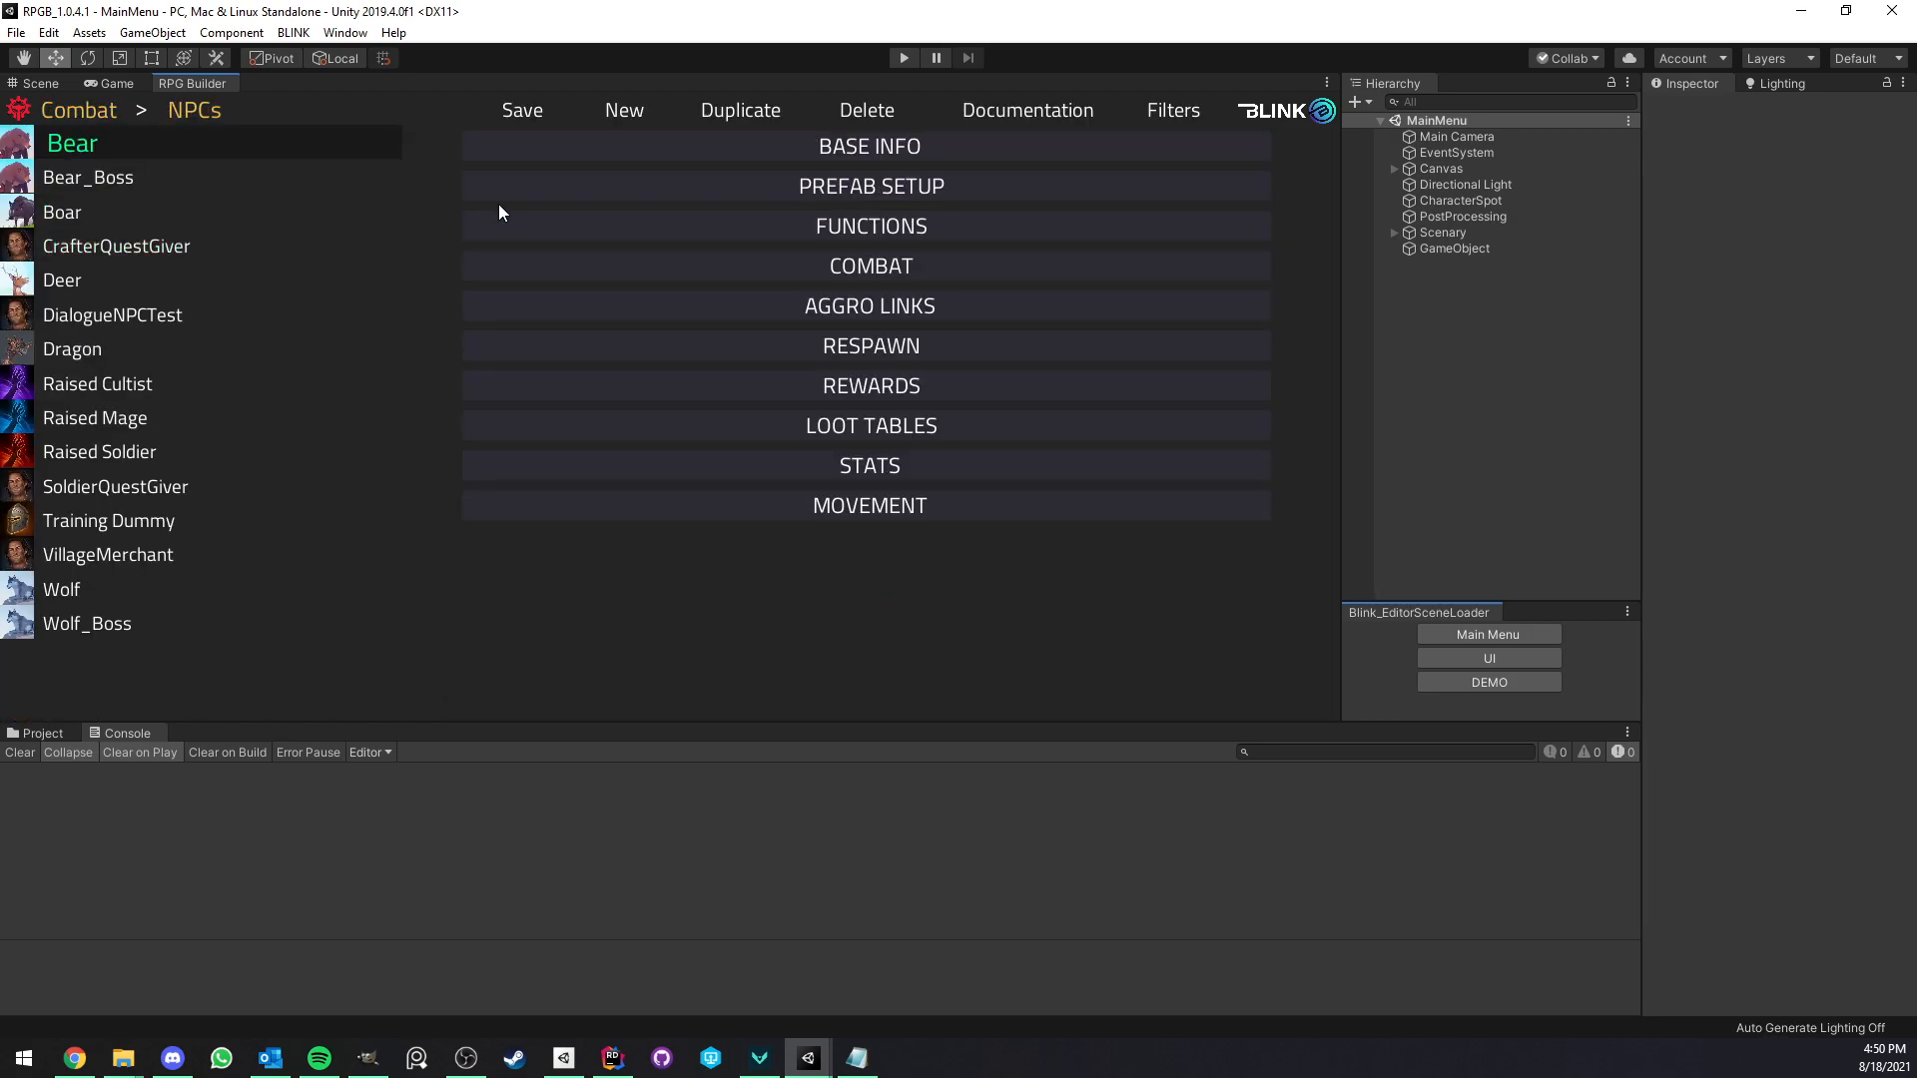
{"action": "left_click", "coordinate": [593, 166]}
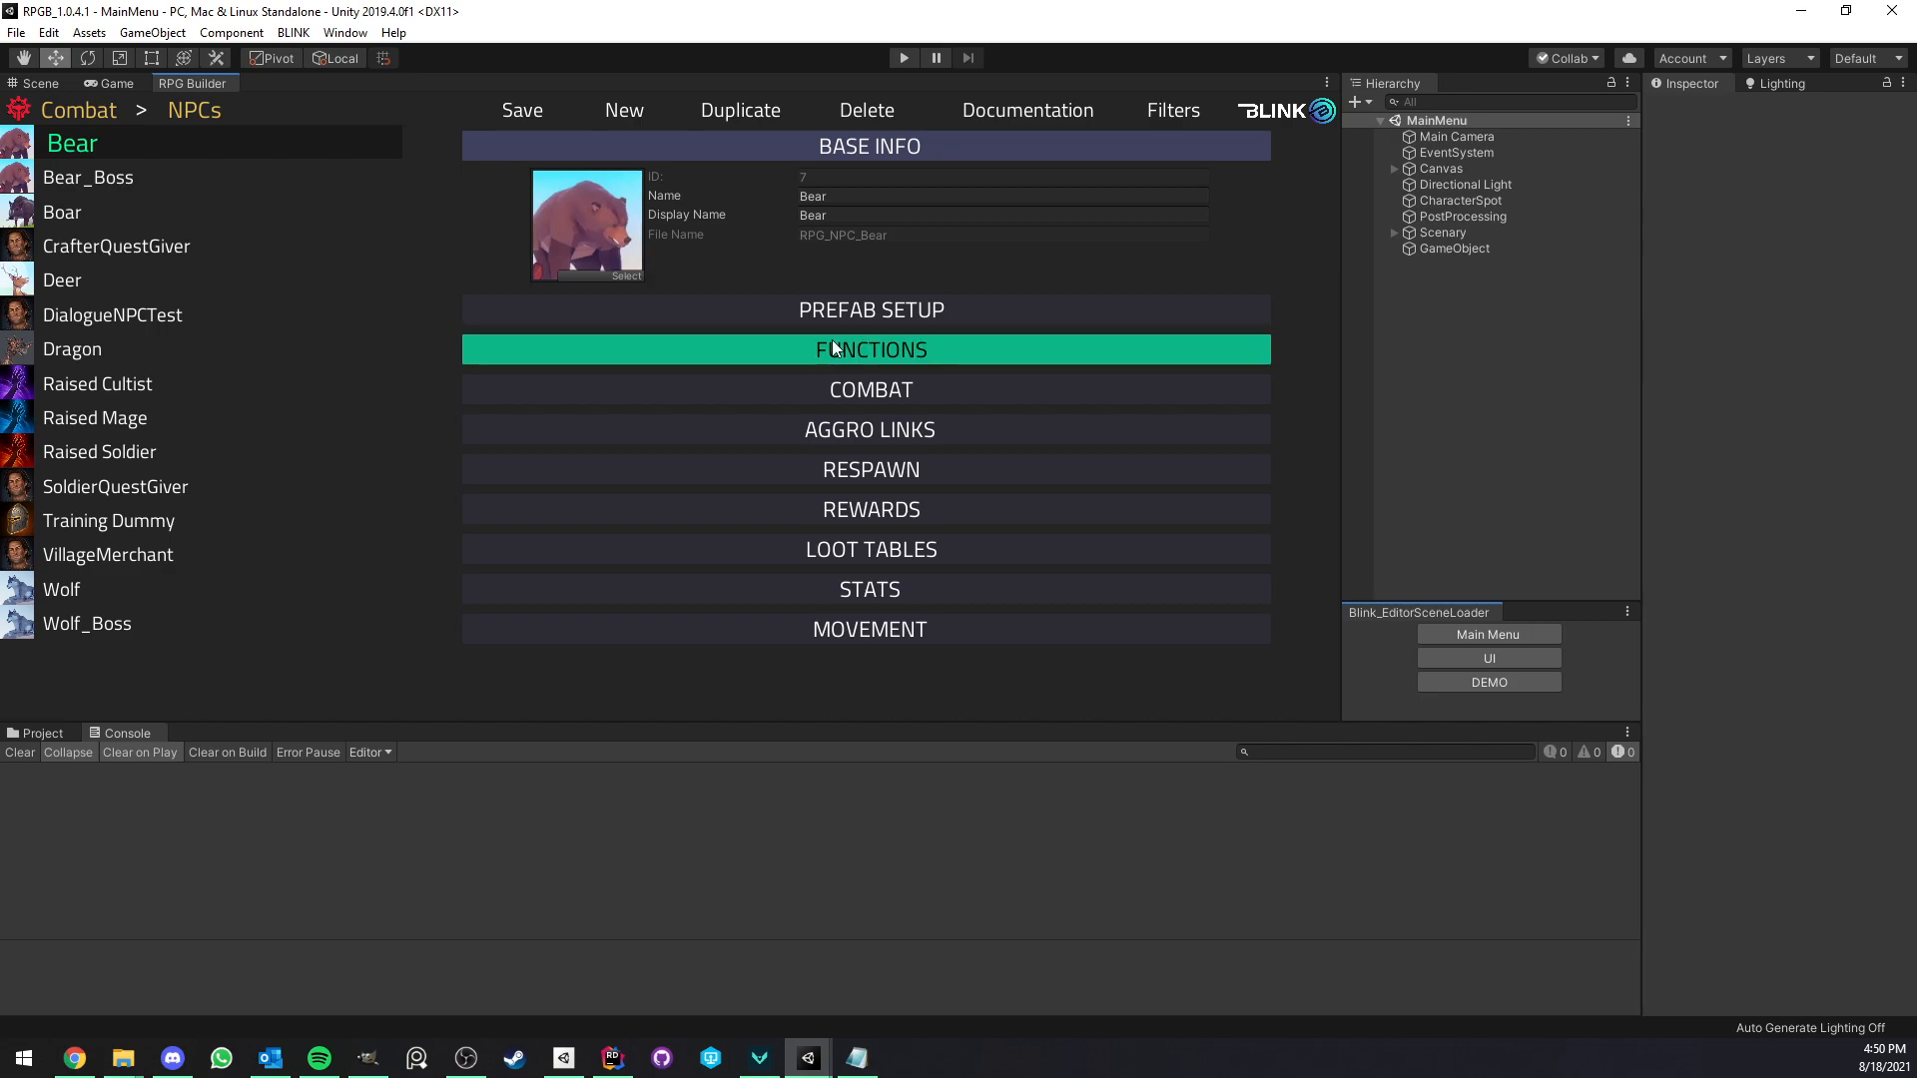
{"action": "left_click", "coordinate": [779, 308]}
{"action": "left_click", "coordinate": [598, 429]}
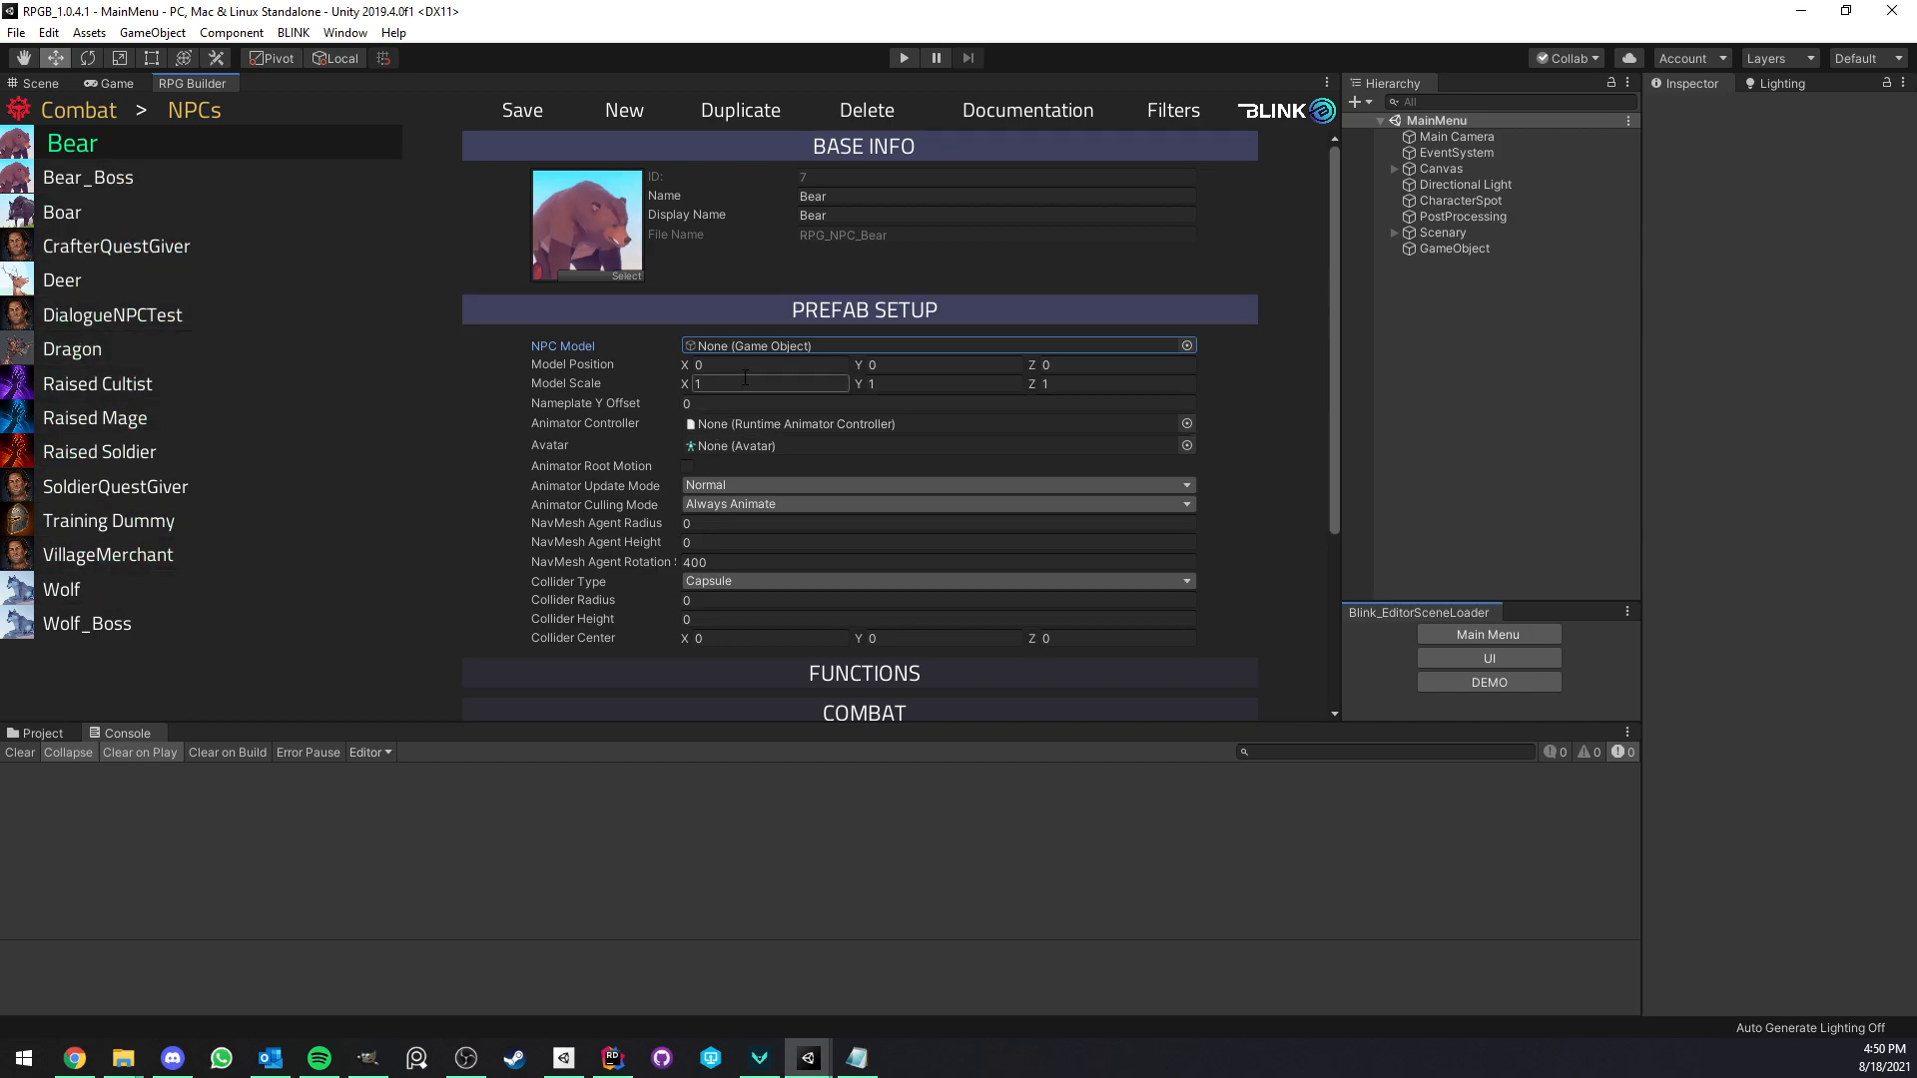
Return to the Game view and check which scenes are included in the build settings.
{"action": "left_click", "coordinate": [43, 733]}
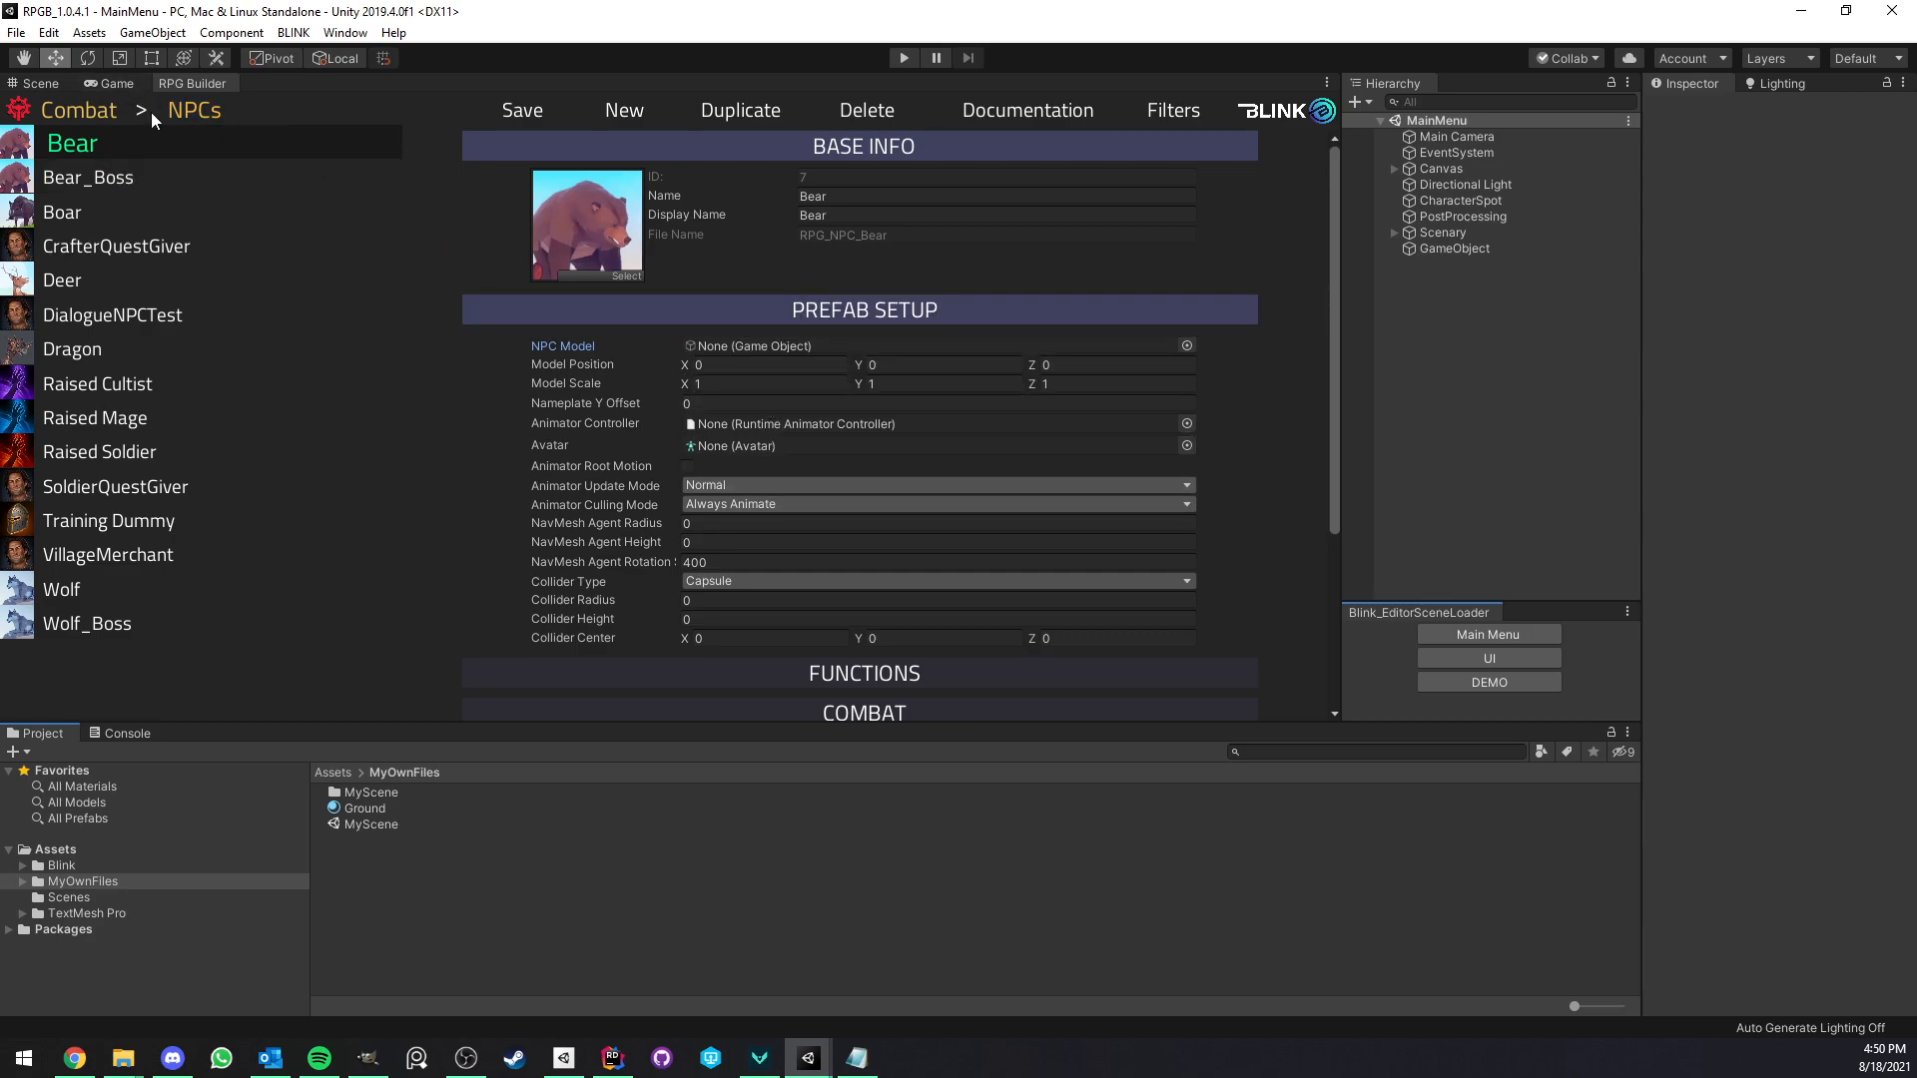
{"action": "key", "text": "ctrl+2"}
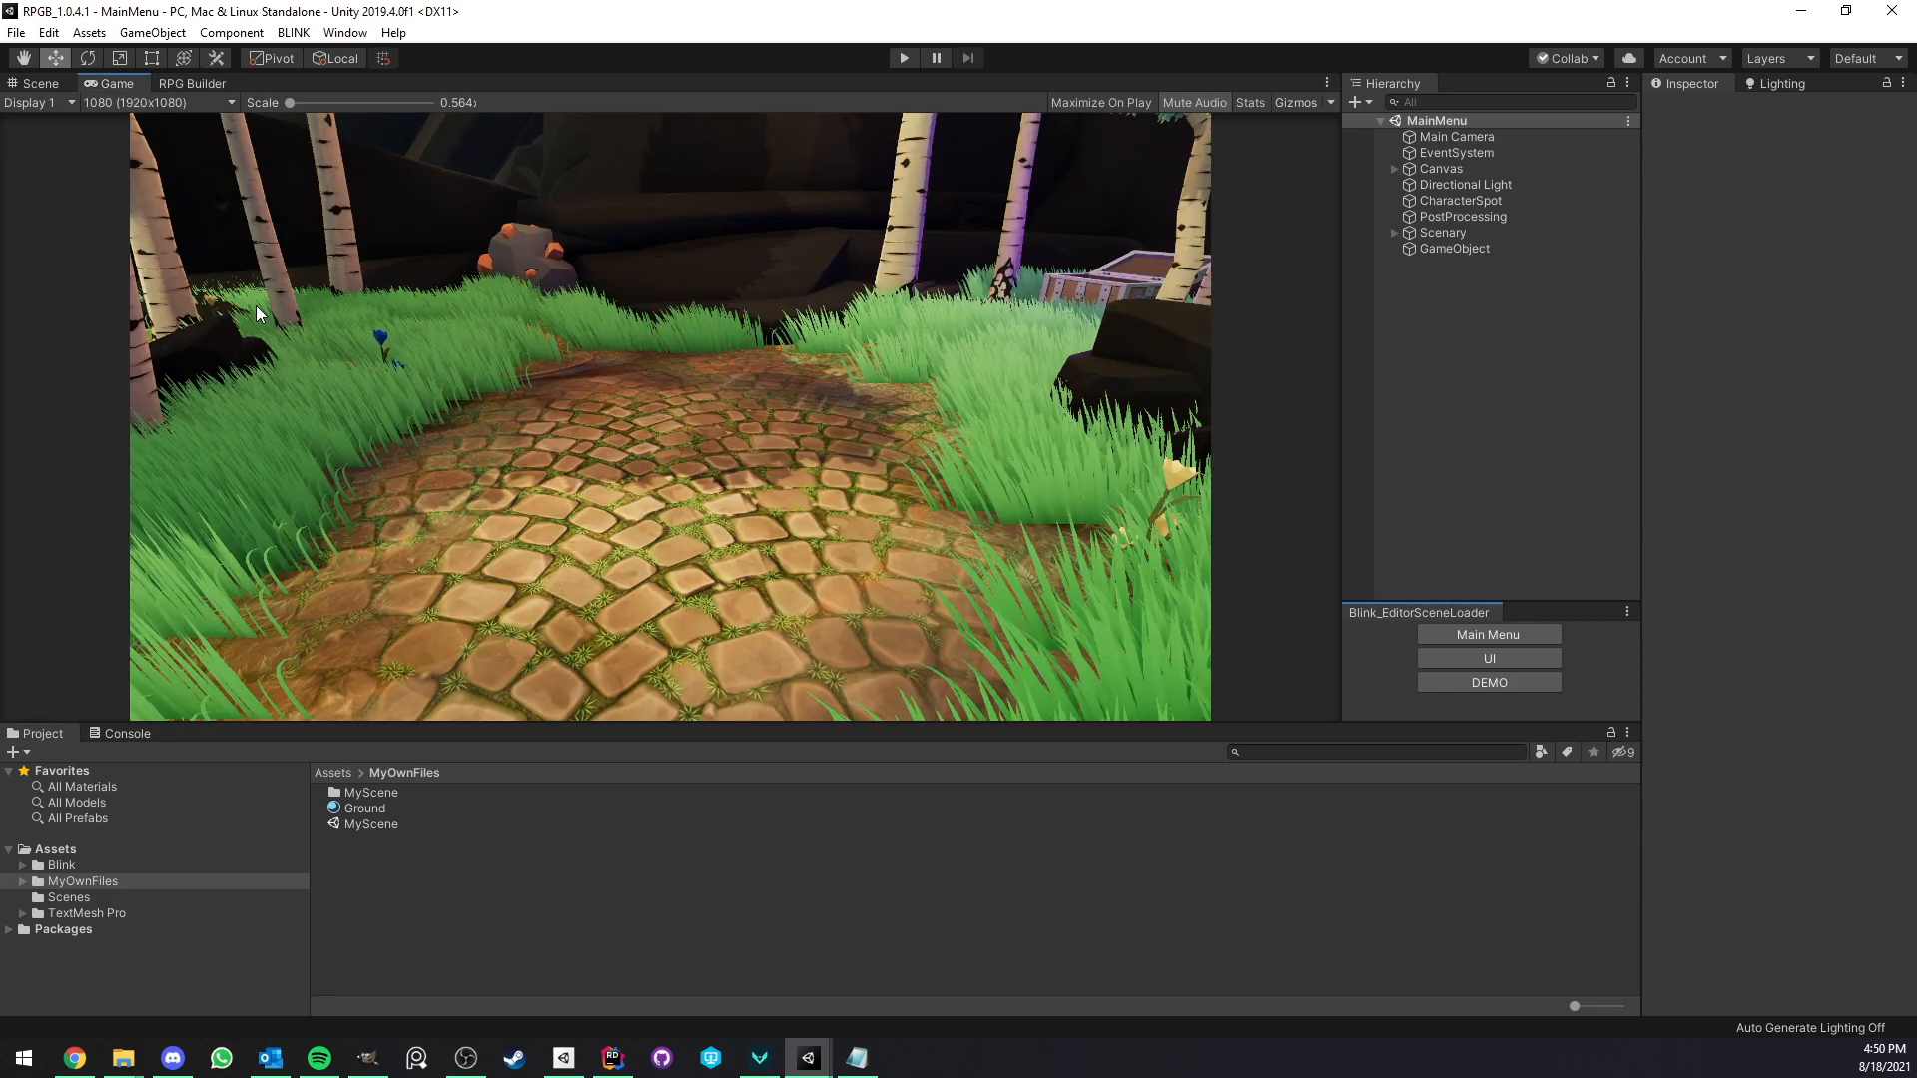
{"action": "left_click", "coordinate": [19, 33]}
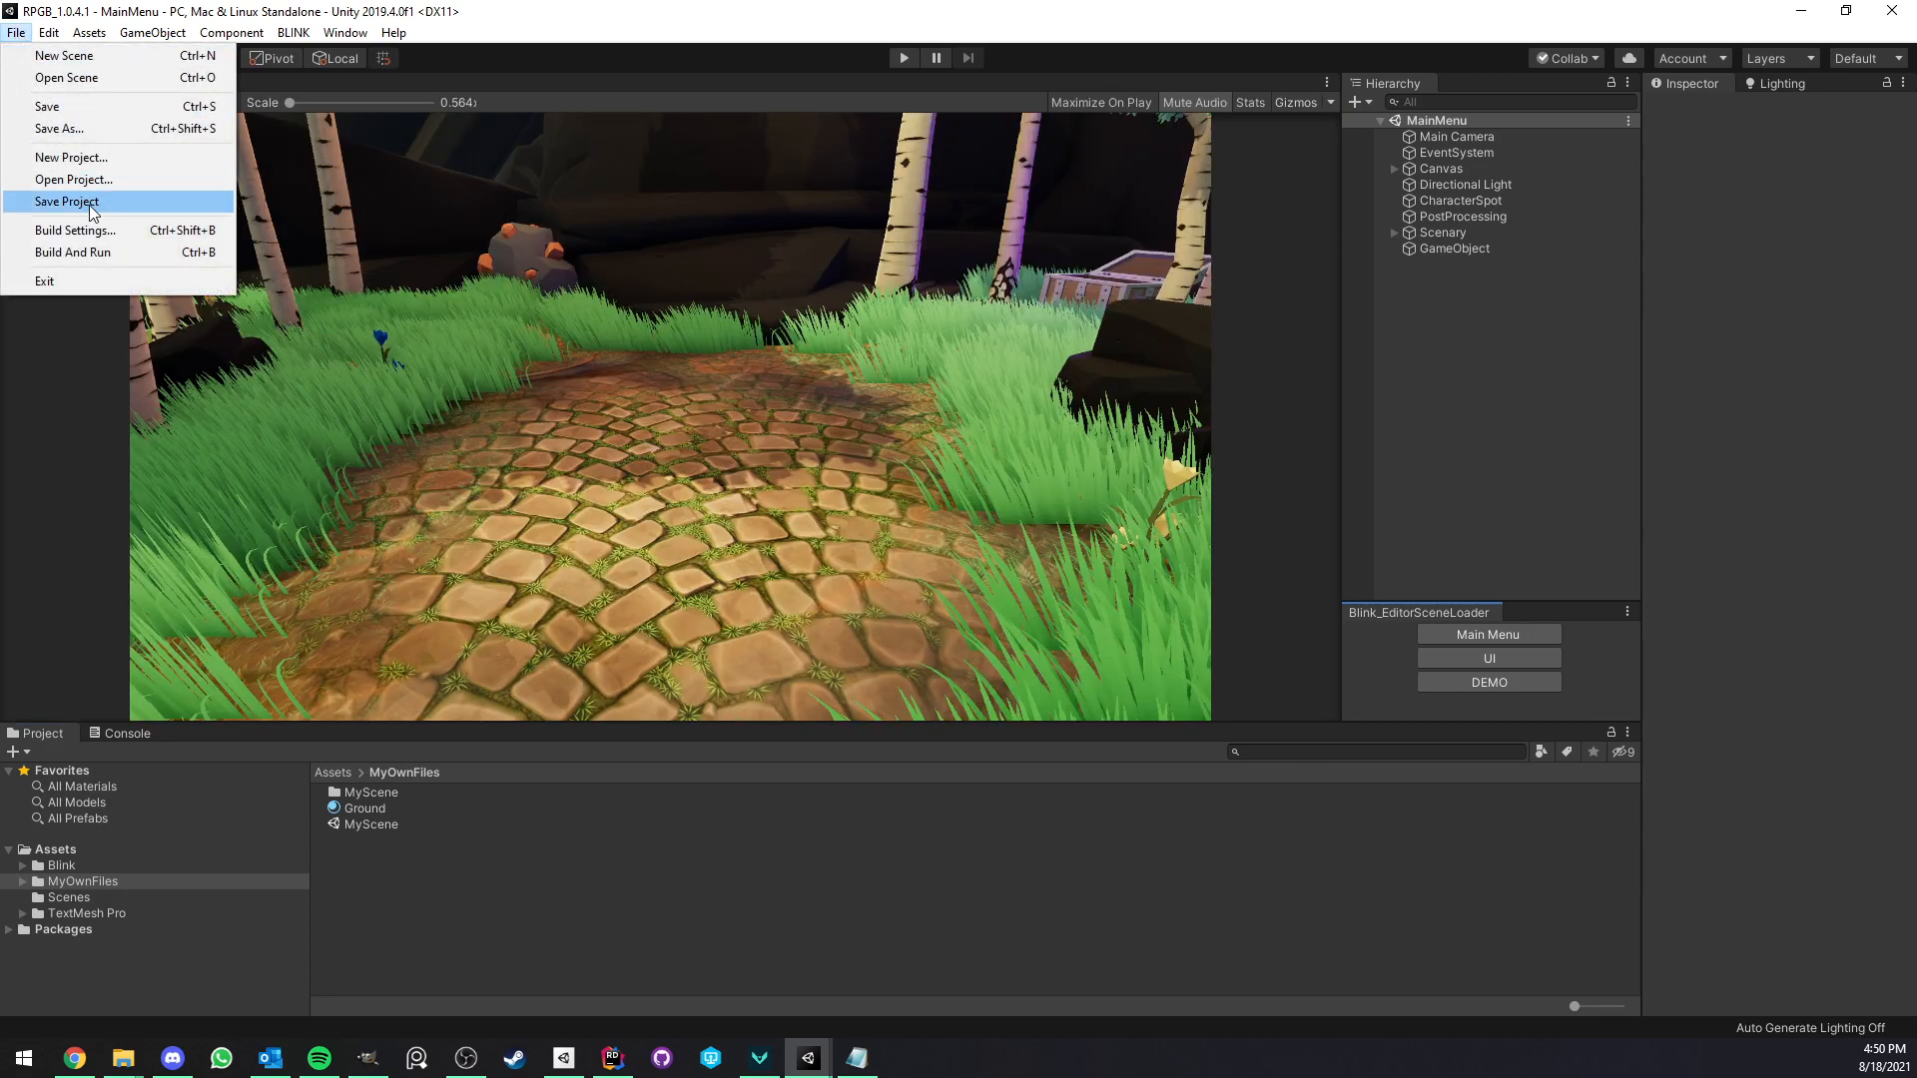
{"action": "left_click", "coordinate": [87, 226]}
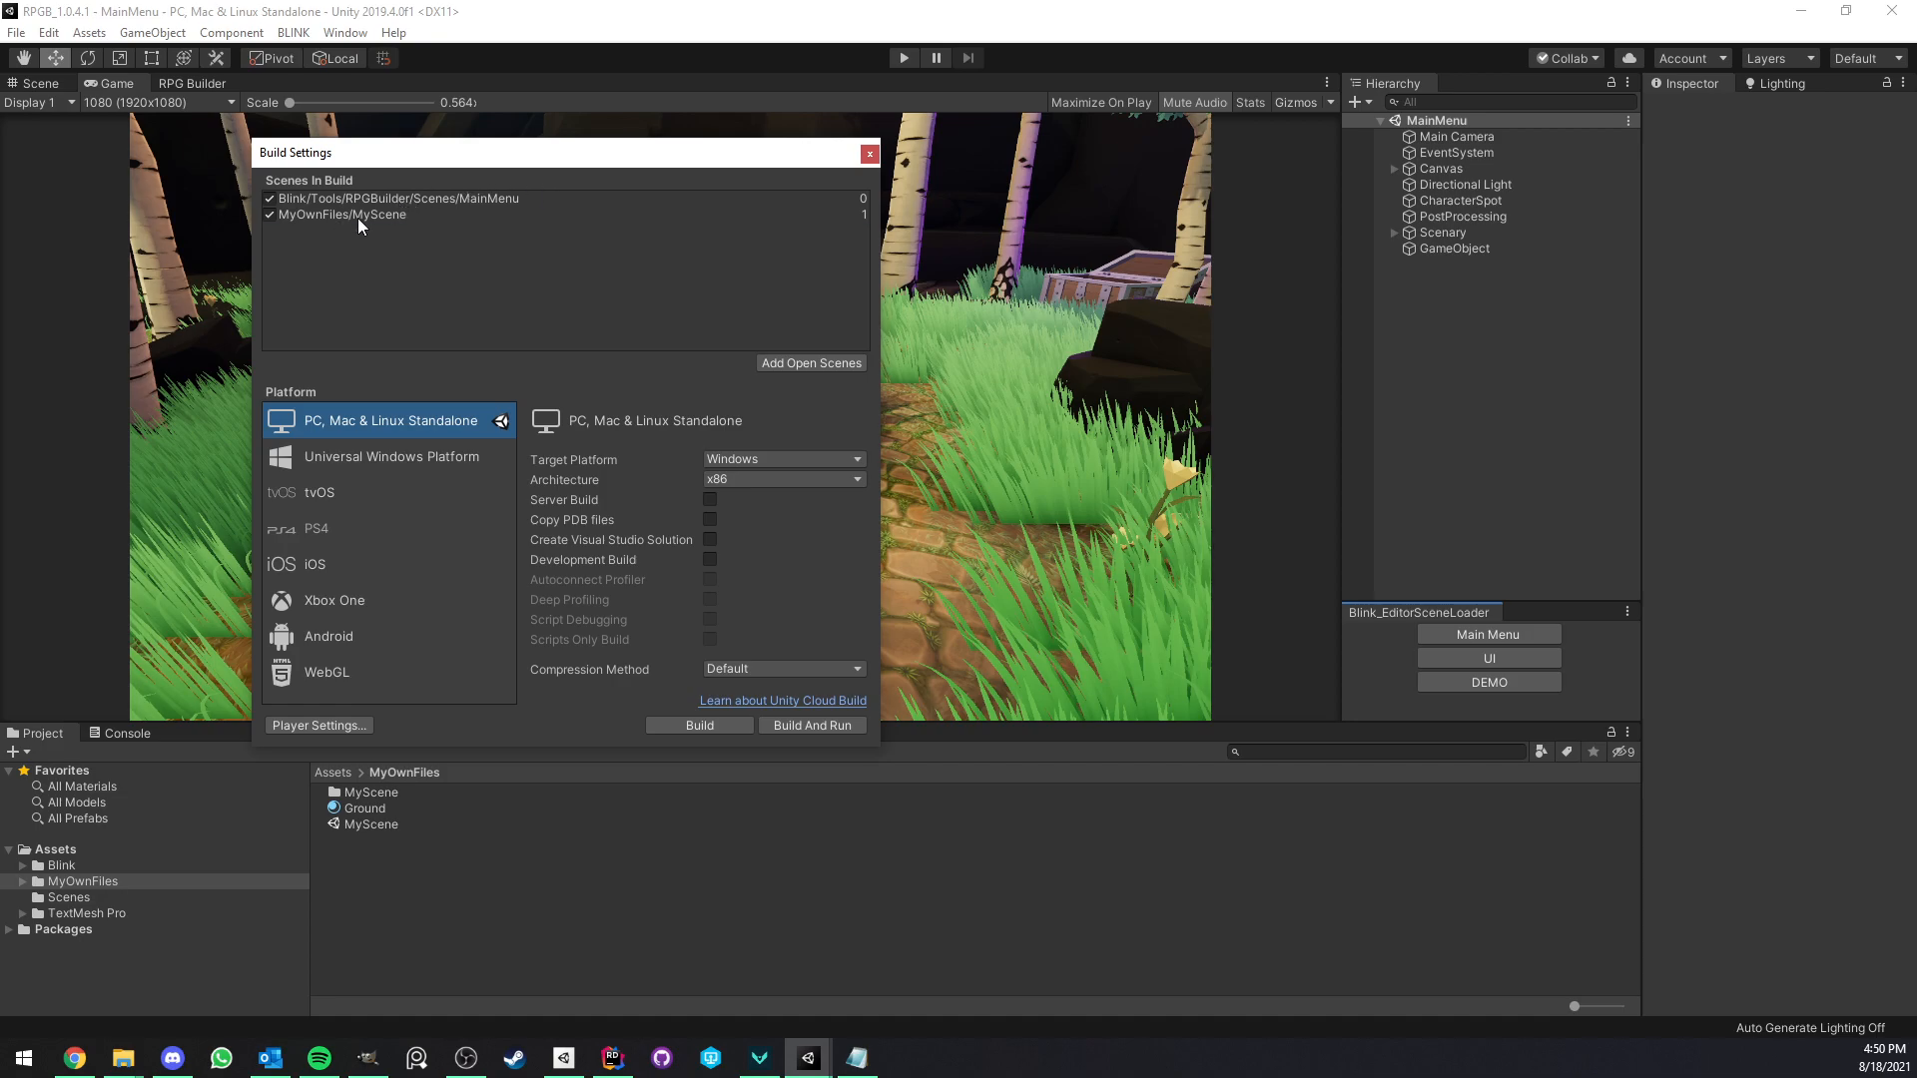
{"action": "left_click", "coordinate": [430, 216]}
{"action": "left_click", "coordinate": [870, 154]}
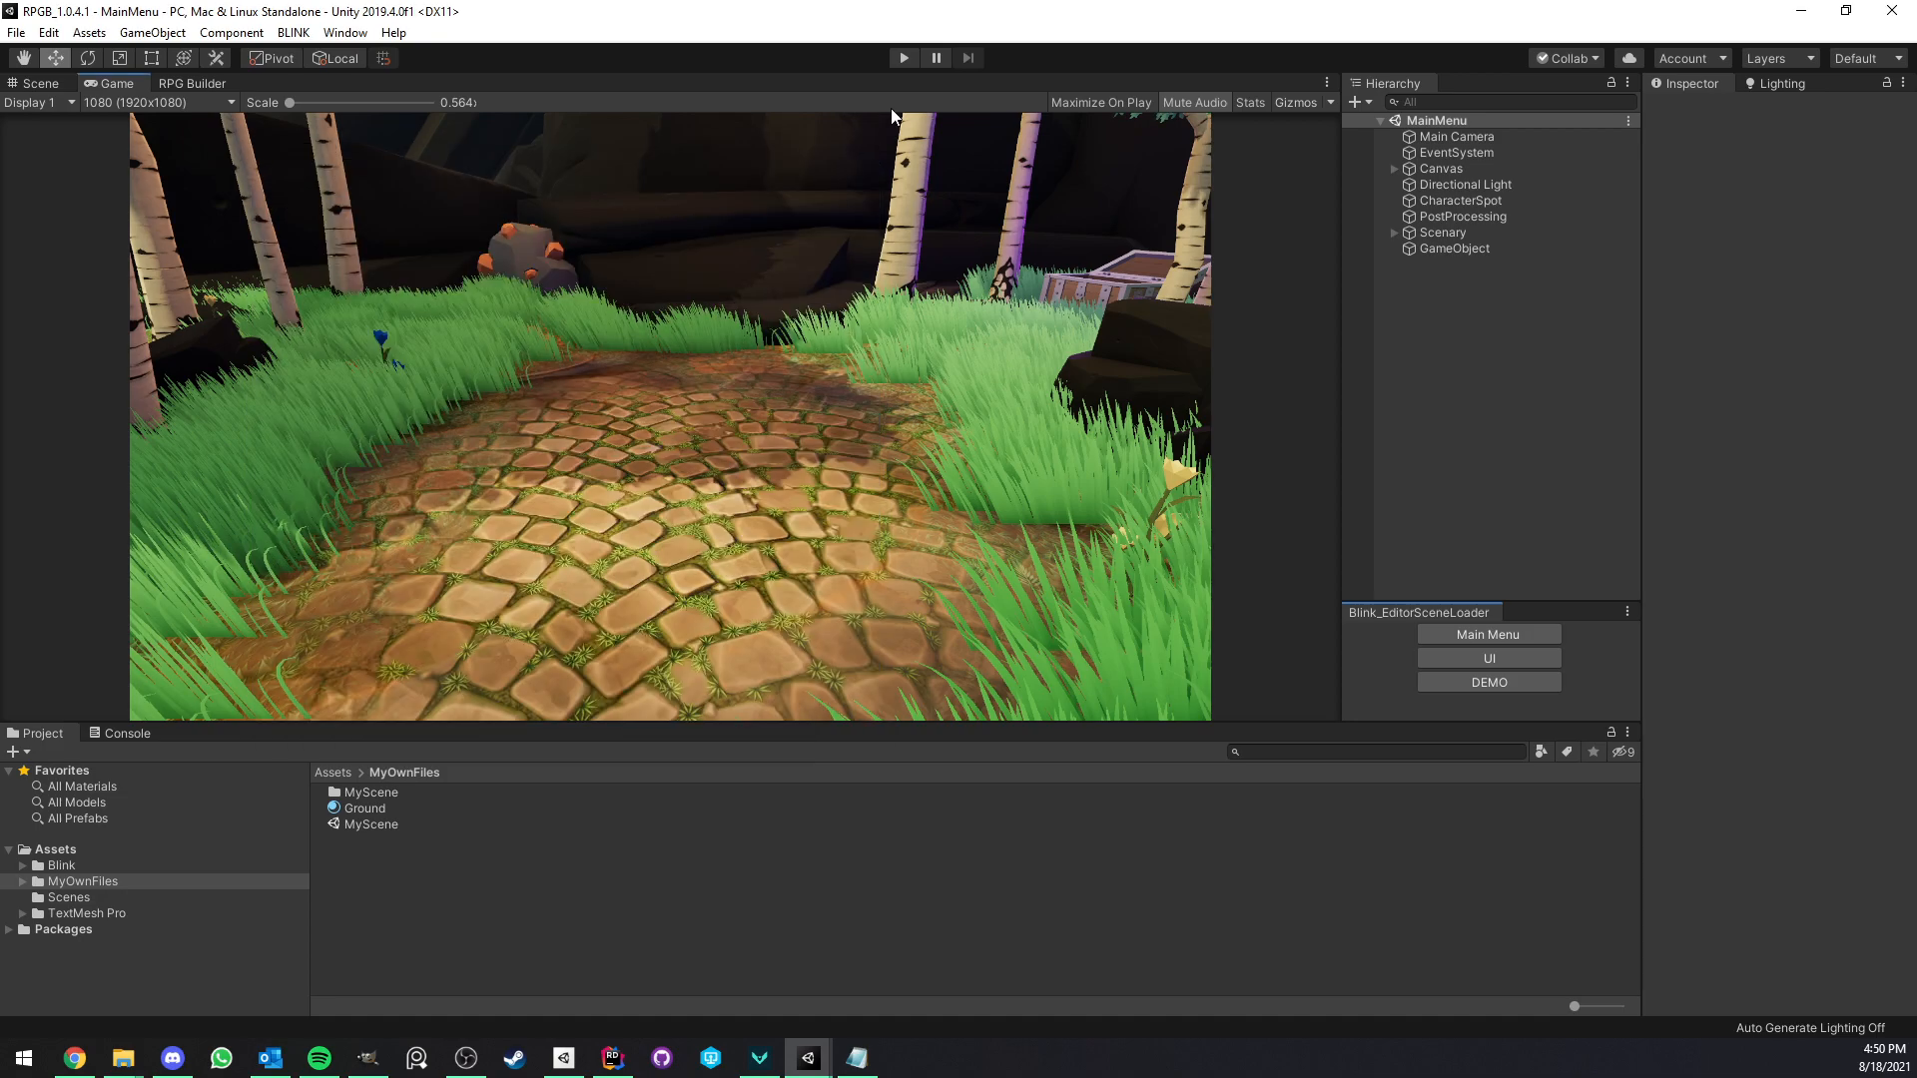
Enable Using Classes in RPG Builder's Combat settings, save the settings and return to the Game view.
{"action": "left_click", "coordinate": [897, 60]}
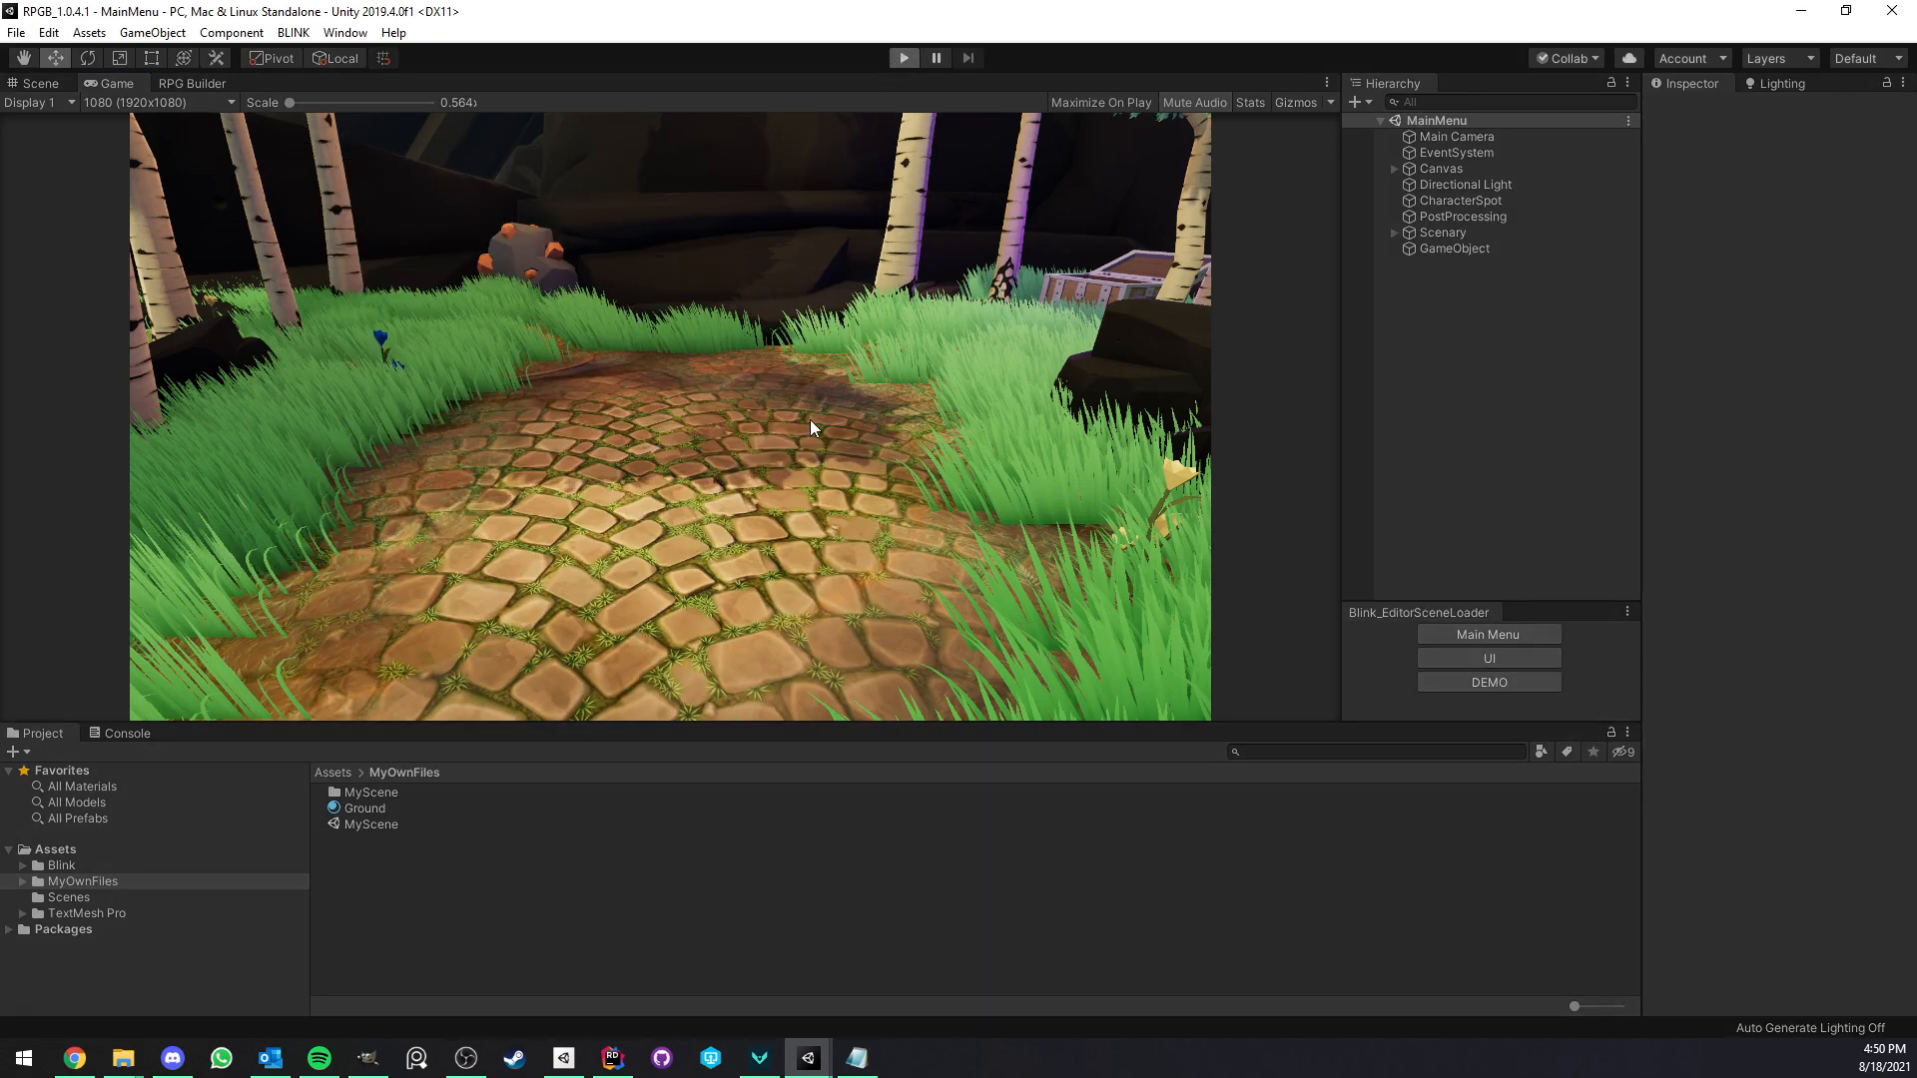
{"action": "left_click", "coordinate": [903, 57]}
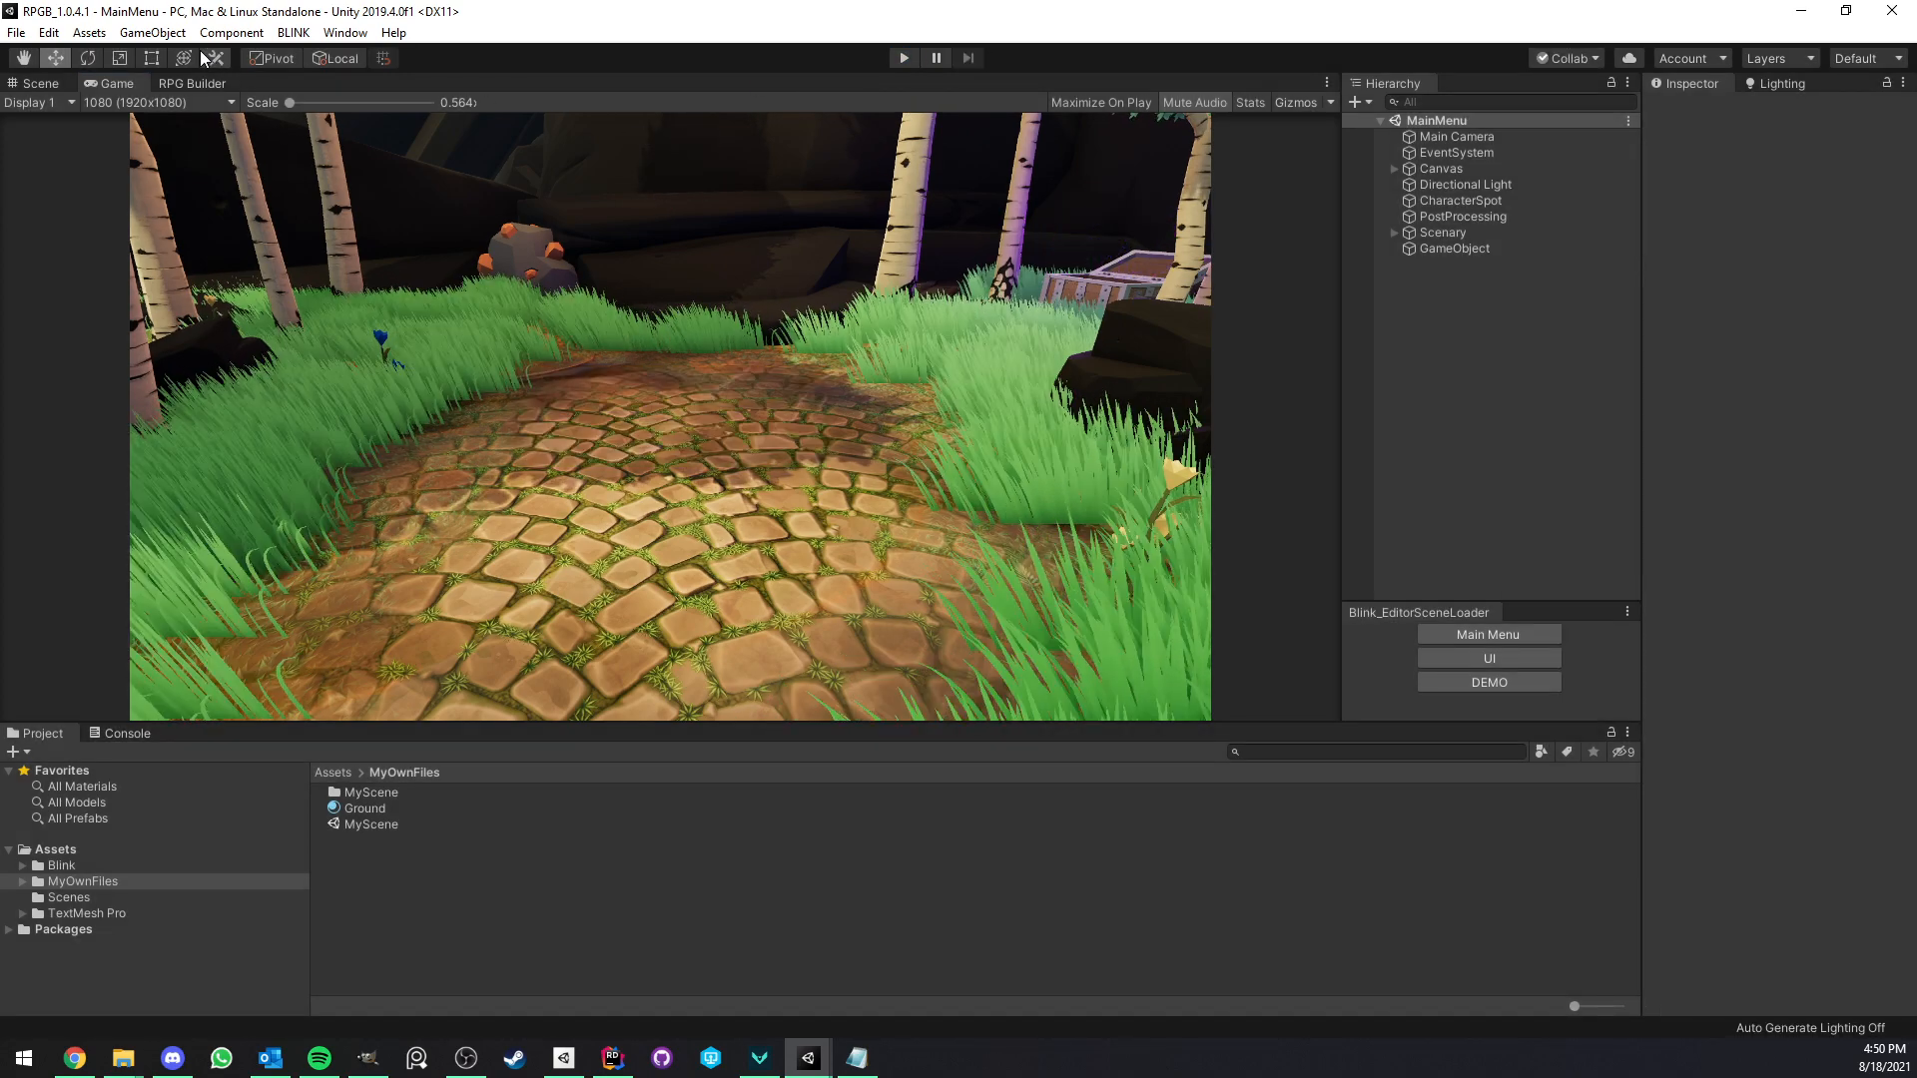
{"action": "left_click", "coordinate": [195, 82]}
{"action": "left_click", "coordinate": [100, 111]}
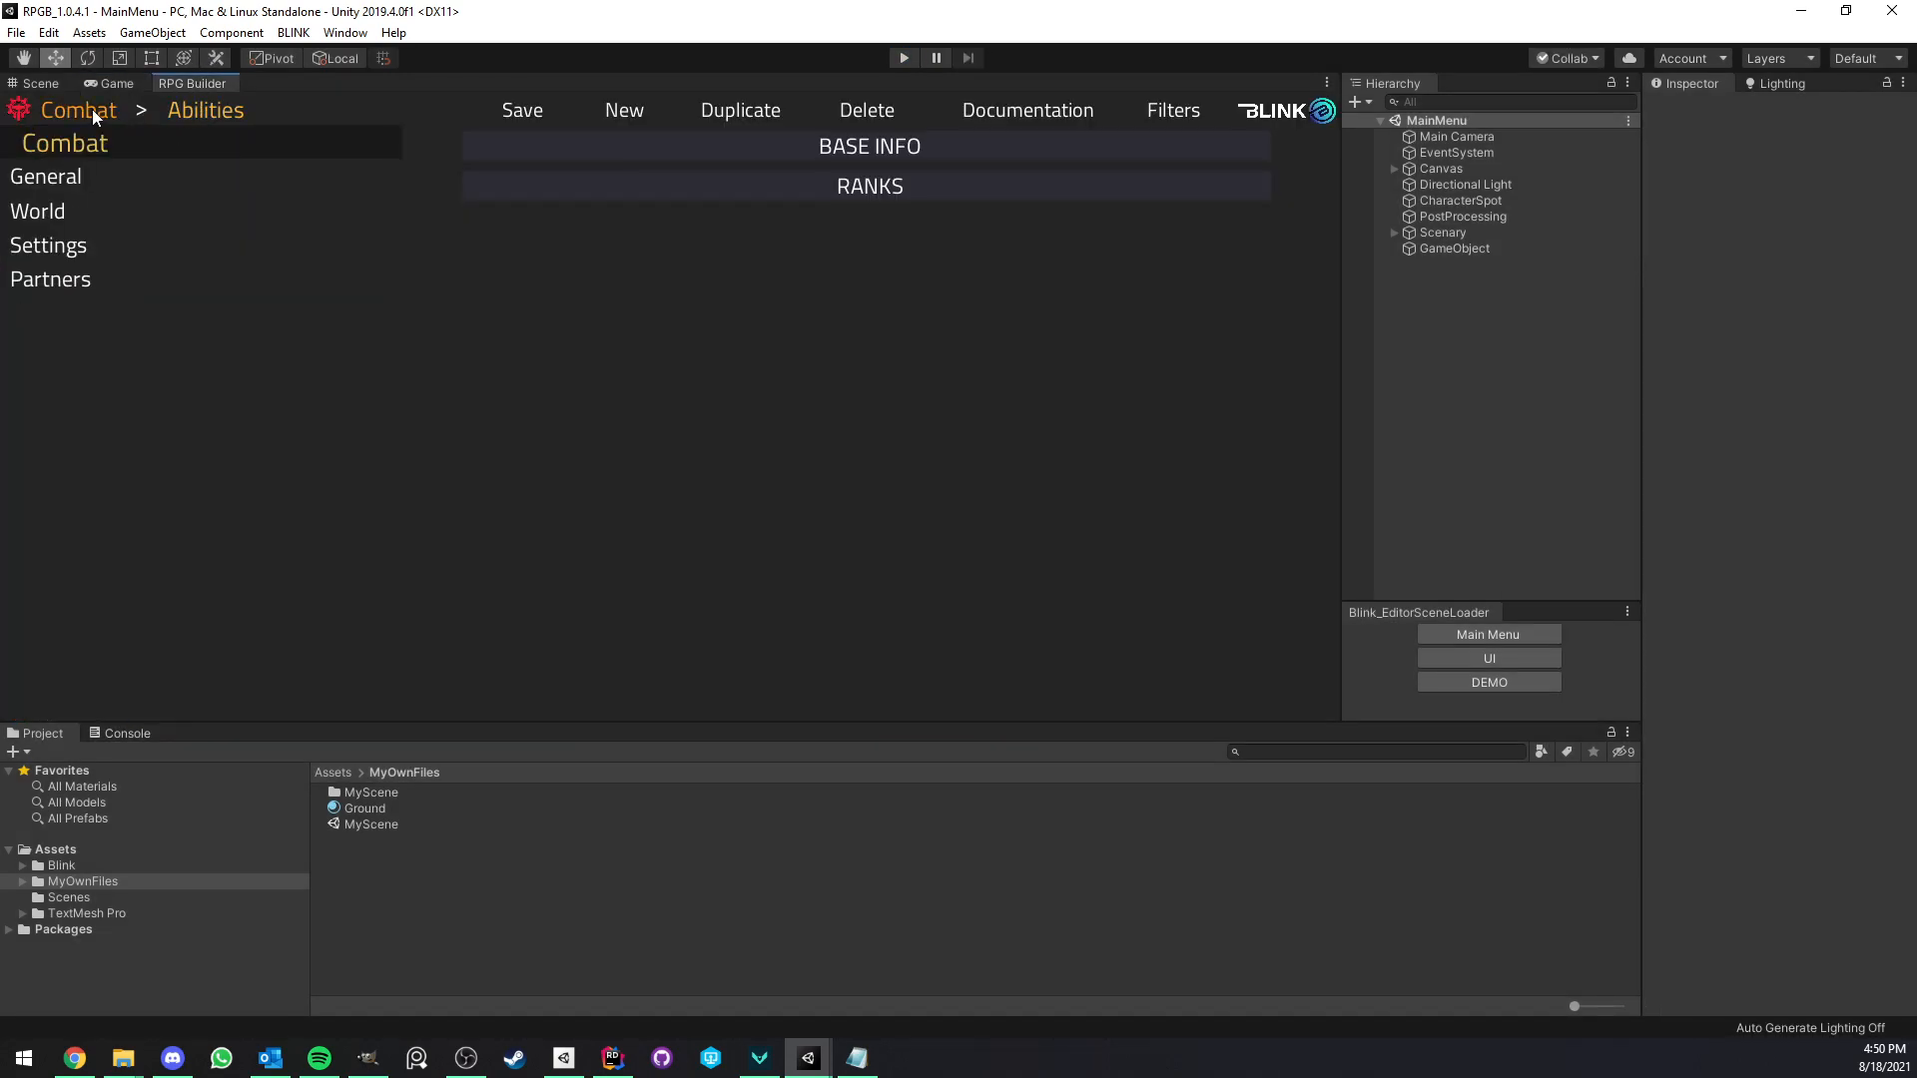
{"action": "left_click", "coordinate": [232, 239]}
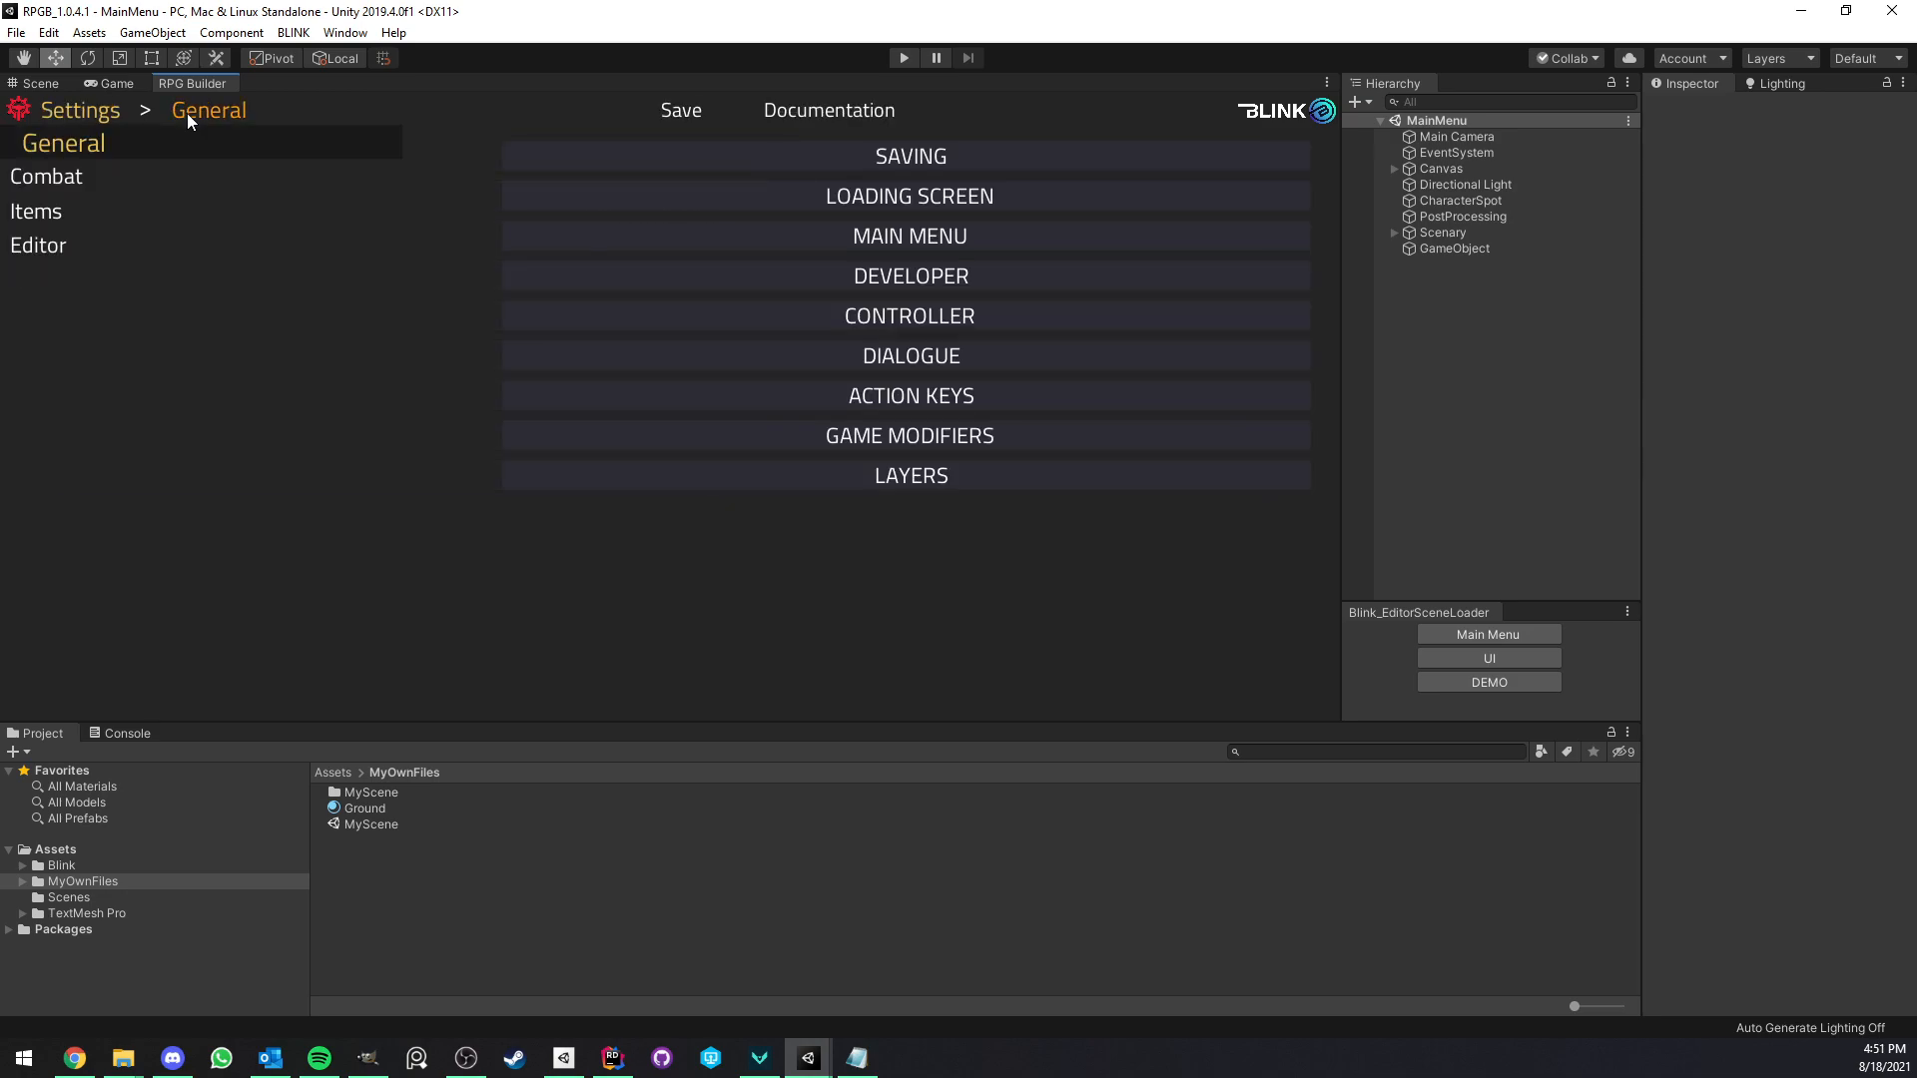
{"action": "left_click", "coordinate": [80, 174]}
{"action": "left_click", "coordinate": [399, 157]}
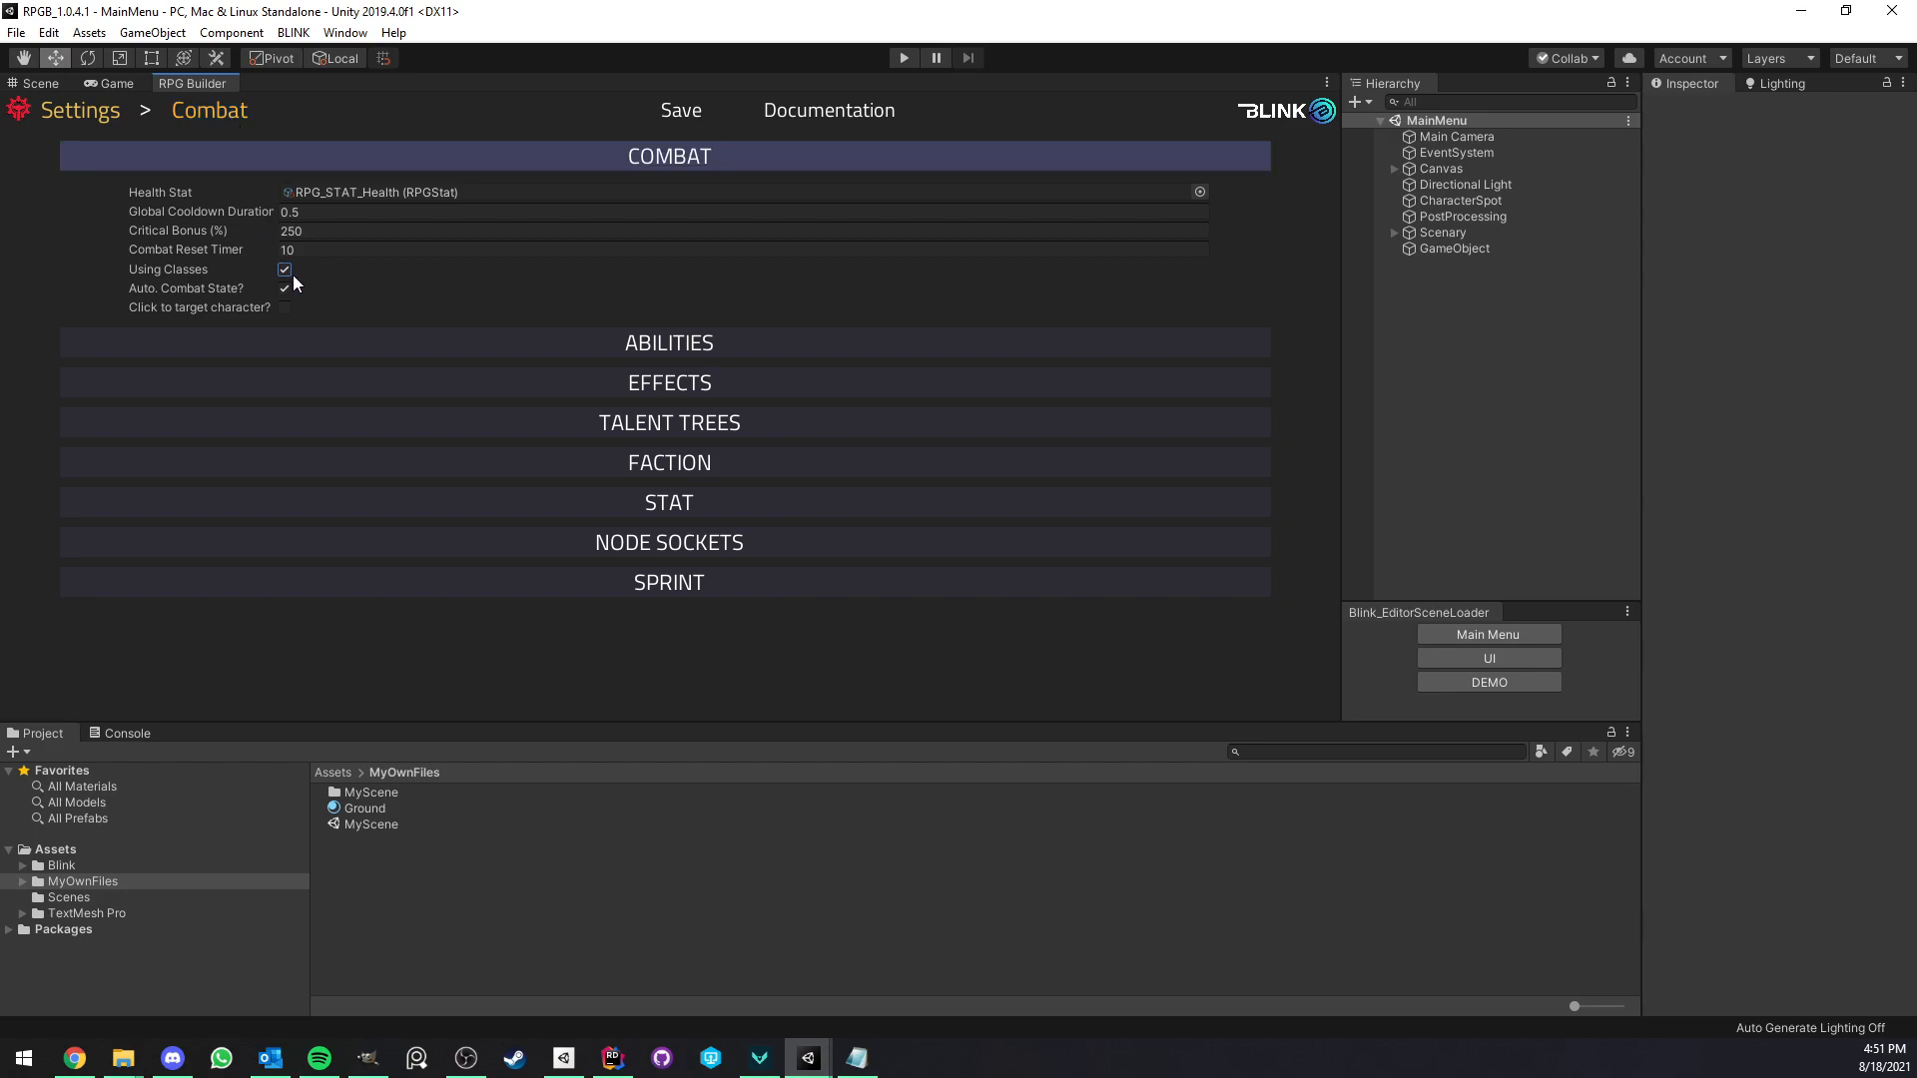
{"action": "left_click", "coordinate": [679, 110]}
{"action": "left_click", "coordinate": [118, 82]}
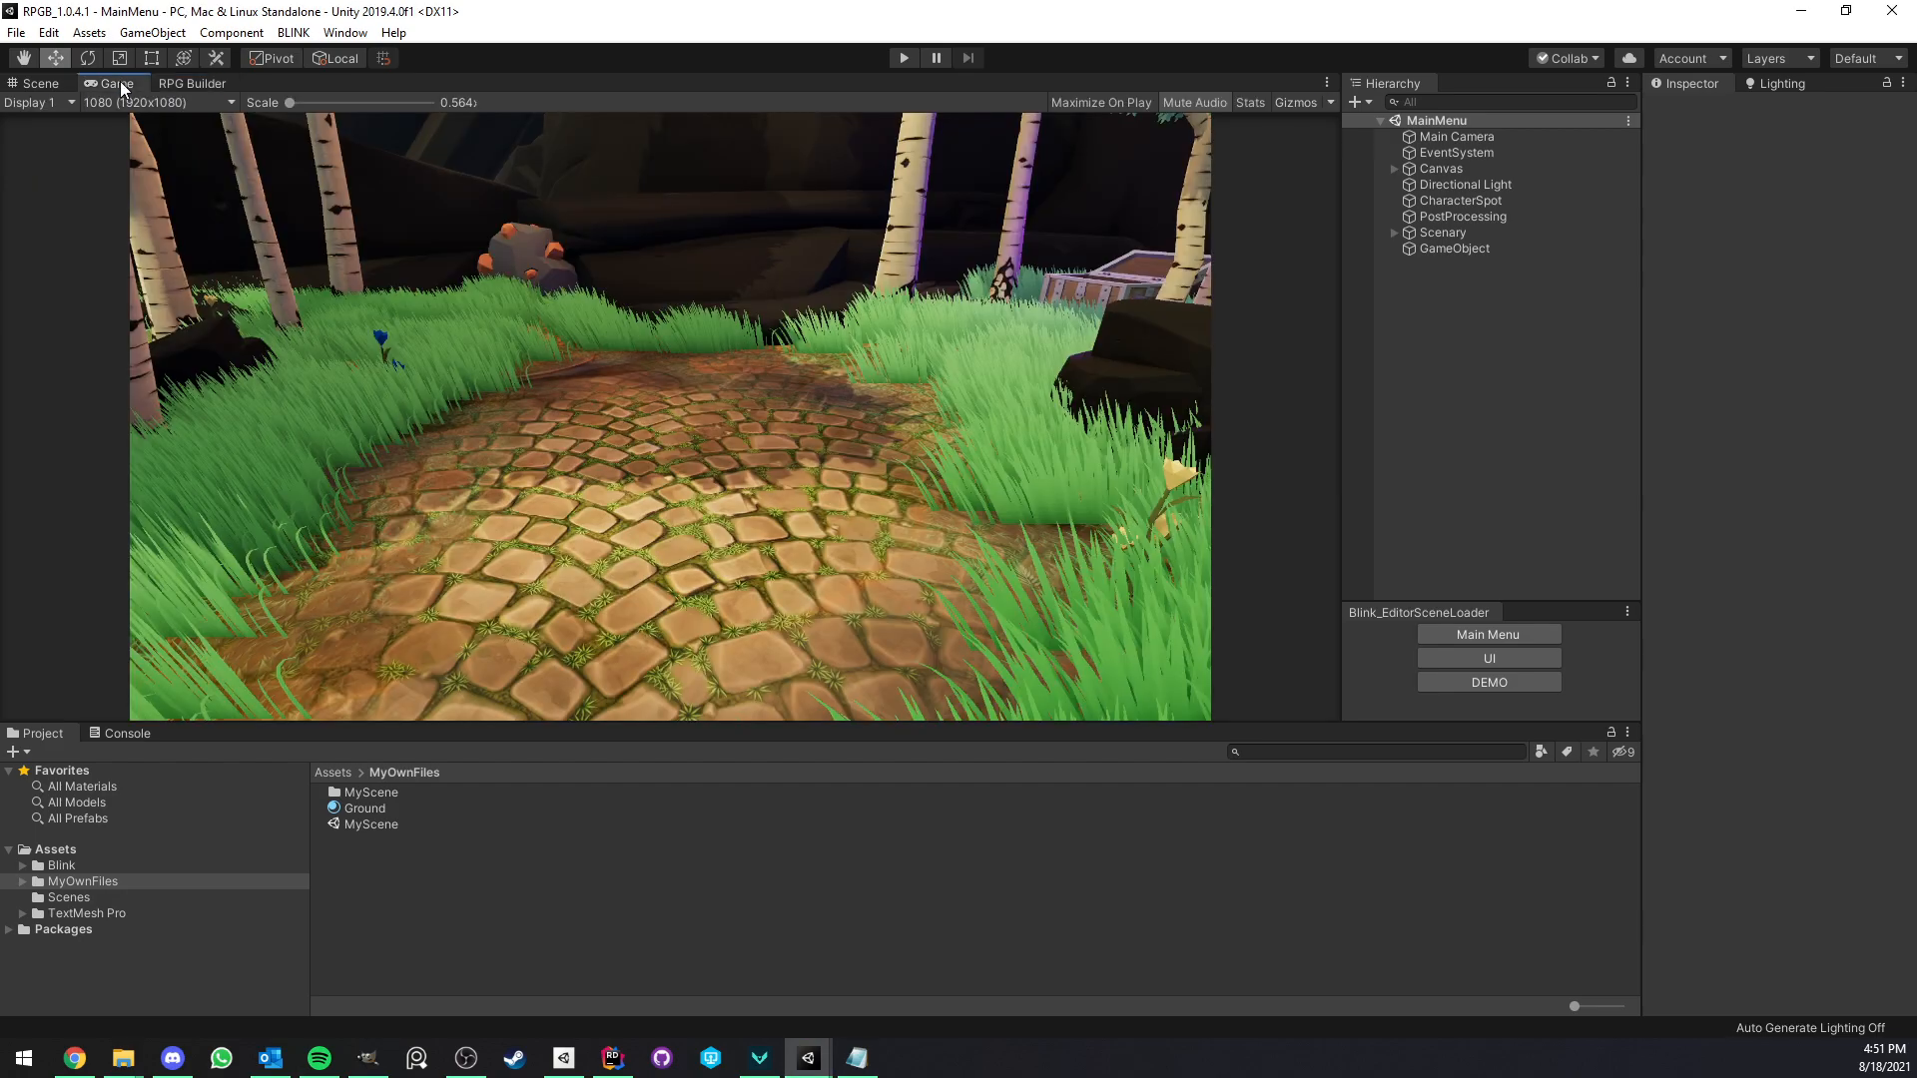
Run the game and create a male Human Sorcerer character named Blink.
{"action": "left_click", "coordinate": [903, 58]}
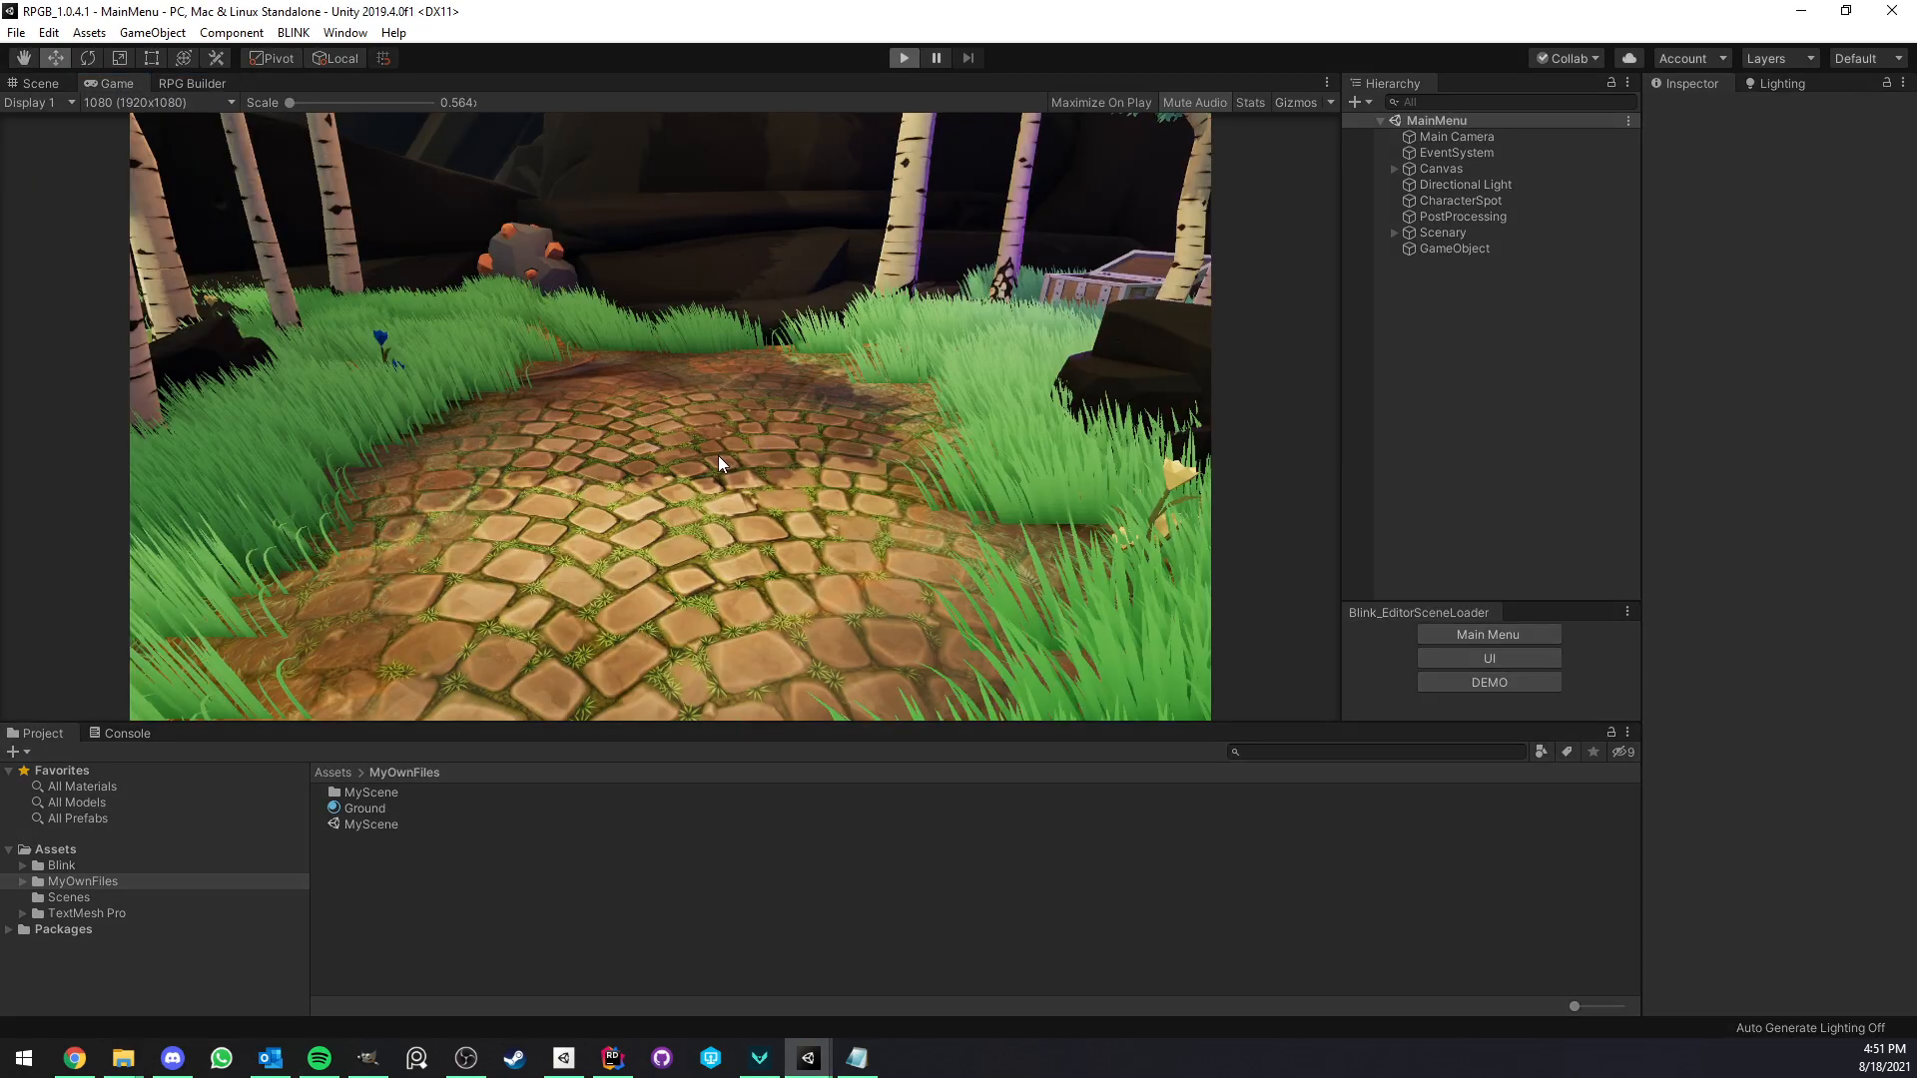
{"action": "left_click", "coordinate": [689, 395]}
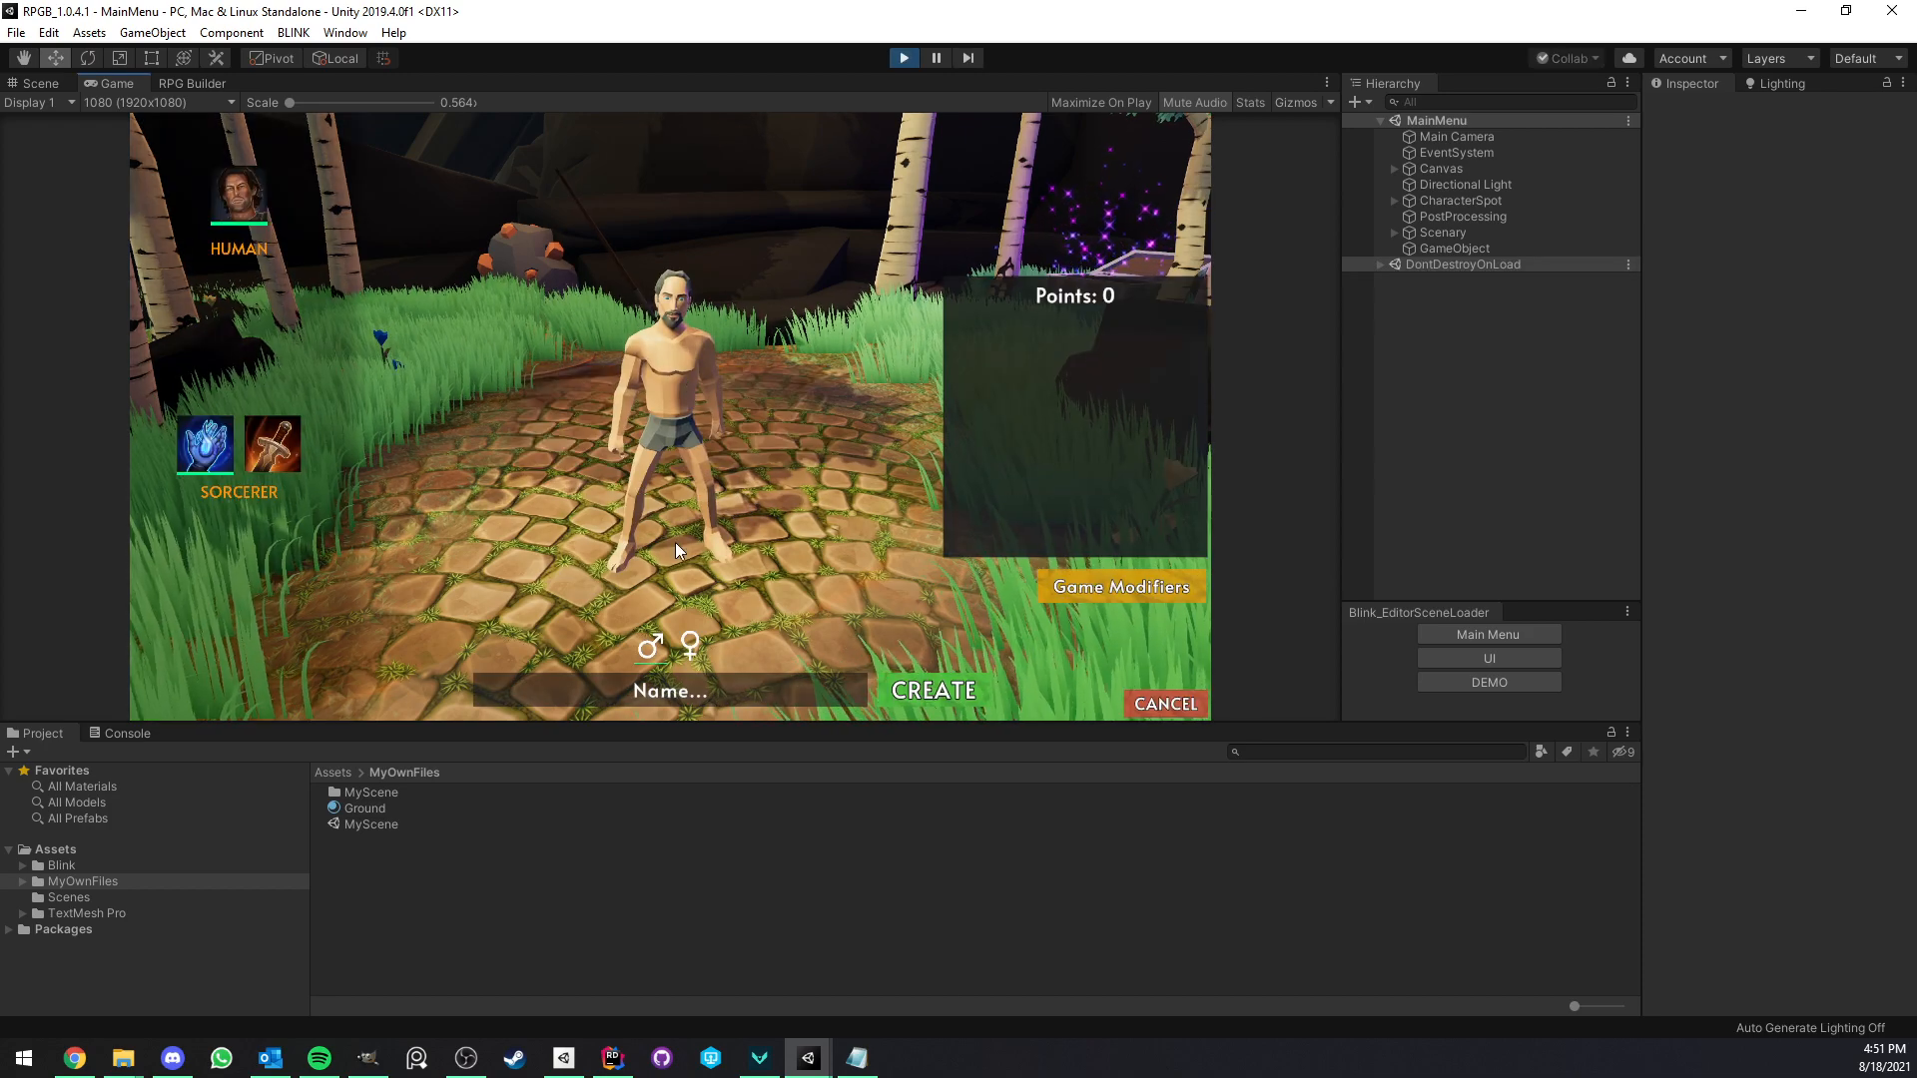
{"action": "left_click", "coordinate": [661, 689]}
{"action": "type", "text": "Bl"}
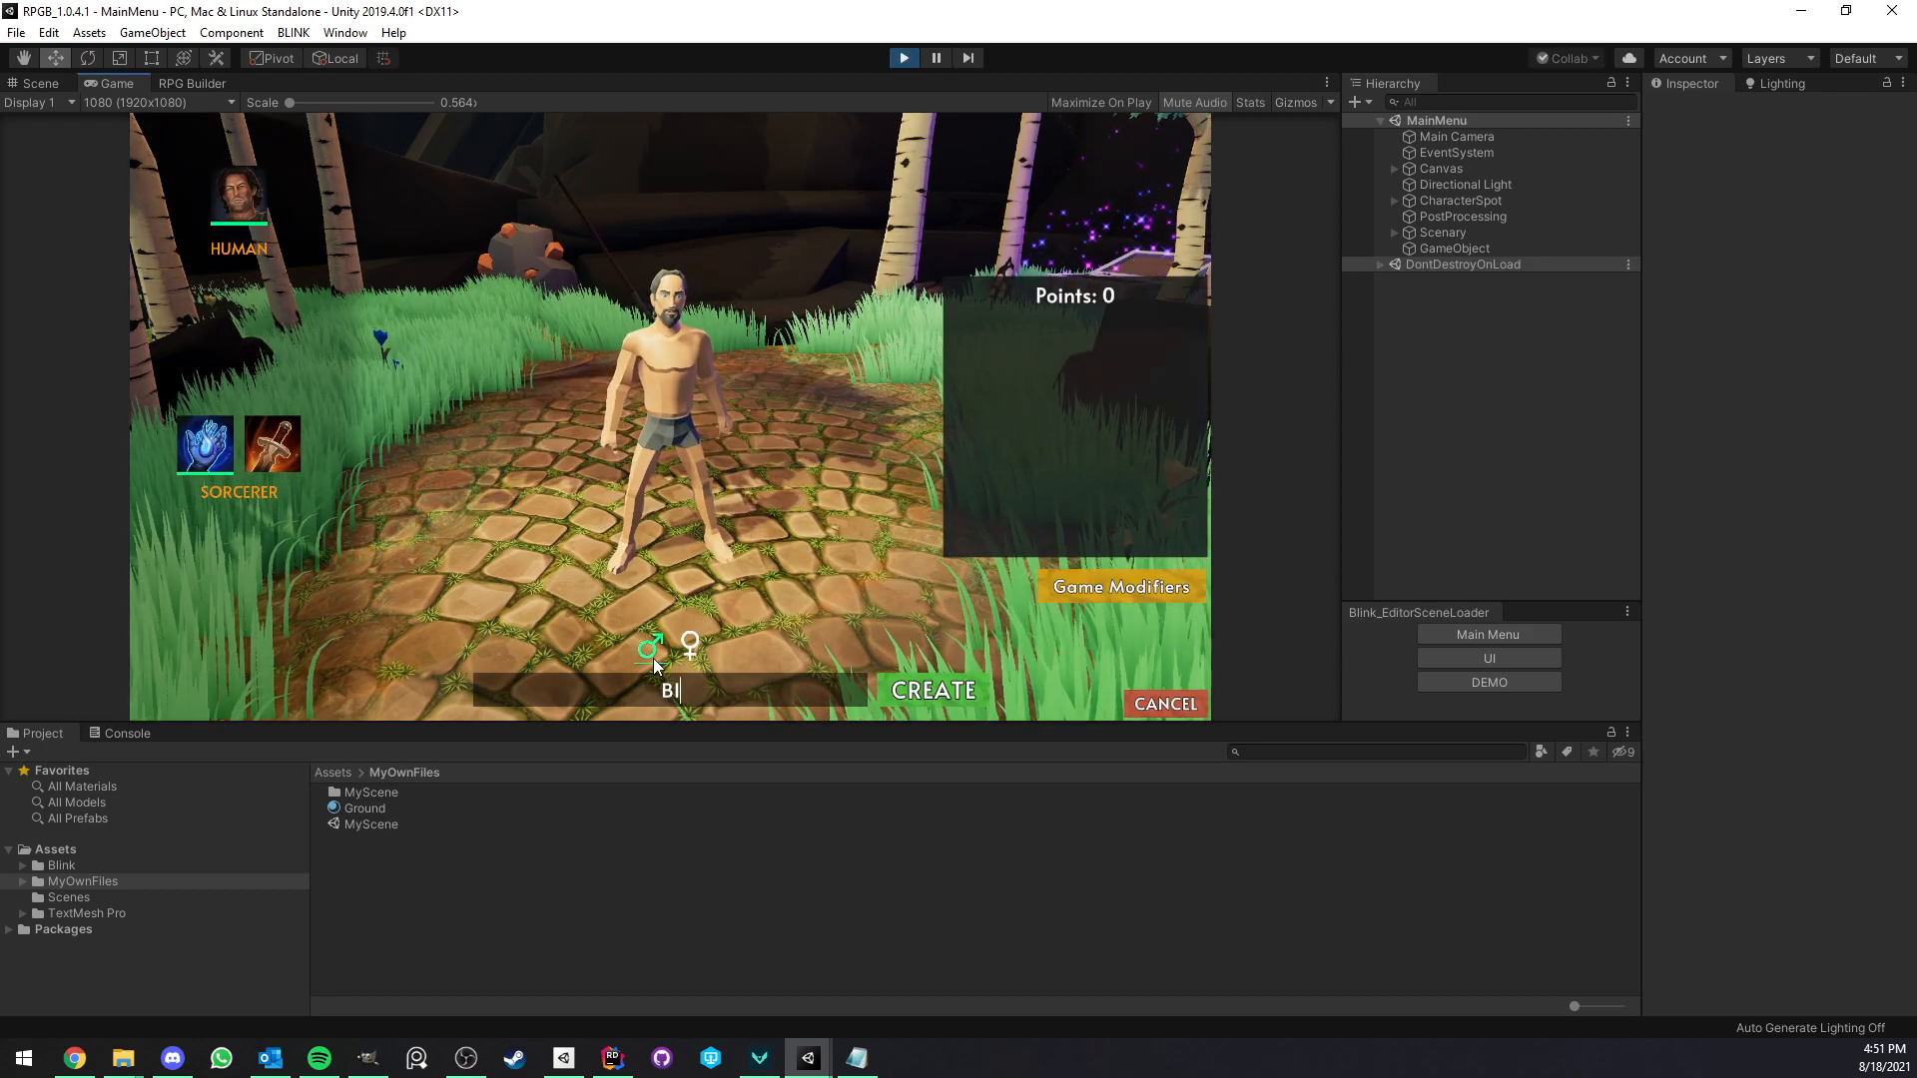
{"action": "type", "text": "ink"}
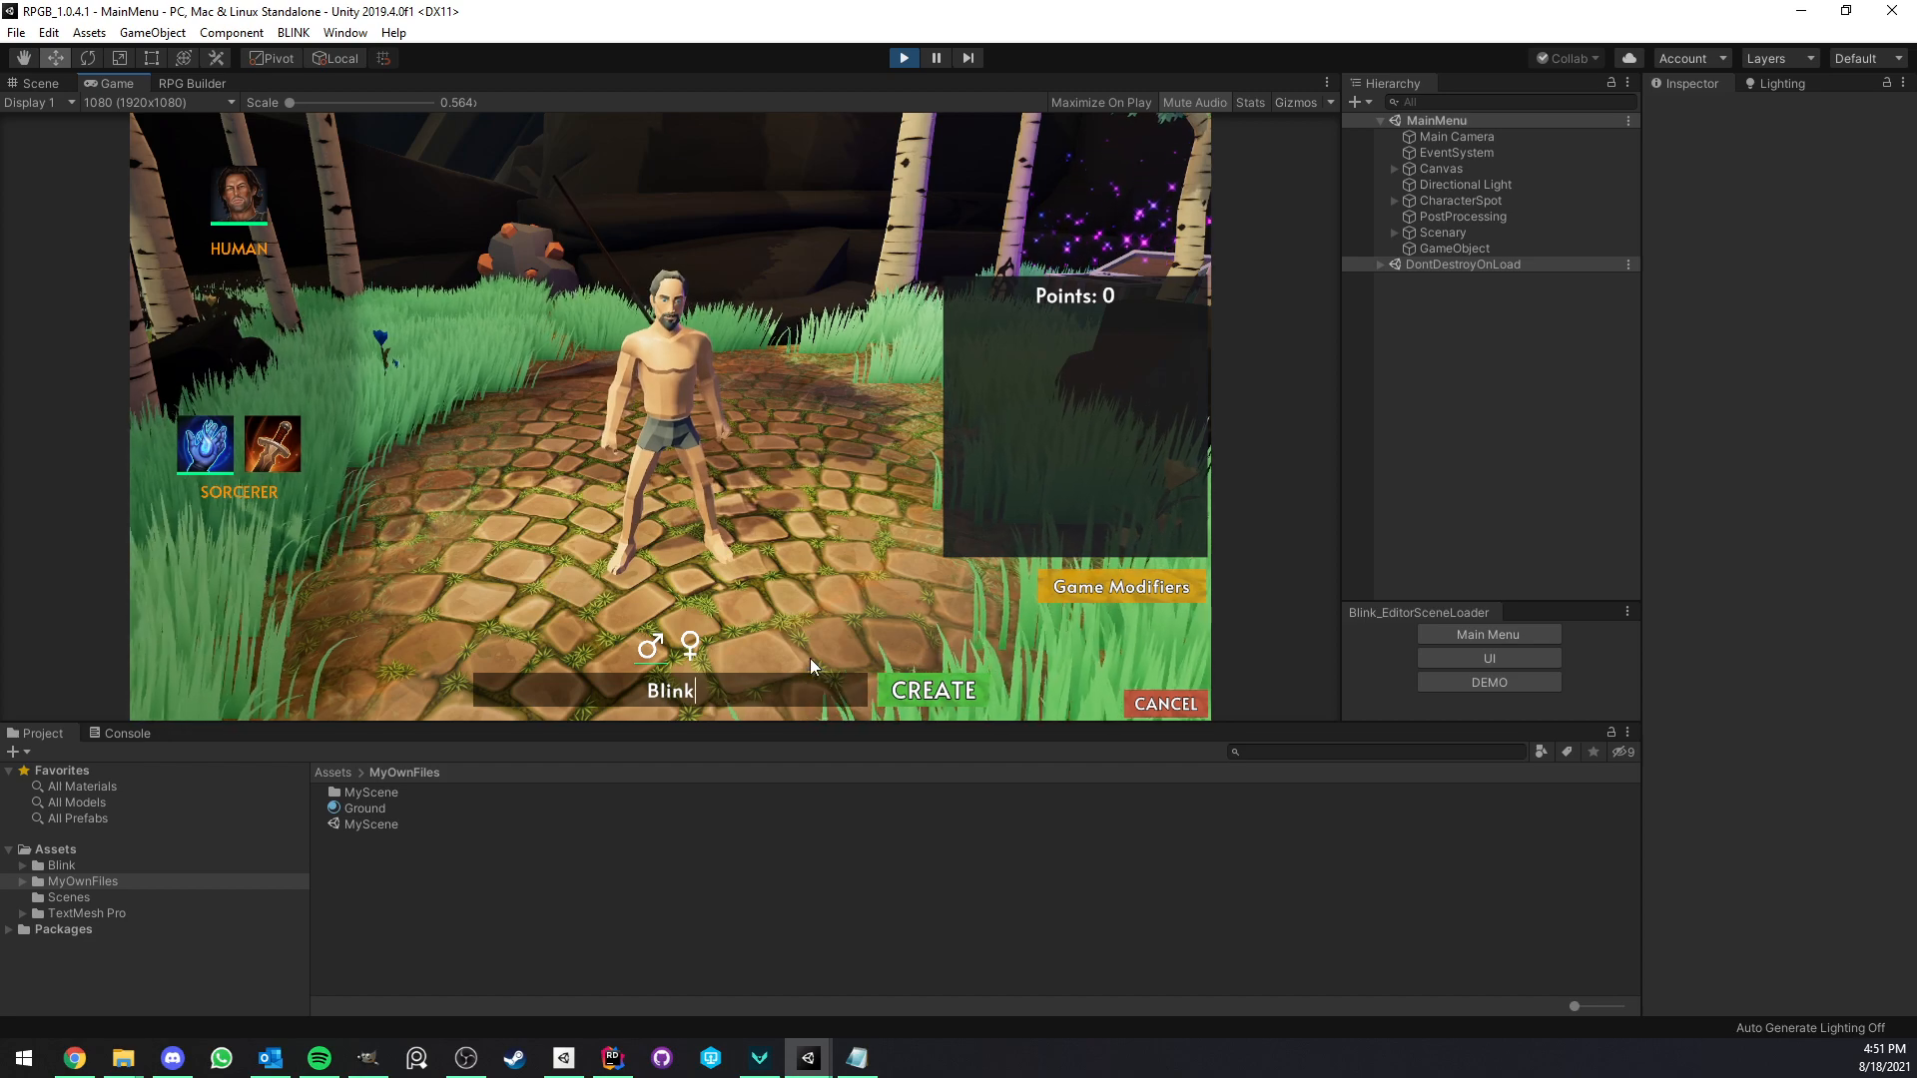
{"action": "left_click", "coordinate": [929, 691]}
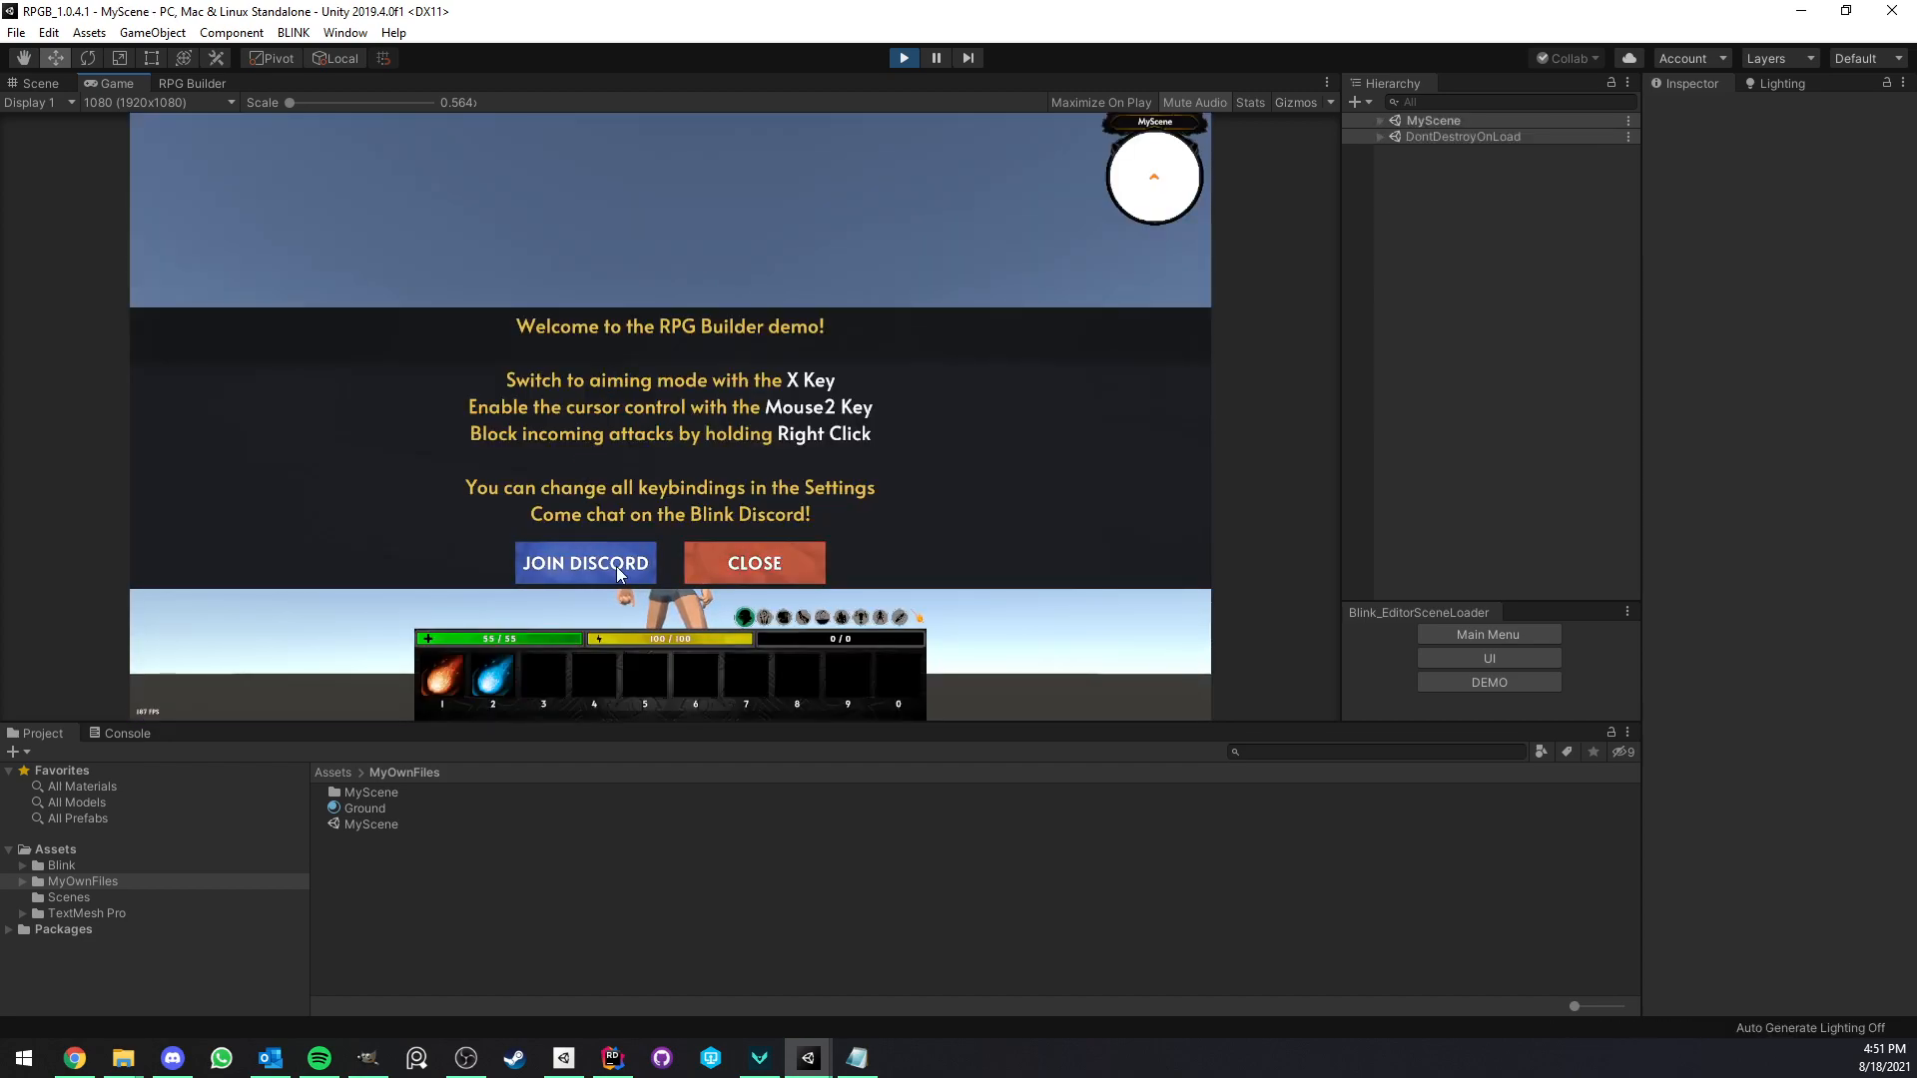
Close the welcome message and test the character's running and jumping in MyScene.
{"action": "left_click", "coordinate": [756, 565]}
{"action": "key", "text": "w"}
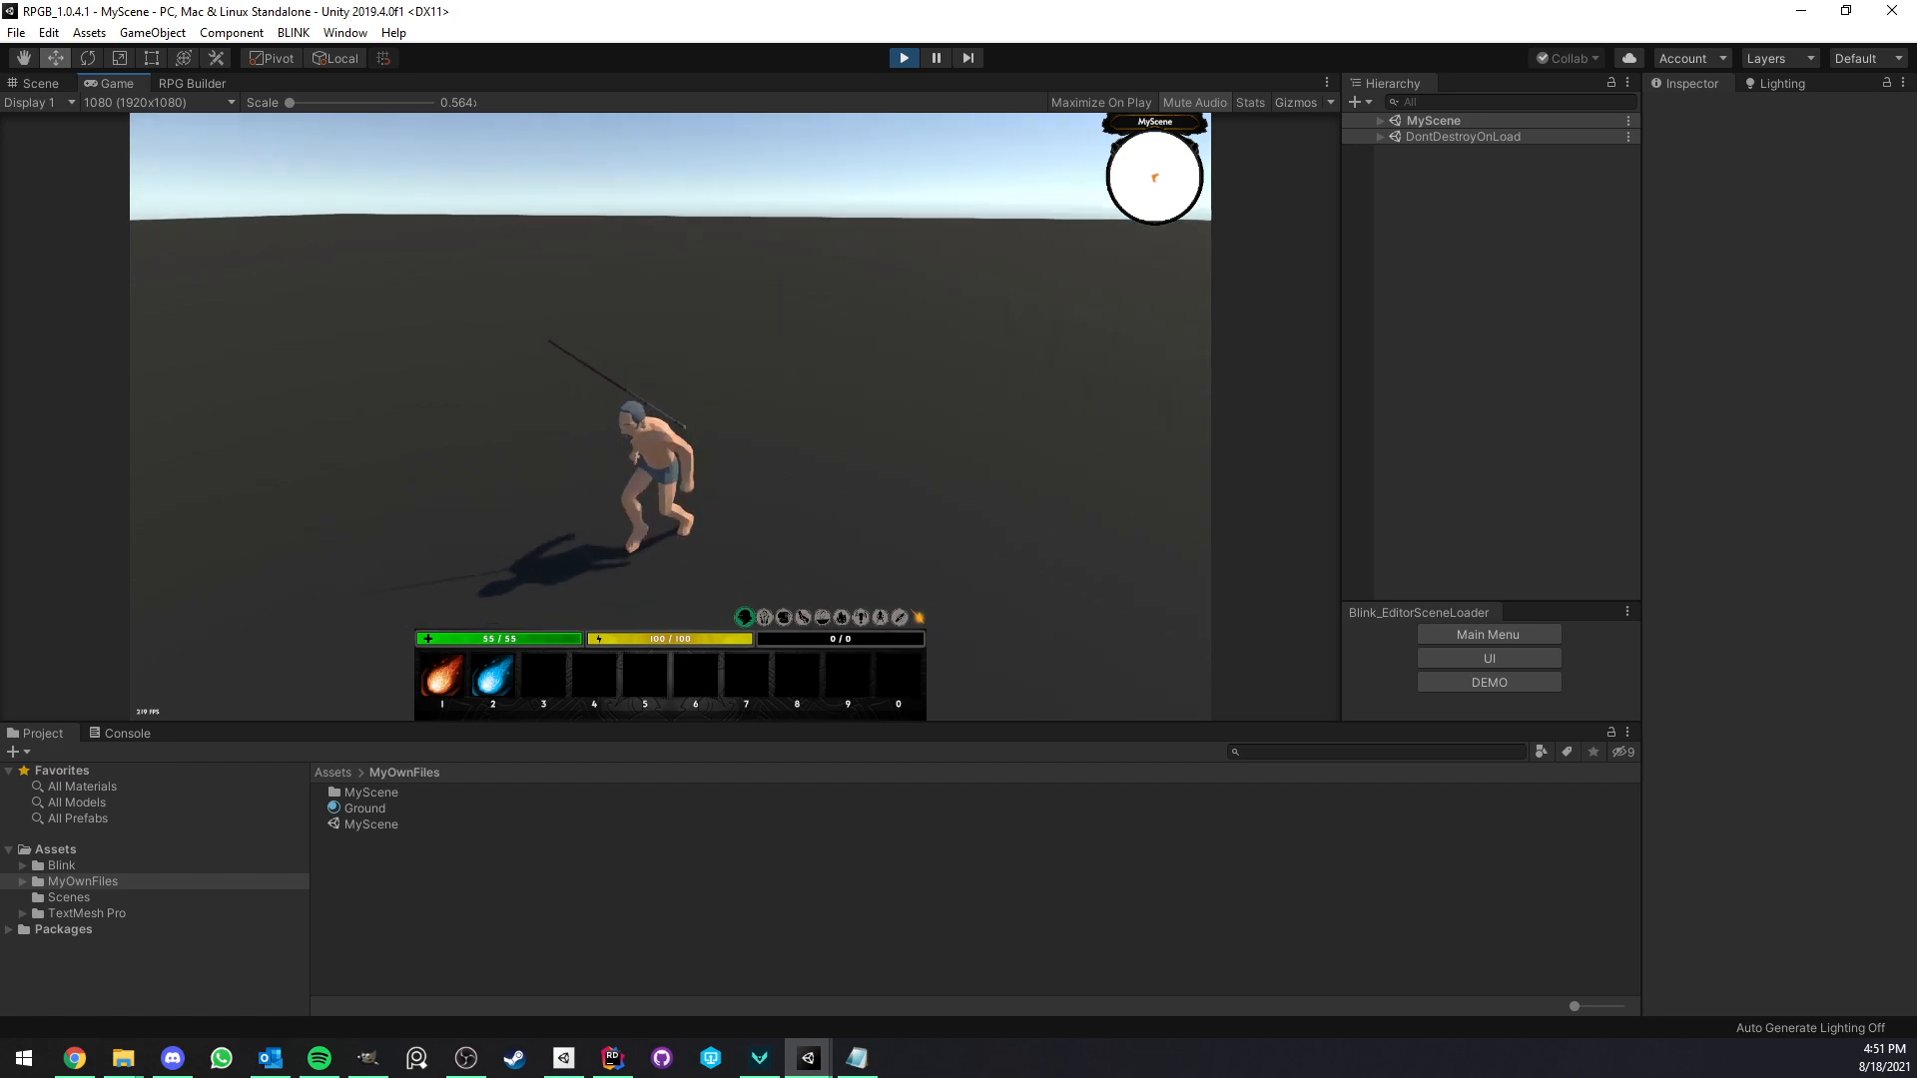
{"action": "key", "text": "space"}
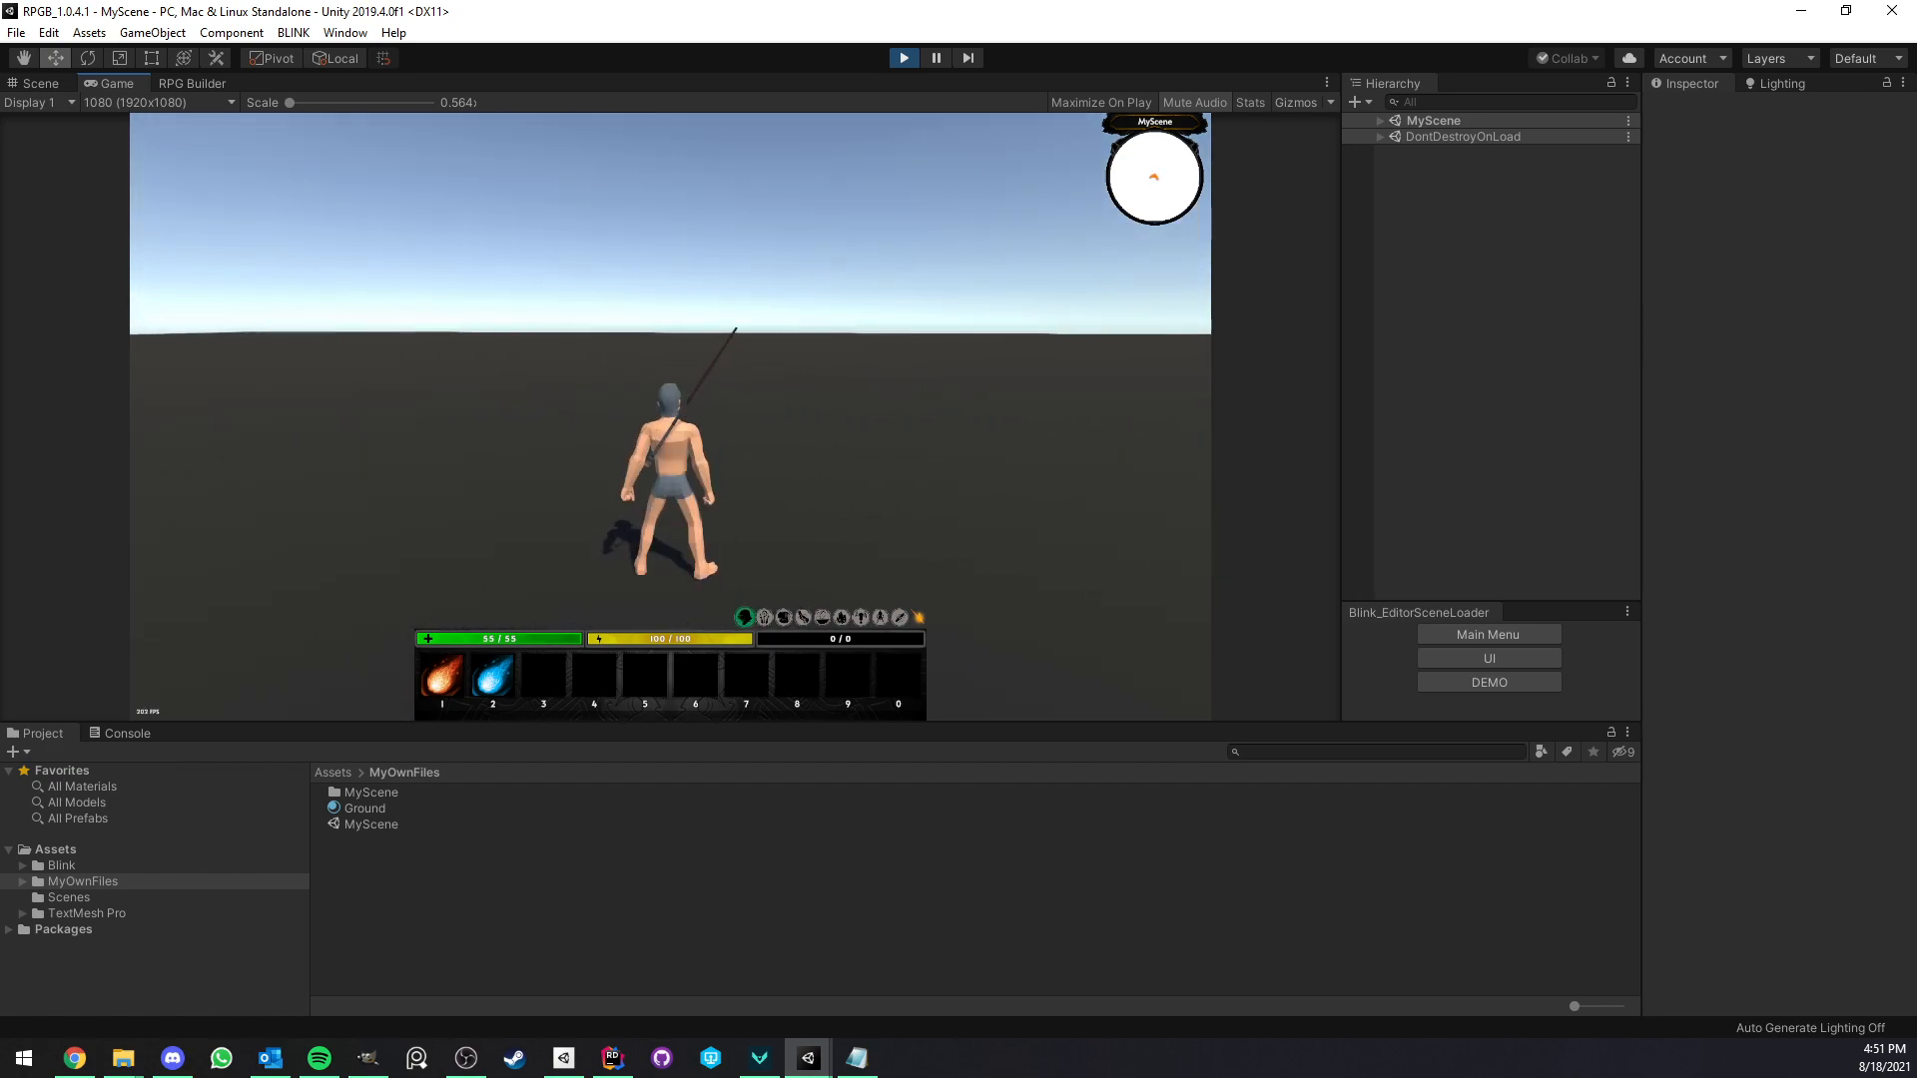
Run the character sideways in MyScene and try to cast Fireball from the first action bar slot.
{"action": "key", "text": "d"}
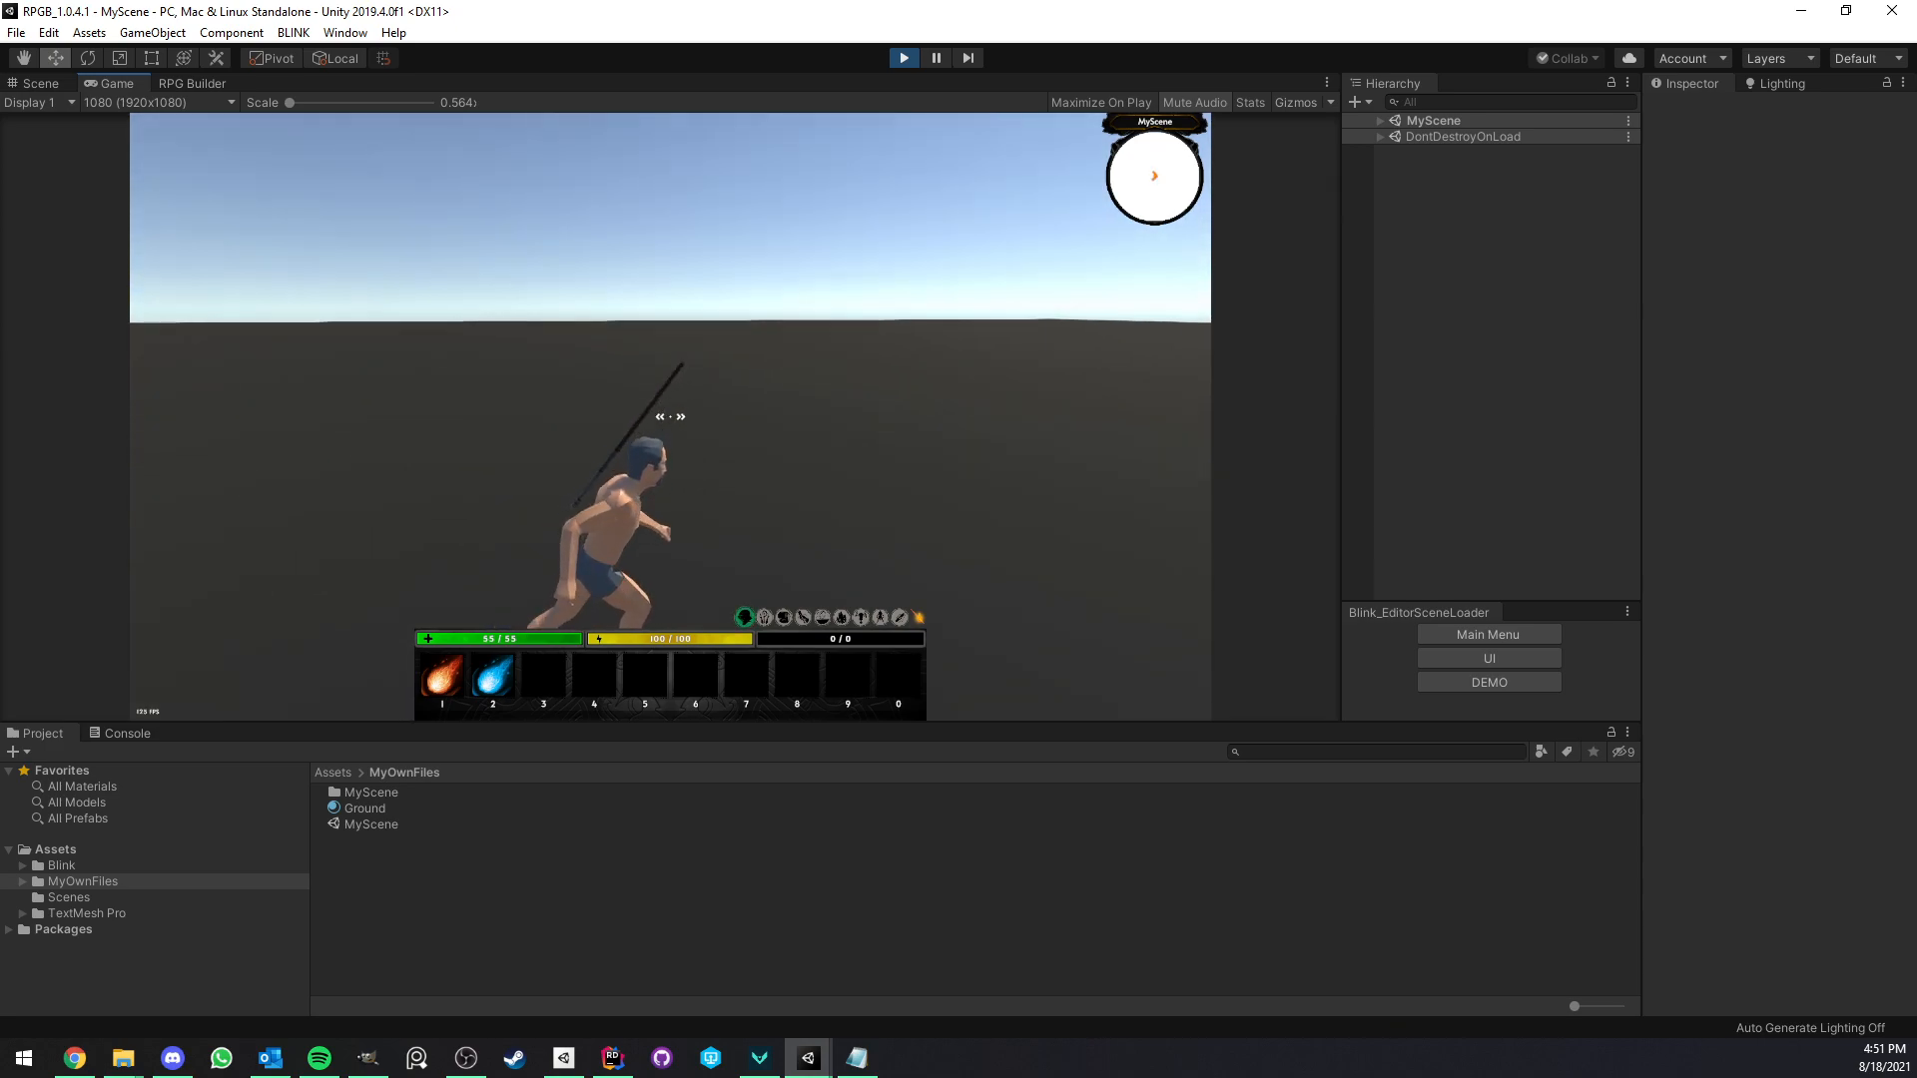
{"action": "key", "text": "1"}
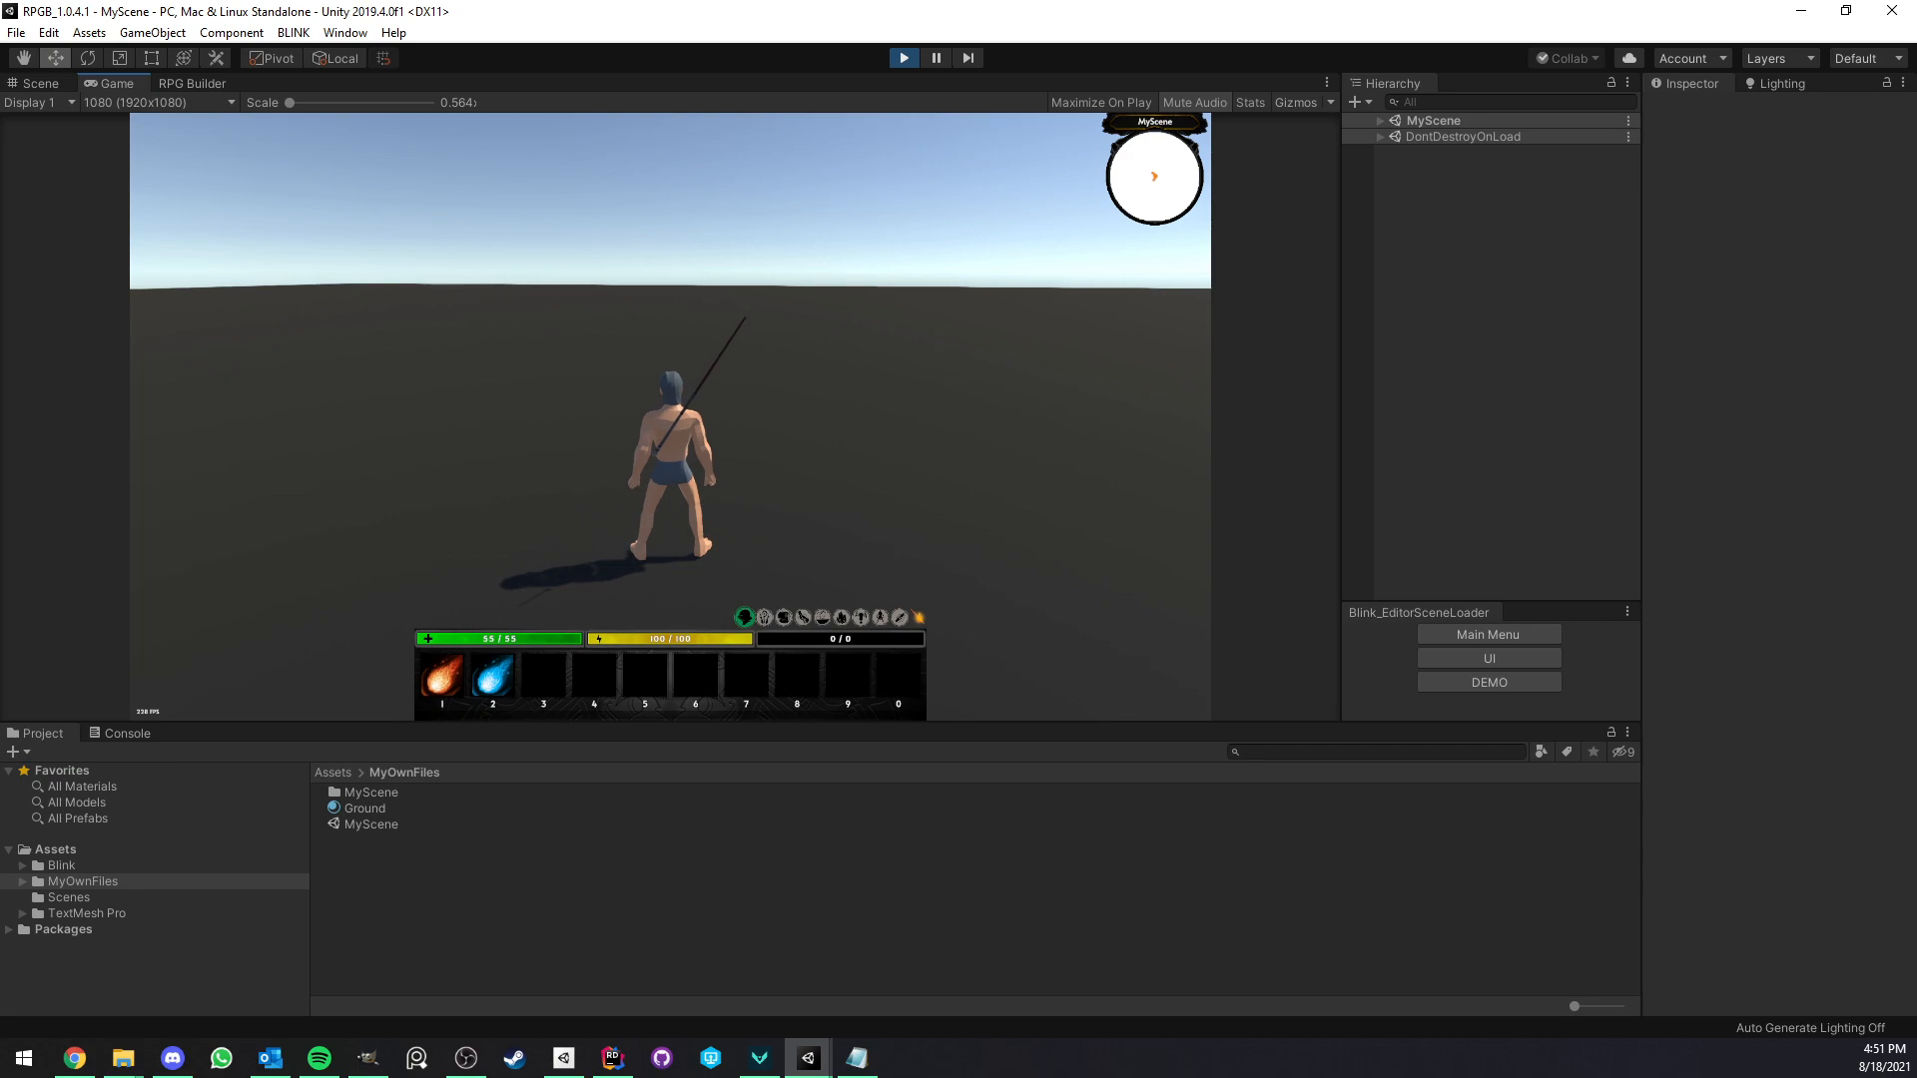
{"action": "left_click", "coordinate": [446, 678]}
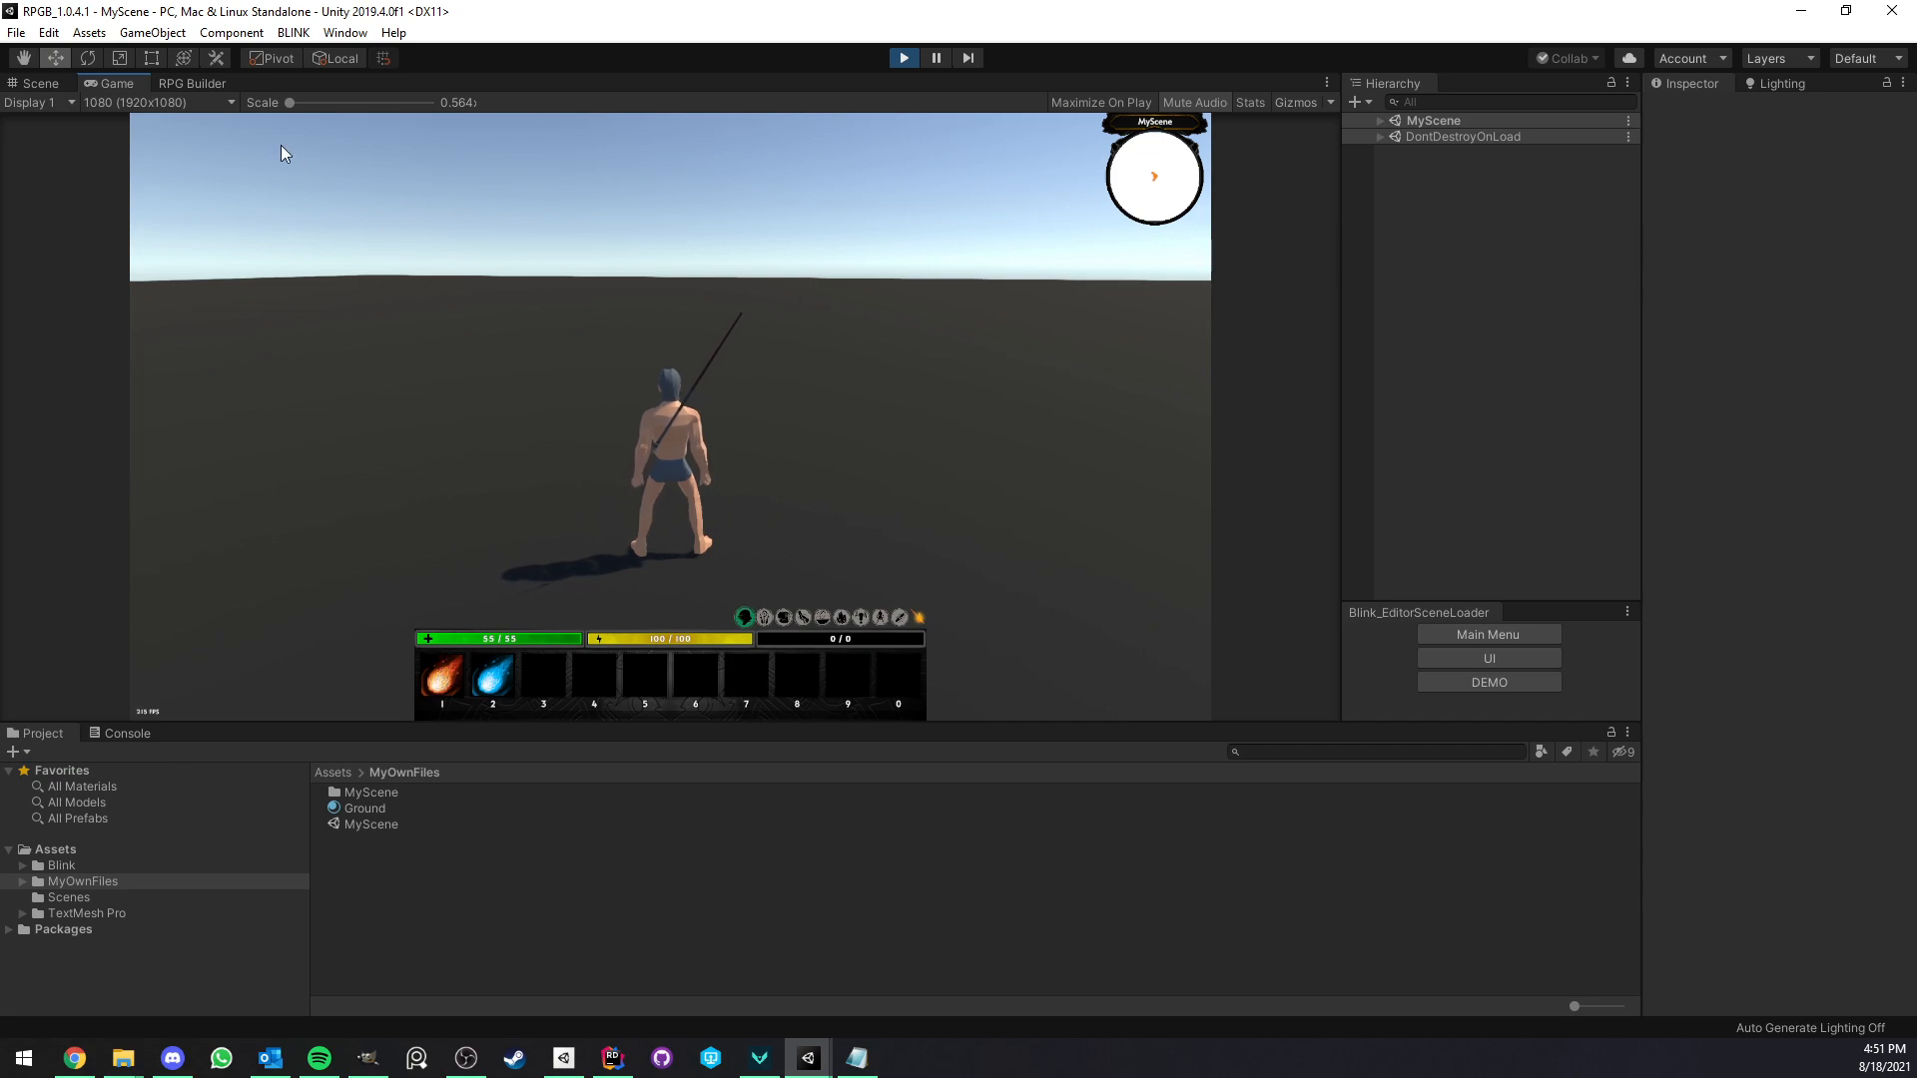
Open the Fireball ability in RPG Builder and examine its rank 1 Ability Type settings for missing projectile references.
{"action": "left_click", "coordinate": [194, 83]}
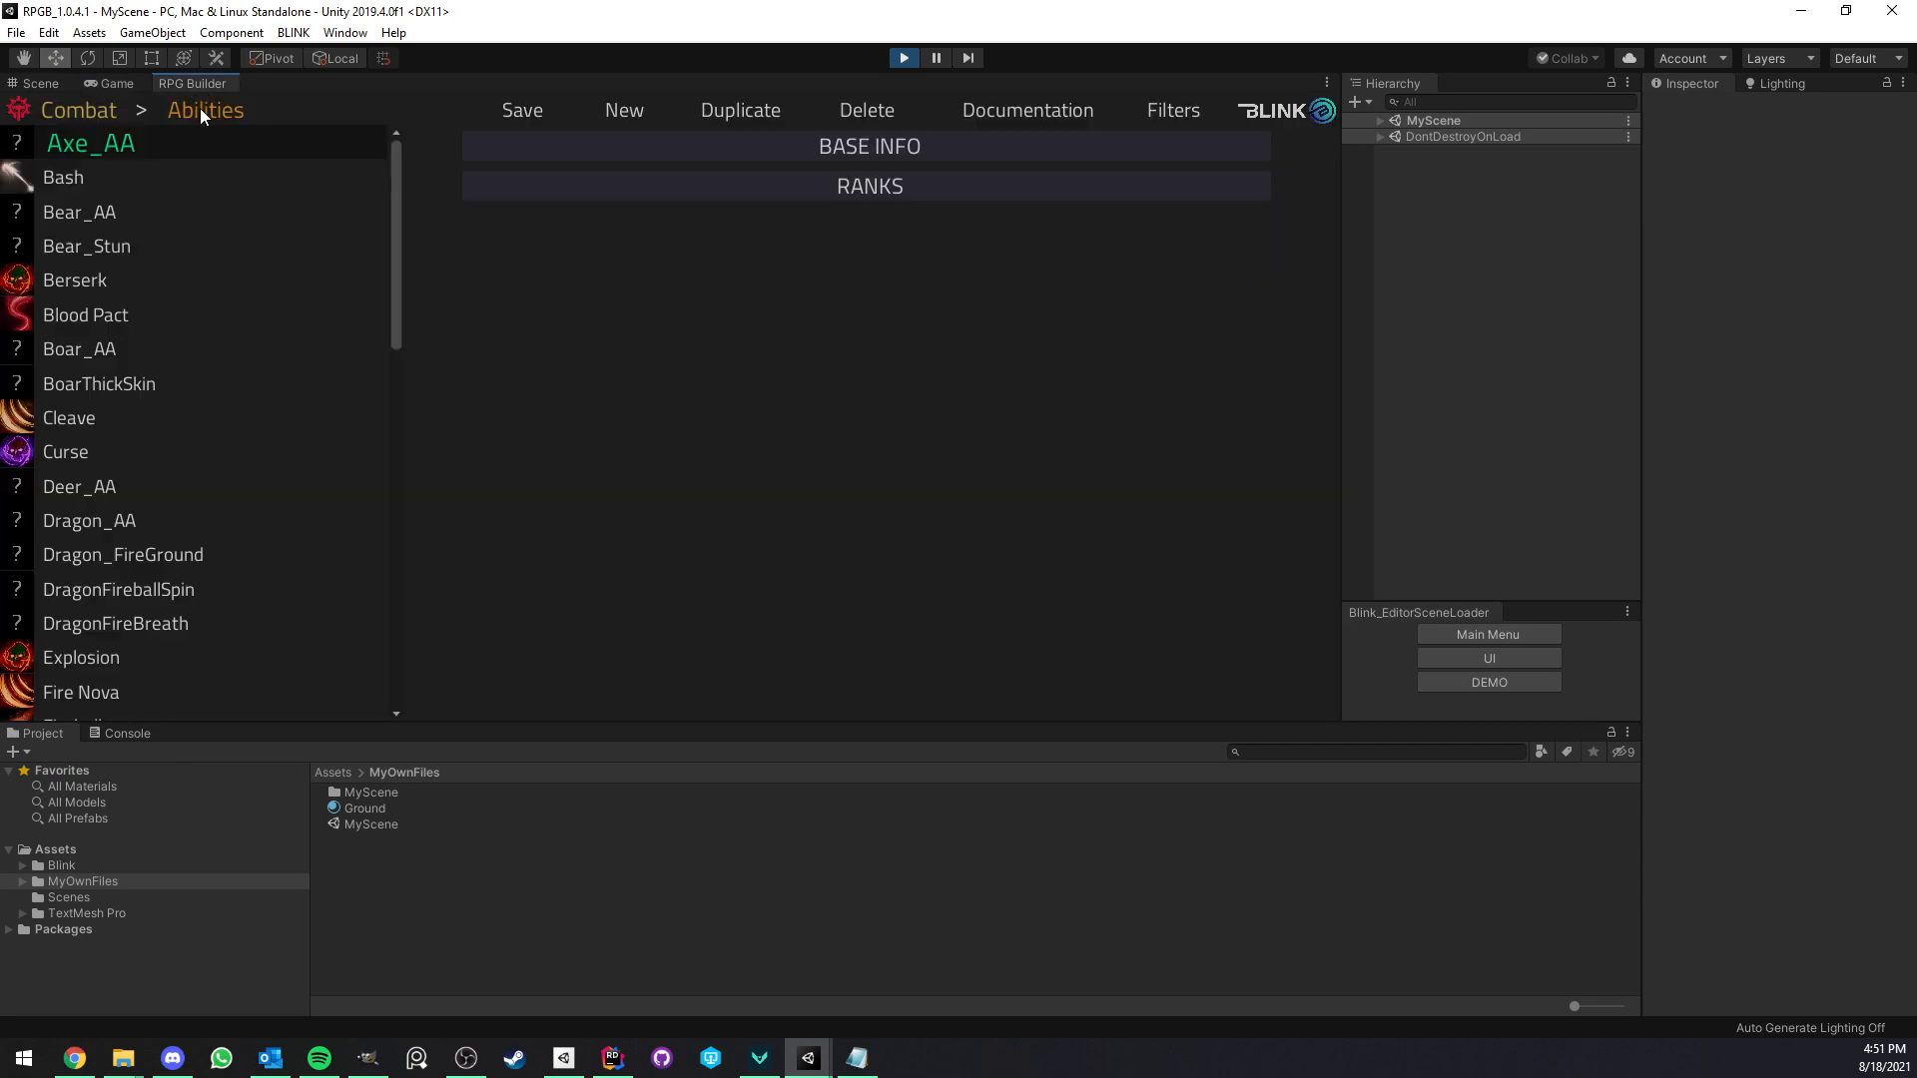
{"action": "scroll", "coordinate": [210, 422], "scroll_direction": "down", "scroll_amount": 3}
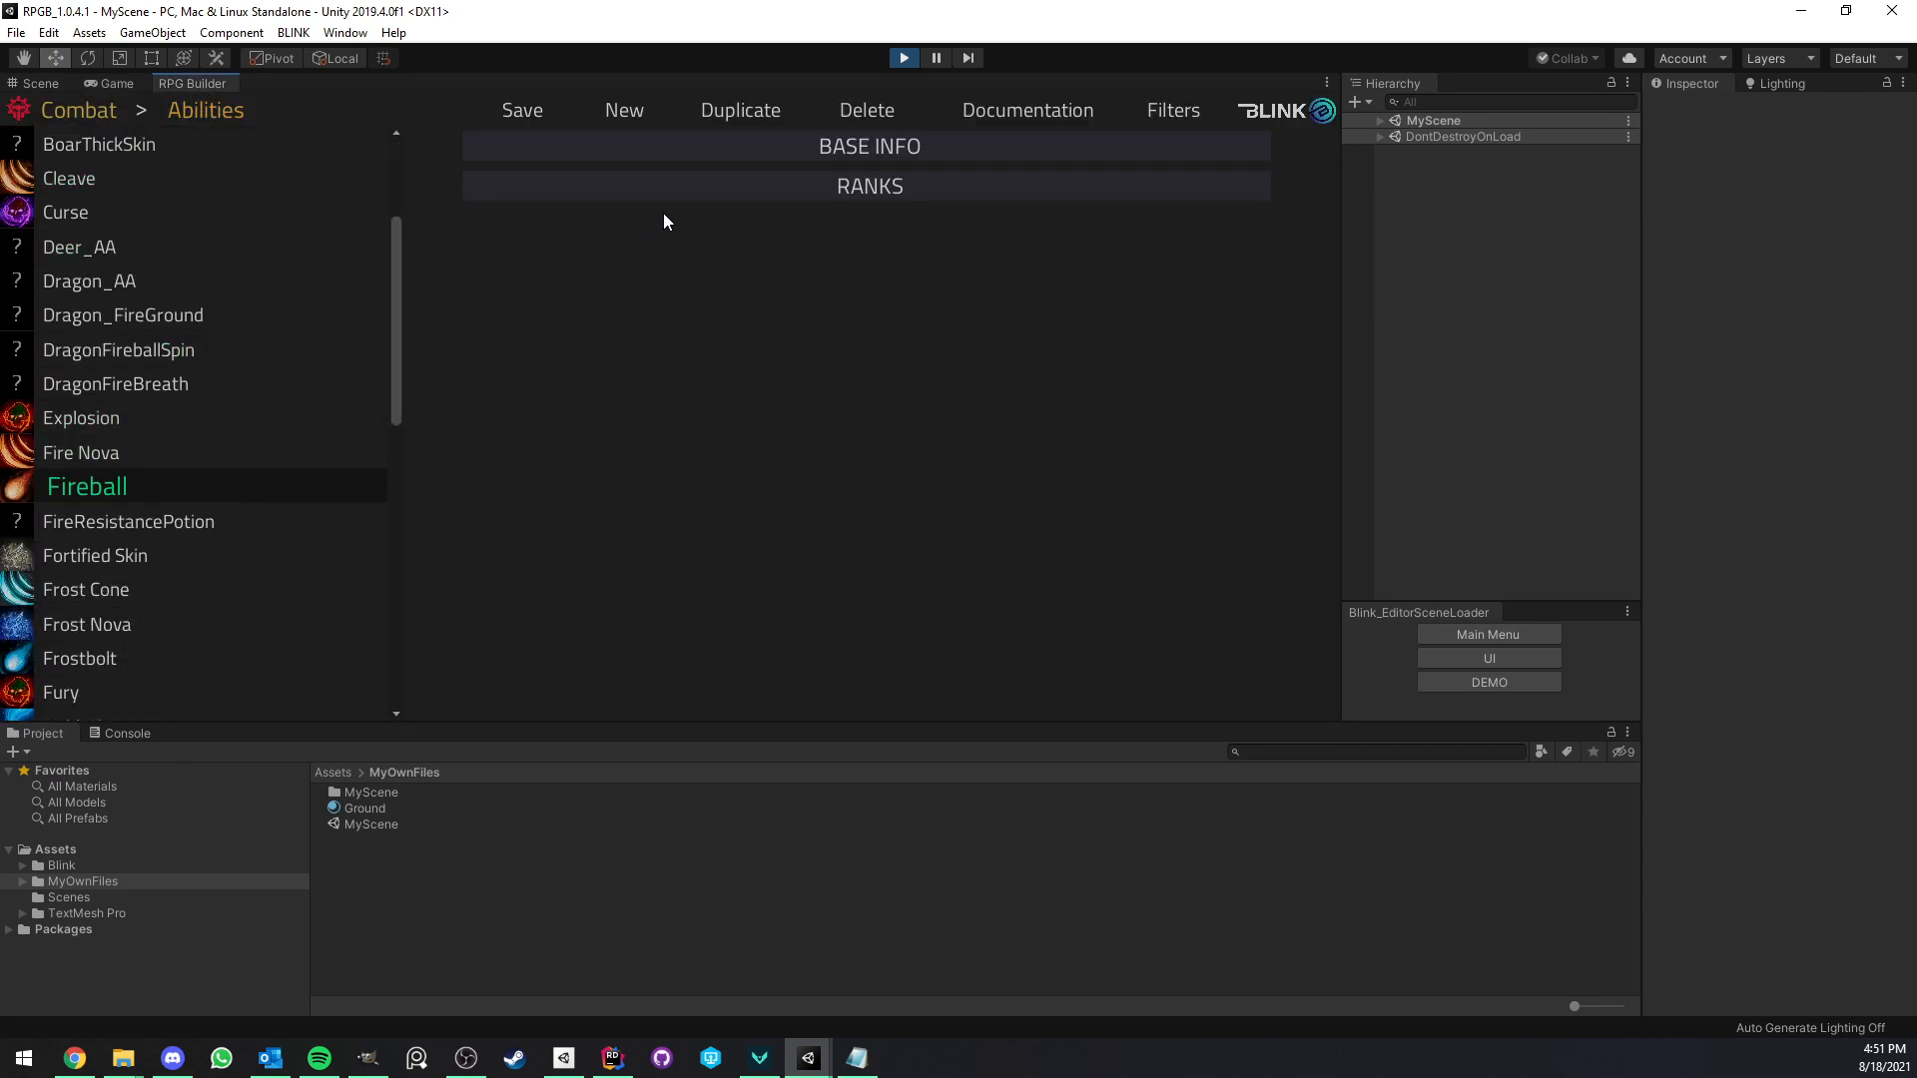
{"action": "left_click", "coordinate": [675, 190]}
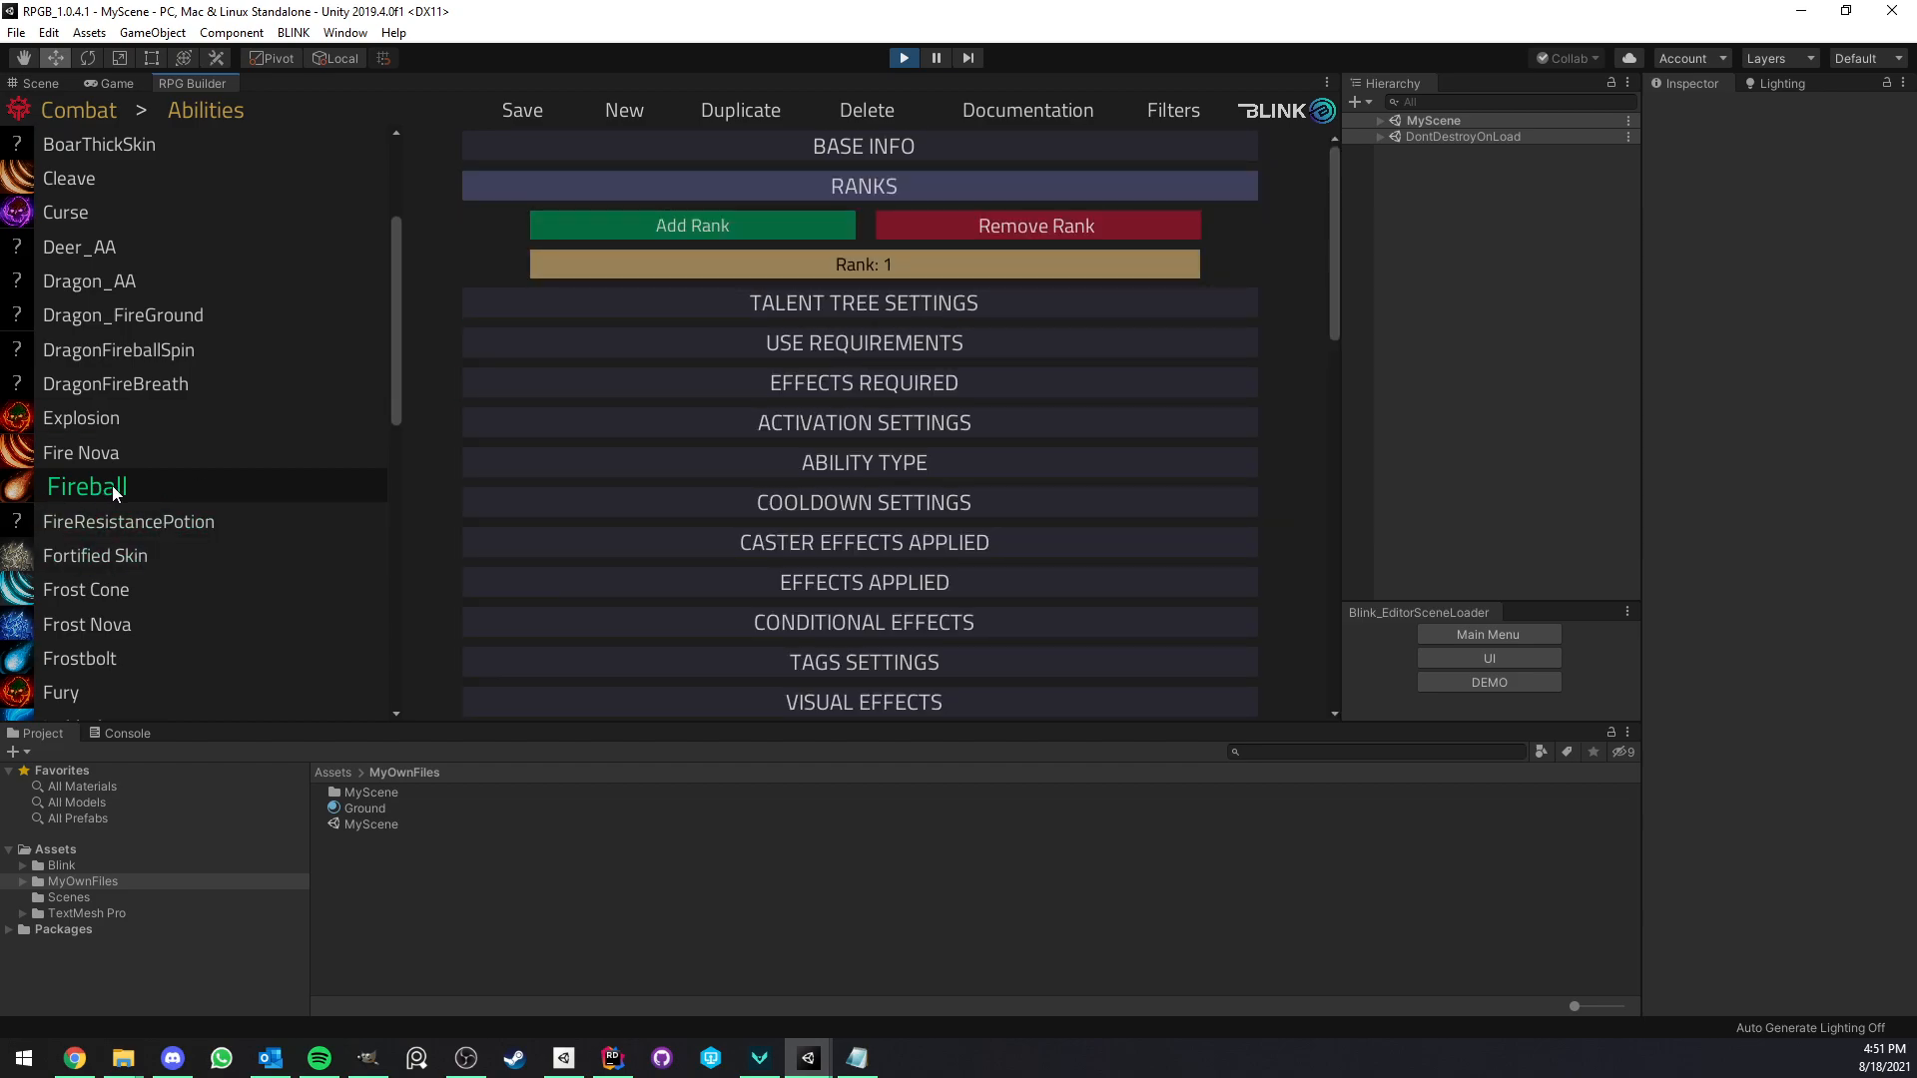
{"action": "left_click", "coordinate": [782, 459]}
{"action": "scroll", "coordinate": [763, 438], "scroll_direction": "down", "scroll_amount": 3}
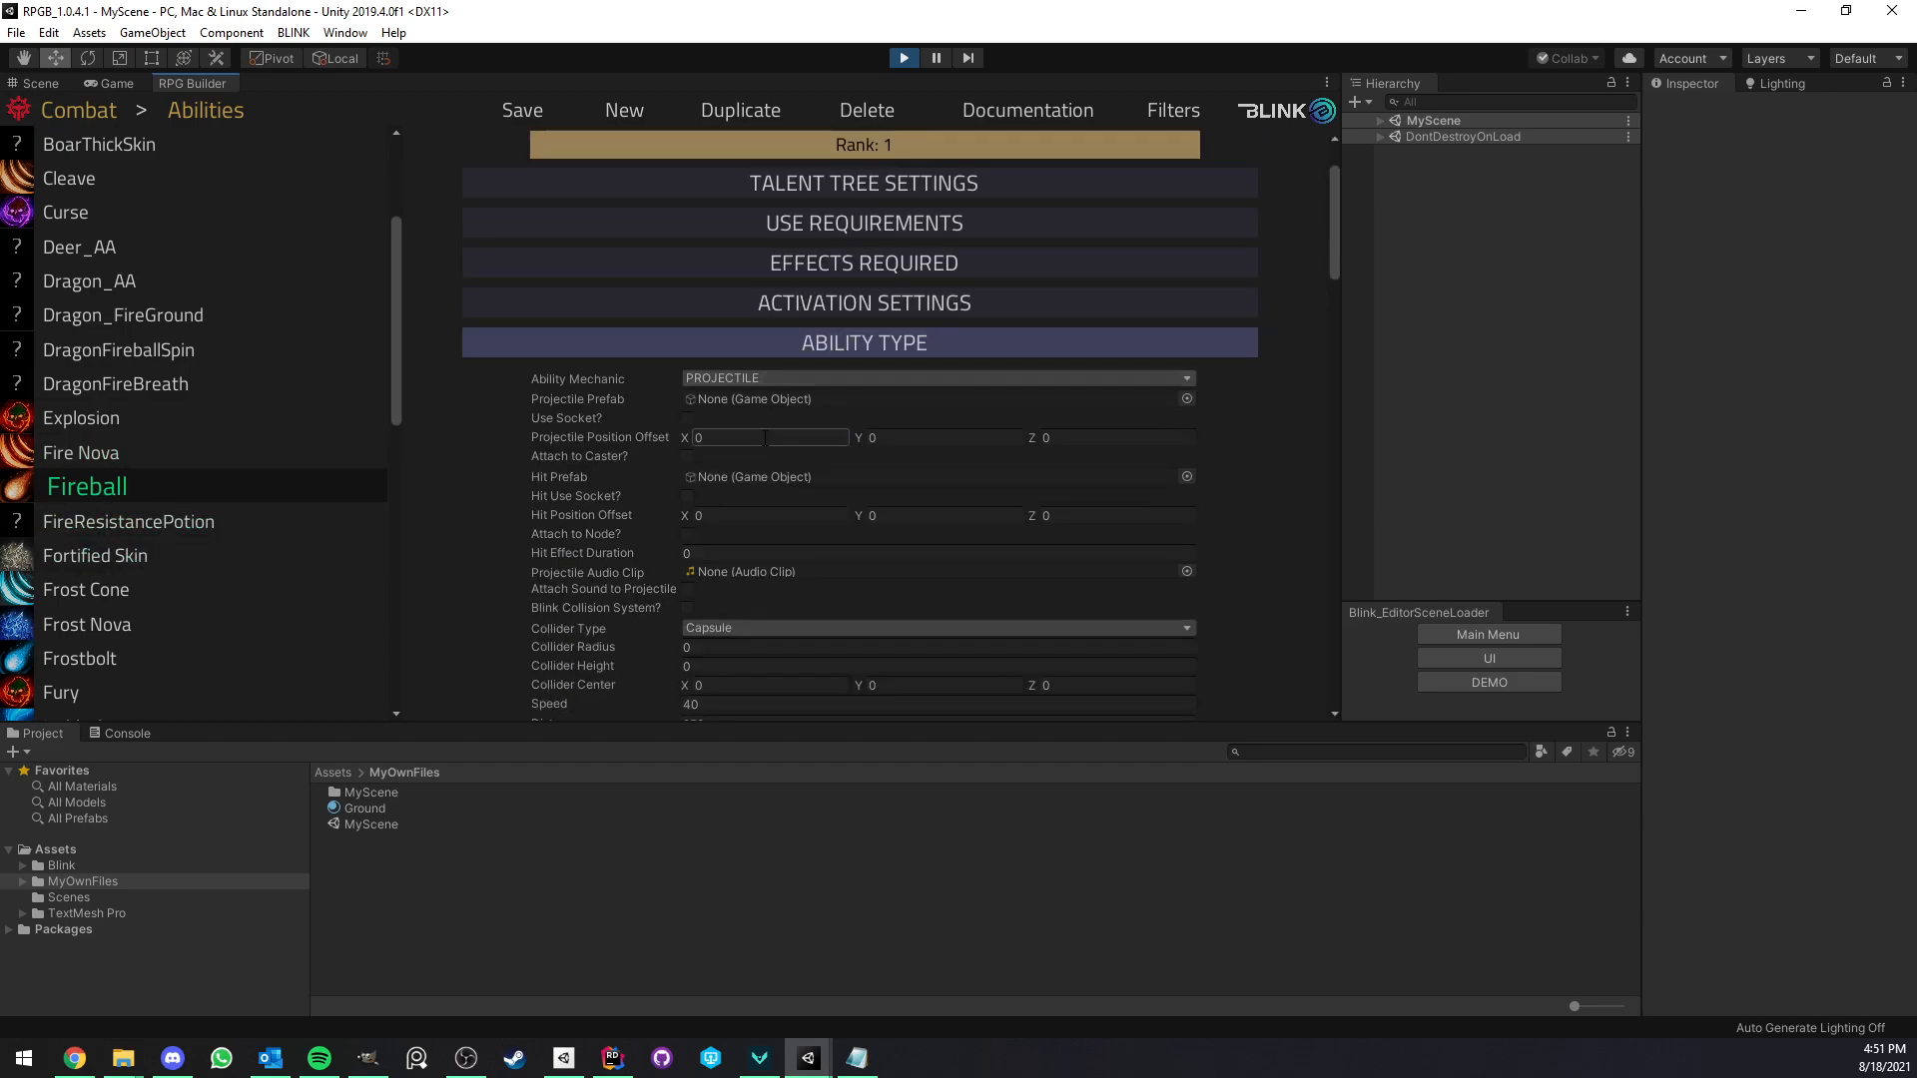
{"action": "scroll", "coordinate": [717, 298], "scroll_direction": "down", "scroll_amount": 4}
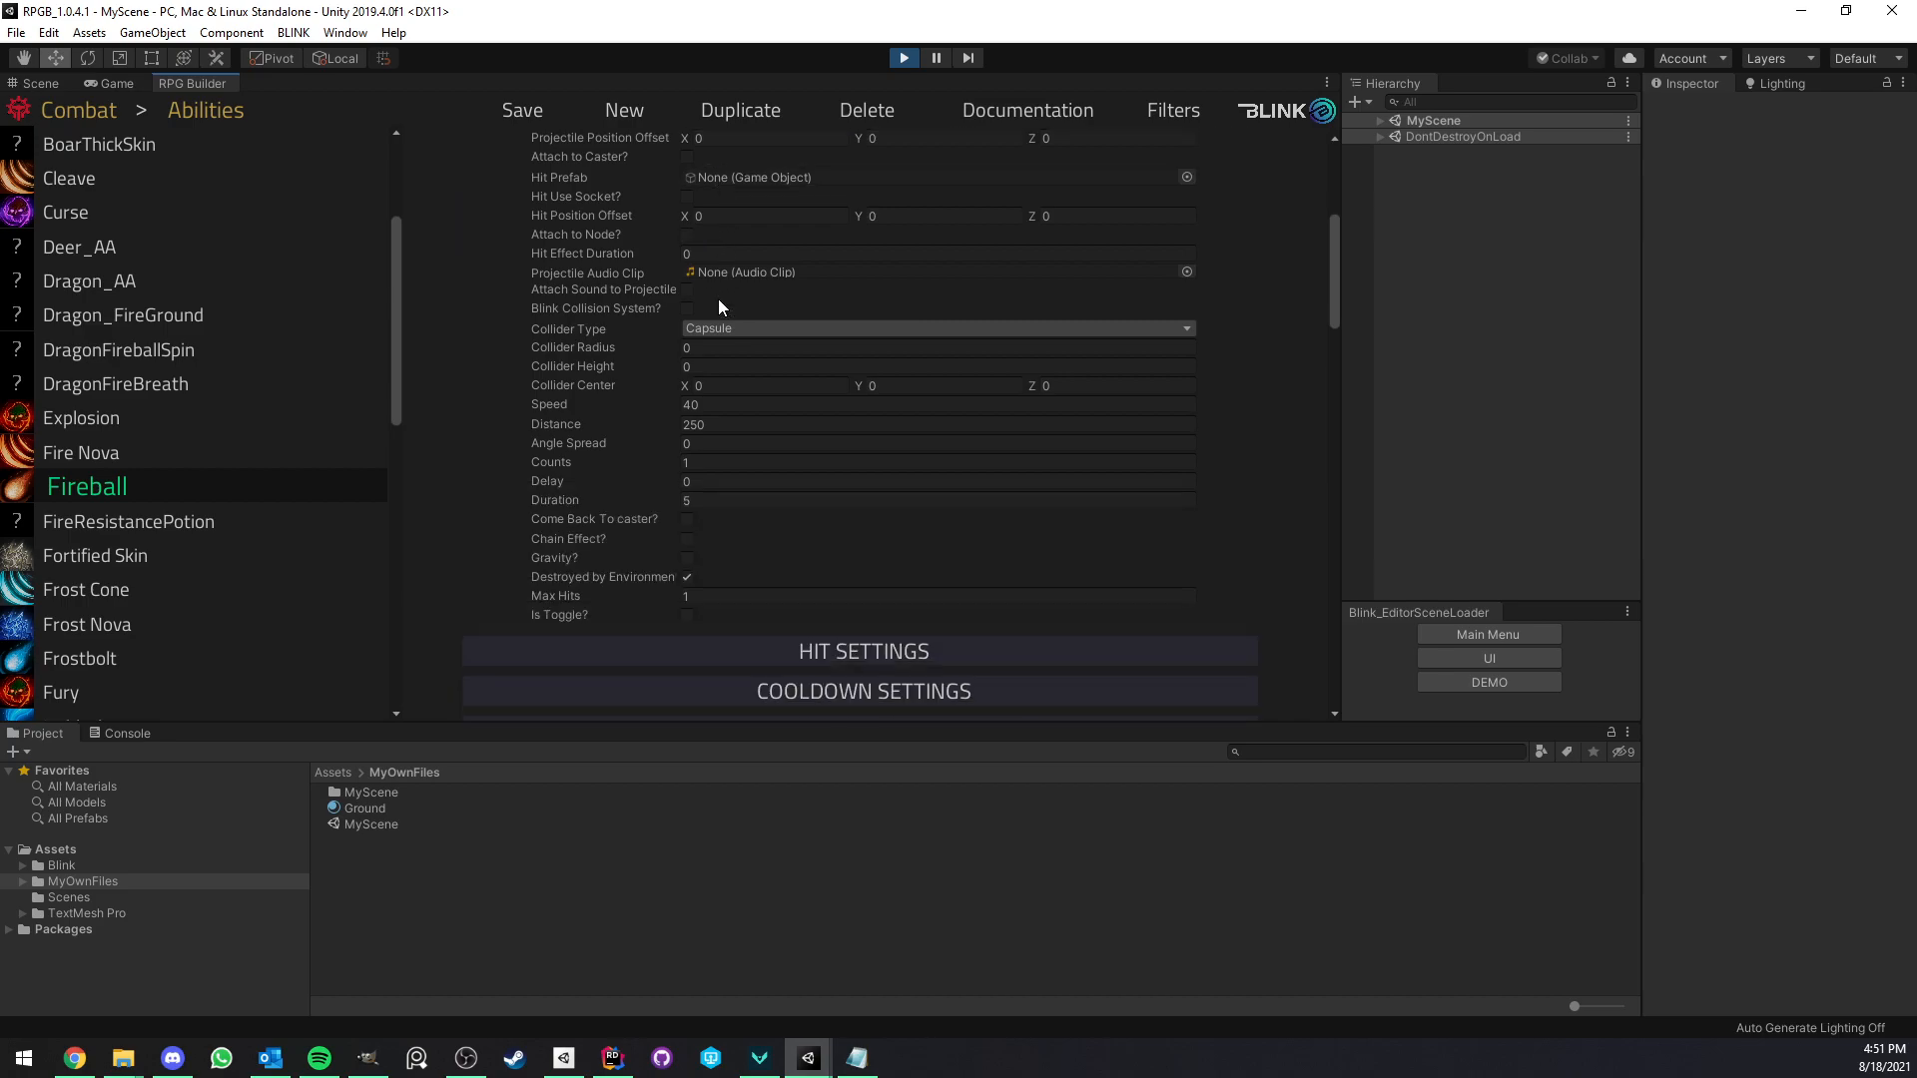
{"action": "scroll", "coordinate": [671, 360], "scroll_direction": "up", "scroll_amount": 3}
{"action": "scroll", "coordinate": [651, 519], "scroll_direction": "down", "scroll_amount": 4}
{"action": "scroll", "coordinate": [641, 476], "scroll_direction": "up", "scroll_amount": 3}
{"action": "scroll", "coordinate": [590, 497], "scroll_direction": "down", "scroll_amount": 3}
{"action": "scroll", "coordinate": [590, 495], "scroll_direction": "up", "scroll_amount": 4}
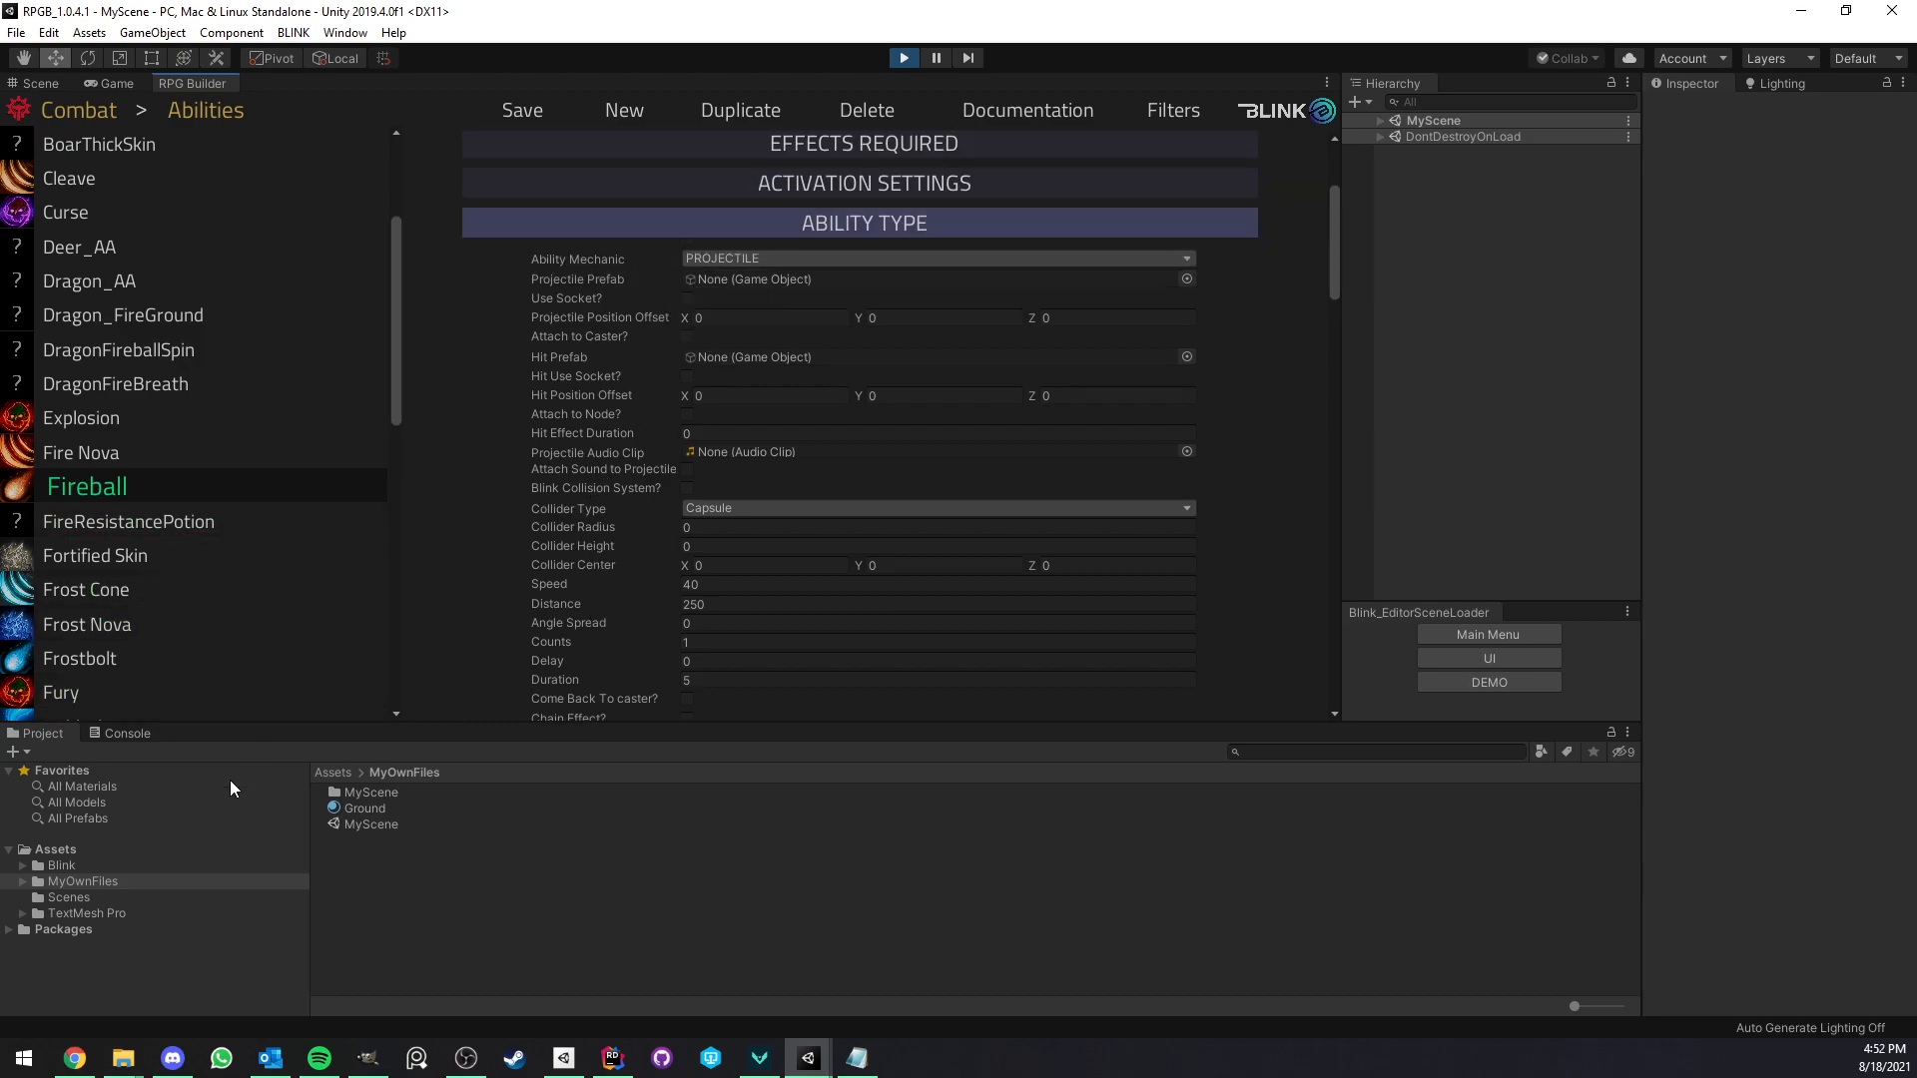
Assign the Fireball prefab from RPGBuilder's Art/CombatVisuals/Projectiles folder as the Fireball ability's projectile prefab.
{"action": "left_click", "coordinate": [22, 865]}
{"action": "left_click", "coordinate": [36, 837]}
{"action": "left_click", "coordinate": [50, 853]}
{"action": "left_click", "coordinate": [64, 885]}
{"action": "left_click", "coordinate": [78, 901]}
{"action": "scroll", "coordinate": [177, 897], "scroll_direction": "down", "scroll_amount": 3}
{"action": "left_click", "coordinate": [65, 825]}
{"action": "left_click", "coordinate": [65, 808]}
{"action": "left_click", "coordinate": [79, 856]}
{"action": "scroll", "coordinate": [159, 911], "scroll_direction": "down", "scroll_amount": 6}
{"action": "left_click", "coordinate": [158, 895]}
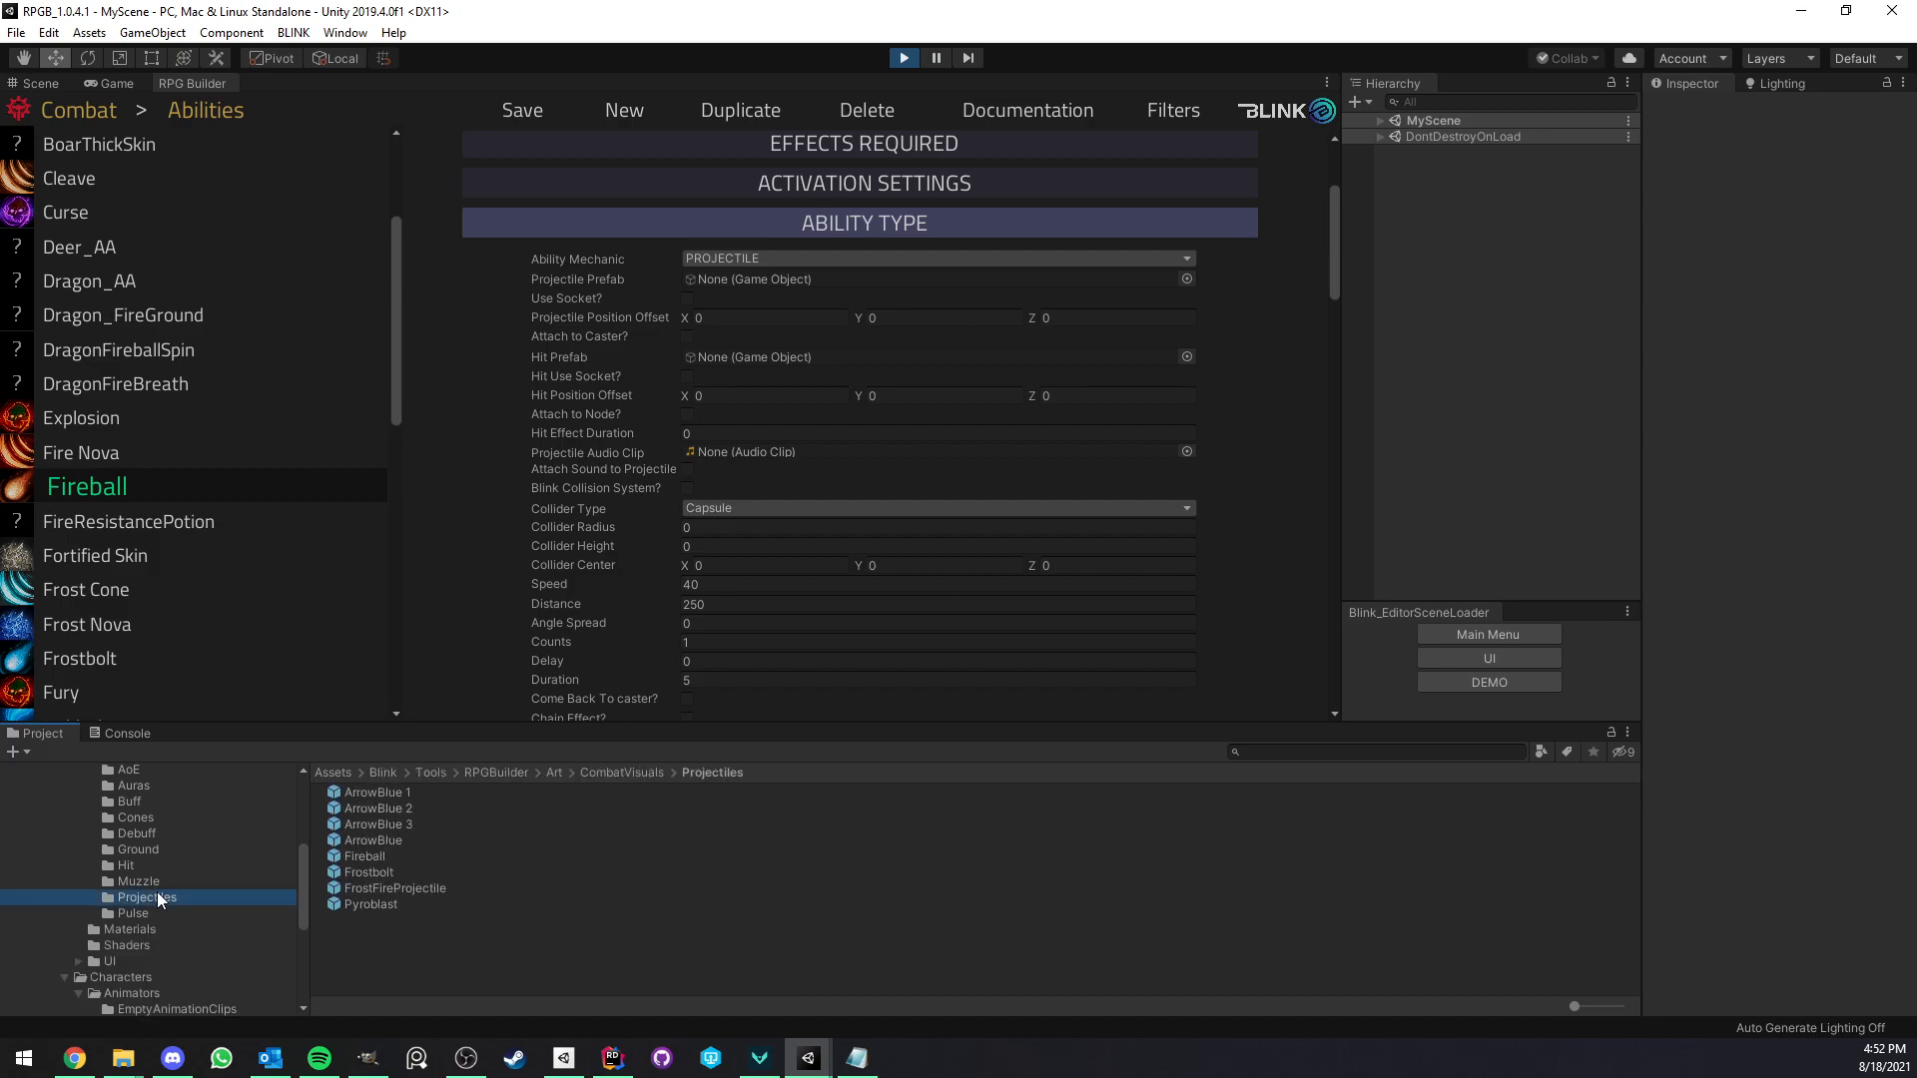
{"action": "scroll", "coordinate": [165, 897], "scroll_direction": "up", "scroll_amount": 3}
{"action": "left_click_drag", "start_coordinate": [372, 859], "coordinate": [755, 282]}
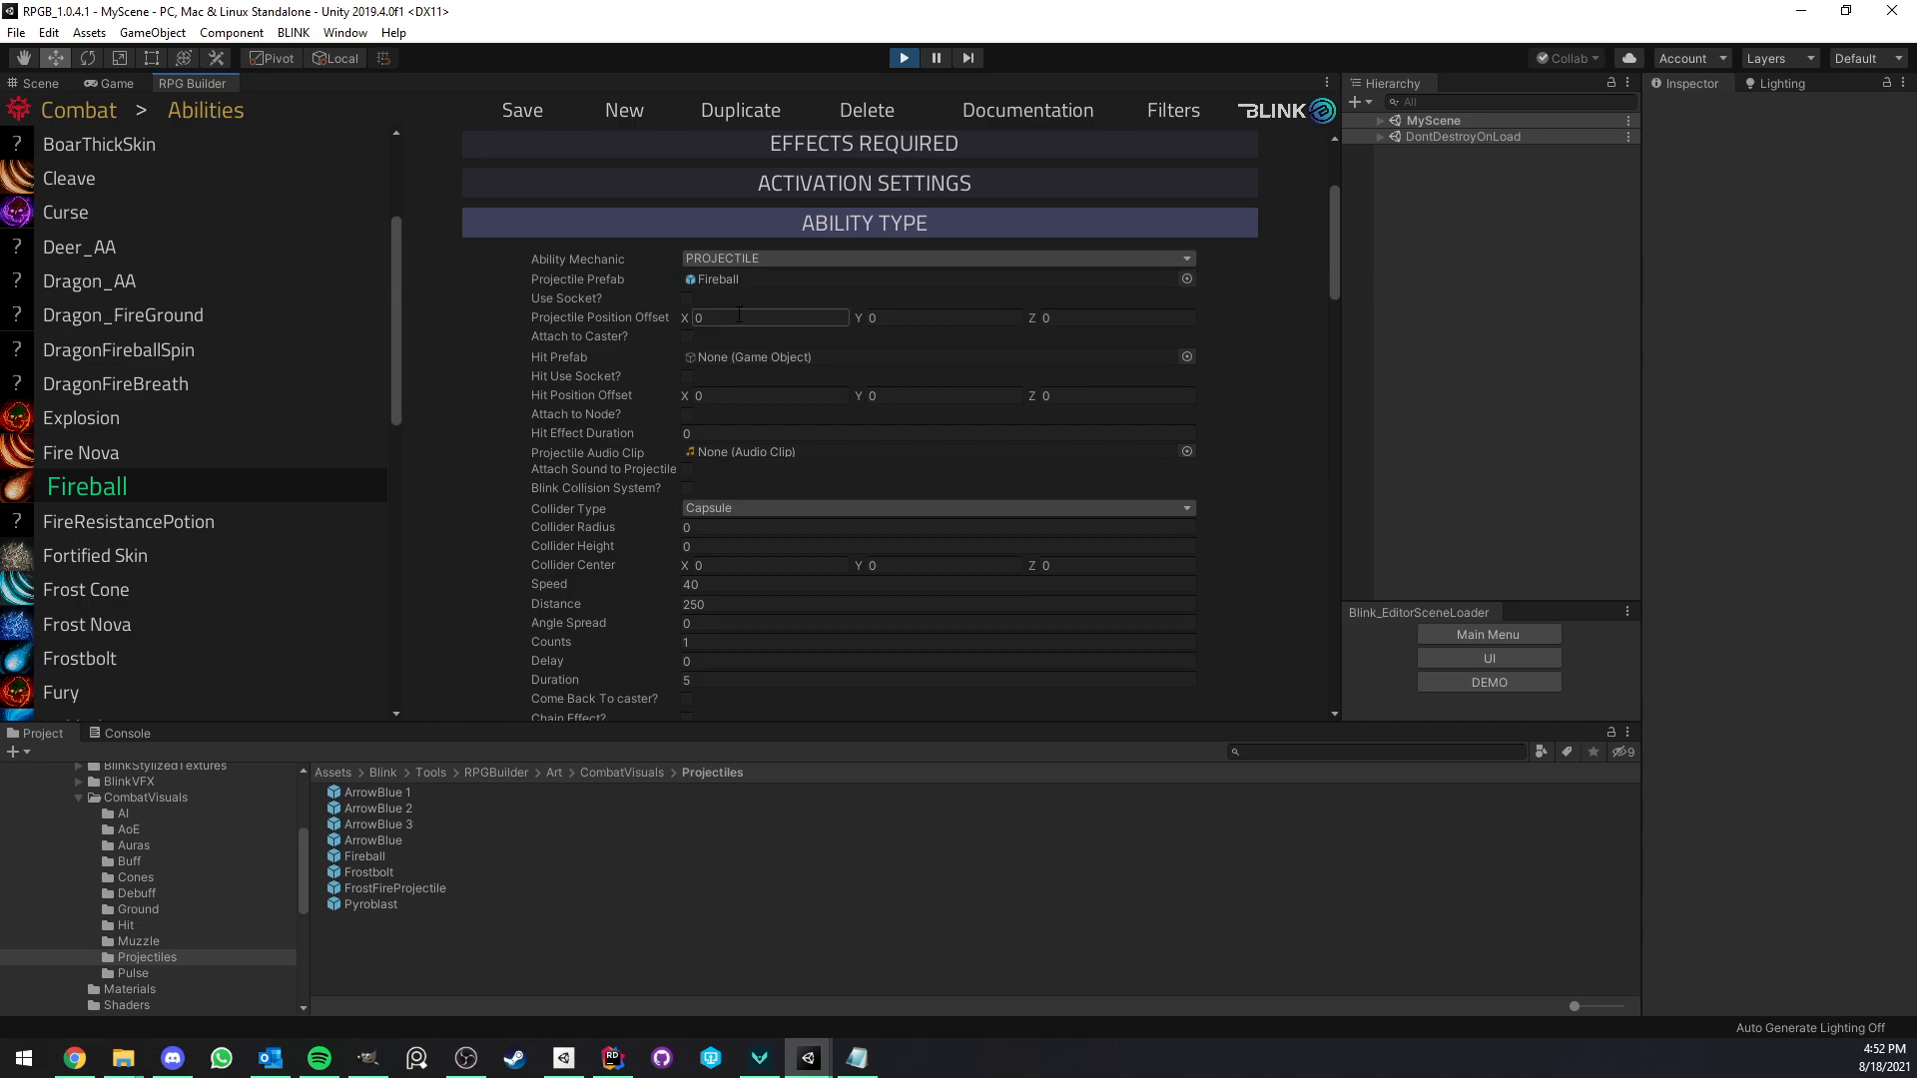
Set Fireball's projectile position offset Y to 1 and its collider to Sphere with radius 0.6, then save the ability.
{"action": "left_click", "coordinate": [910, 319]}
{"action": "left_click", "coordinate": [687, 488]}
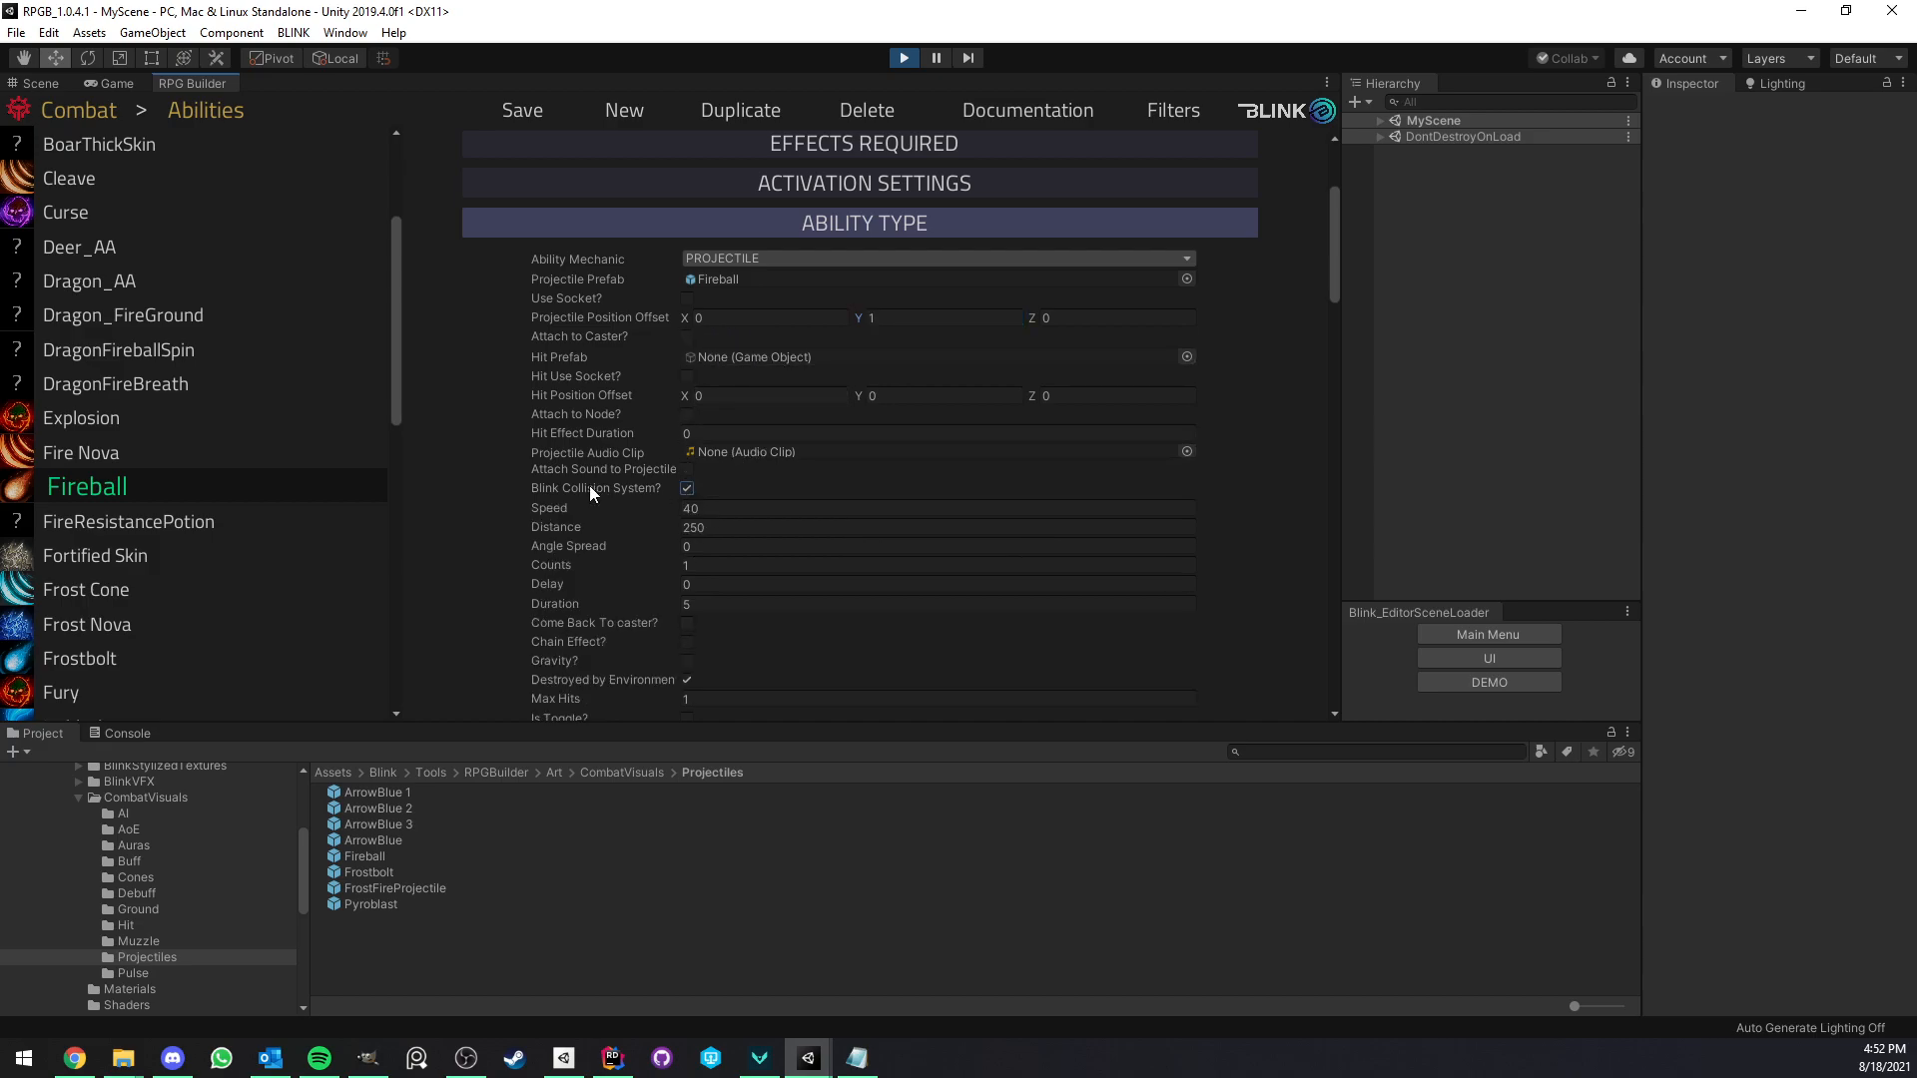
{"action": "left_click", "coordinate": [687, 489]}
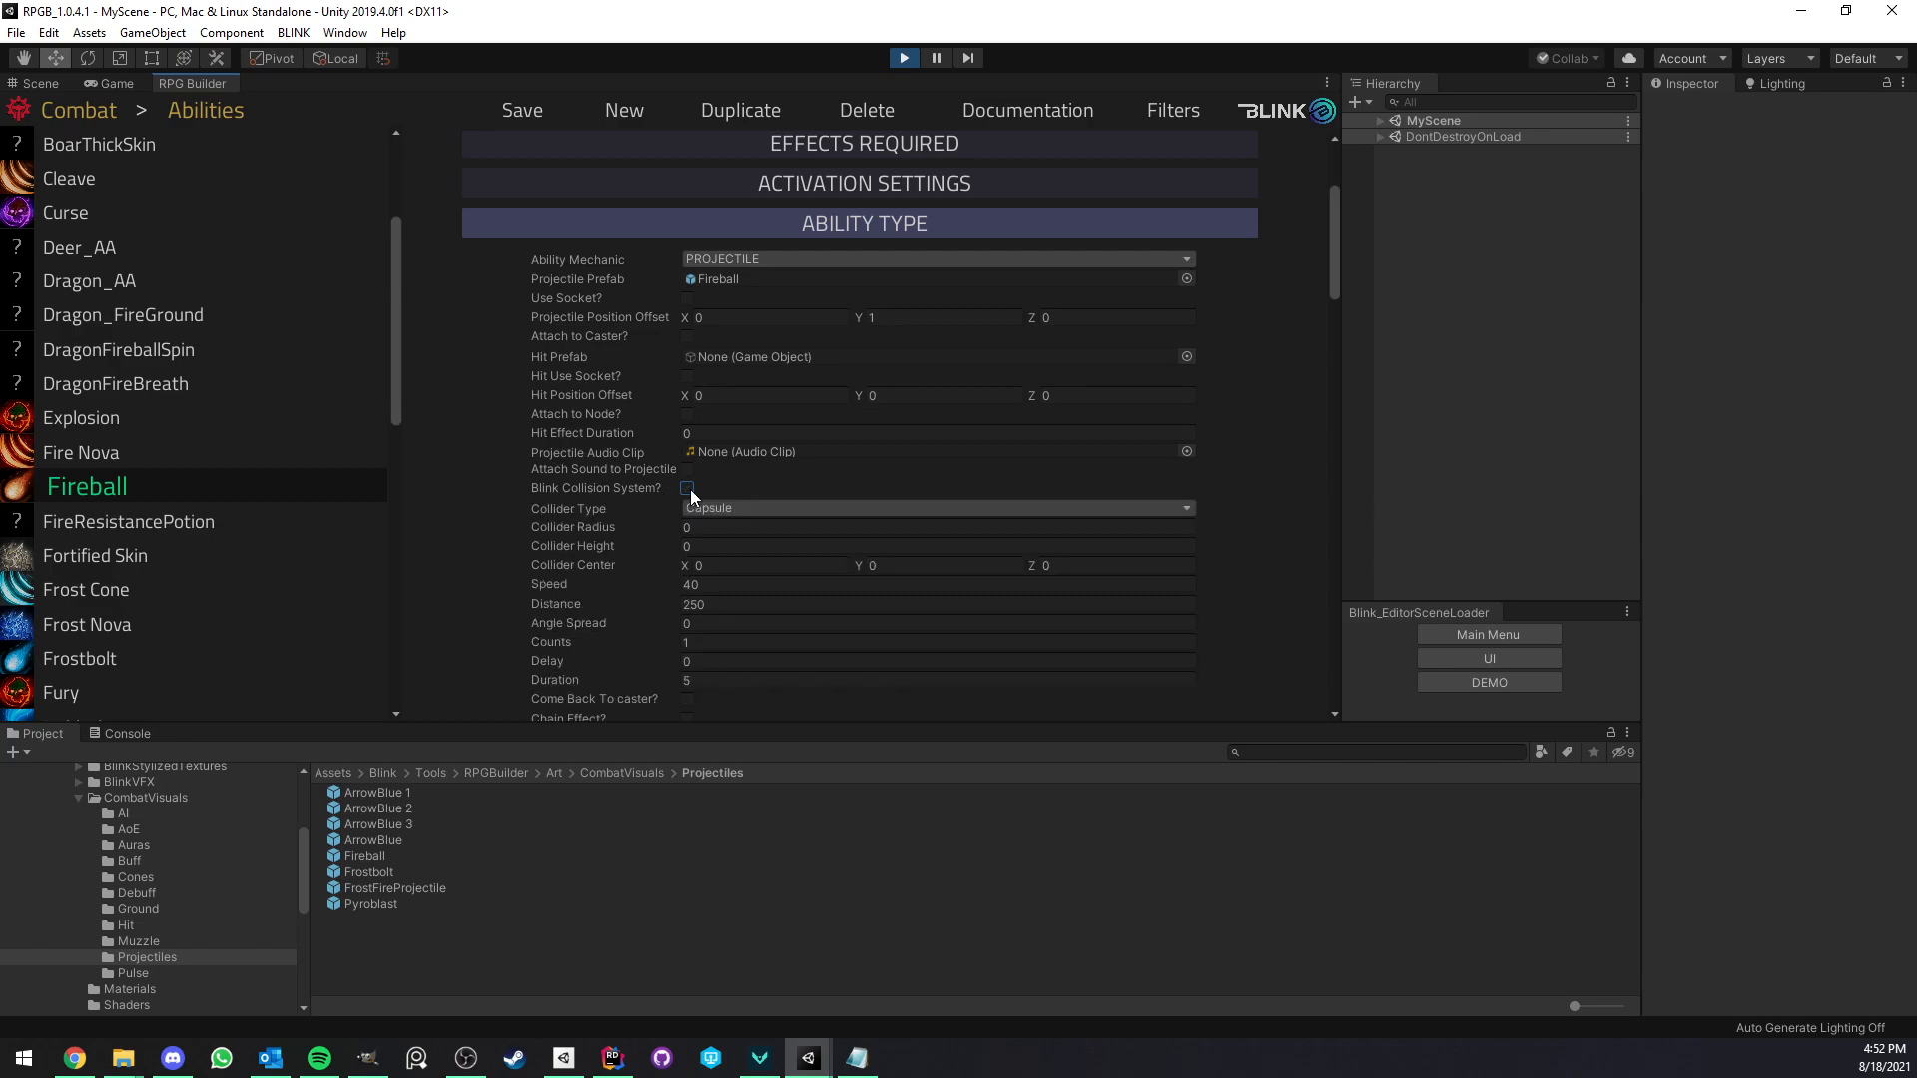
{"action": "left_click", "coordinate": [762, 508]}
{"action": "left_click", "coordinate": [739, 548]}
{"action": "left_click", "coordinate": [735, 528]}
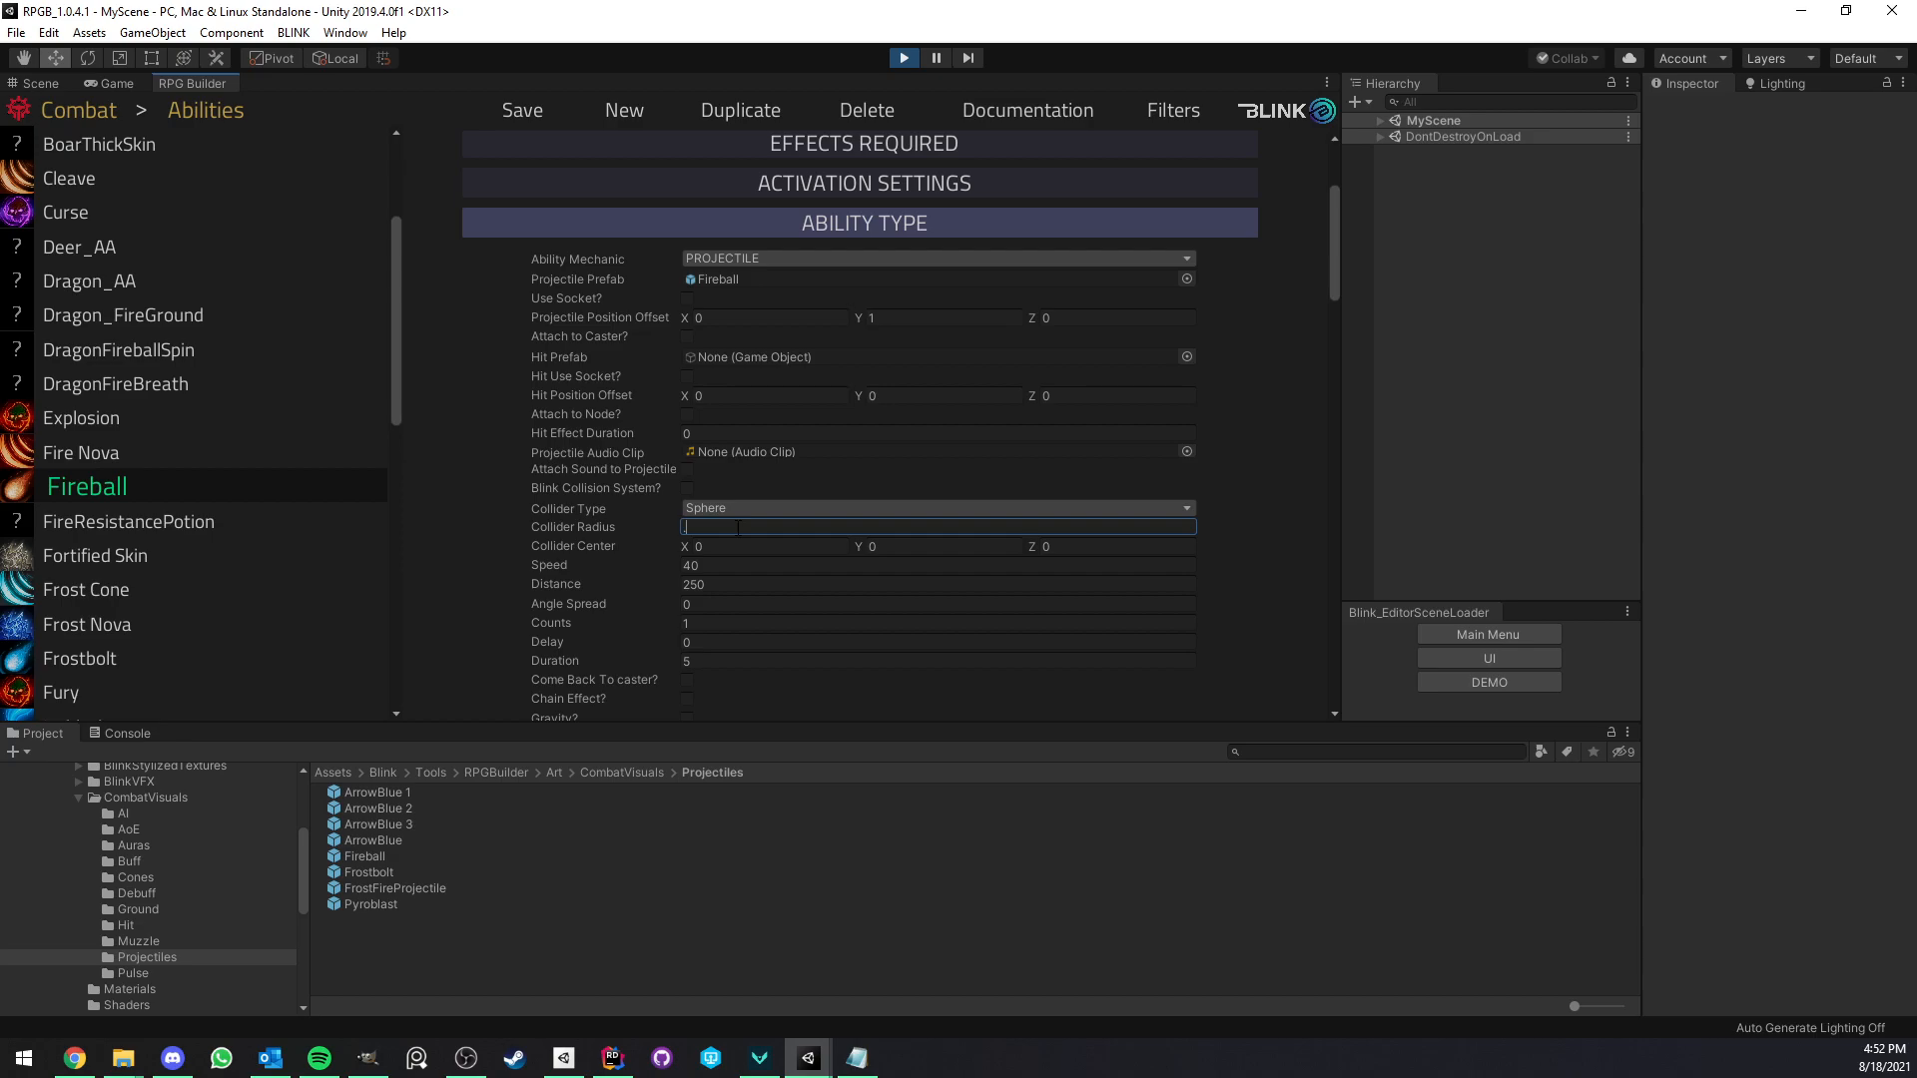
{"action": "type", "text": ".6"}
{"action": "left_click", "coordinate": [522, 110]}
Return to the Game view and cast Fireball several times to test its projectile.
{"action": "left_click", "coordinate": [112, 83]}
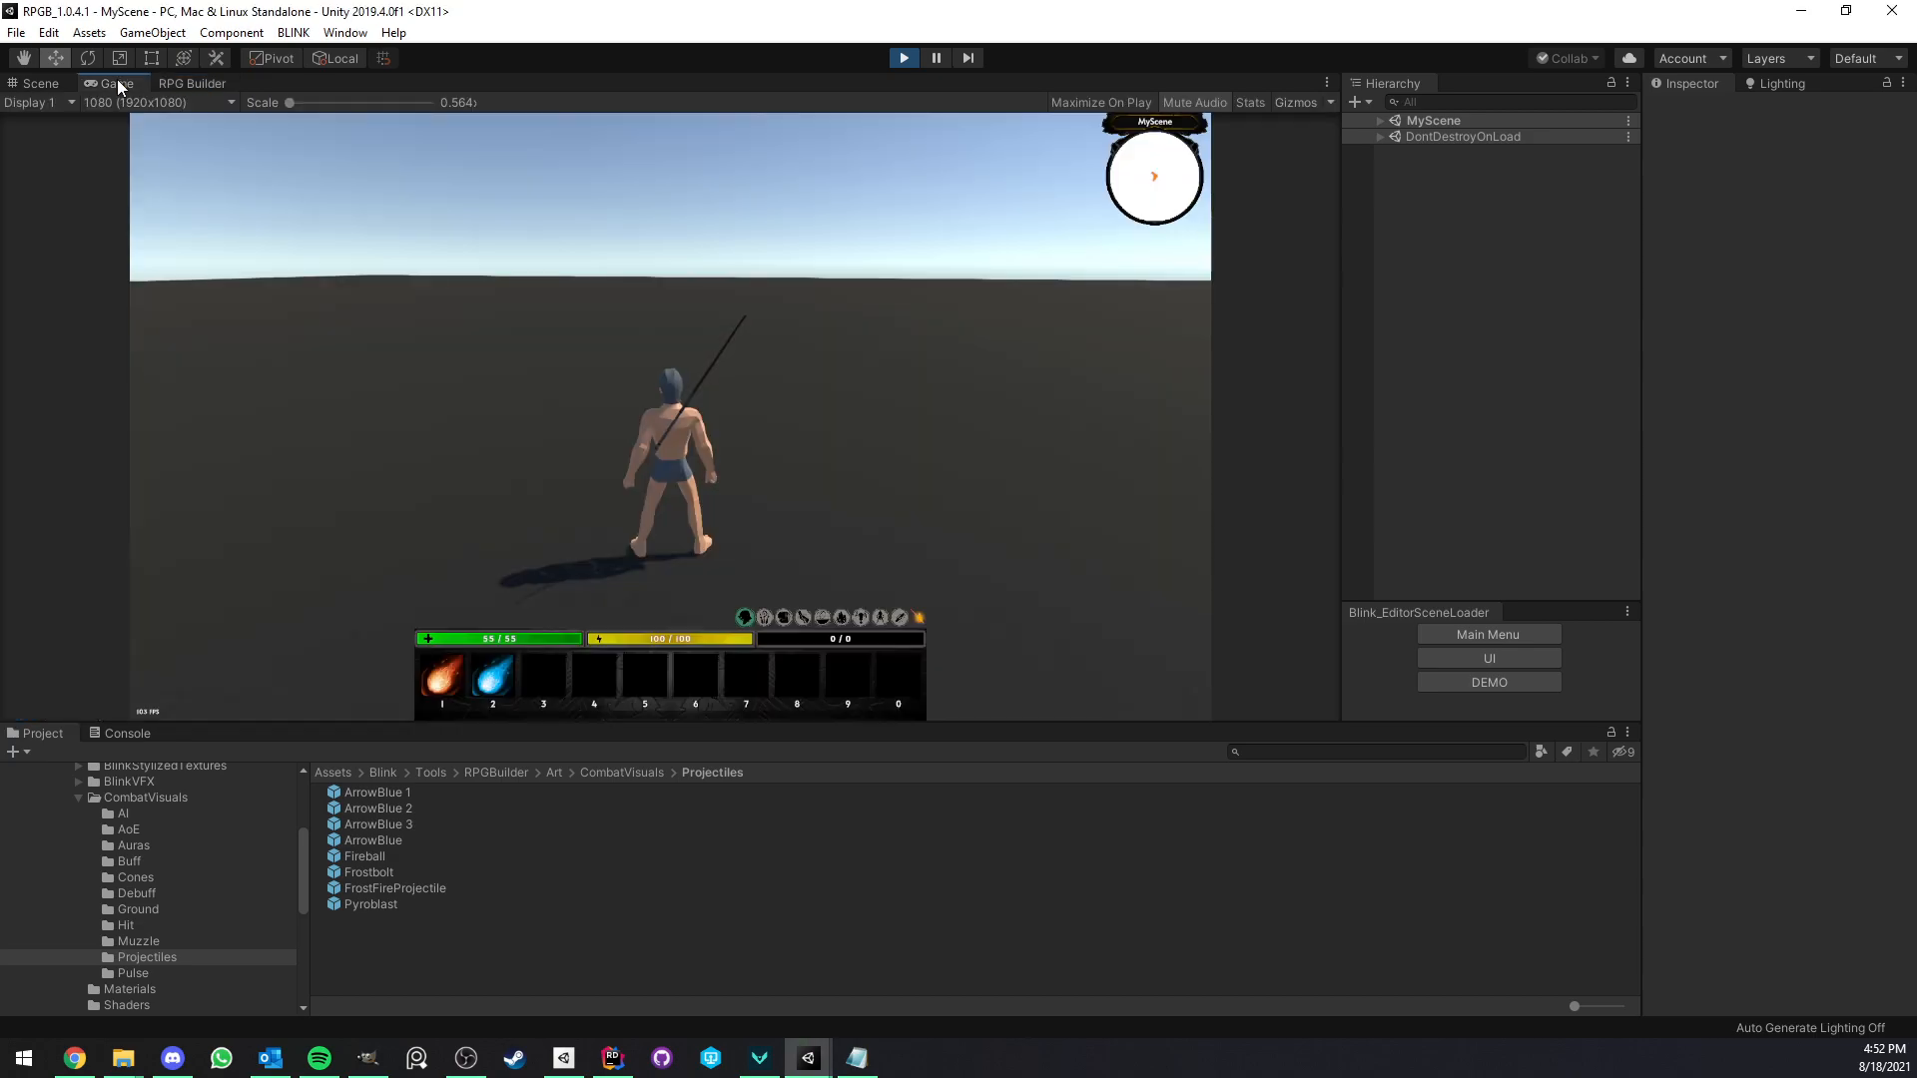
{"action": "key", "text": "1"}
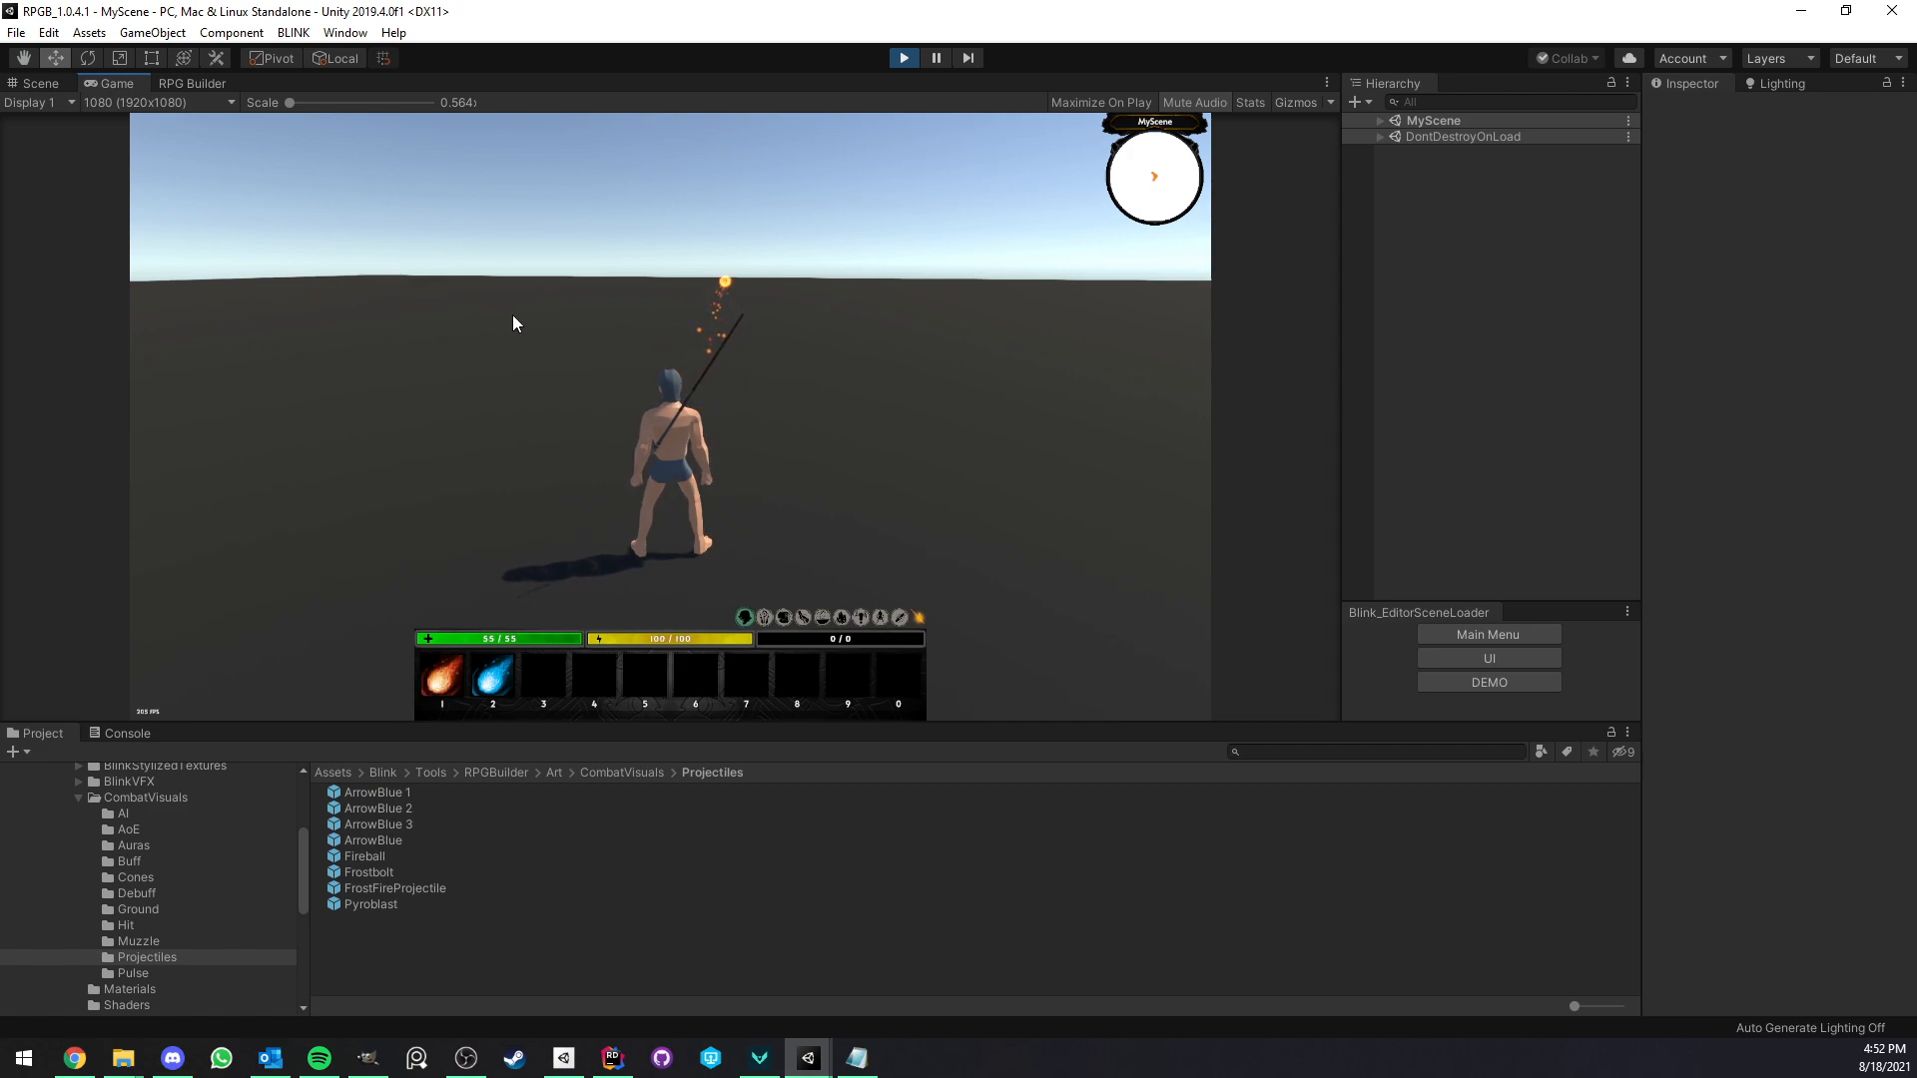
{"action": "right_click_drag", "start_coordinate": [512, 315], "coordinate": [513, 305]}
{"action": "key", "text": "1"}
{"action": "key", "text": "1"}
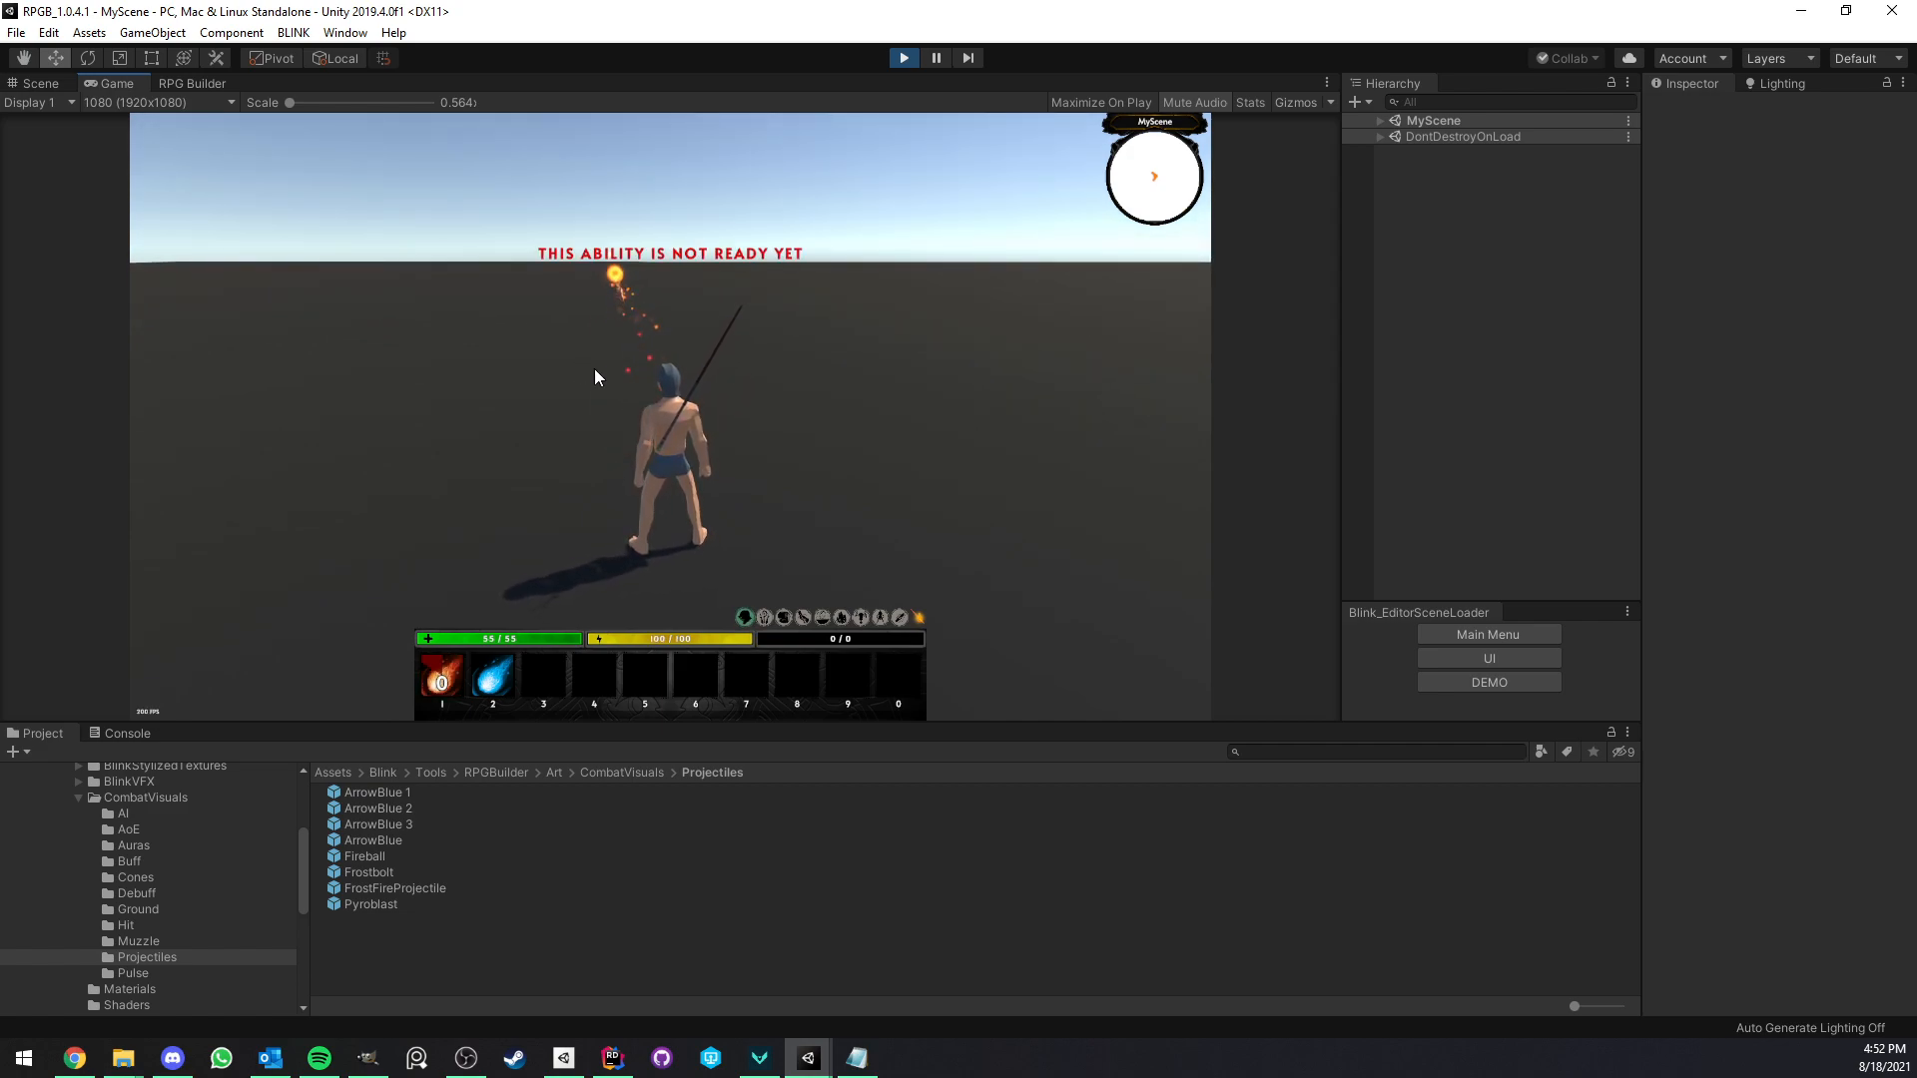
Add a visual animation to rank 1 of the Fireball ability in RPG Builder.
{"action": "left_click", "coordinate": [198, 82]}
{"action": "scroll", "coordinate": [722, 433], "scroll_direction": "down", "scroll_amount": 5}
{"action": "scroll", "coordinate": [722, 442], "scroll_direction": "up", "scroll_amount": 8}
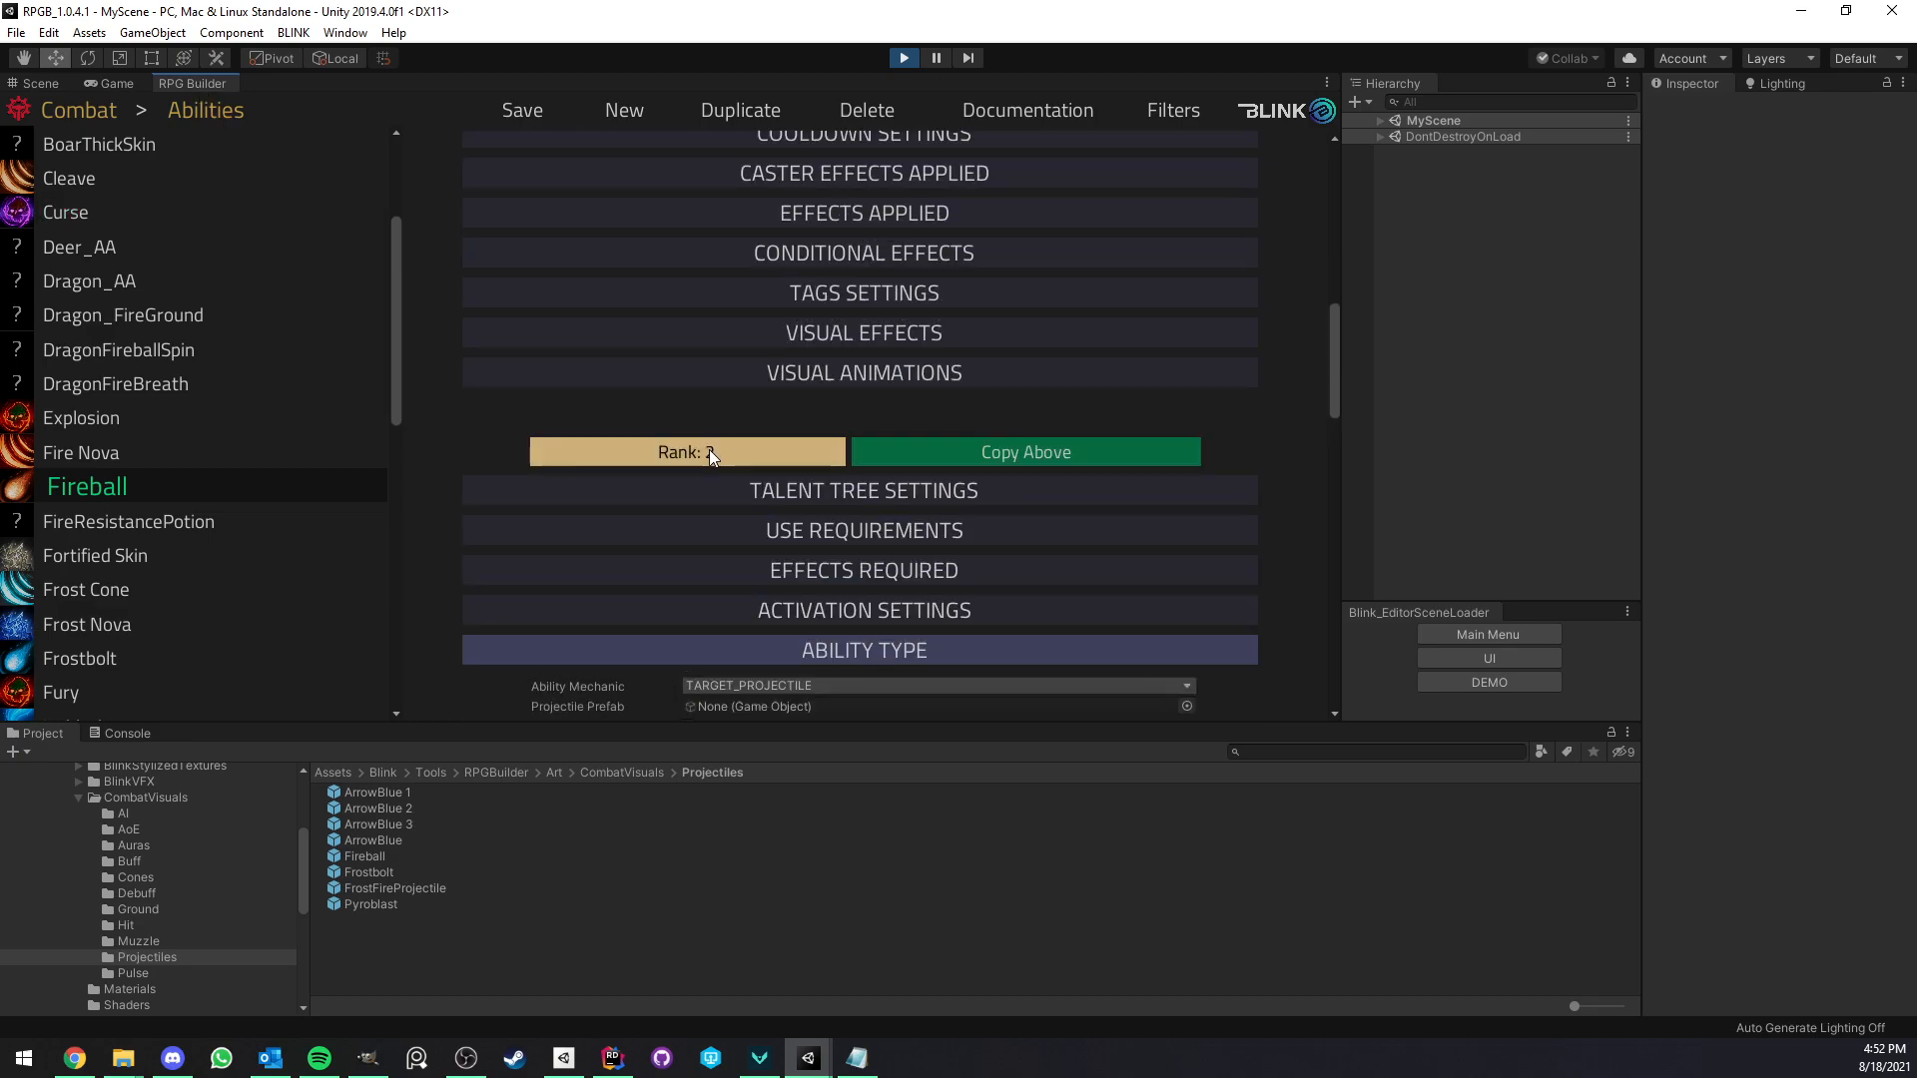
{"action": "scroll", "coordinate": [719, 480], "scroll_direction": "up", "scroll_amount": 3}
{"action": "left_click", "coordinate": [818, 549]}
{"action": "left_click", "coordinate": [822, 510]}
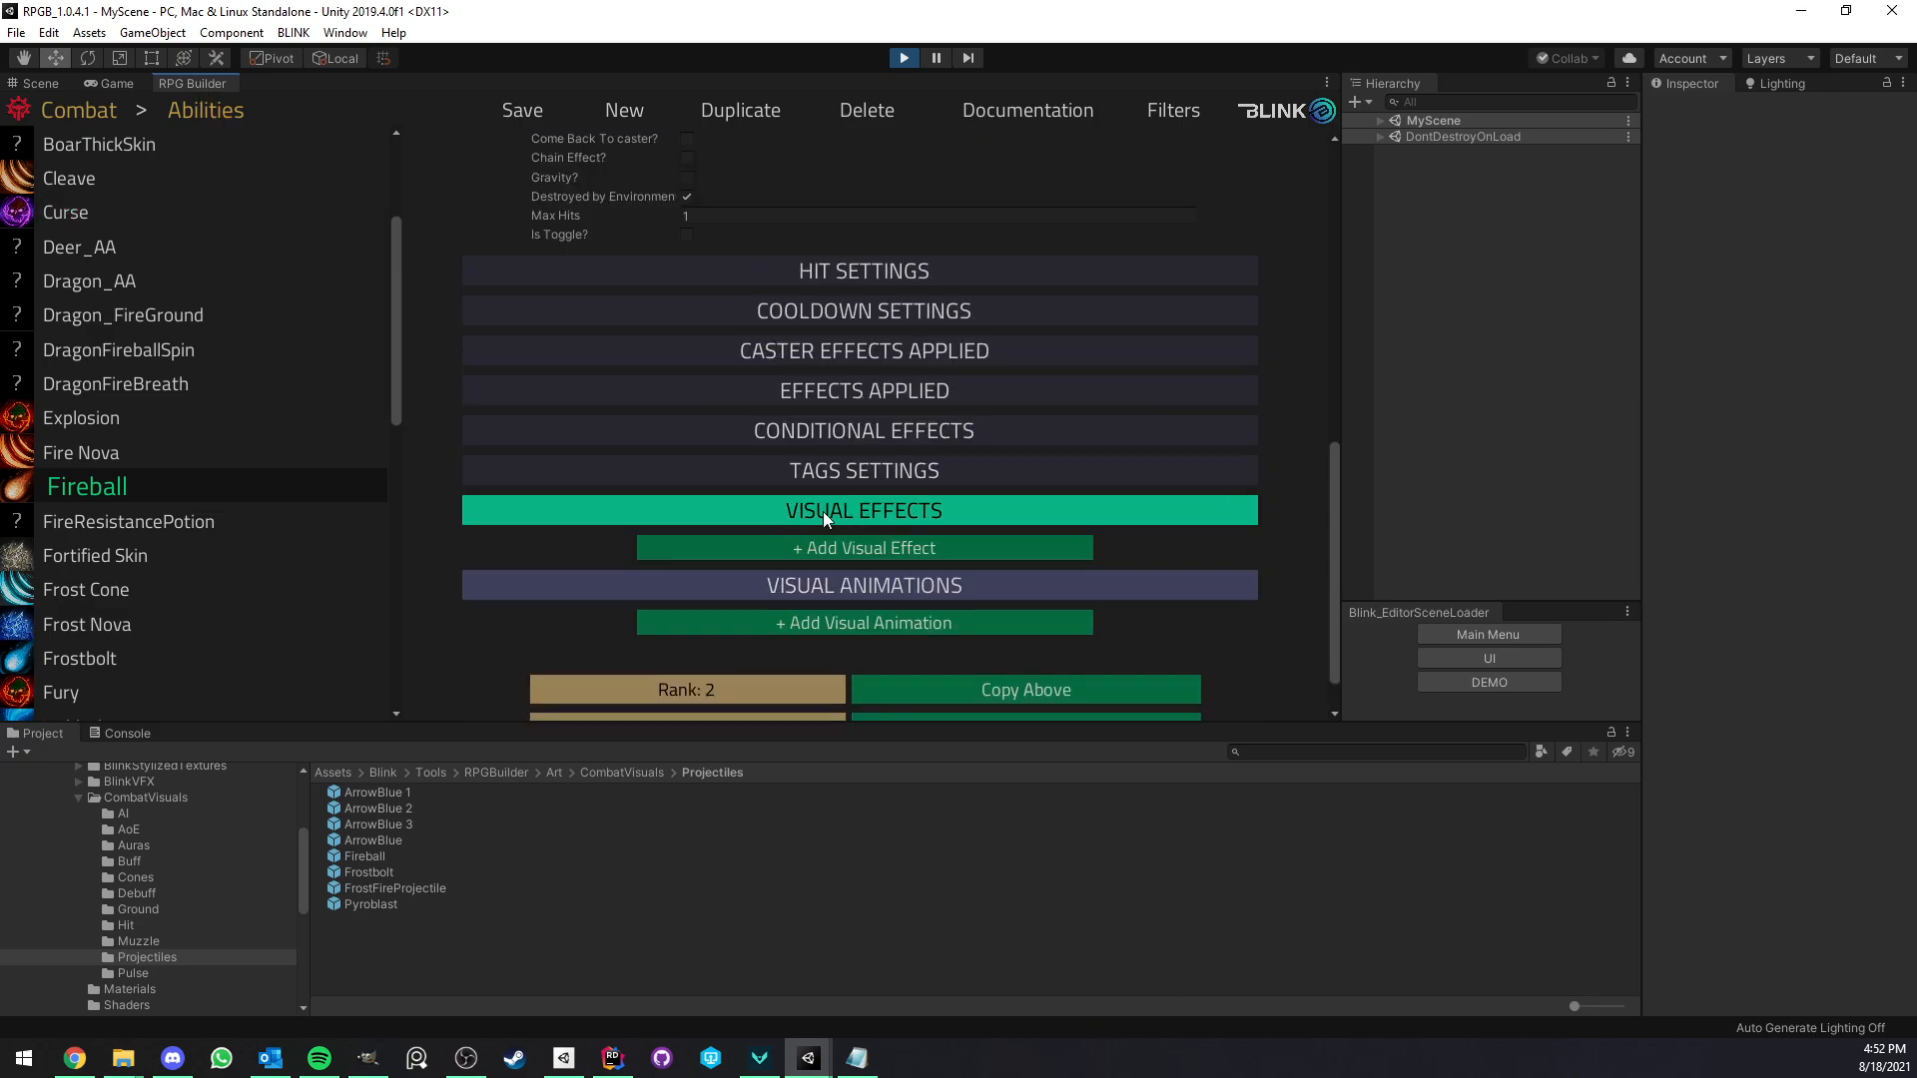
{"action": "scroll", "coordinate": [829, 460], "scroll_direction": "down", "scroll_amount": 1}
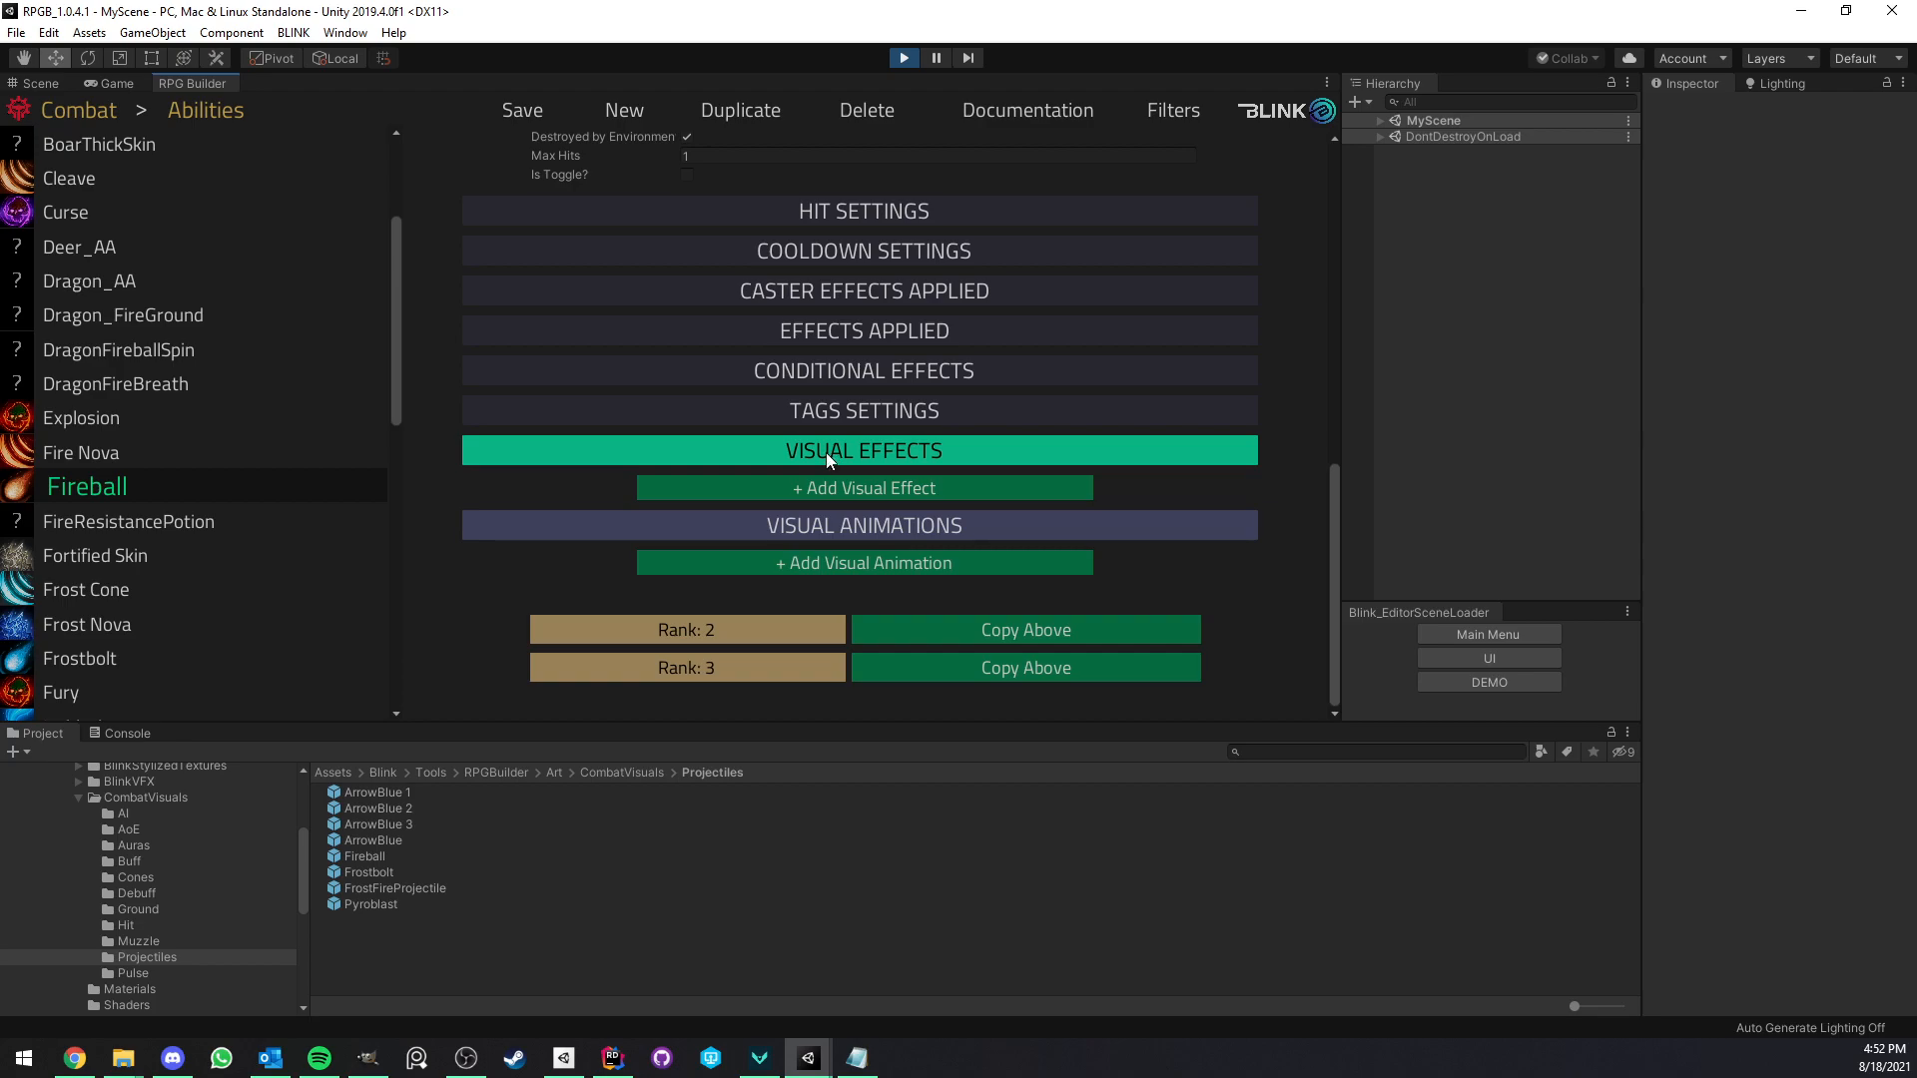
{"action": "left_click", "coordinate": [782, 565]}
{"action": "scroll", "coordinate": [781, 493], "scroll_direction": "down", "scroll_amount": 3}
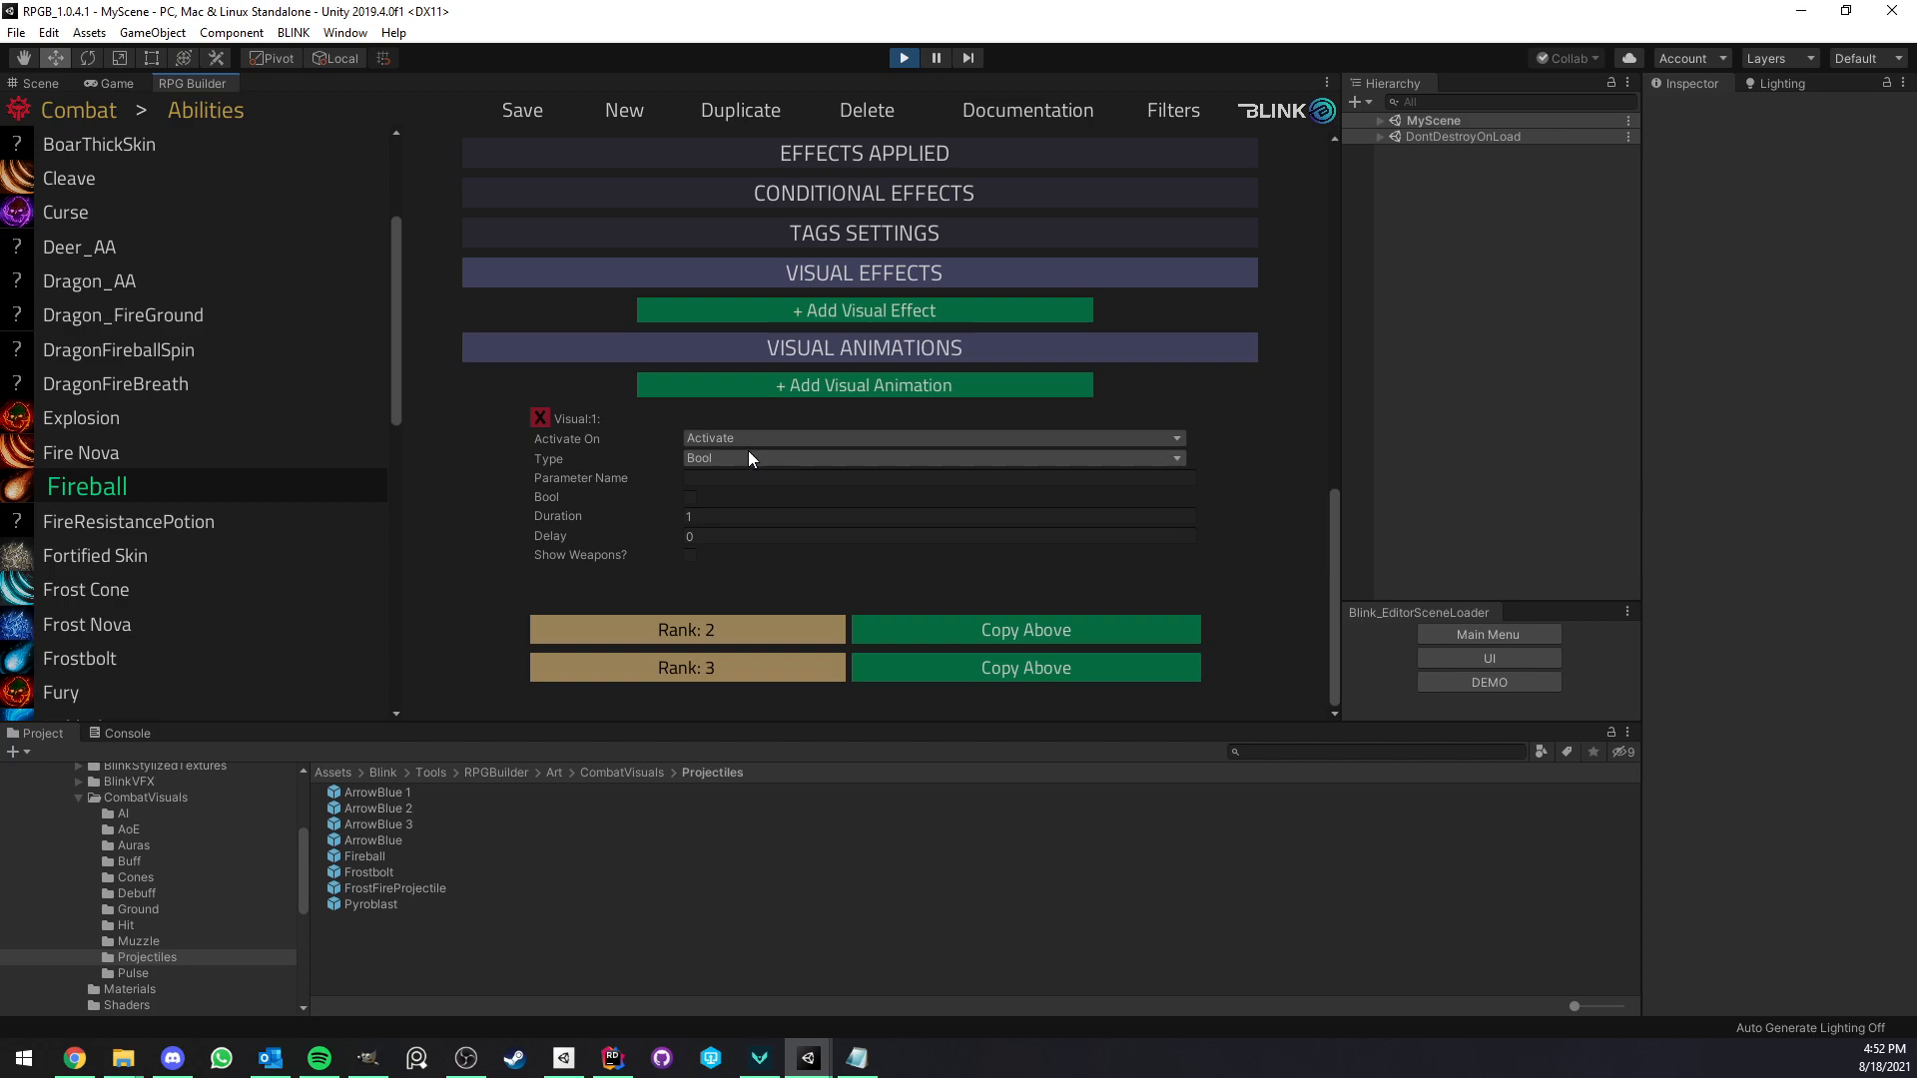
Set the visual animation's type to Trigger with parameter name MeleeAttack1 and save the ability.
{"action": "left_click", "coordinate": [723, 458]}
{"action": "left_click", "coordinate": [728, 532]}
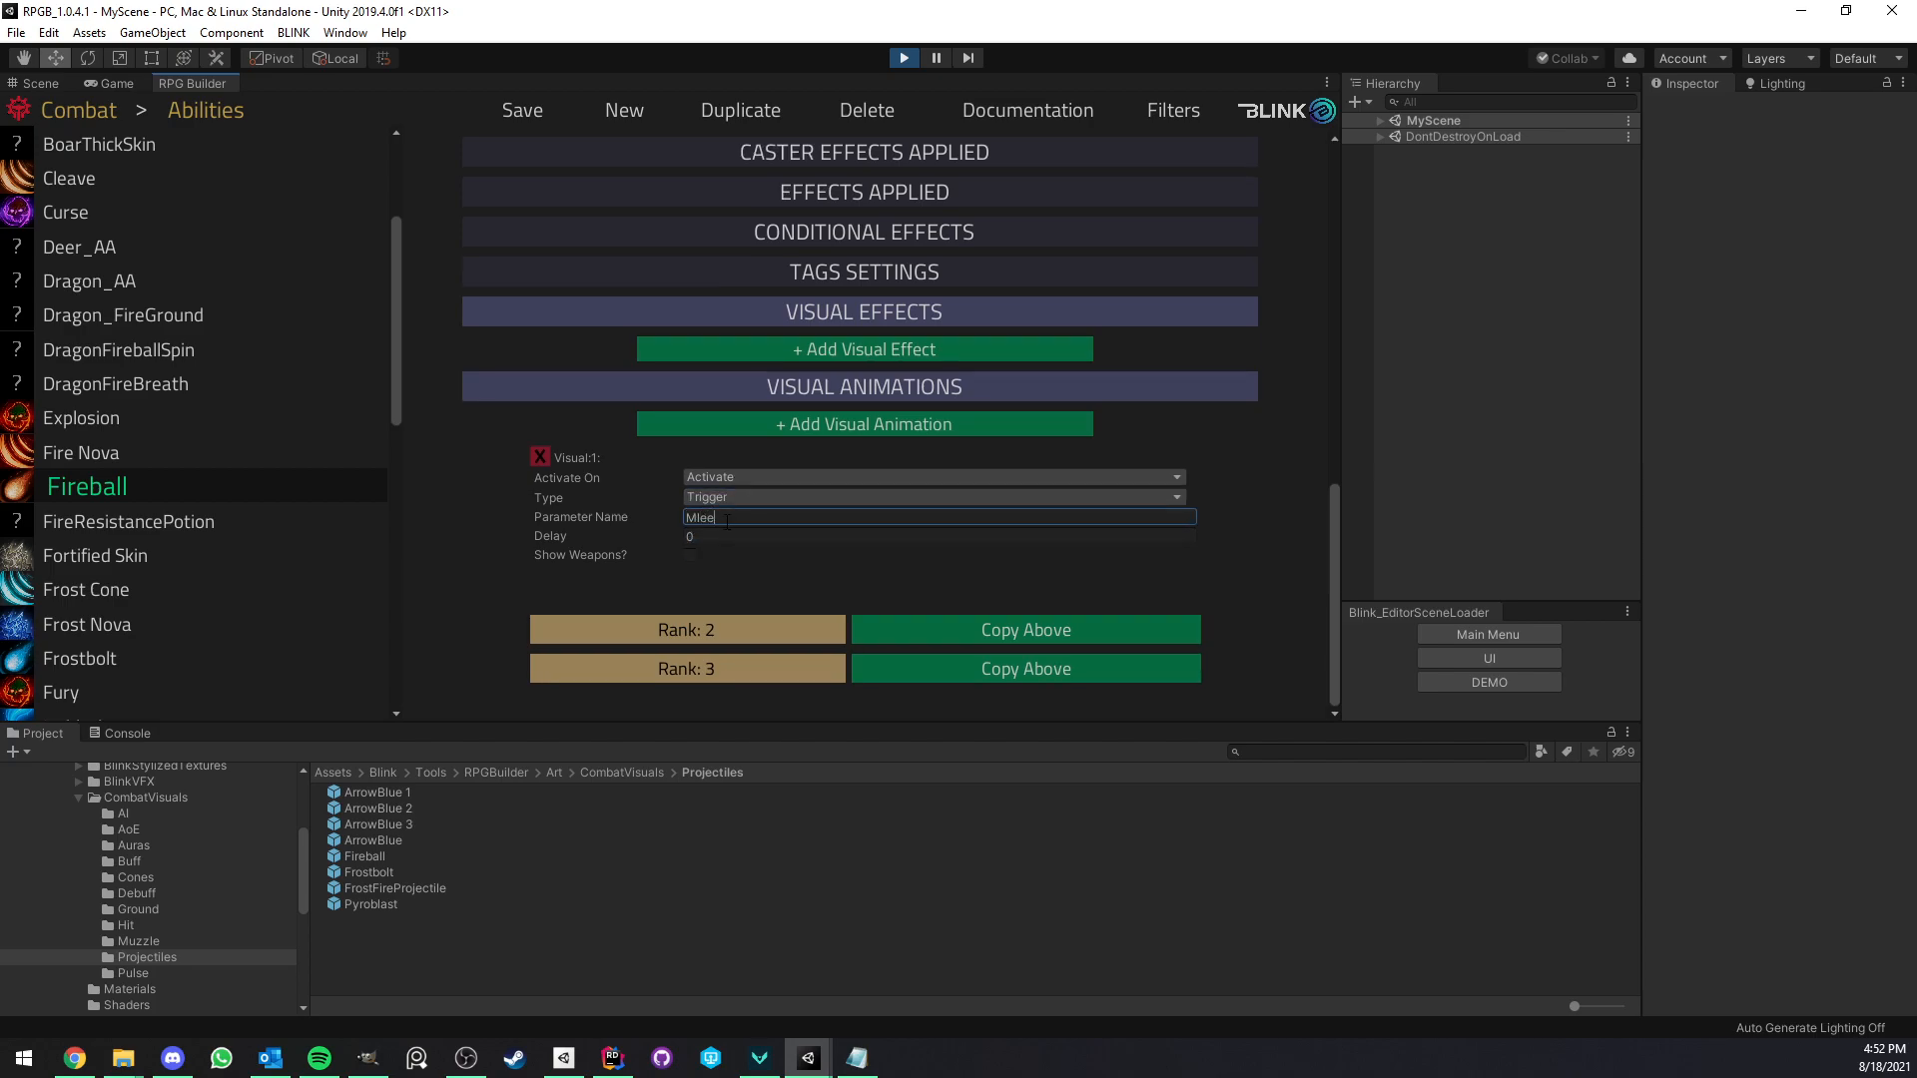
{"action": "double_click", "coordinate": [727, 521]}
{"action": "type", "text": "Me"}
{"action": "left_click", "coordinate": [520, 110]}
Return to the Game view and test Fireball's cast animation, then run the character forward.
{"action": "left_click", "coordinate": [112, 83]}
{"action": "key", "text": "1"}
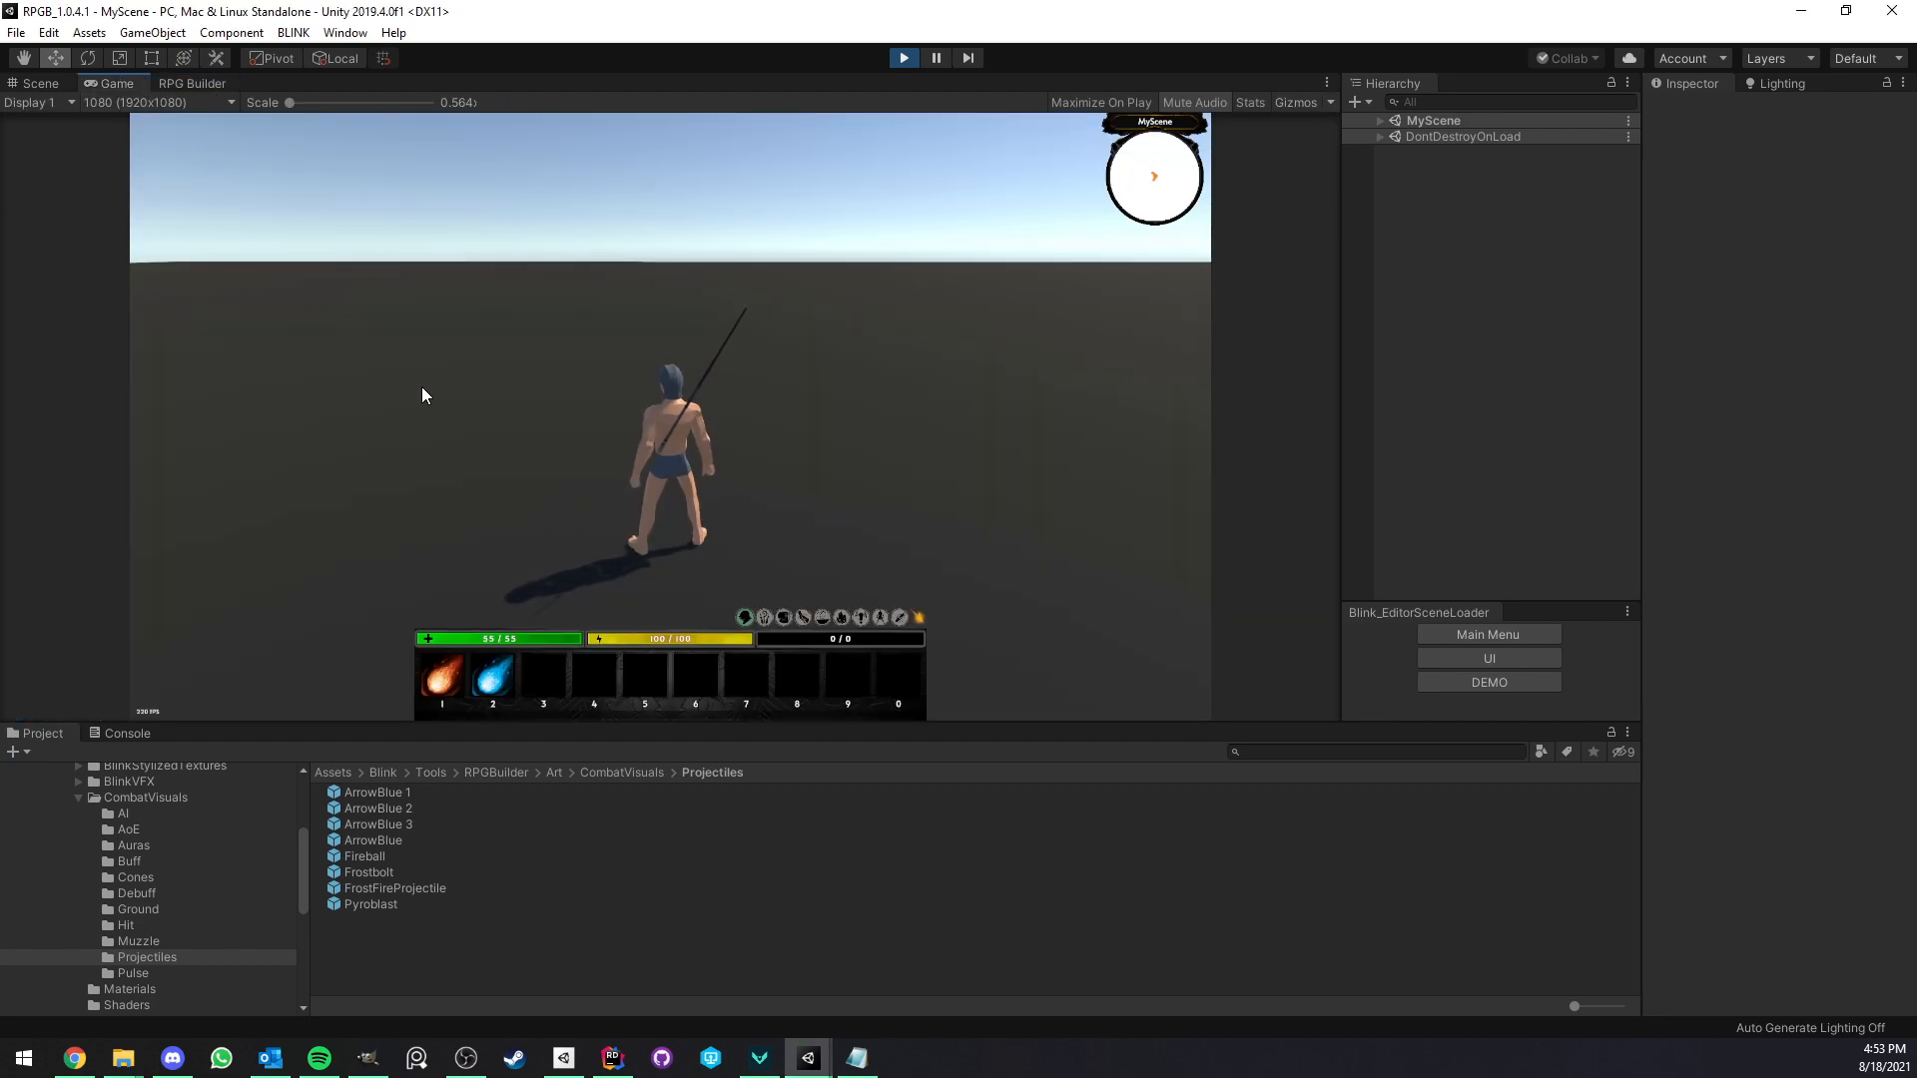
{"action": "key", "text": "1"}
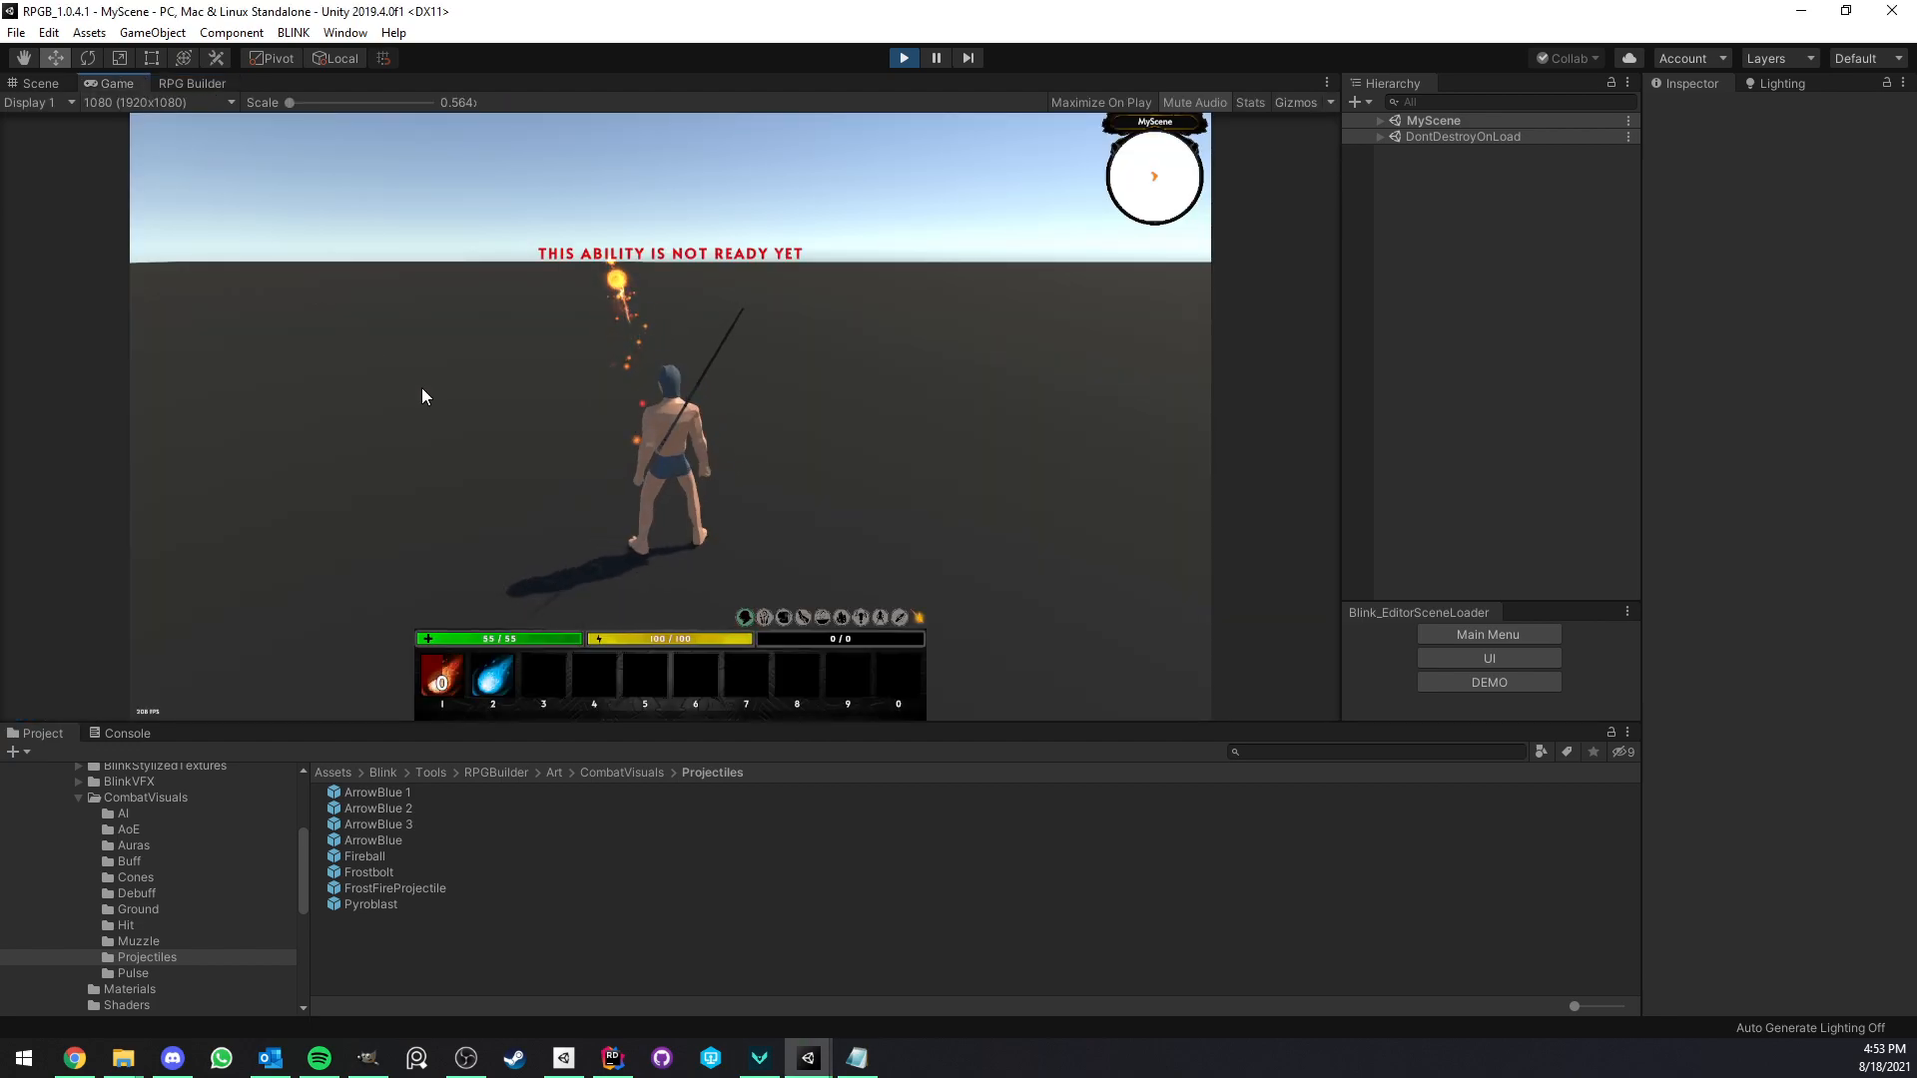
{"action": "key", "text": "w"}
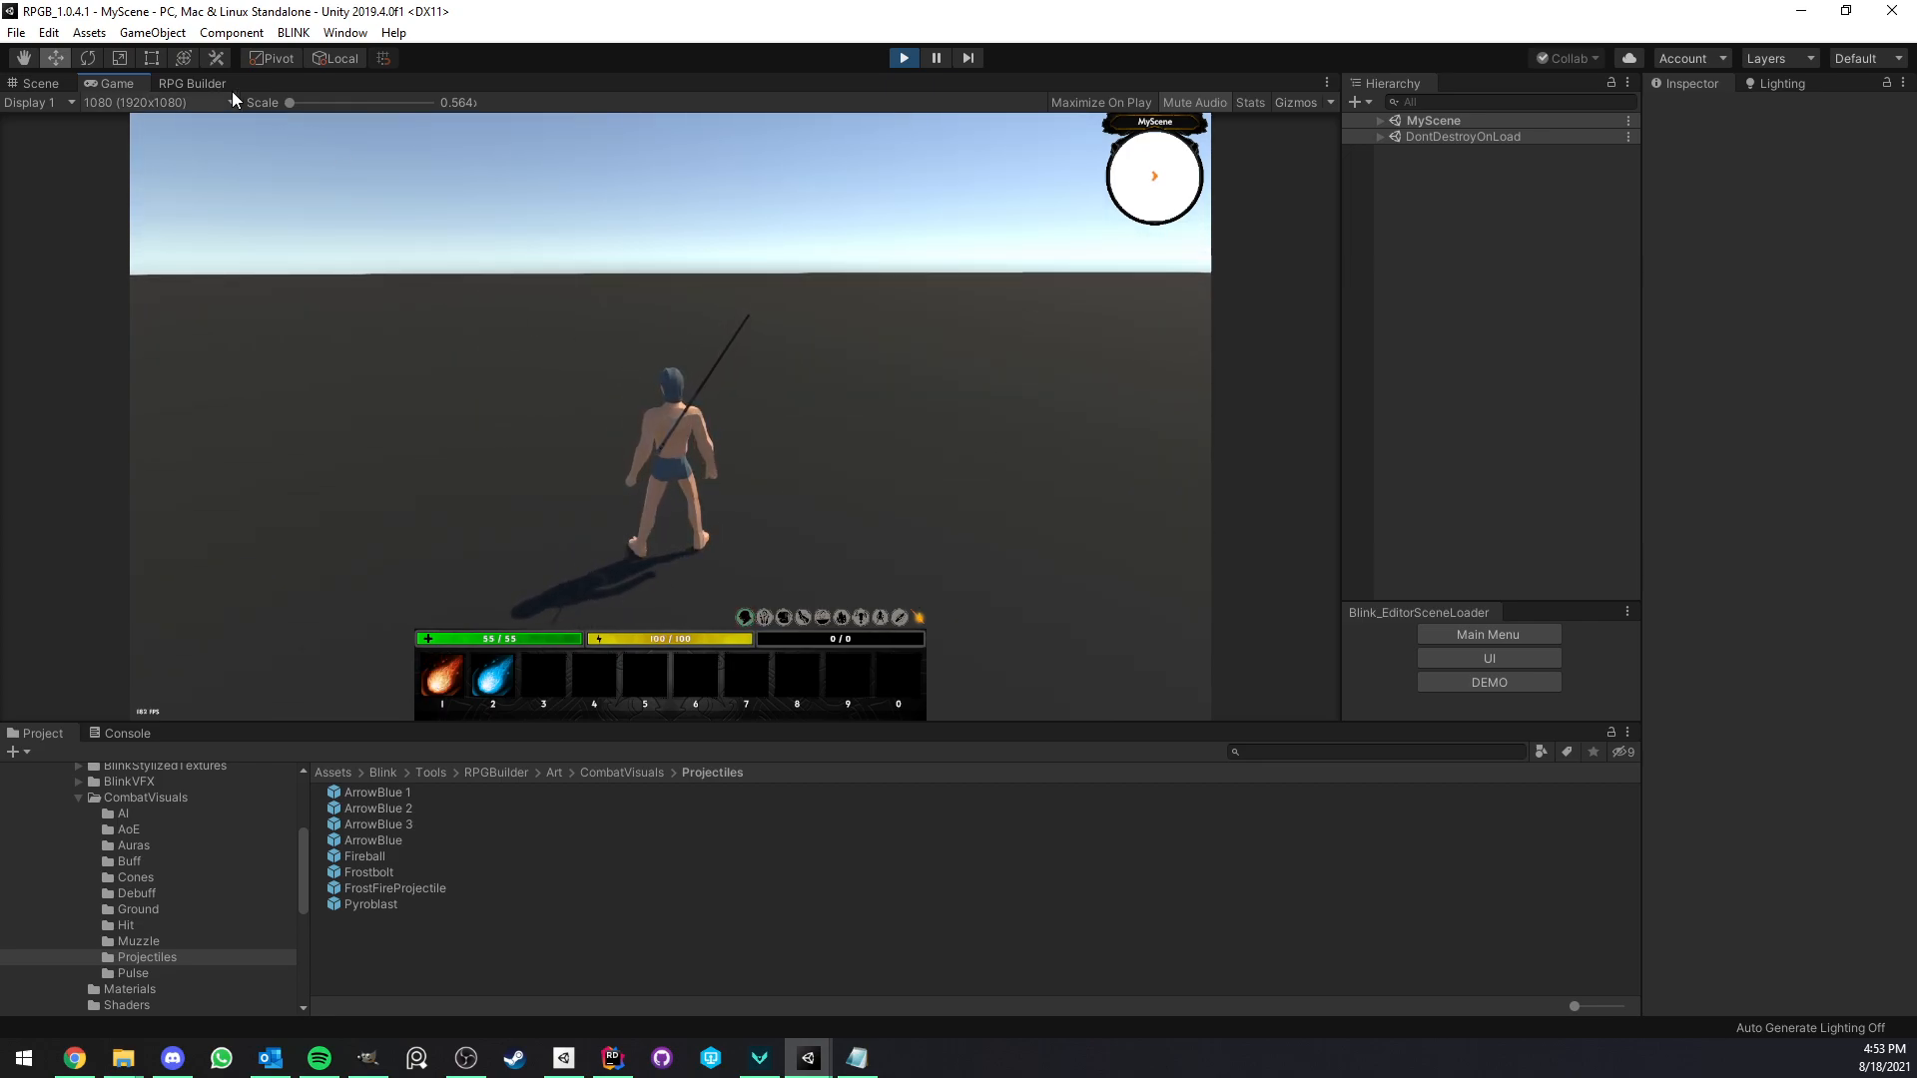
Open the Training Dummy entry among RPG Builder's Combat NPCs.
{"action": "left_click", "coordinate": [208, 82]}
{"action": "left_click", "coordinate": [188, 113]}
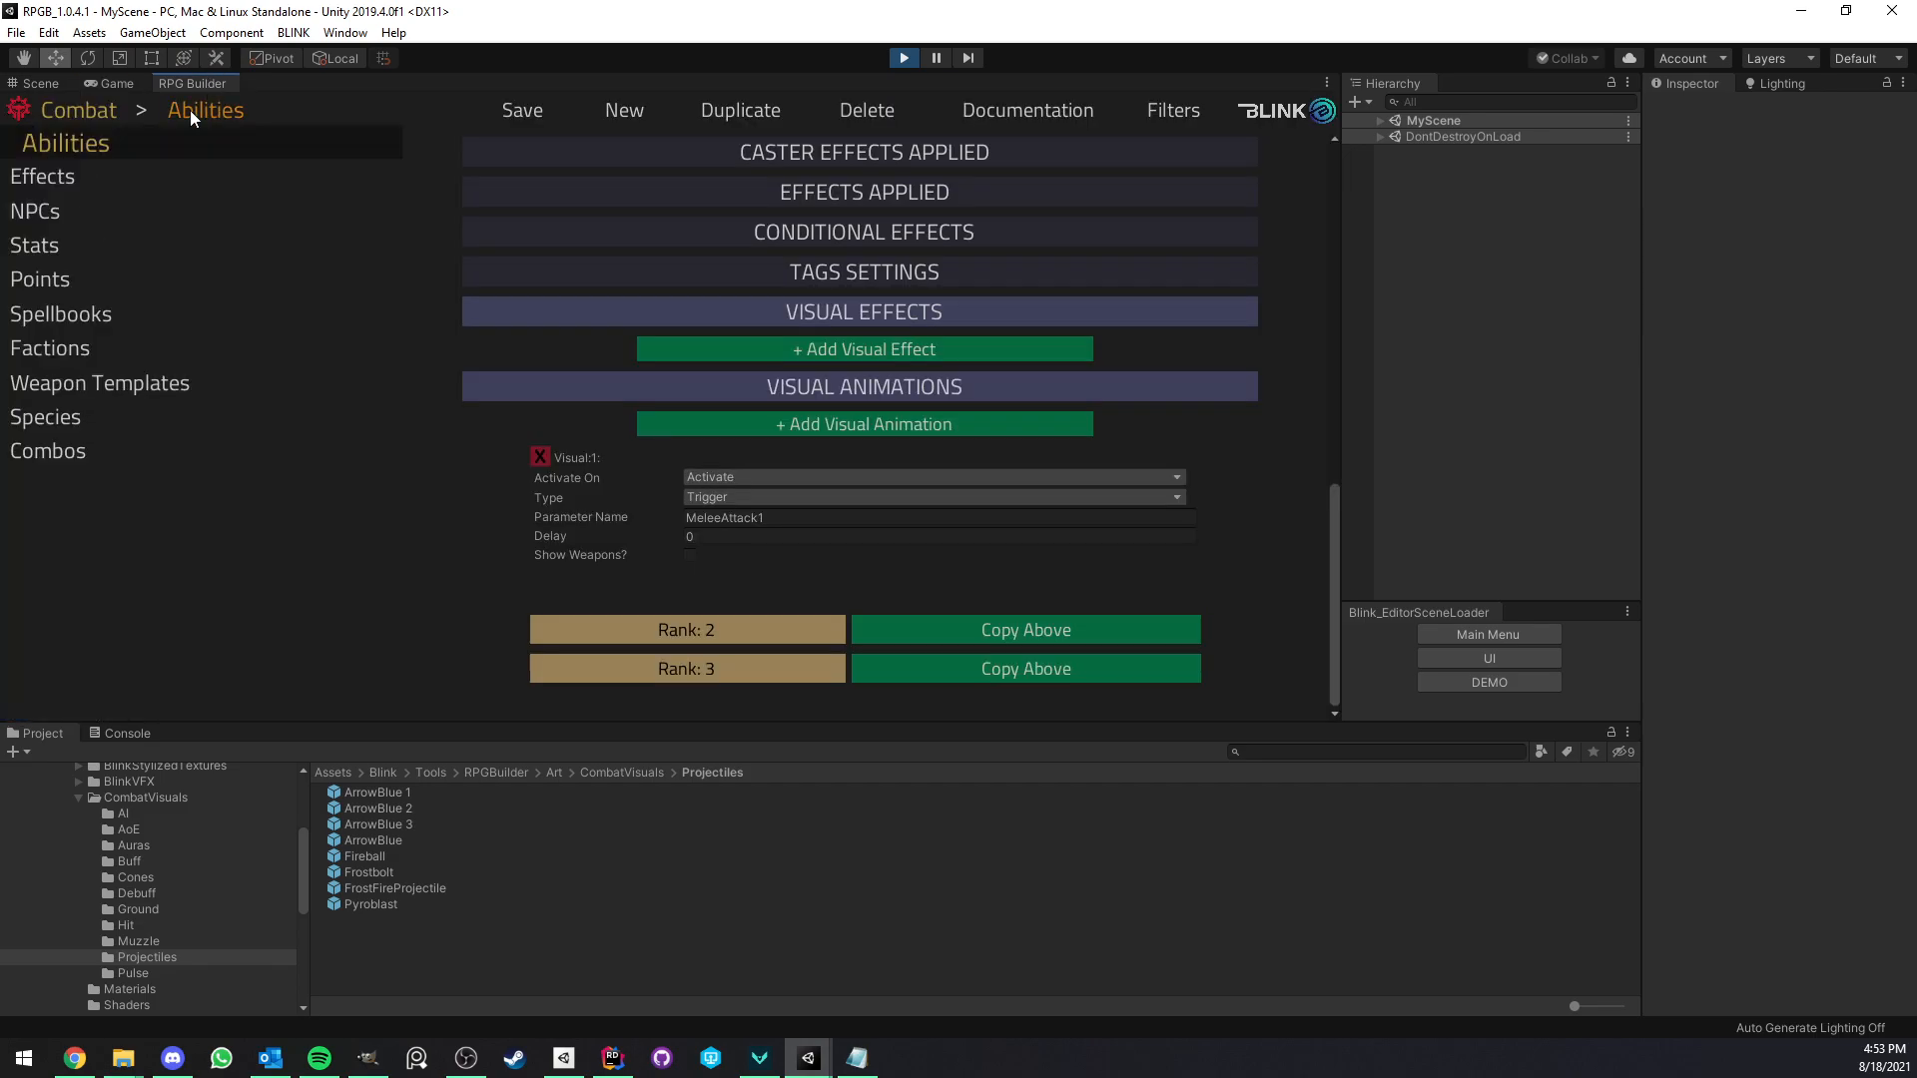
{"action": "left_click", "coordinate": [106, 212]}
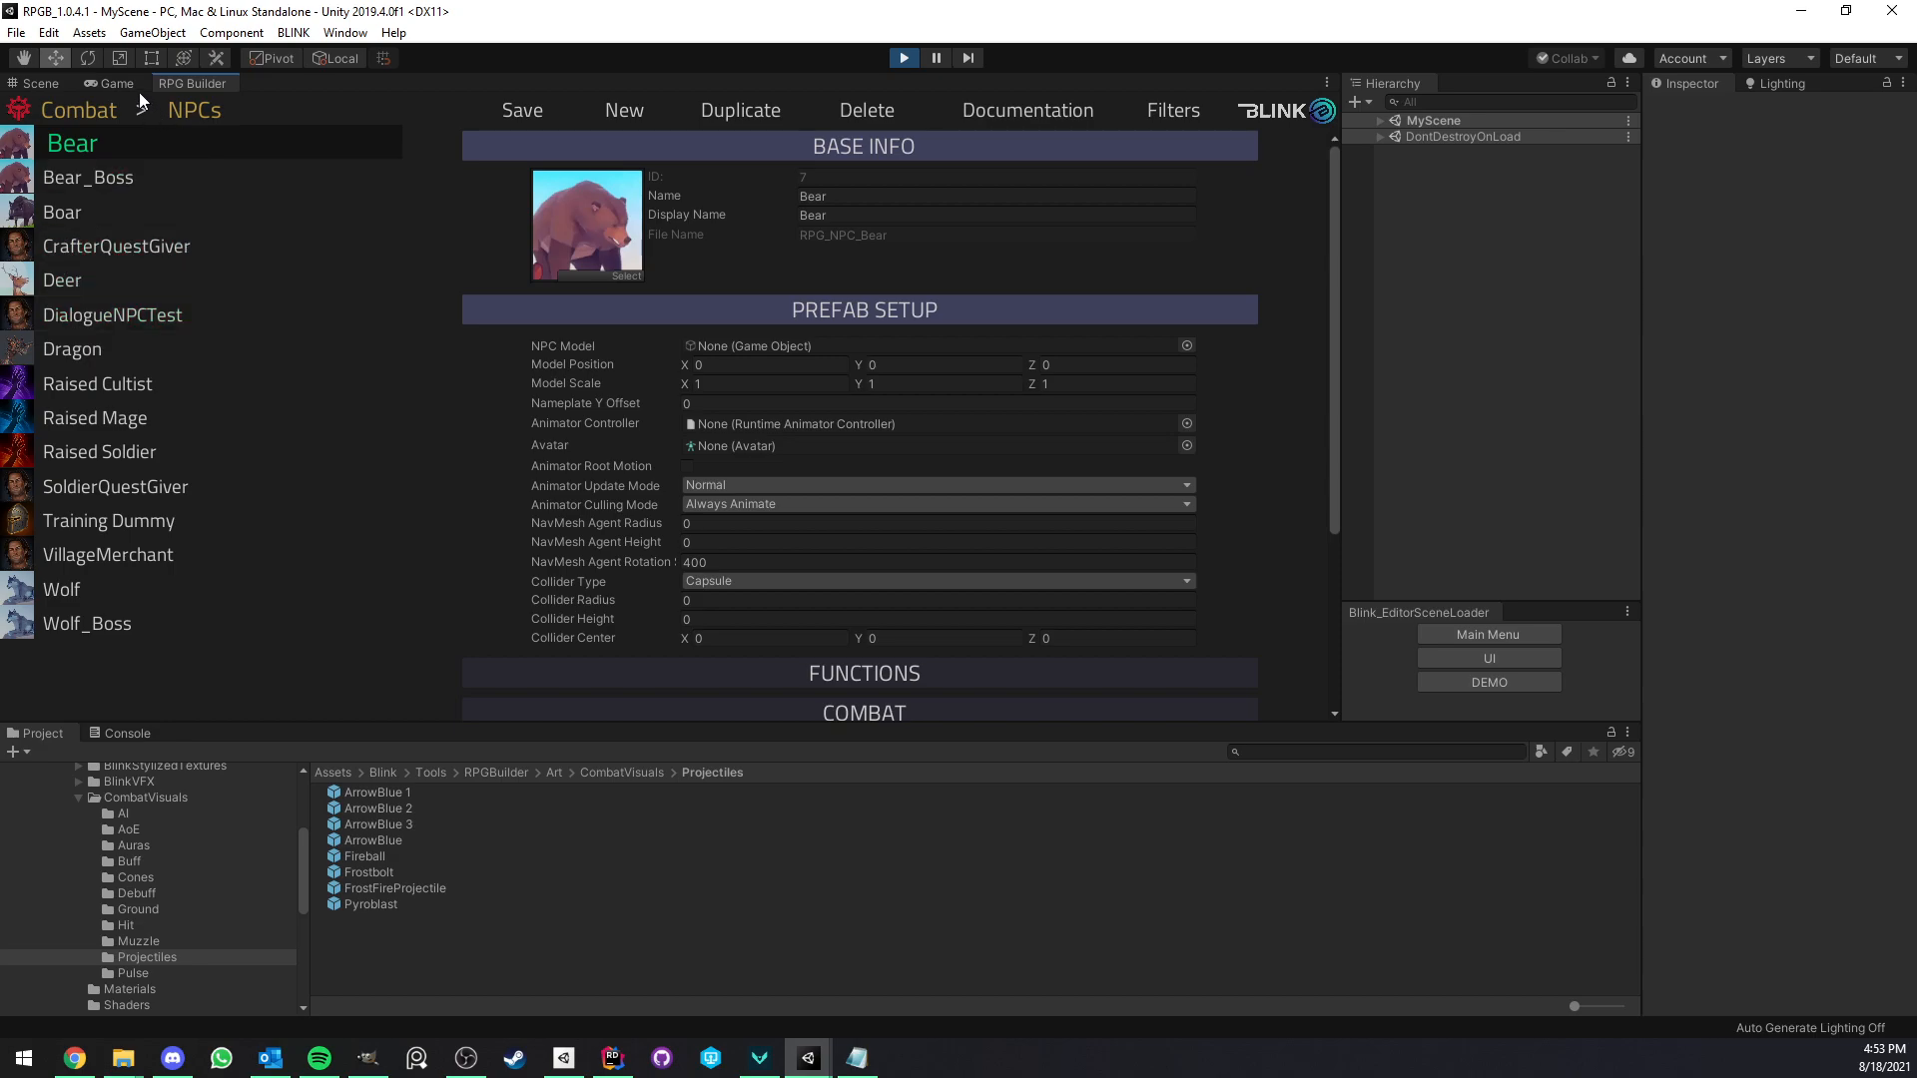
{"action": "left_click", "coordinate": [114, 84]}
{"action": "left_click", "coordinate": [189, 85]}
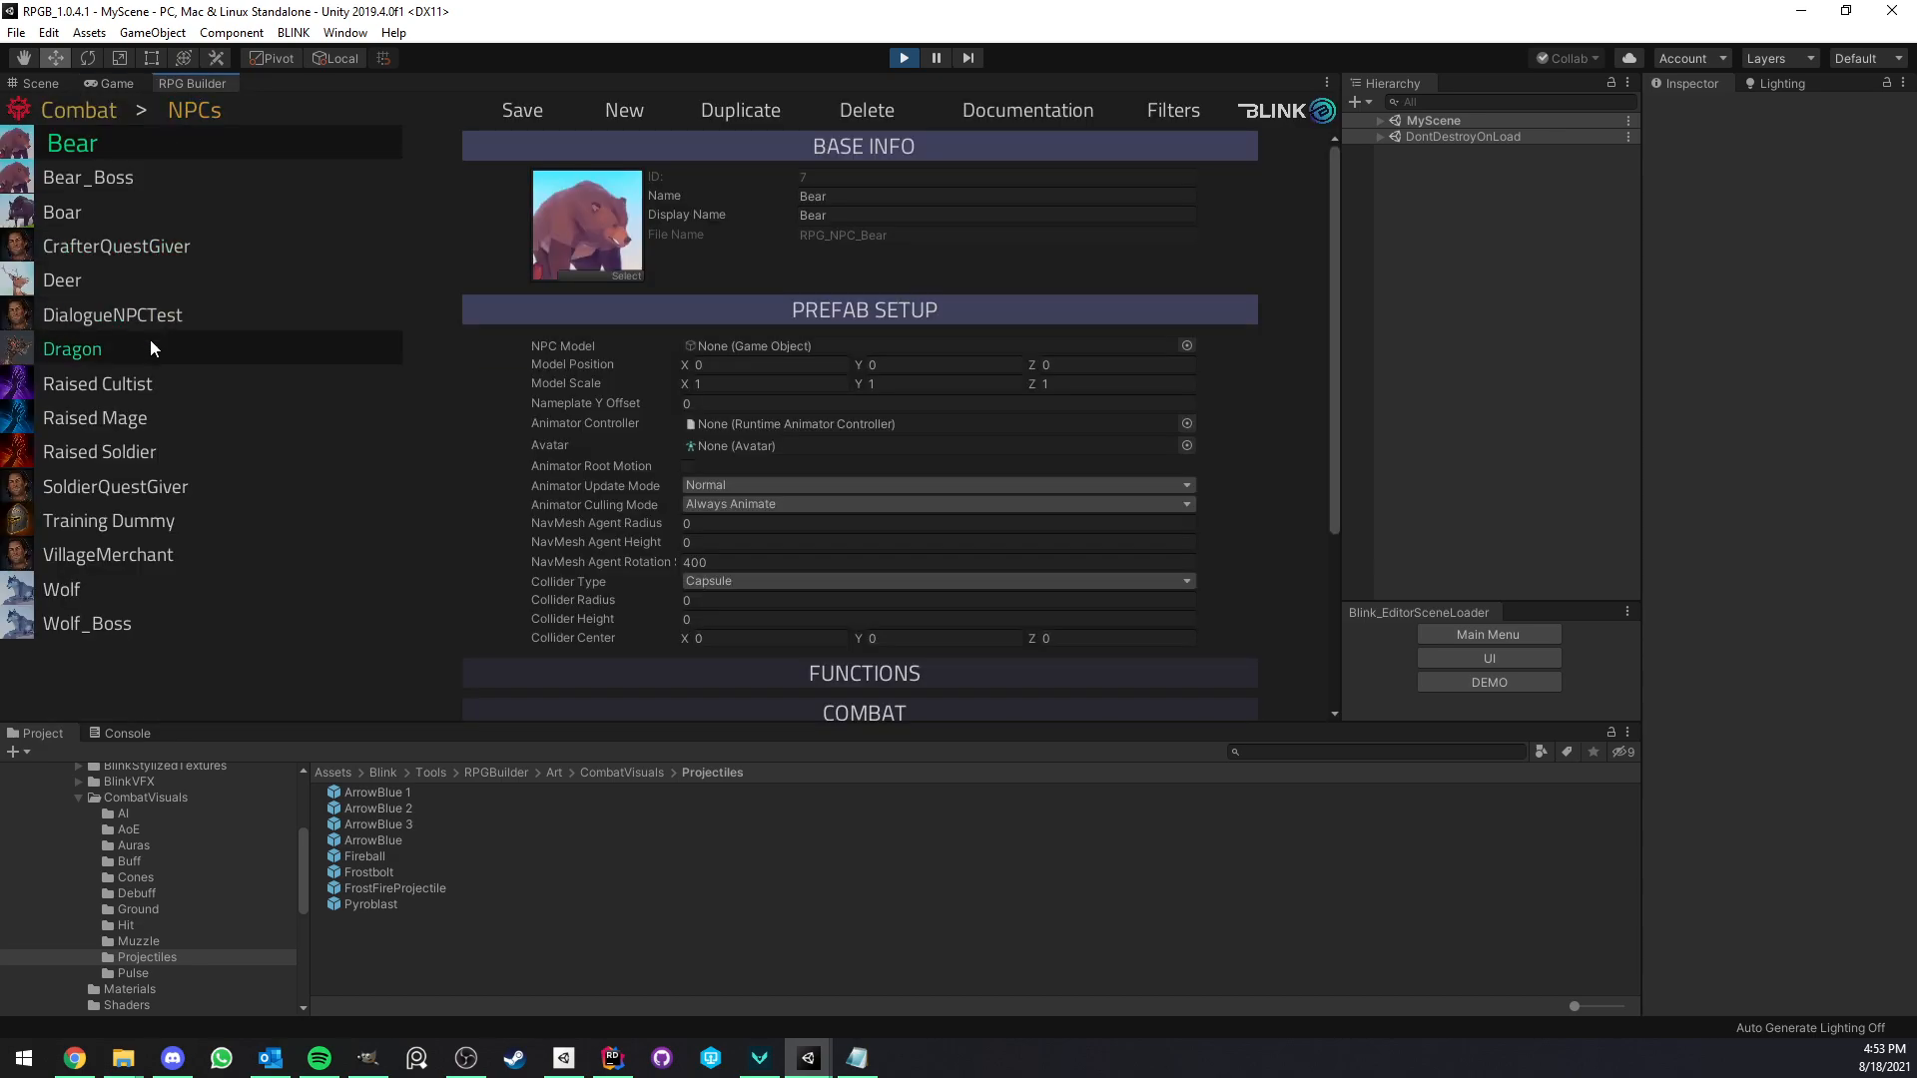
{"action": "left_click", "coordinate": [142, 519]}
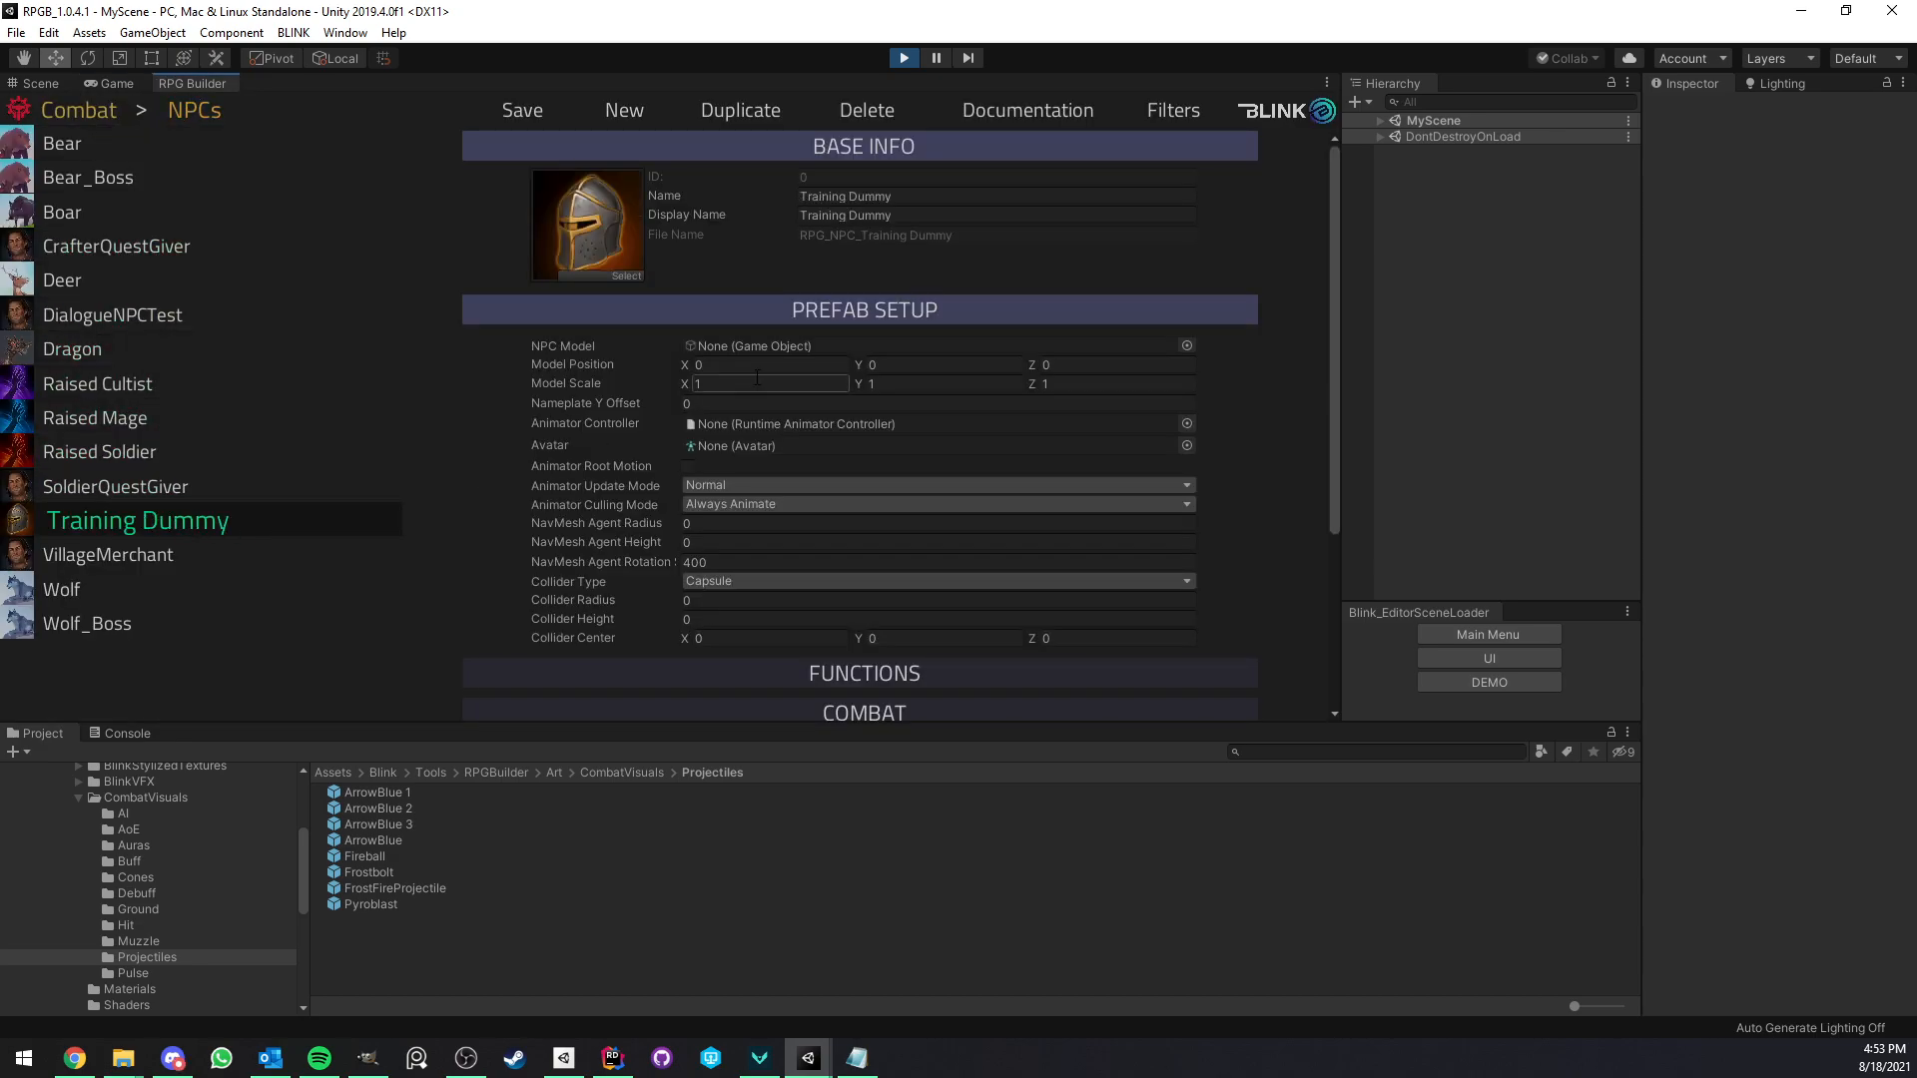
Assign the DummyTarget prefab from RPGBuilder's NPCs/Prefabs folder as the Training Dummy's NPC model.
{"action": "left_click", "coordinate": [80, 798]}
{"action": "scroll", "coordinate": [130, 837], "scroll_direction": "down", "scroll_amount": 5}
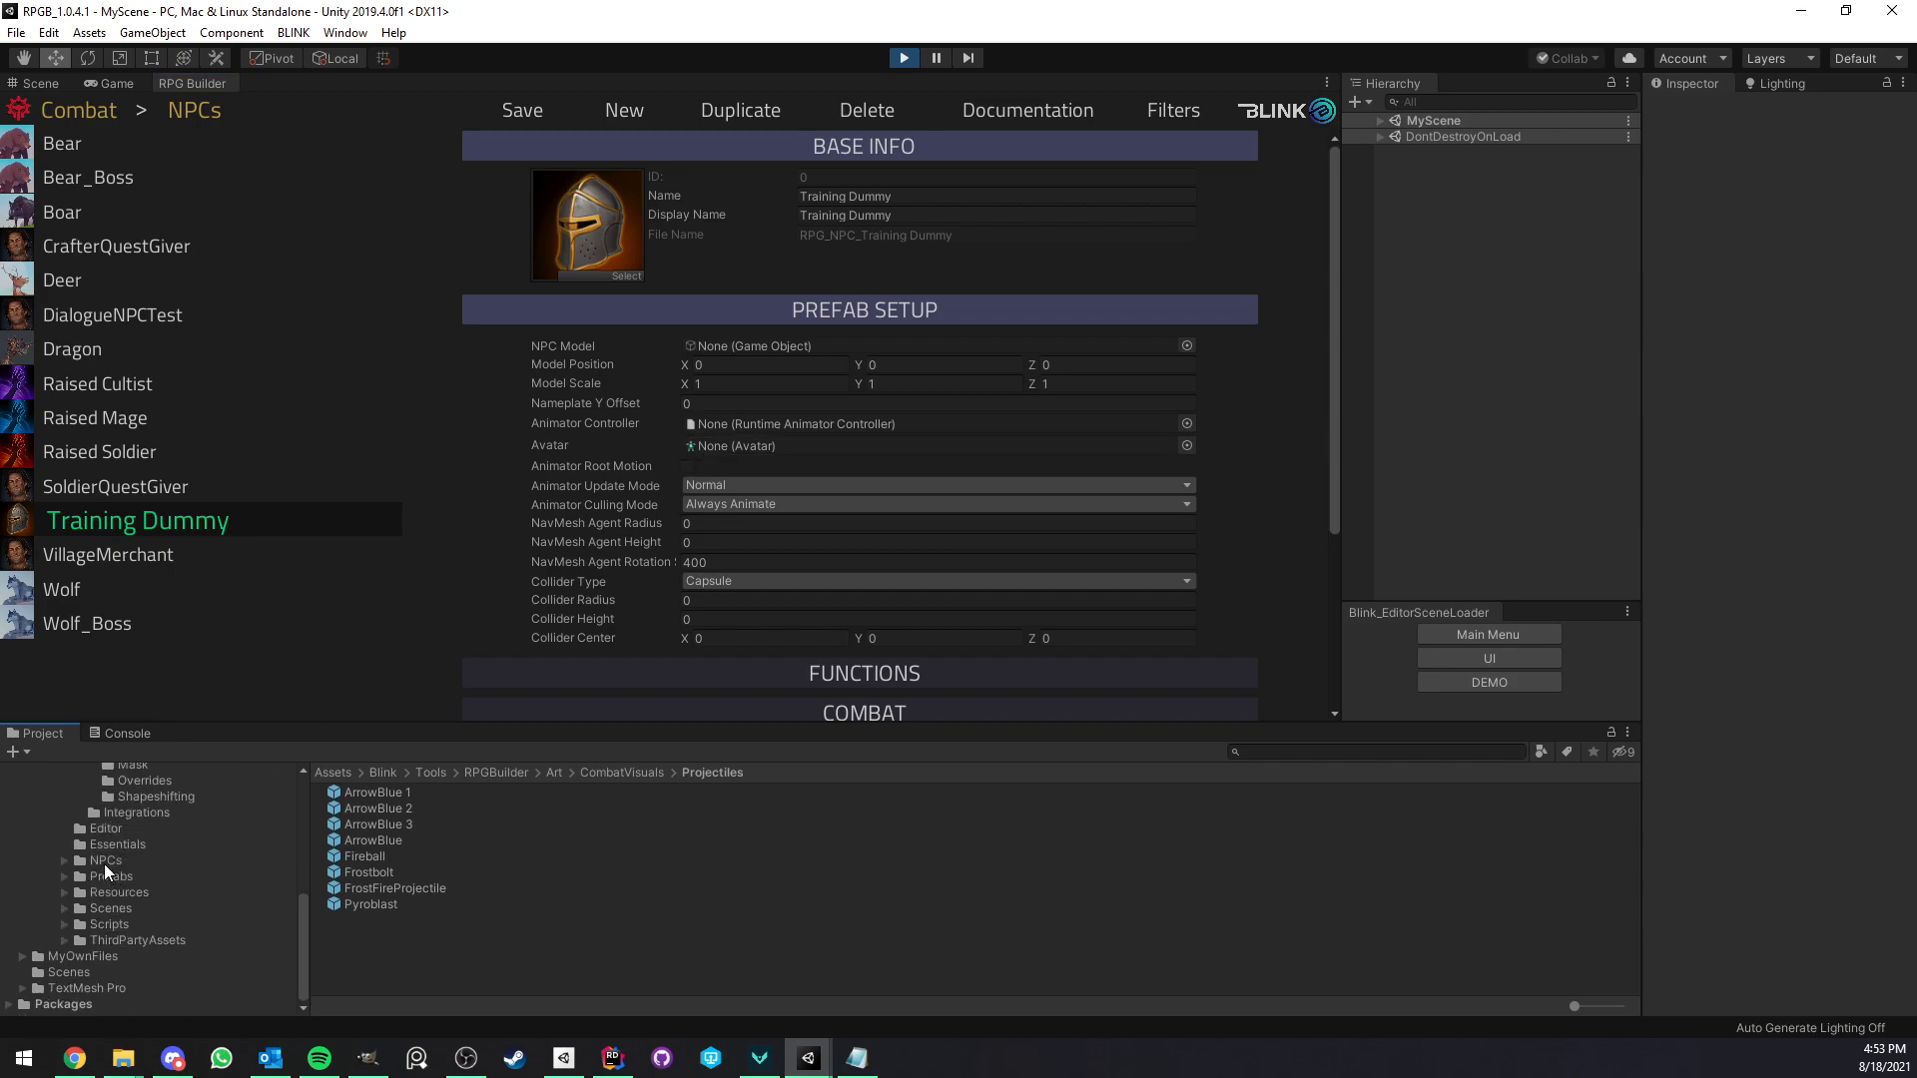
{"action": "double_click", "coordinate": [104, 862]}
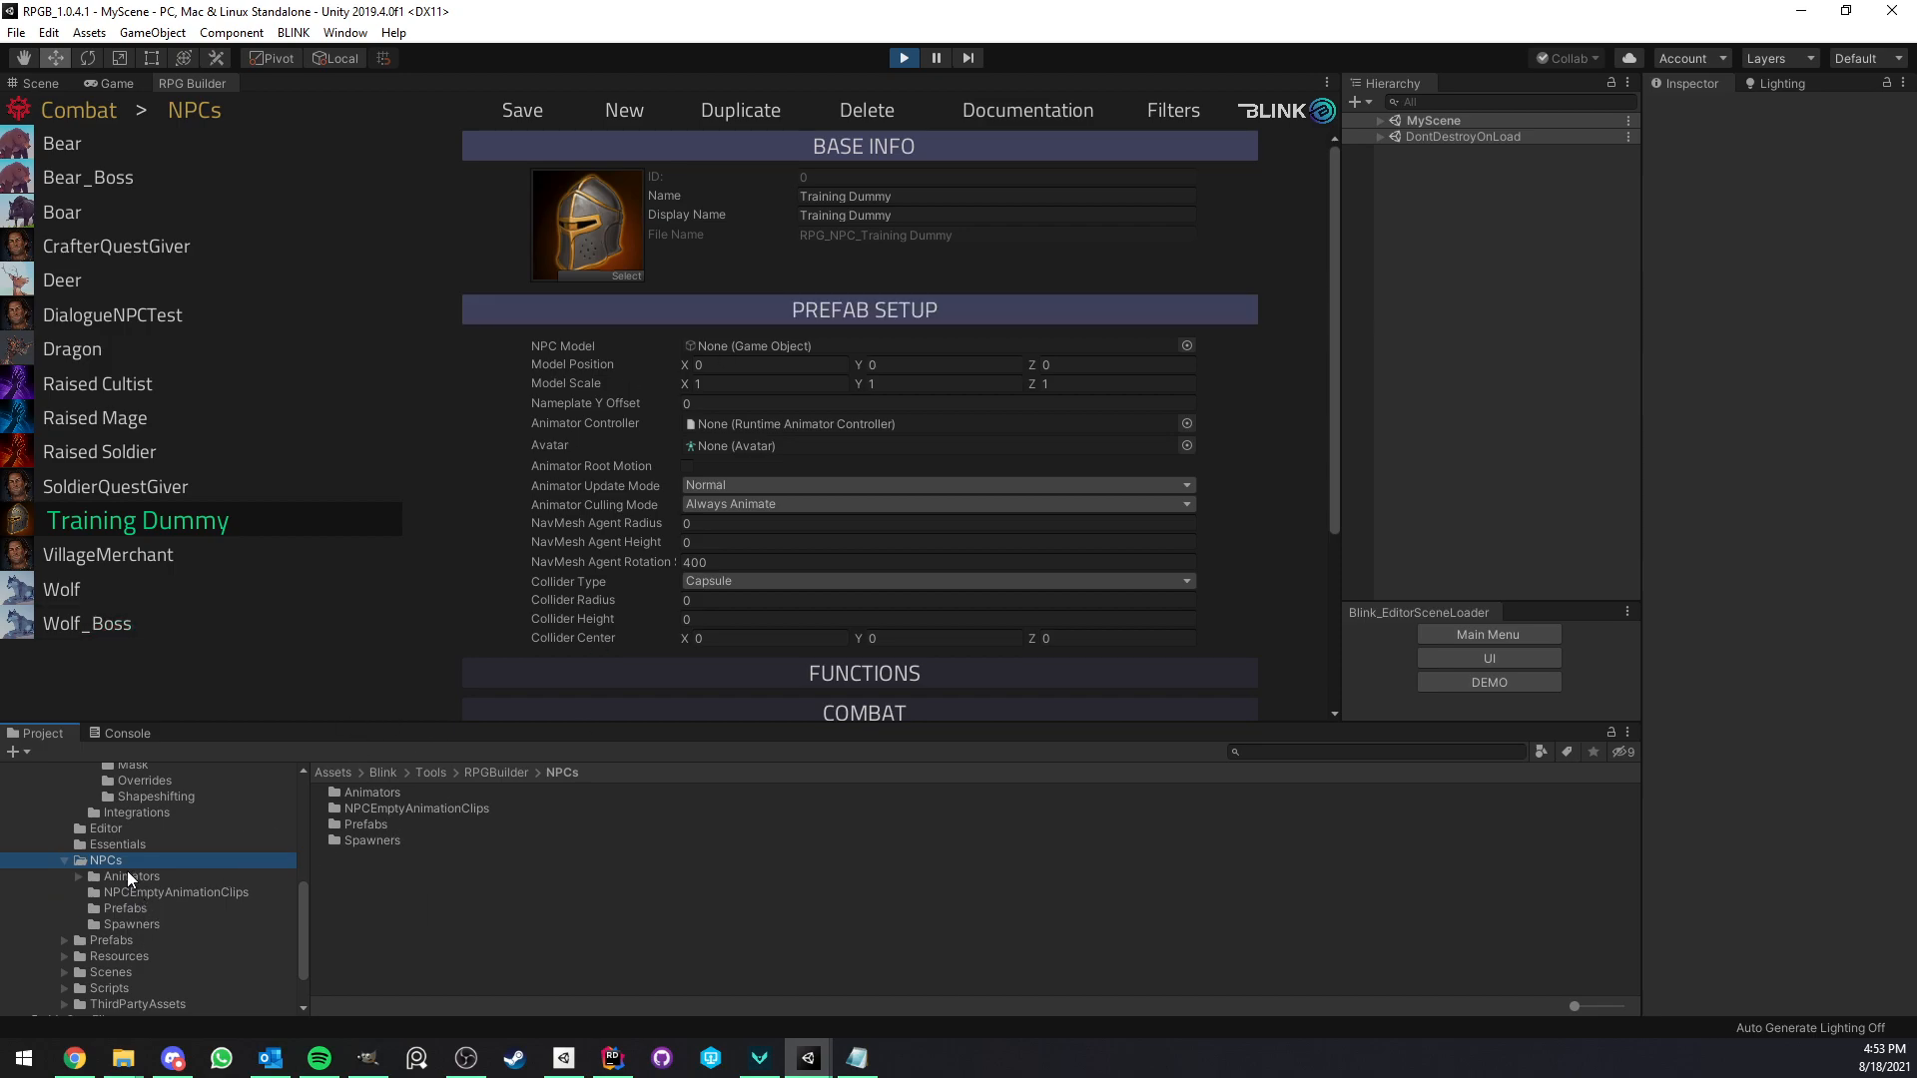
{"action": "left_click", "coordinate": [138, 909]}
{"action": "left_click", "coordinate": [390, 799]}
{"action": "left_click_drag", "start_coordinate": [391, 799], "coordinate": [784, 347]}
Set the Training Dummy's nameplate Y offset to 1.5, NavMesh agent radius to 0.3 and NavMesh agent height to 2.
{"action": "left_click", "coordinate": [723, 399]}
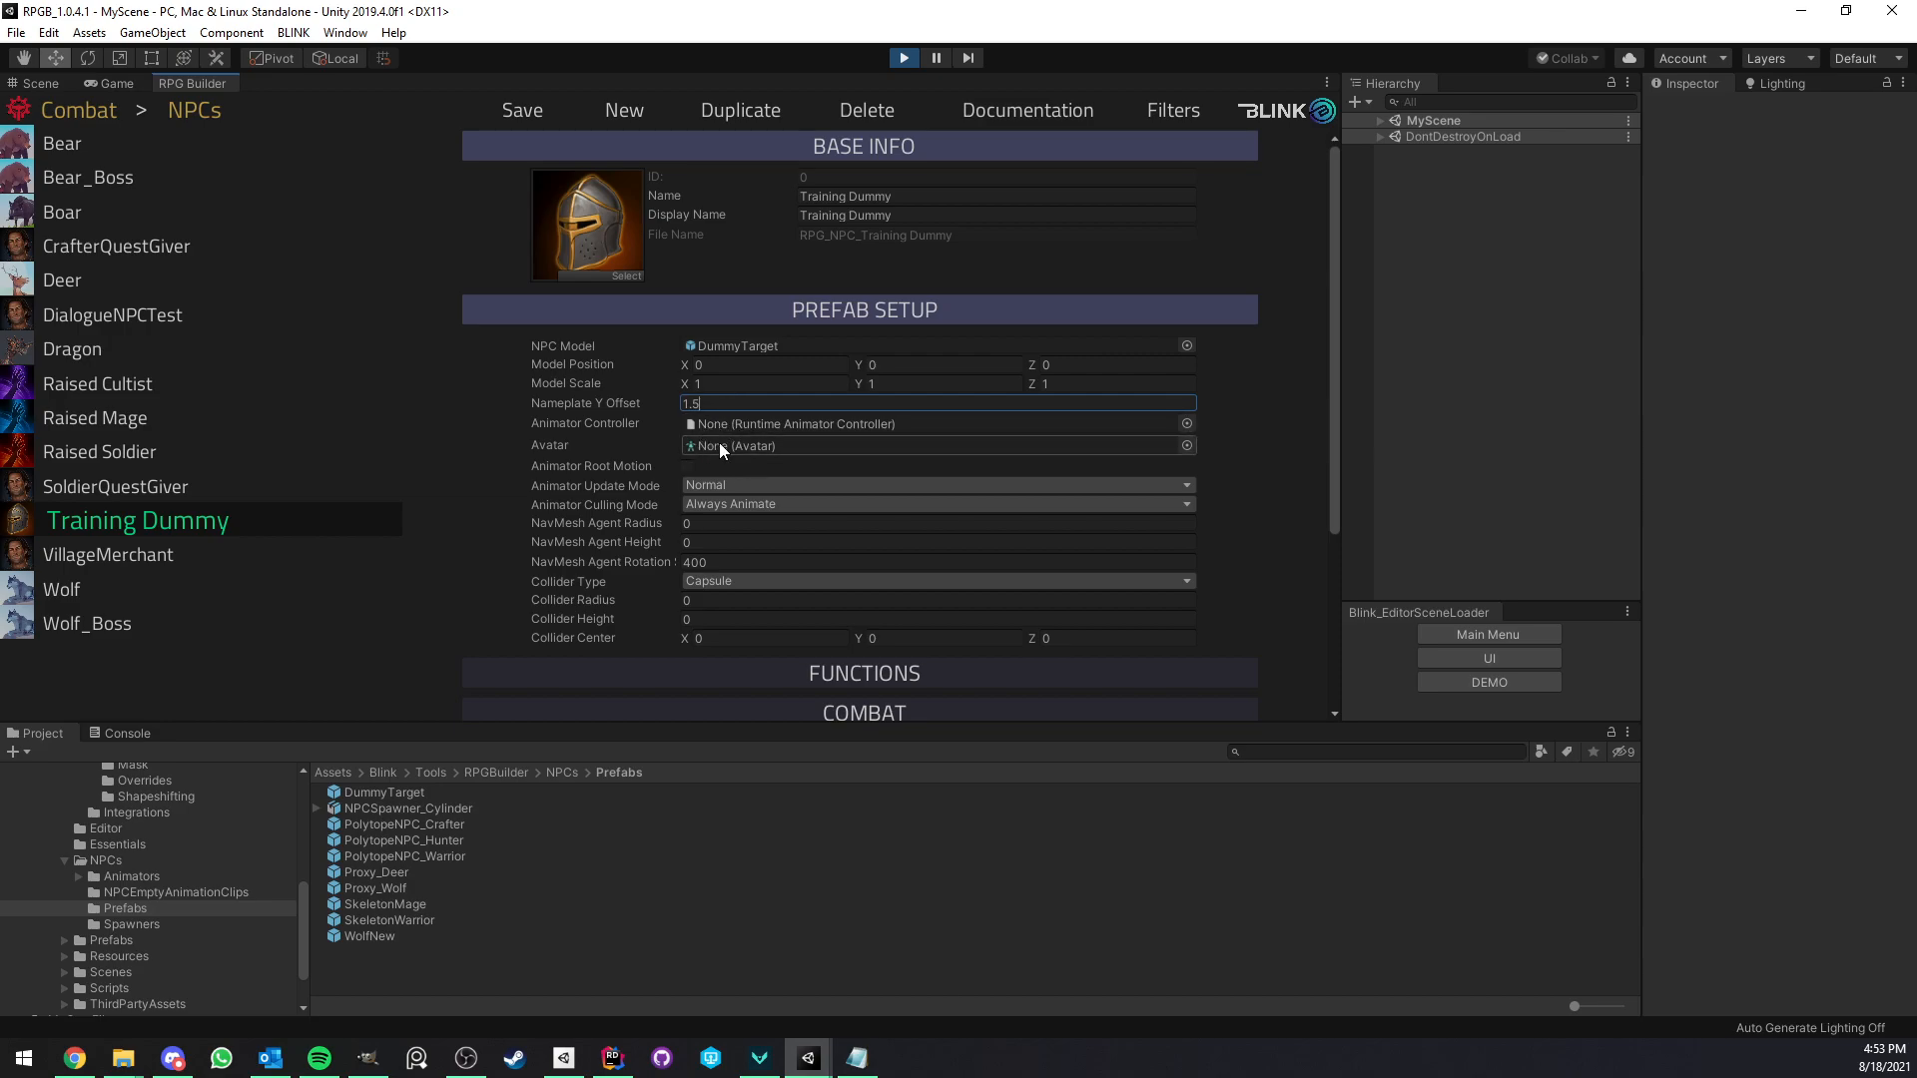
{"action": "left_click", "coordinate": [721, 523]}
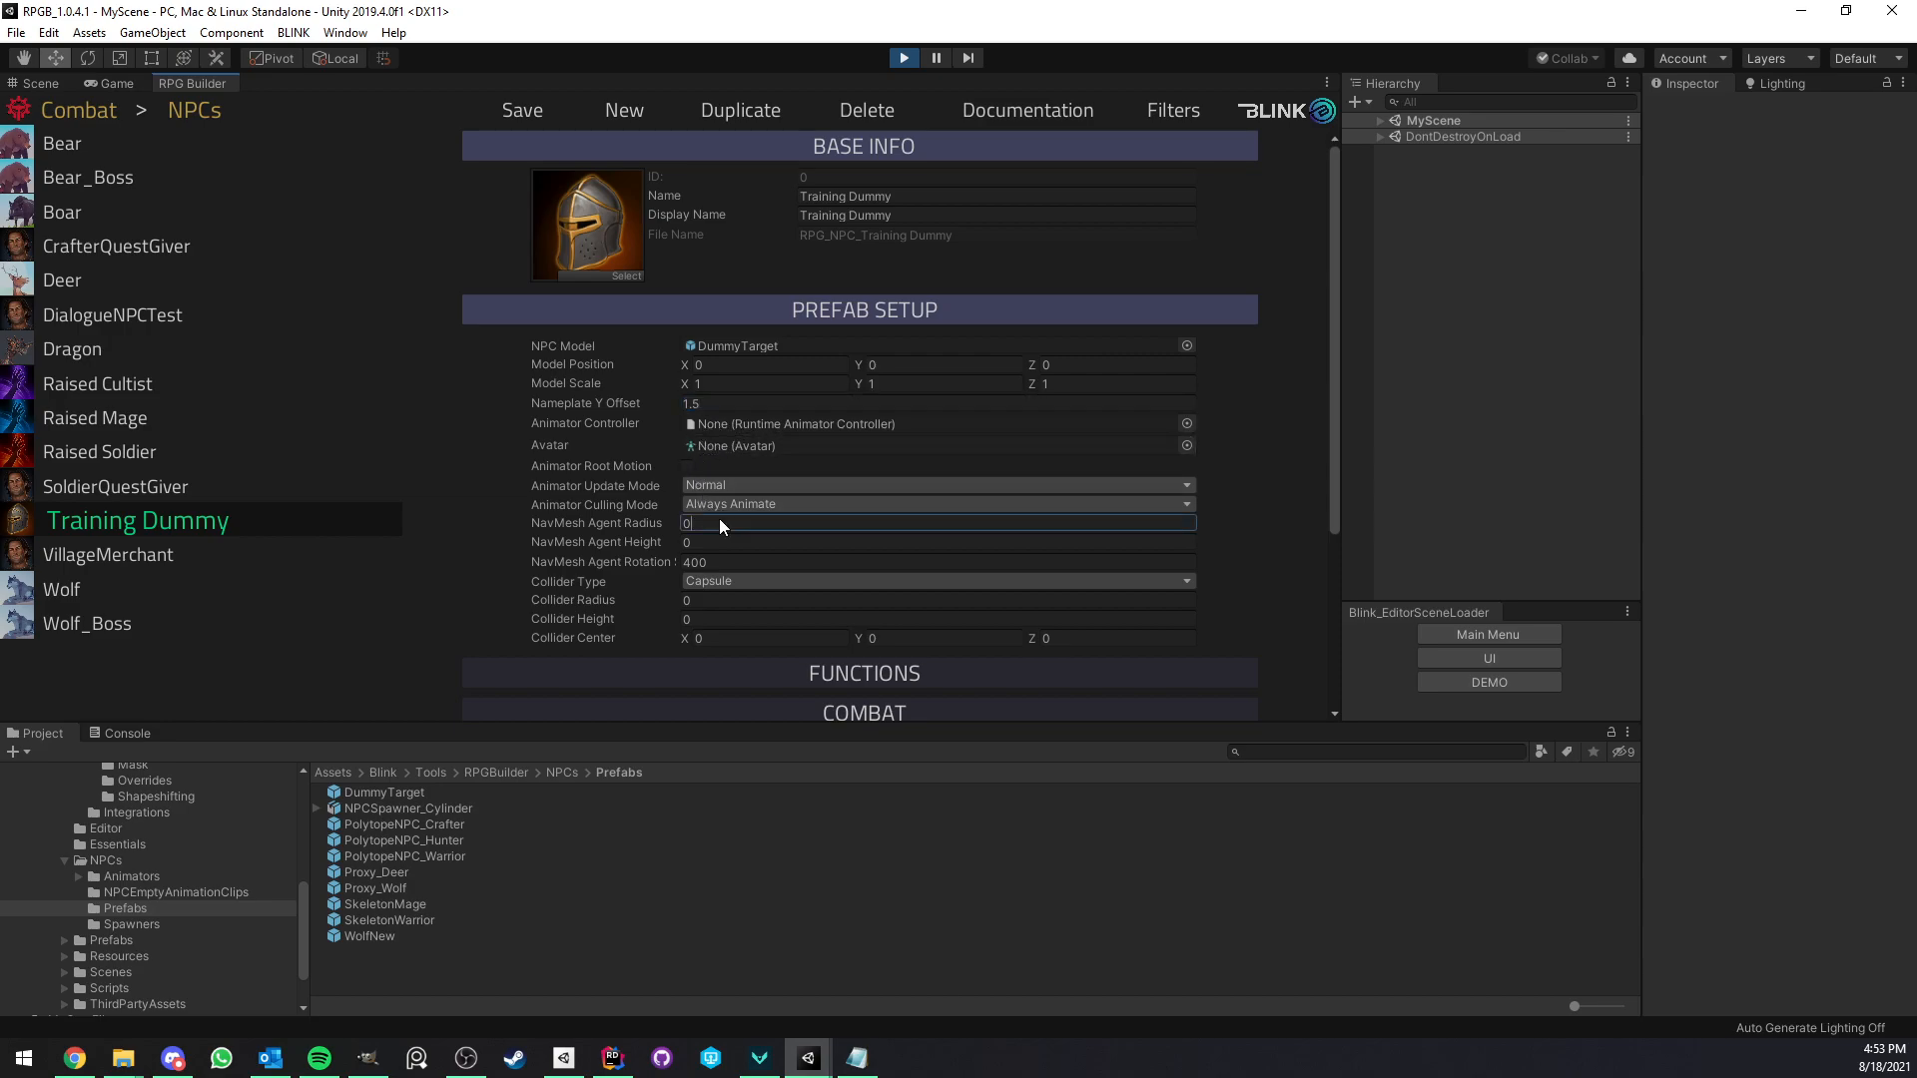
{"action": "type", "text": "0.3"}
{"action": "key", "text": "Tab"}
{"action": "type", "text": "2"}
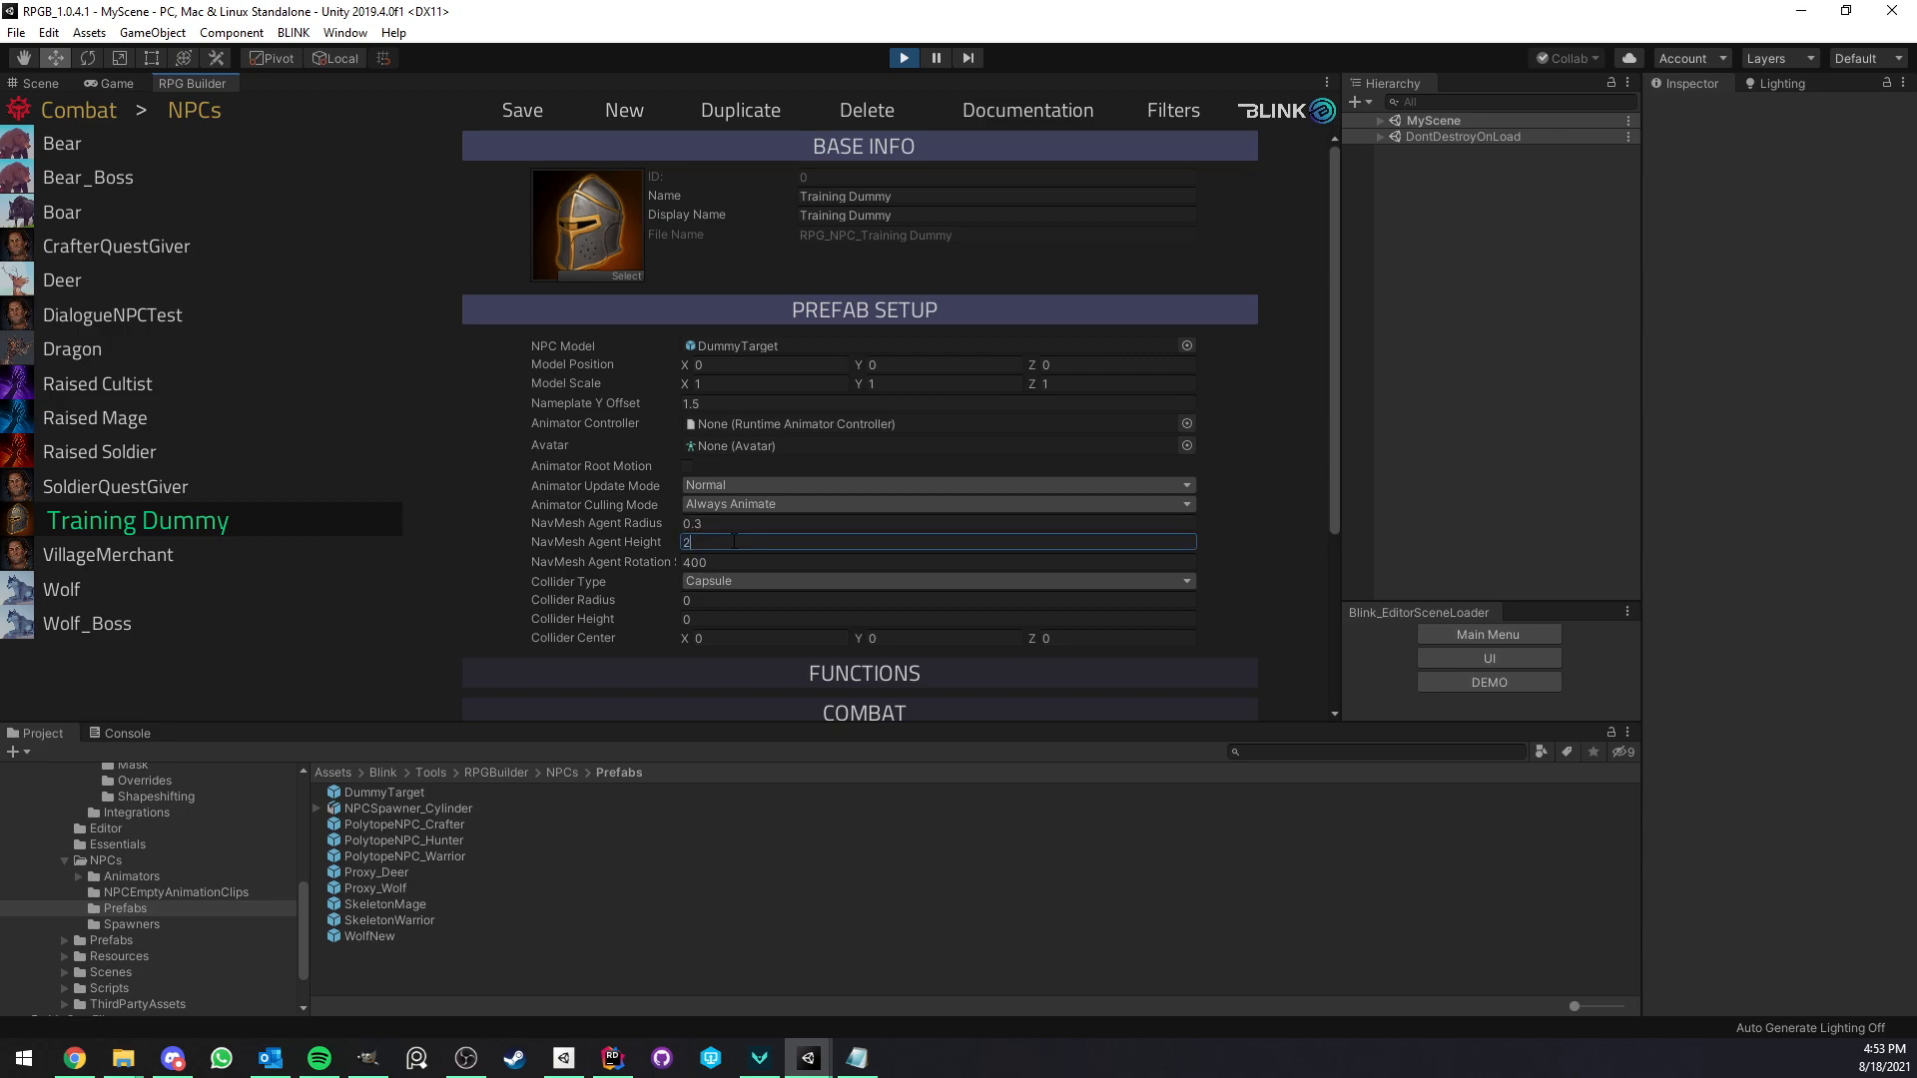
Set the Training Dummy's collider radius to 0.5, height to 2 and center Y to 1, and save the NPC.
{"action": "left_click", "coordinate": [716, 599]}
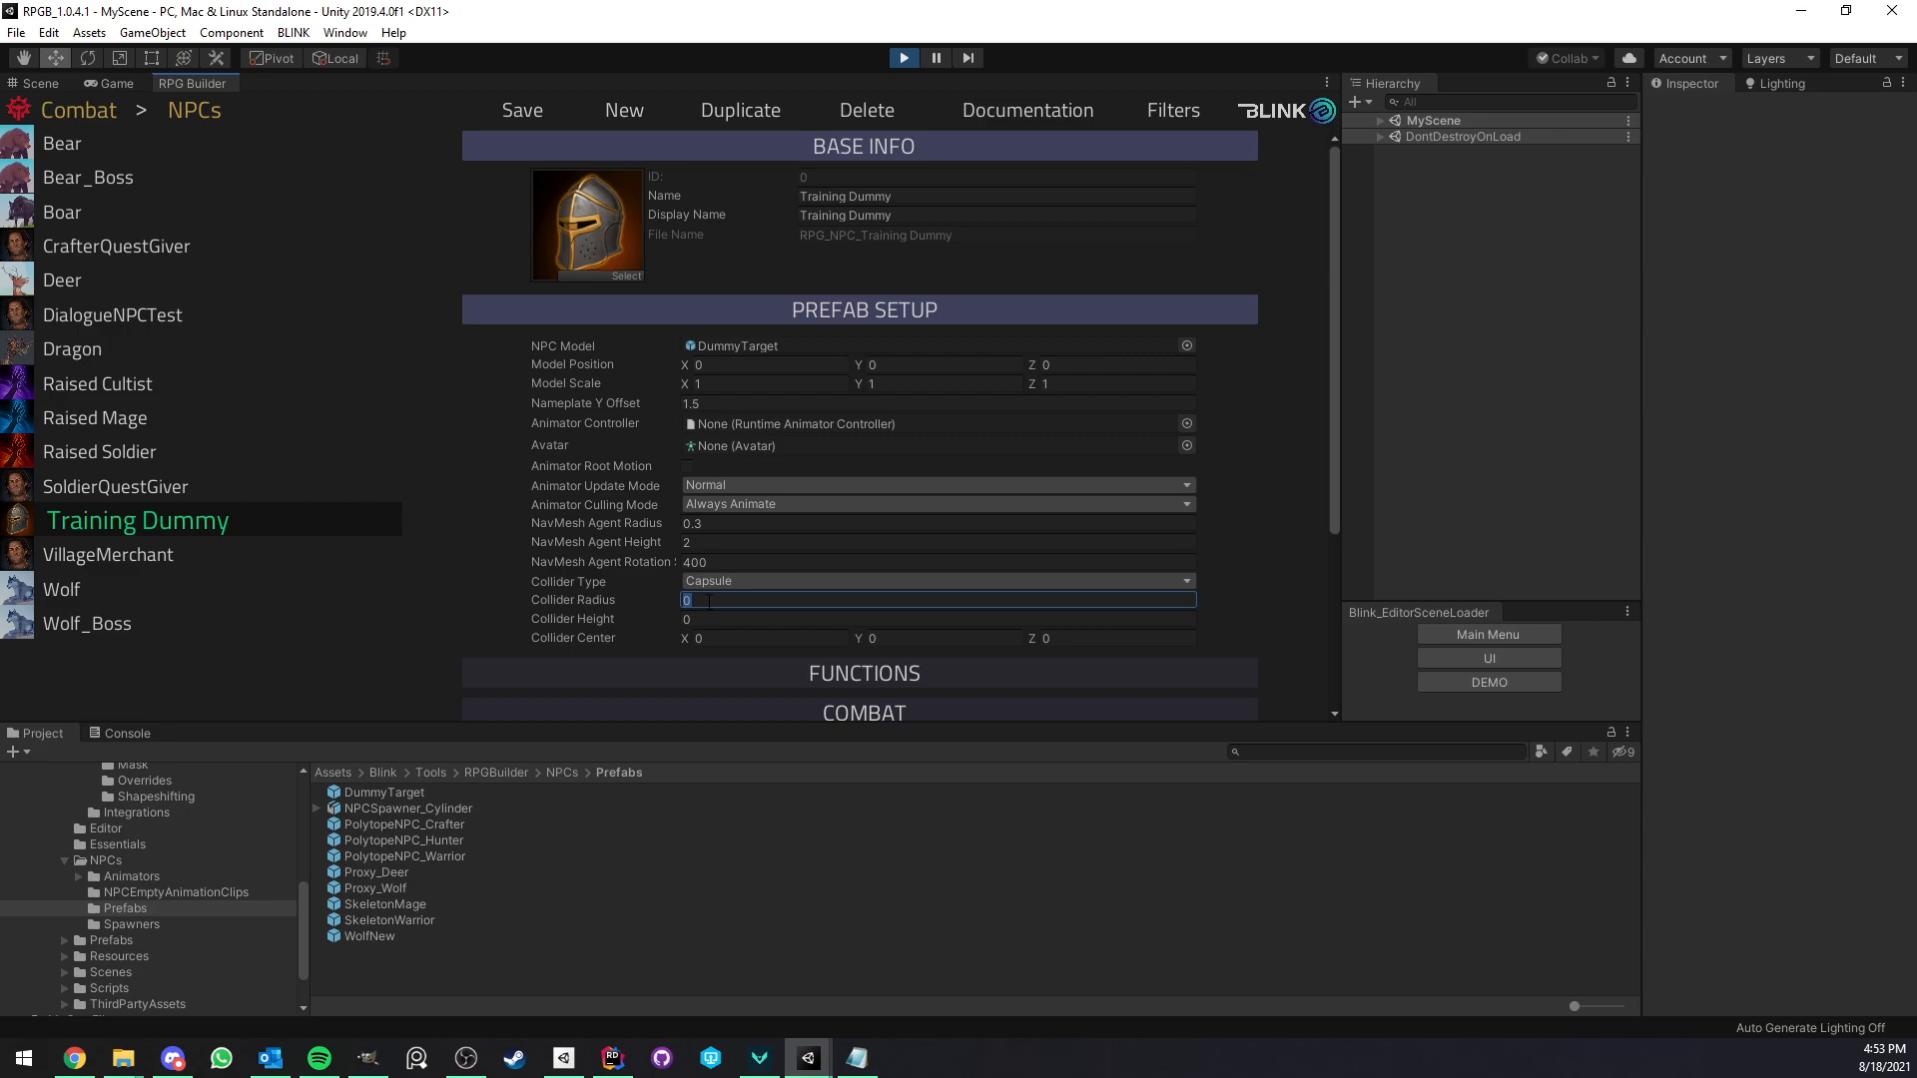
{"action": "type", "text": "0.5"}
{"action": "left_click", "coordinate": [721, 619]}
{"action": "type", "text": "2"}
{"action": "key", "text": "Tab"}
{"action": "key", "text": "Tab"}
{"action": "type", "text": "1"}
{"action": "left_click", "coordinate": [535, 118]}
Spawn a Training Dummy in the running game through the Developer Panel's combat options.
{"action": "left_click", "coordinate": [120, 82]}
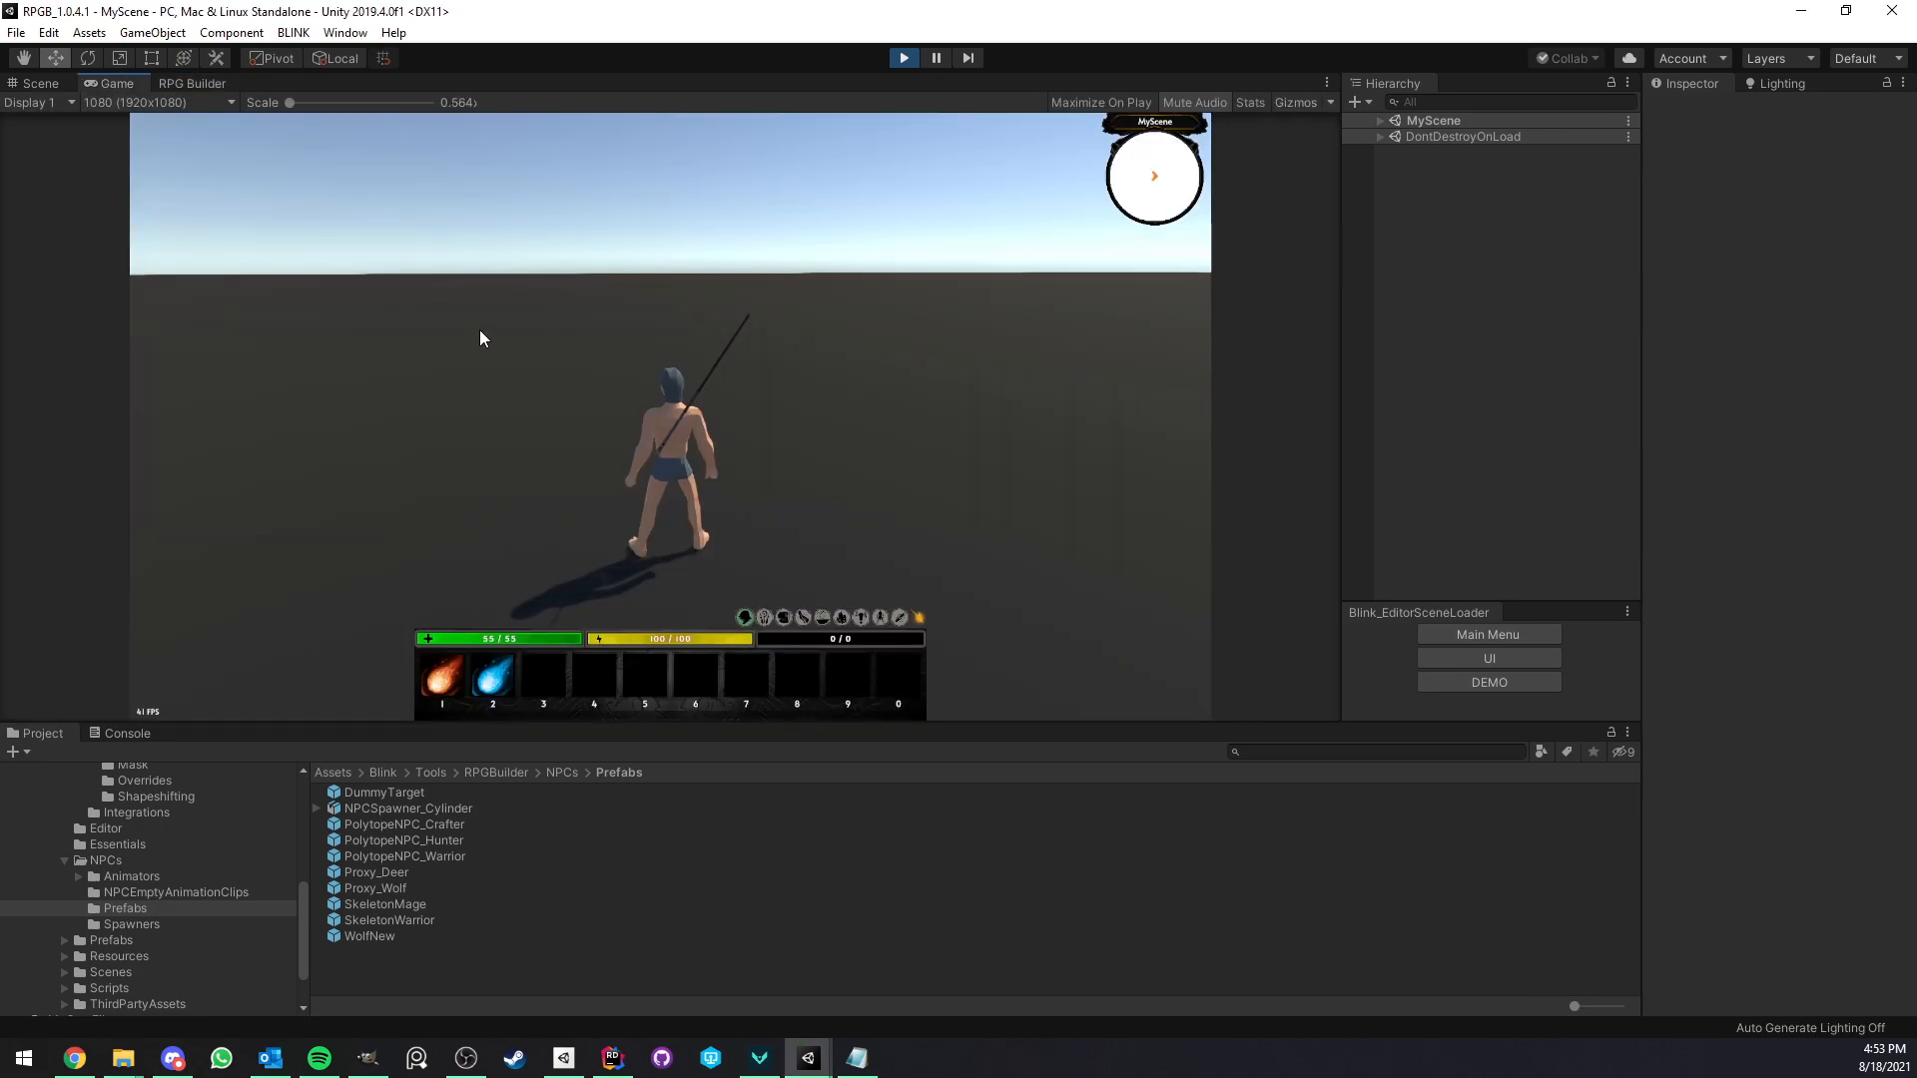
{"action": "left_click", "coordinate": [918, 617]}
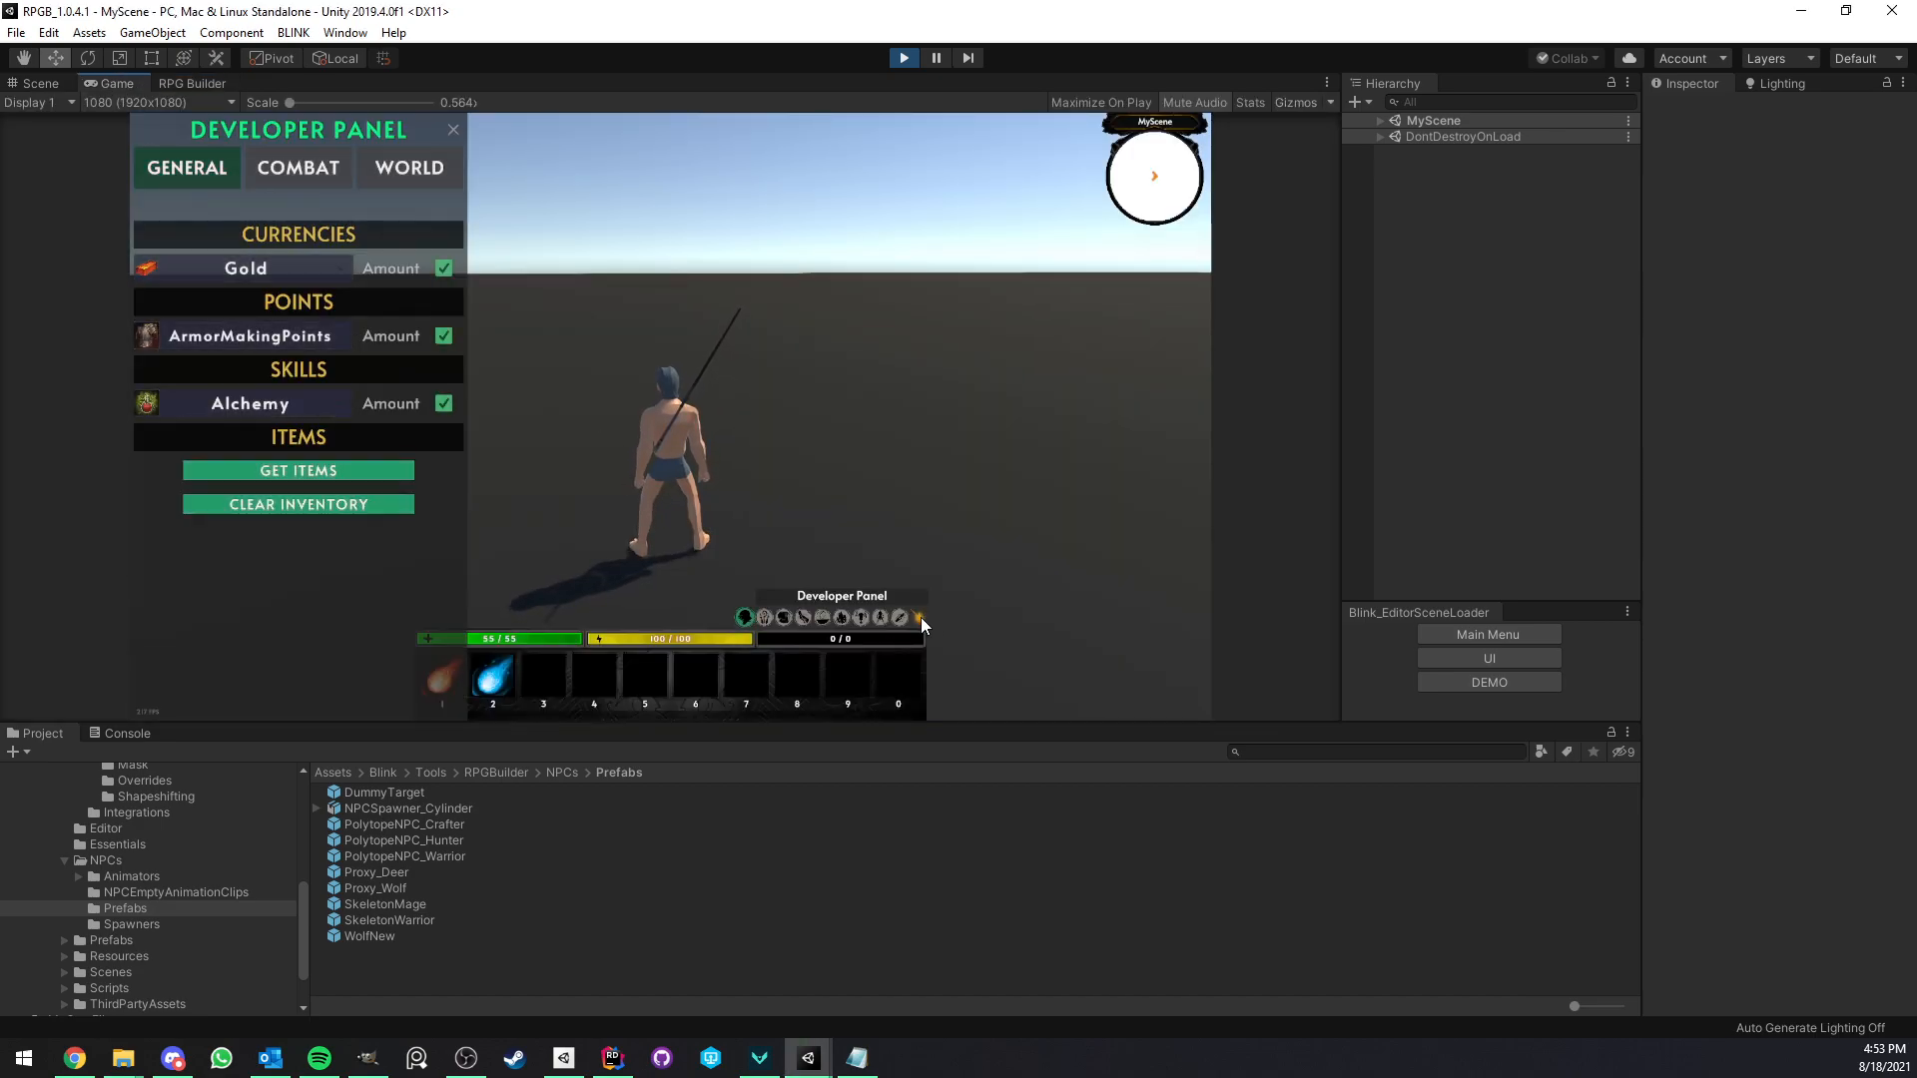
{"action": "left_click", "coordinate": [288, 152]}
{"action": "left_click", "coordinate": [318, 530]}
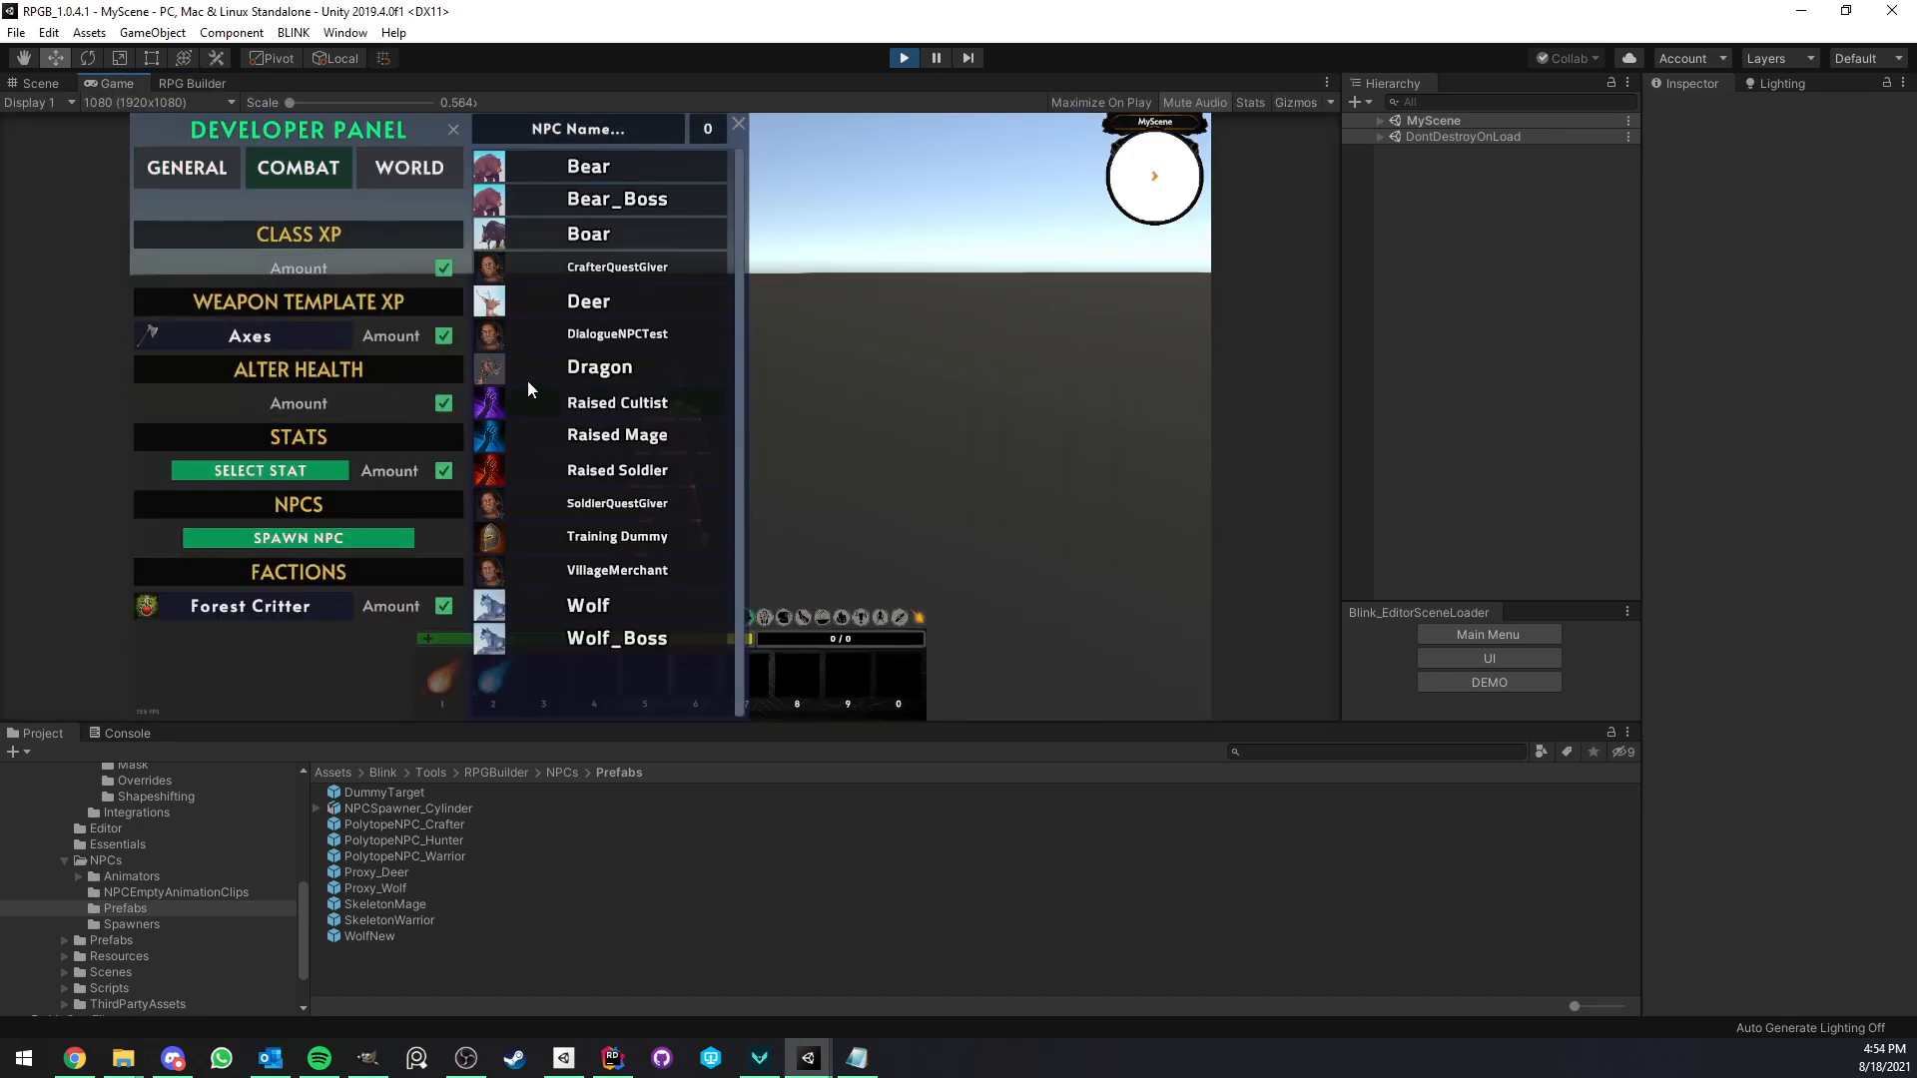
{"action": "left_click", "coordinate": [632, 539]}
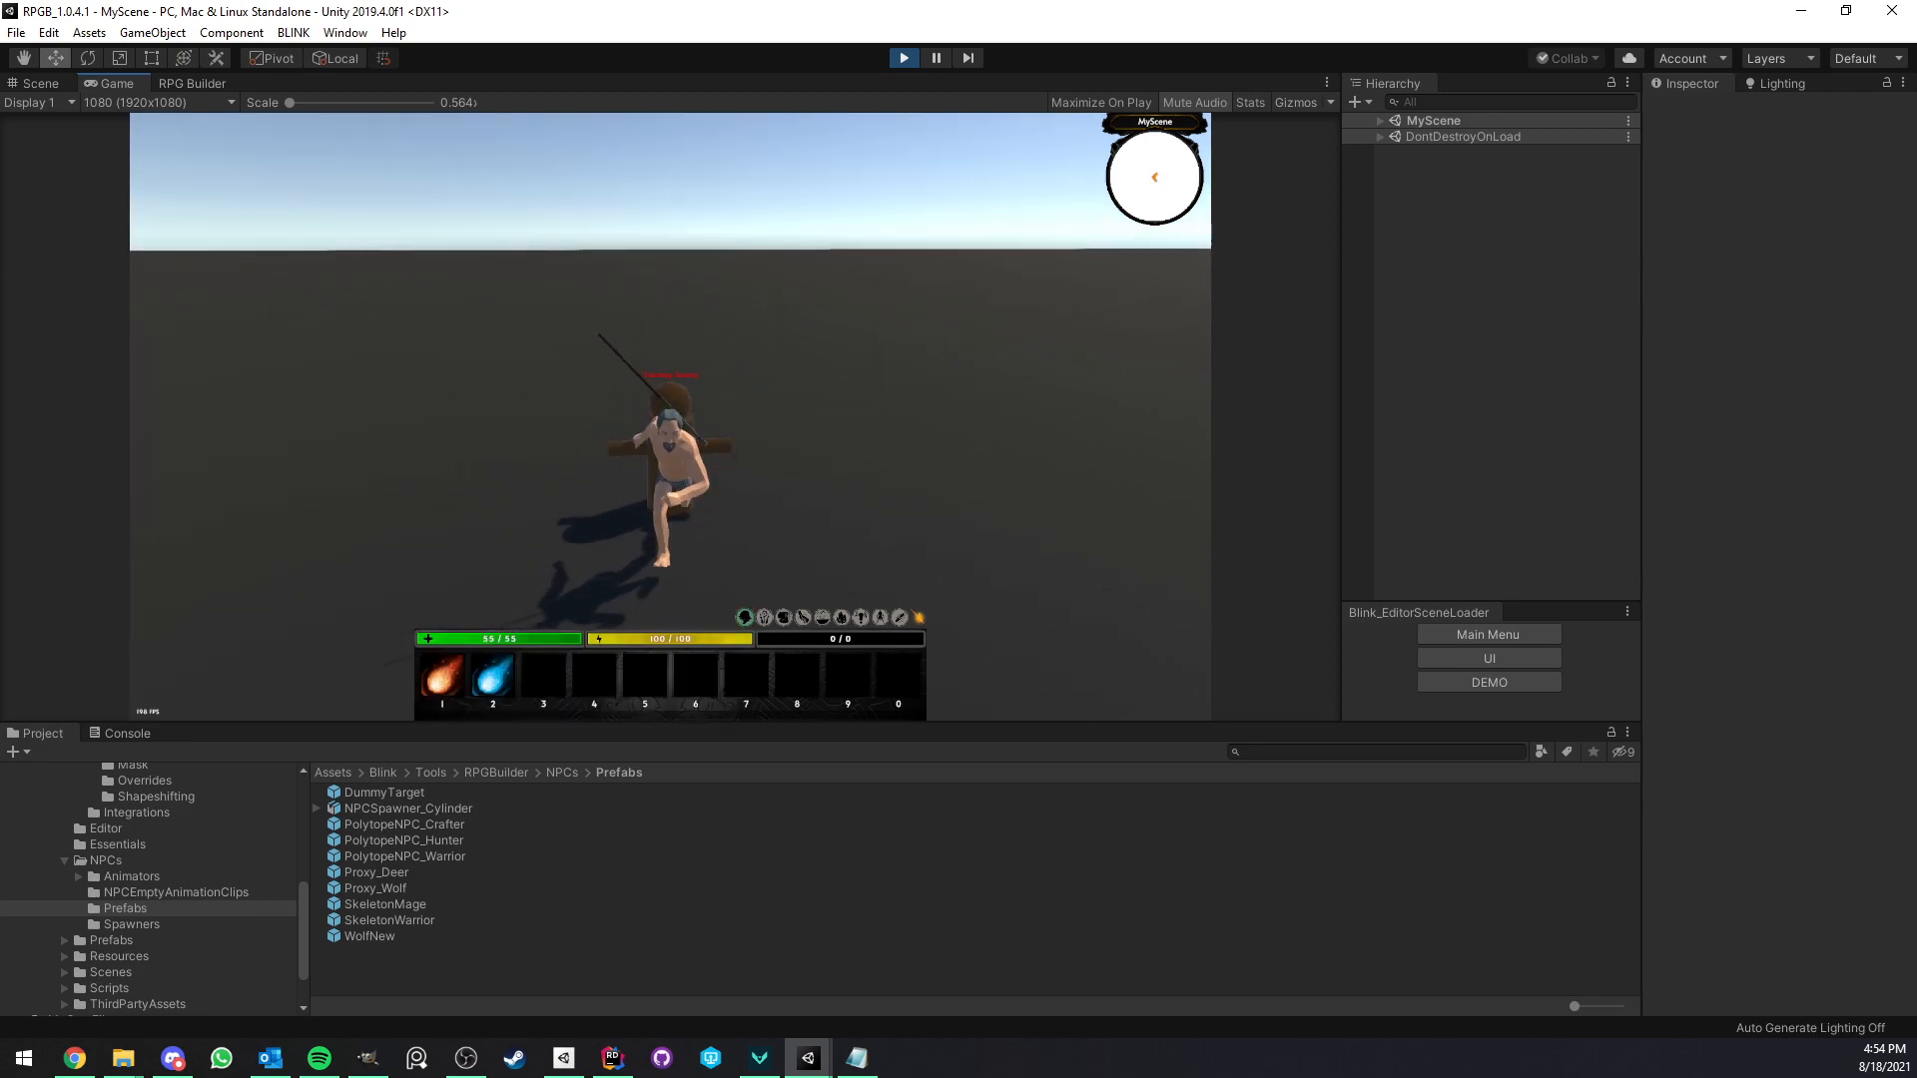
Run the character around the Training Dummy and attack it with Fireball and the second action bar ability.
{"action": "key", "text": "w"}
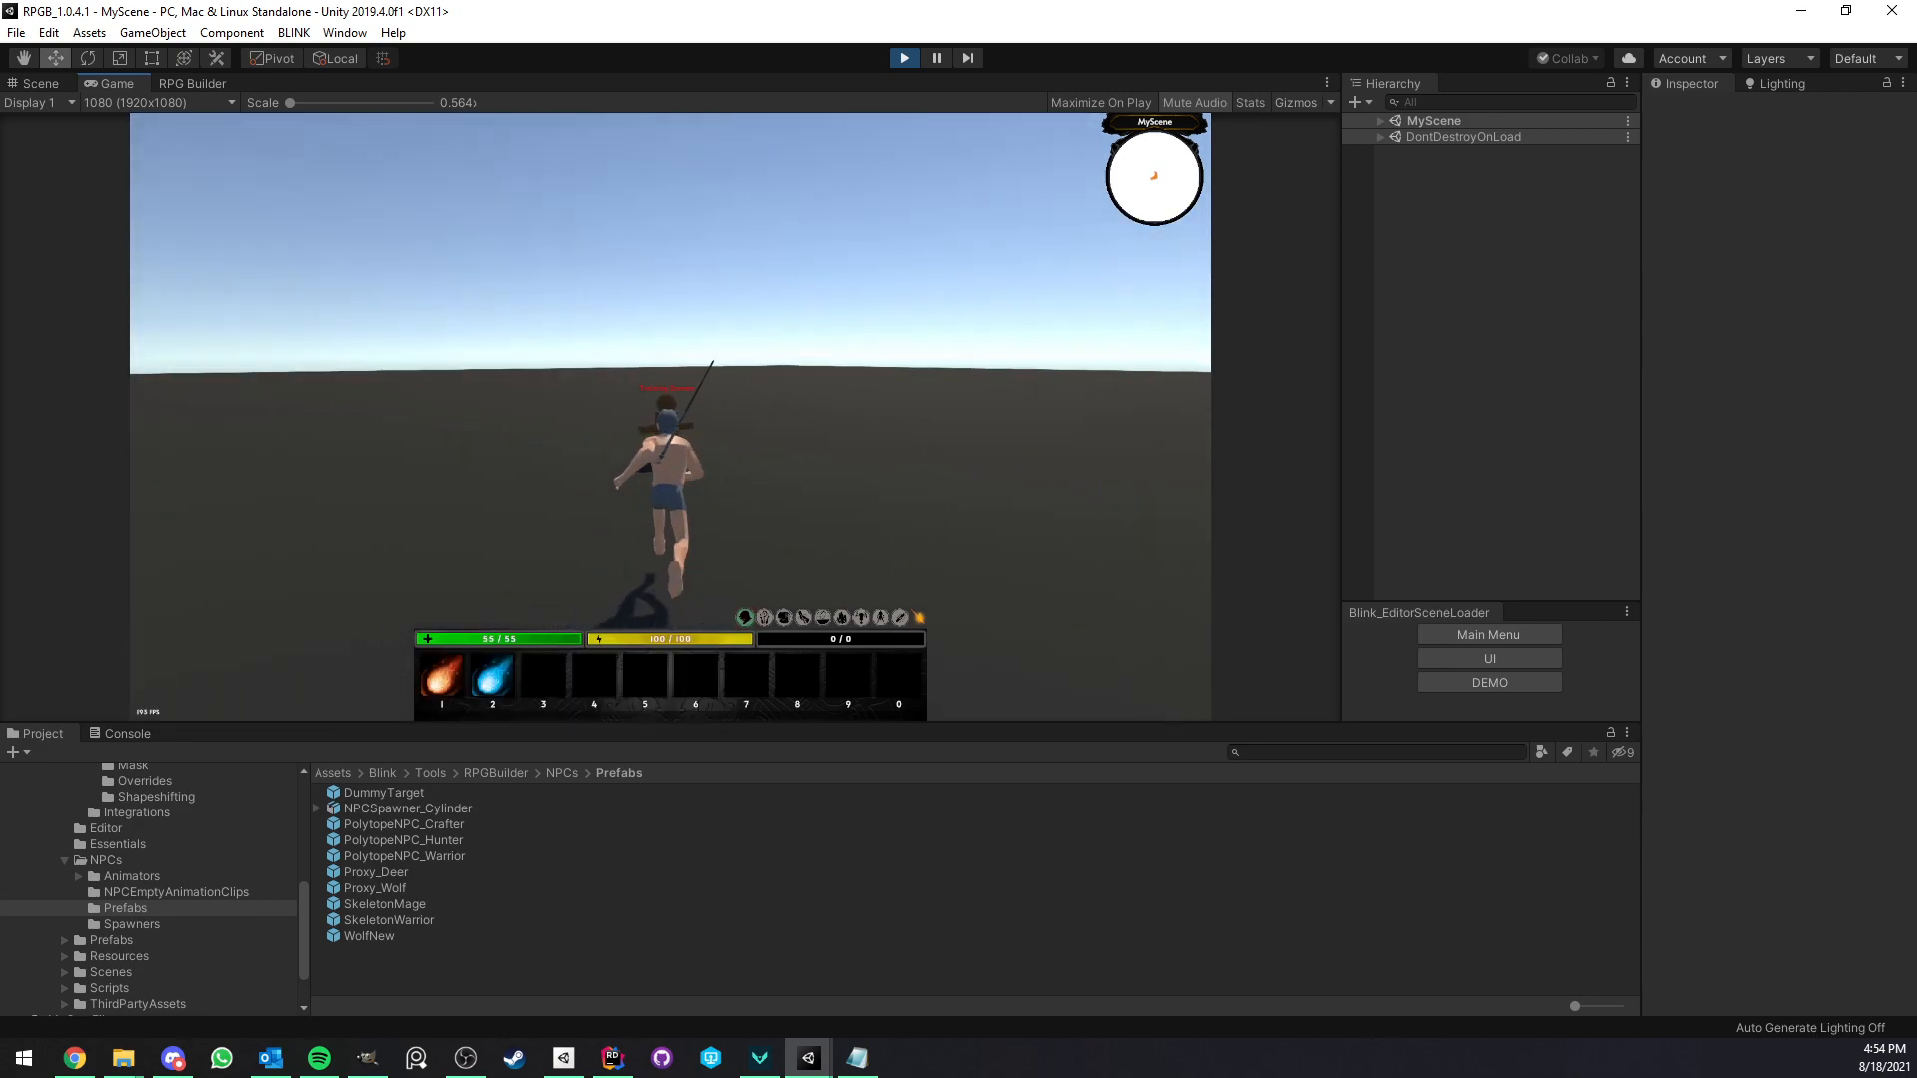
{"action": "key", "text": "1"}
{"action": "key", "text": "1"}
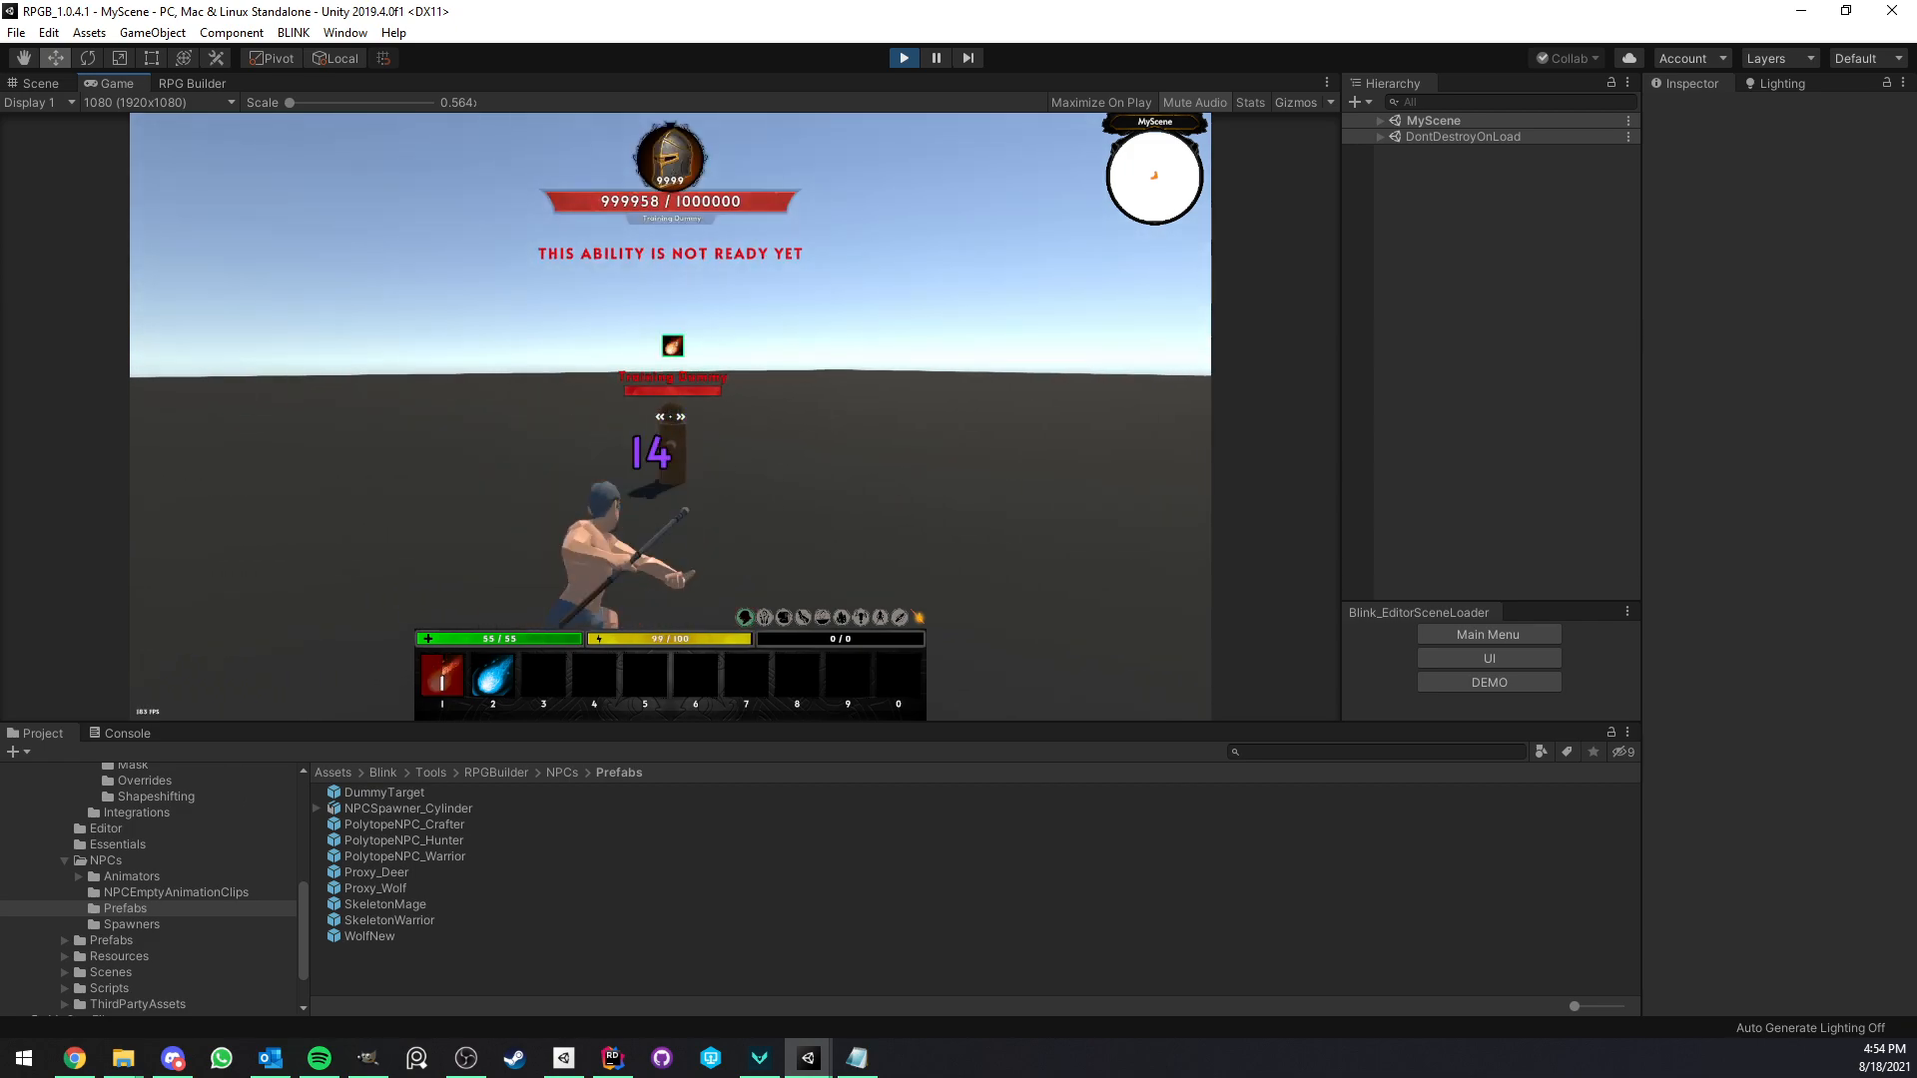
{"action": "key", "text": "2"}
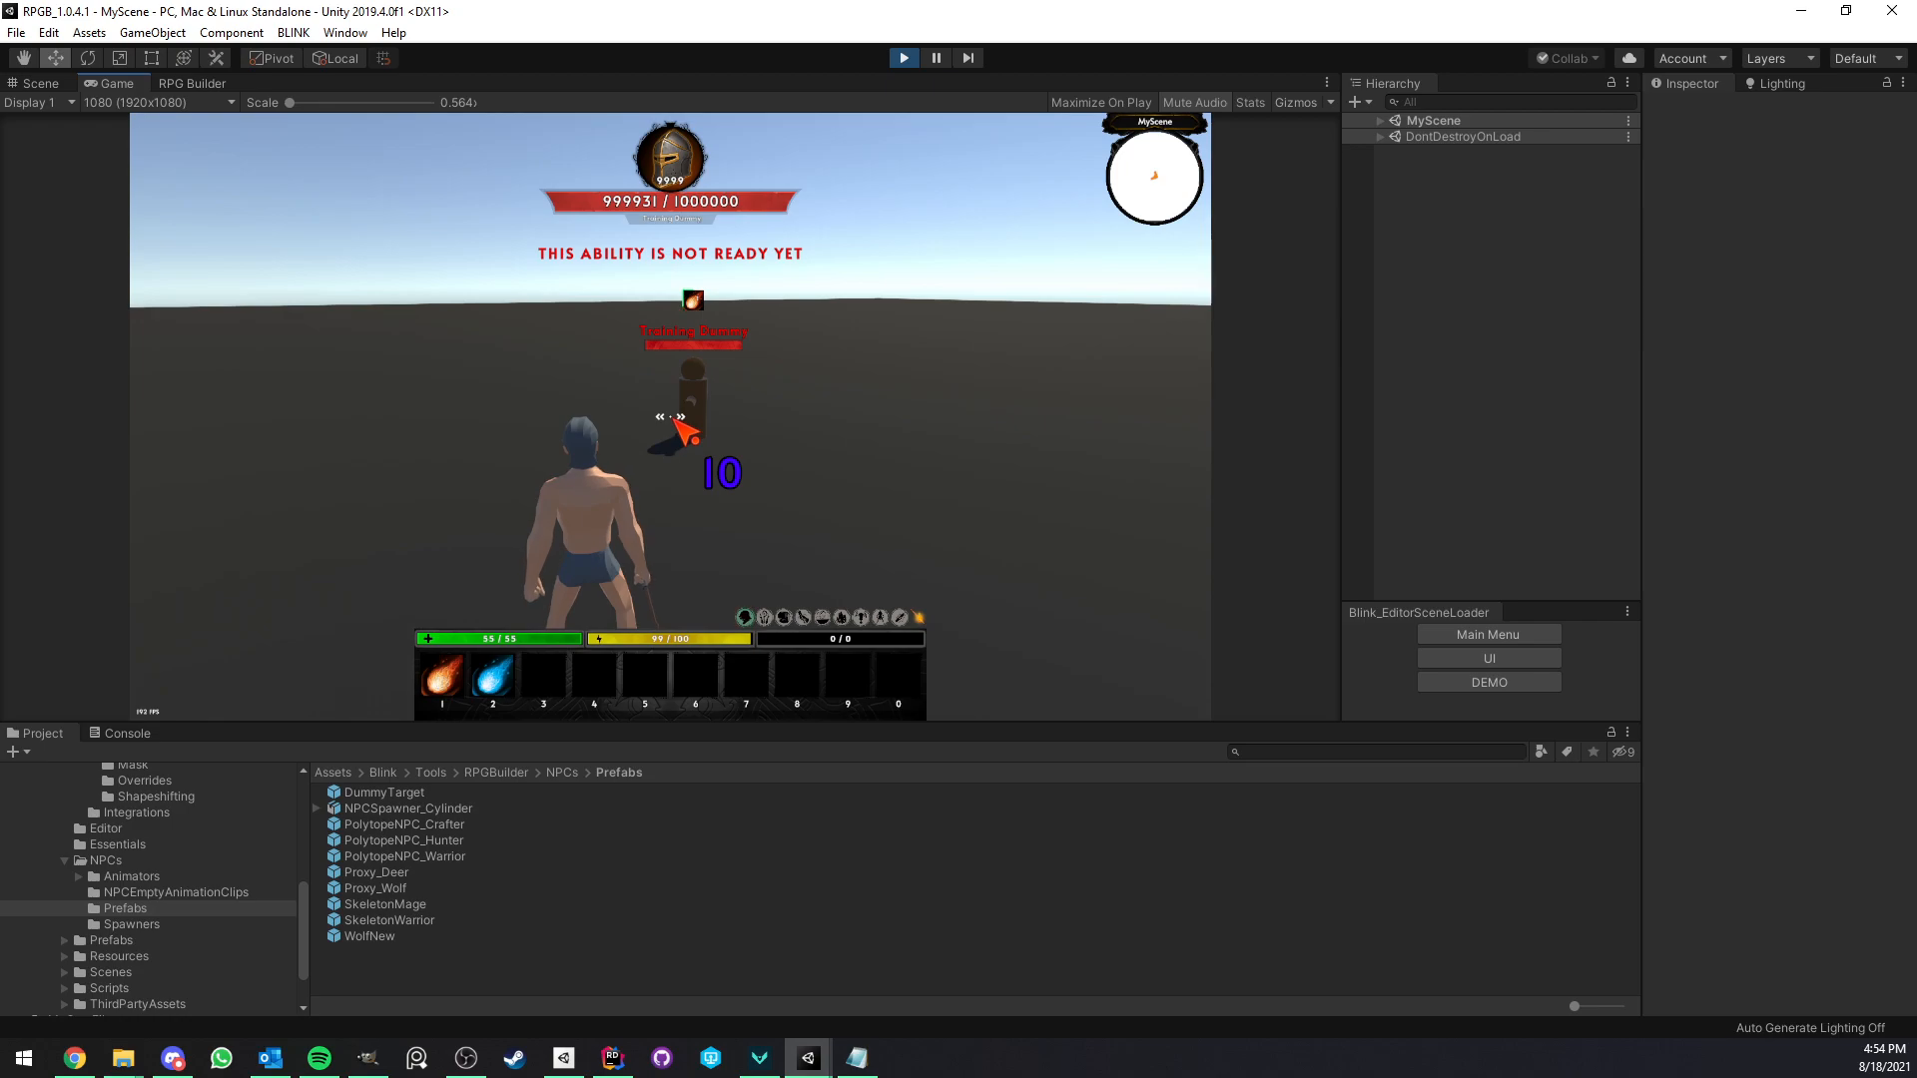
Test a basic attack on the Training Dummy from closer range and clear the target.
{"action": "left_click", "coordinate": [689, 434]}
{"action": "key", "text": "w"}
{"action": "right_click_drag", "start_coordinate": [675, 420], "coordinate": [675, 419]}
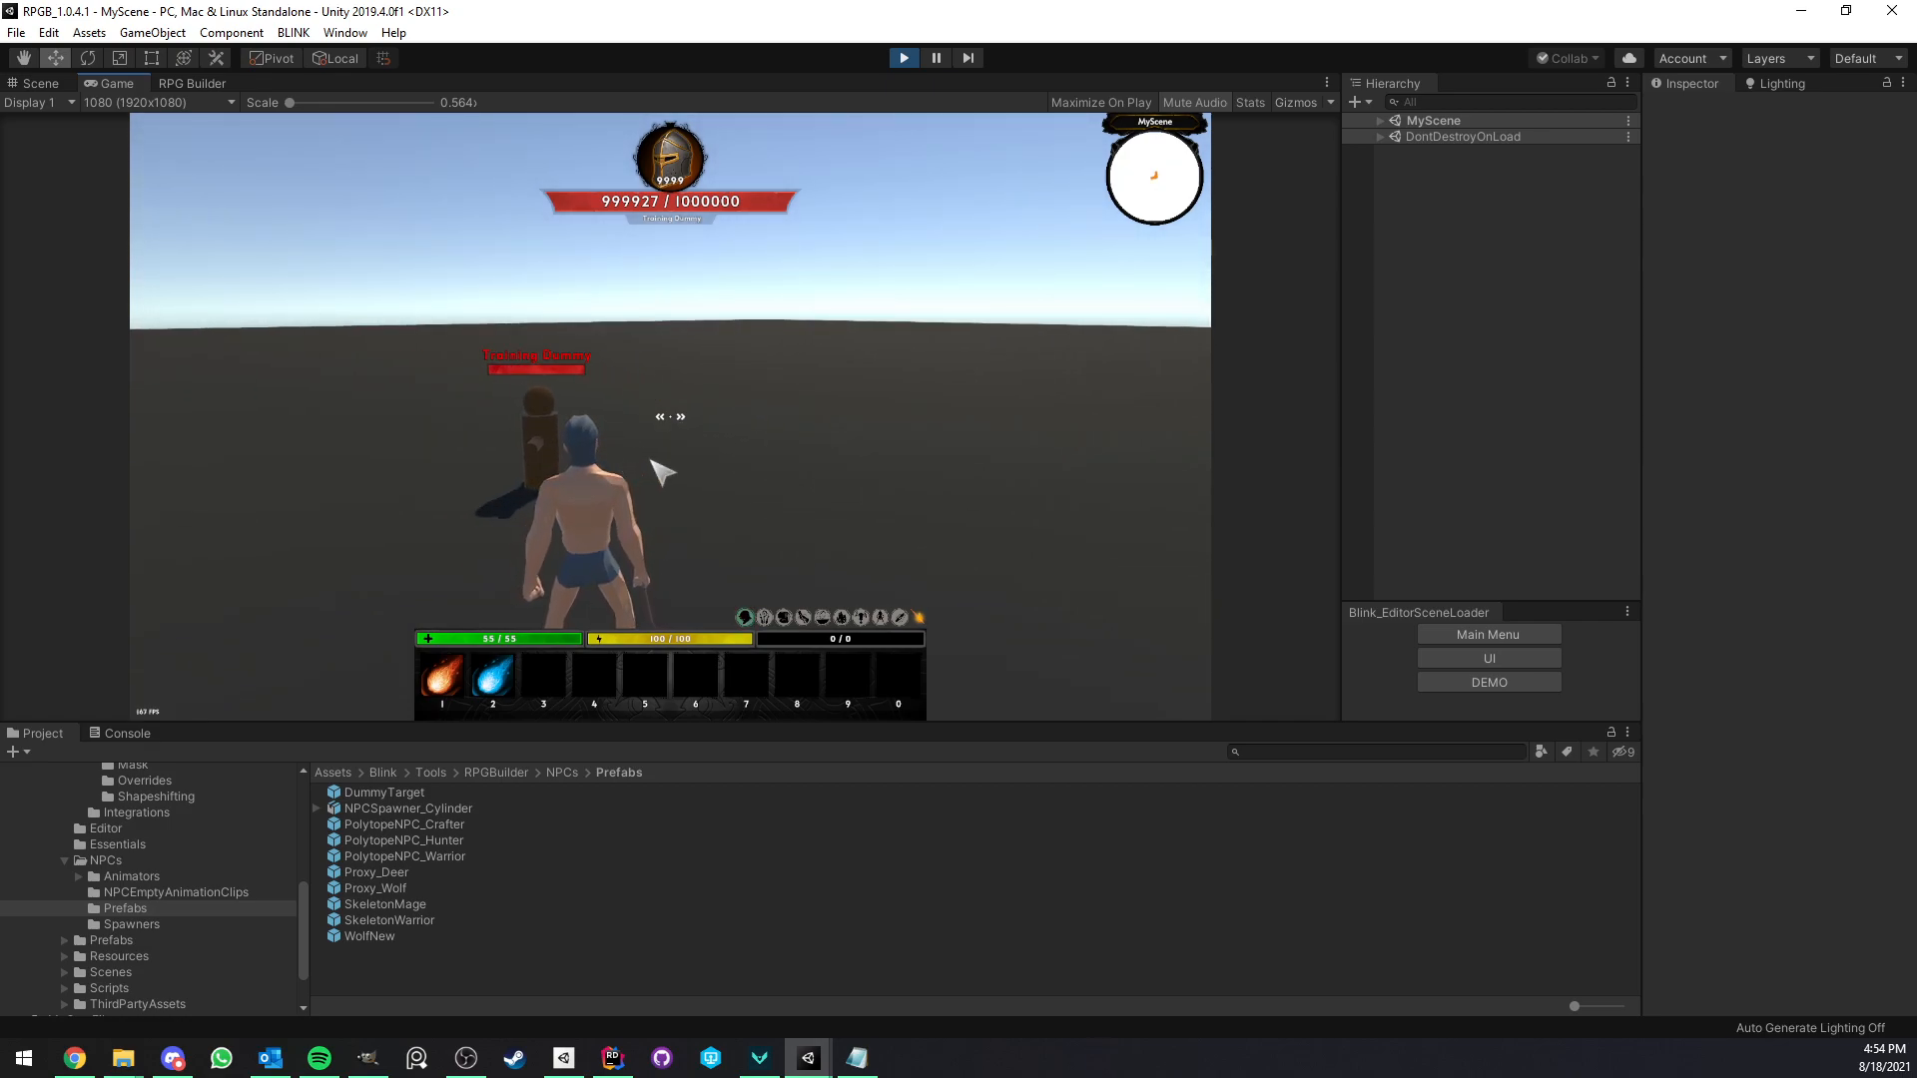
{"action": "key", "text": "Escape"}
{"action": "left_click", "coordinate": [694, 436]}
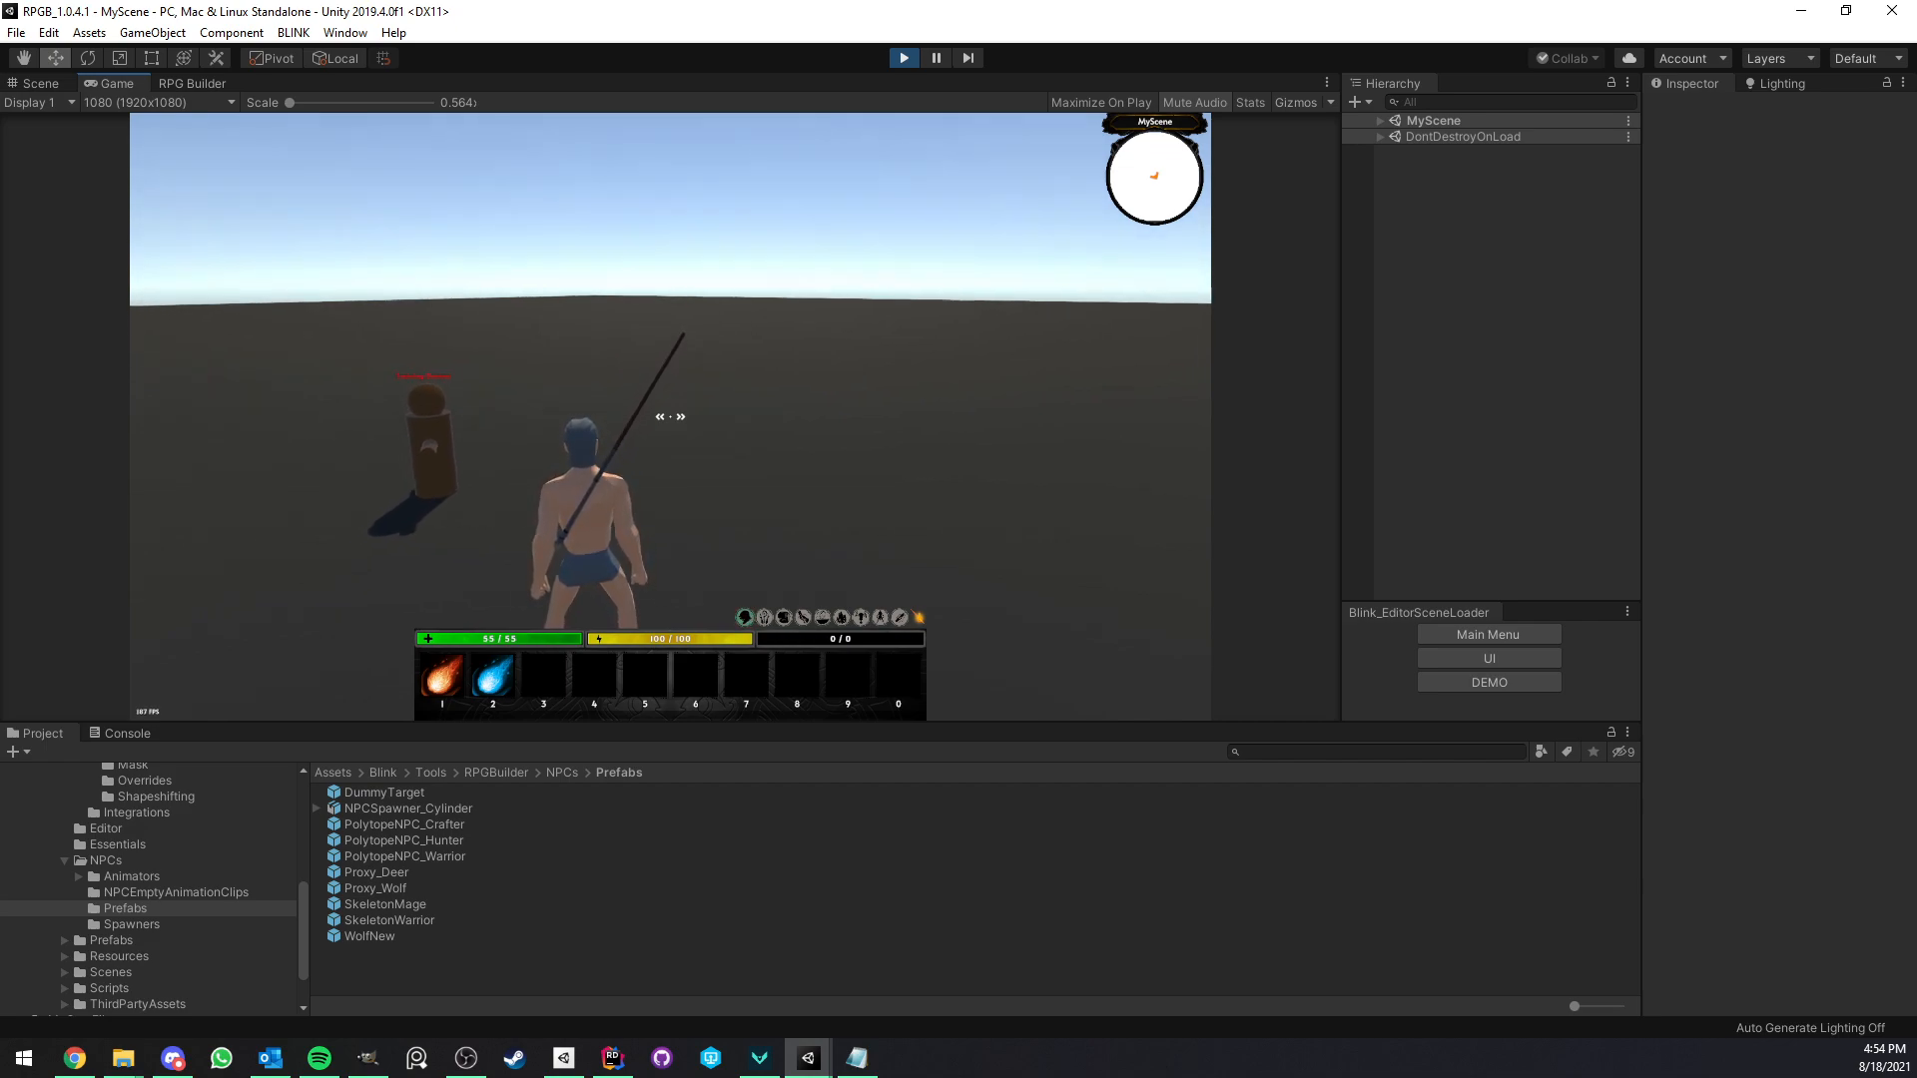
Test the character's movement around the Training Dummy, and stop play mode.
{"action": "right_click_drag", "start_coordinate": [713, 399], "coordinate": [640, 400]}
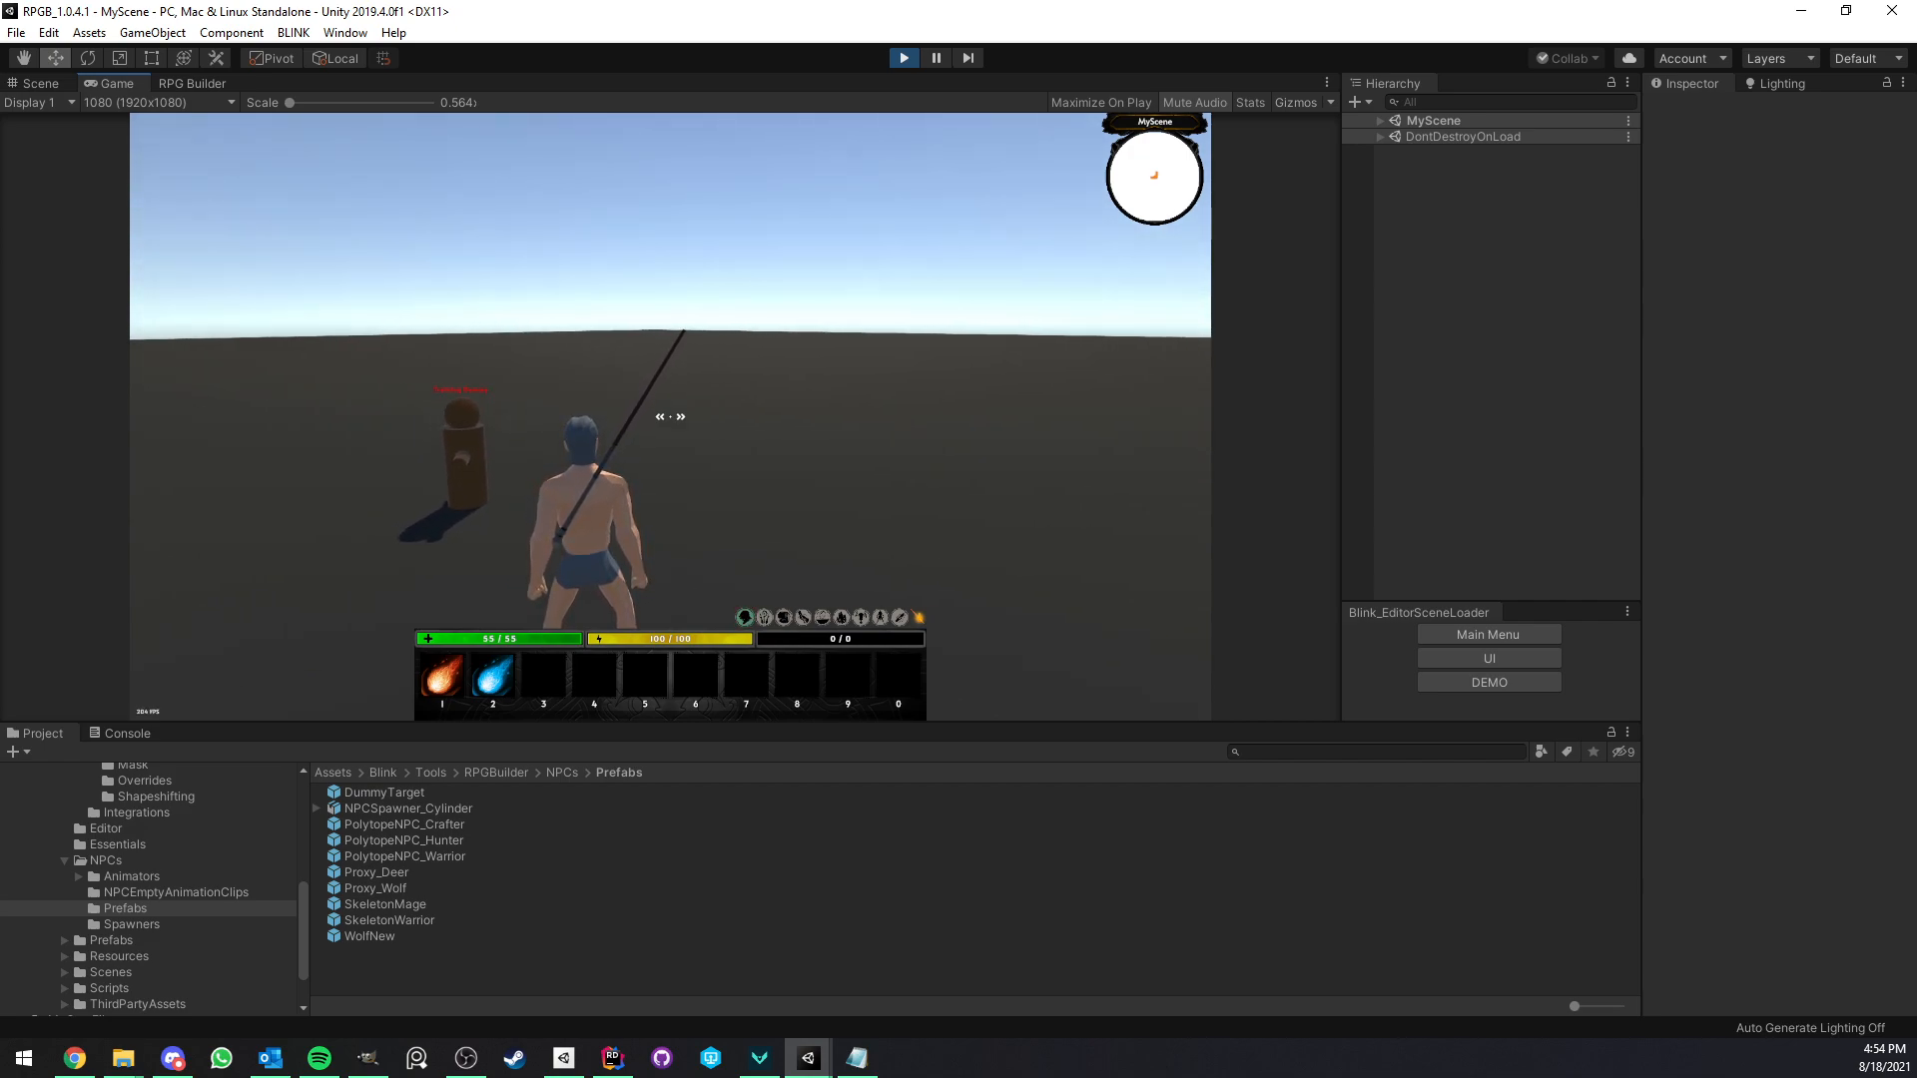
{"action": "key", "text": "s"}
{"action": "key", "text": "w"}
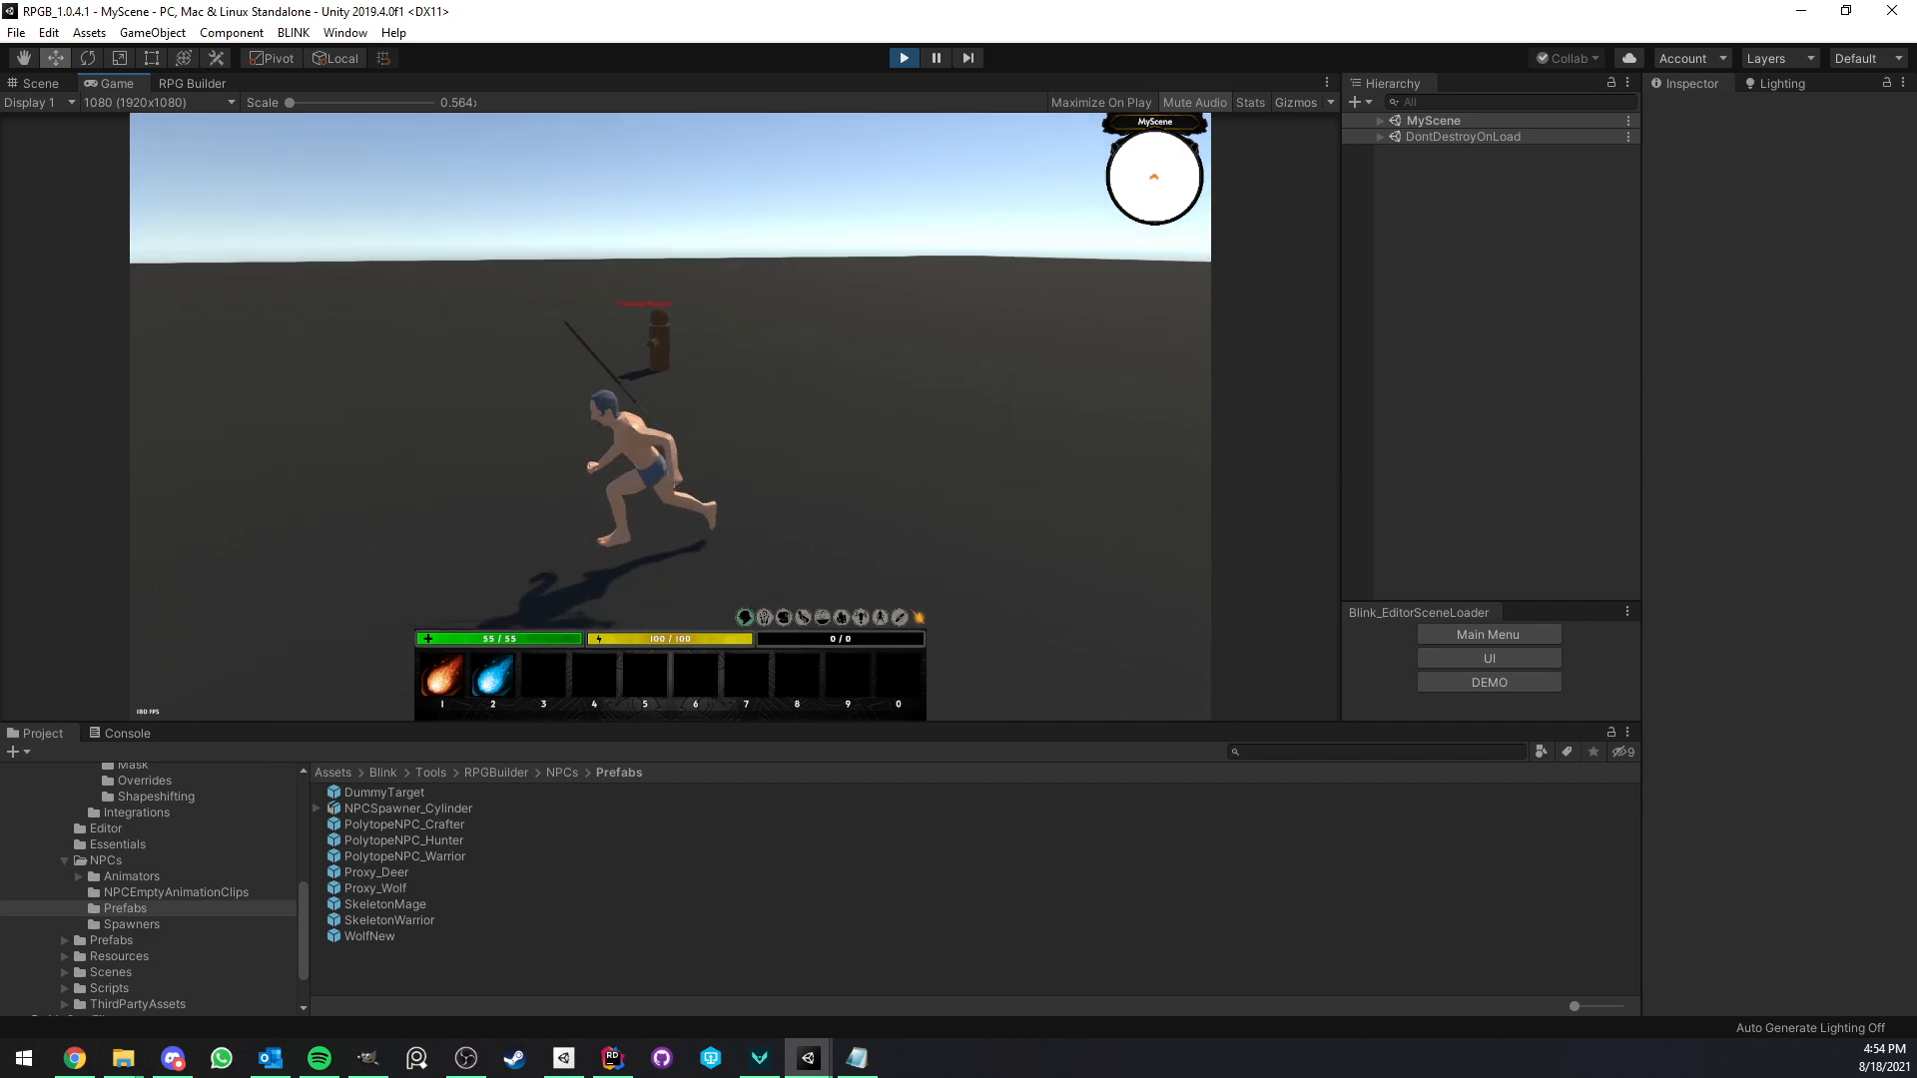
{"action": "key", "text": "s"}
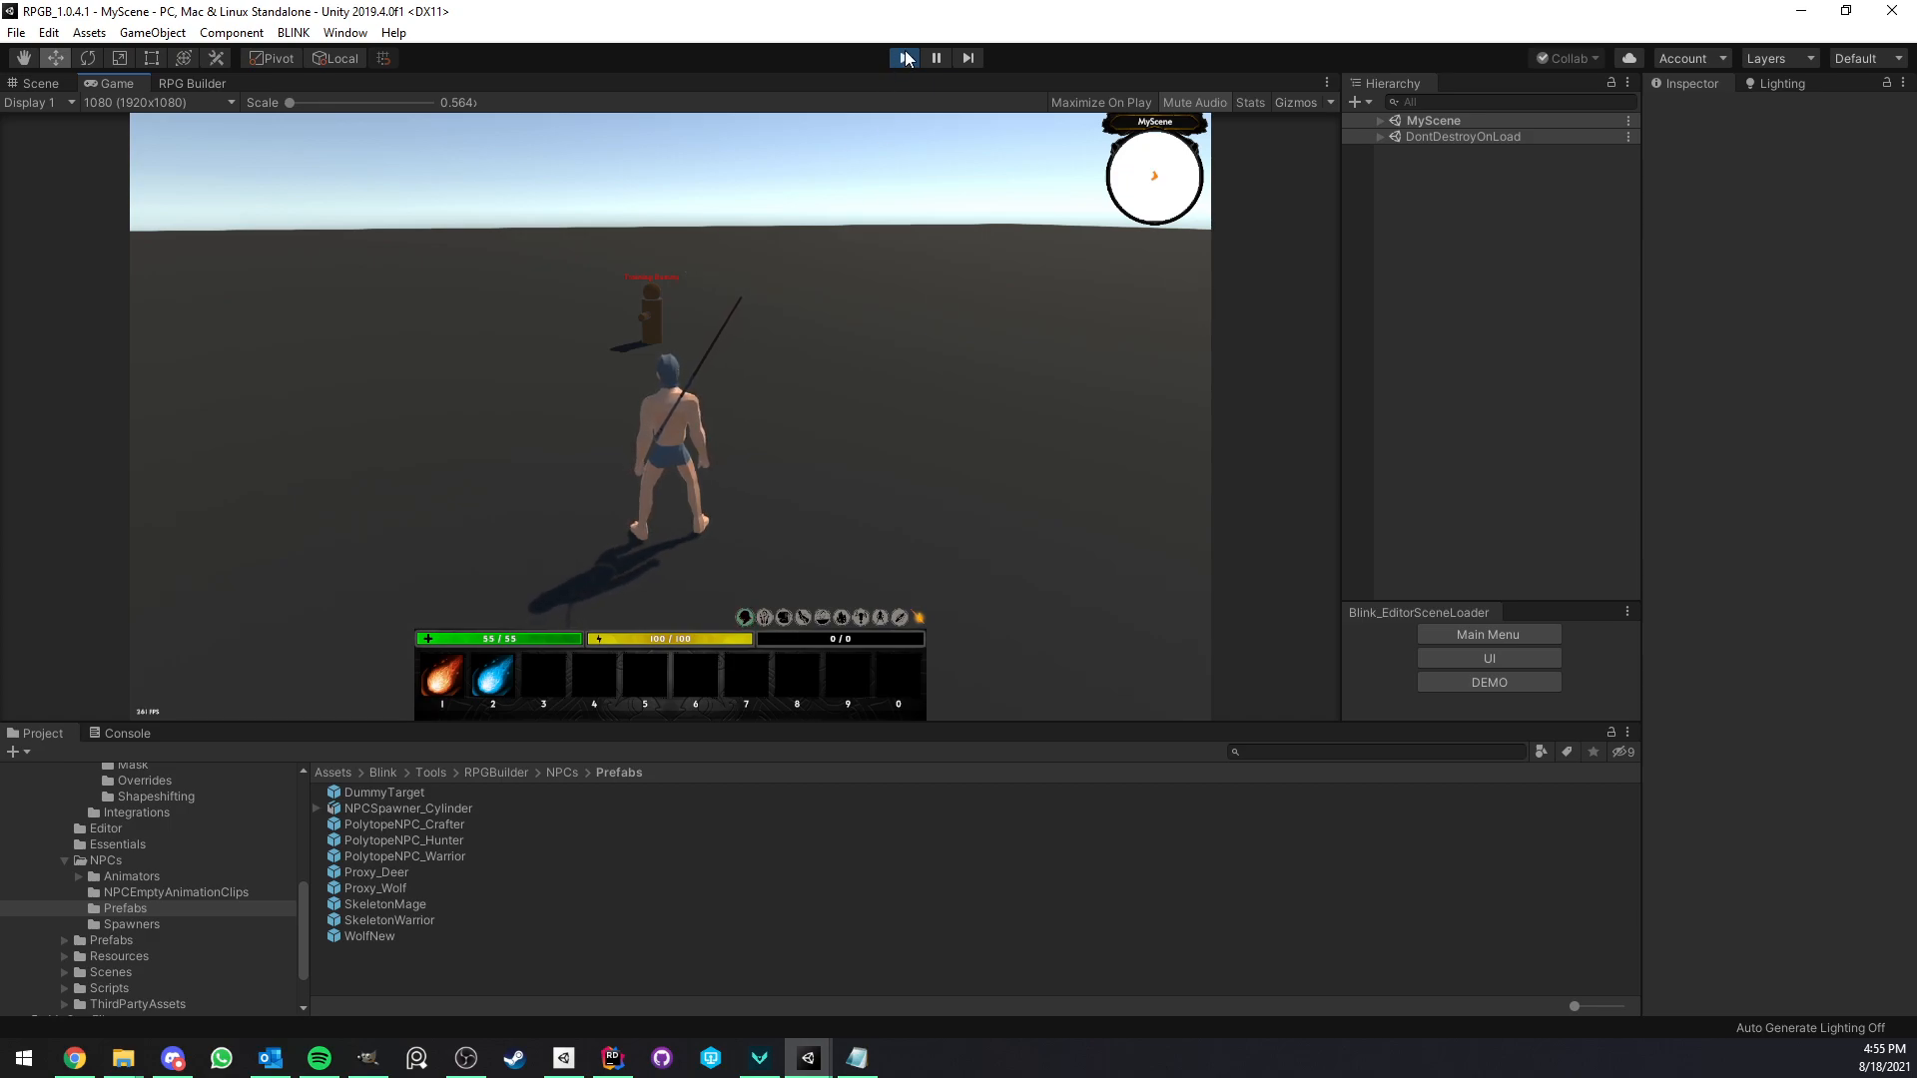
{"action": "left_click", "coordinate": [906, 58]}
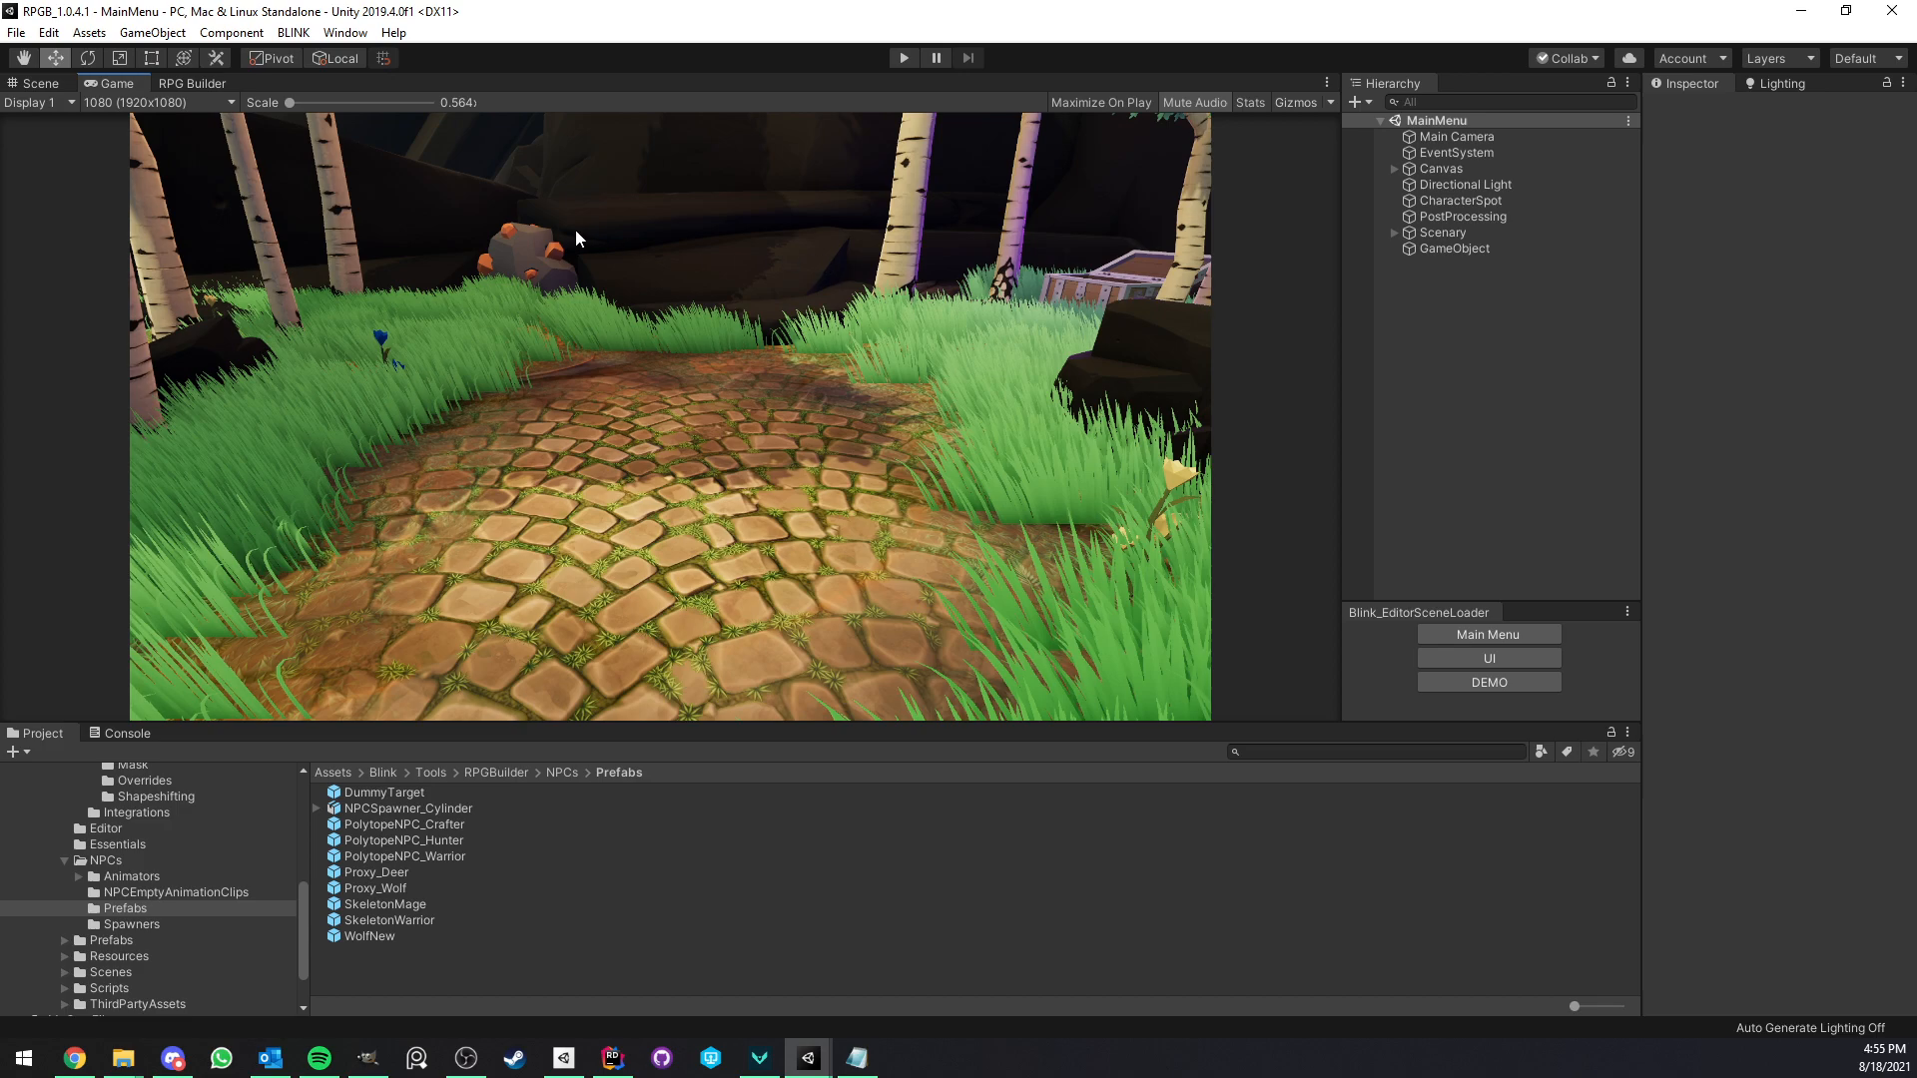
Open the activation settings of the Axe_AA ability in RPG Builder, keeping the Instant activation type.
{"action": "left_click", "coordinate": [190, 85]}
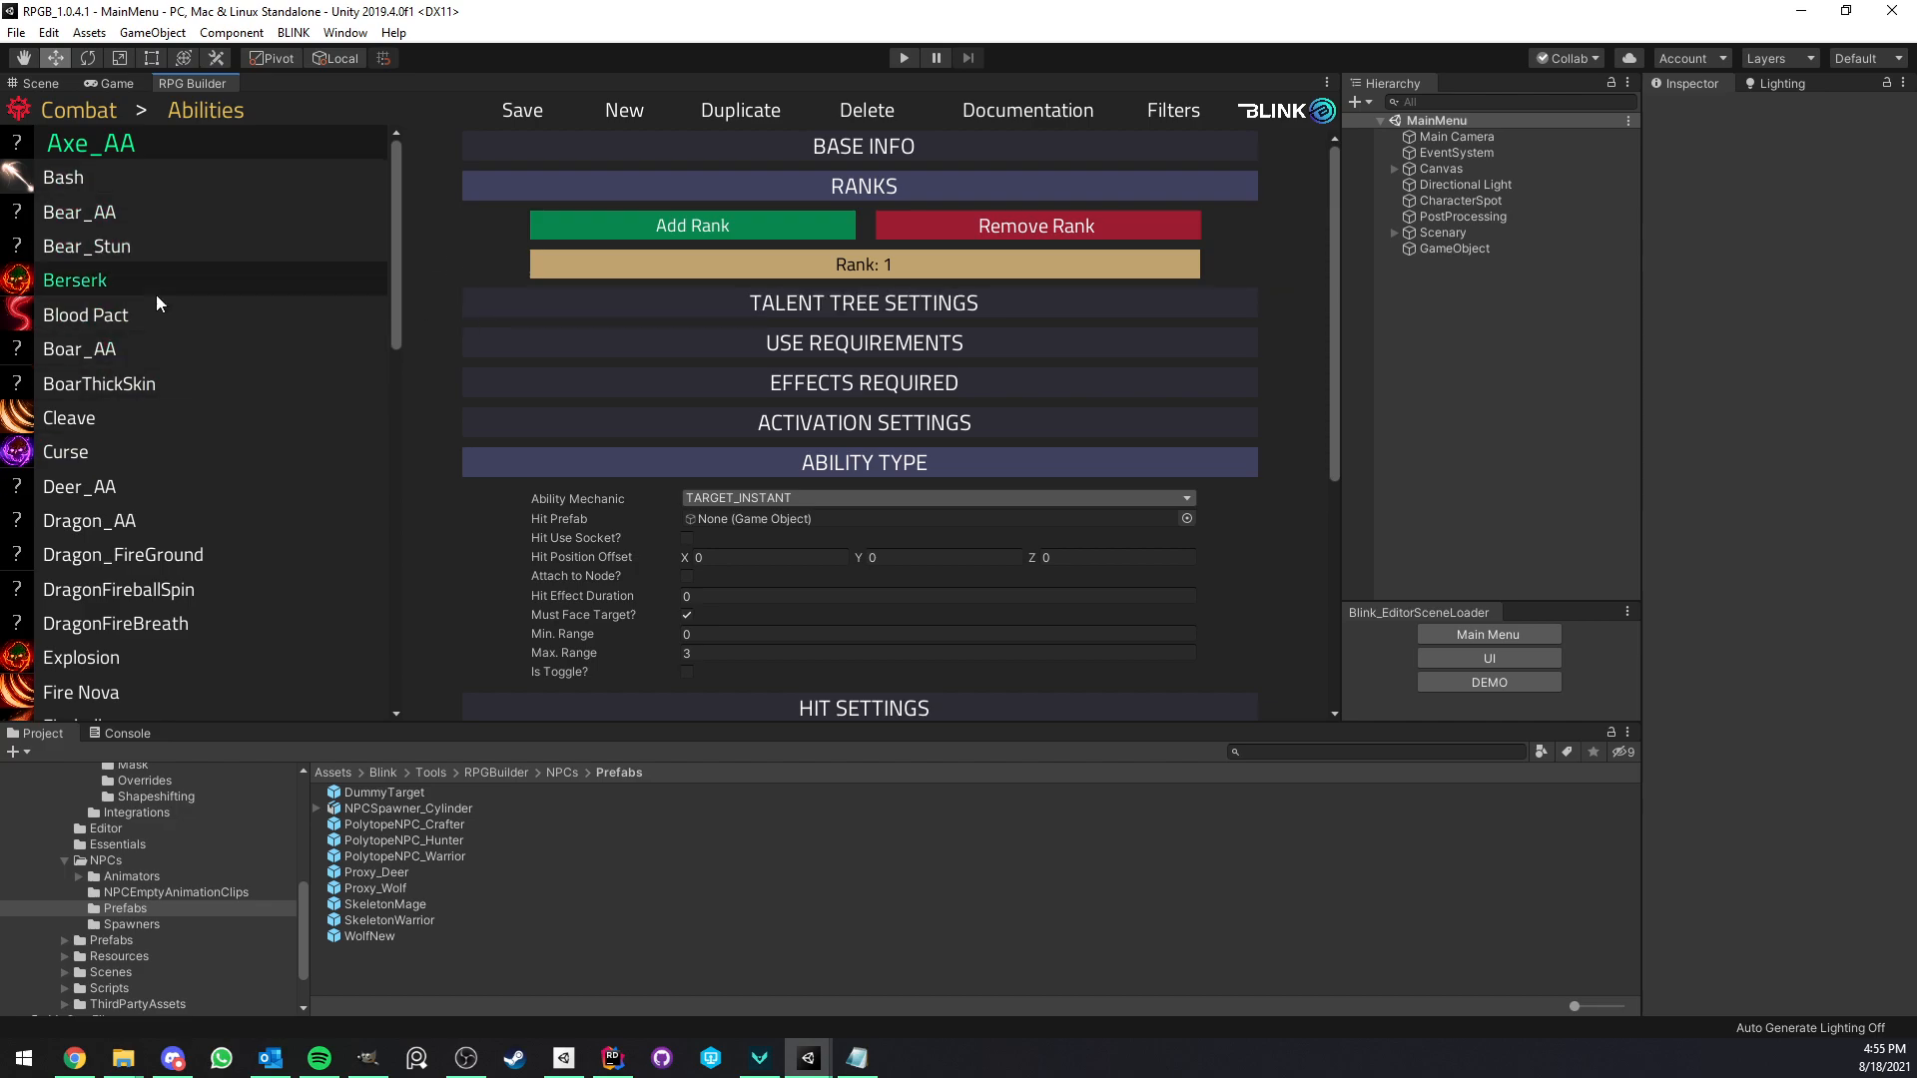
{"action": "left_click", "coordinate": [733, 498]}
{"action": "left_click", "coordinate": [723, 296]}
{"action": "left_click", "coordinate": [681, 411]}
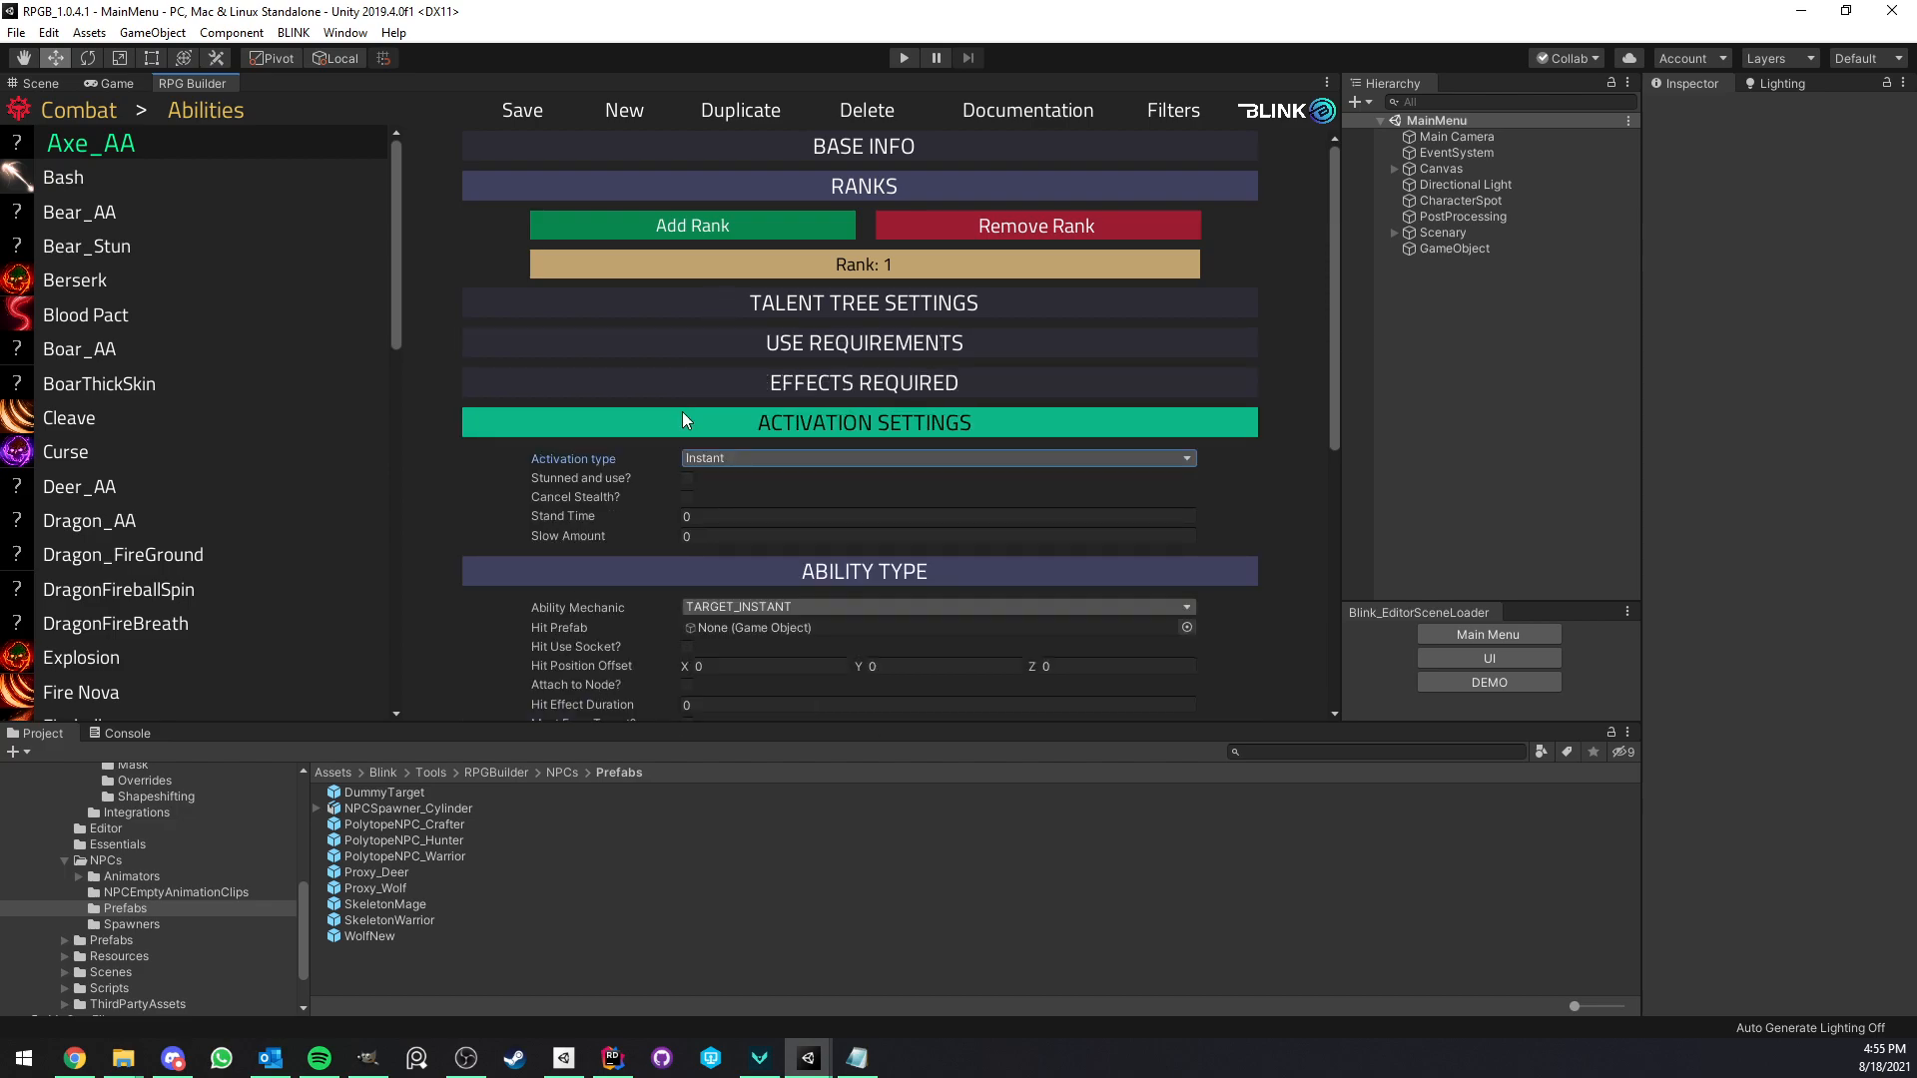
{"action": "left_click", "coordinate": [727, 457]}
{"action": "left_click", "coordinate": [735, 480]}
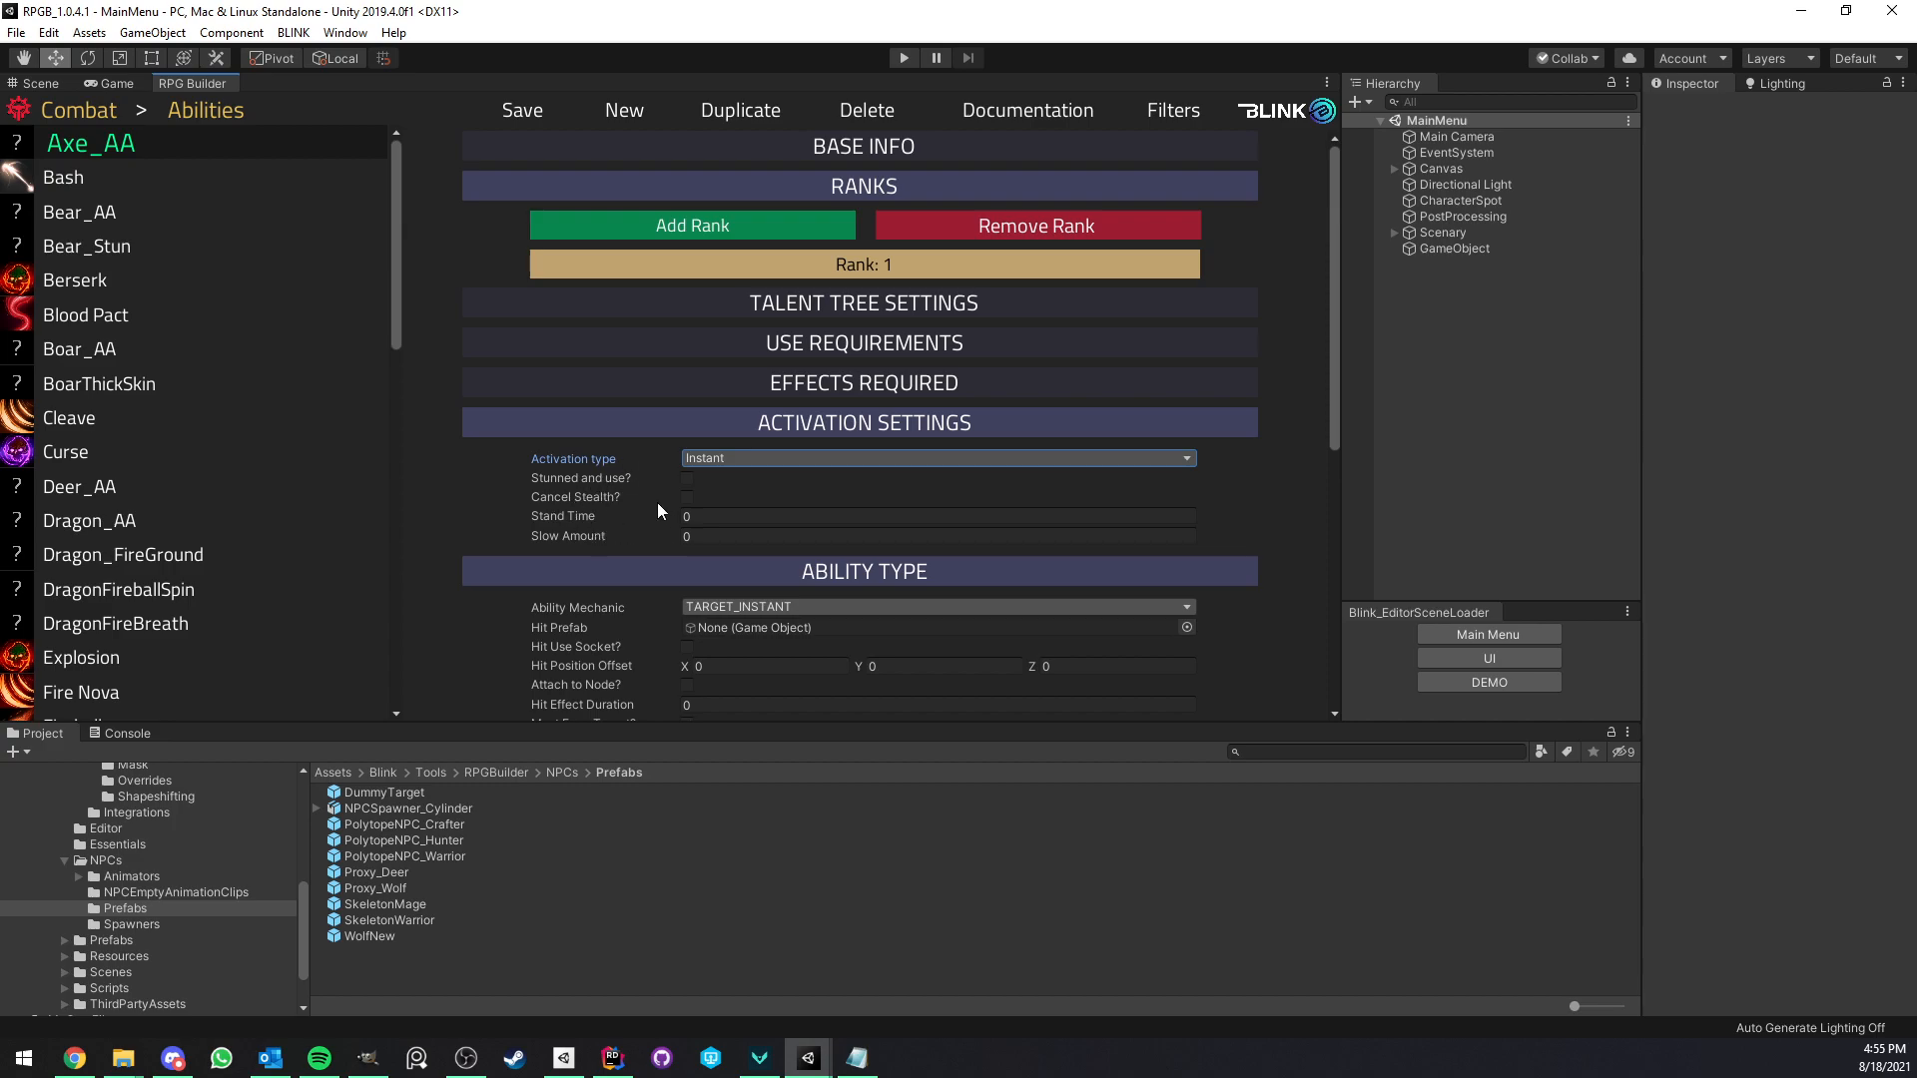
Switch Axe_AA's activation type through Casted, Channeled and Charged to examine which settings each one offers.
{"action": "left_click", "coordinate": [699, 459]}
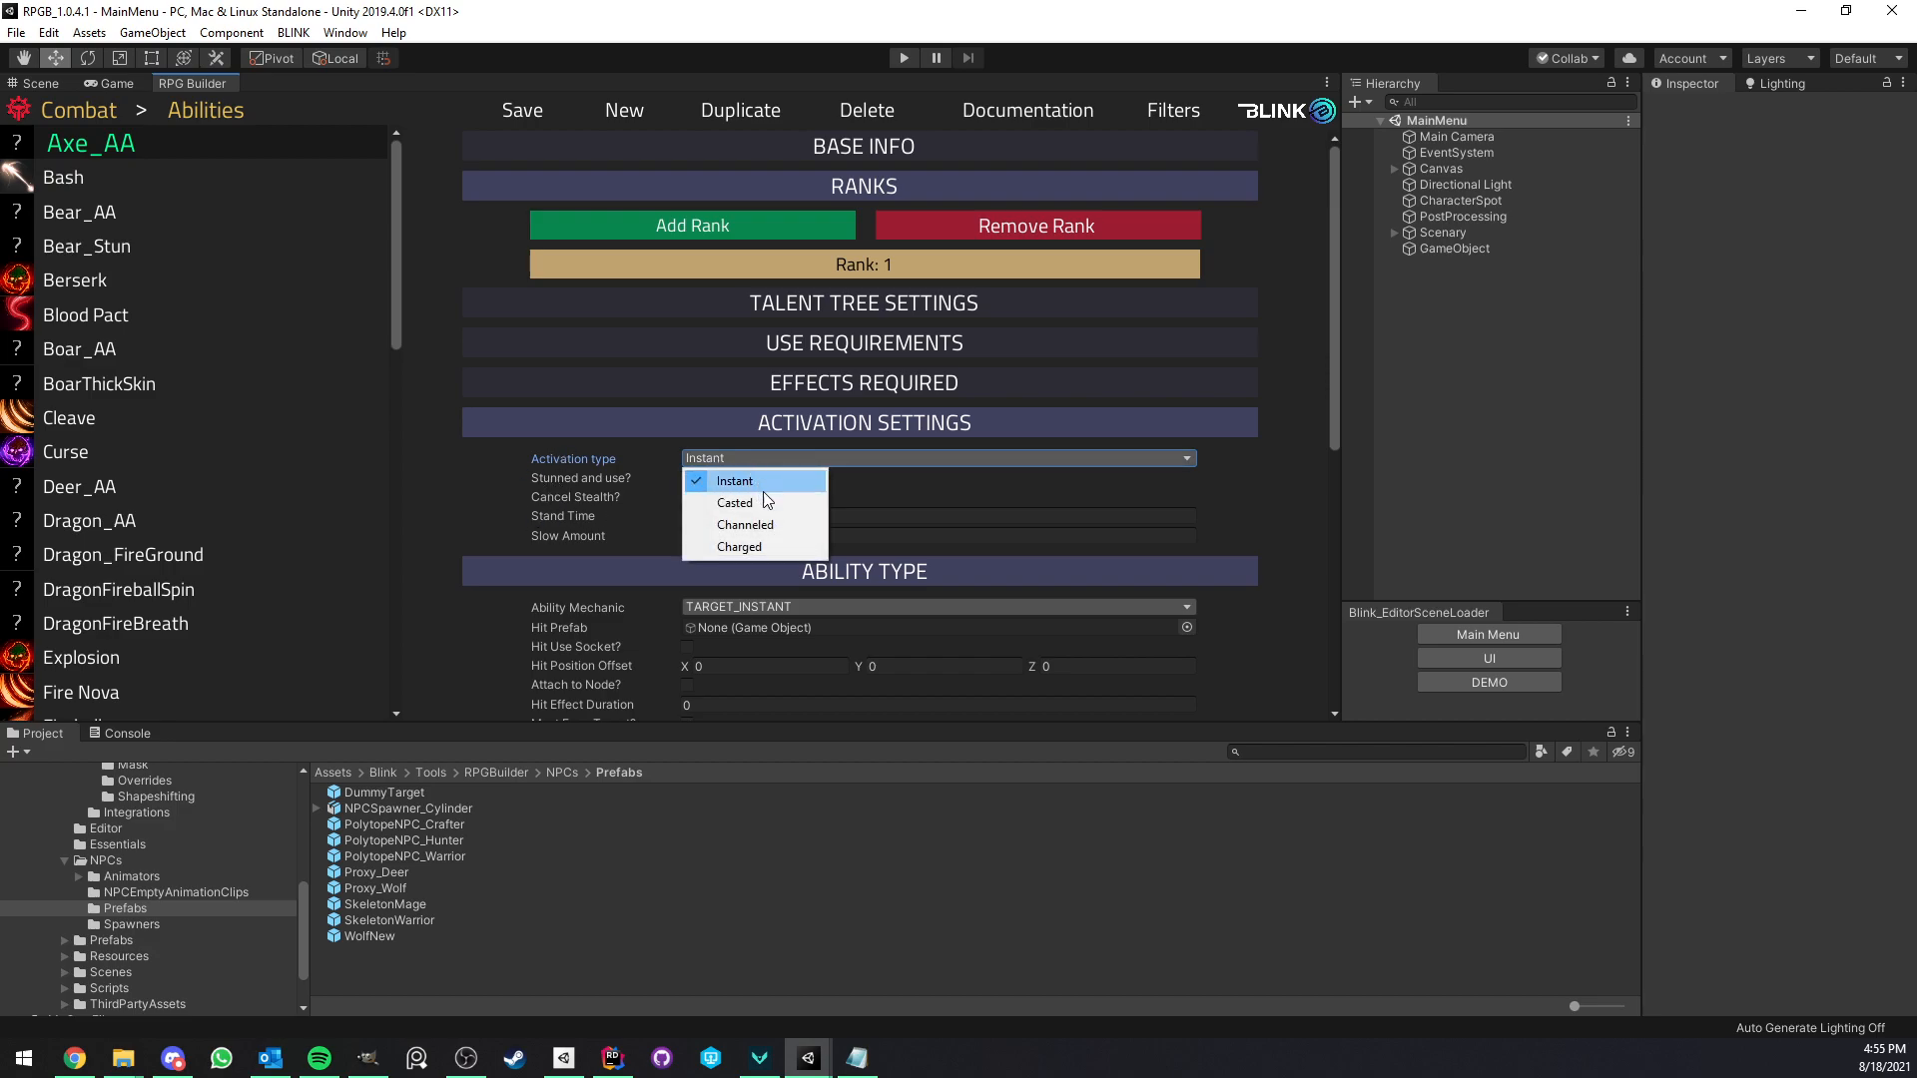
{"action": "left_click", "coordinate": [731, 481]}
{"action": "left_click", "coordinate": [753, 461]}
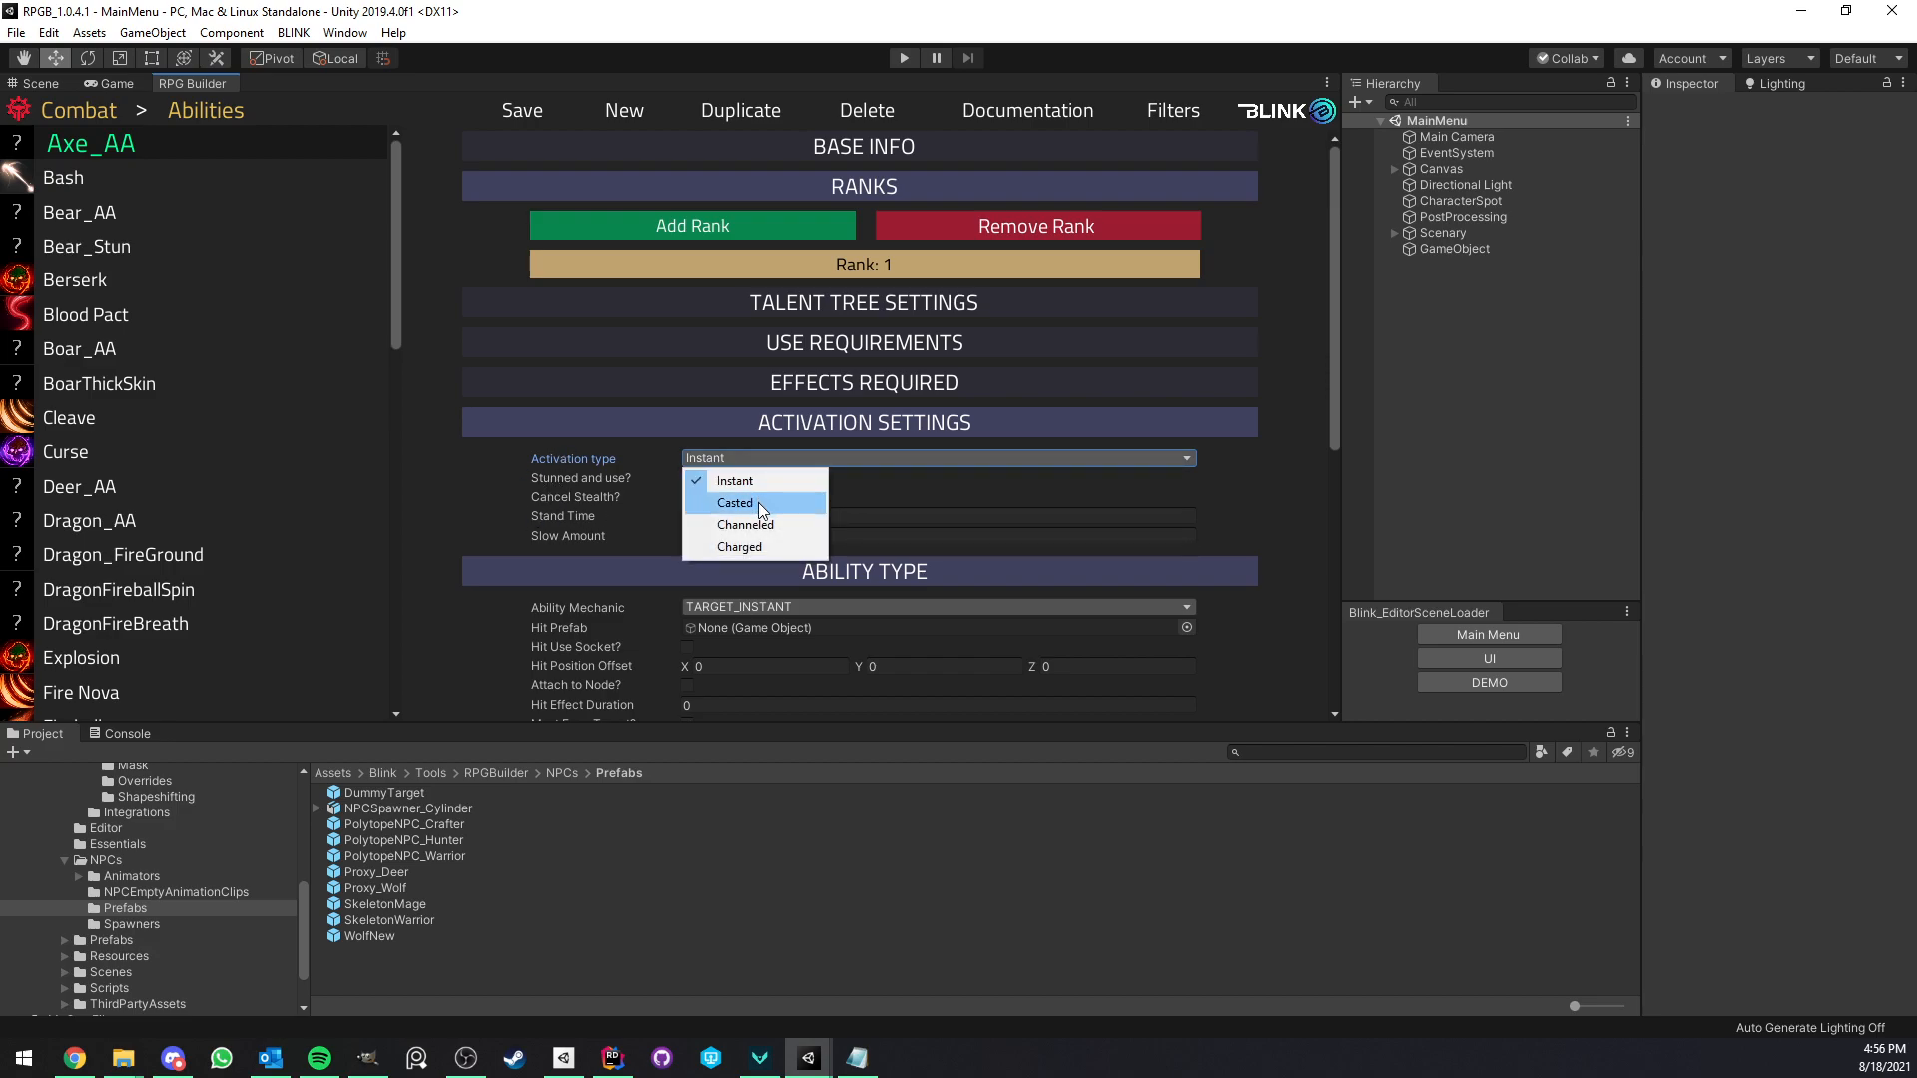
{"action": "left_click", "coordinate": [758, 501]}
{"action": "left_click", "coordinate": [728, 457]}
{"action": "left_click", "coordinate": [592, 530]}
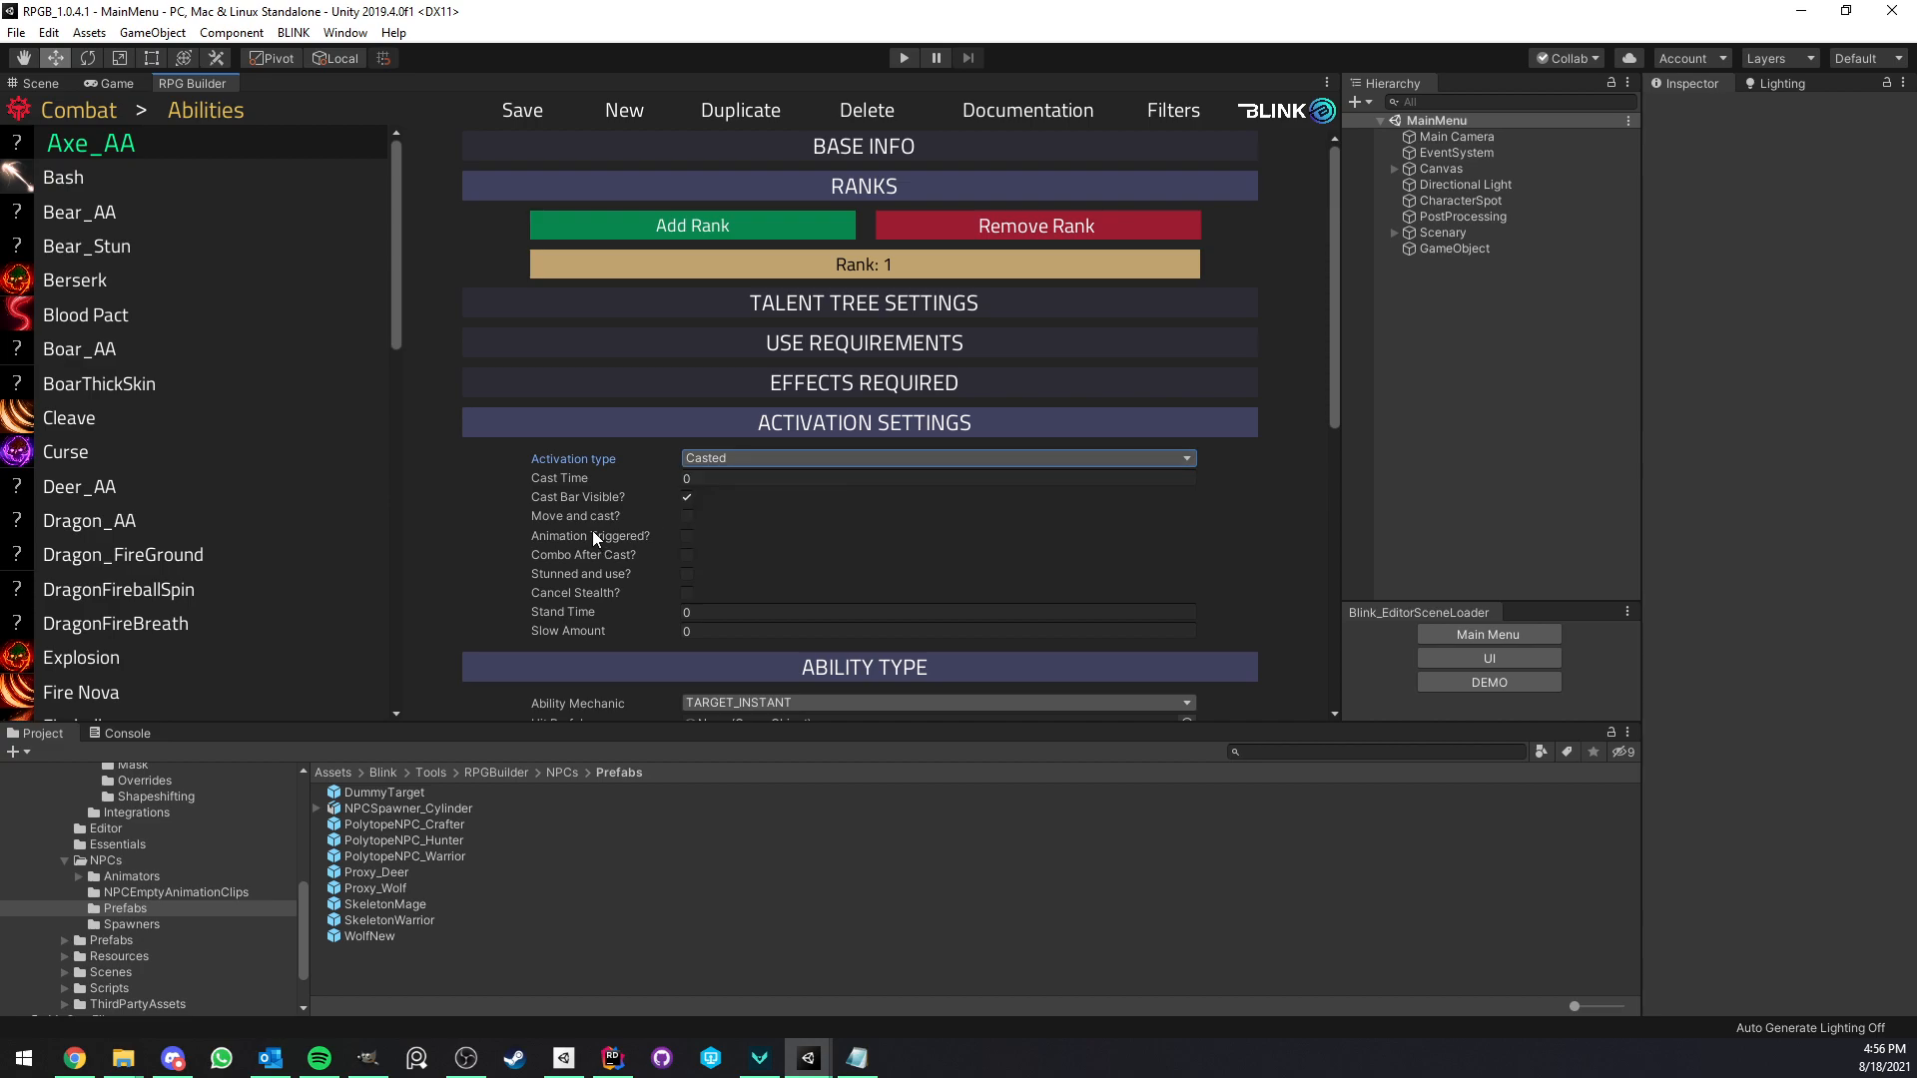
{"action": "left_click", "coordinate": [719, 459]}
{"action": "left_click", "coordinate": [744, 524]}
{"action": "left_click", "coordinate": [741, 462]}
{"action": "left_click", "coordinate": [739, 546]}
{"action": "left_click", "coordinate": [740, 455]}
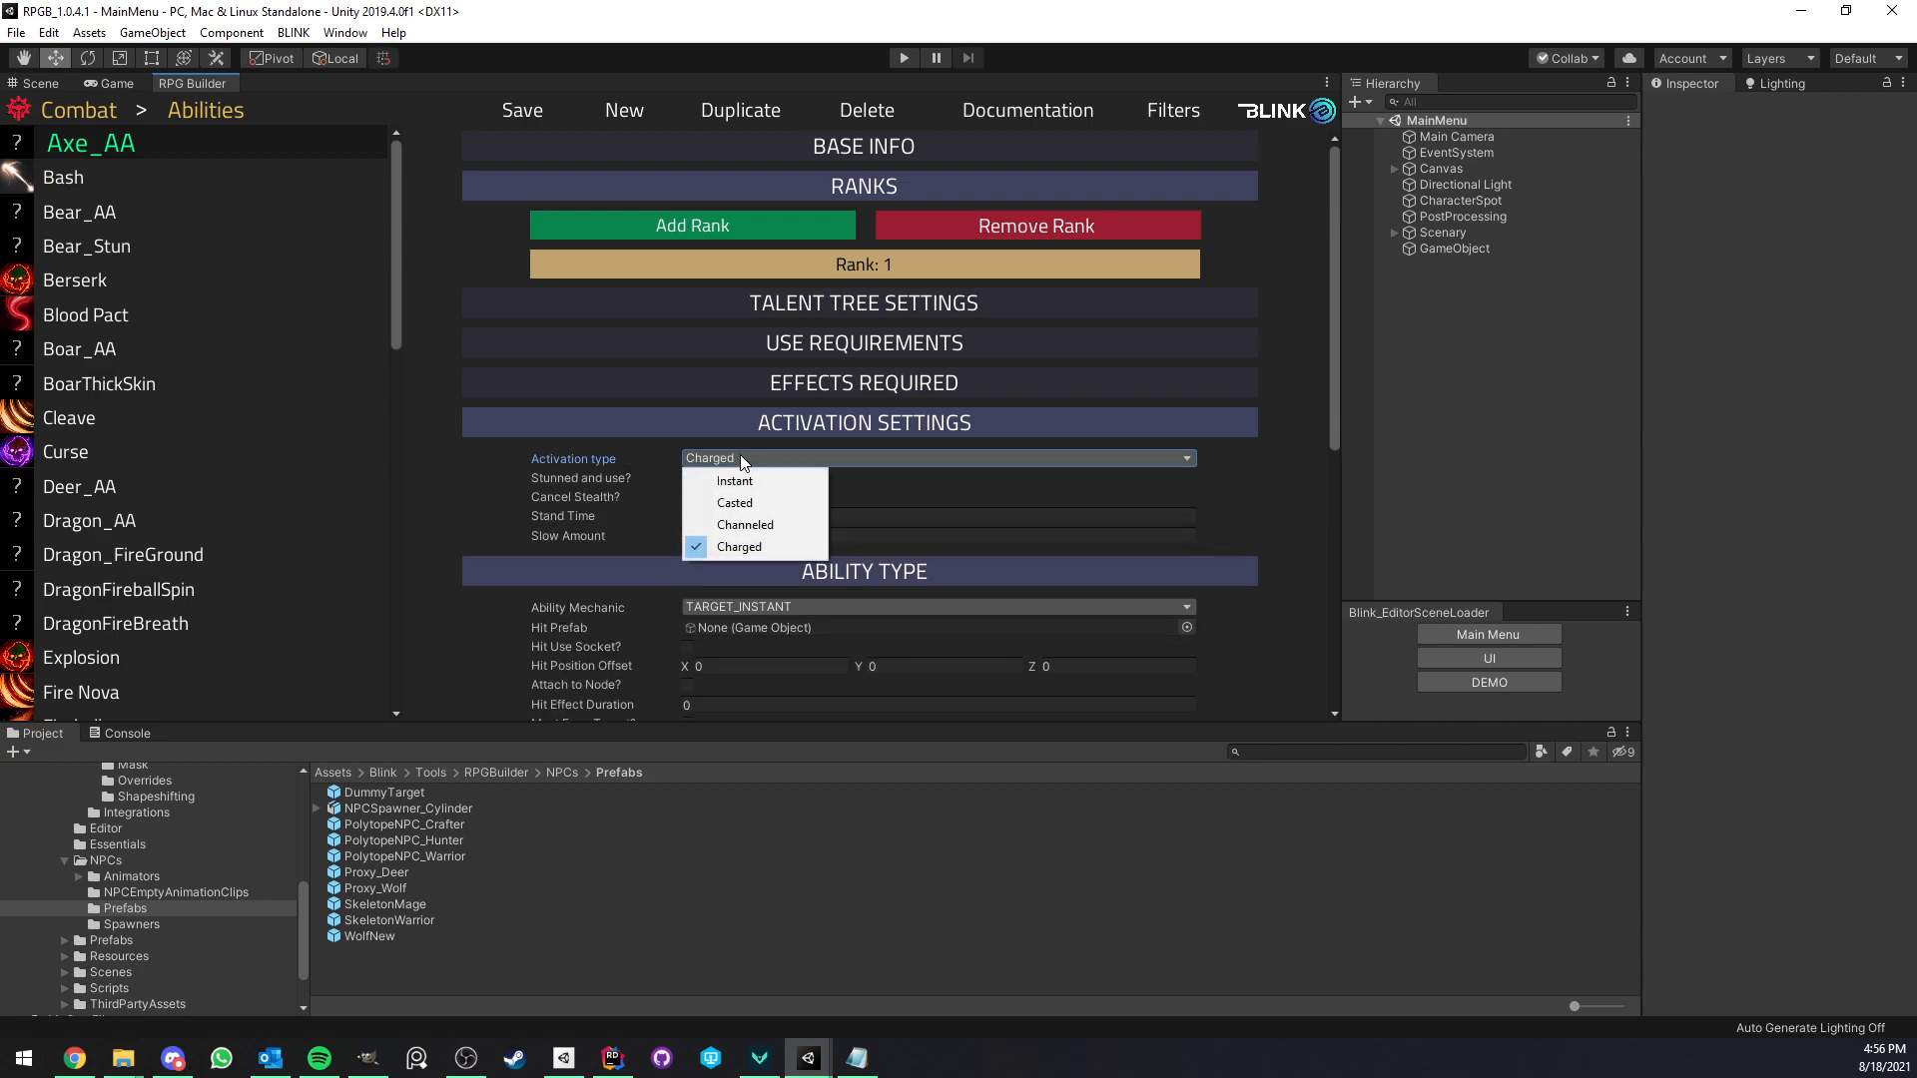
{"action": "left_click", "coordinate": [739, 547]}
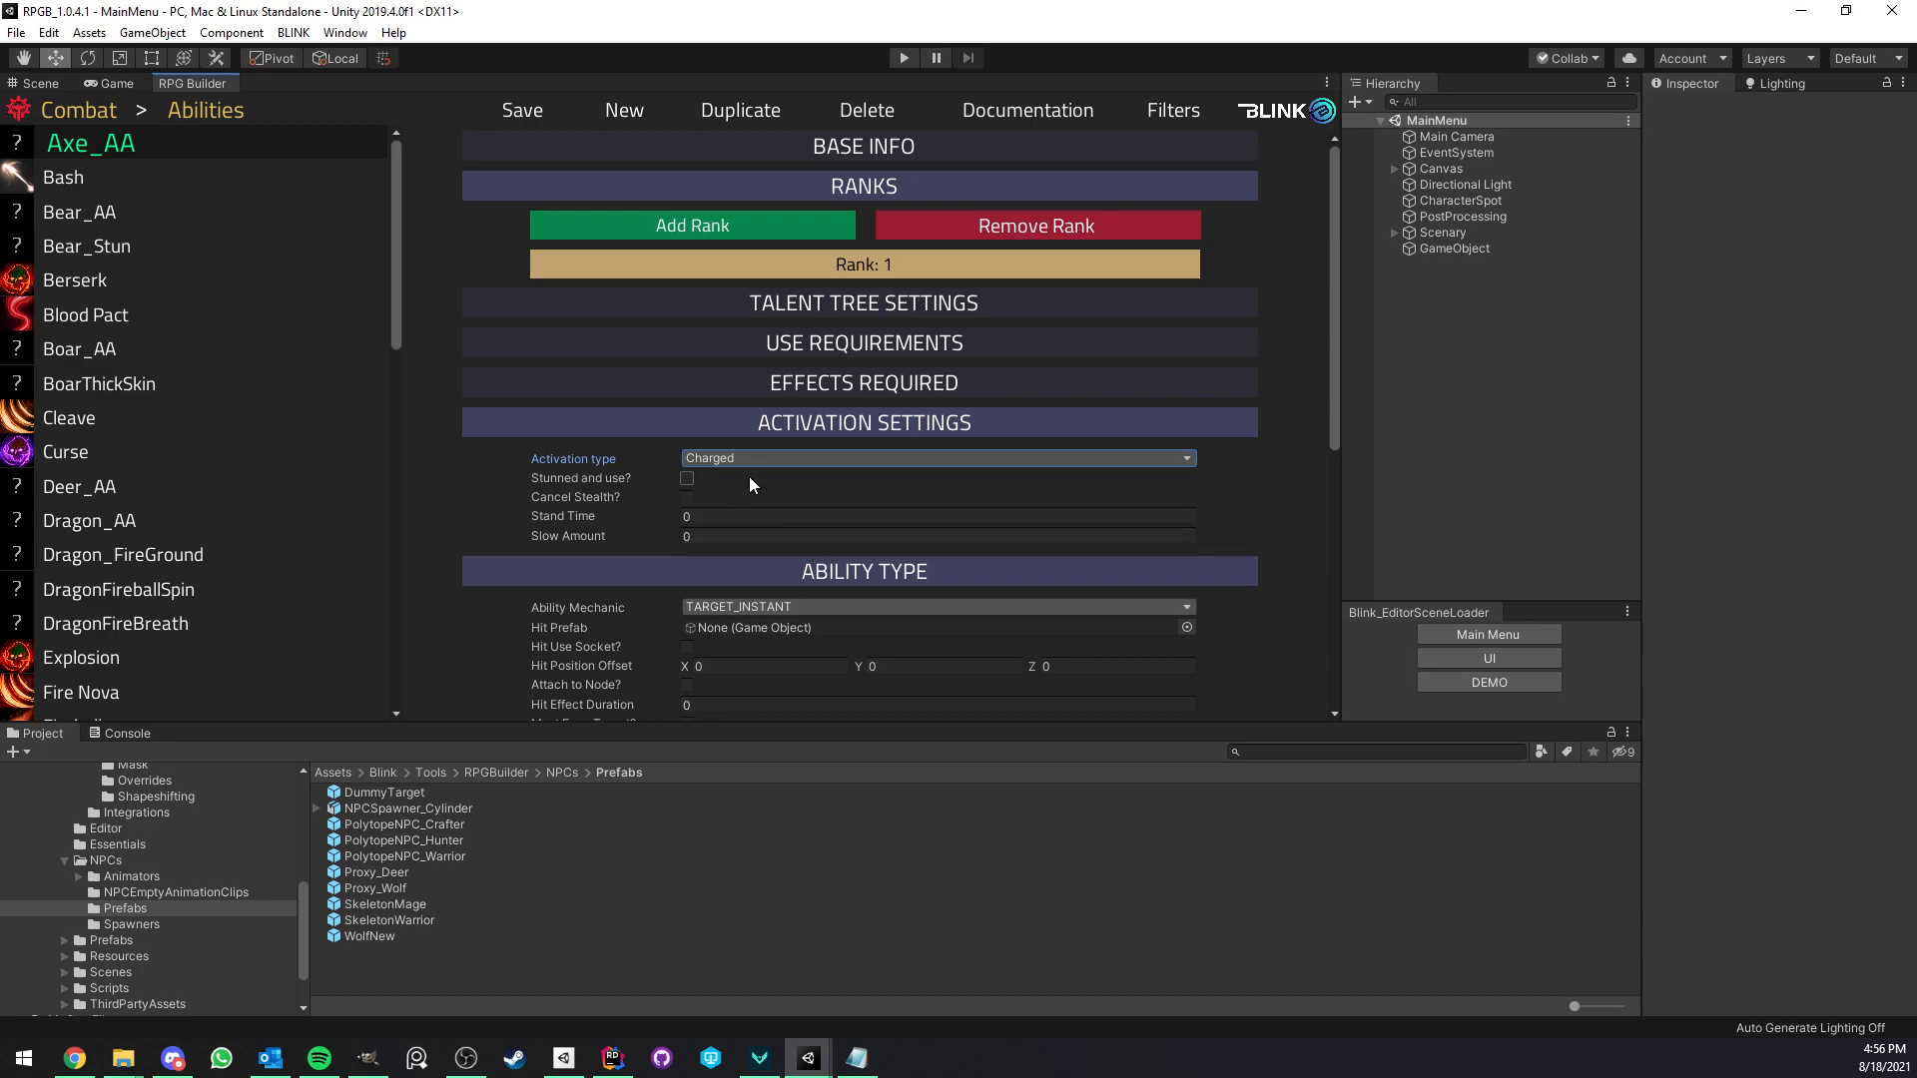
Compare Axe_AA's Casted and Channeled activation settings again and return the activation type to Instant.
{"action": "left_click", "coordinate": [751, 459]}
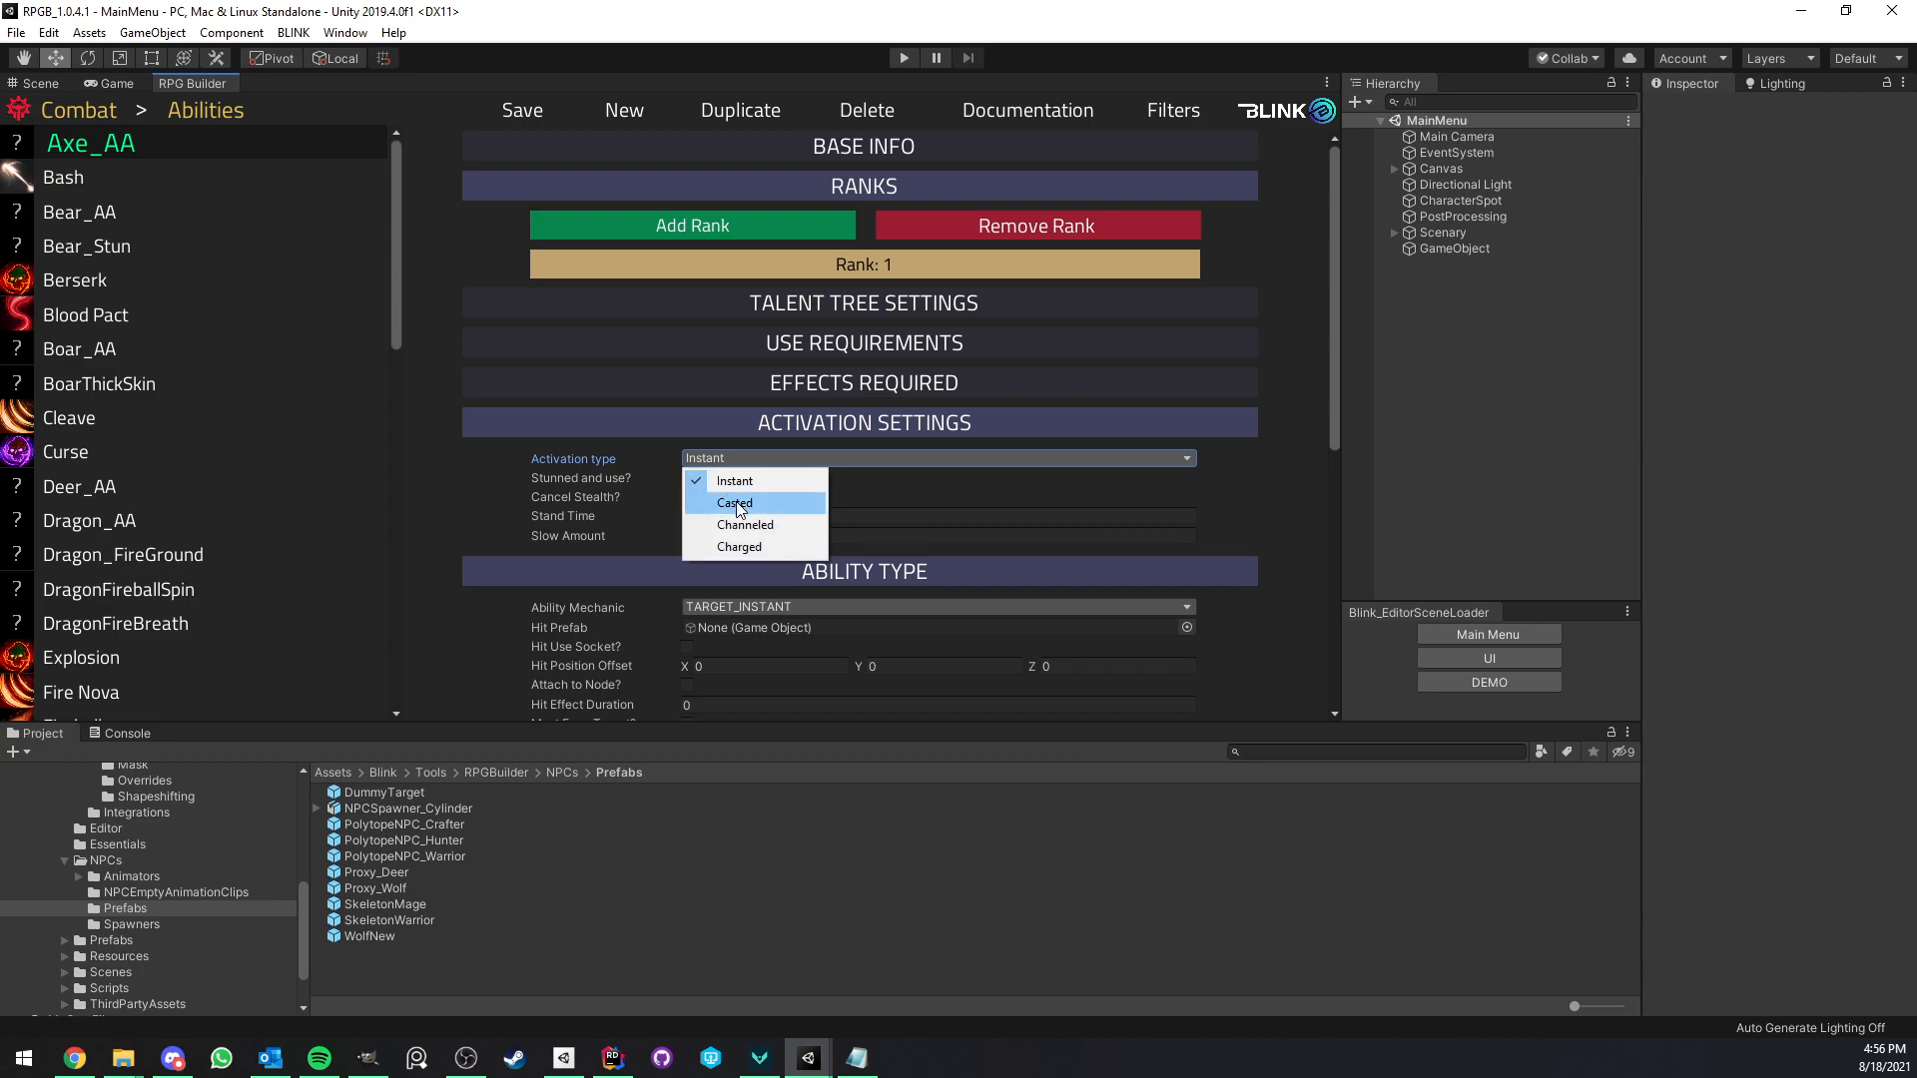
{"action": "left_click", "coordinate": [734, 502]}
{"action": "left_click", "coordinate": [739, 457]}
{"action": "left_click", "coordinate": [744, 526]}
{"action": "left_click", "coordinate": [738, 460]}
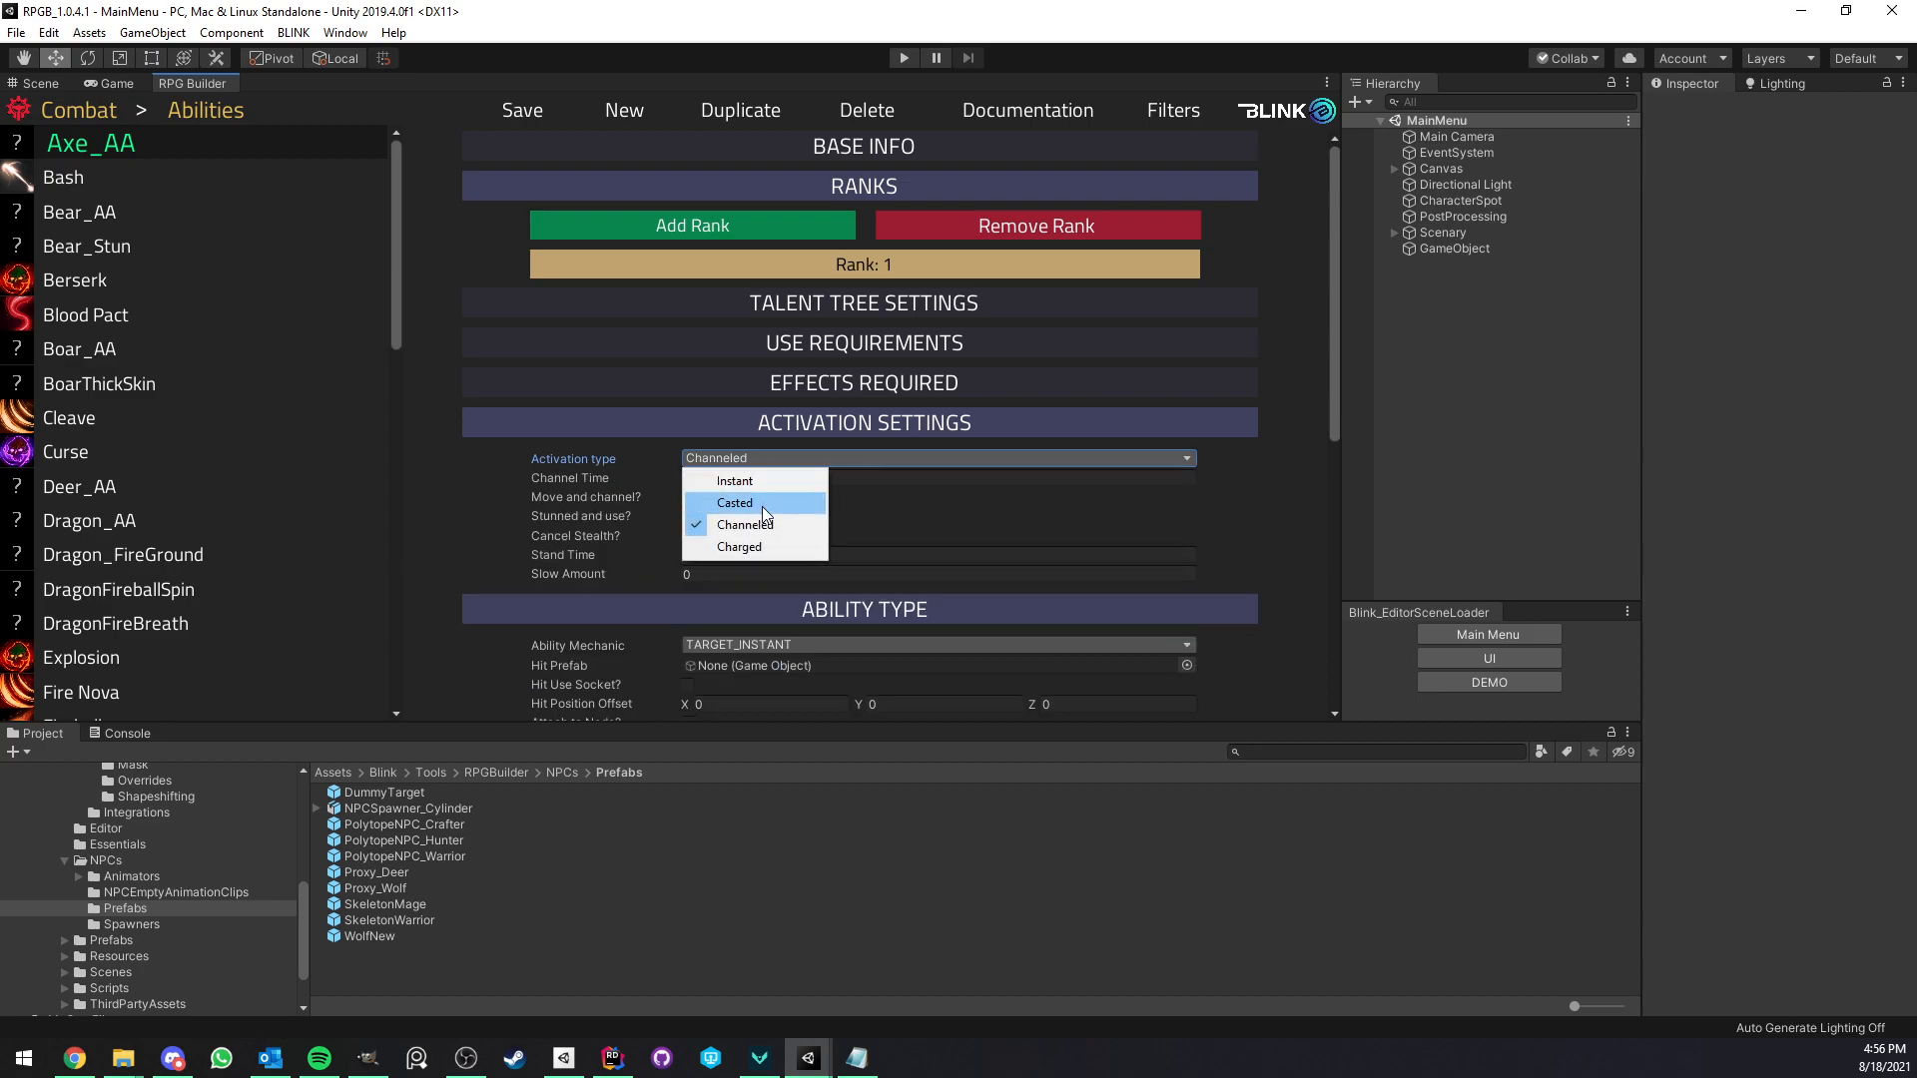
{"action": "left_click", "coordinate": [736, 502]}
{"action": "left_click", "coordinate": [741, 461]}
{"action": "left_click", "coordinate": [741, 485]}
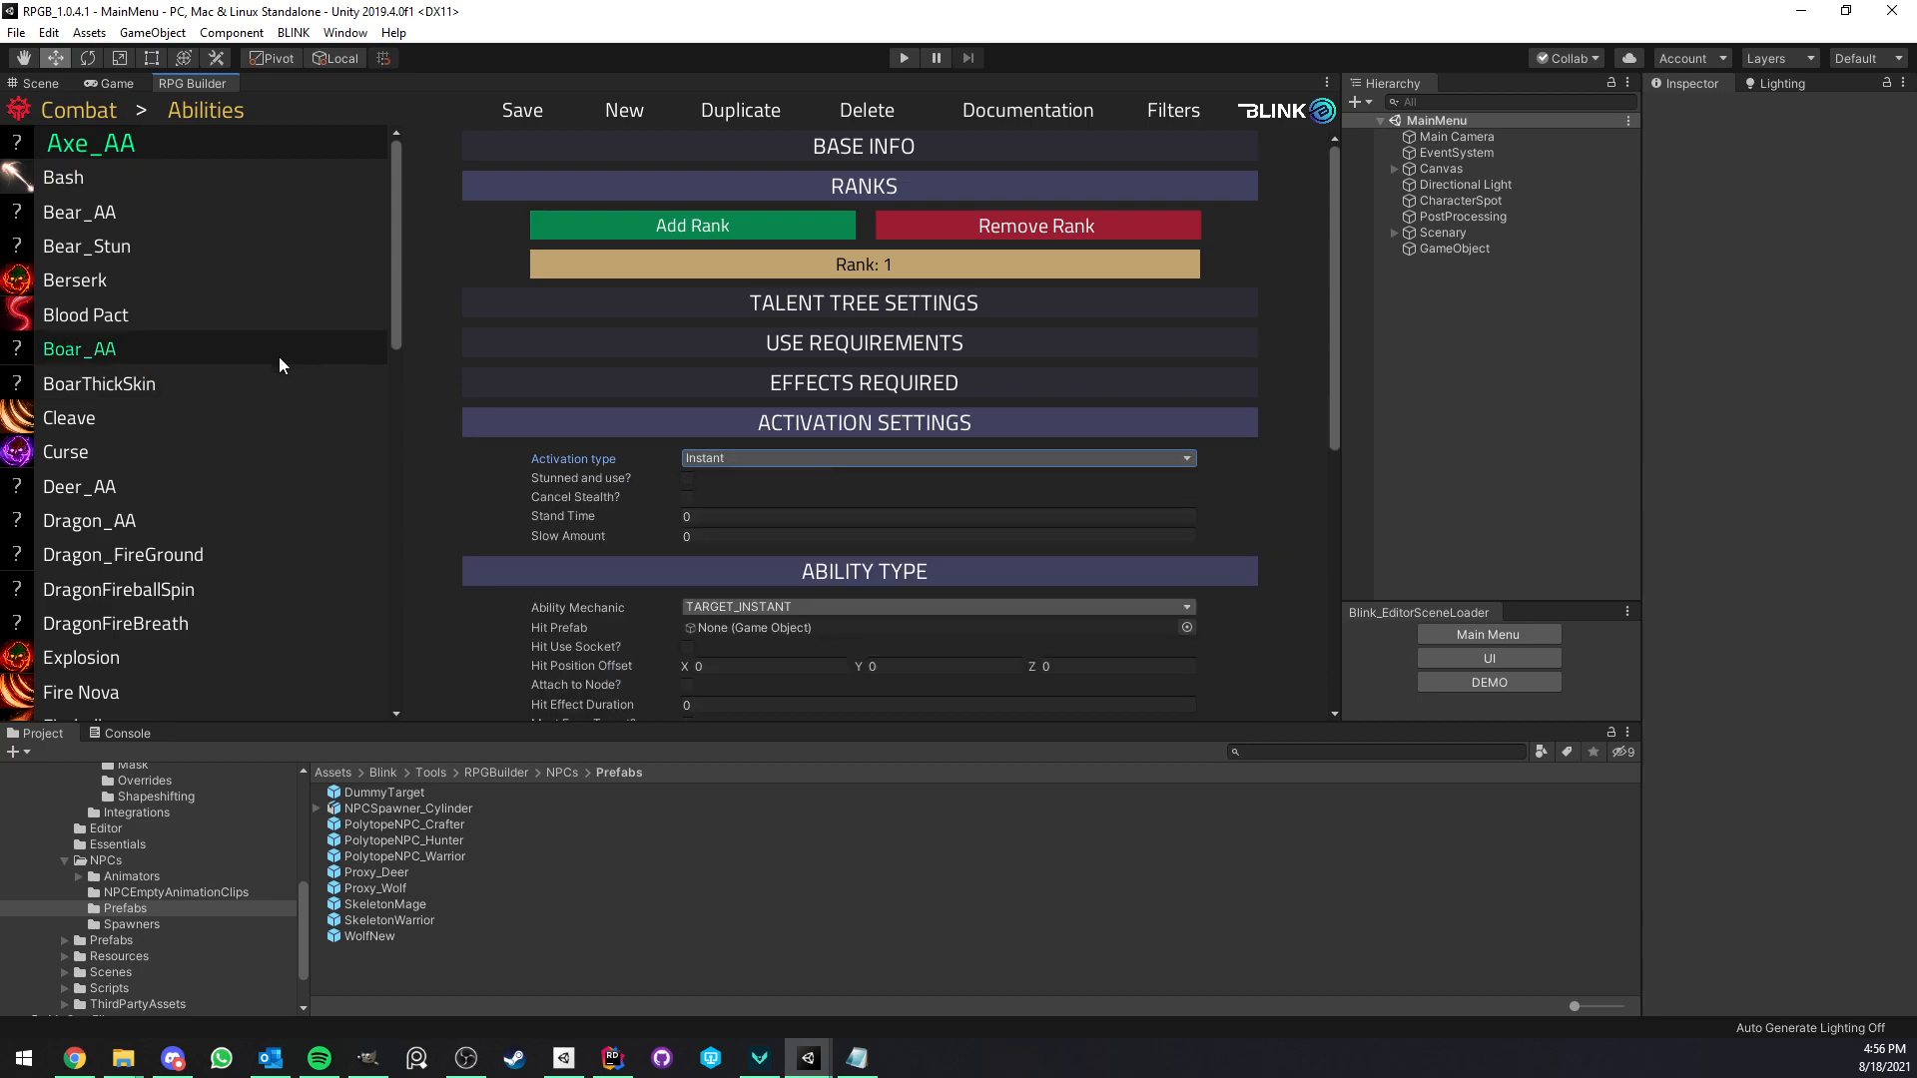
Switch the Fireball ability's activation type to Casted and examine its cast time and the other activation types.
{"action": "scroll", "coordinate": [232, 416], "scroll_direction": "down", "scroll_amount": 5}
{"action": "left_click", "coordinate": [192, 426]}
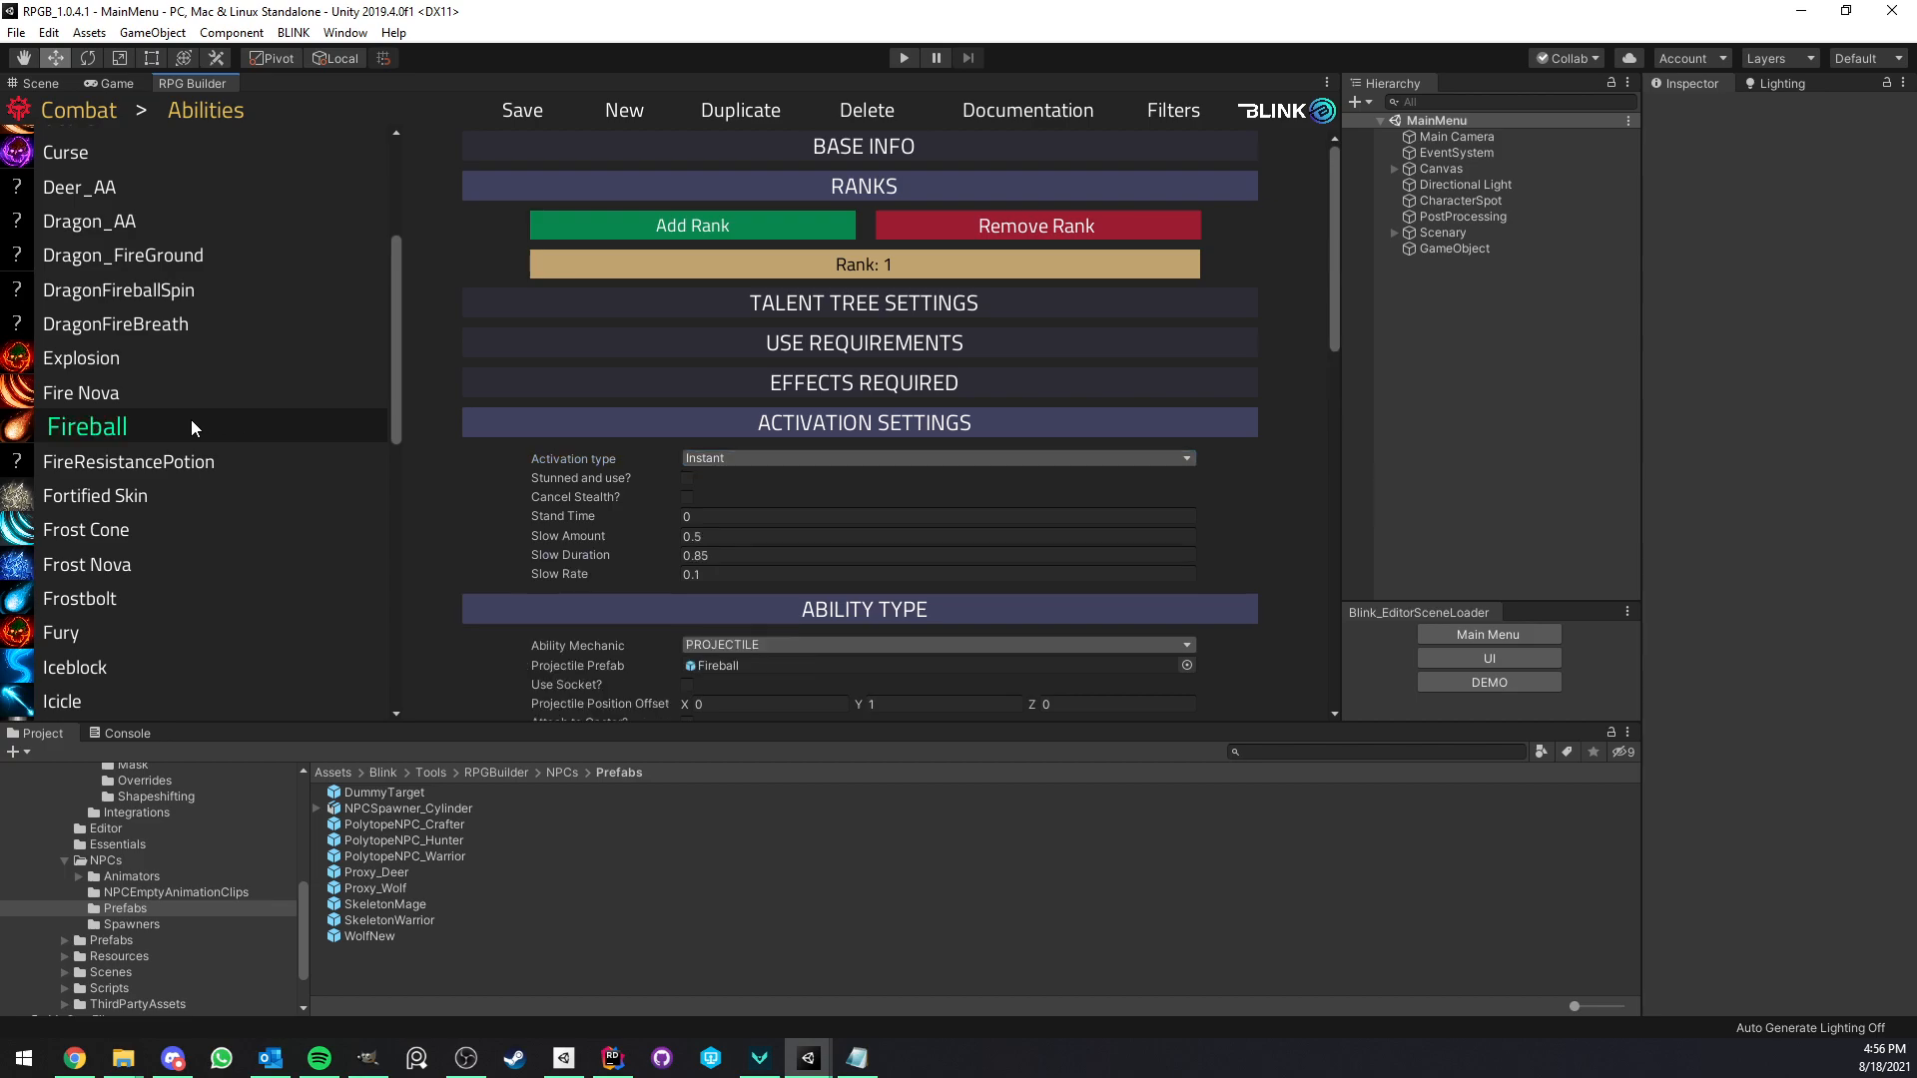
{"action": "left_click", "coordinate": [722, 459]}
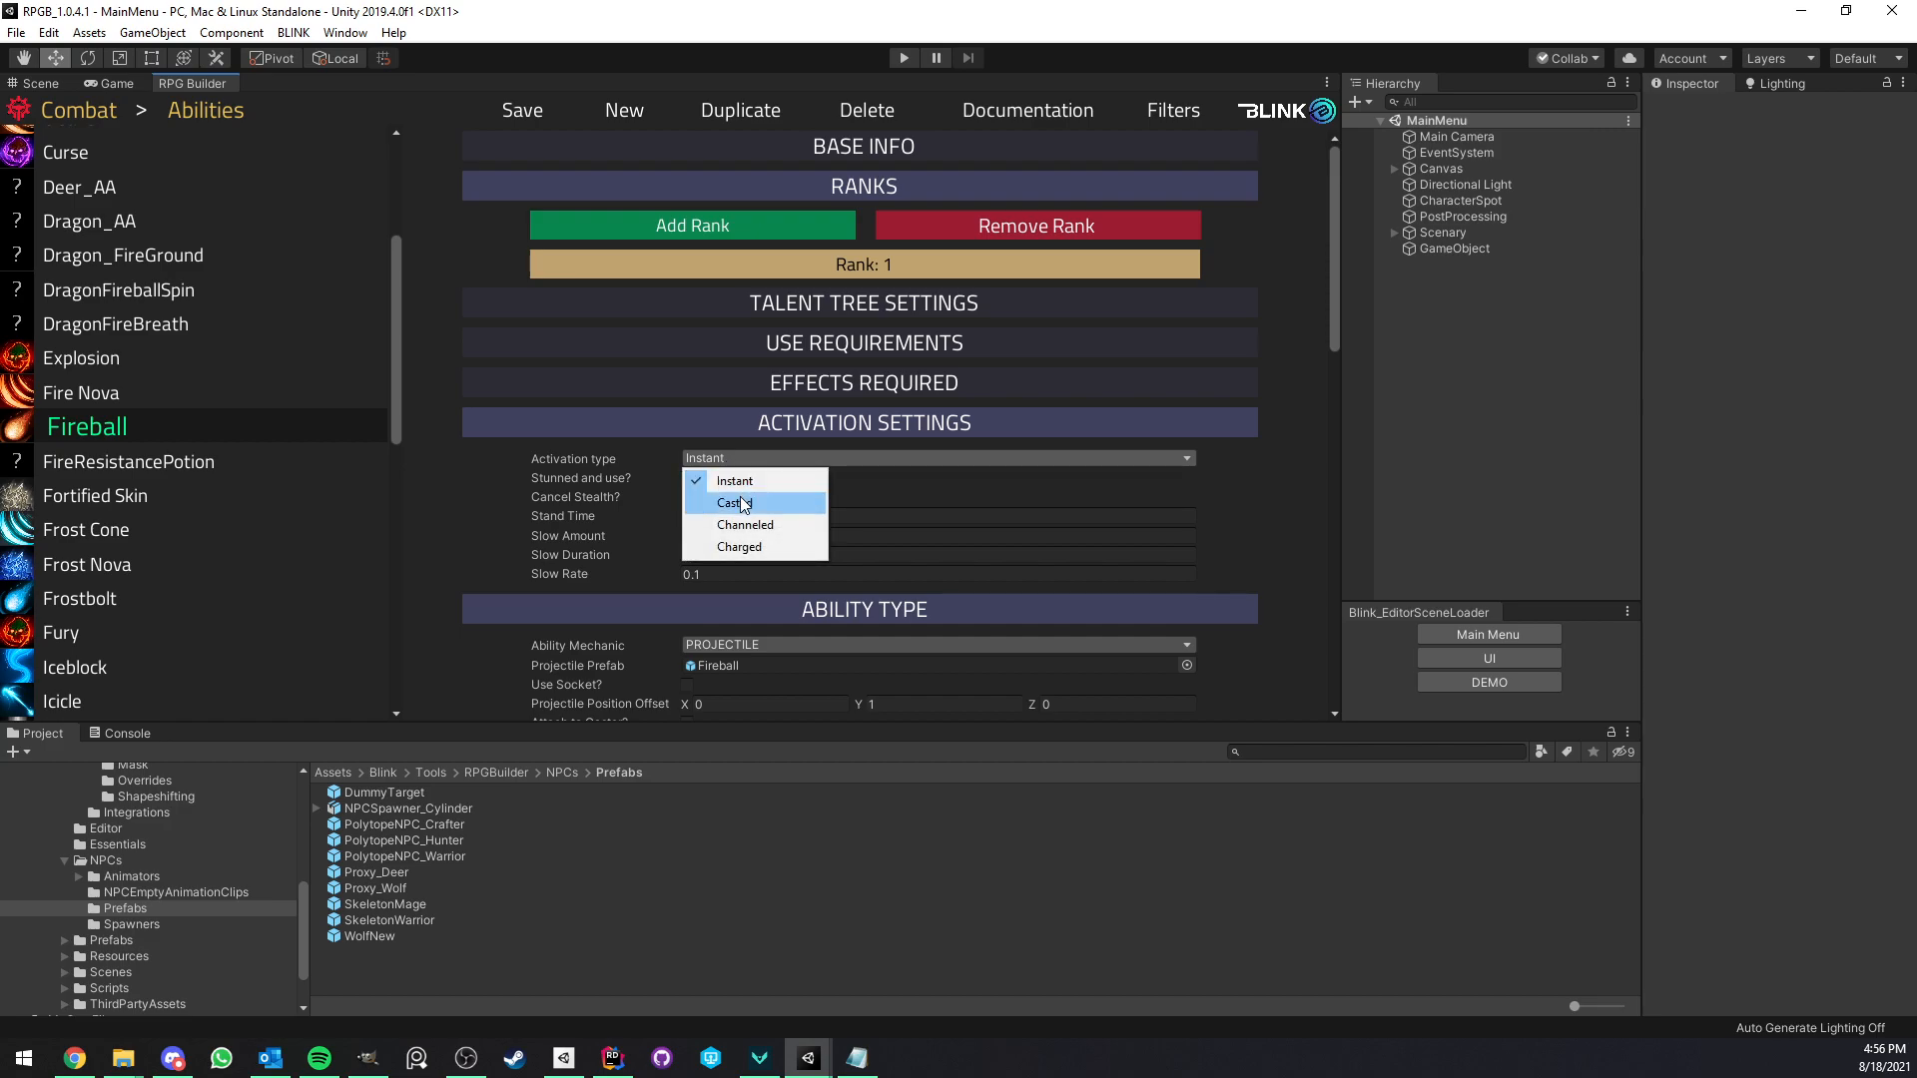
{"action": "left_click", "coordinate": [747, 504]}
{"action": "left_click", "coordinate": [727, 478]}
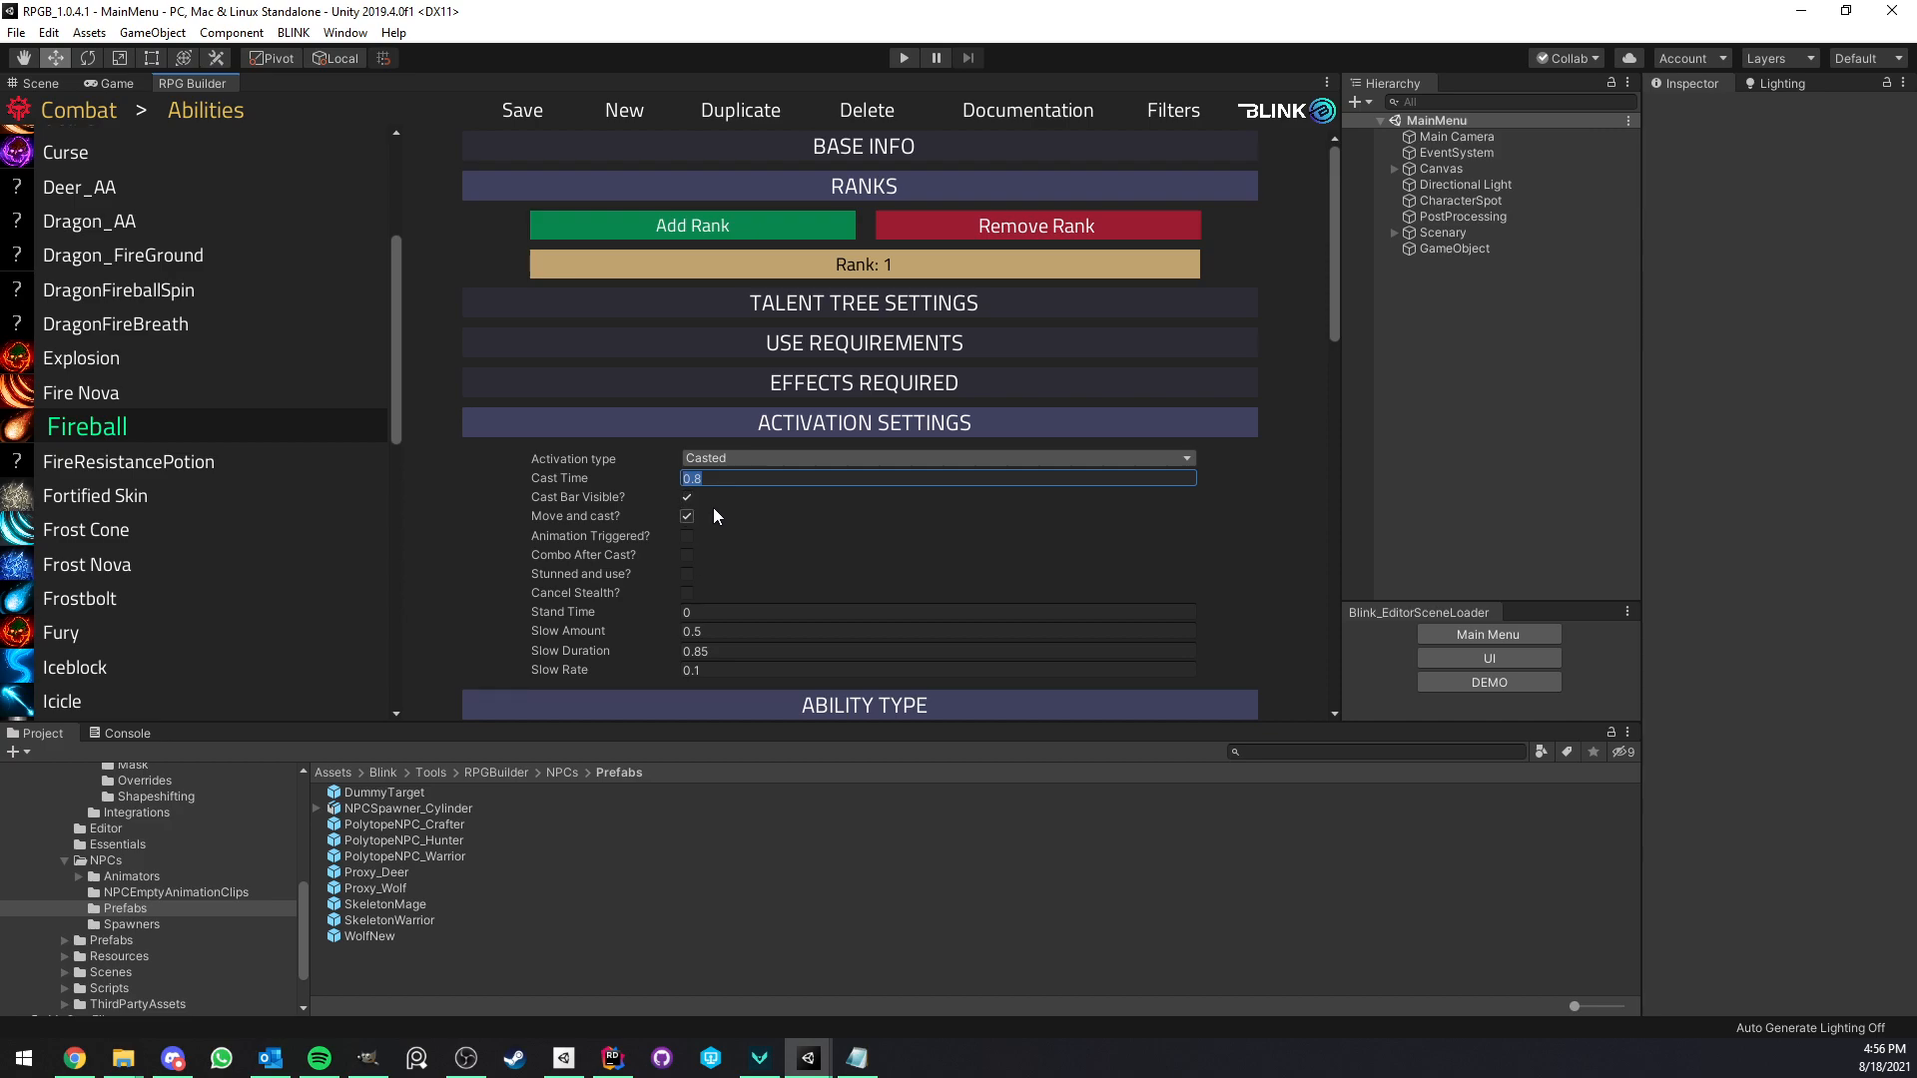
{"action": "left_click", "coordinate": [741, 460]}
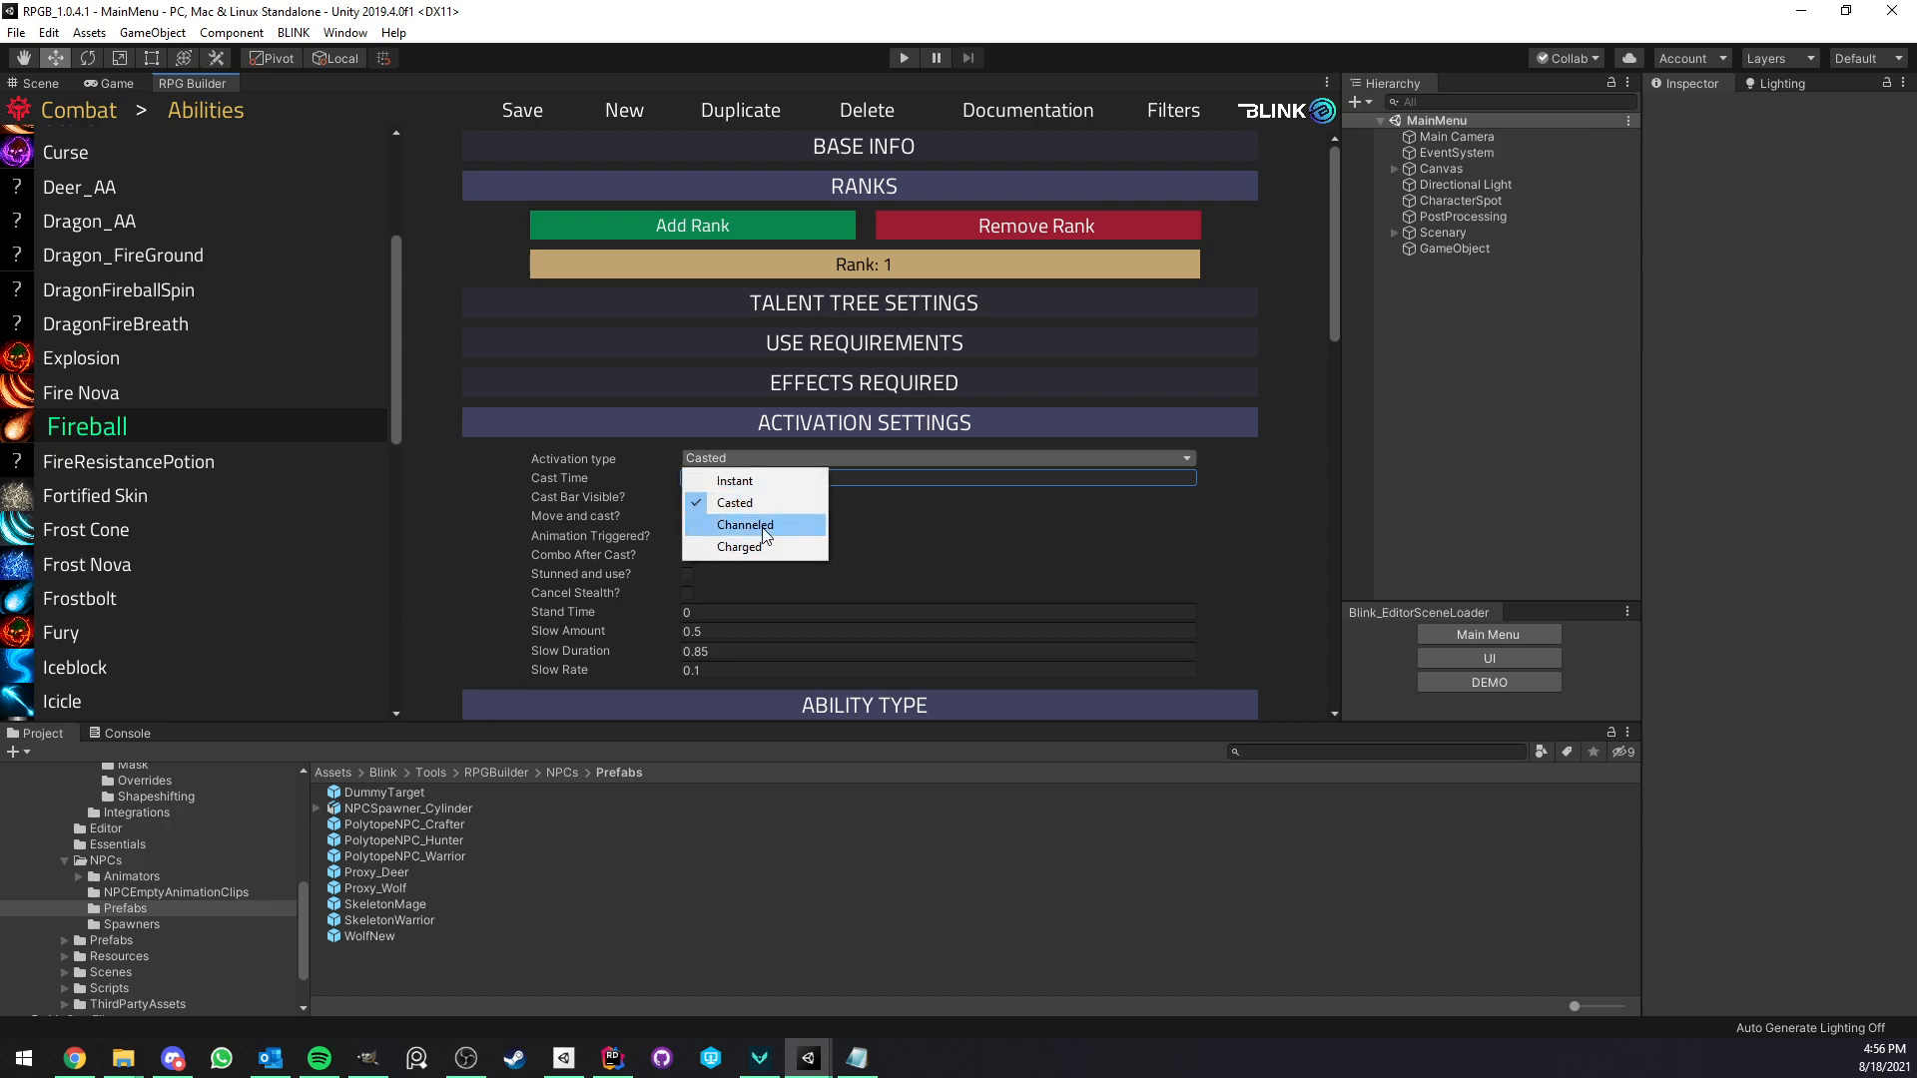
{"action": "left_click", "coordinate": [216, 96]}
Reopen the Training Dummy among the Combat NPCs and review its prefab setup values.
{"action": "left_click", "coordinate": [195, 116]}
{"action": "left_click", "coordinate": [103, 214]}
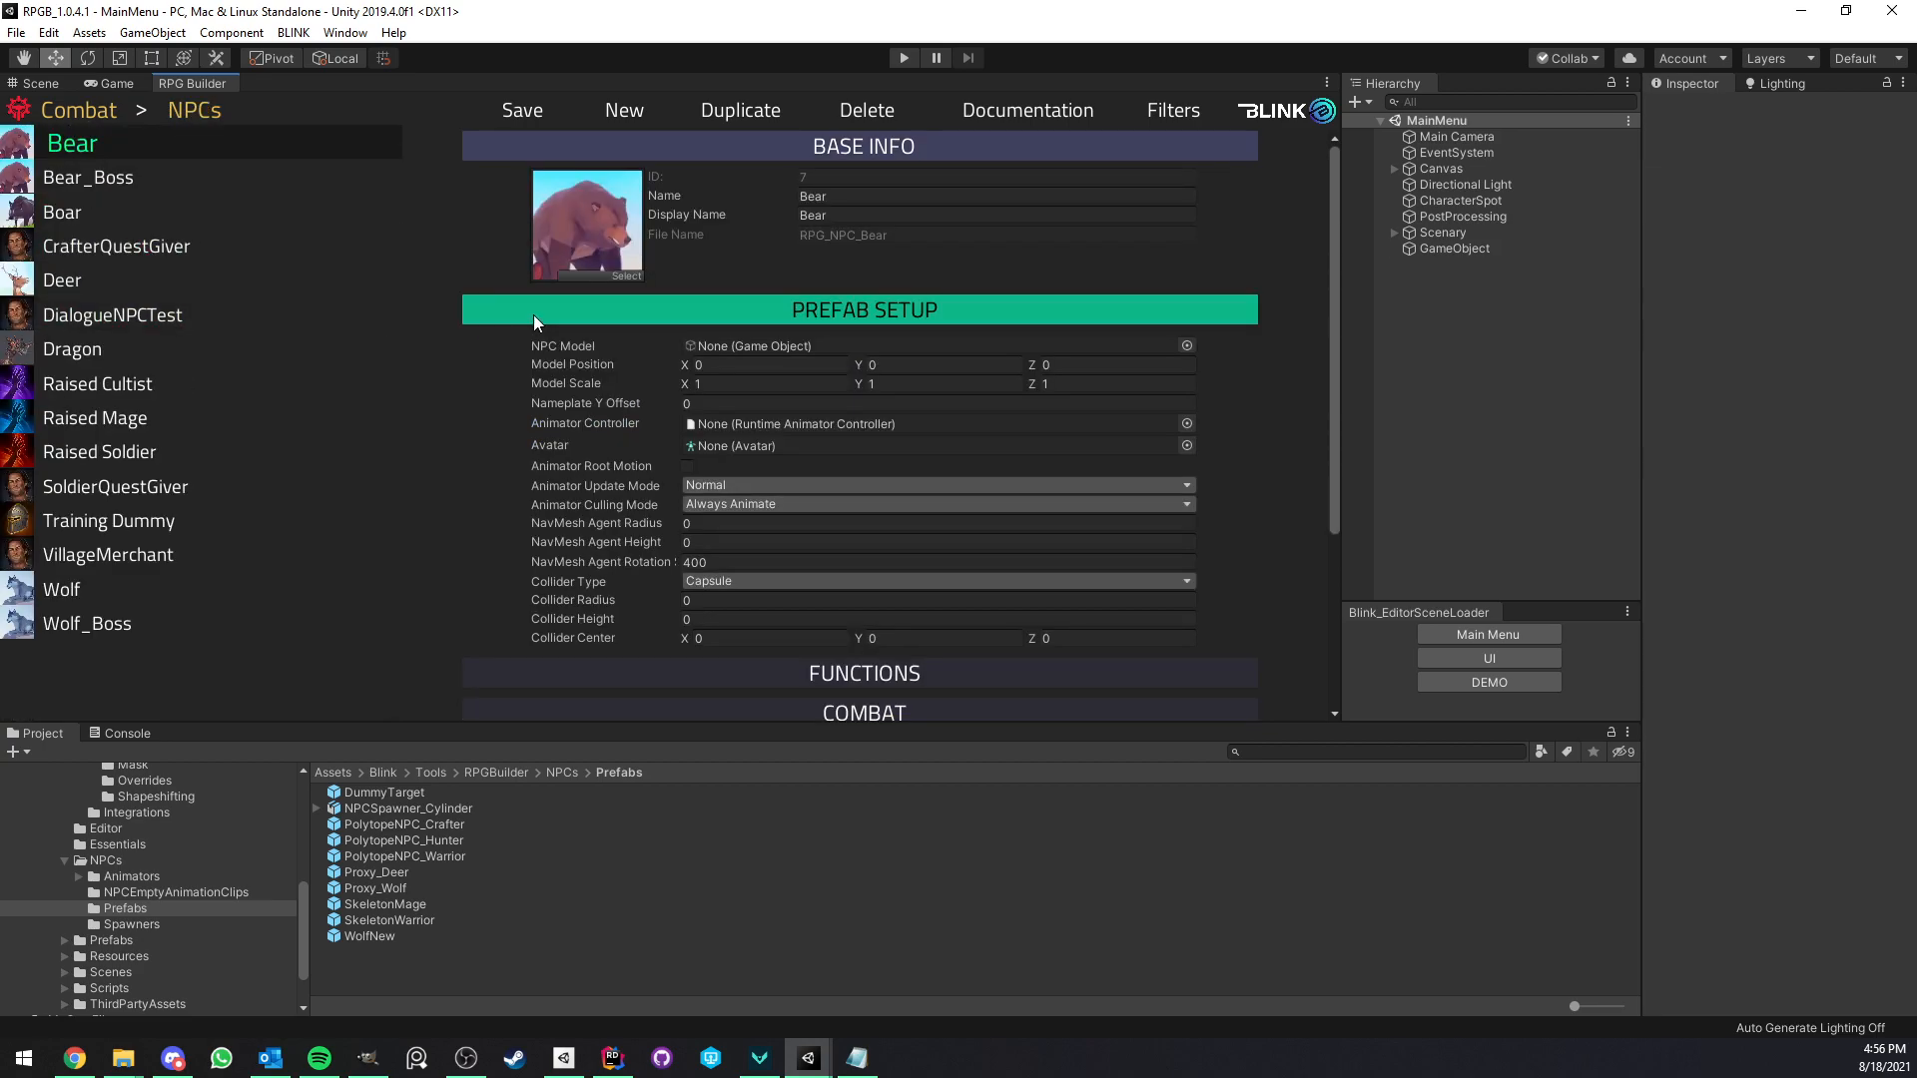
{"action": "left_click", "coordinate": [162, 521]}
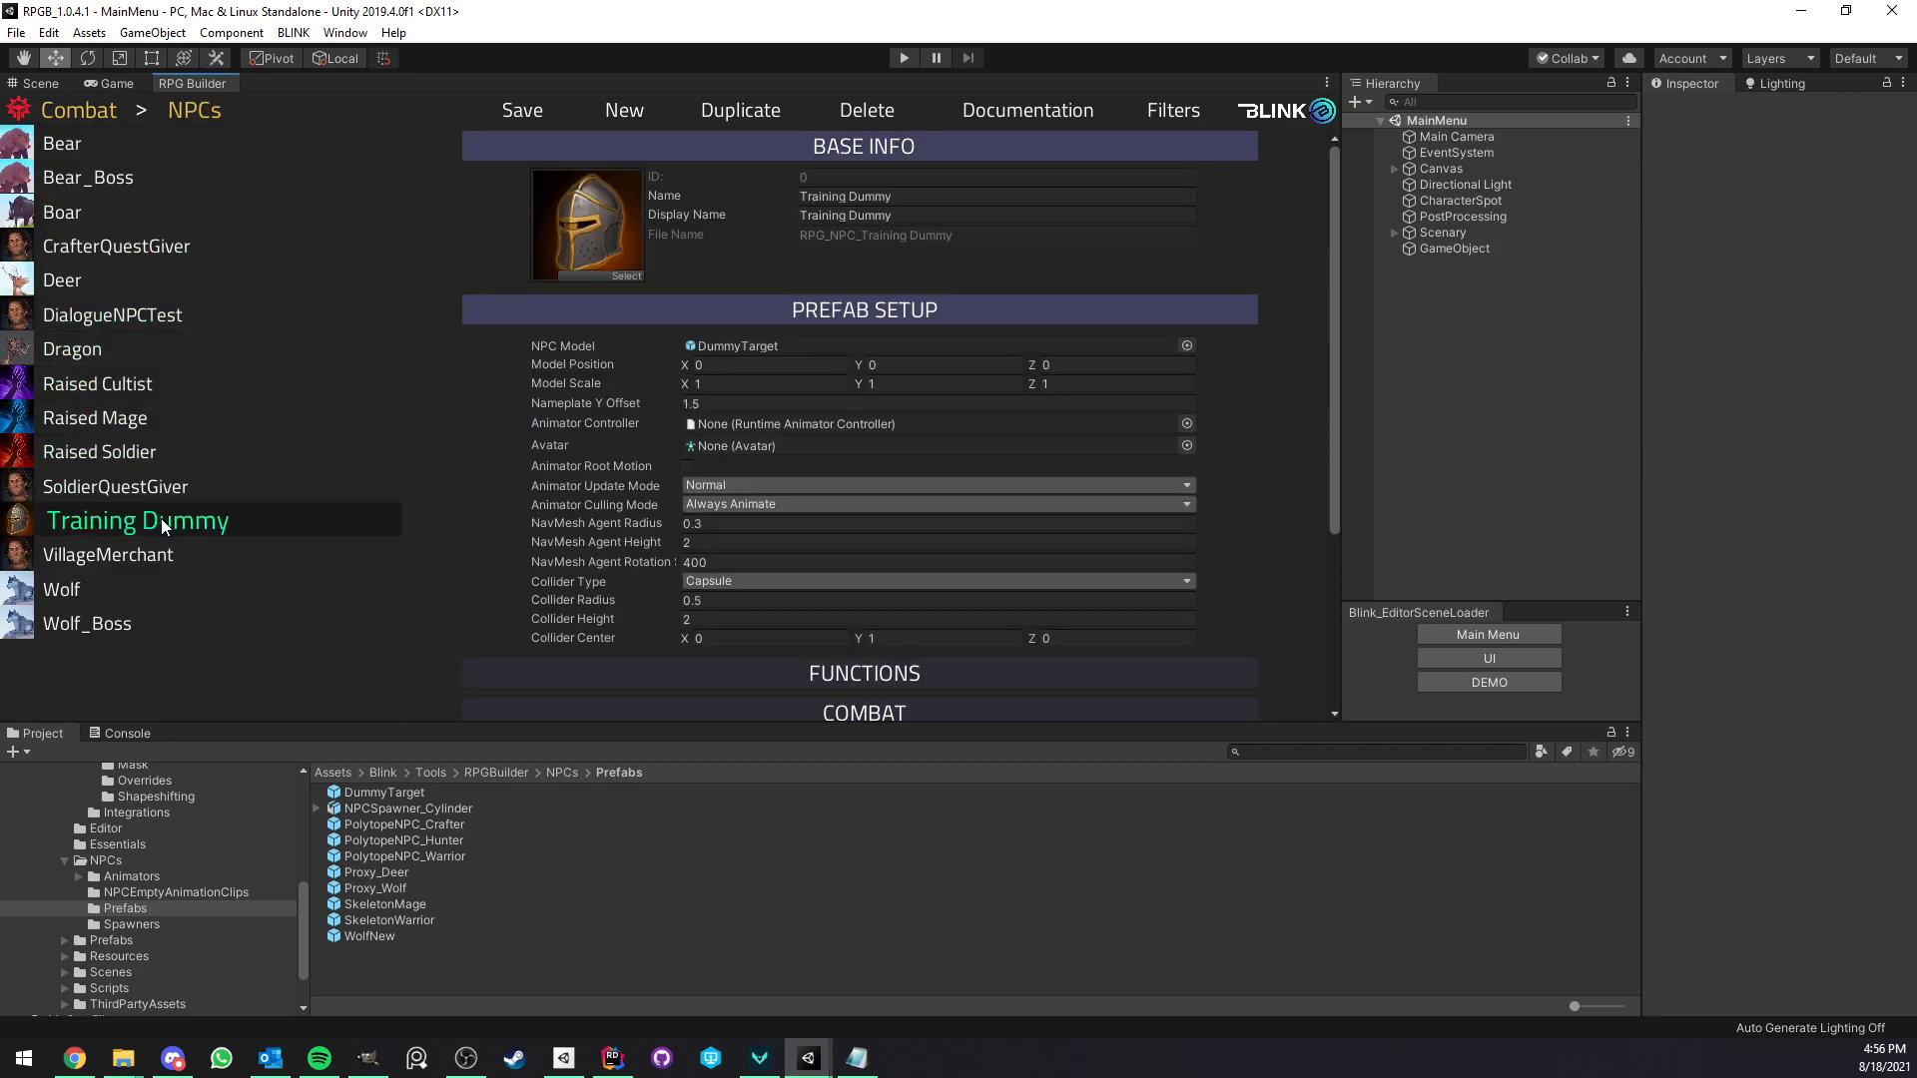
{"action": "scroll", "coordinate": [716, 386], "scroll_direction": "down", "scroll_amount": 4}
{"action": "scroll", "coordinate": [716, 386], "scroll_direction": "up", "scroll_amount": 4}
{"action": "left_click", "coordinate": [738, 362]}
{"action": "left_click", "coordinate": [756, 402]}
{"action": "left_click", "coordinate": [714, 369]}
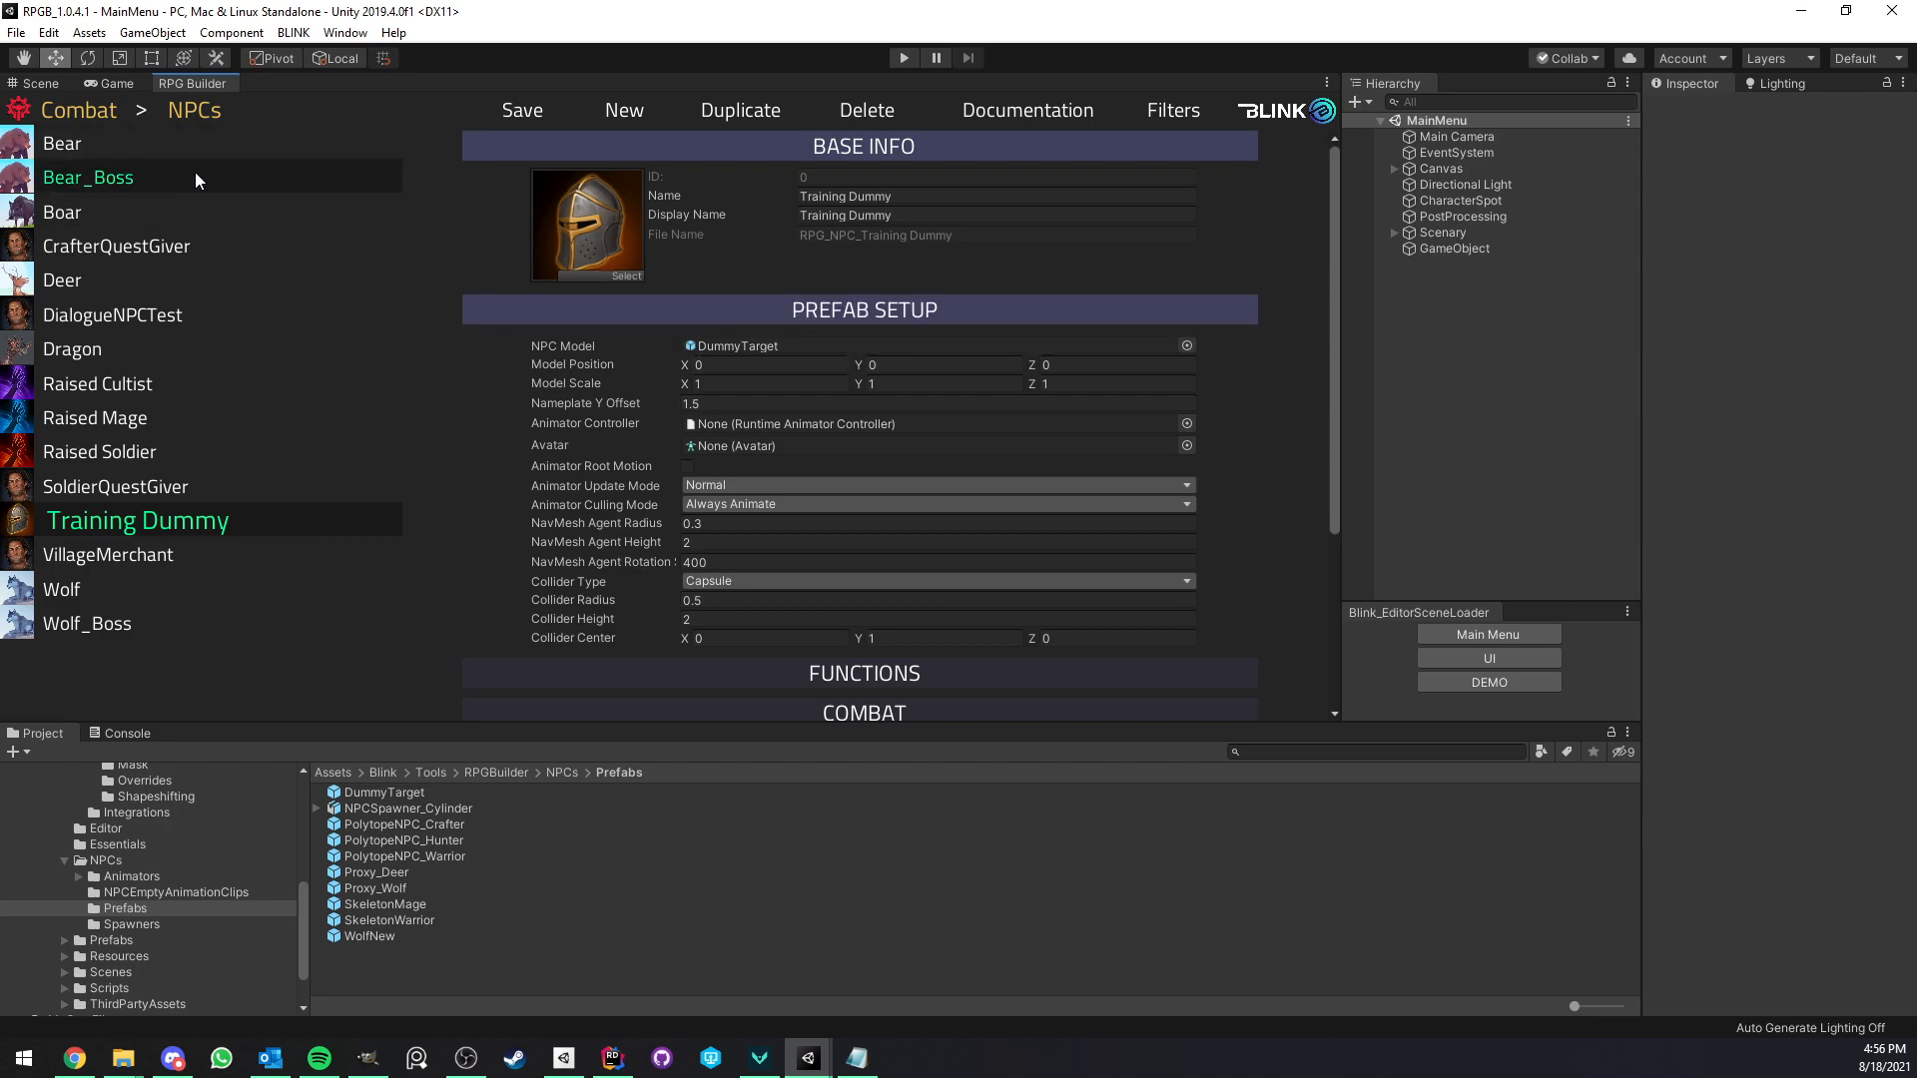
Open the Bonuses list in the General category.
{"action": "left_click", "coordinate": [190, 110]}
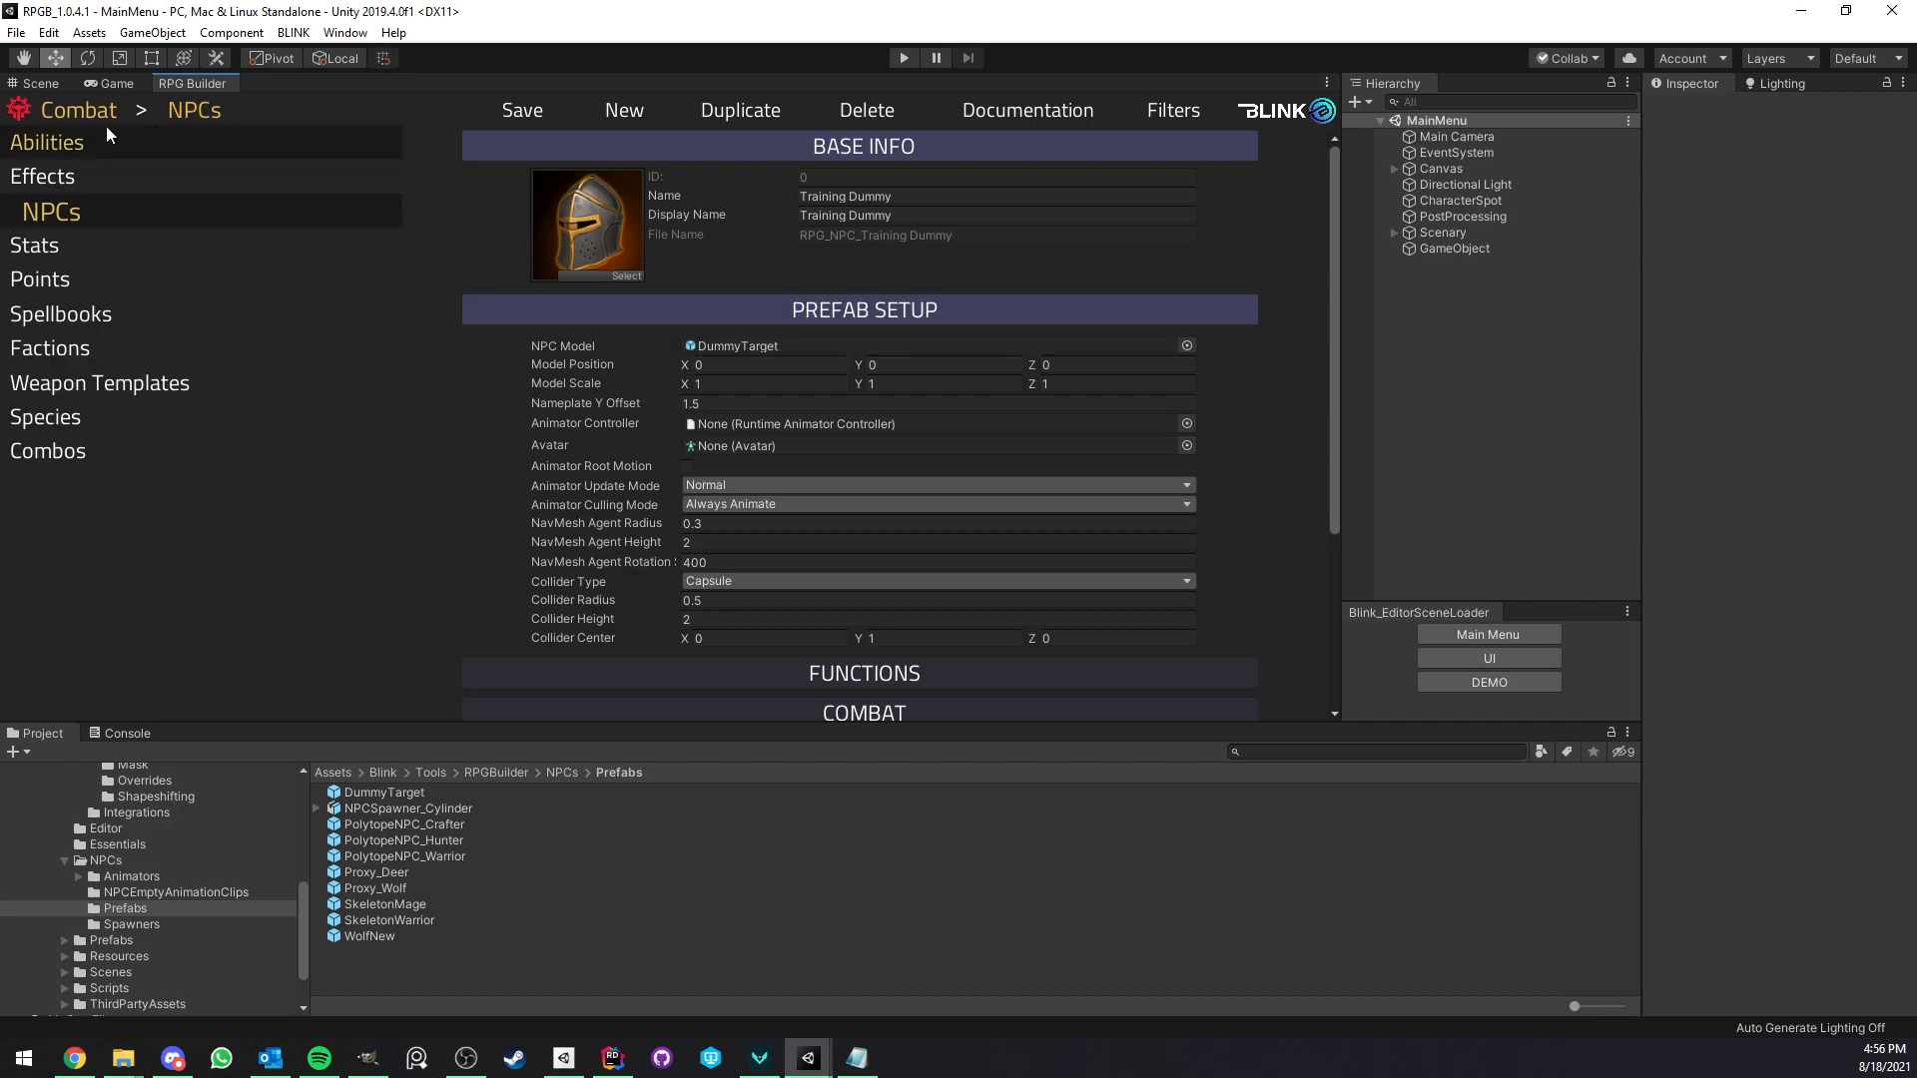
{"action": "left_click", "coordinate": [94, 112]}
{"action": "left_click", "coordinate": [94, 178]}
{"action": "scroll", "coordinate": [179, 399], "scroll_direction": "down", "scroll_amount": 3}
{"action": "left_click", "coordinate": [193, 110]}
{"action": "left_click", "coordinate": [93, 519]}
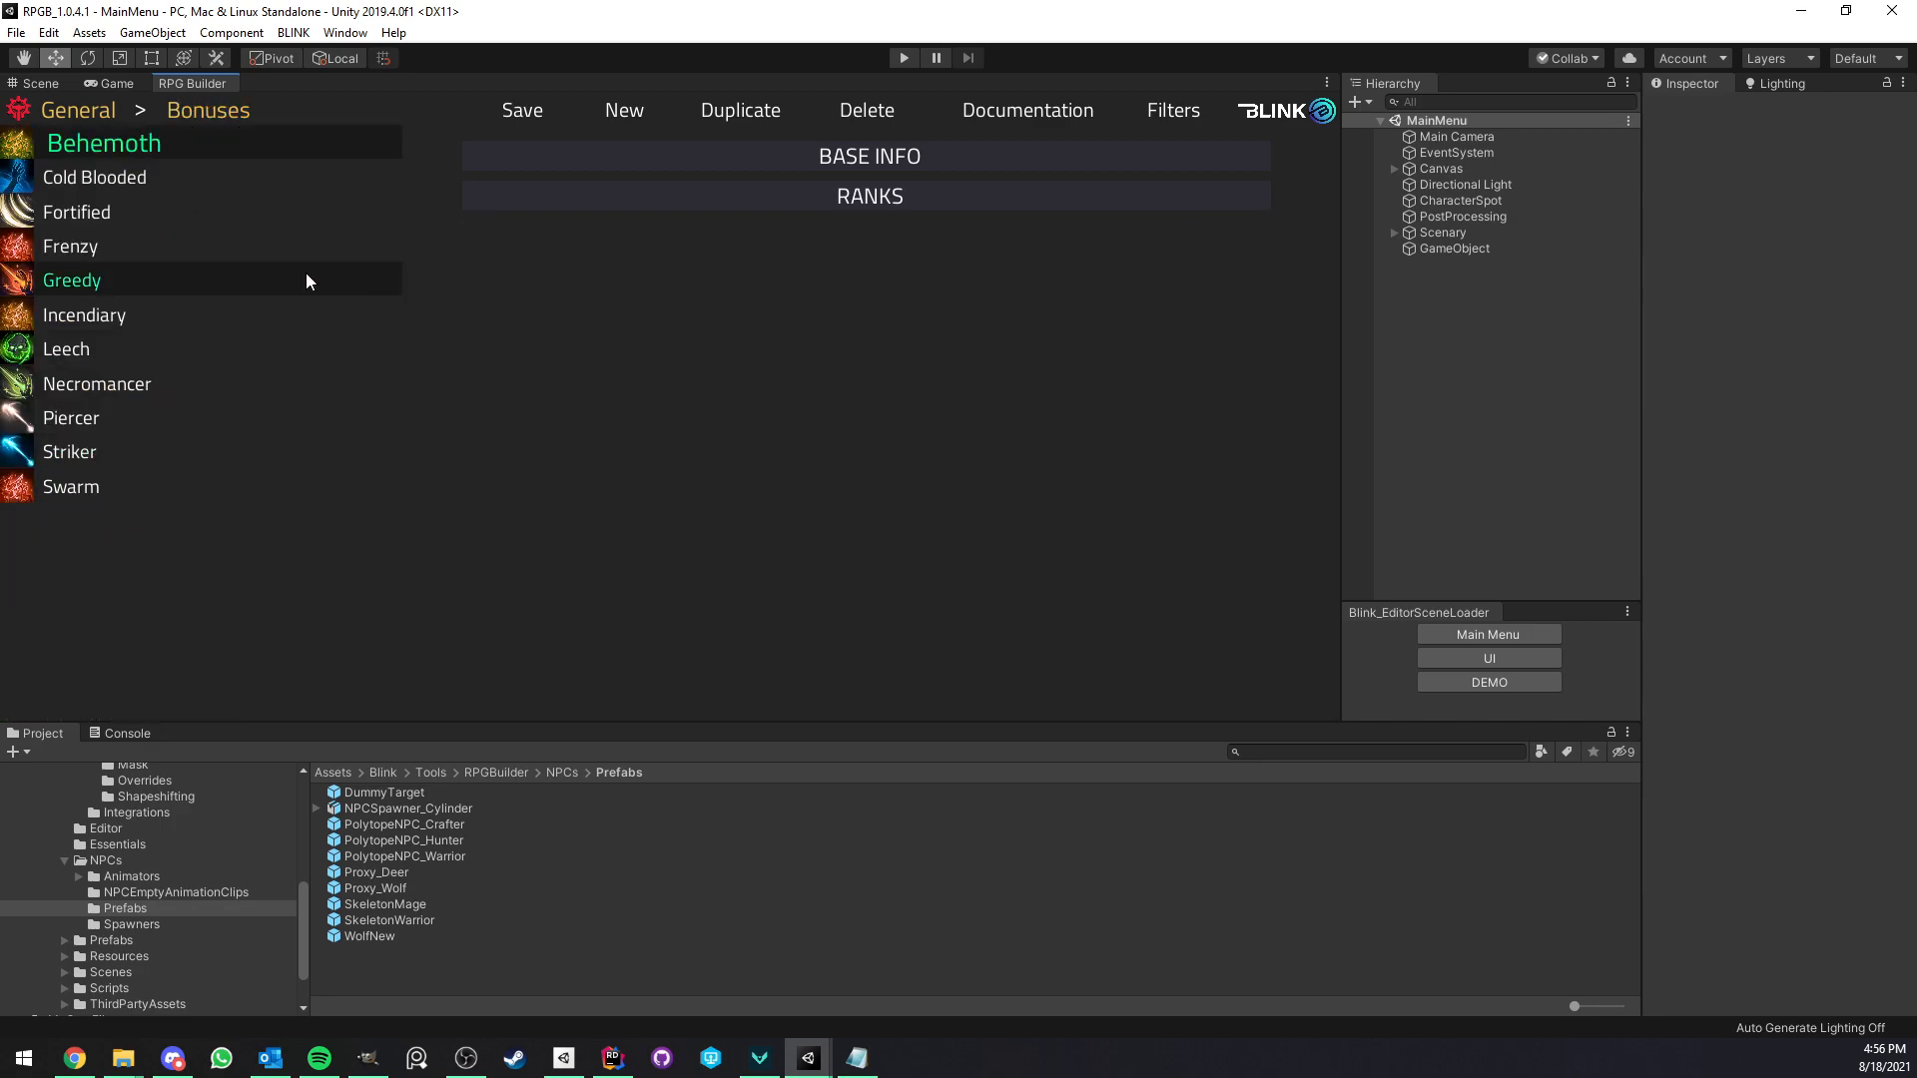
Open the Cold Blooded bonus and examine the stat bonuses of its Rank 1.
{"action": "left_click", "coordinate": [140, 174]}
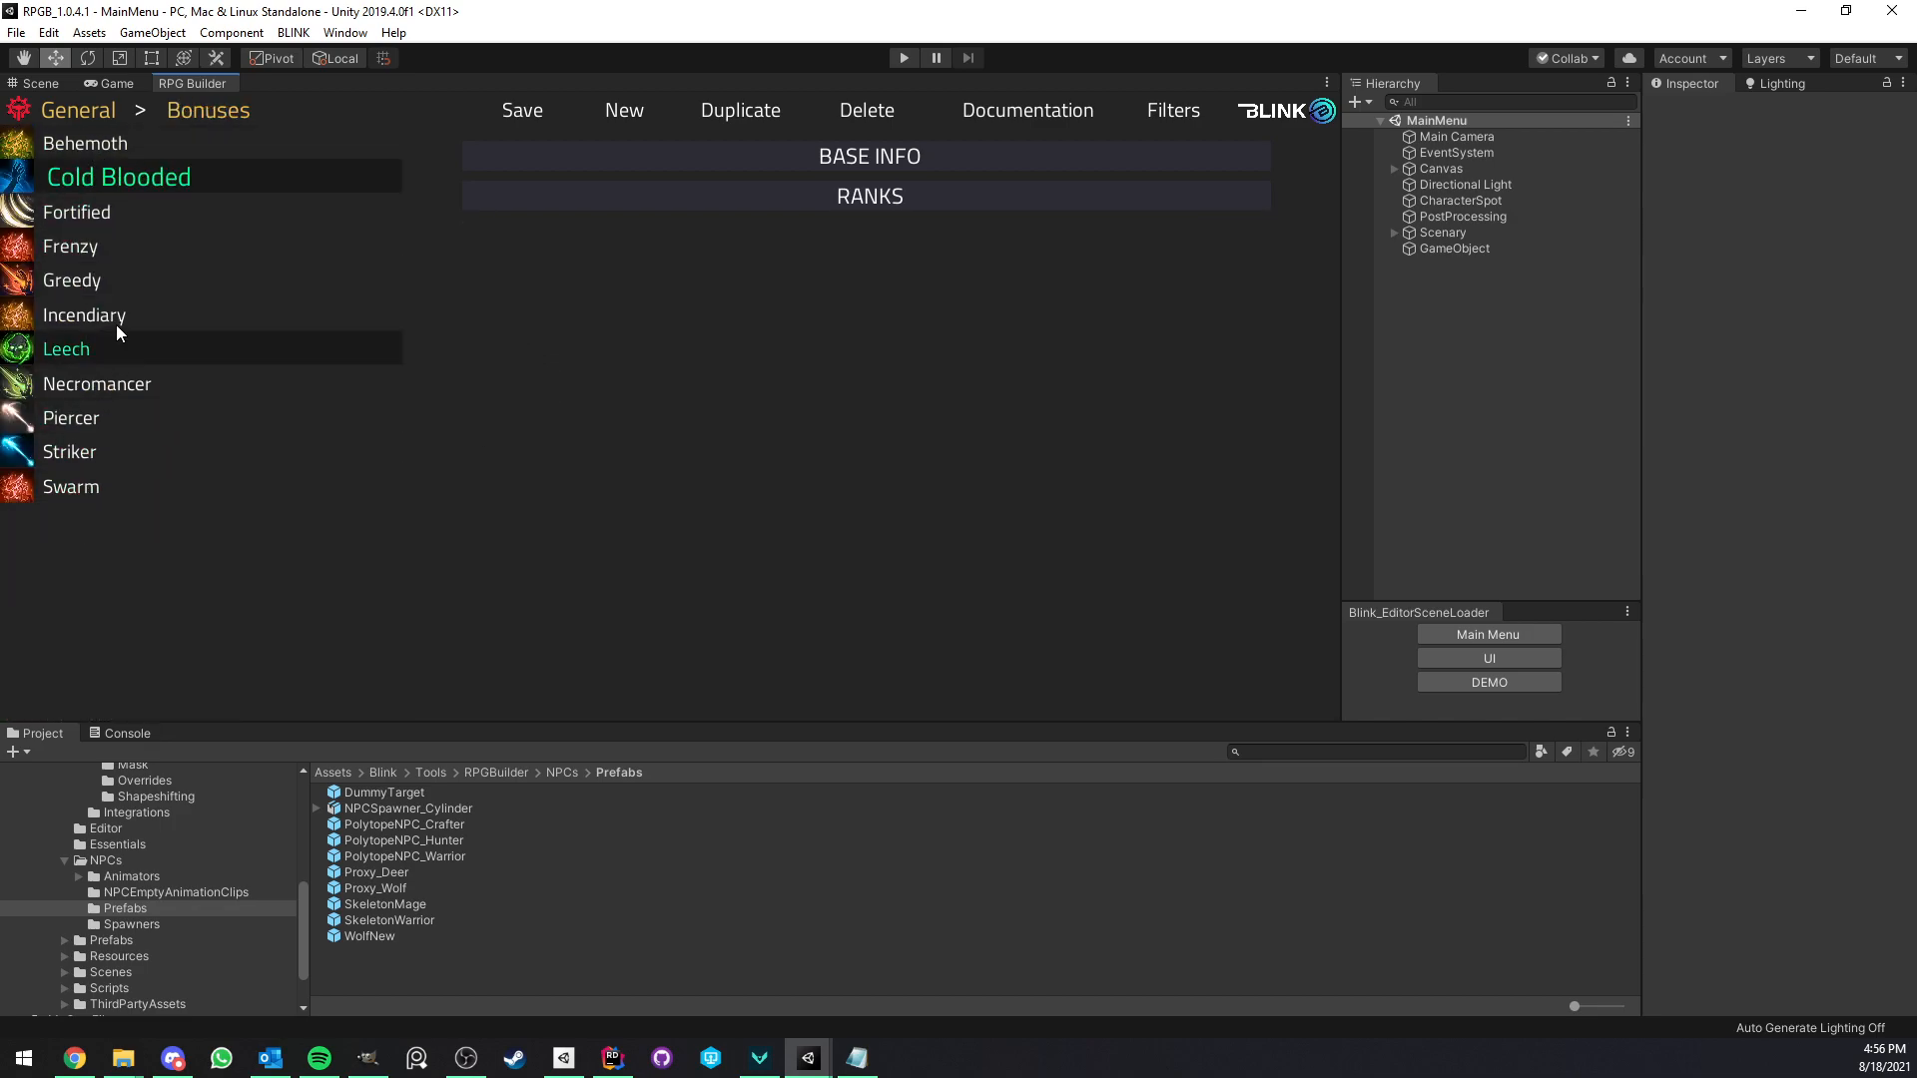
{"action": "left_click", "coordinate": [721, 199]}
{"action": "left_click", "coordinate": [704, 397]}
{"action": "left_click", "coordinate": [703, 399]}
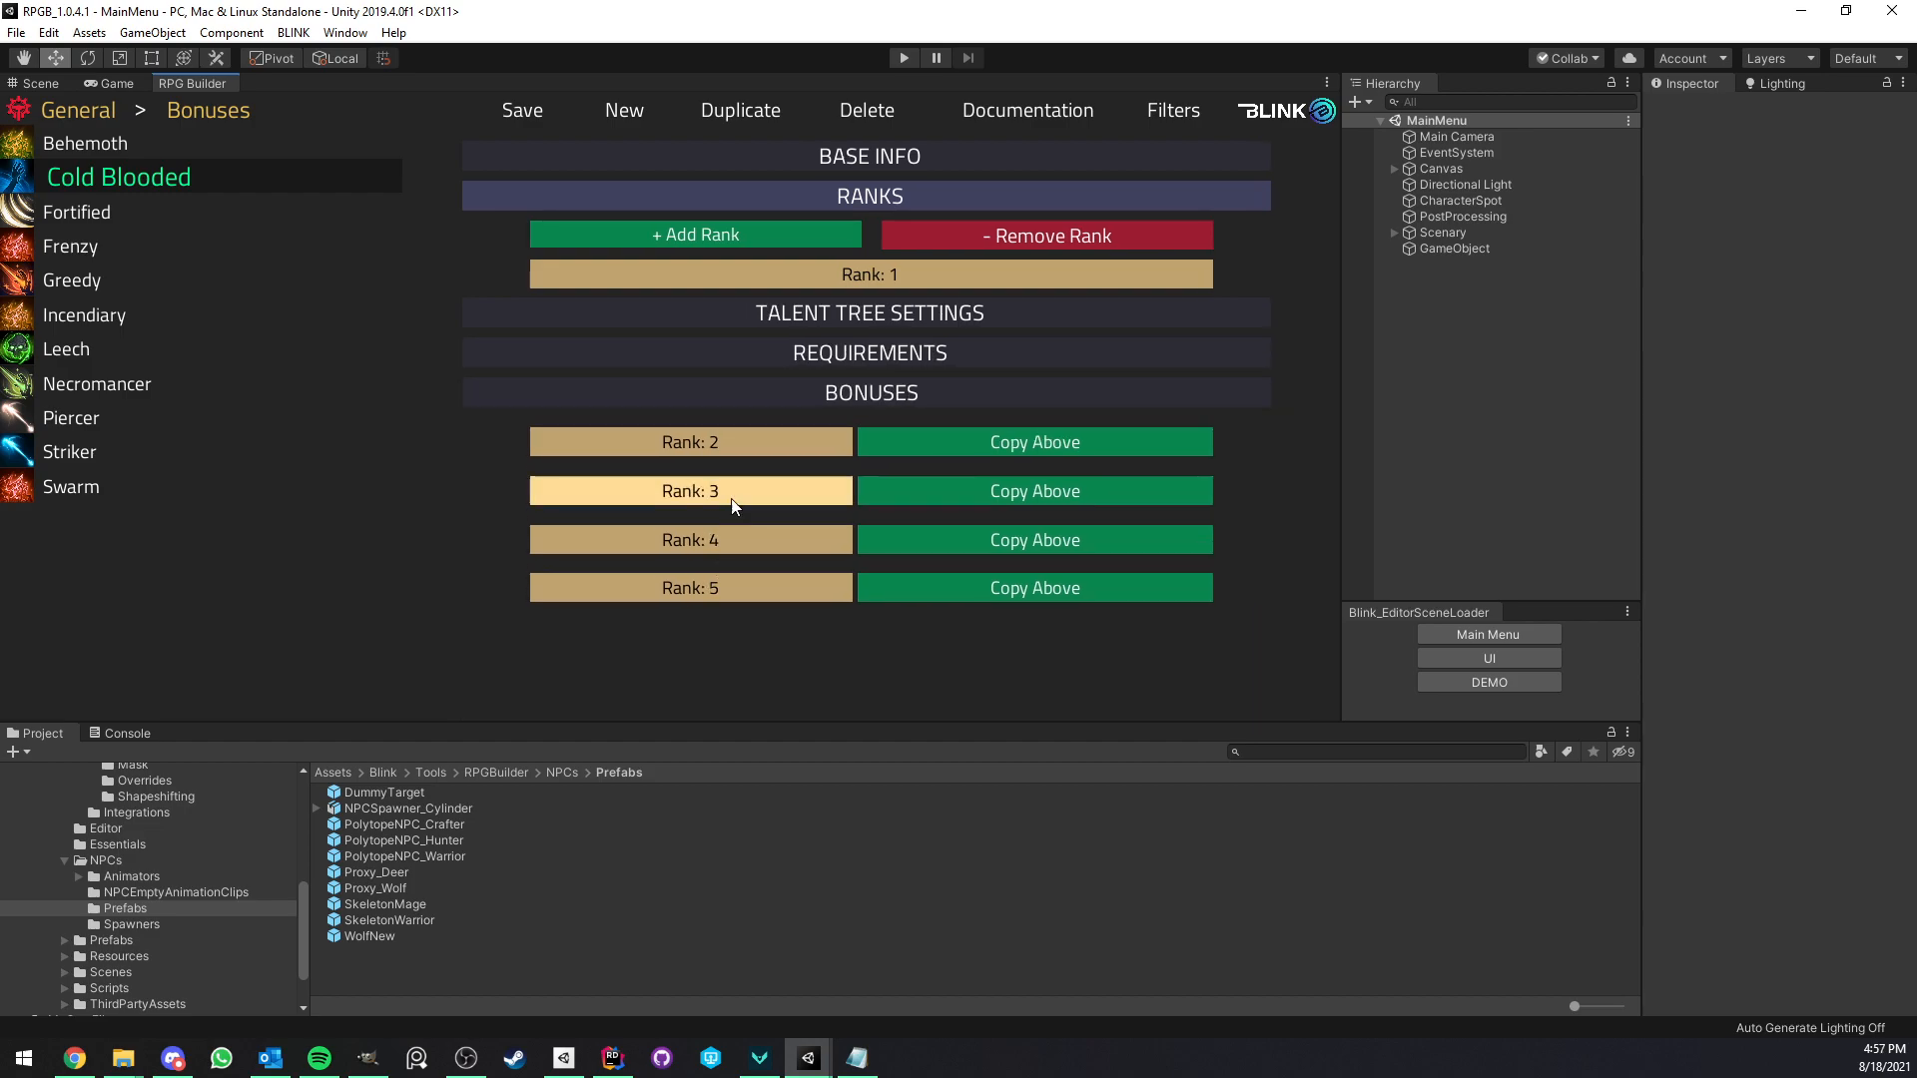
{"action": "left_click", "coordinate": [733, 390]}
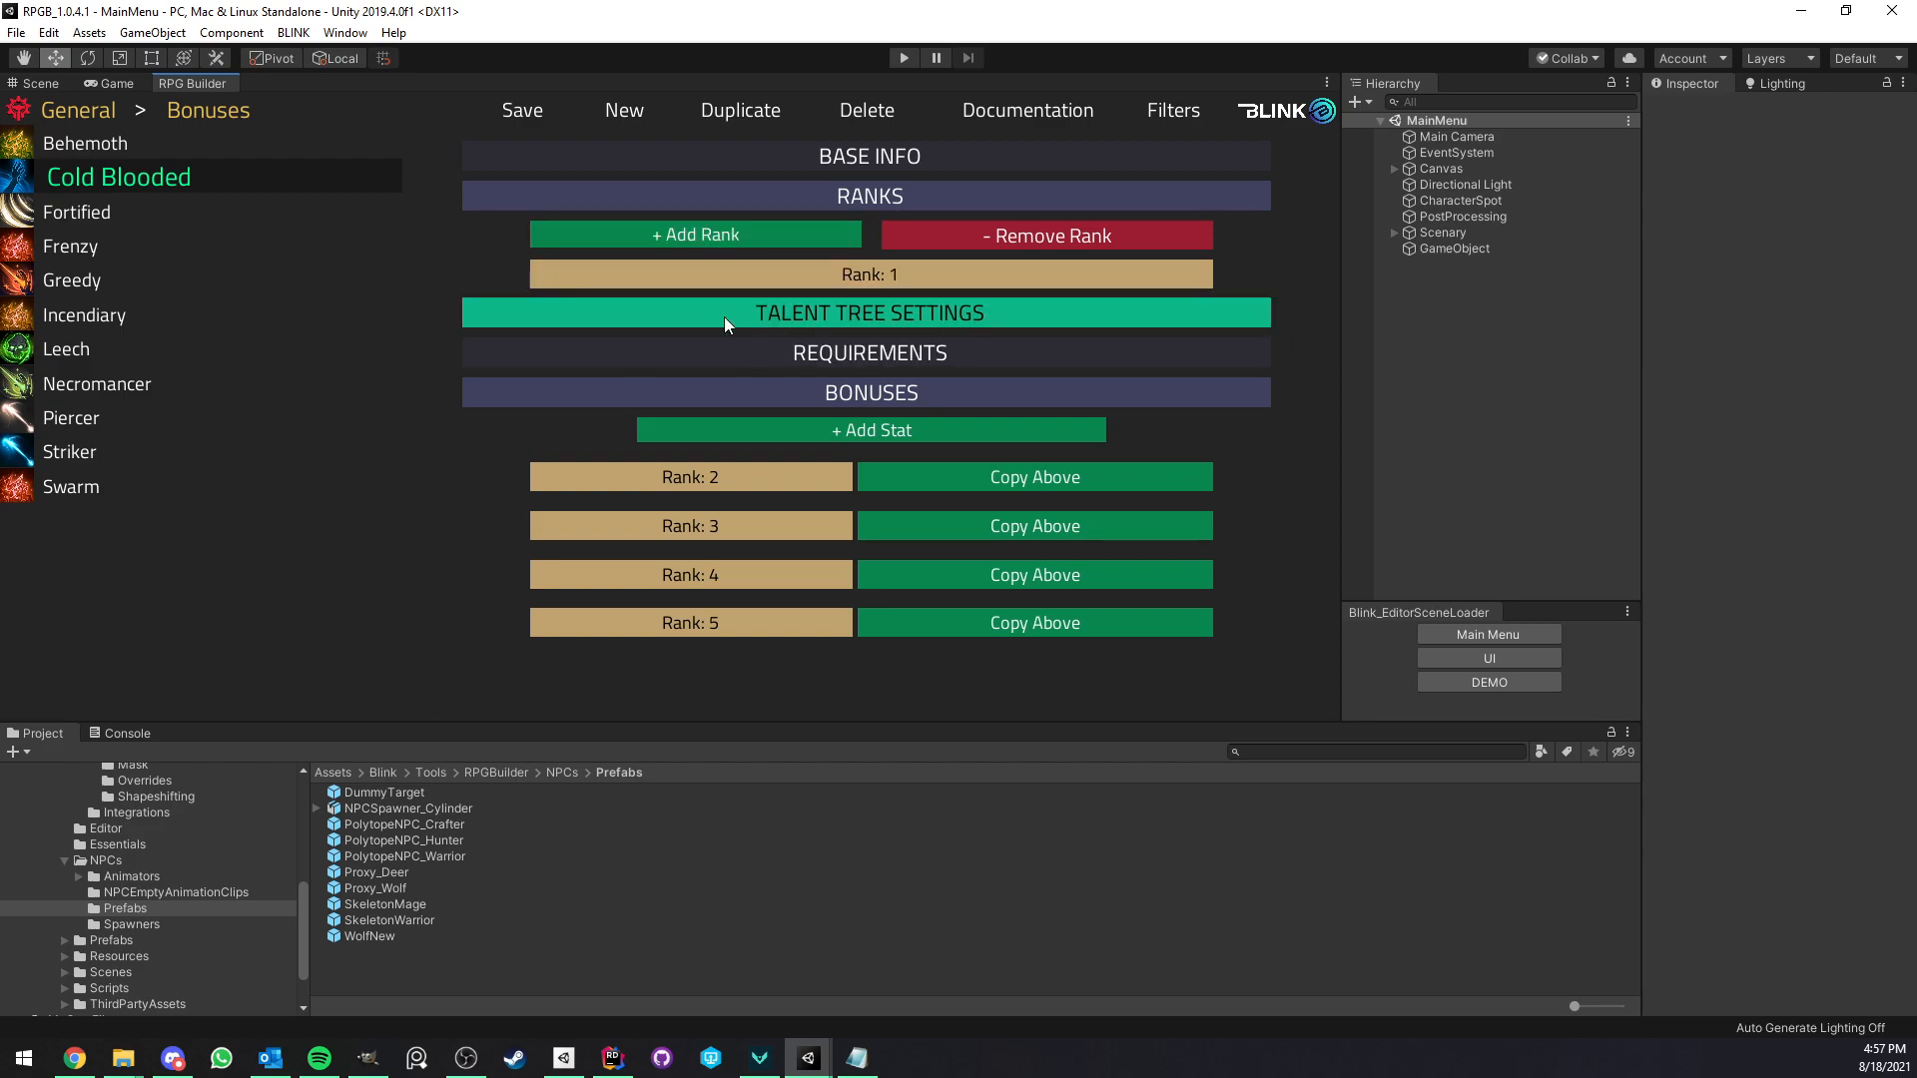
Start a new effect among the Combat Effects and set its type to Stat.
{"action": "left_click", "coordinate": [81, 117]}
{"action": "left_click", "coordinate": [50, 142]}
{"action": "left_click", "coordinate": [178, 118]}
{"action": "left_click", "coordinate": [133, 180]}
{"action": "left_click", "coordinate": [782, 214]}
{"action": "left_click", "coordinate": [769, 221]}
{"action": "left_click", "coordinate": [752, 331]}
{"action": "left_click", "coordinate": [774, 317]}
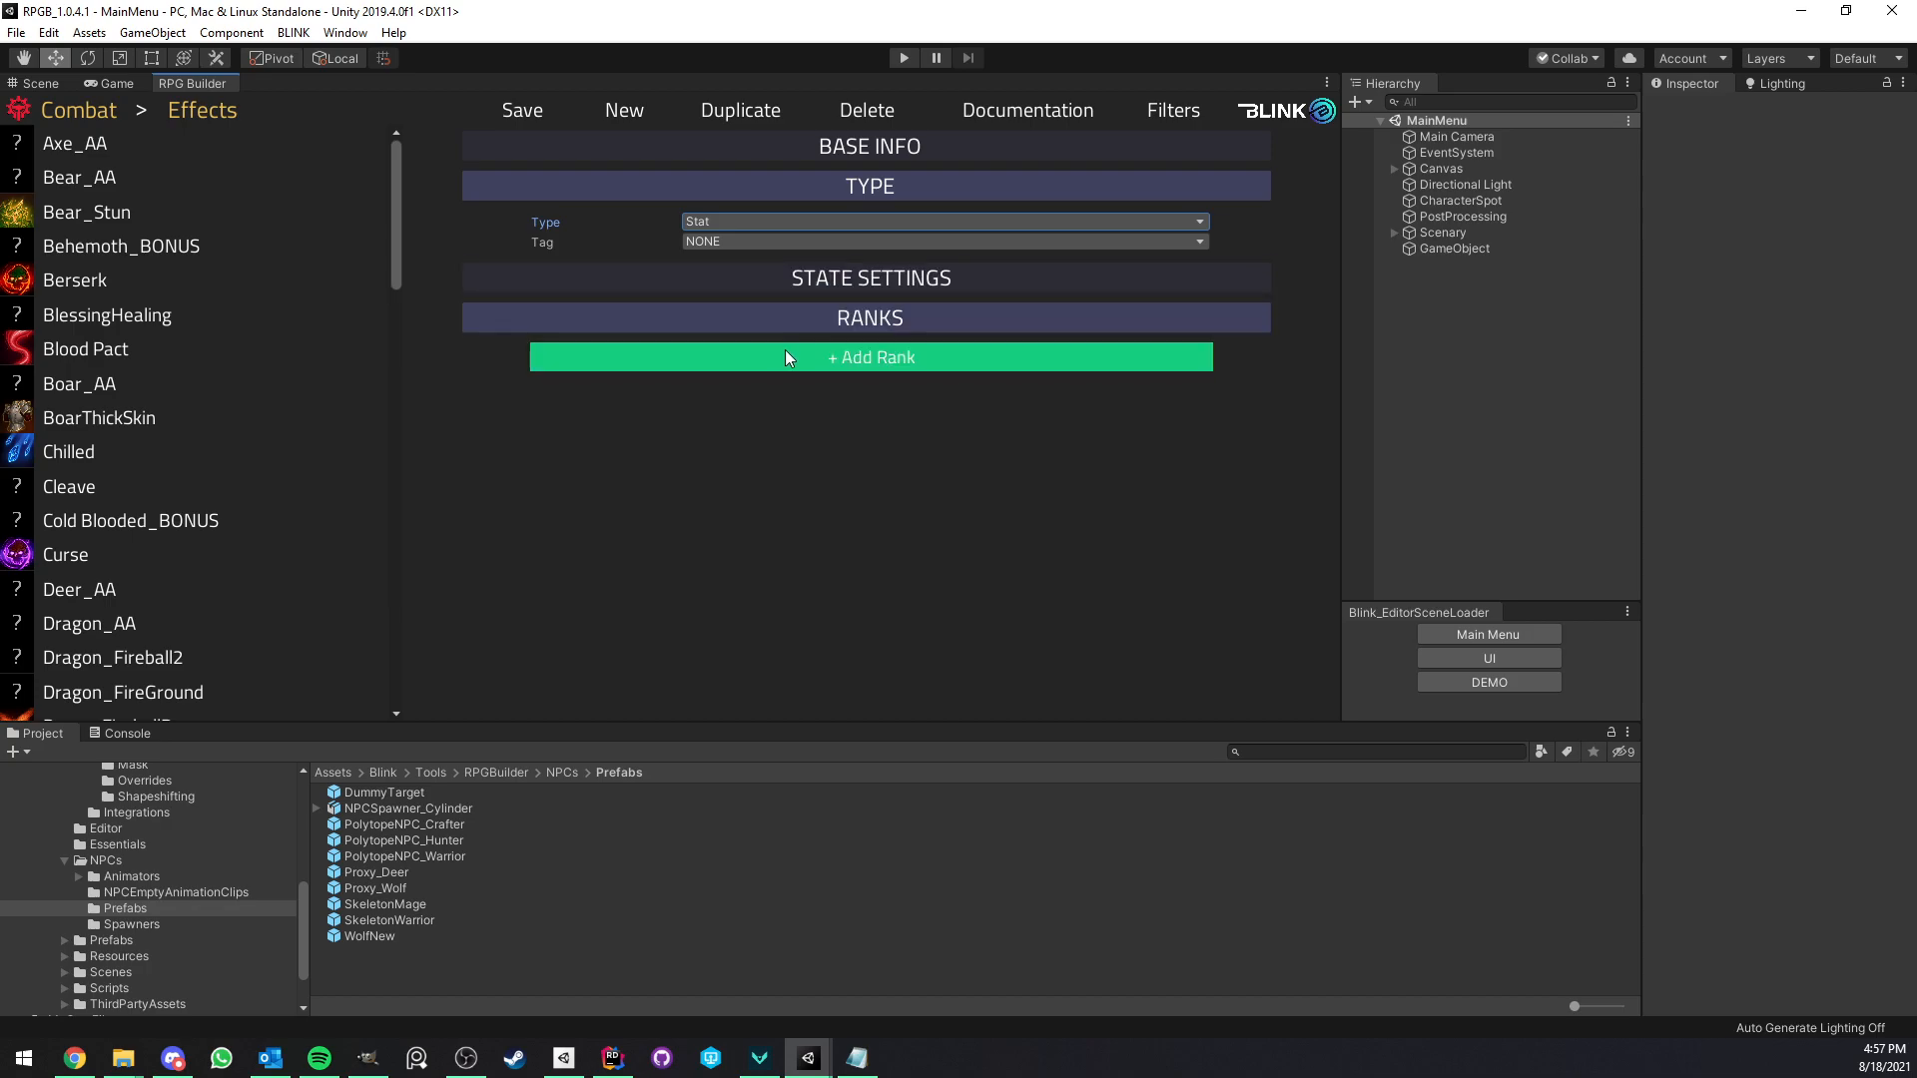
Add Rank 1 to the new effect with one empty stat entry, and expand its visual effects settings.
{"action": "left_click", "coordinate": [787, 354]}
{"action": "left_click", "coordinate": [785, 400]}
{"action": "left_click", "coordinate": [806, 469]}
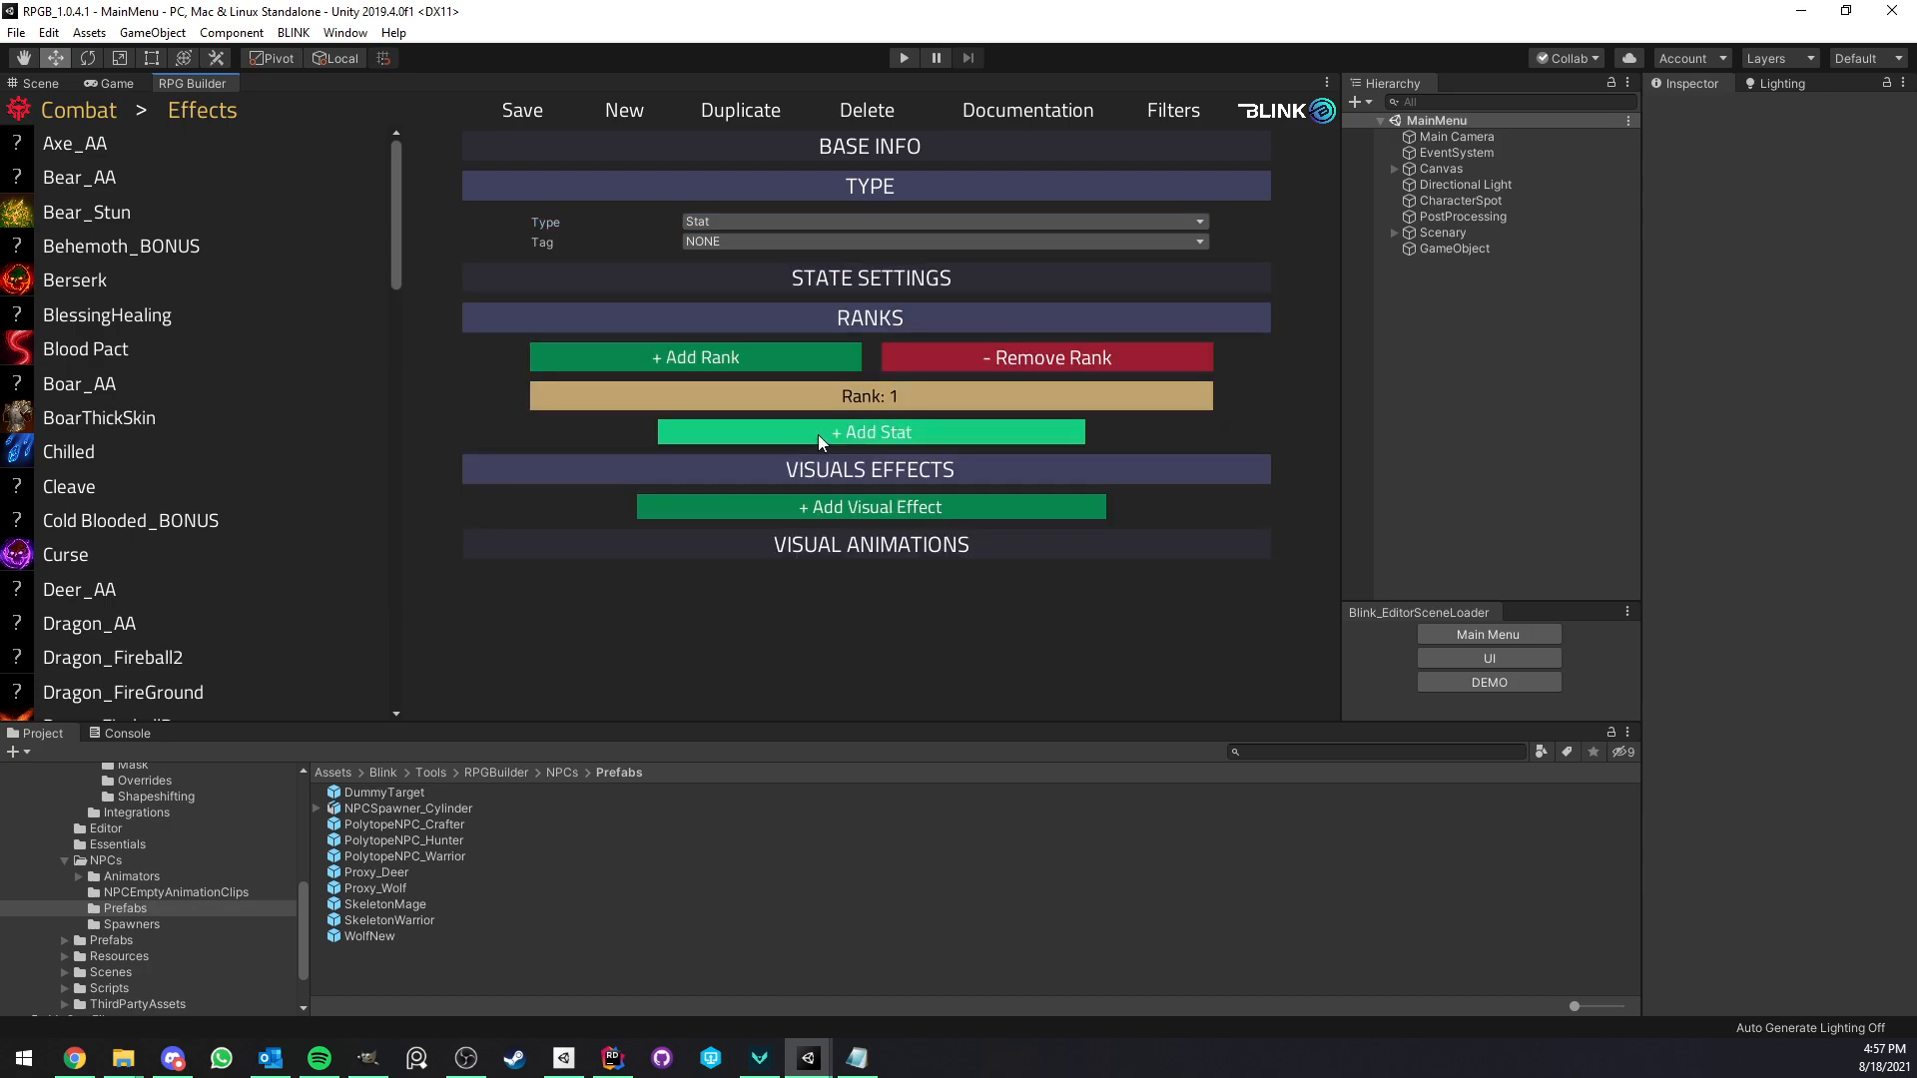
{"action": "left_click", "coordinate": [812, 440]}
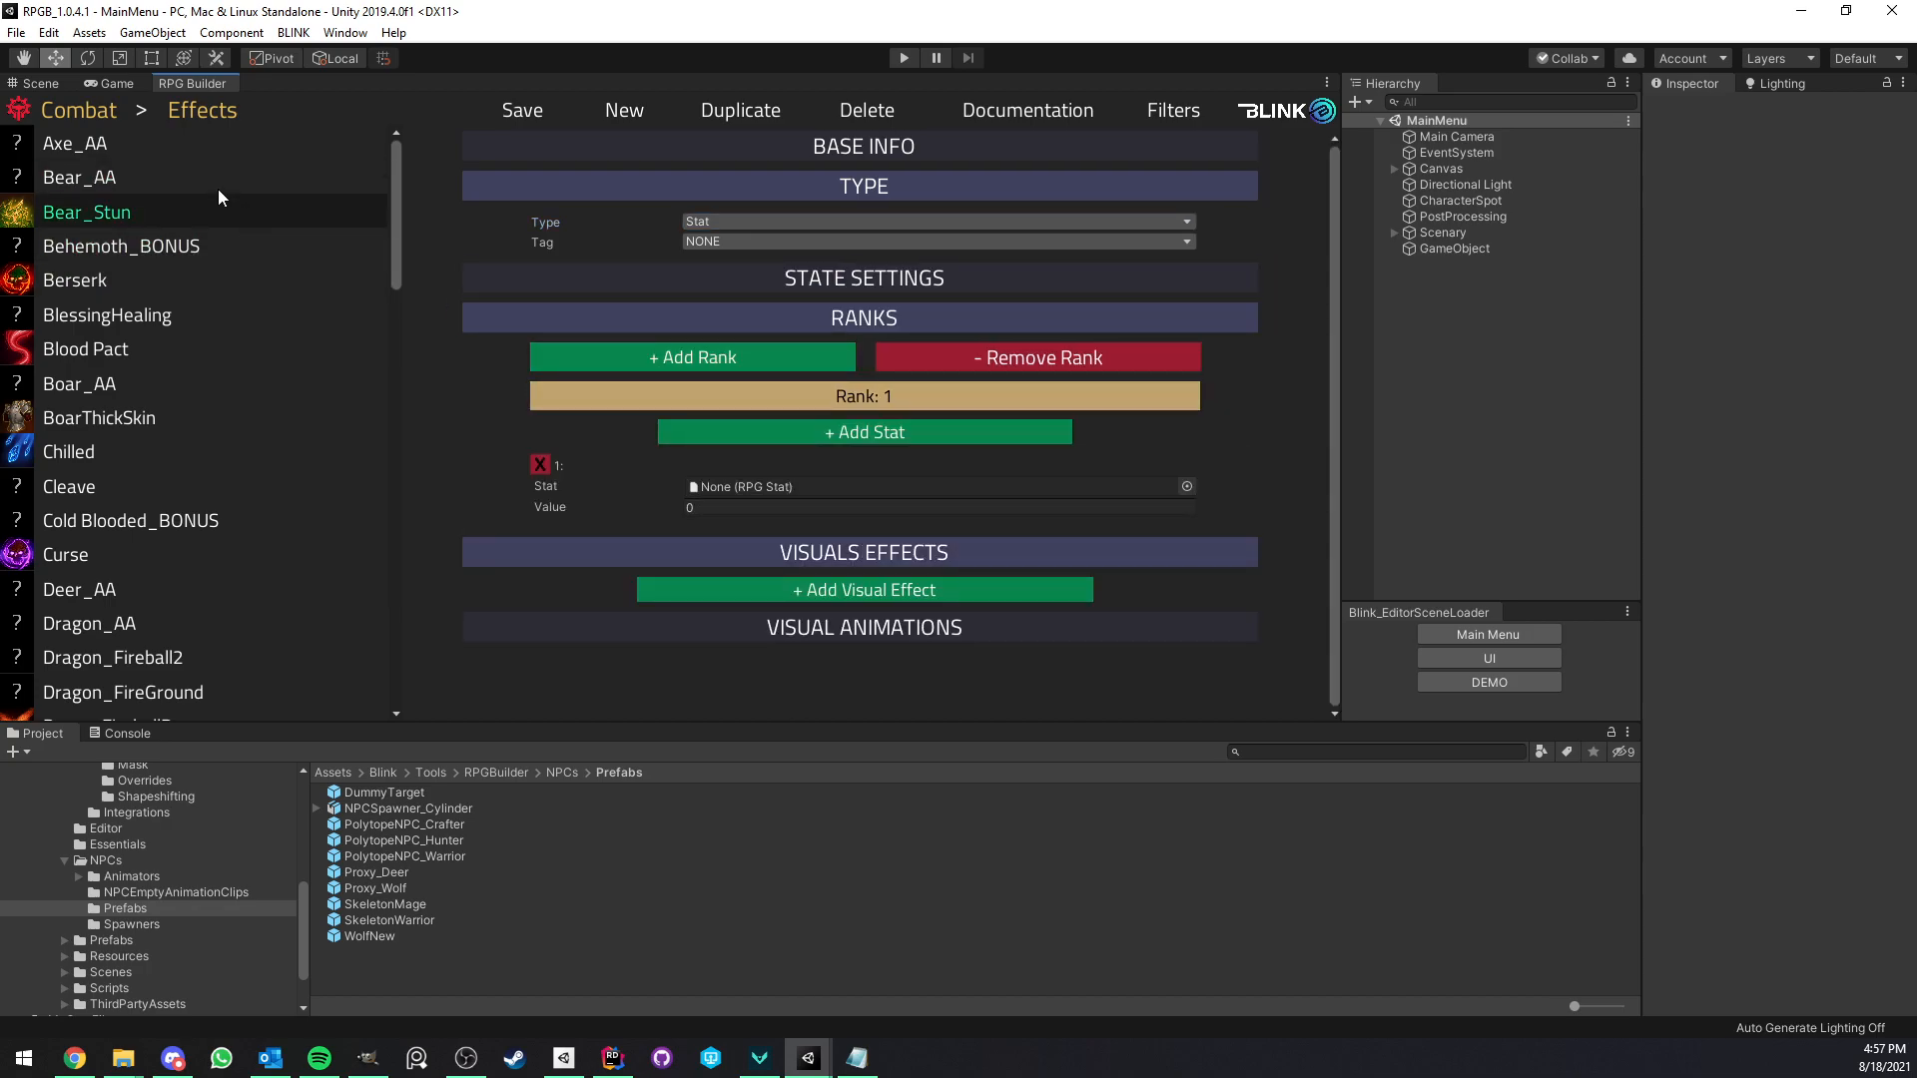
Return to the General Bonuses, start a new bonus and add Rank 1 to it.
{"action": "left_click", "coordinate": [90, 111]}
{"action": "left_click", "coordinate": [86, 170]}
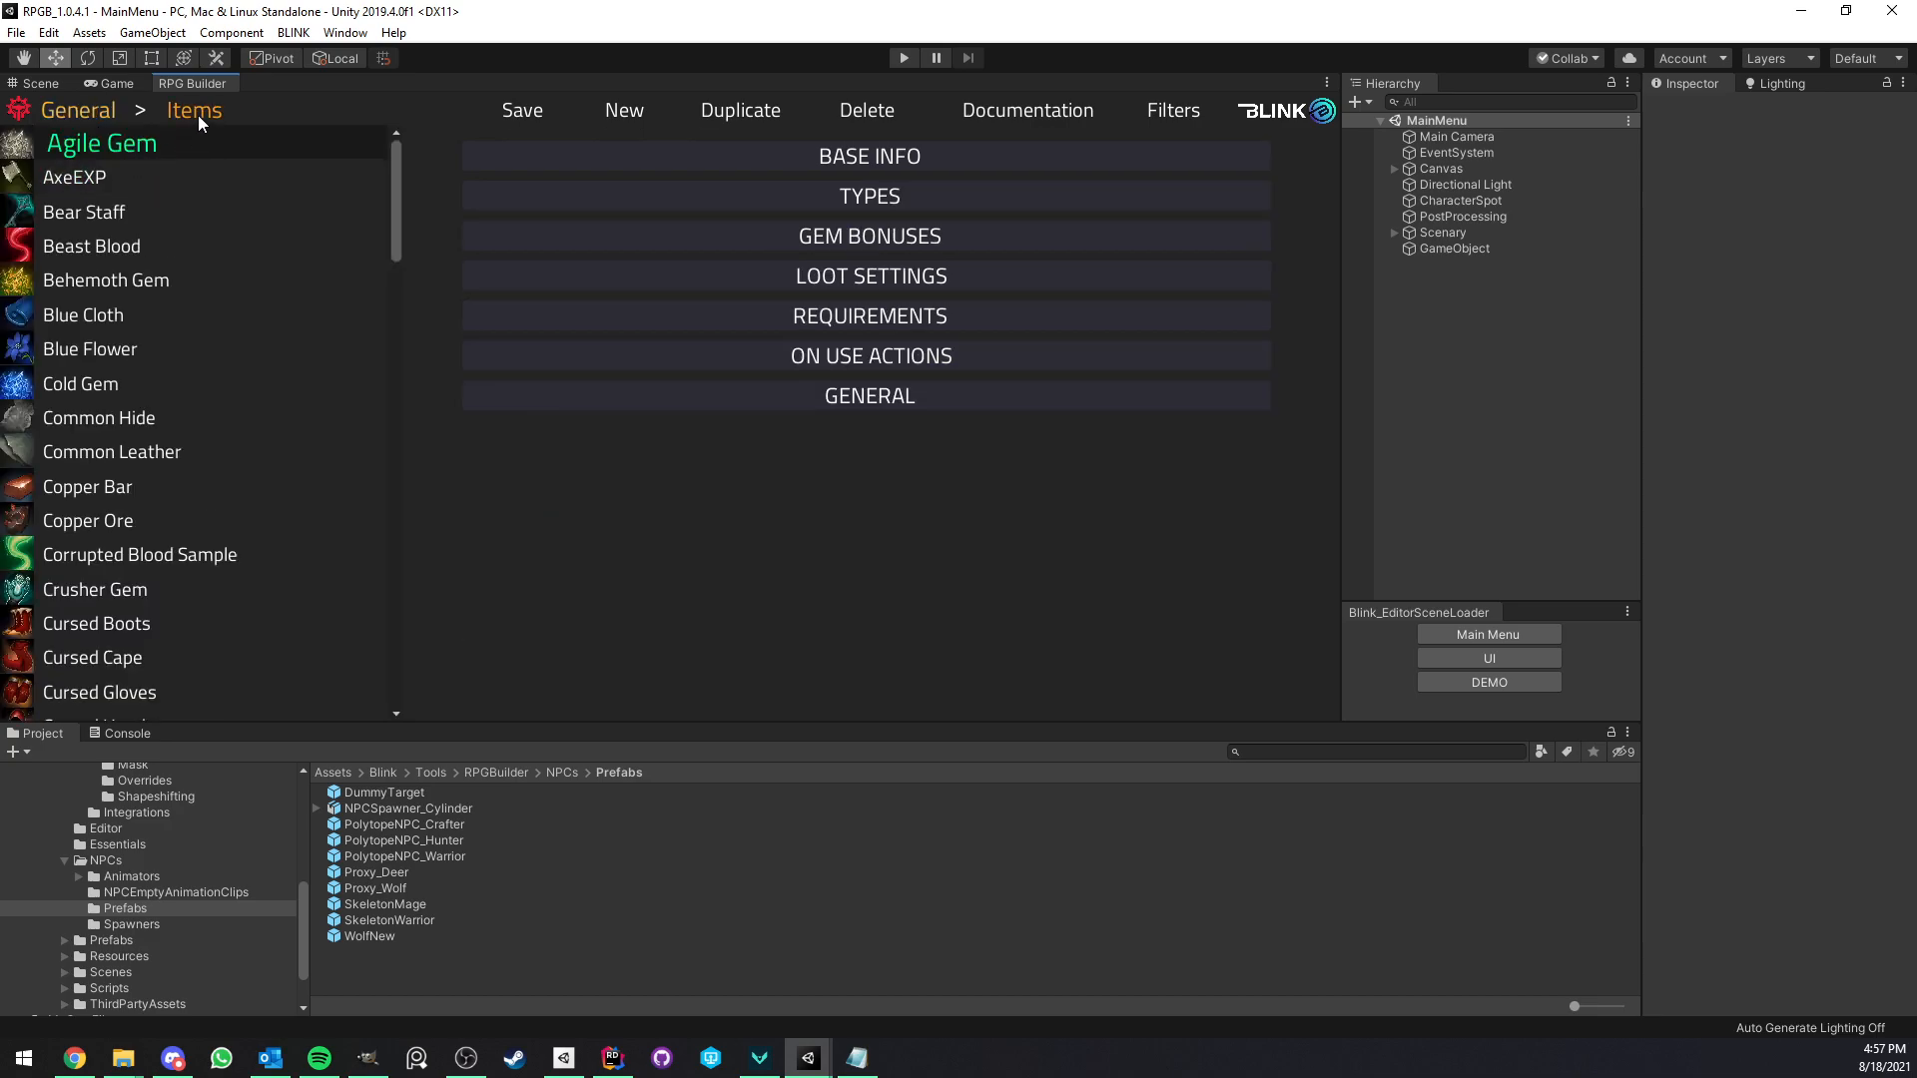
{"action": "left_click", "coordinate": [198, 116]}
{"action": "left_click", "coordinate": [92, 518]}
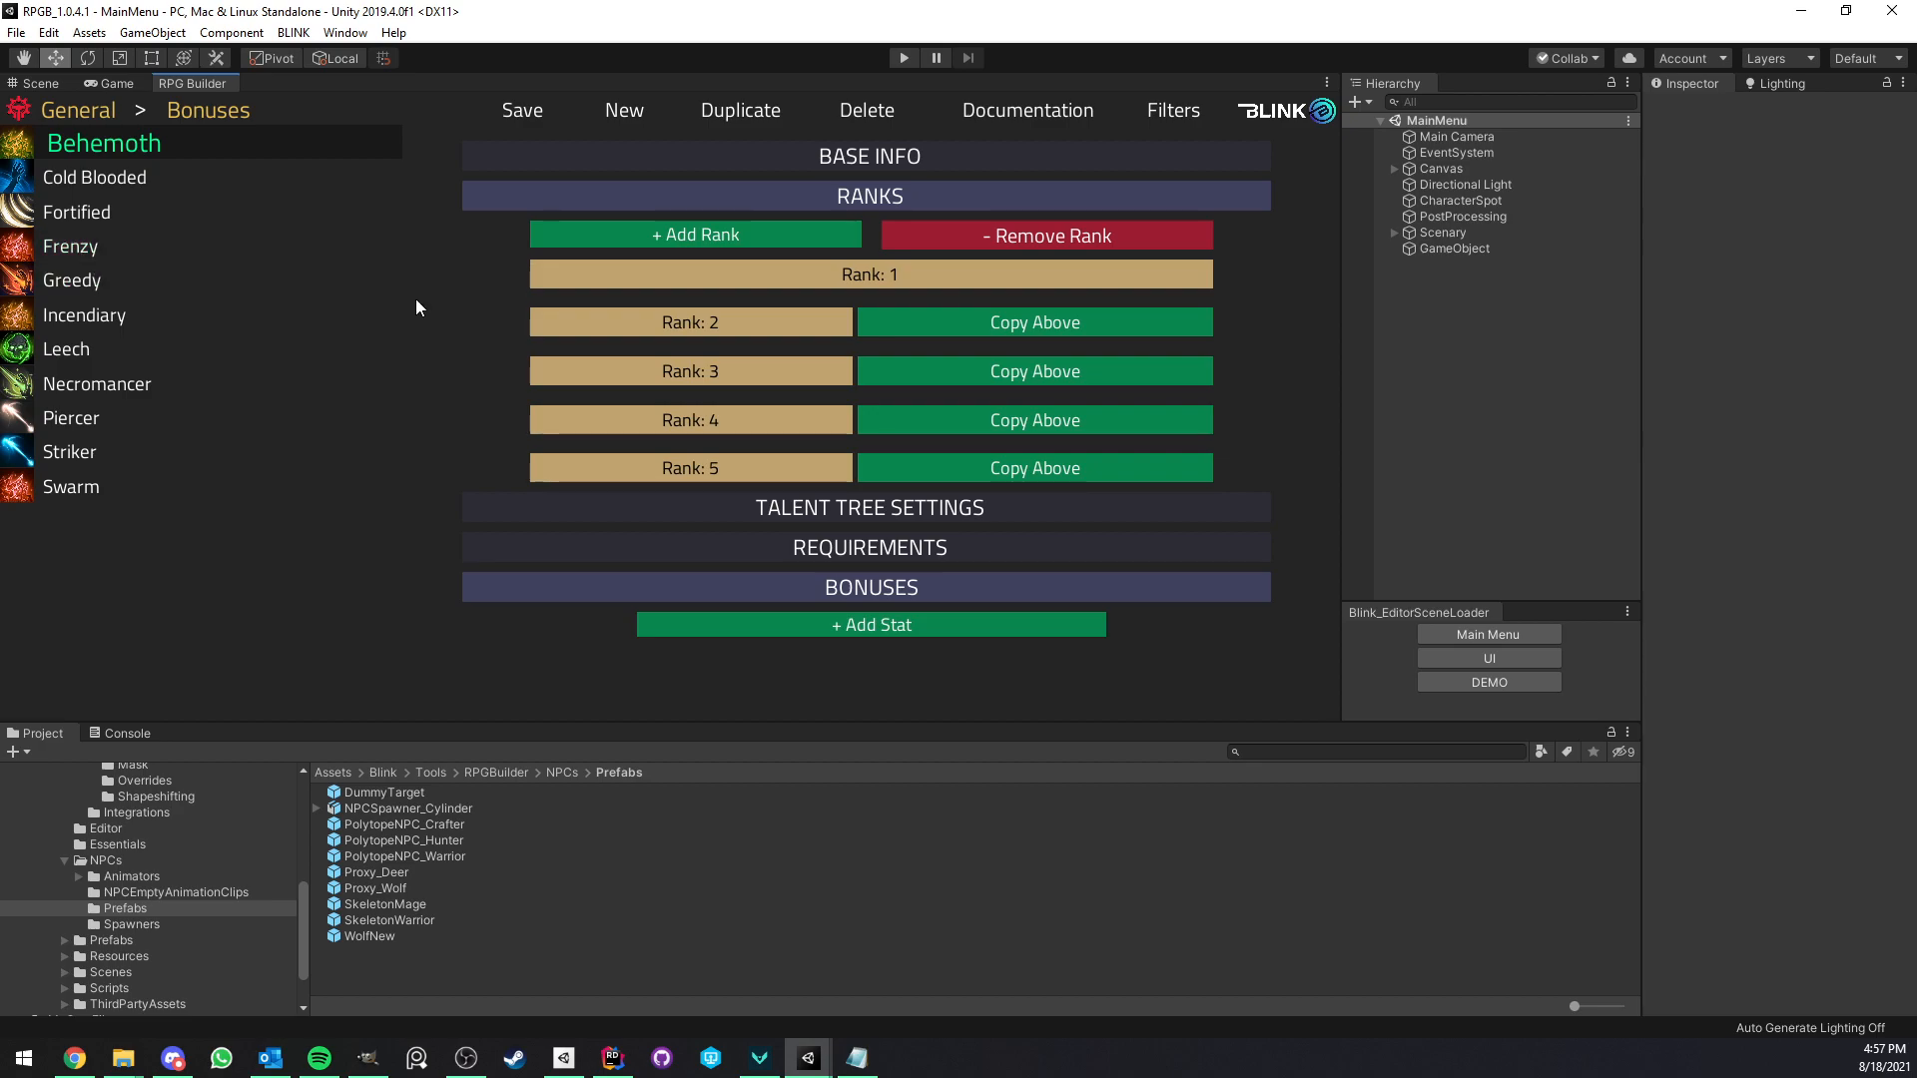
{"action": "left_click", "coordinate": [522, 111]}
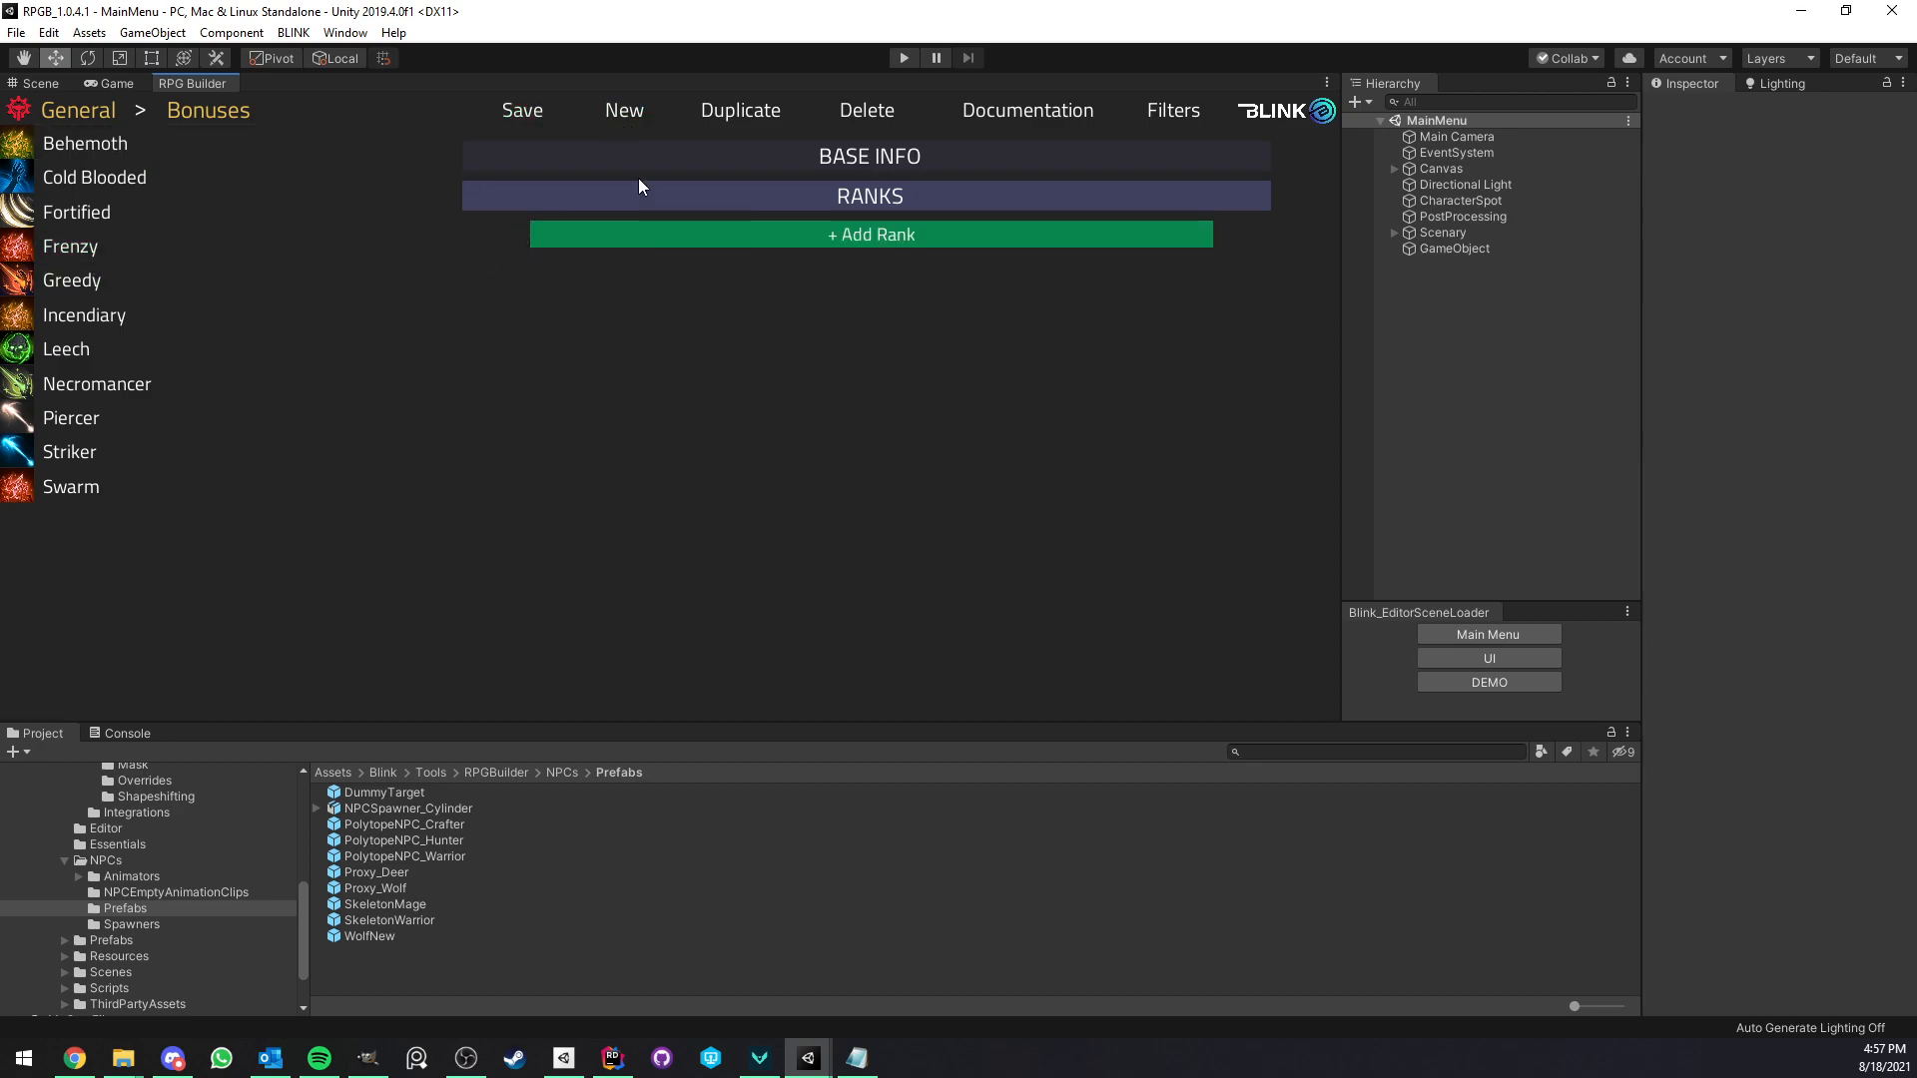
{"action": "left_click", "coordinate": [709, 231]}
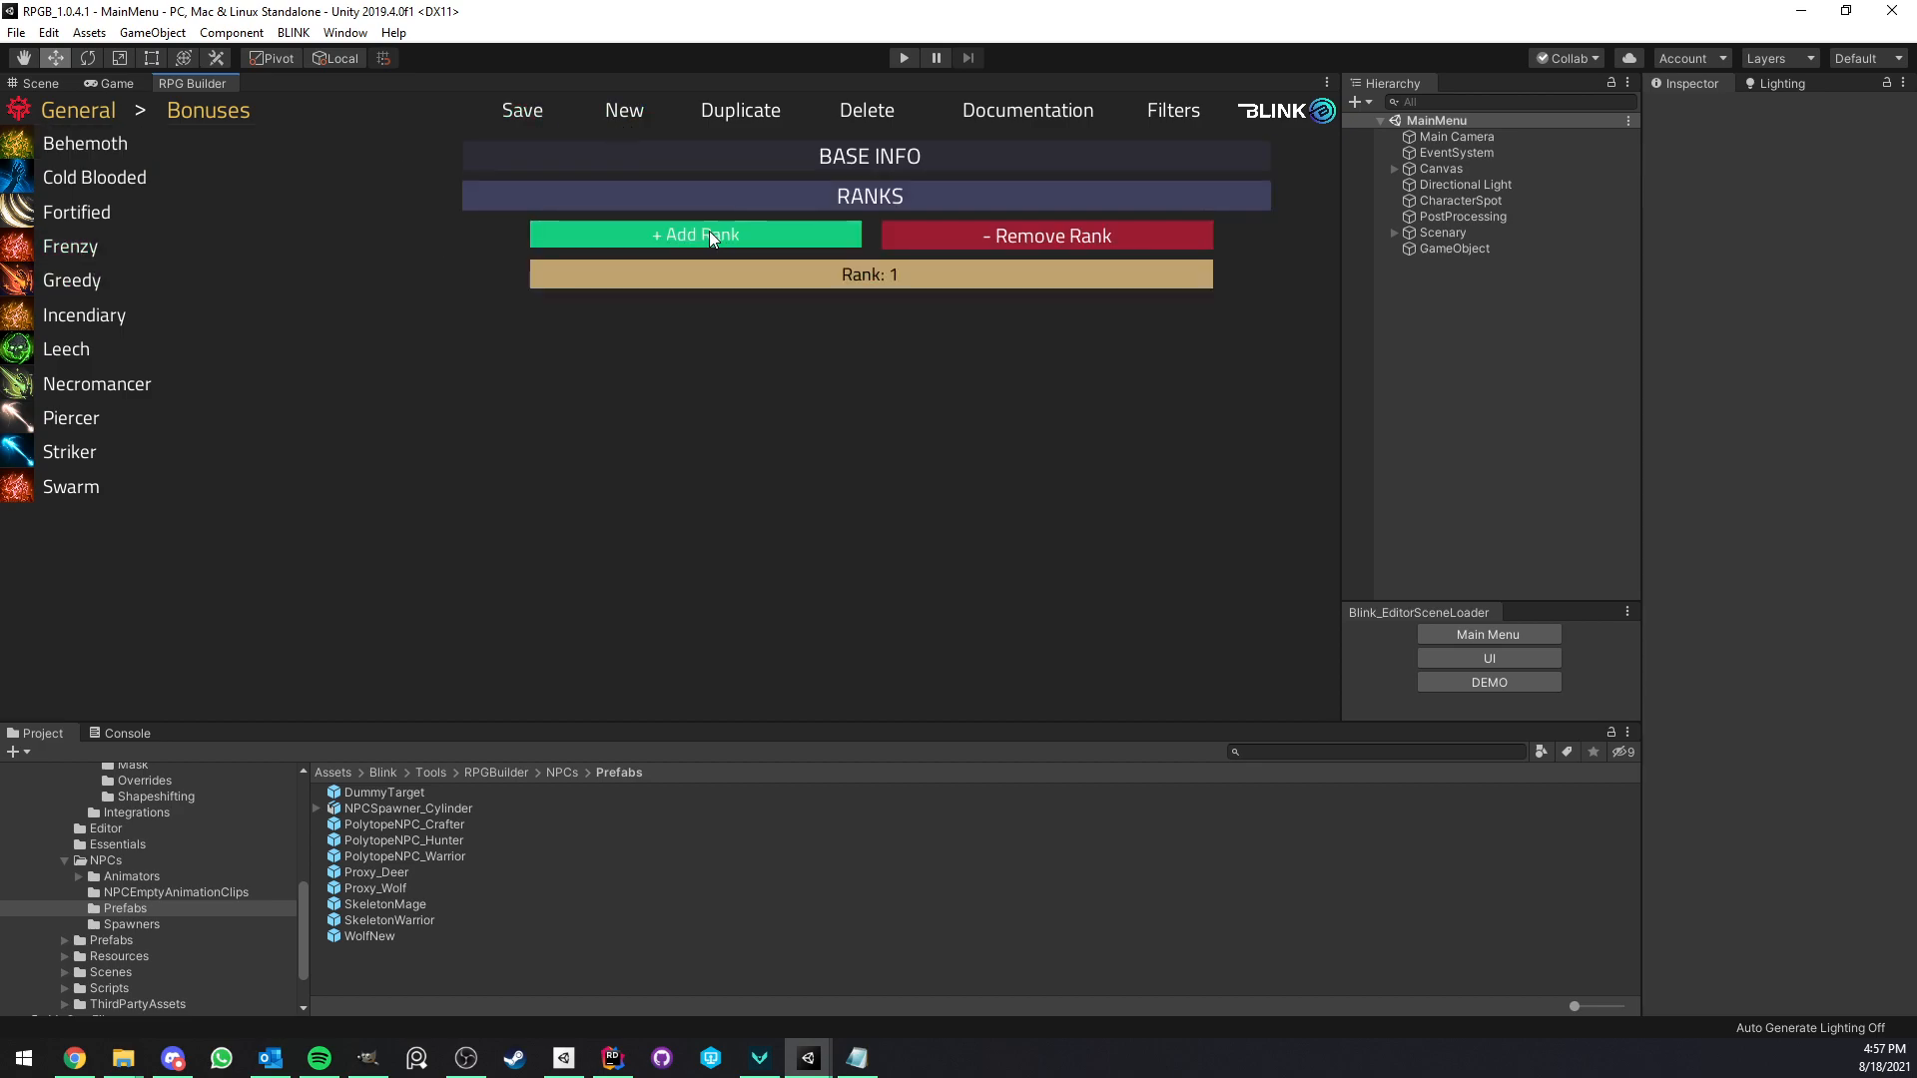
{"action": "left_click", "coordinate": [693, 270]}
Add a stat entry to the new bonus's Rank 1, assign it RPG_STAT_Health, and remove the entry again.
{"action": "left_click", "coordinate": [783, 430]}
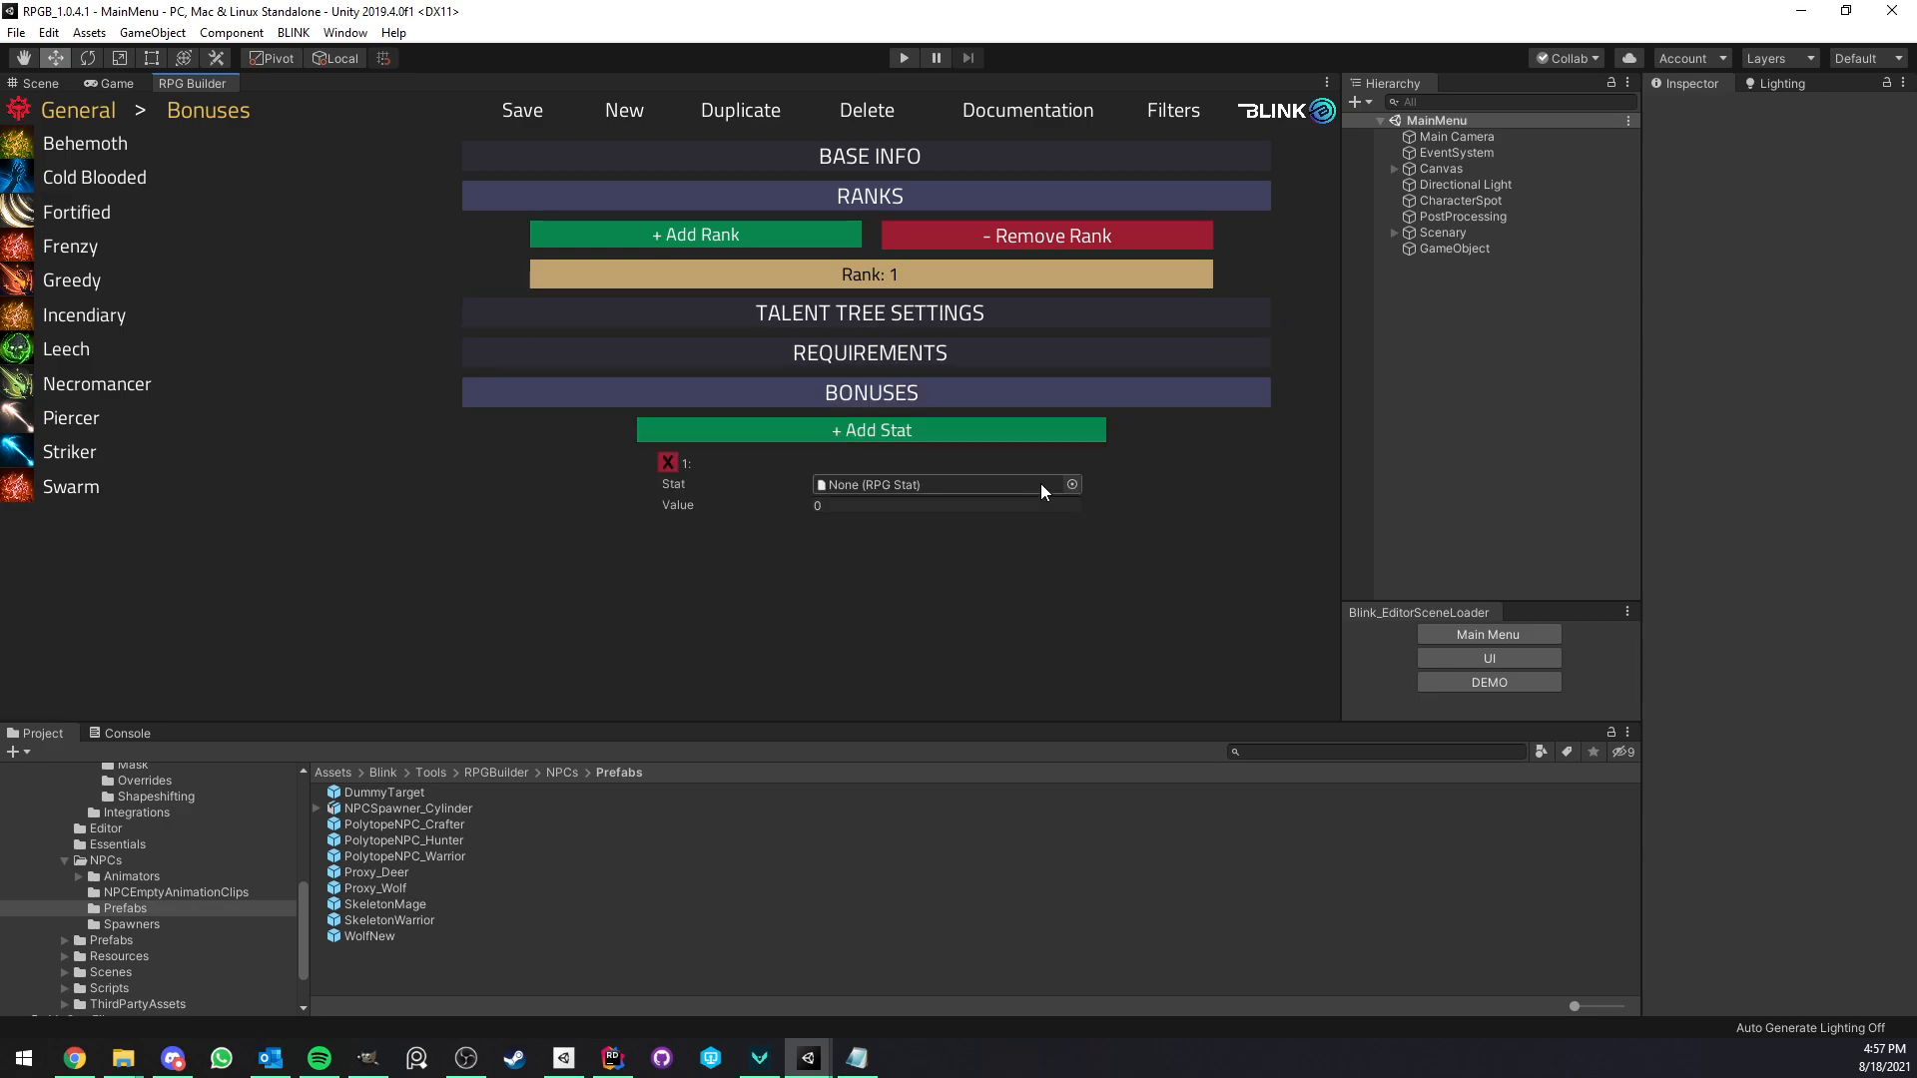
{"action": "left_click", "coordinate": [1072, 482]}
{"action": "type", "text": "hea"}
{"action": "double_click", "coordinate": [847, 341]}
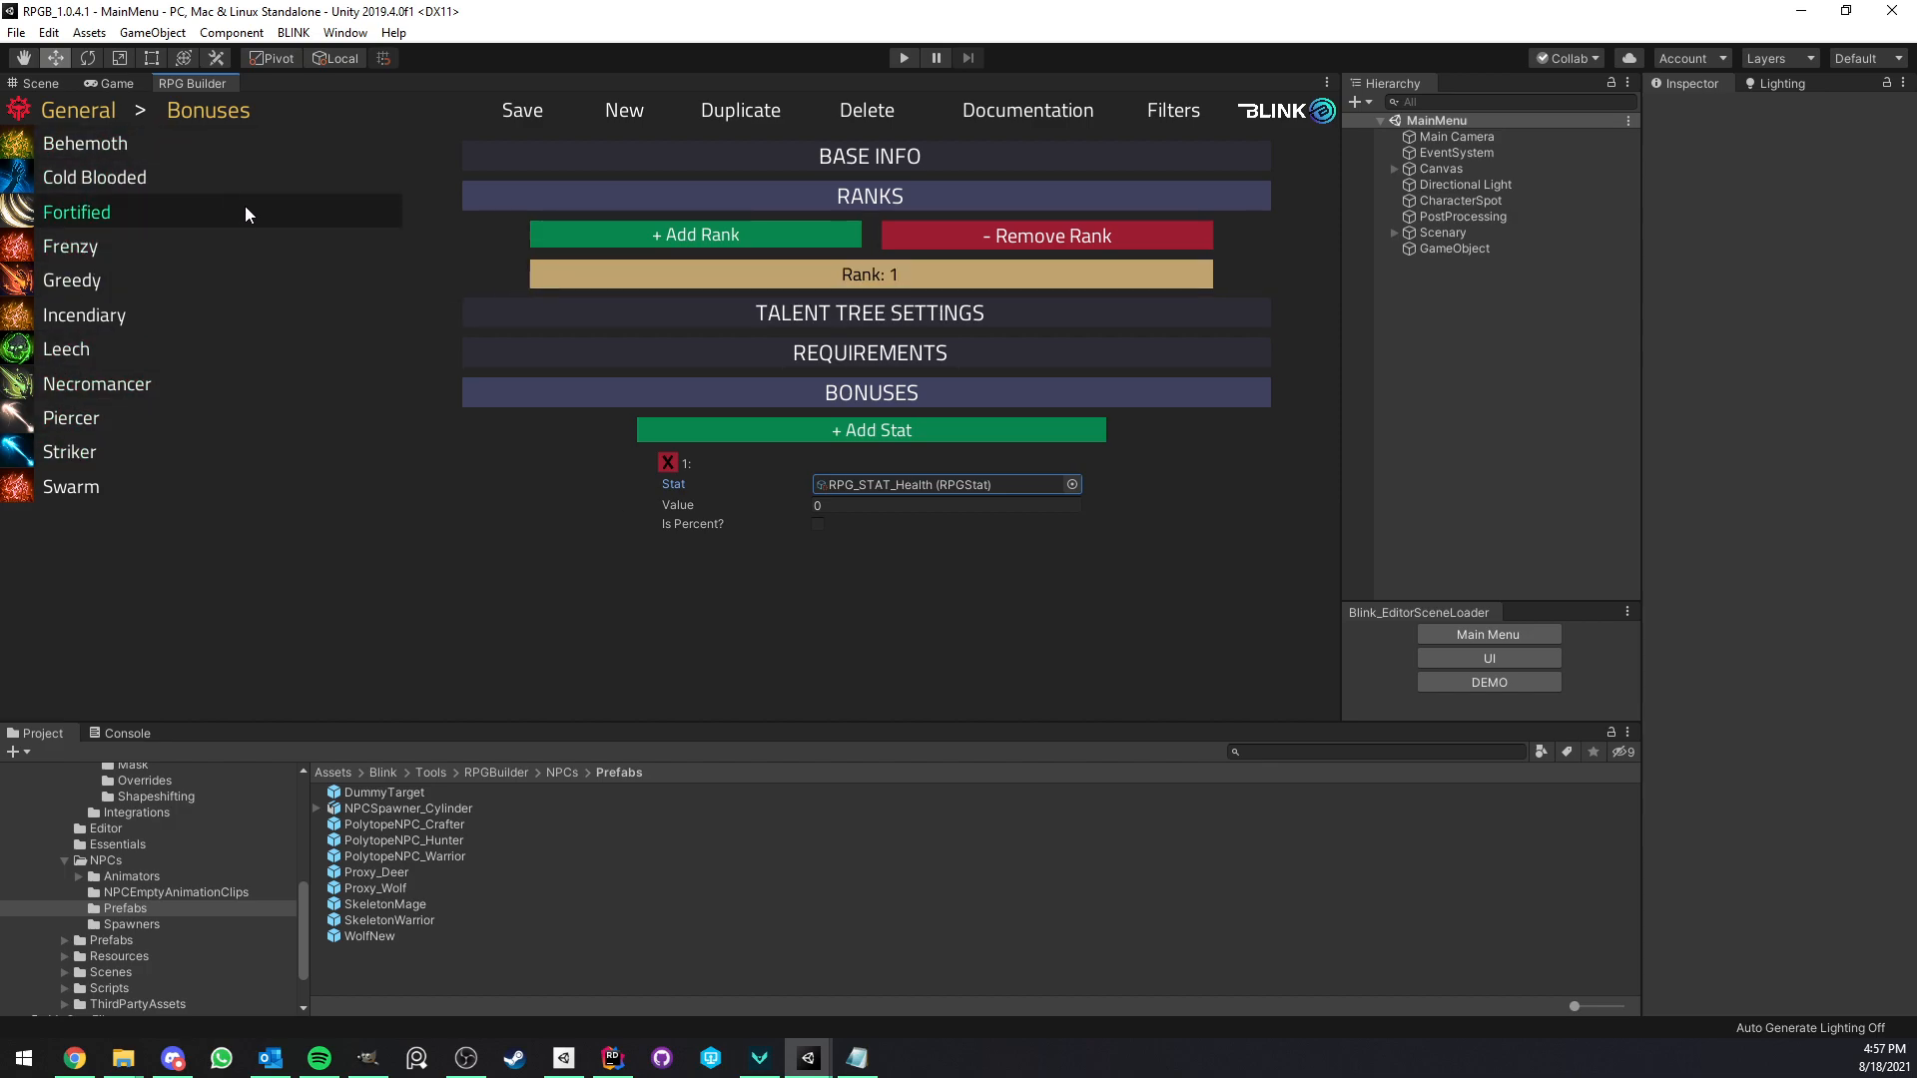
{"action": "left_click", "coordinate": [659, 464]}
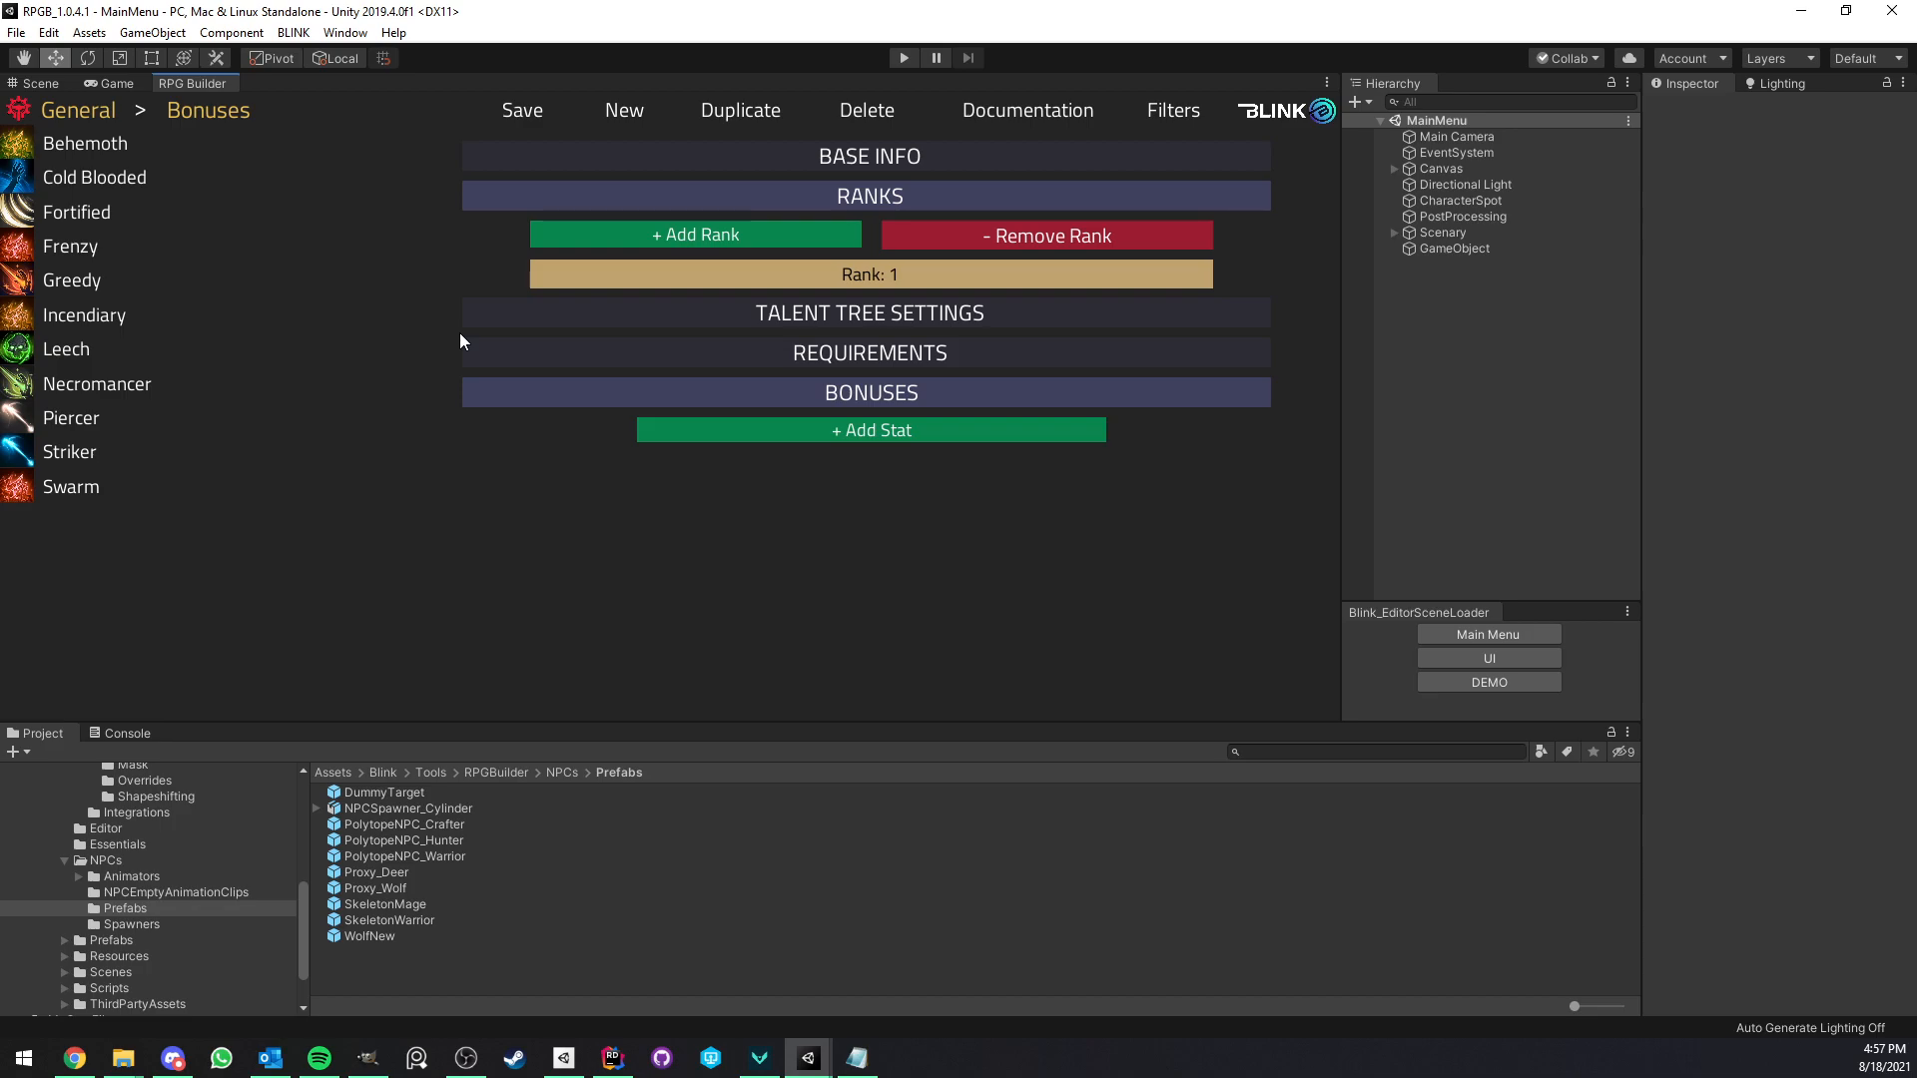
Bring up the Game view of the MainMenu scene.
{"action": "left_click", "coordinate": [116, 83]}
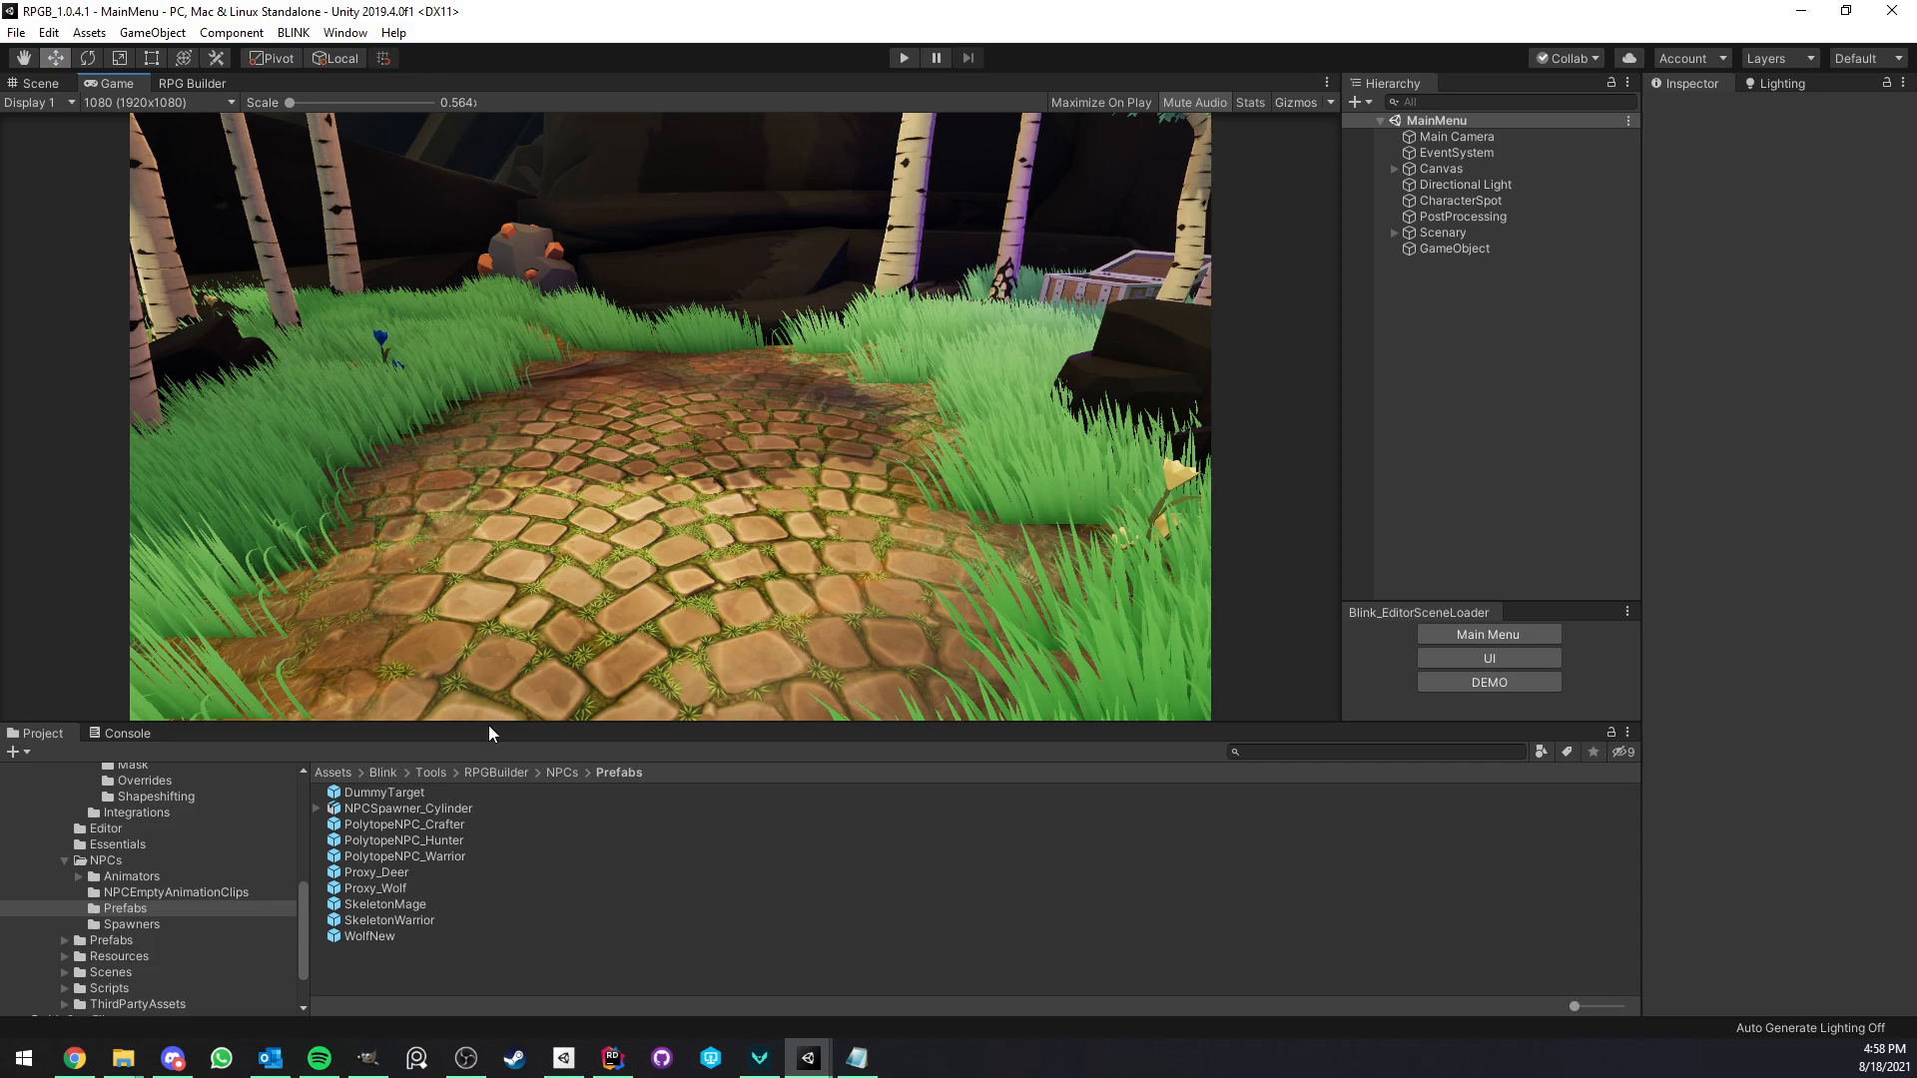
{"action": "mouse_move", "coordinate": [489, 732]}
{"action": "left_mouse_down"}
{"action": "mouse_move", "coordinate": [507, 639]}
{"action": "mouse_move", "coordinate": [507, 747]}
{"action": "mouse_move", "coordinate": [502, 724]}
{"action": "left_mouse_up"}
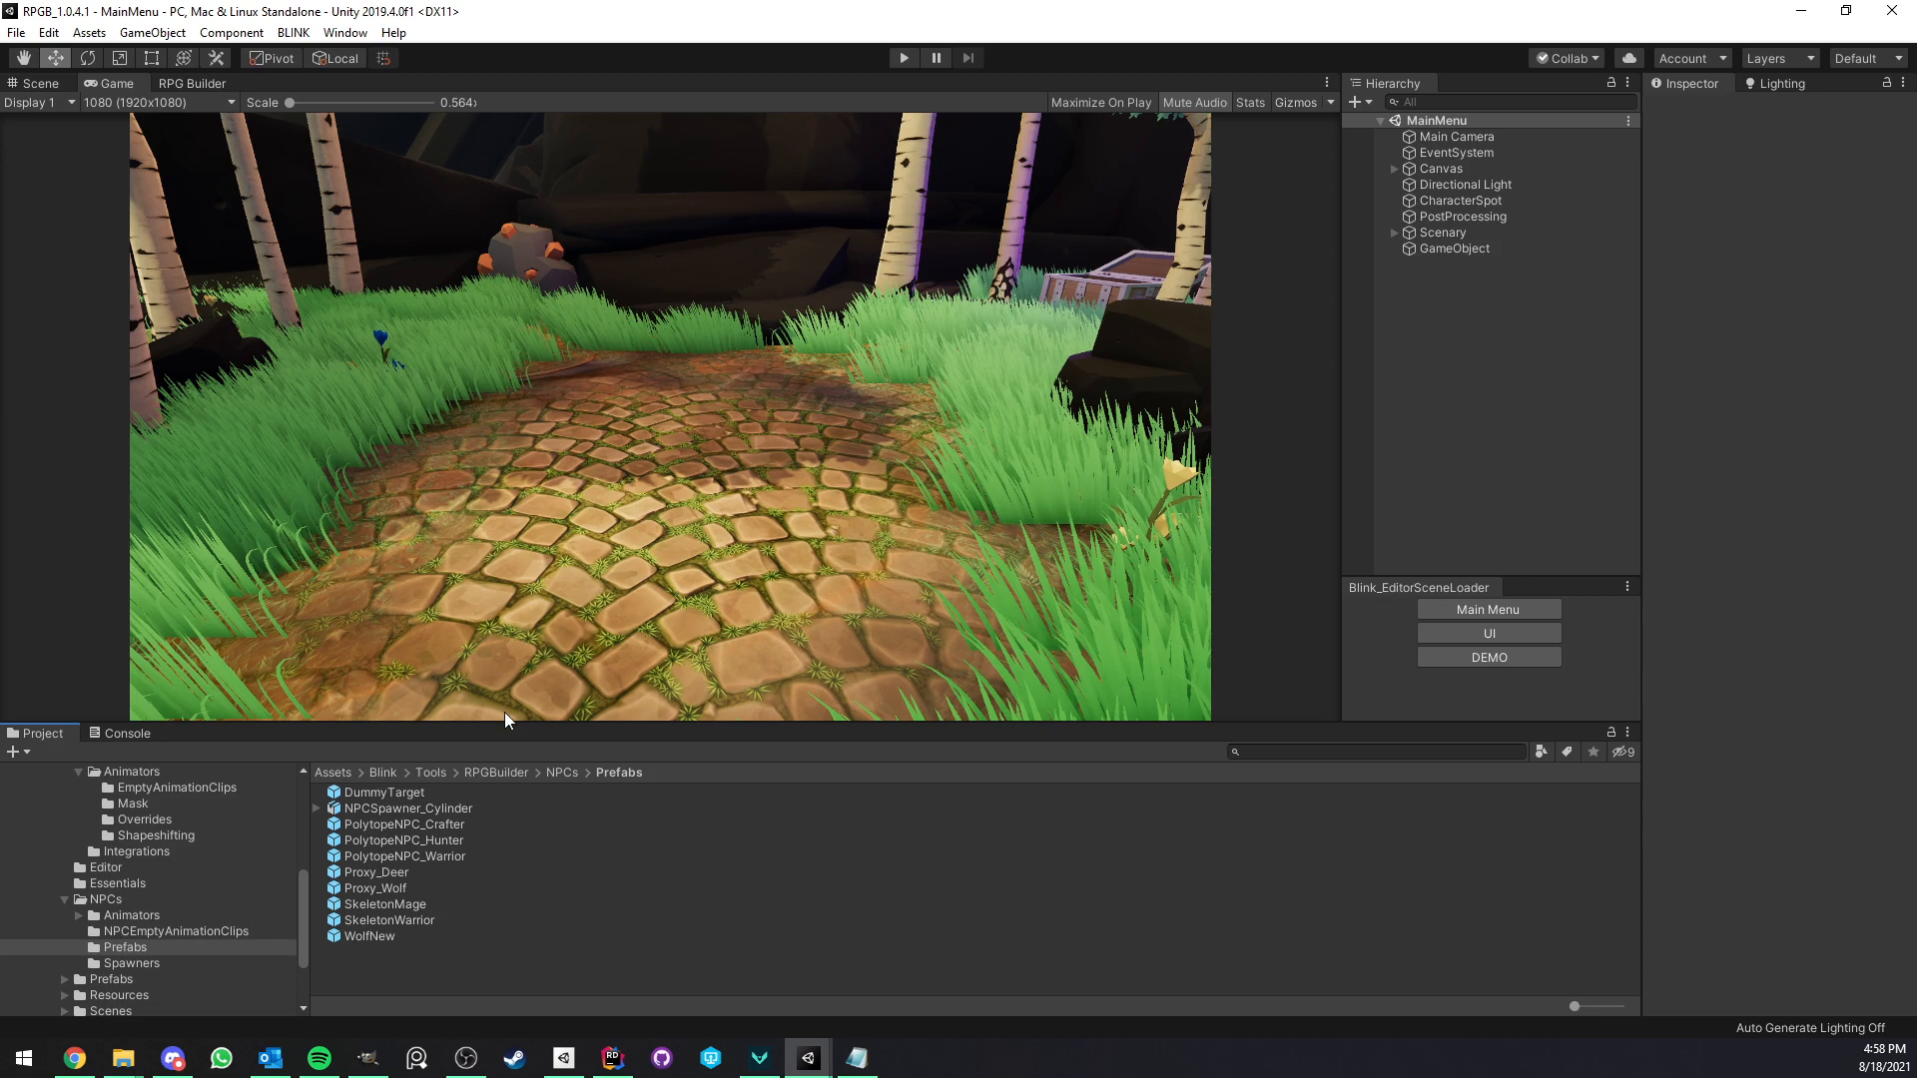
{"action": "left_click", "coordinate": [584, 546]}
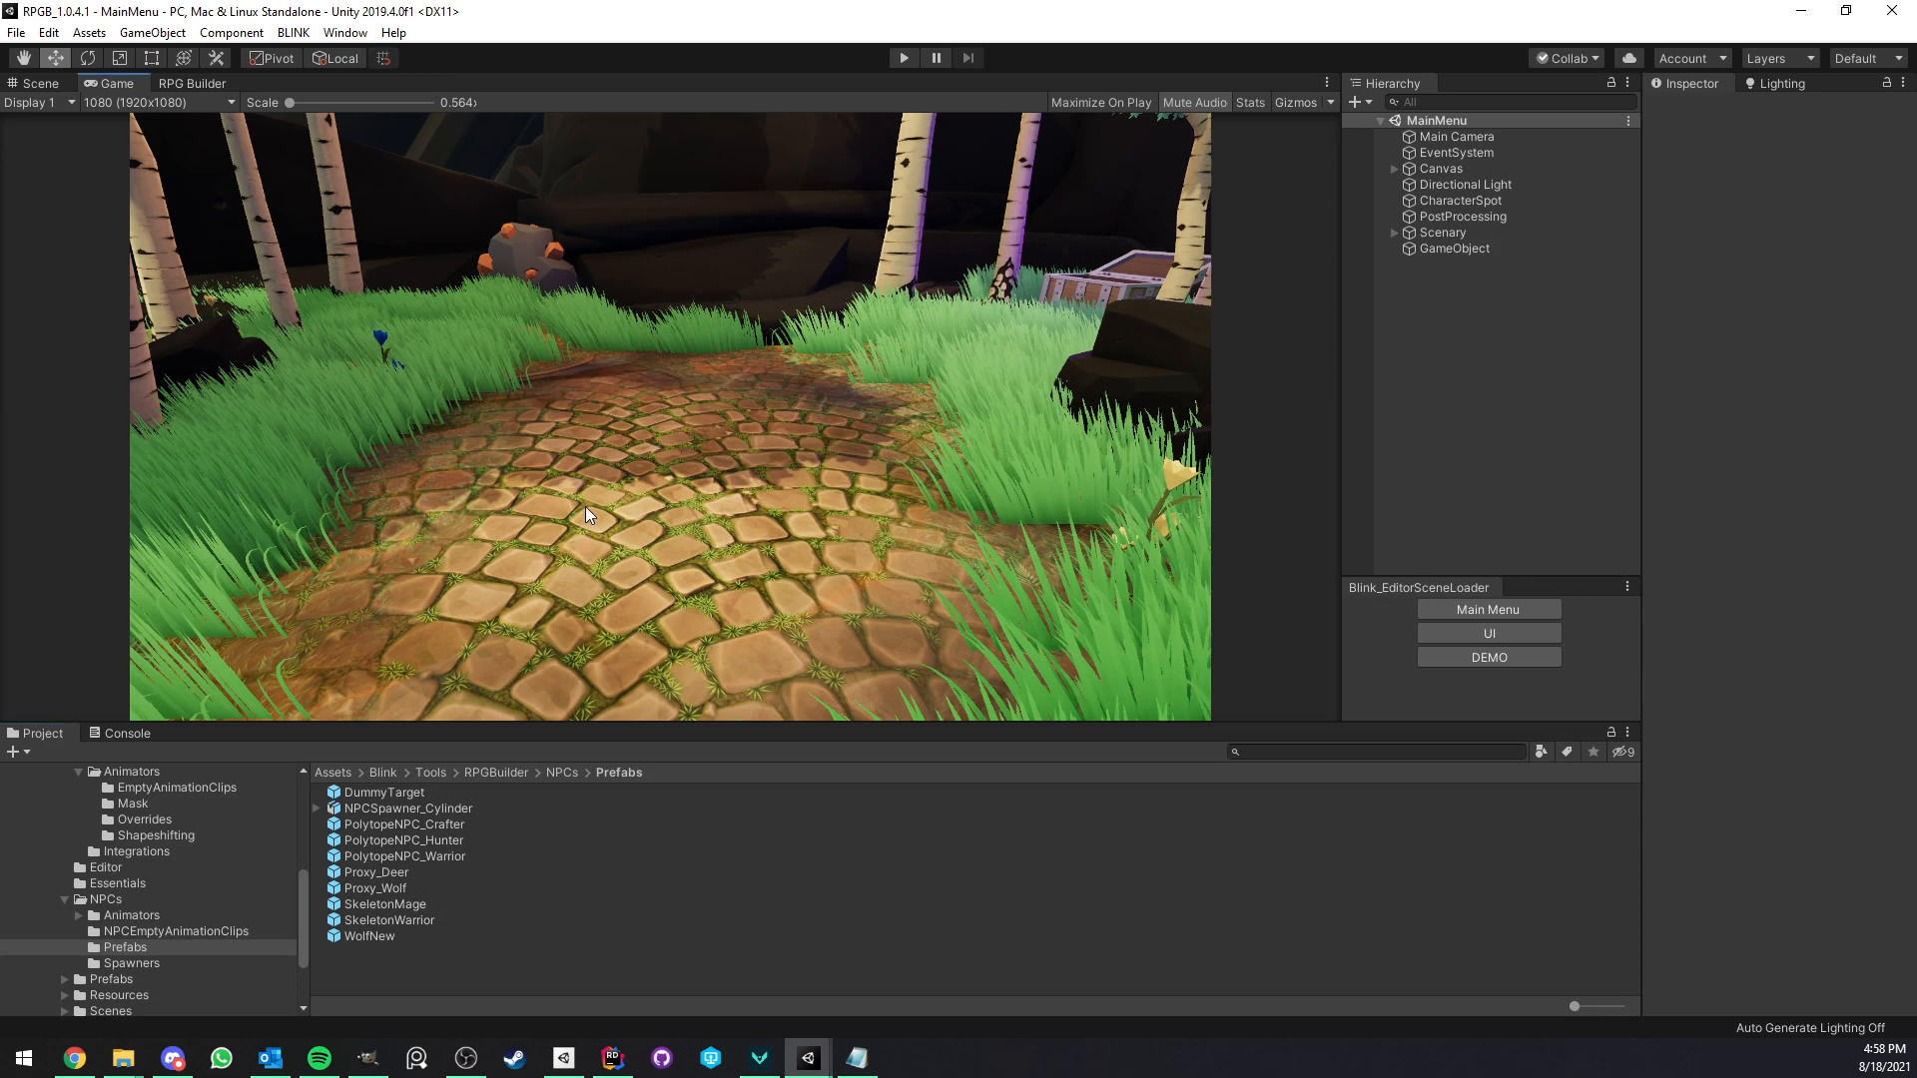